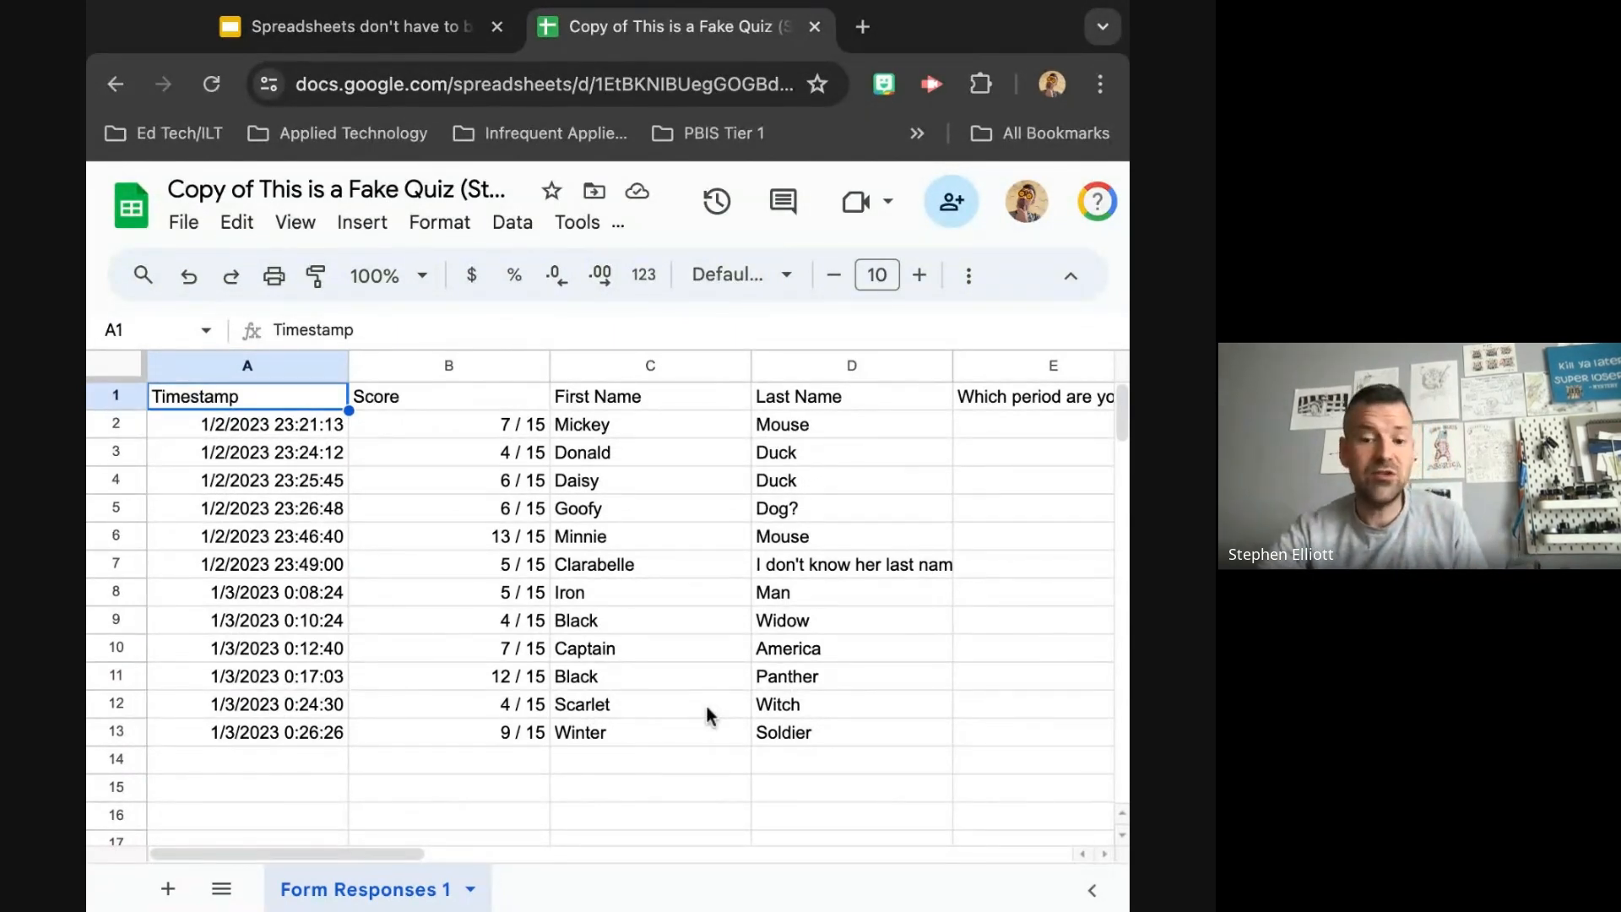
- Switch to the Google Slides presentation and review the "Step 1: Format it!", "Change the Font" and "Freeze the top row" slides
click(405, 28)
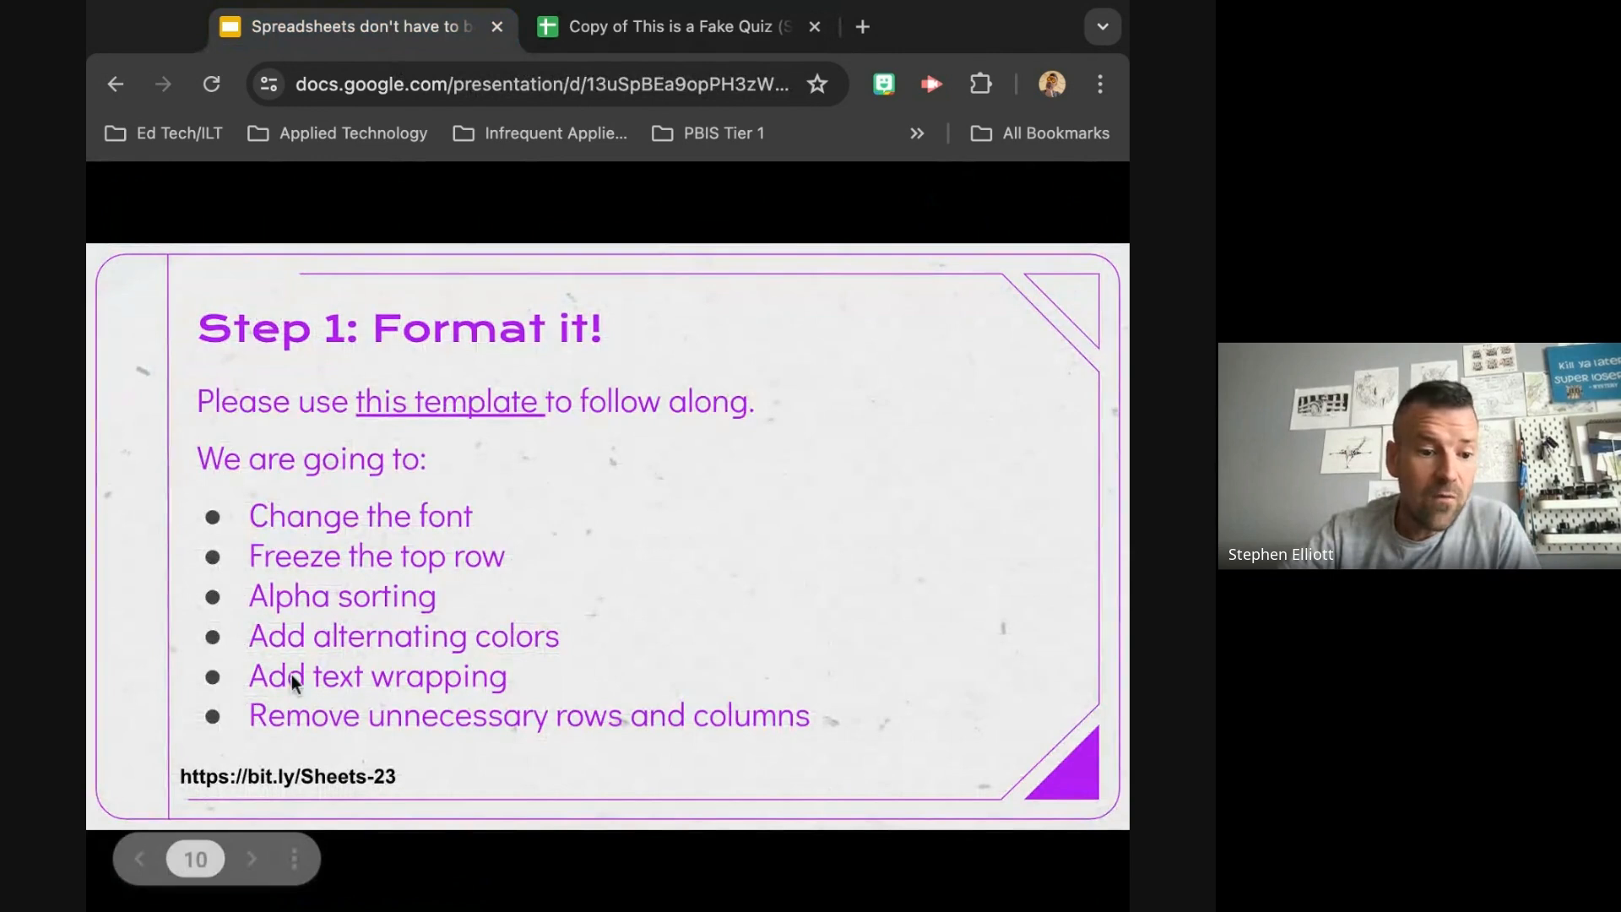
click(197, 860)
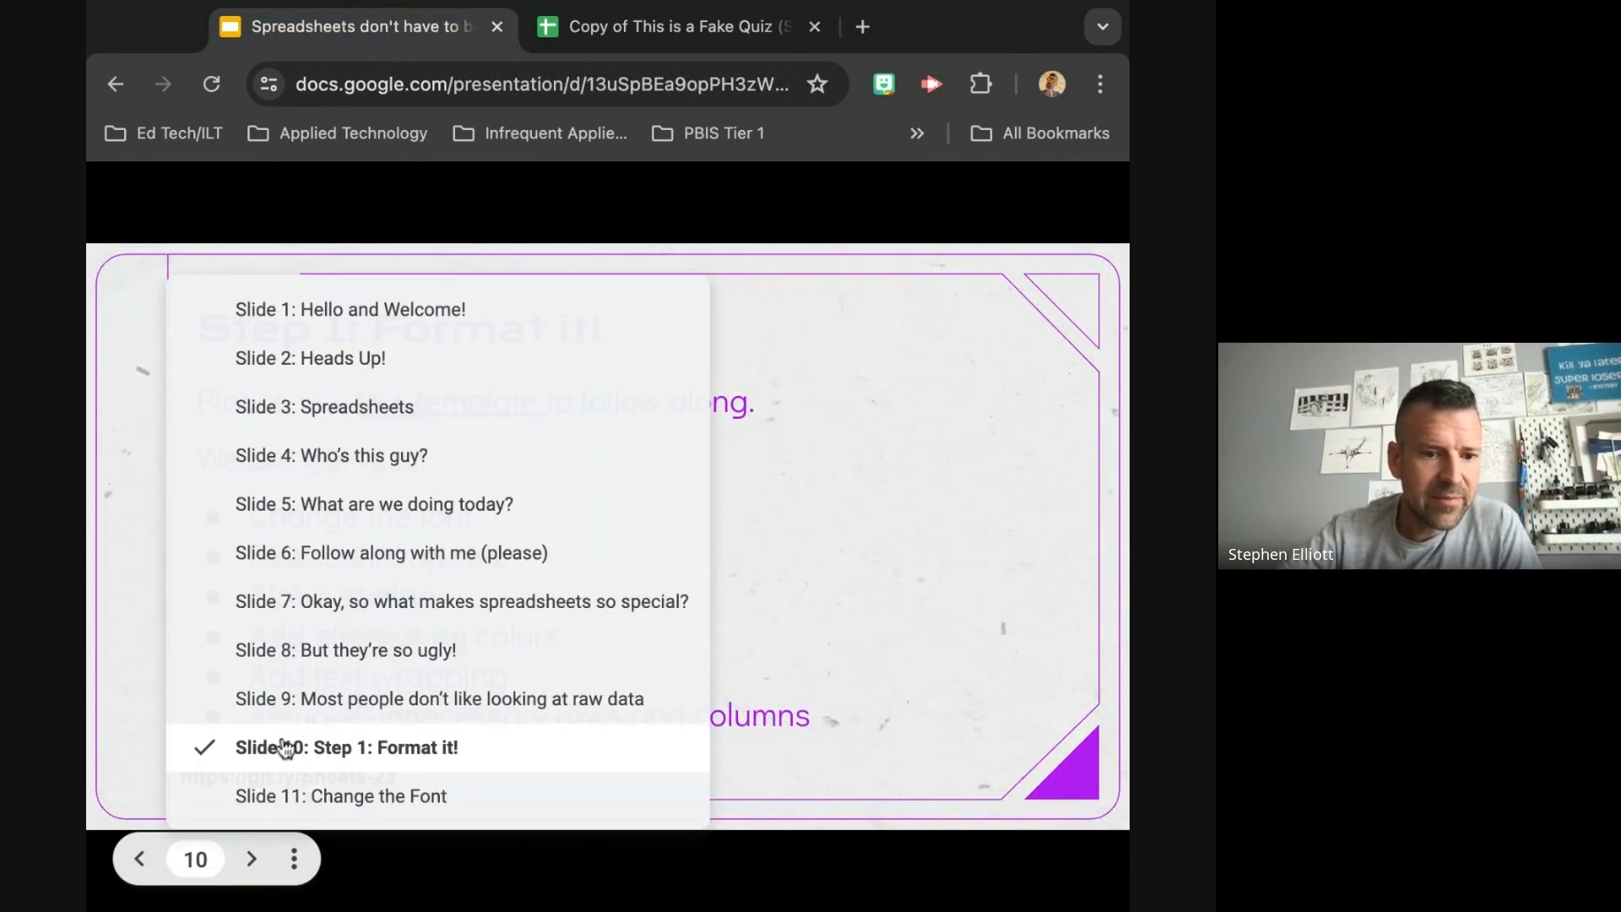
scroll(283, 741, down, 1)
scroll(285, 743, down, 4)
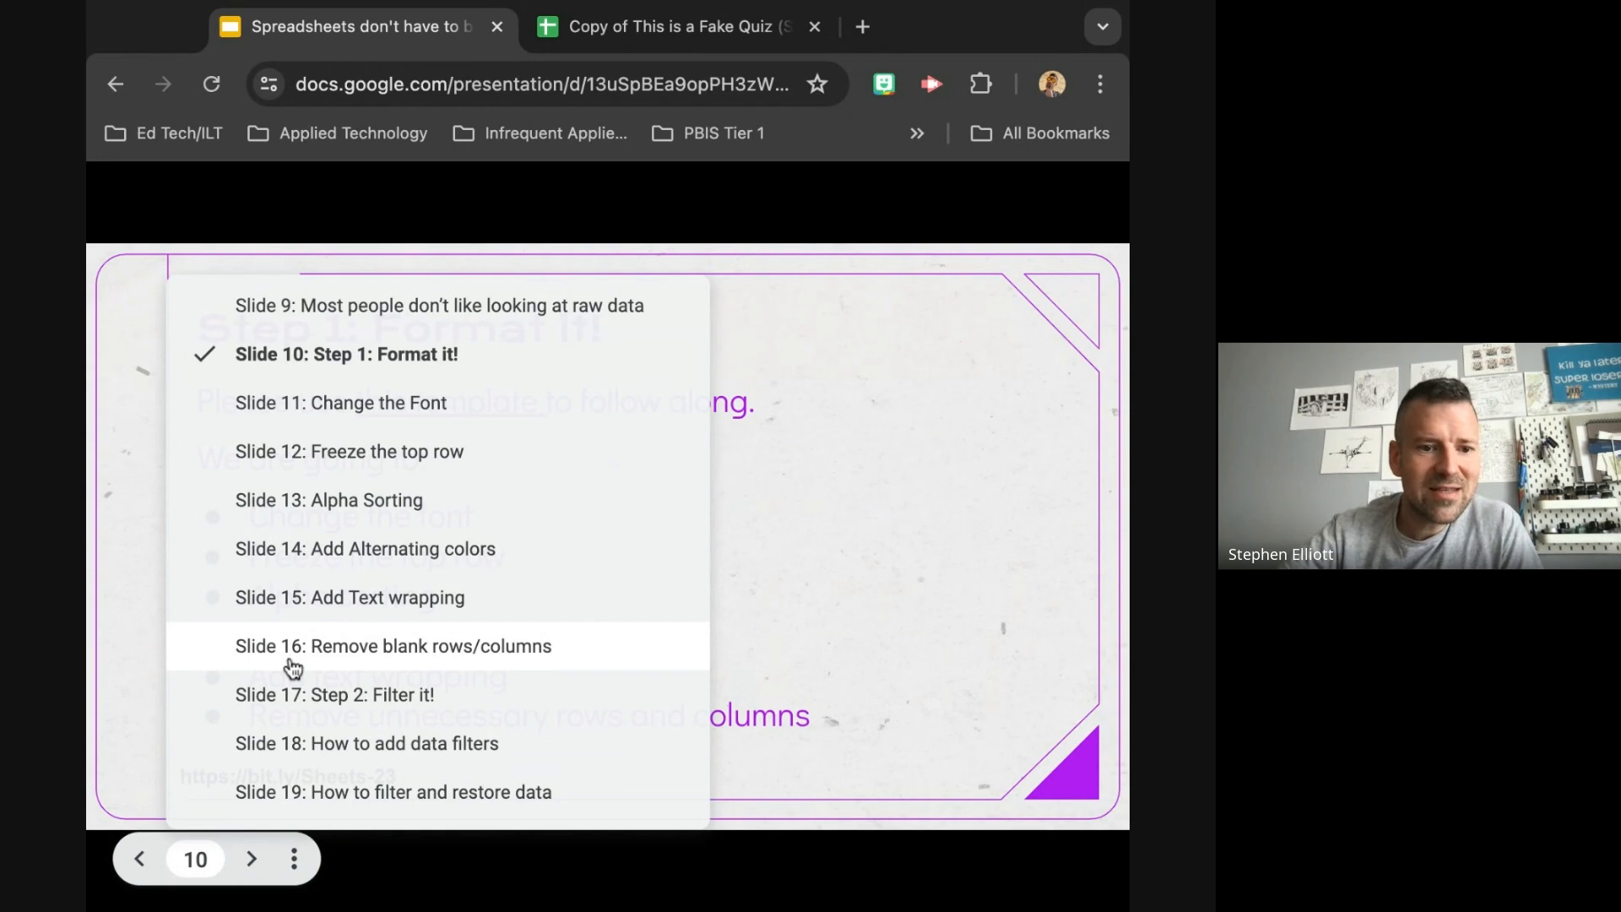
click(320, 367)
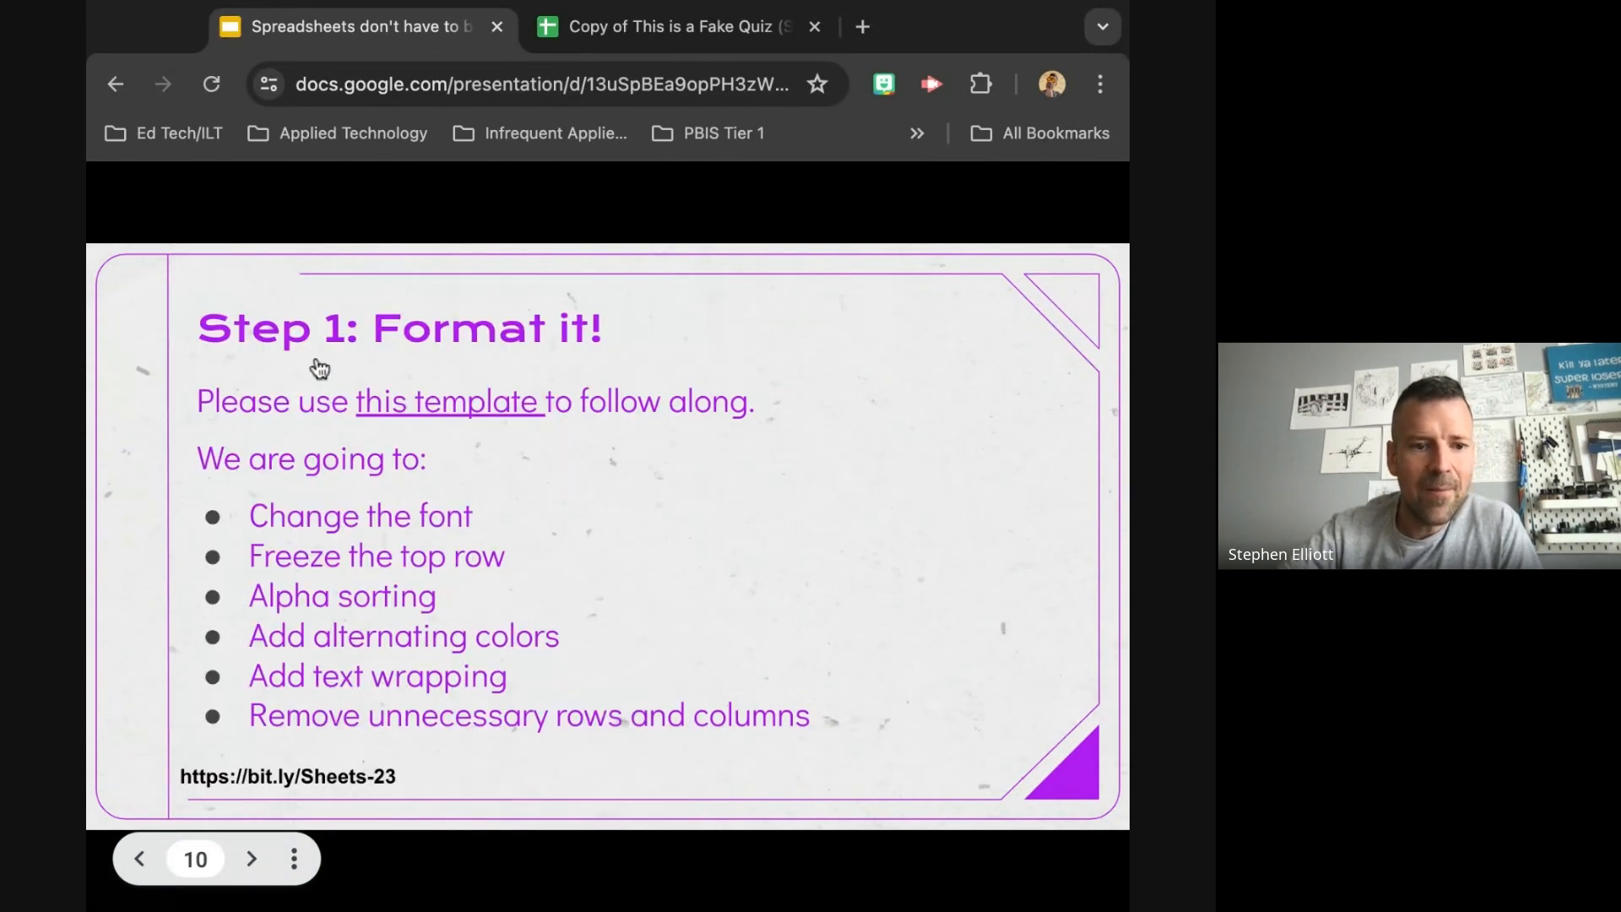
click(260, 871)
click(263, 874)
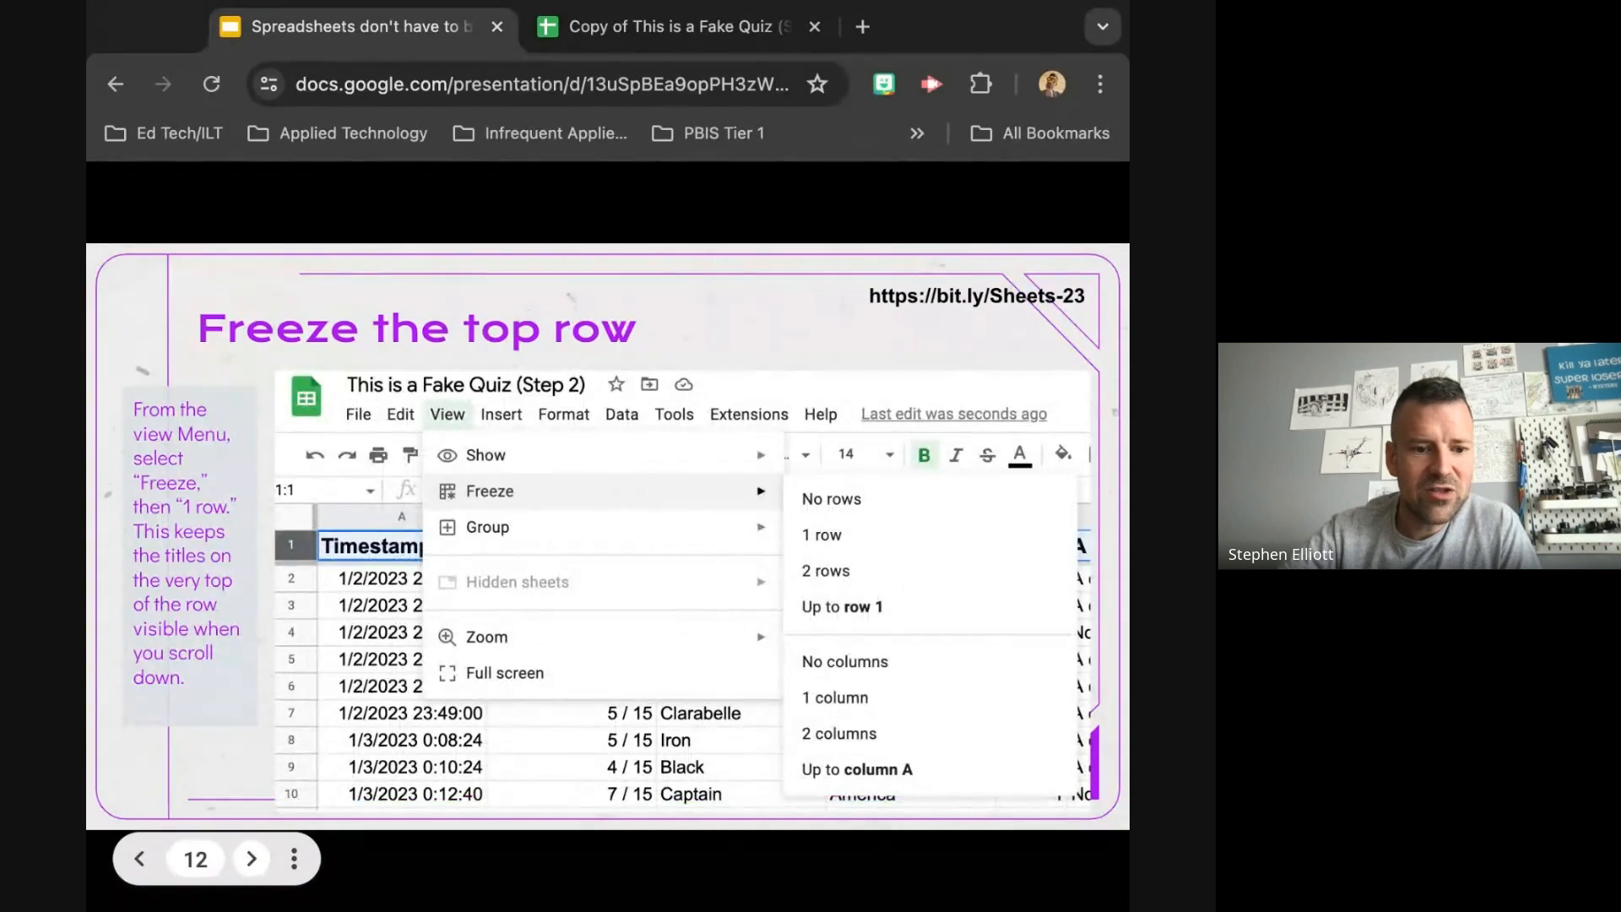
click(140, 863)
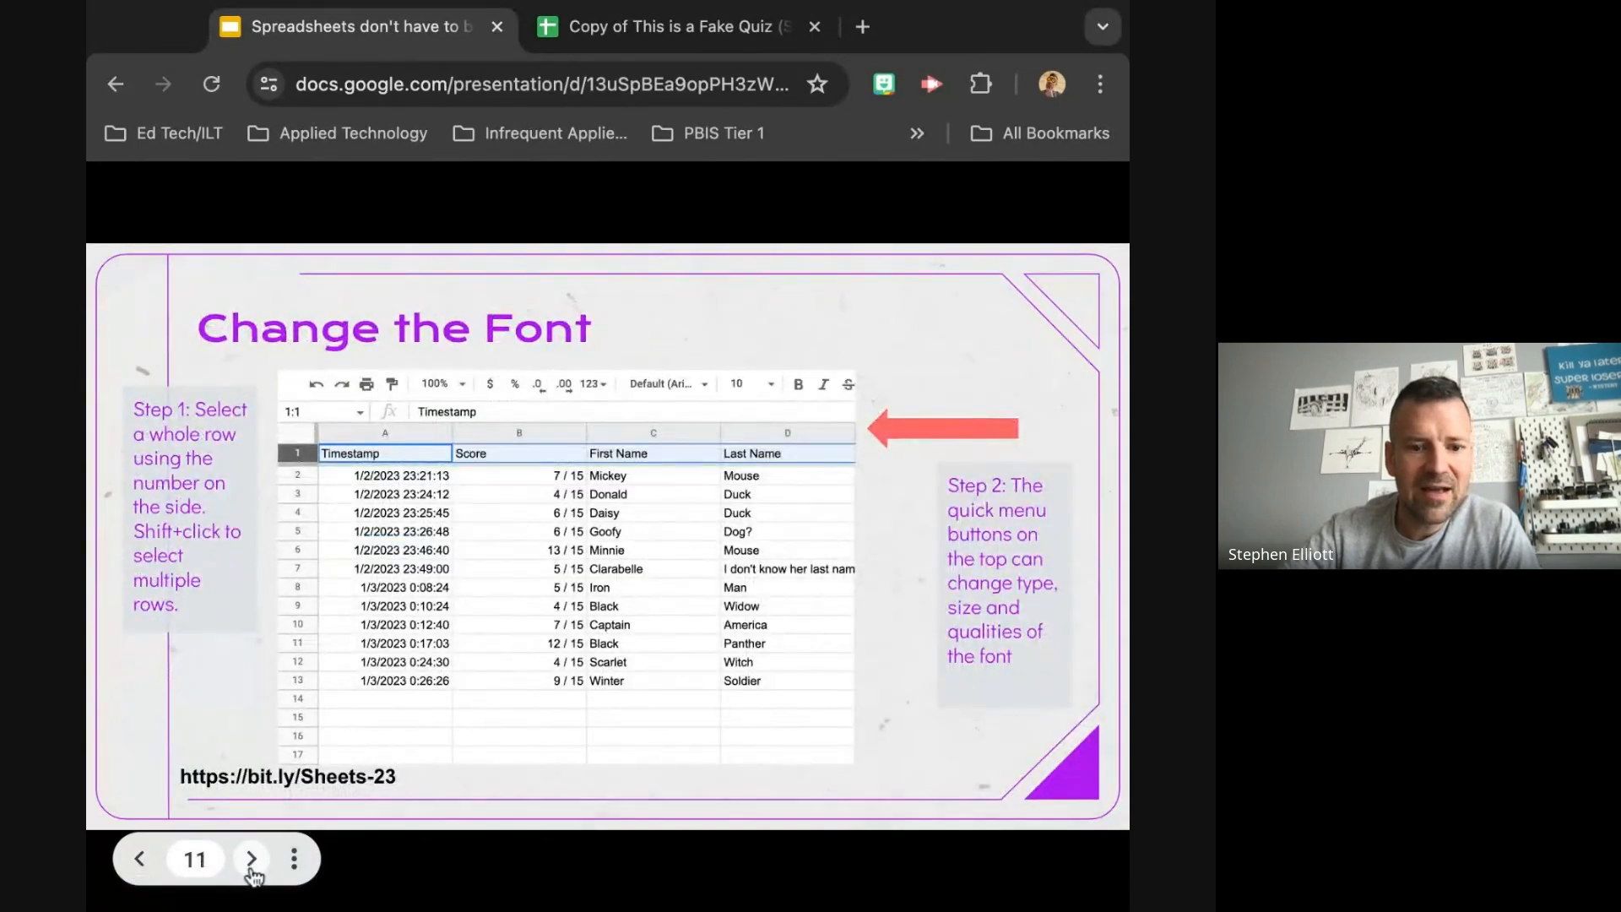
click(253, 875)
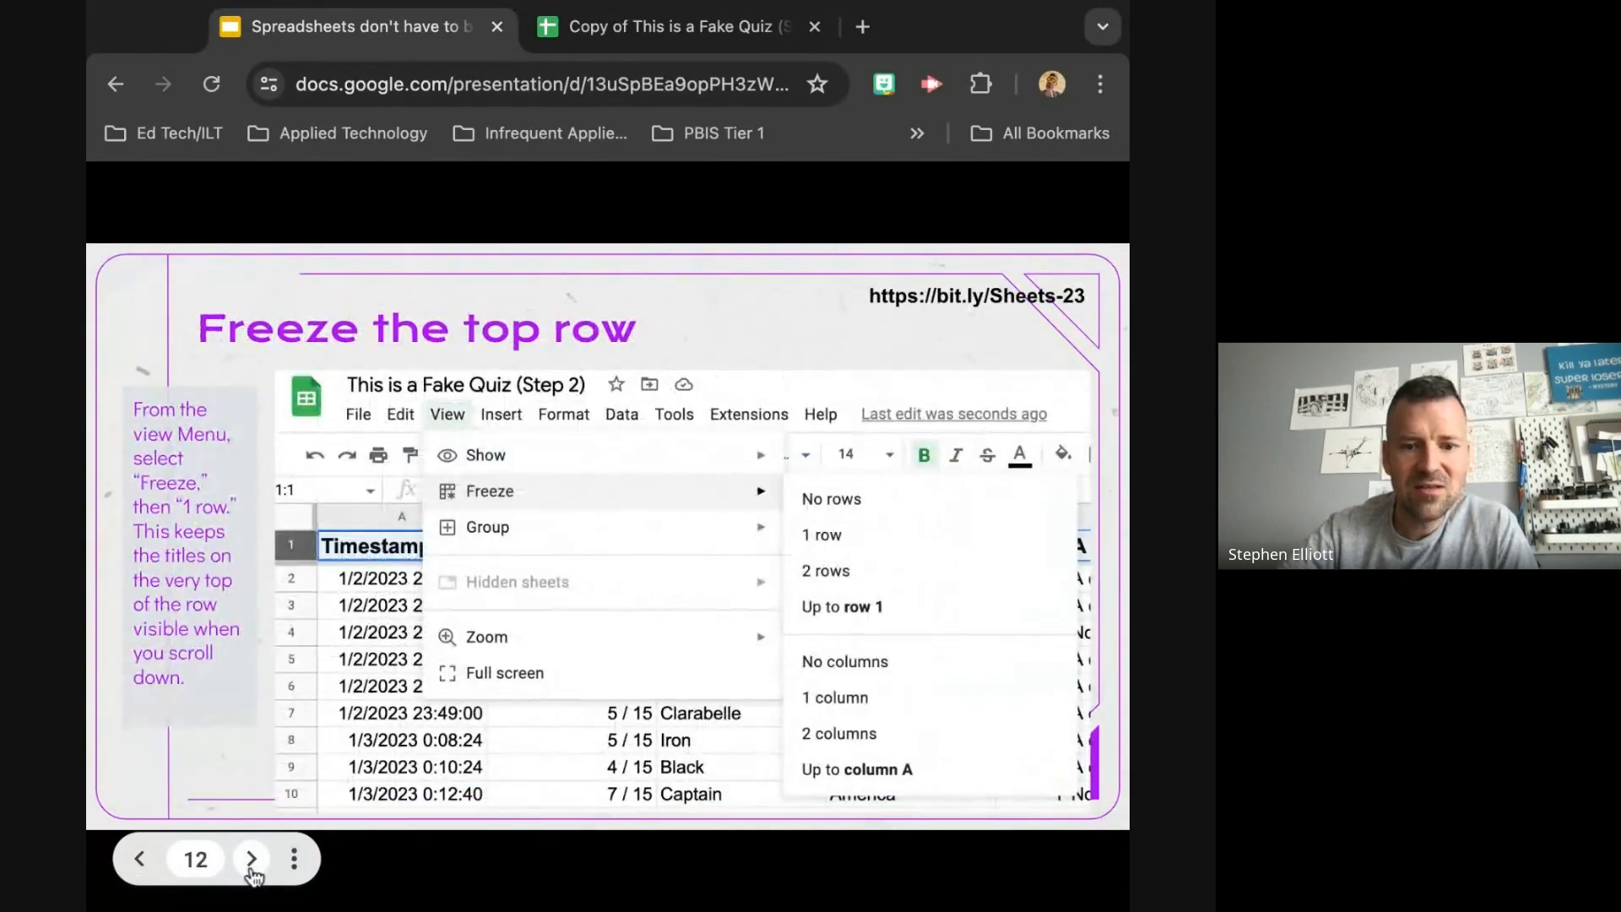
click(155, 859)
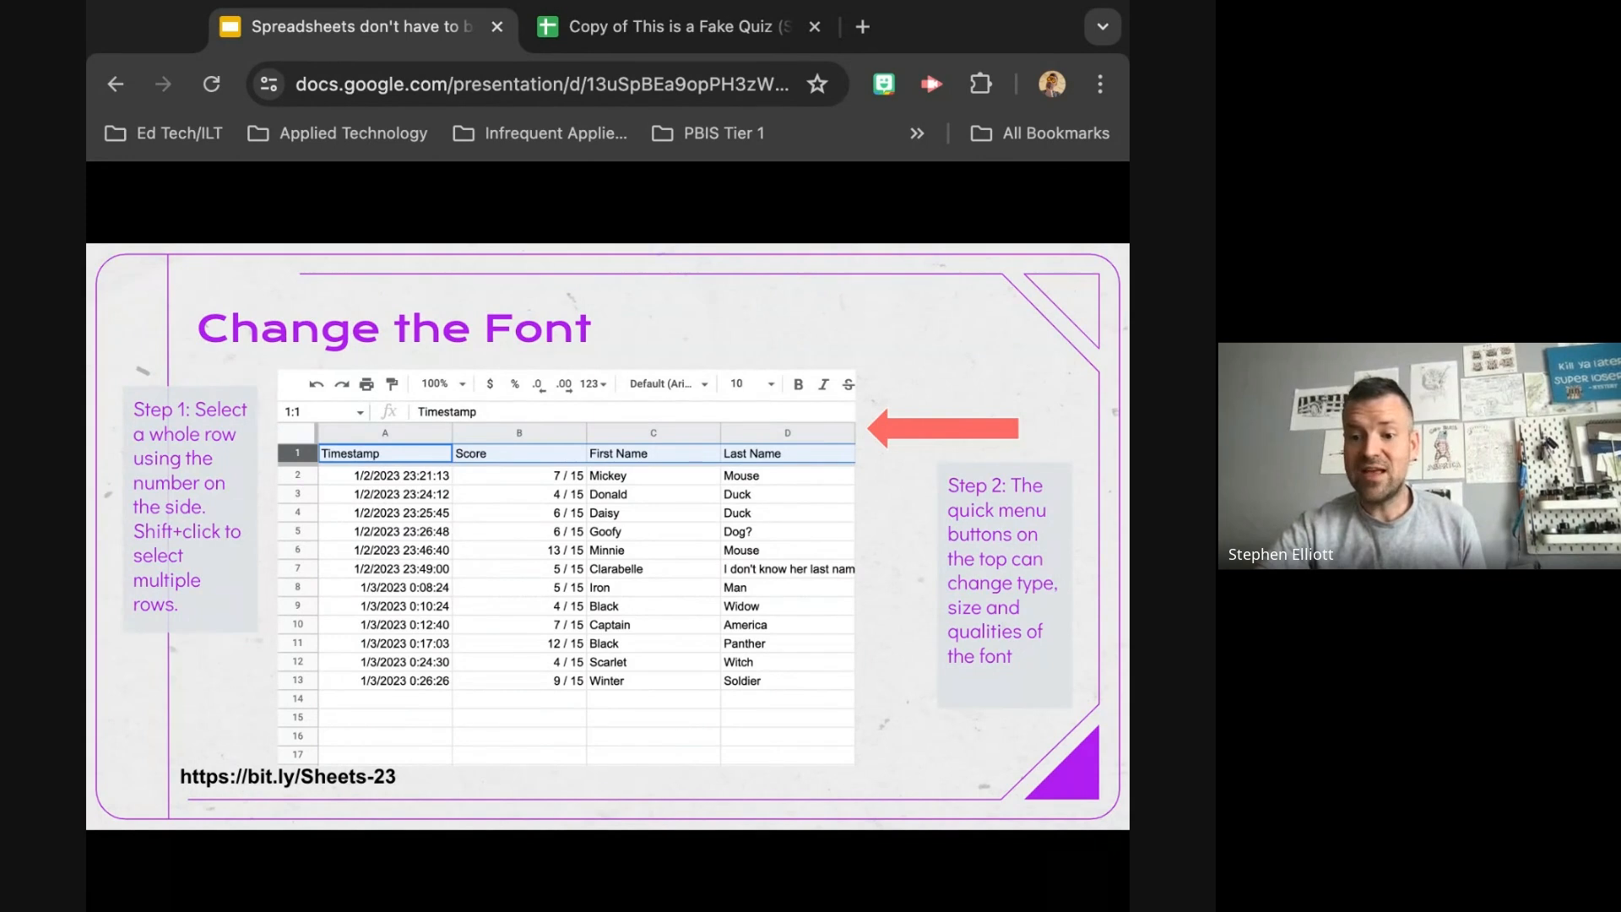
- Examine the raw quiz responses in the Google Sheets copy alongside the "Step 1: Format it!" checklist slide
click(682, 29)
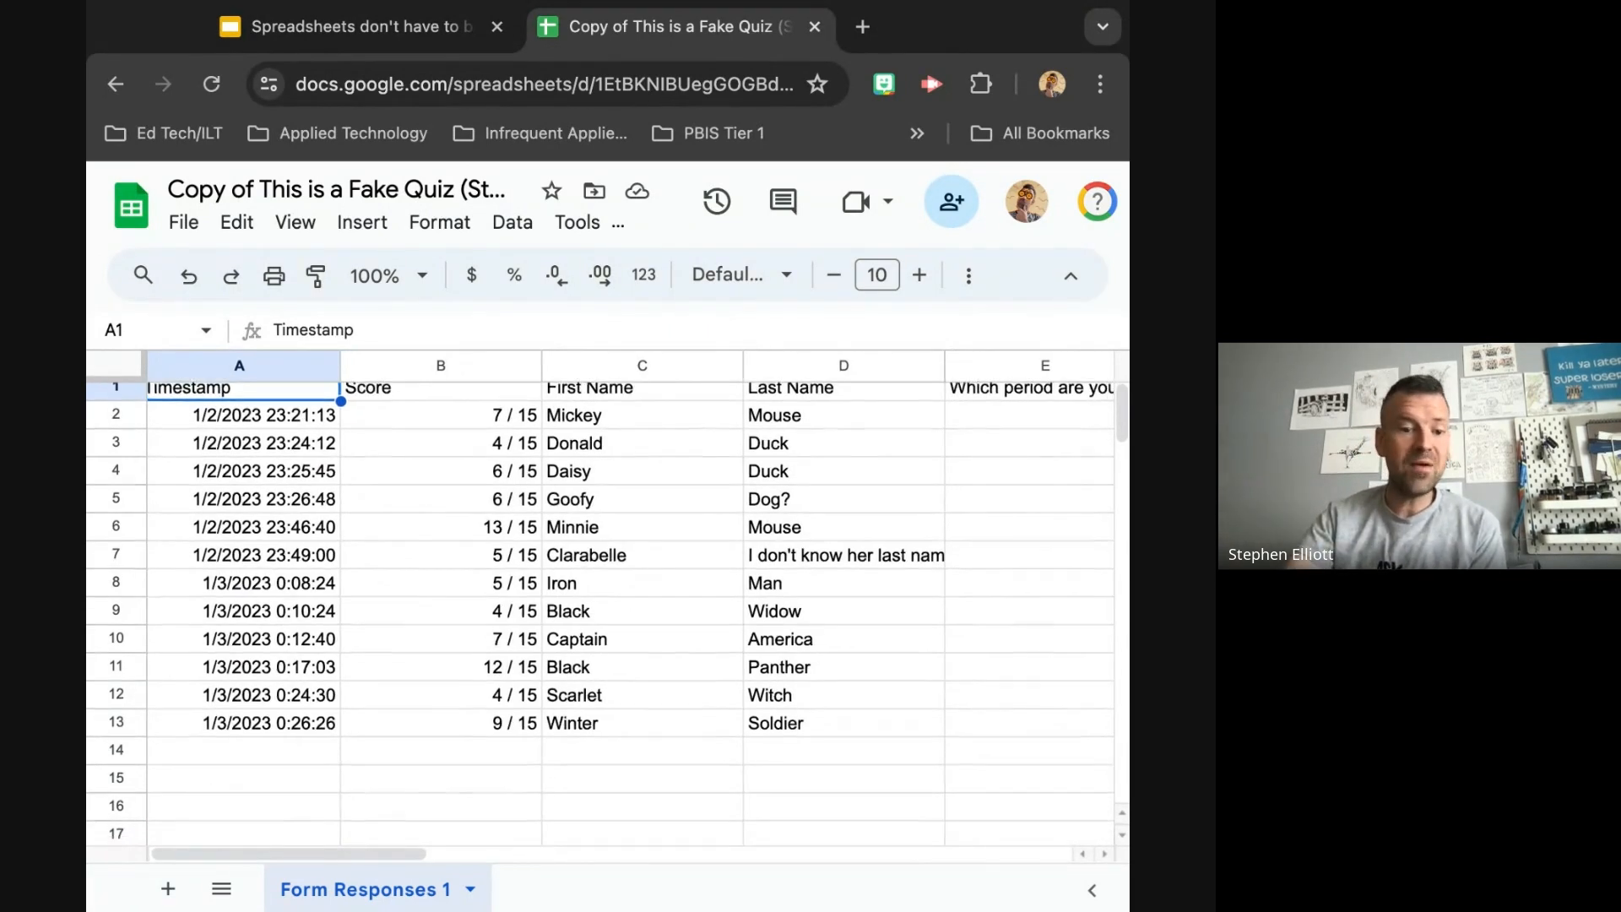
scroll(608, 591, down, 2)
scroll(608, 591, up, 2)
scroll(608, 591, left, 1)
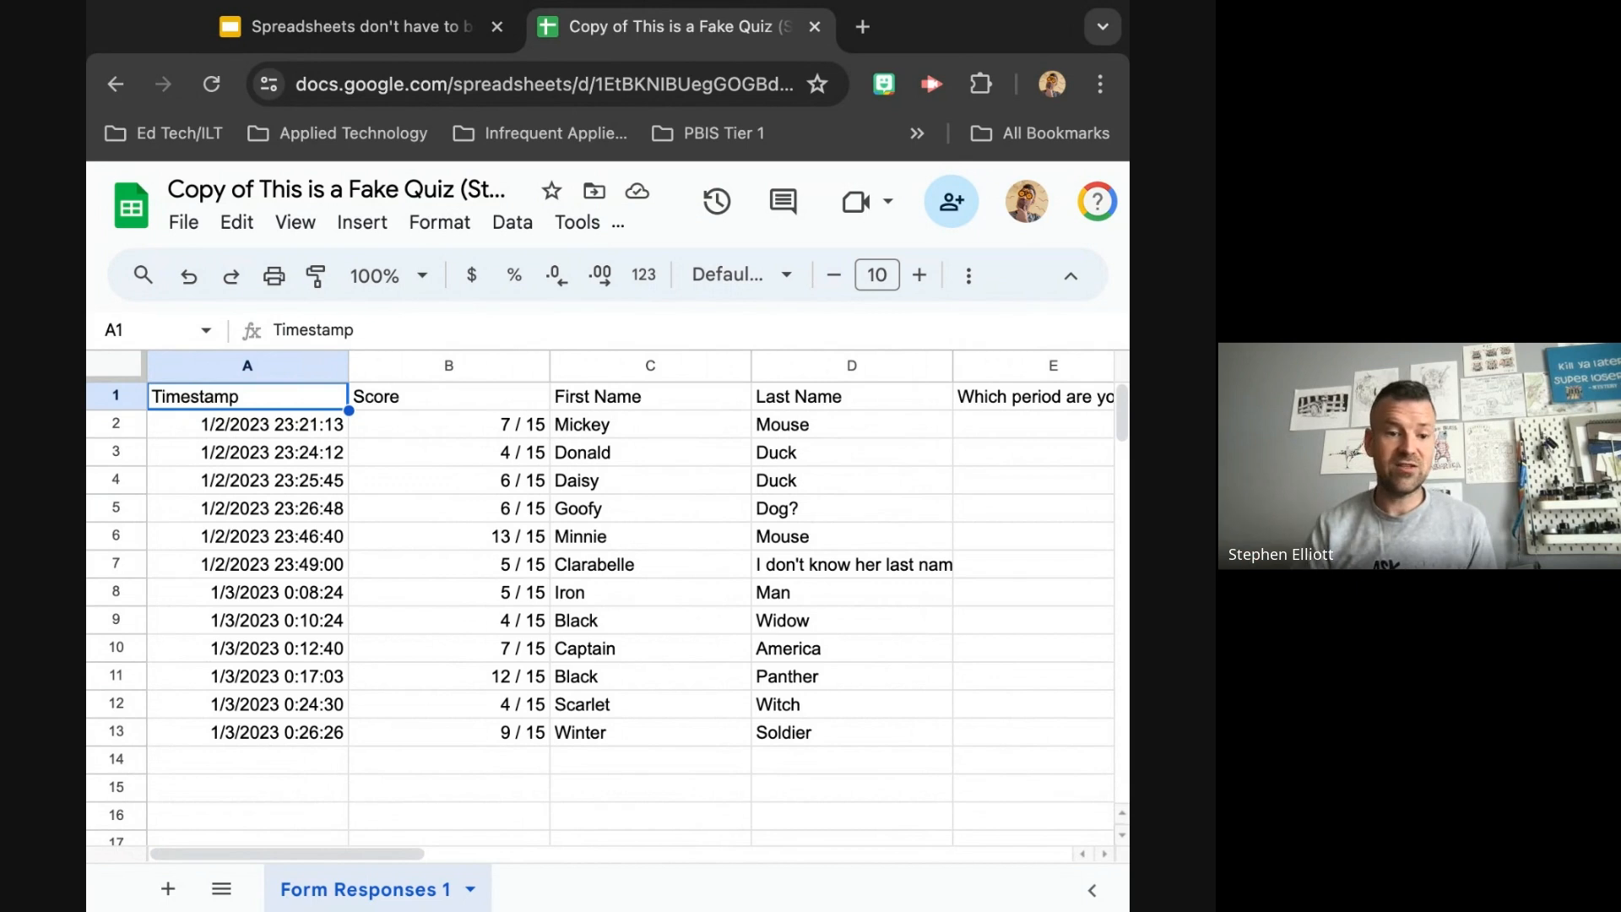
click(295, 30)
key(Left)
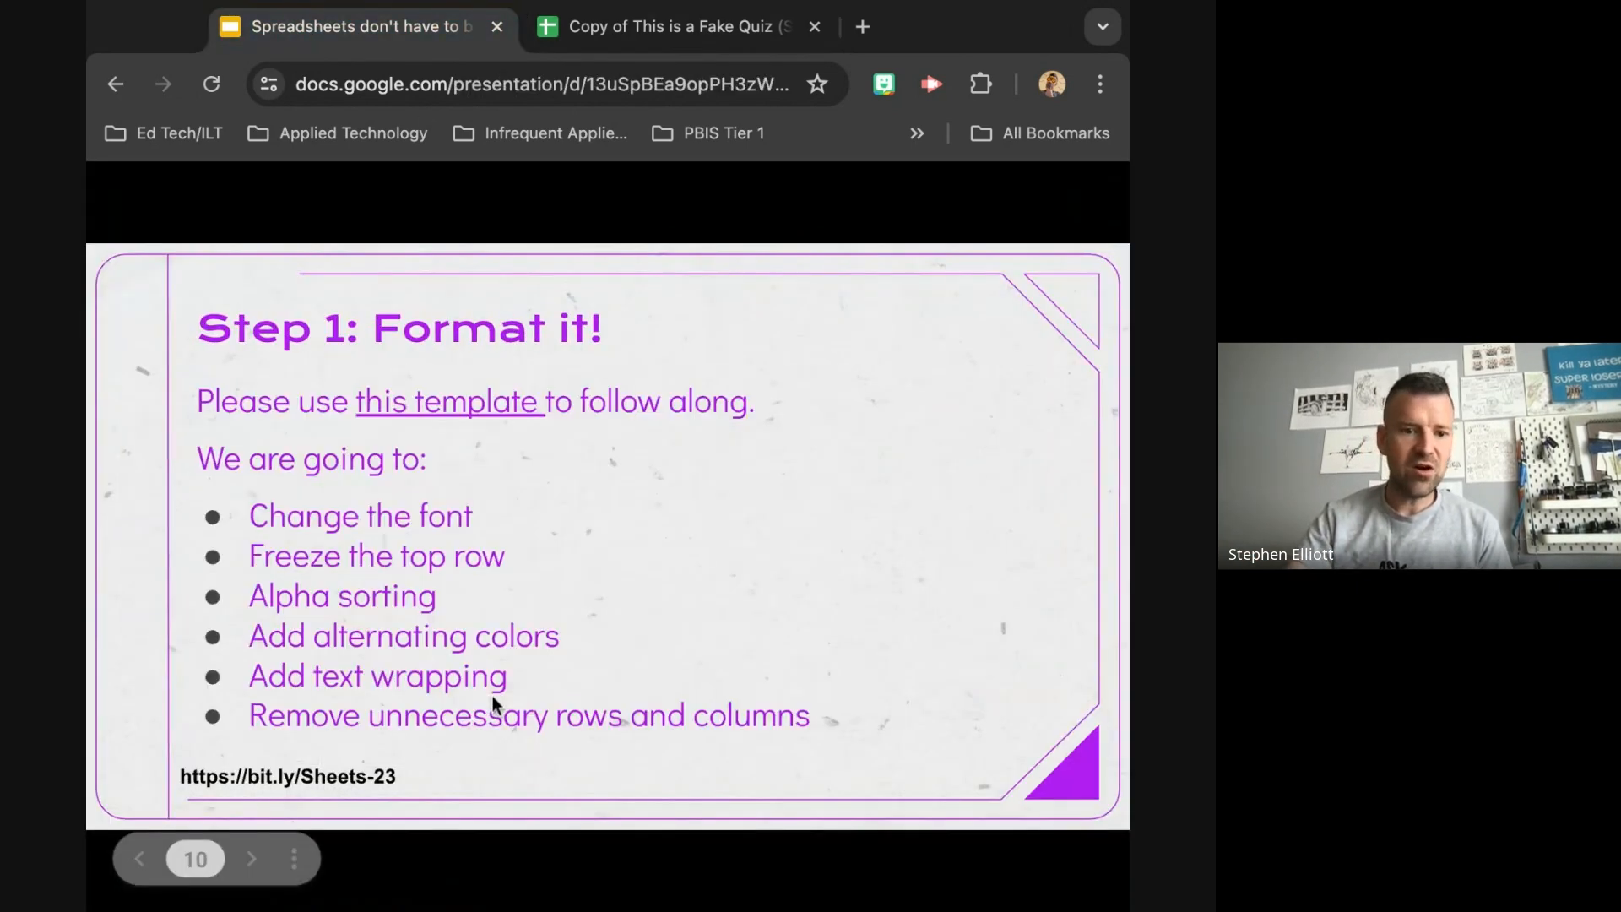
click(681, 30)
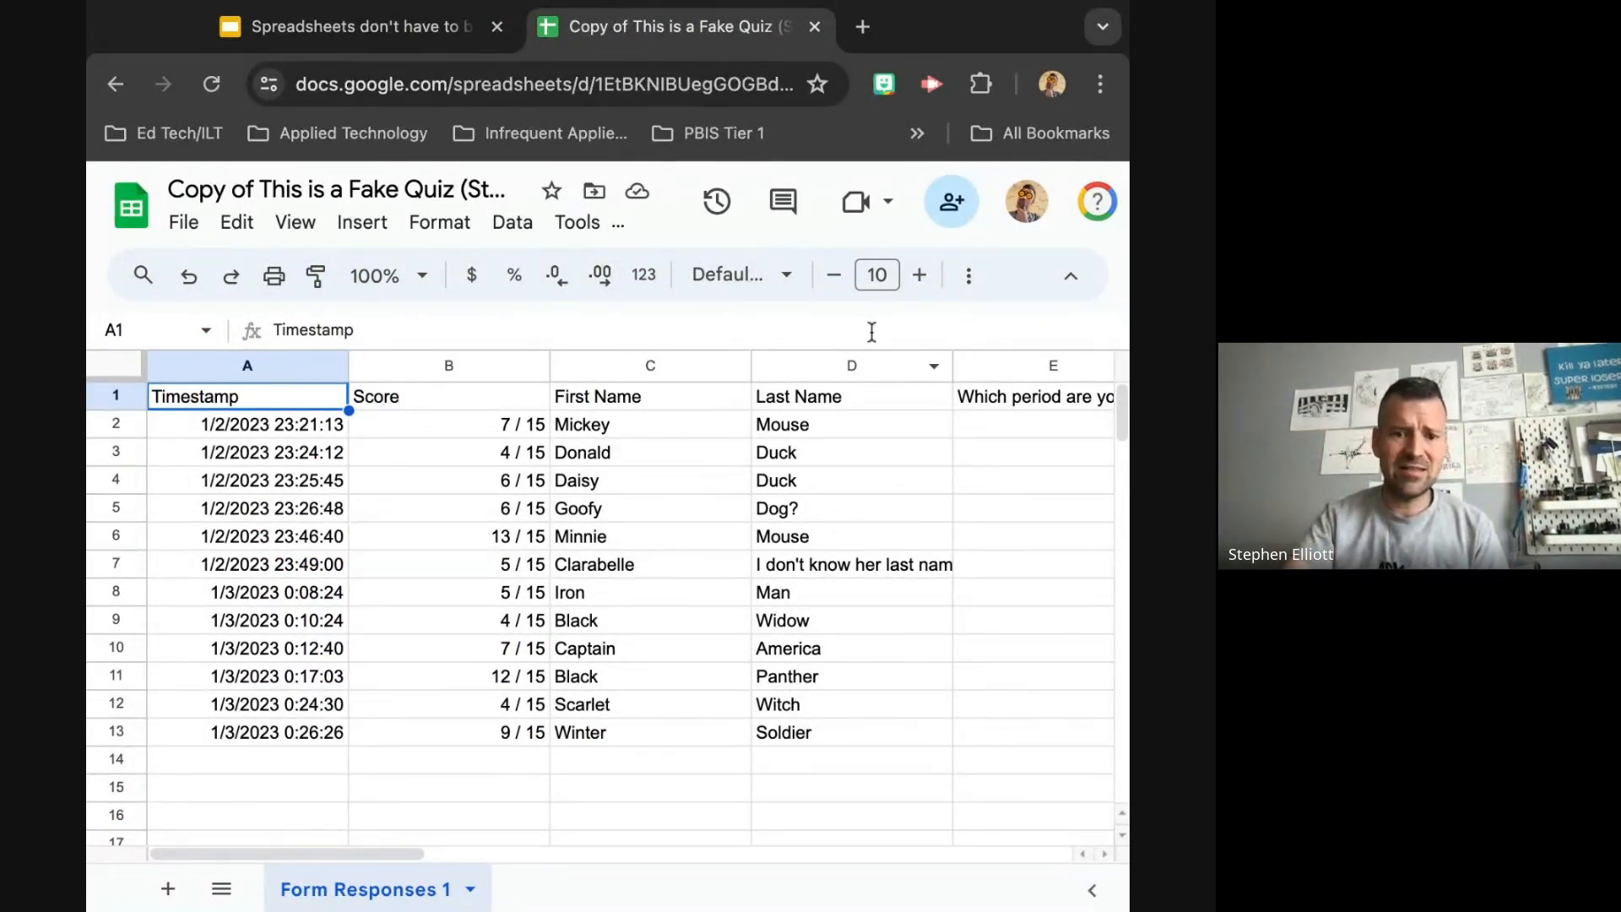
scroll(808, 511, down, 3)
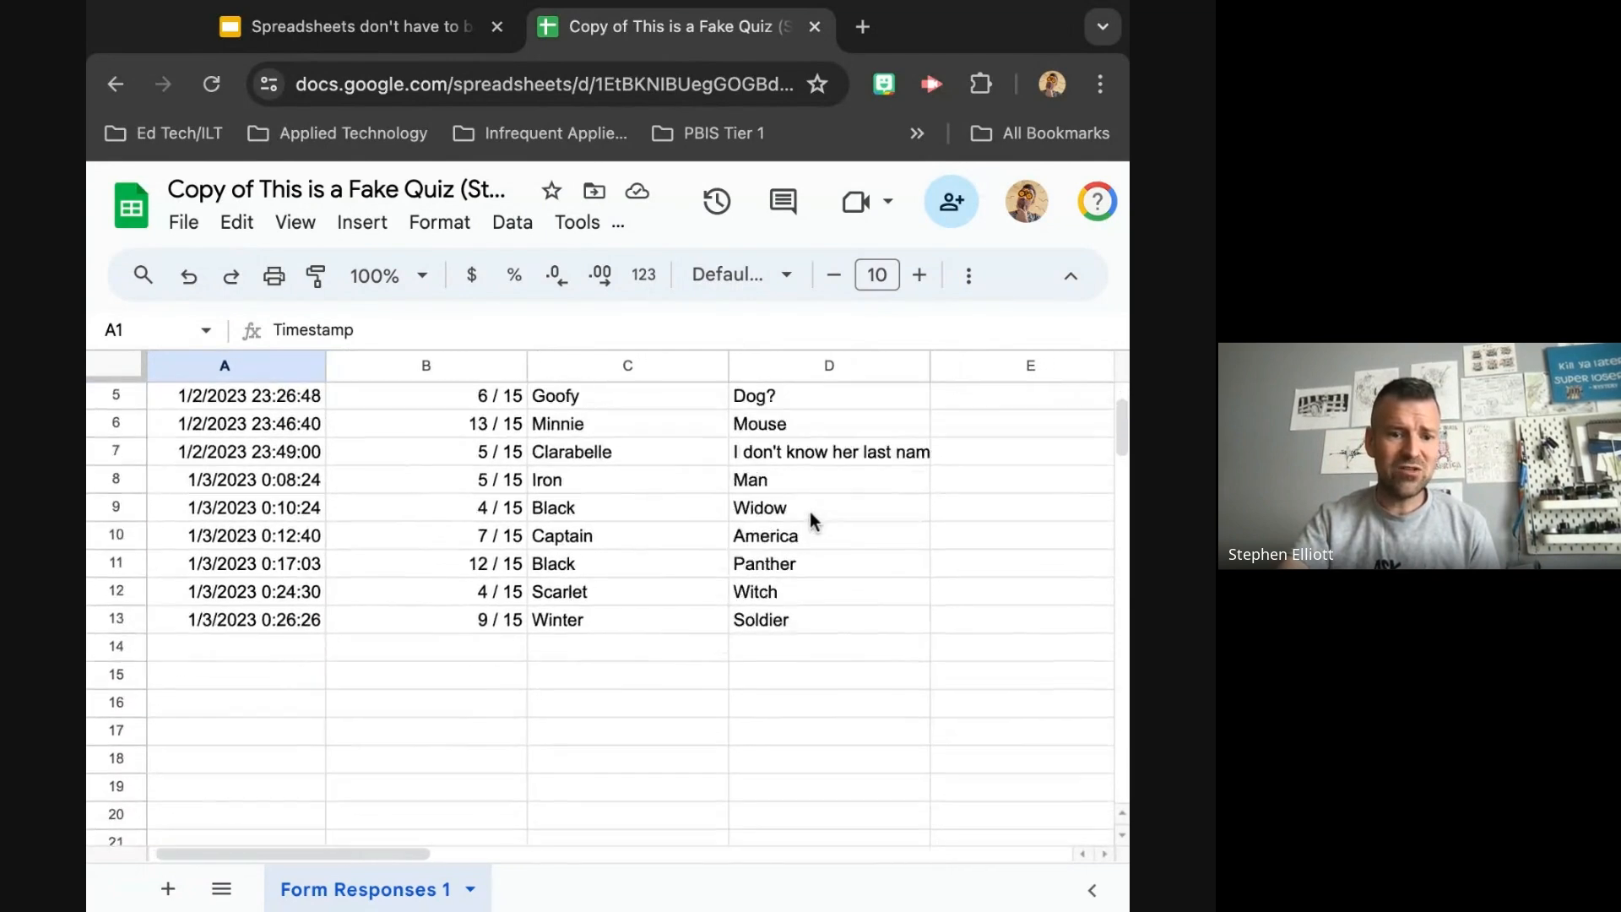
scroll(808, 512, up, 3)
scroll(809, 511, left, 1)
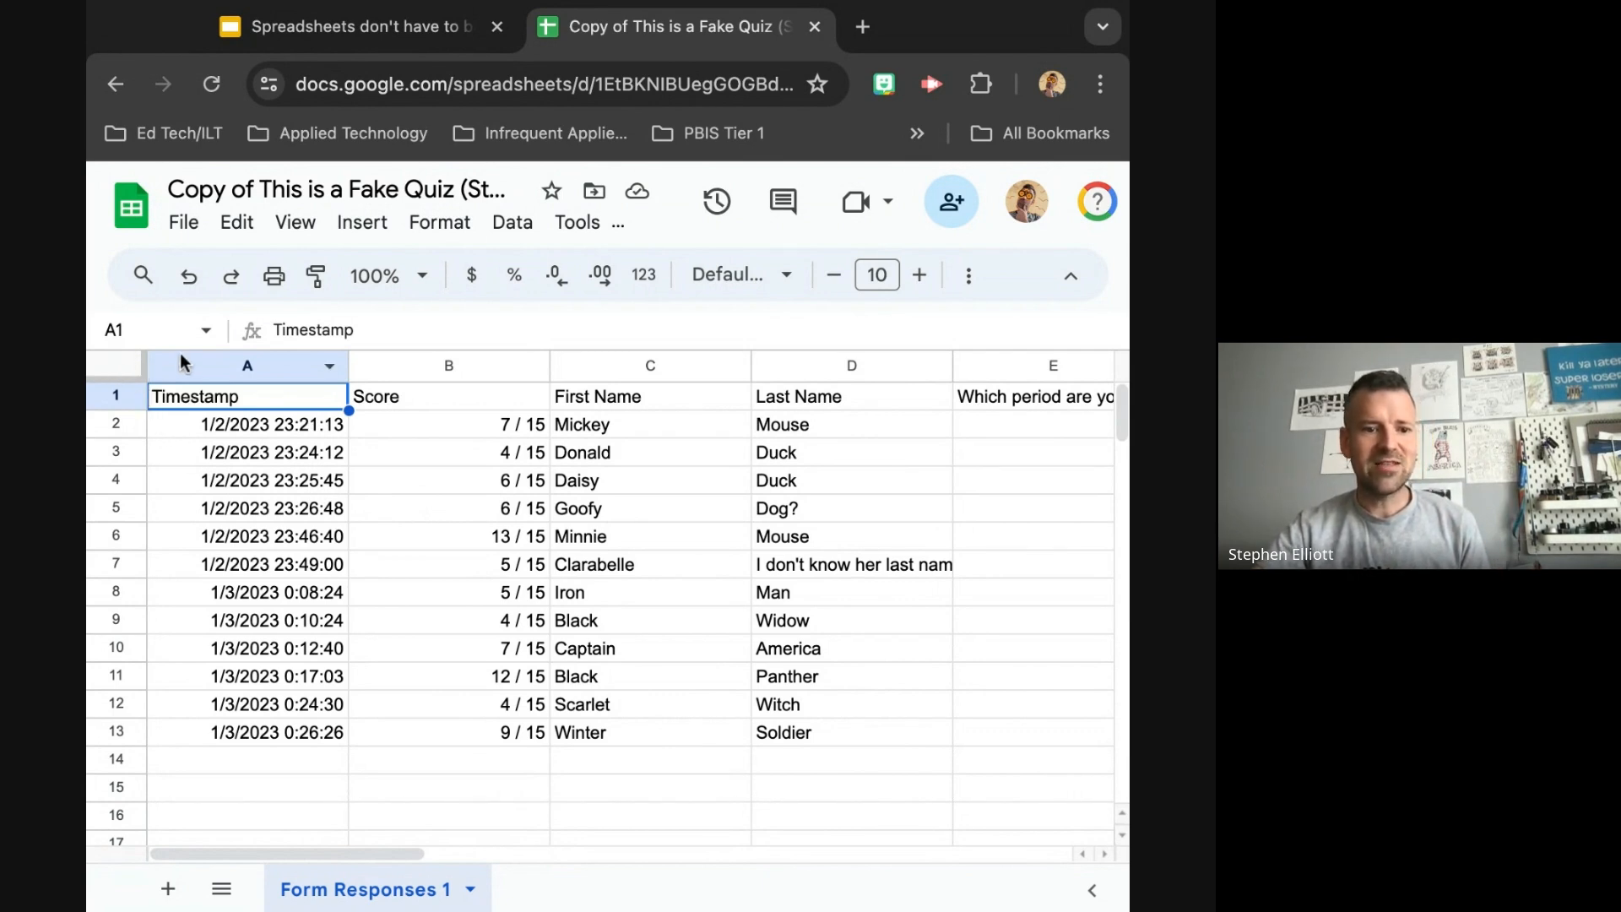
- Select the entire Form Responses 1 sheet and increase its font size to 14
click(117, 365)
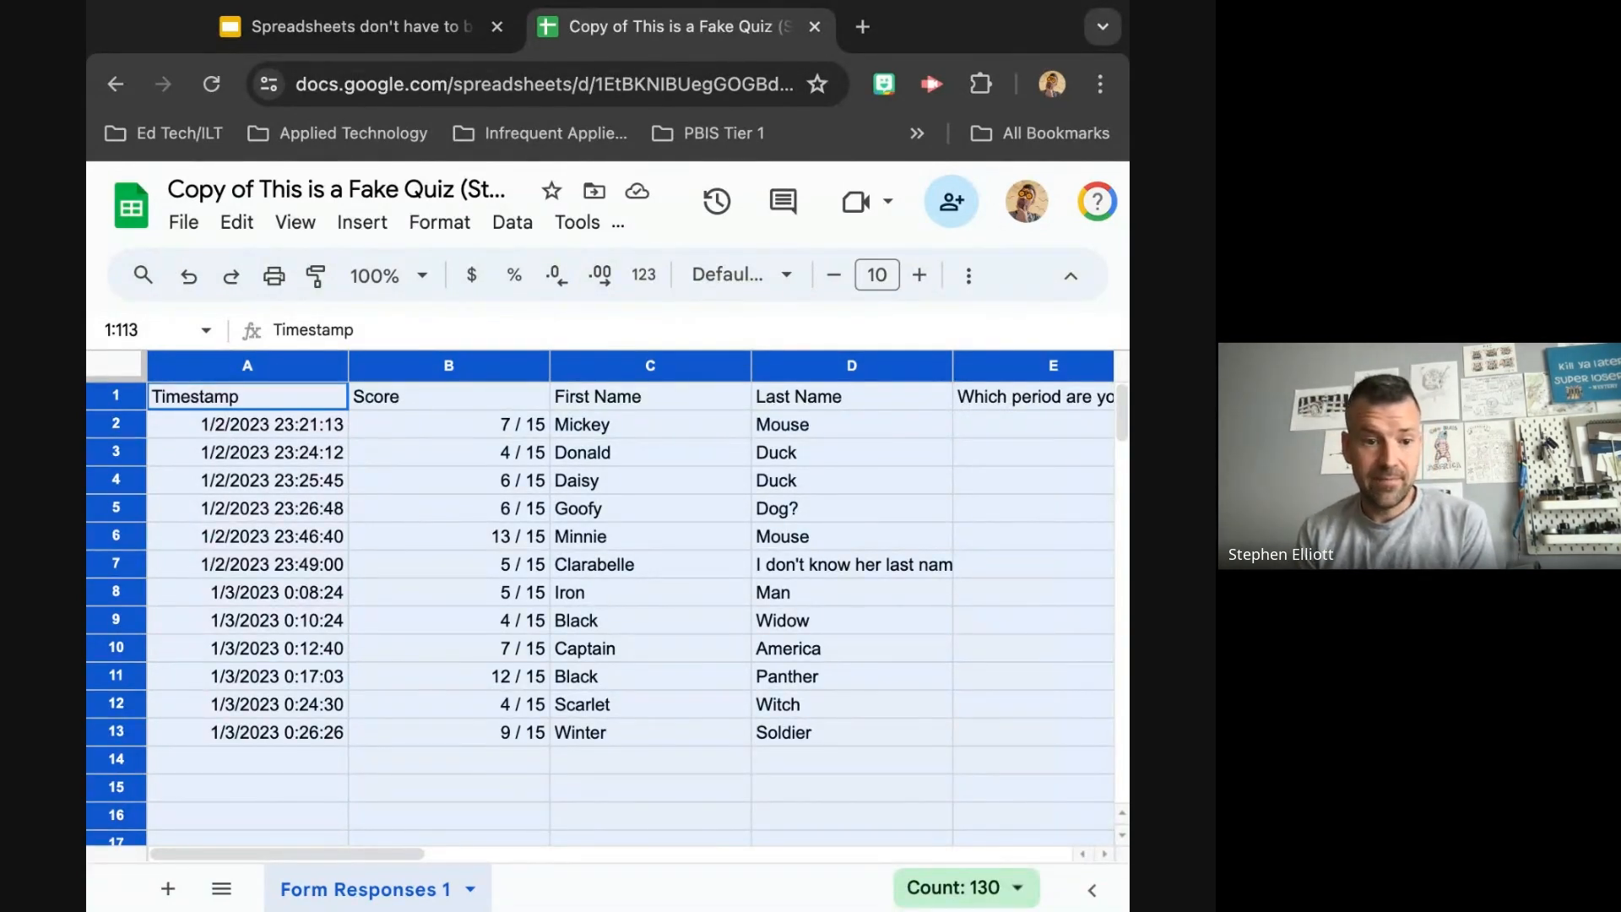
click(465, 661)
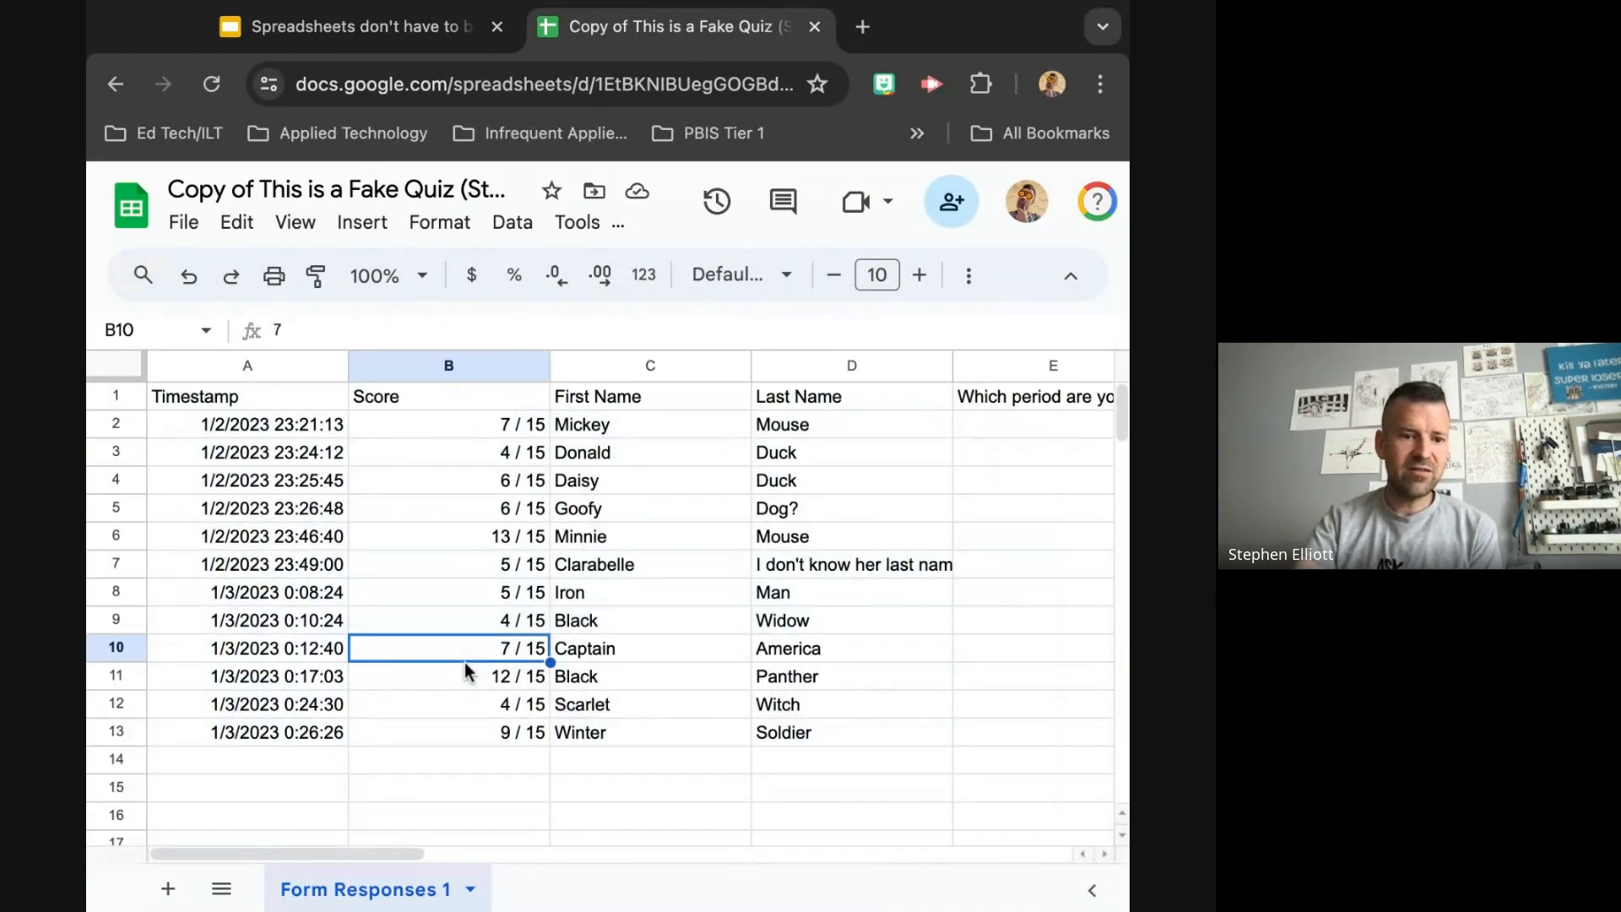
click(120, 363)
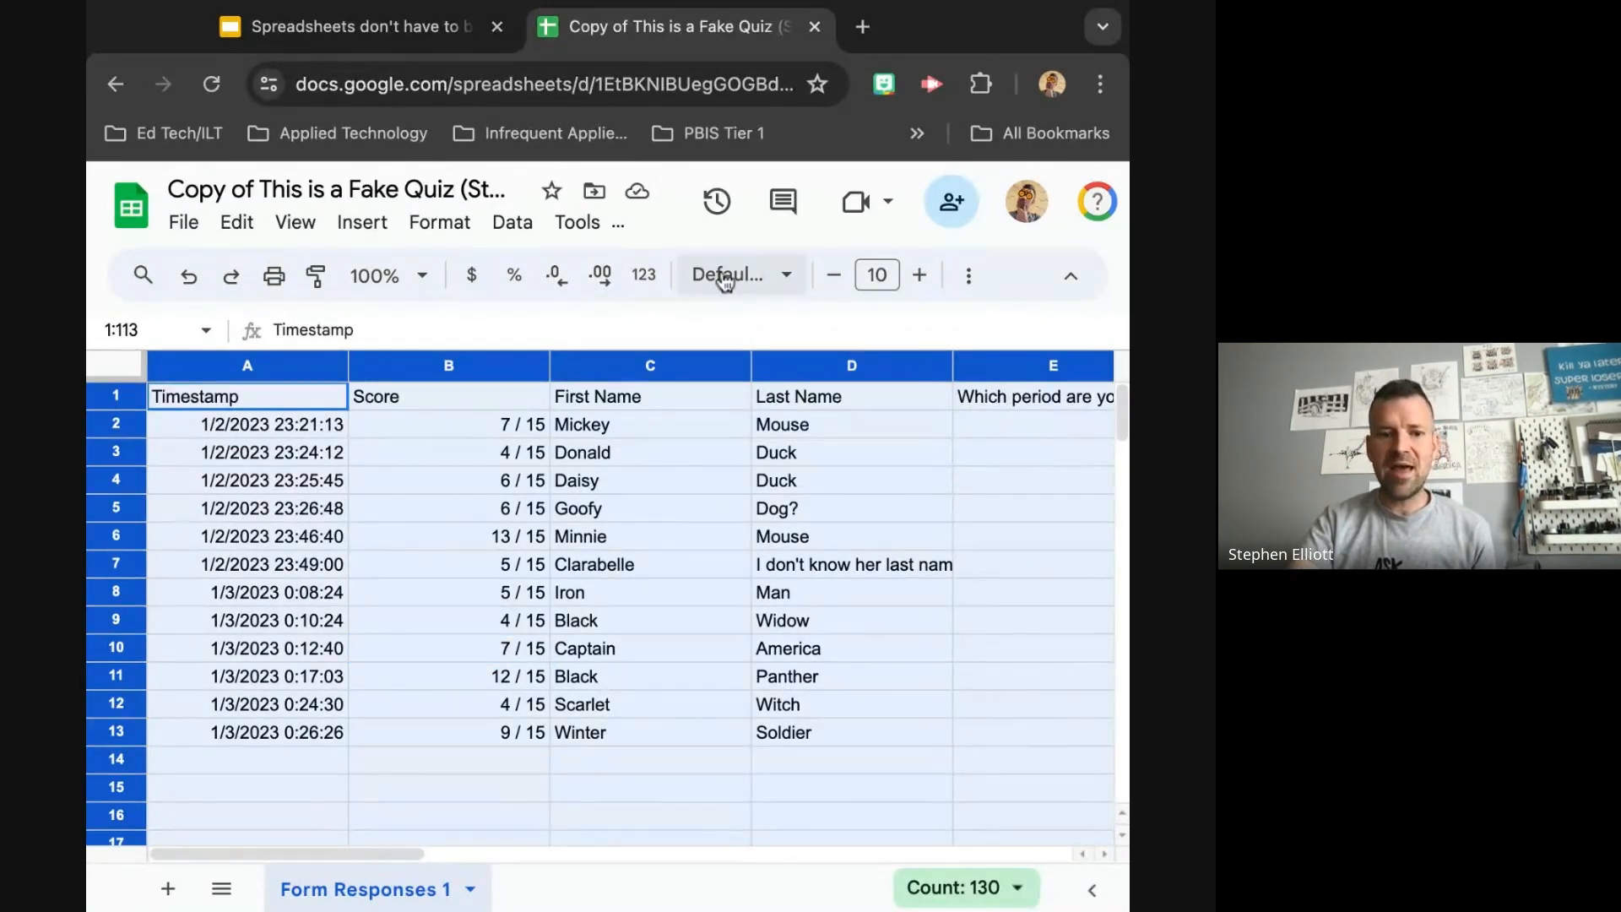
click(967, 283)
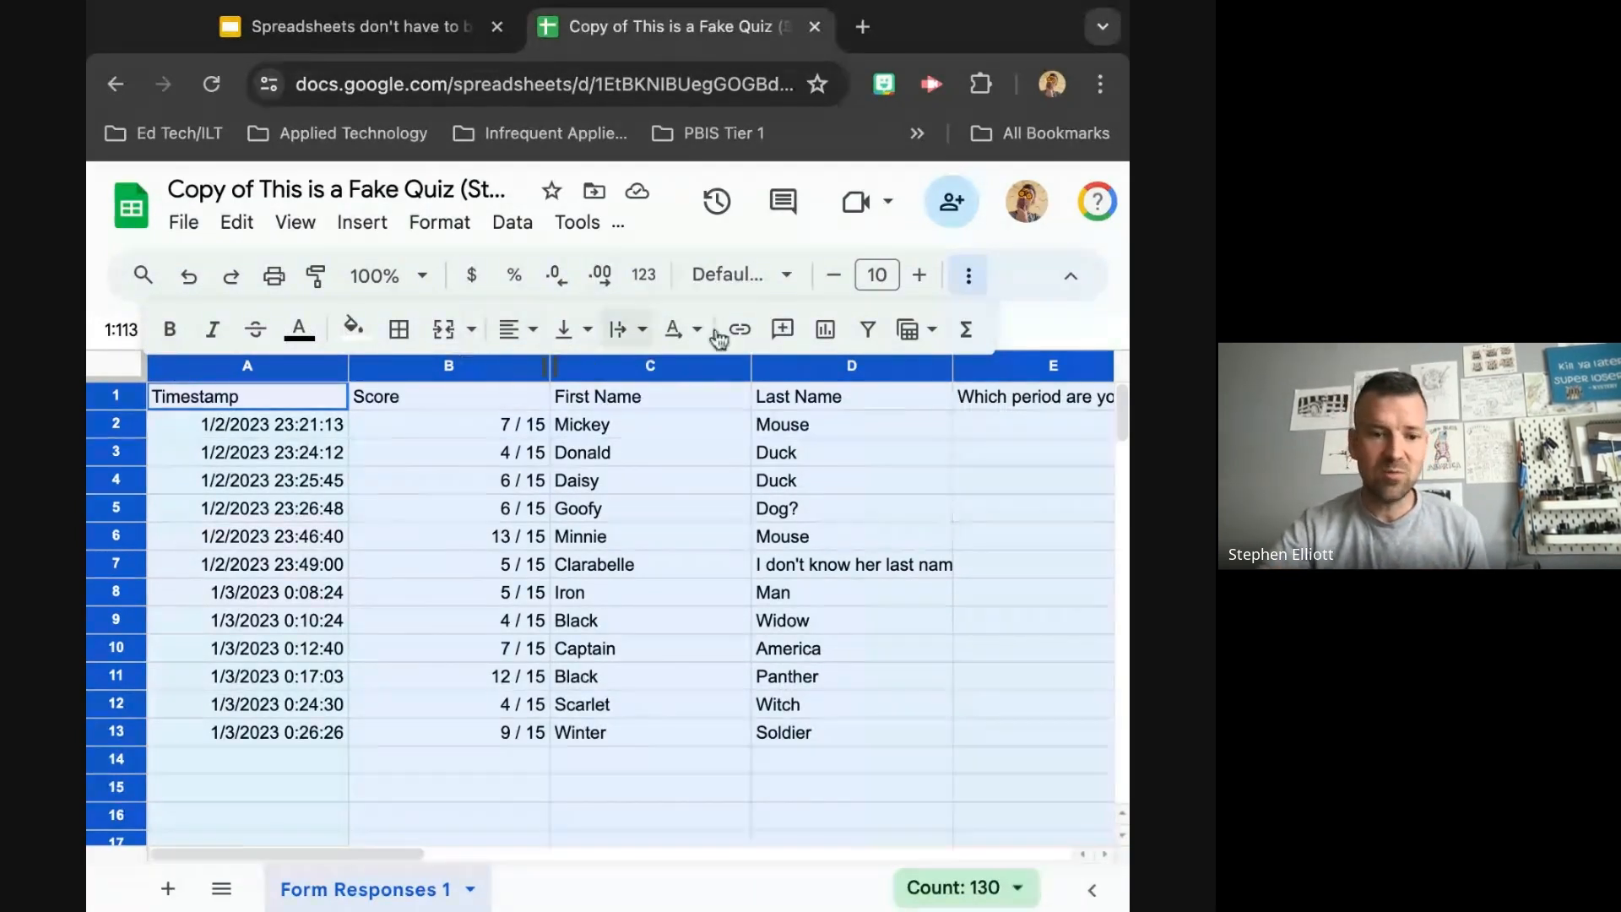
click(969, 279)
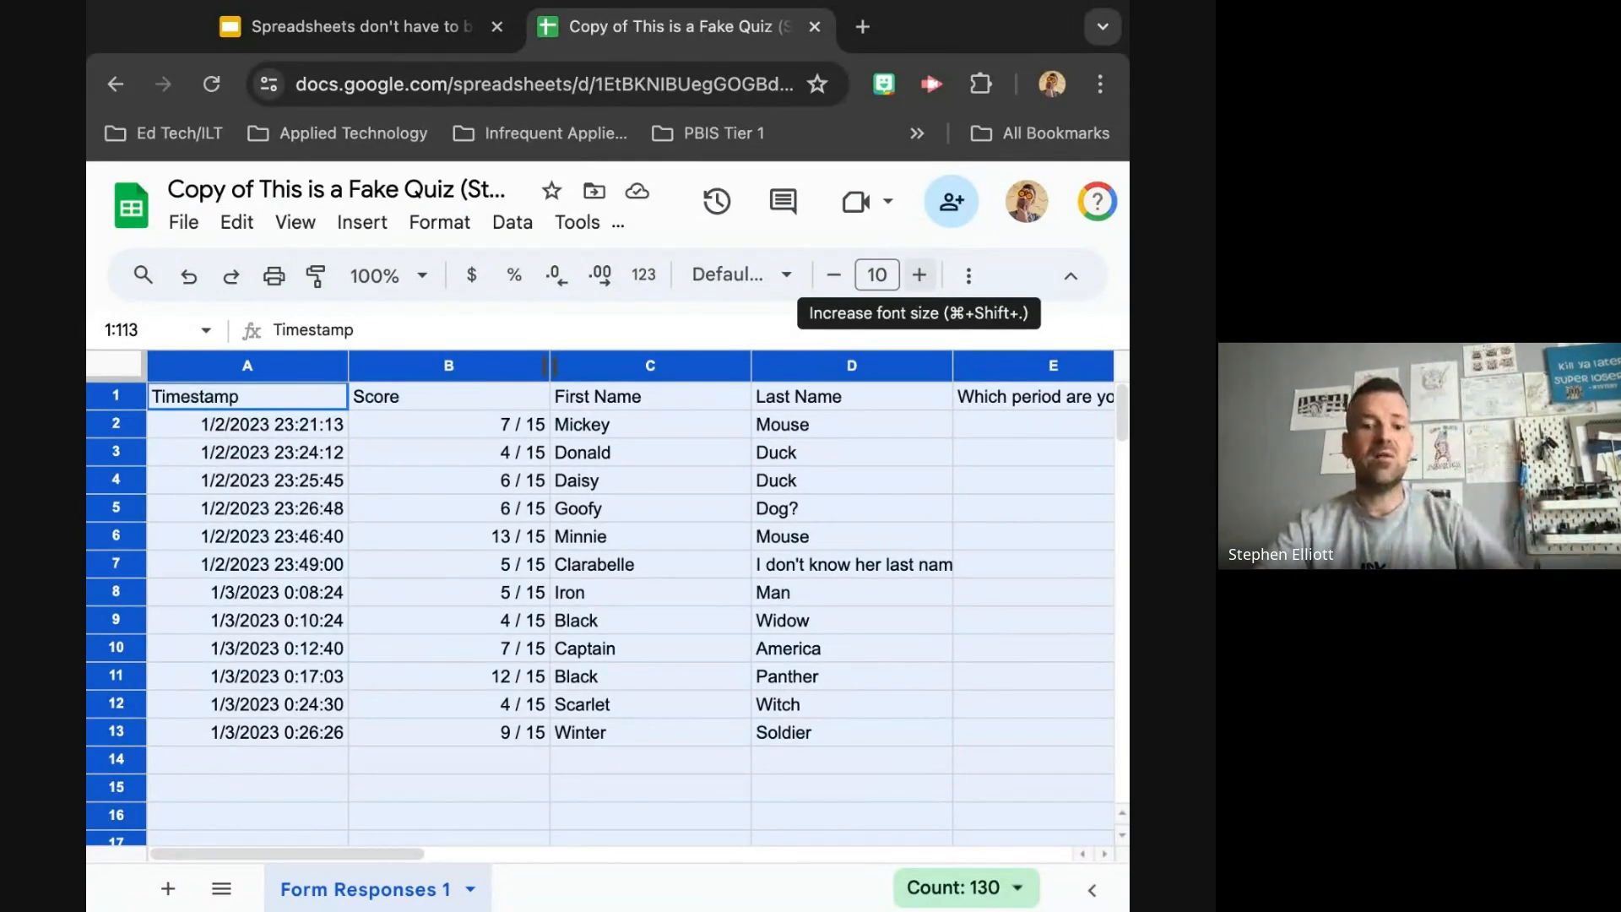
click(920, 275)
click(920, 275)
click(920, 275)
click(920, 275)
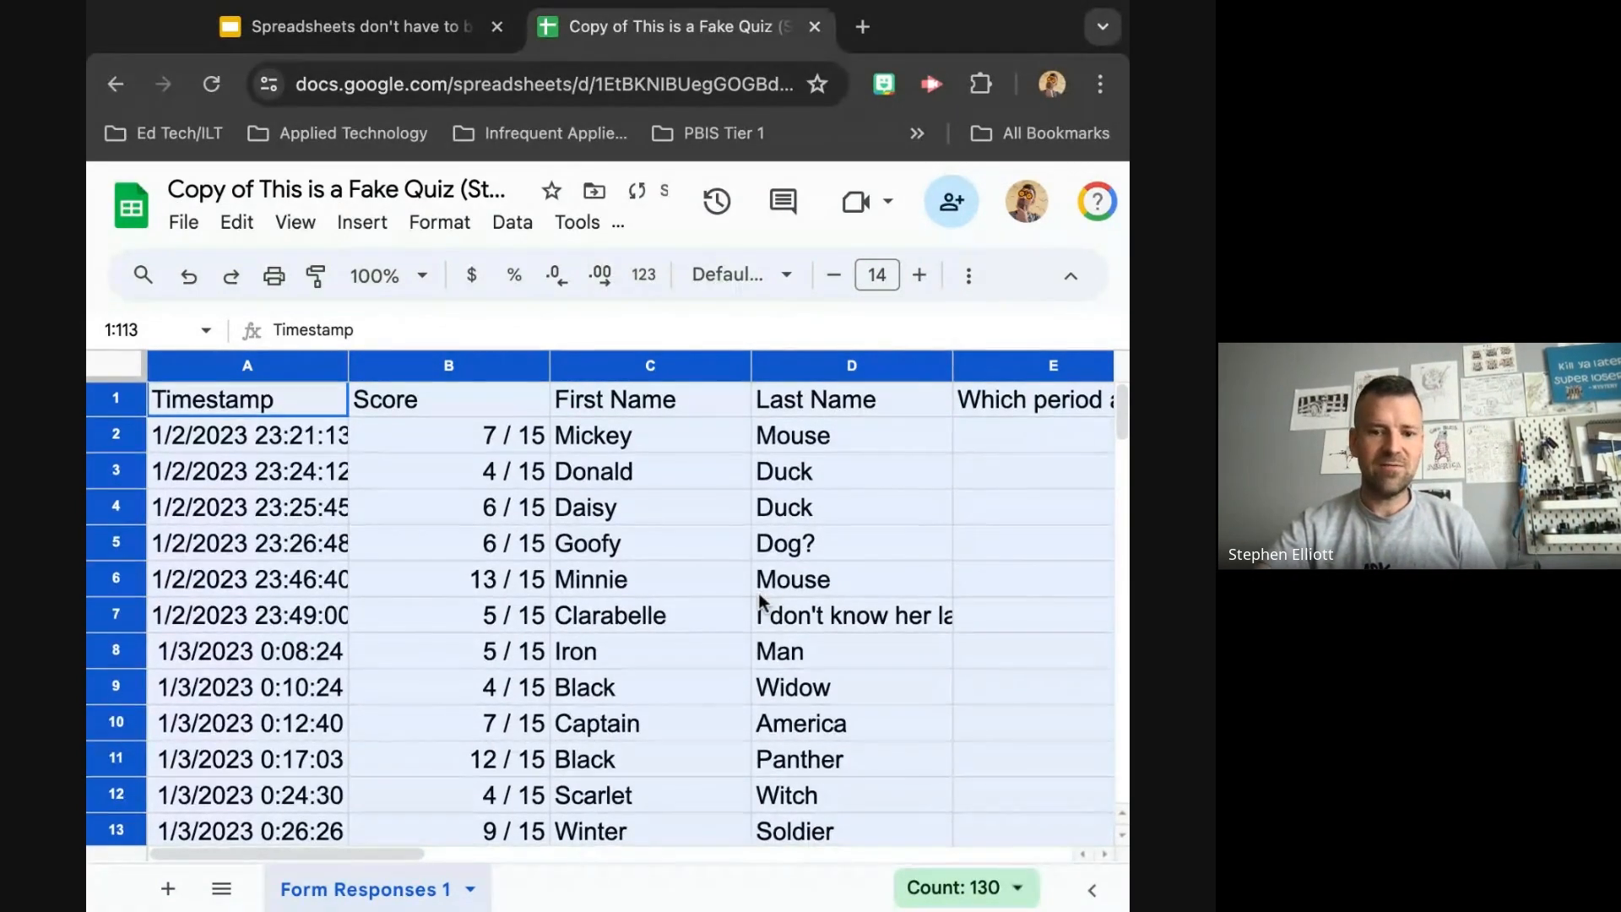
- Try font size 16 on the whole sheet, and set it back to 14
scroll(851, 717, down, 3)
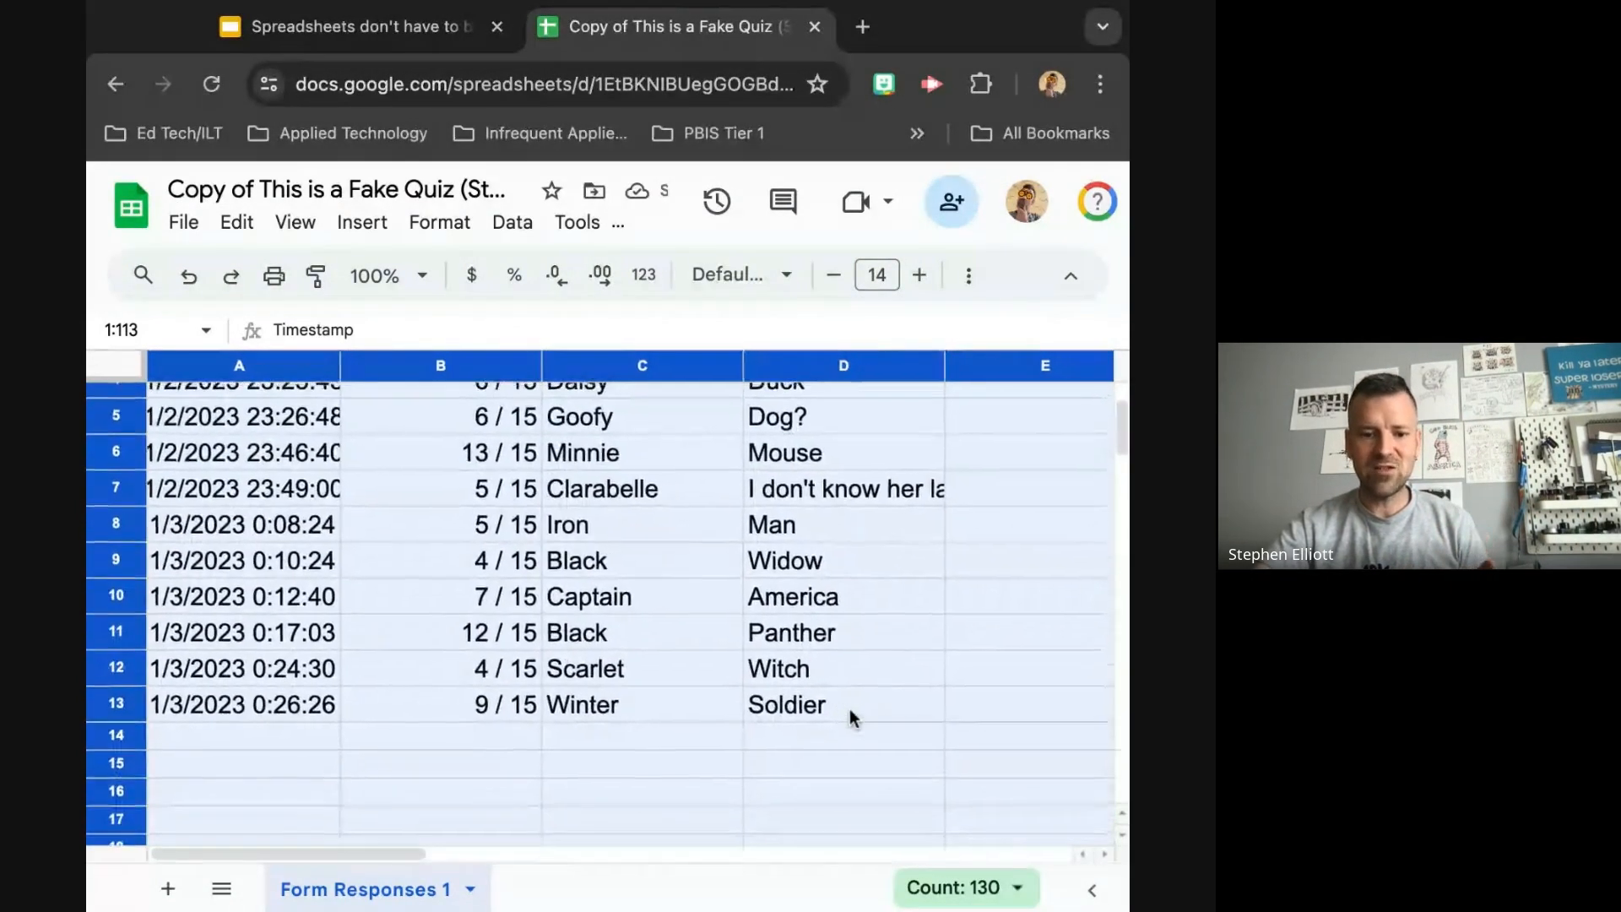
scroll(851, 718, right, 1)
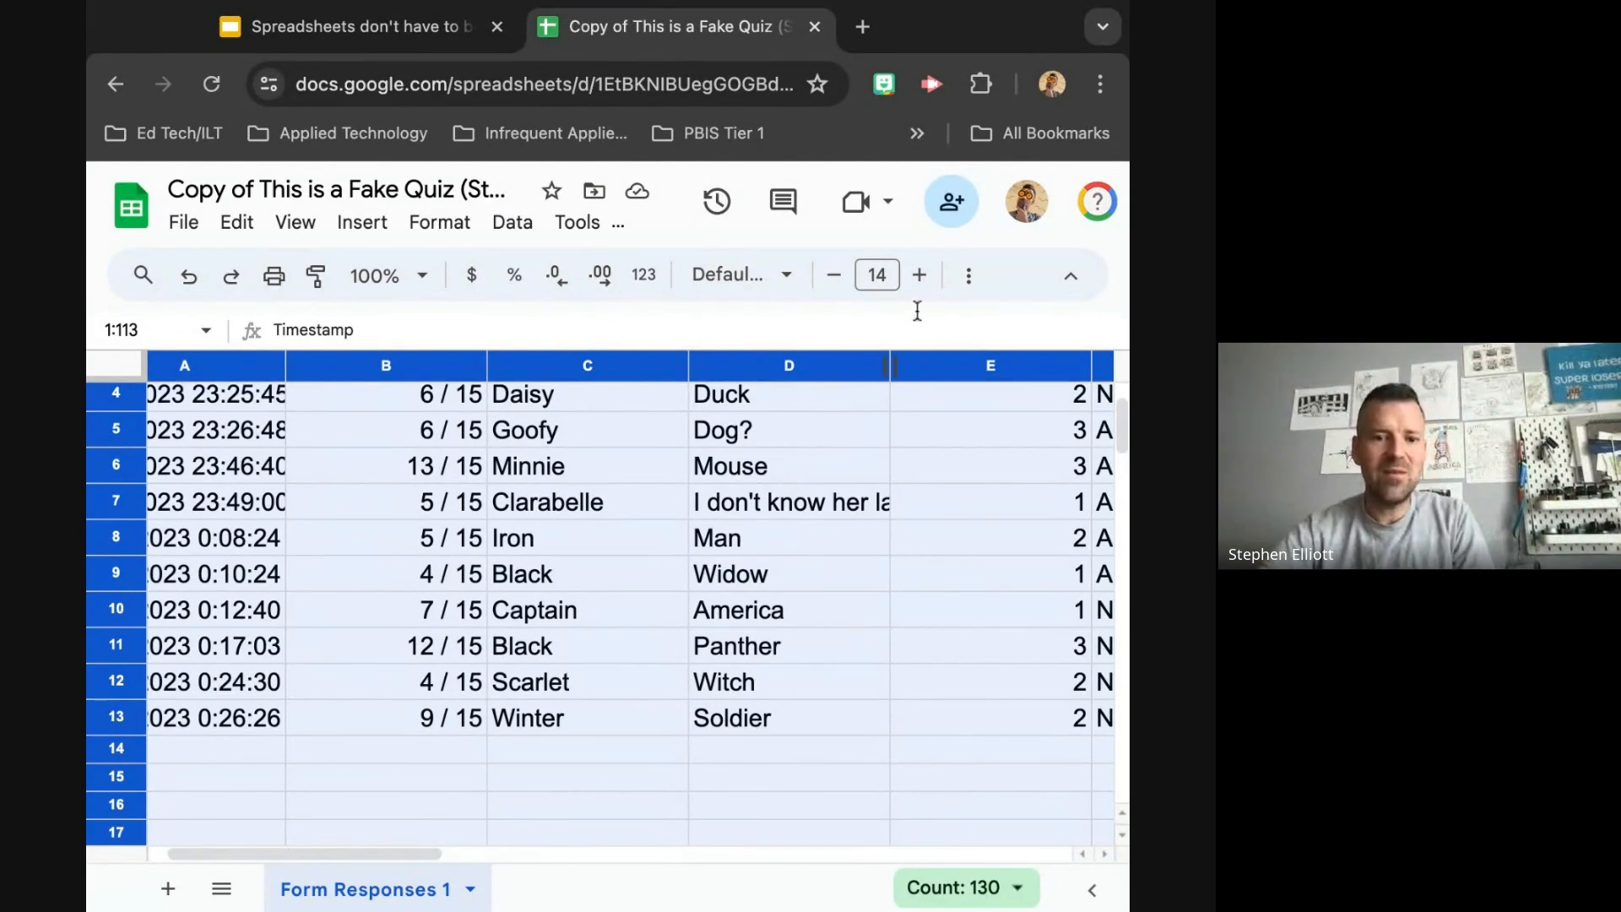
click(919, 275)
click(920, 276)
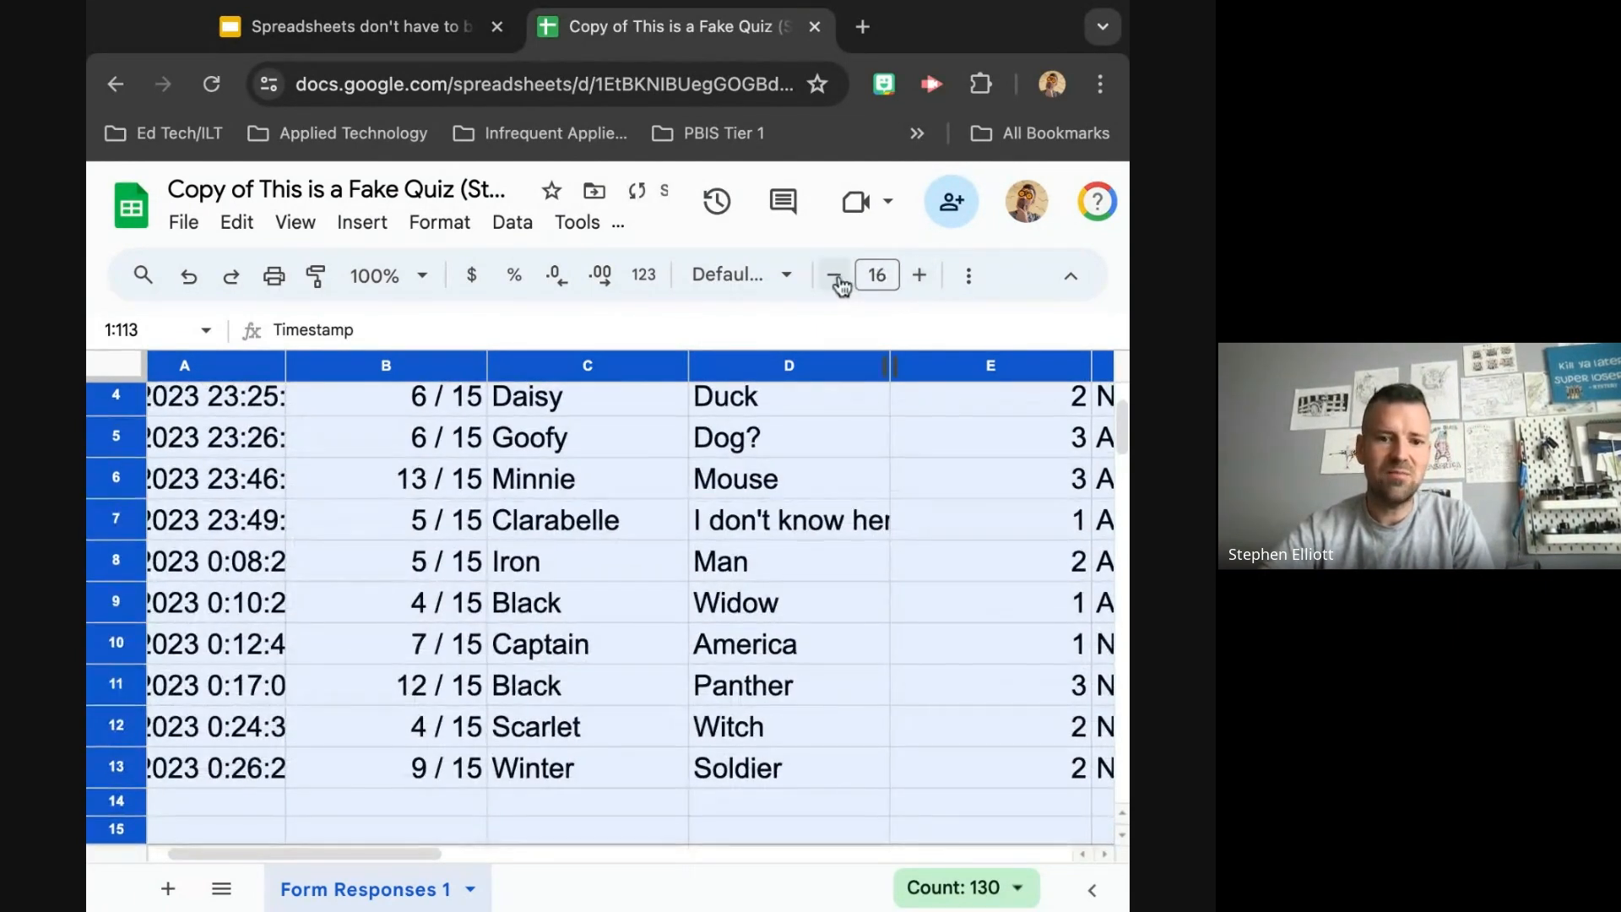
click(836, 276)
click(836, 277)
click(836, 277)
click(919, 277)
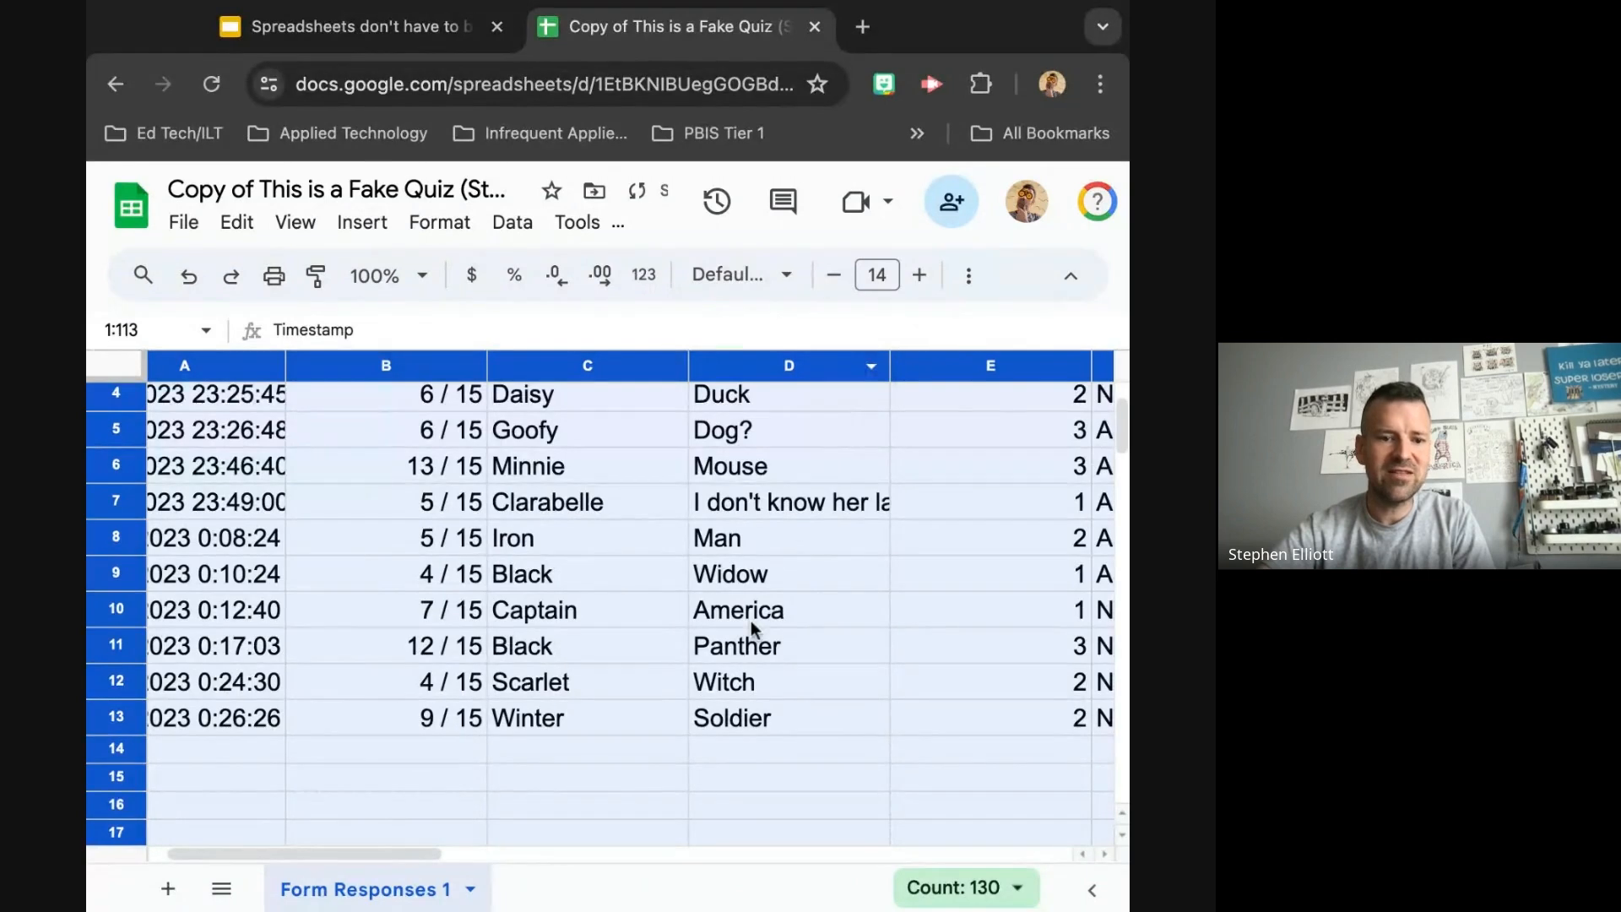
scroll(751, 620, down, 2)
scroll(752, 620, up, 4)
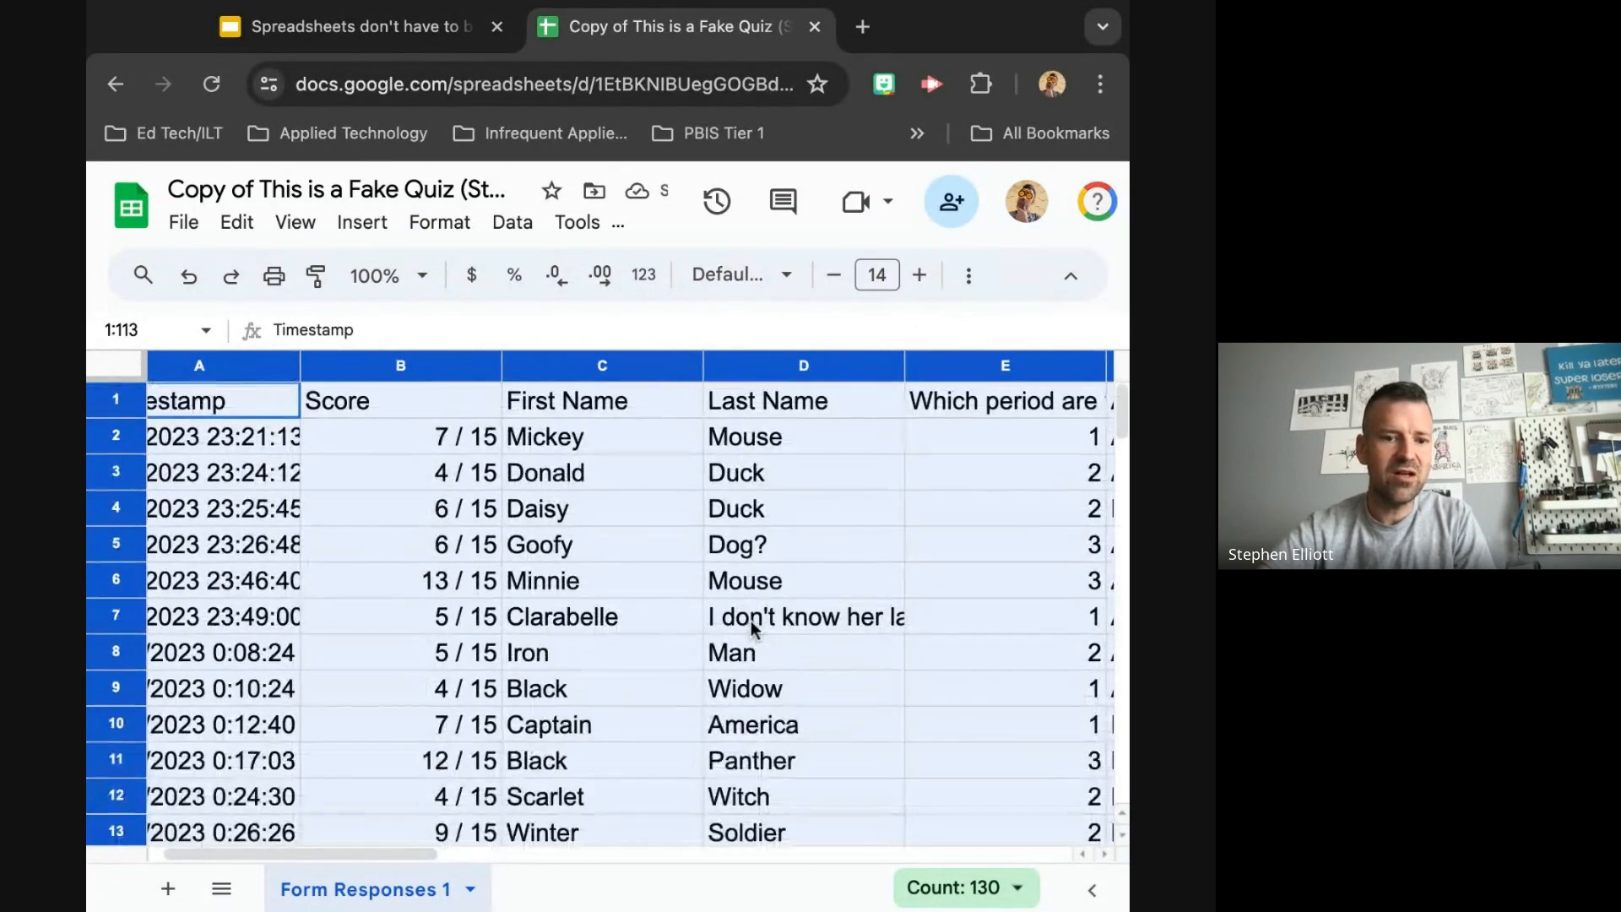
- Select the whole header row 1 and make its text bold
click(120, 404)
scroll(386, 629, left, 1)
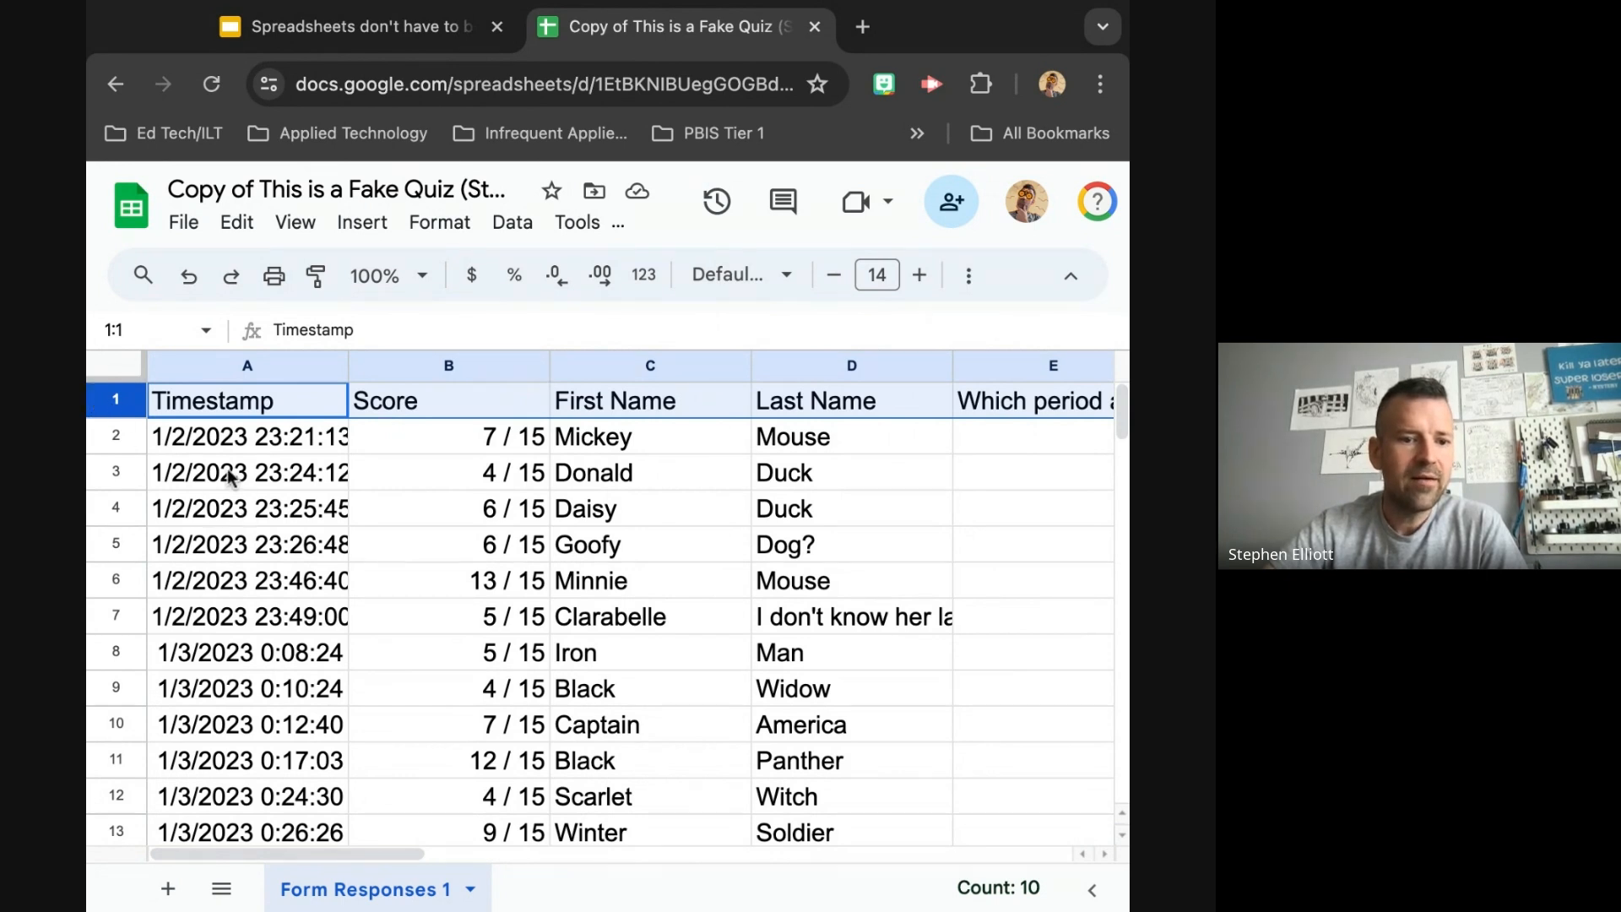
click(112, 468)
click(104, 400)
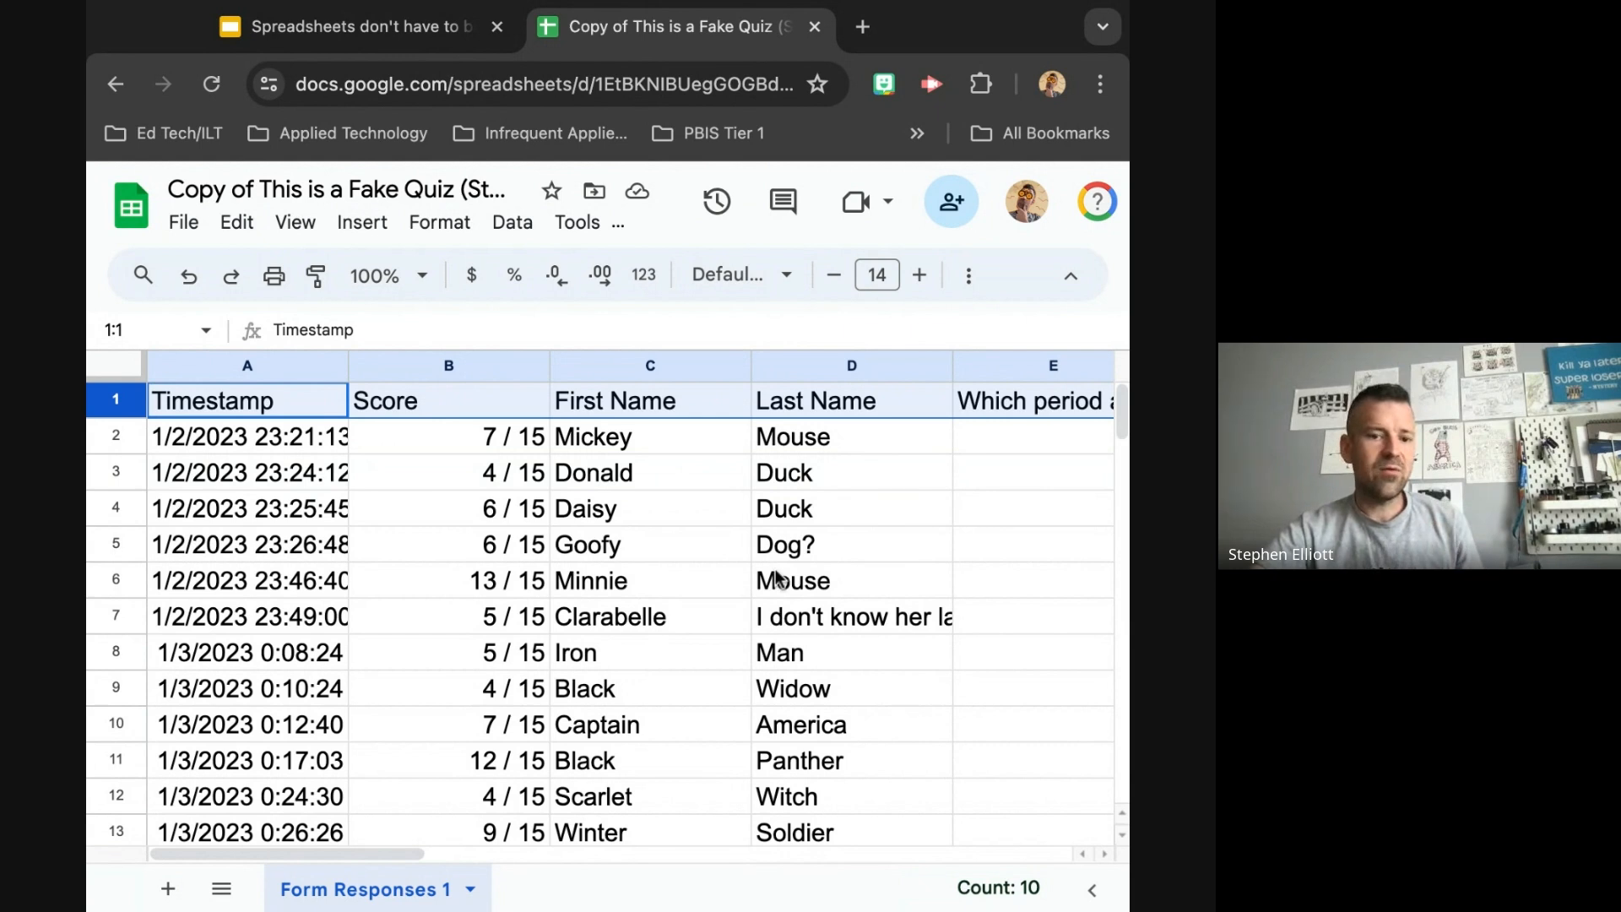
scroll(768, 570, right, 10)
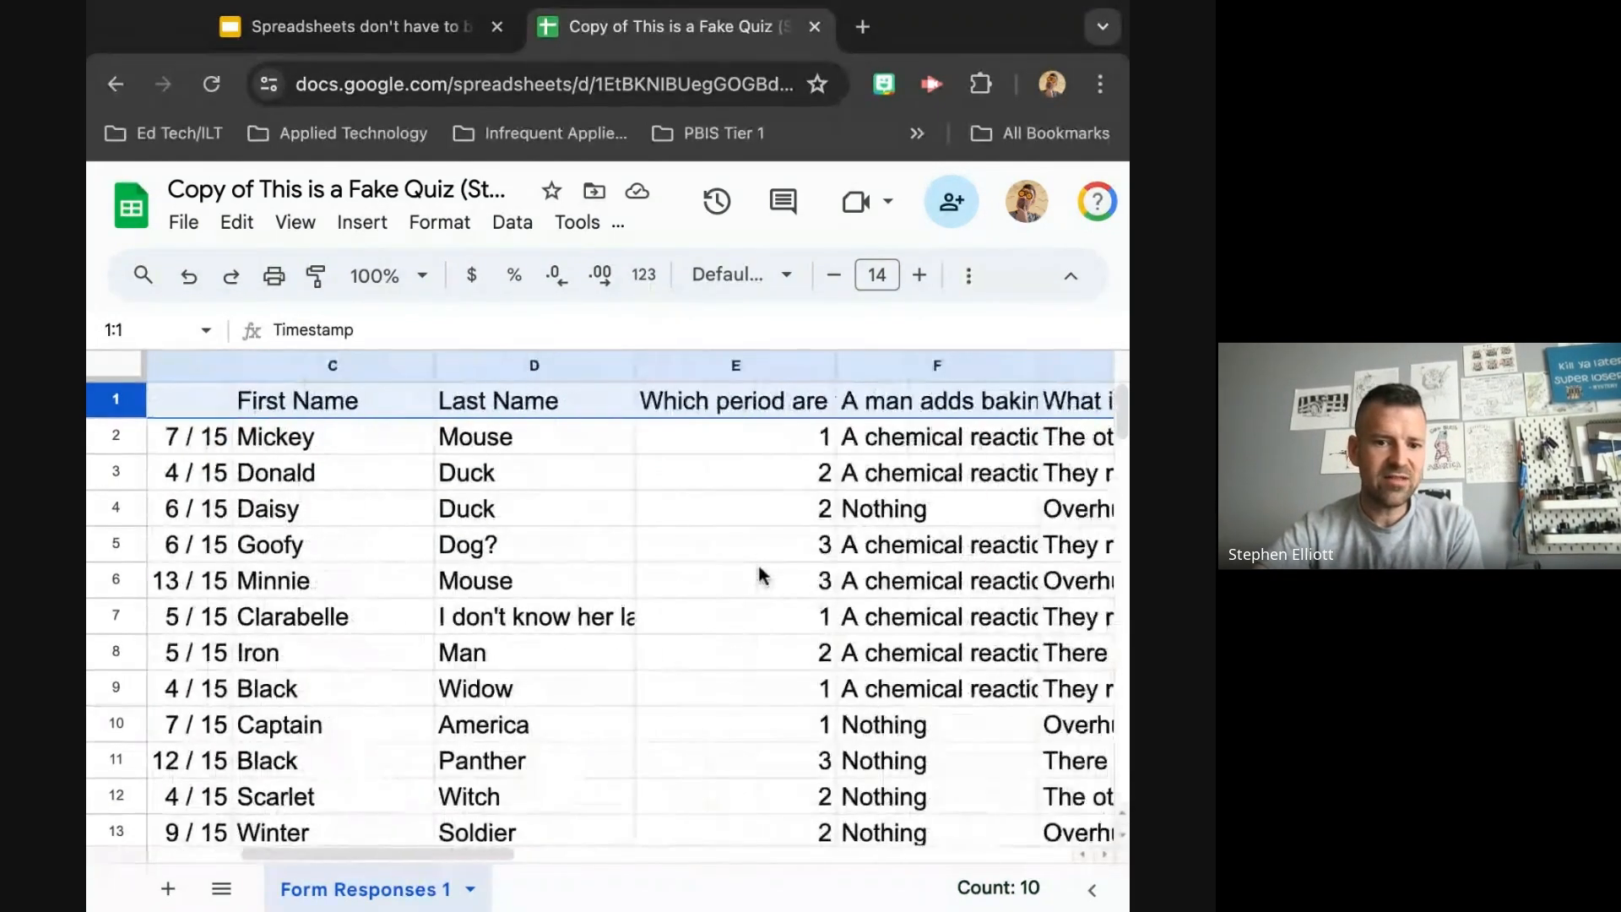
scroll(757, 560, right, 3)
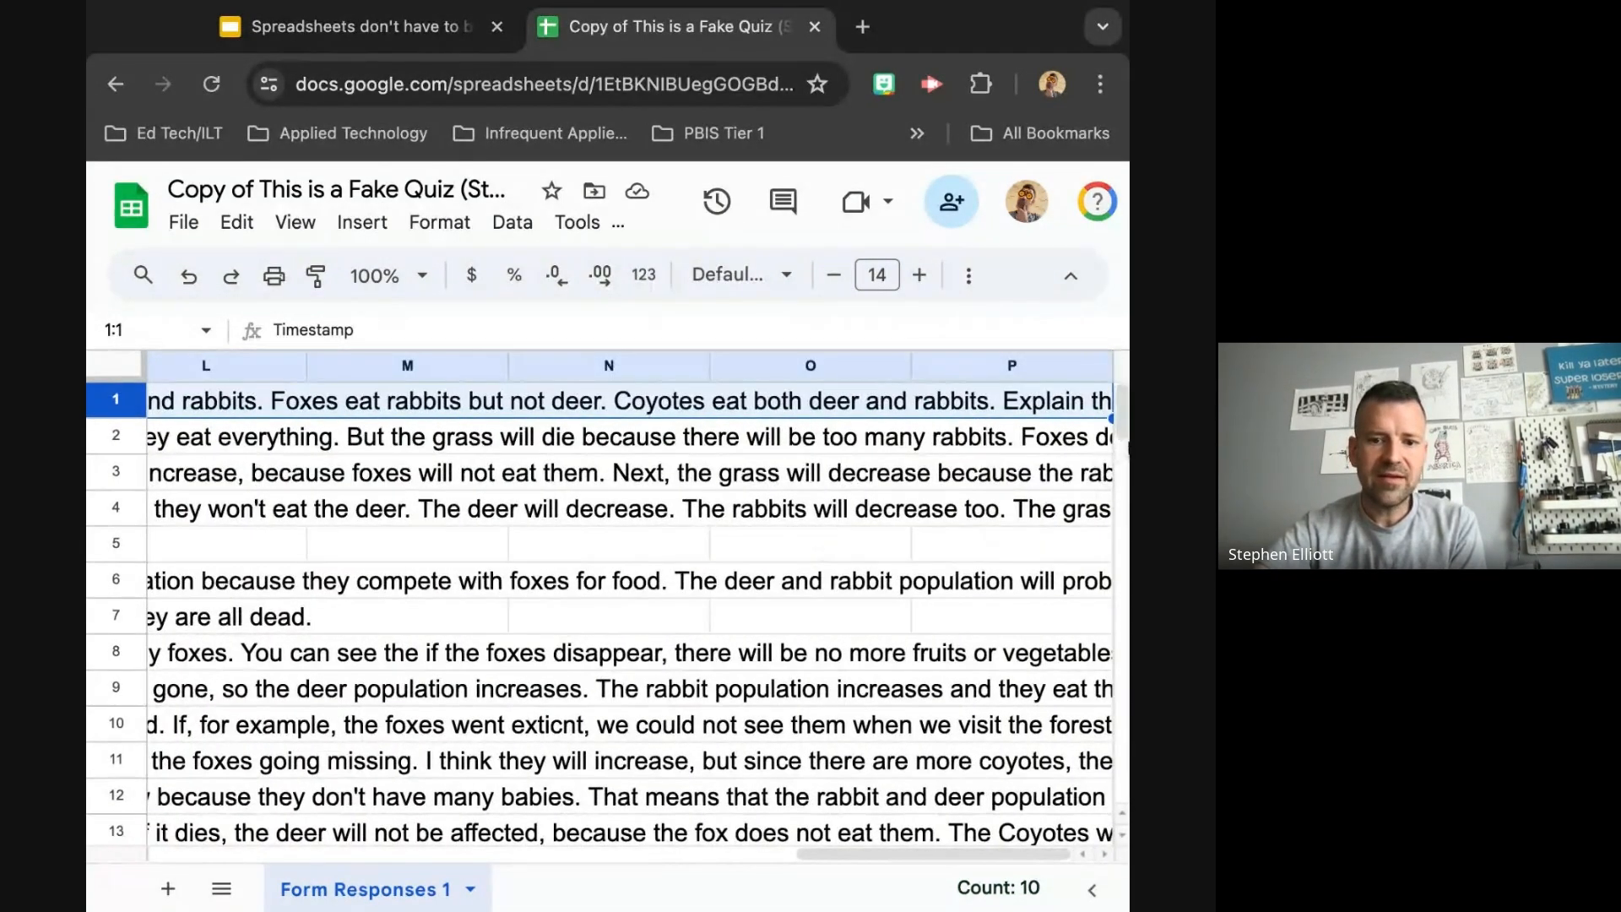
mouse_move(1129, 557)
mouse_down()
mouse_move(1215, 558)
mouse_move(1130, 557)
mouse_up()
scroll(934, 679, down, 4)
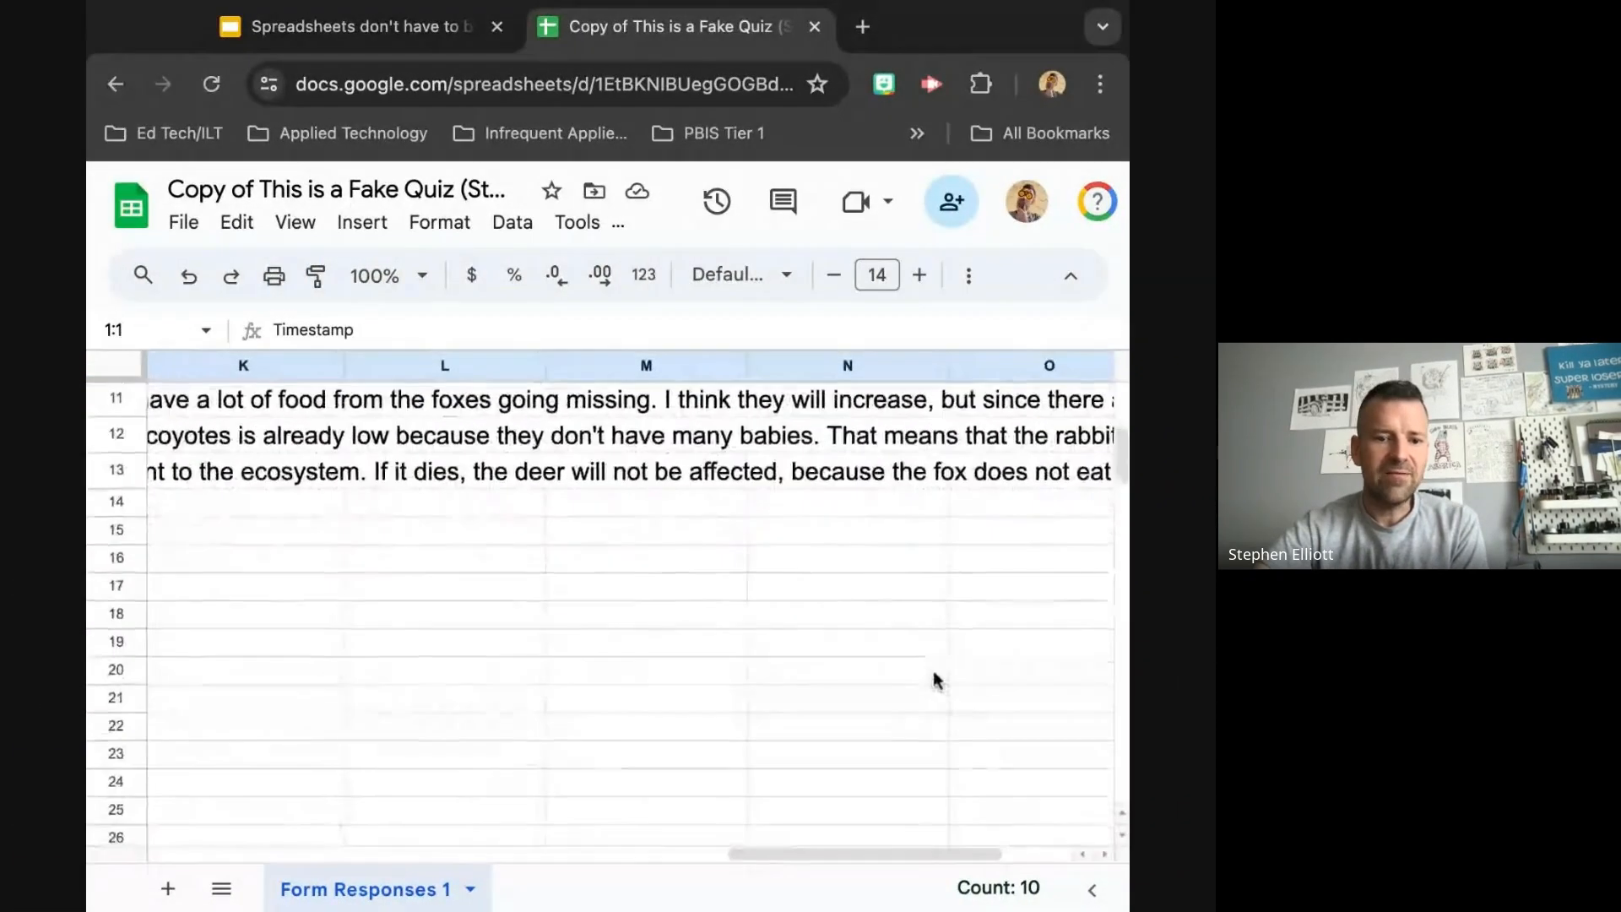
scroll(797, 571, up, 5)
scroll(797, 571, left, 3)
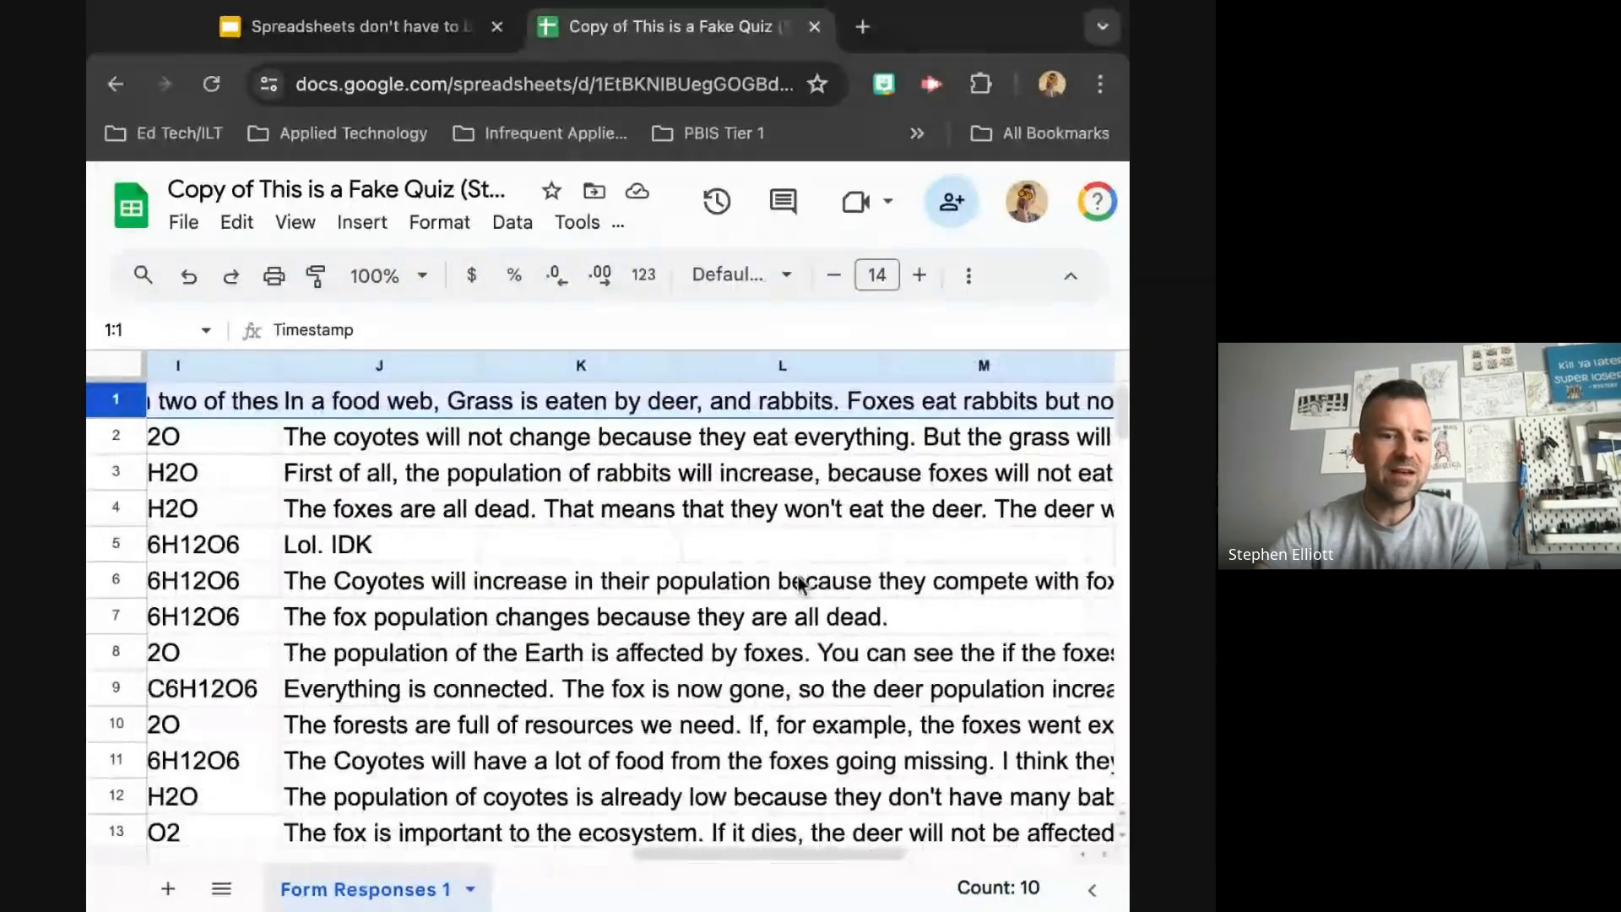
scroll(797, 571, left, 5)
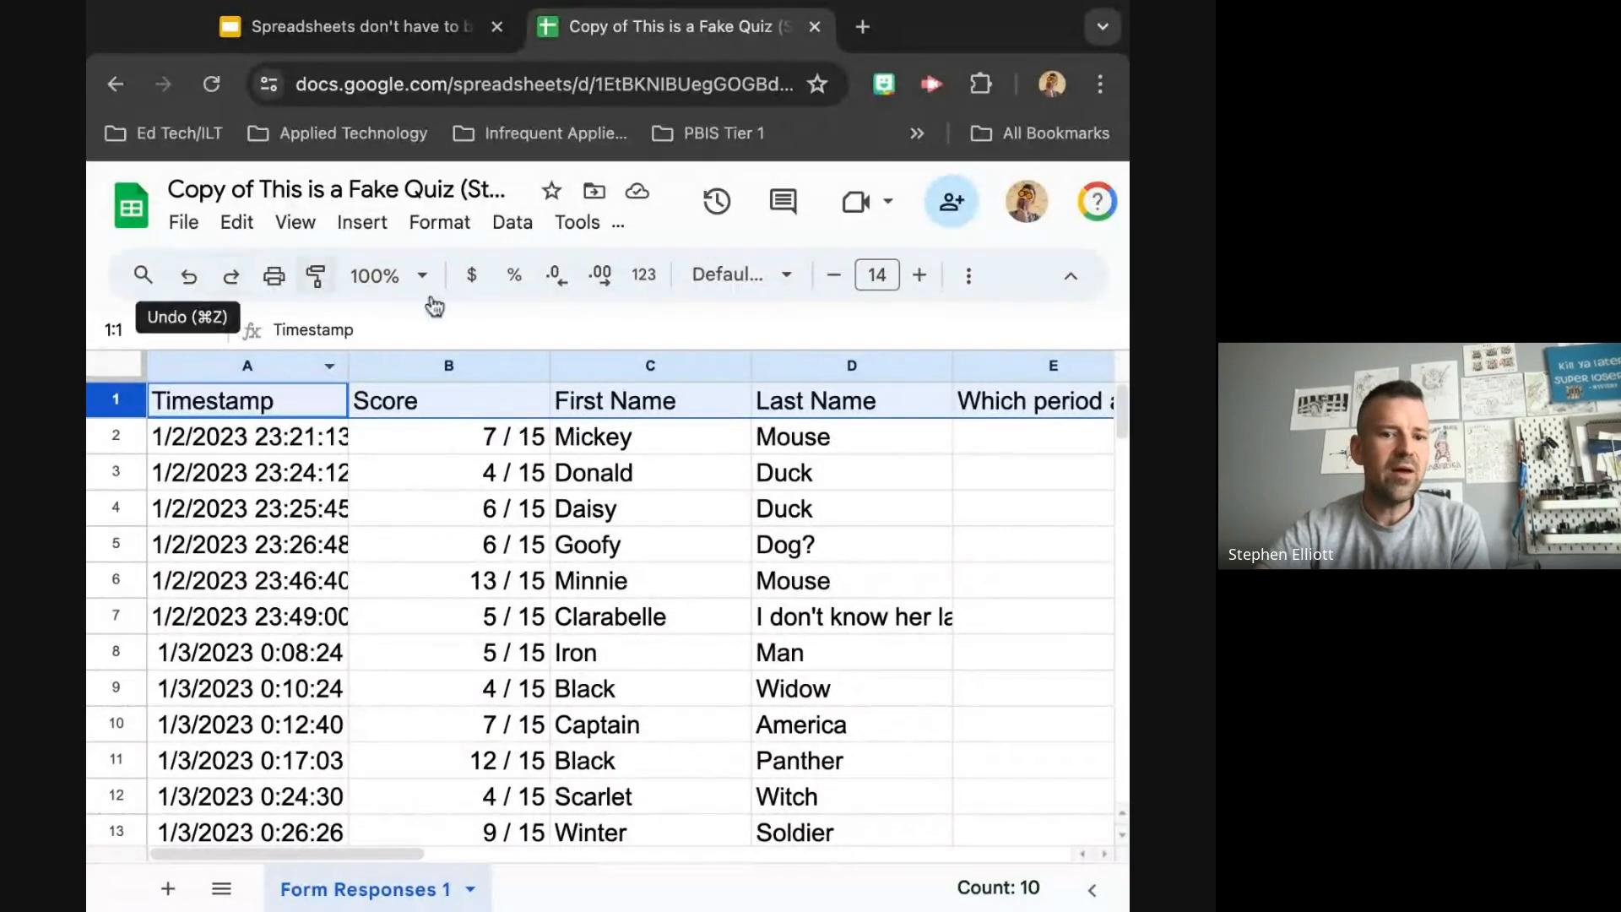
click(969, 277)
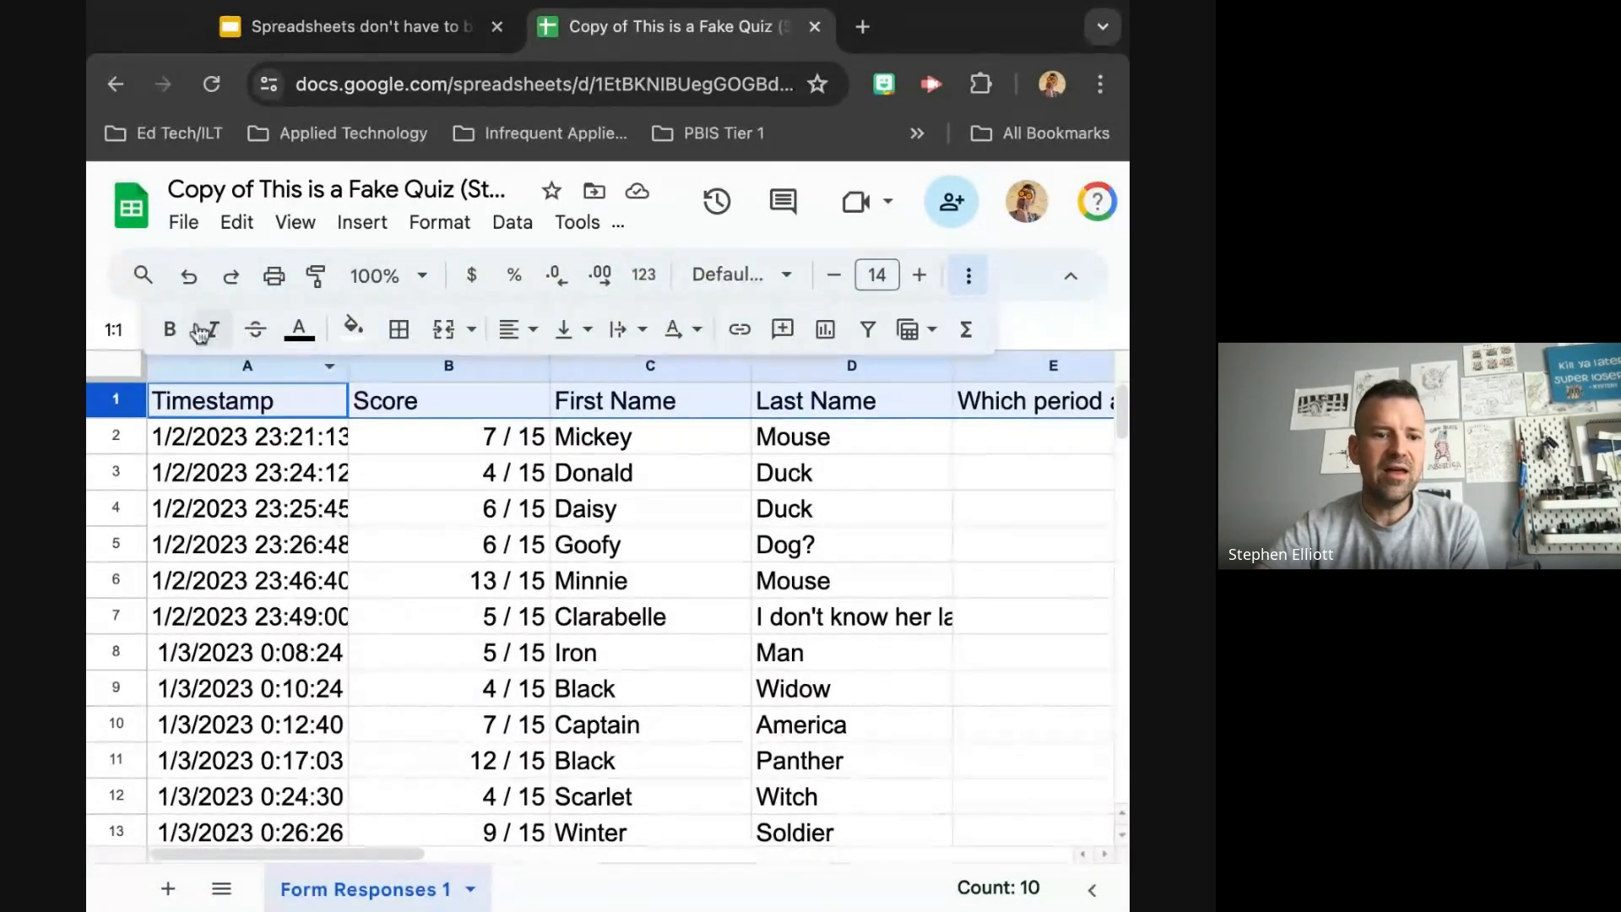
click(170, 332)
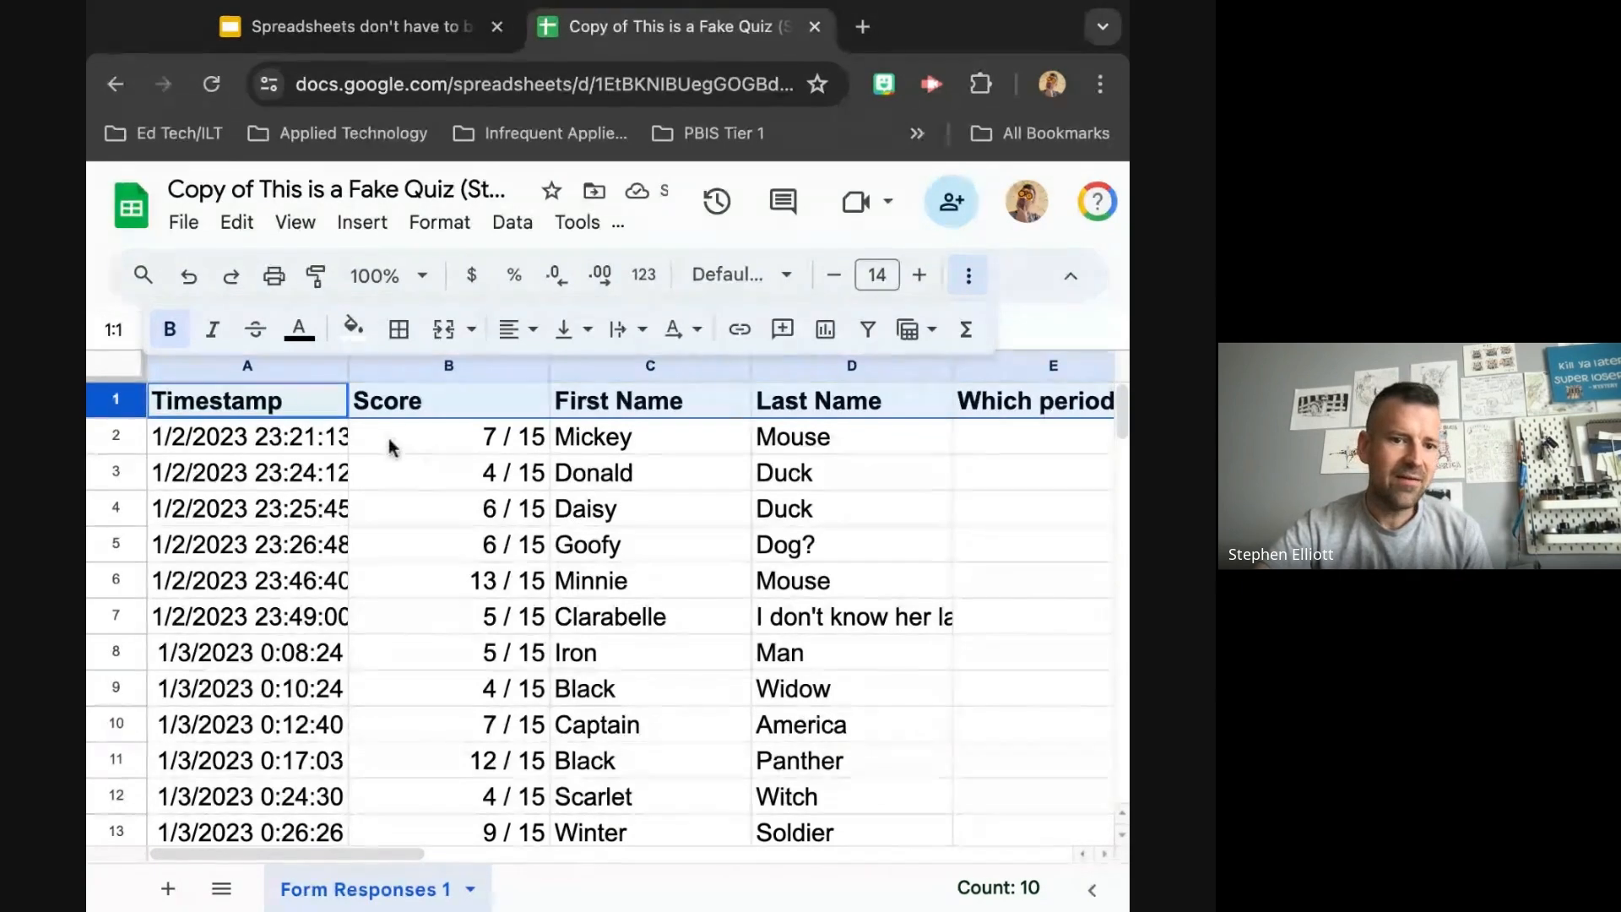
- Center the header row text horizontally and collapse the extra formatting options
click(527, 329)
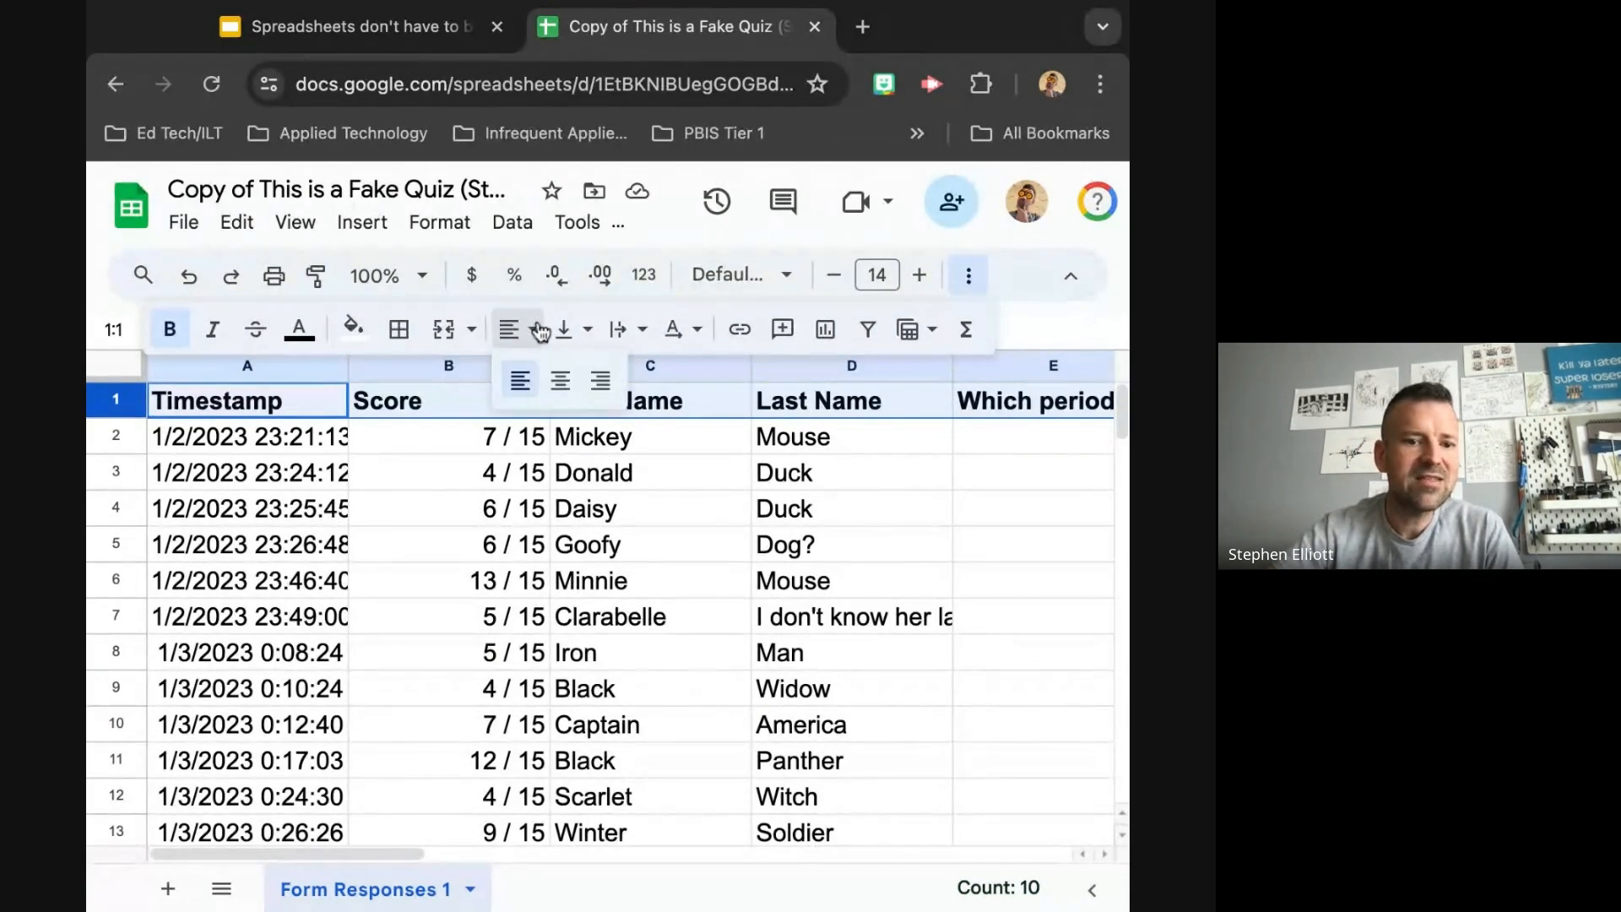
click(562, 383)
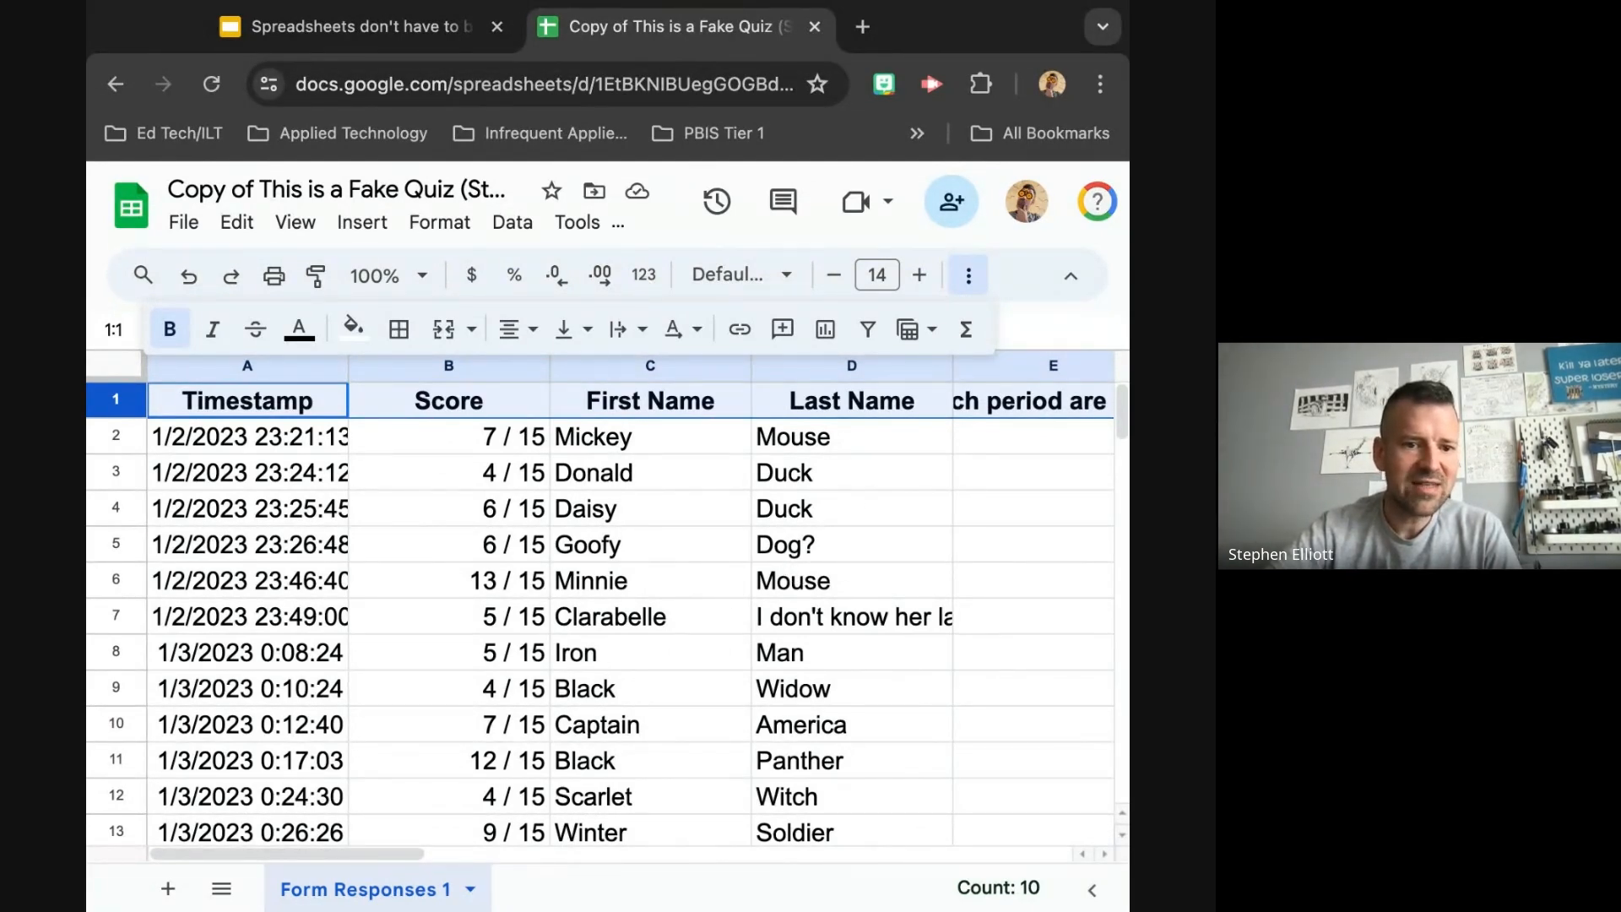
click(520, 519)
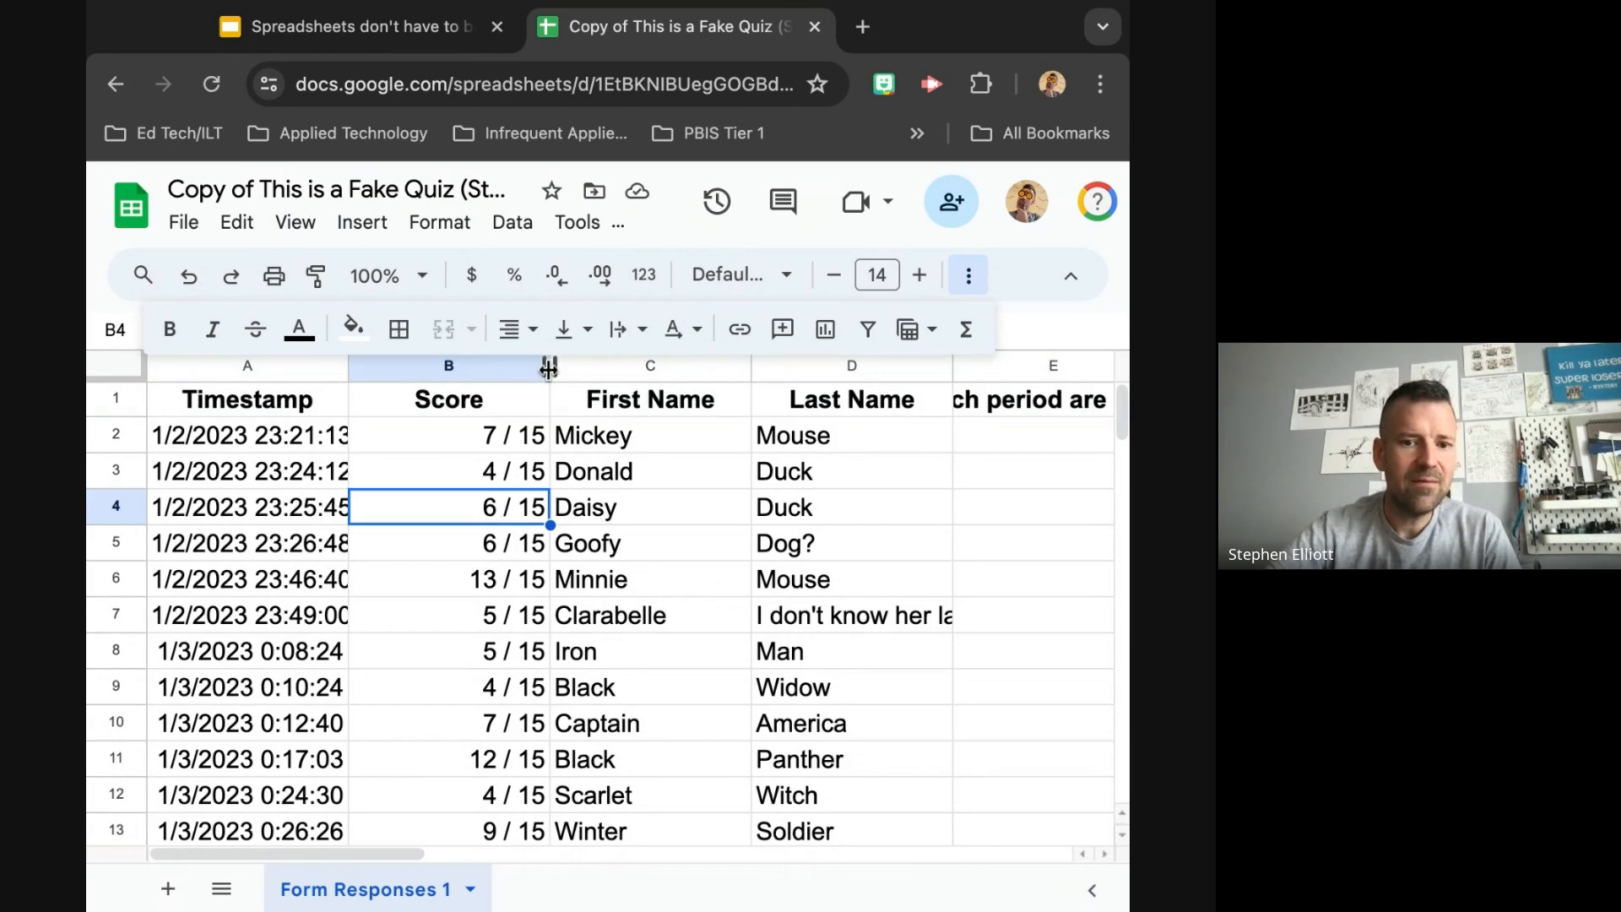
click(968, 275)
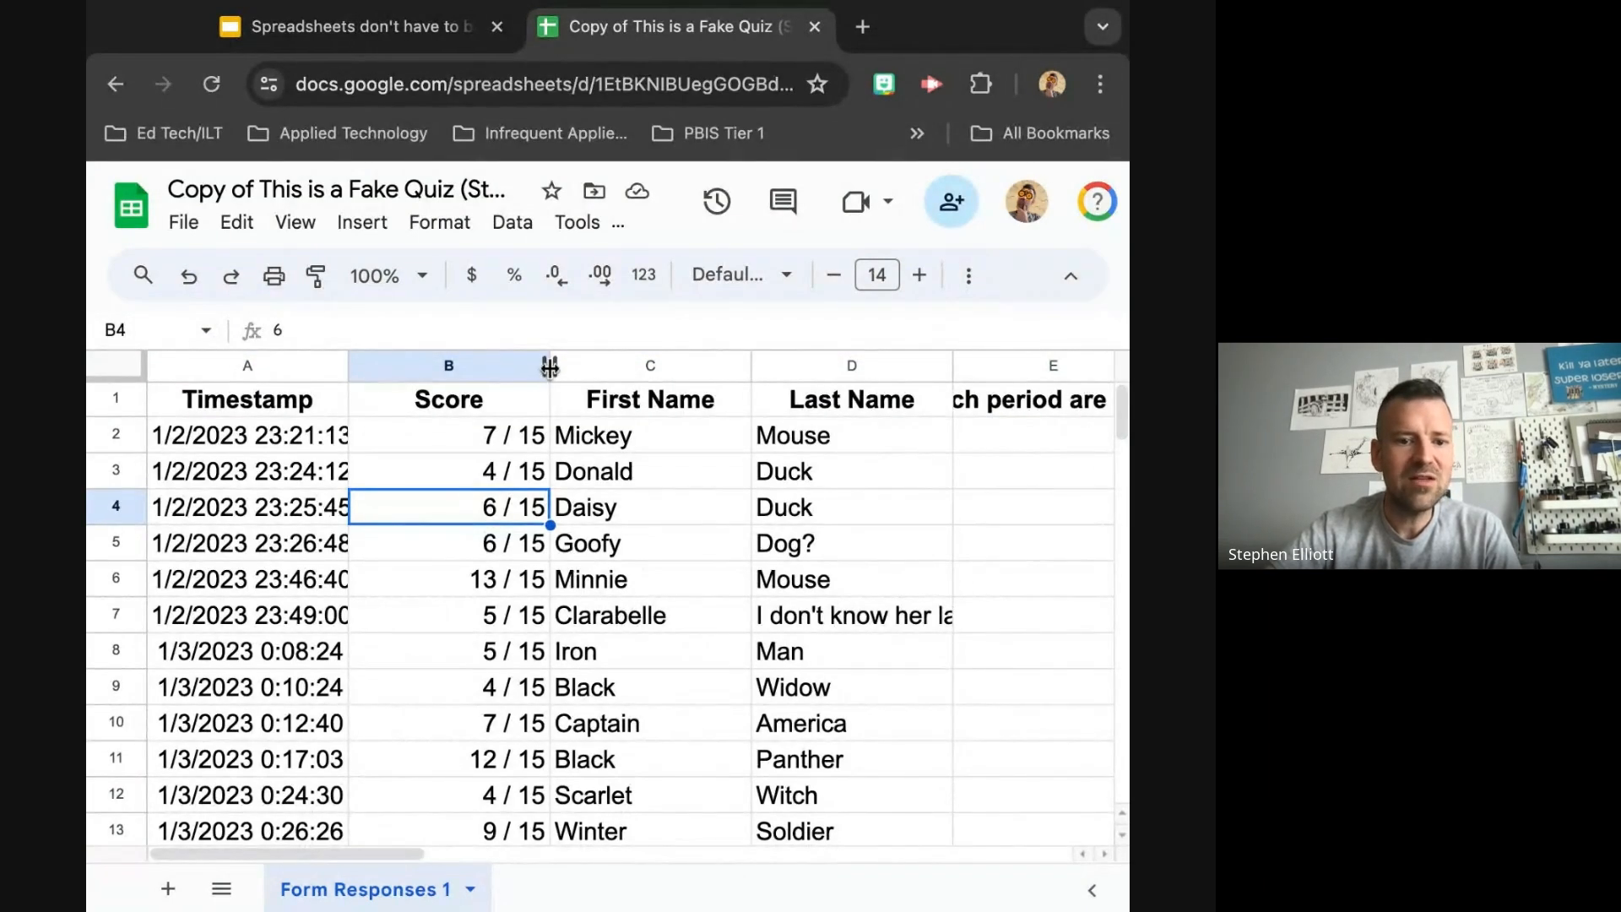
- Narrow the Score column B, the Timestamp column A slightly, and the class period column E
drag(550, 369, 510, 369)
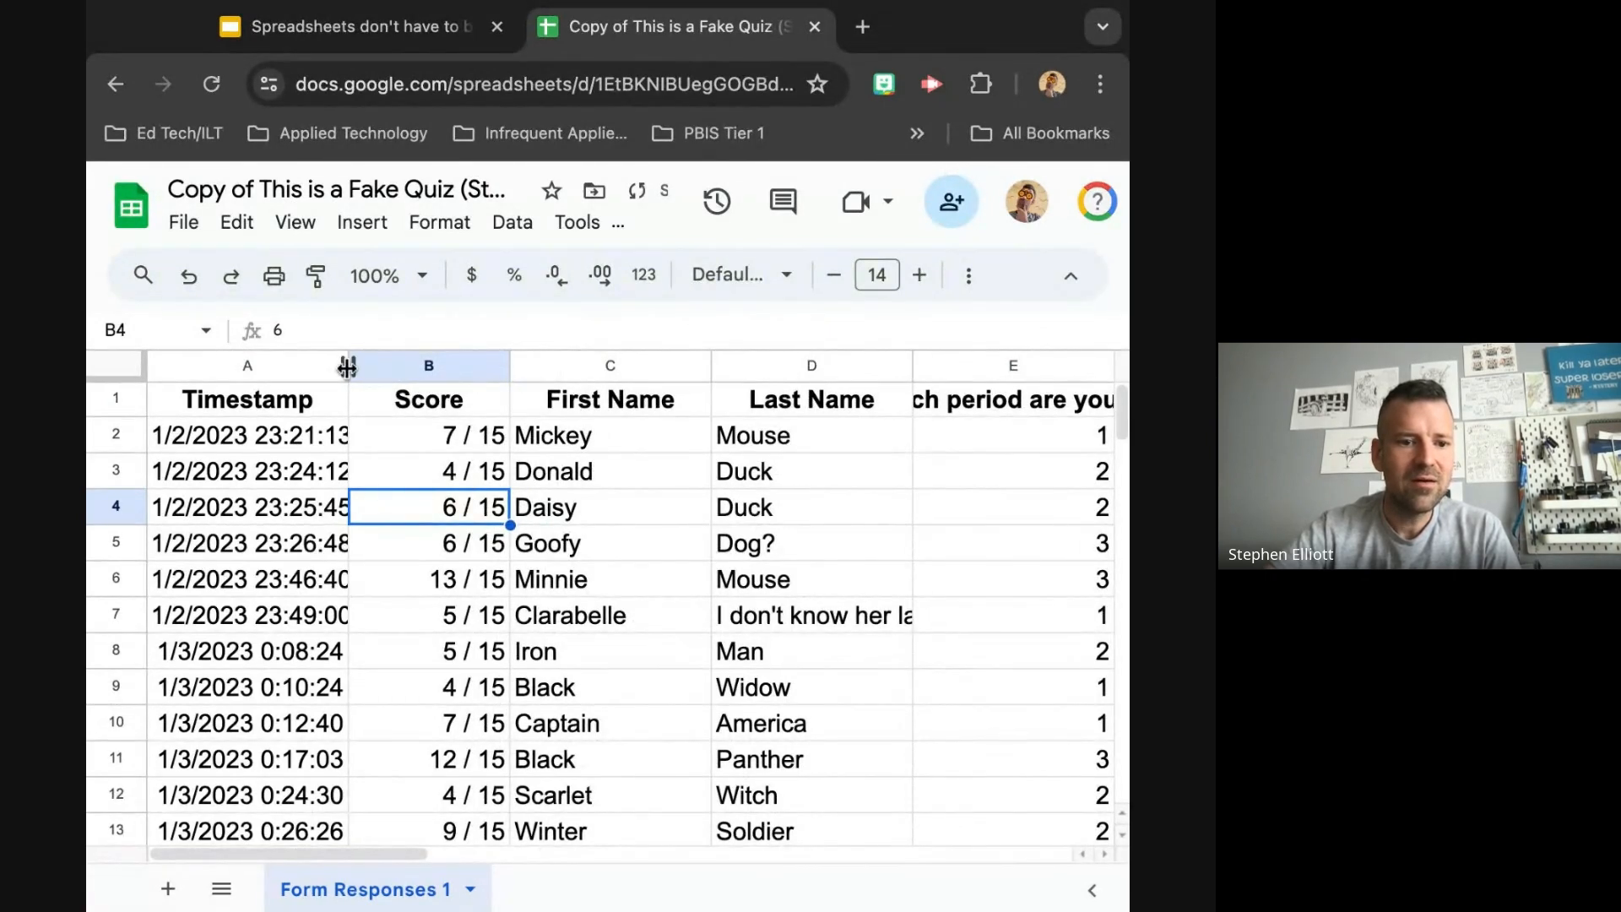
drag(347, 367, 342, 367)
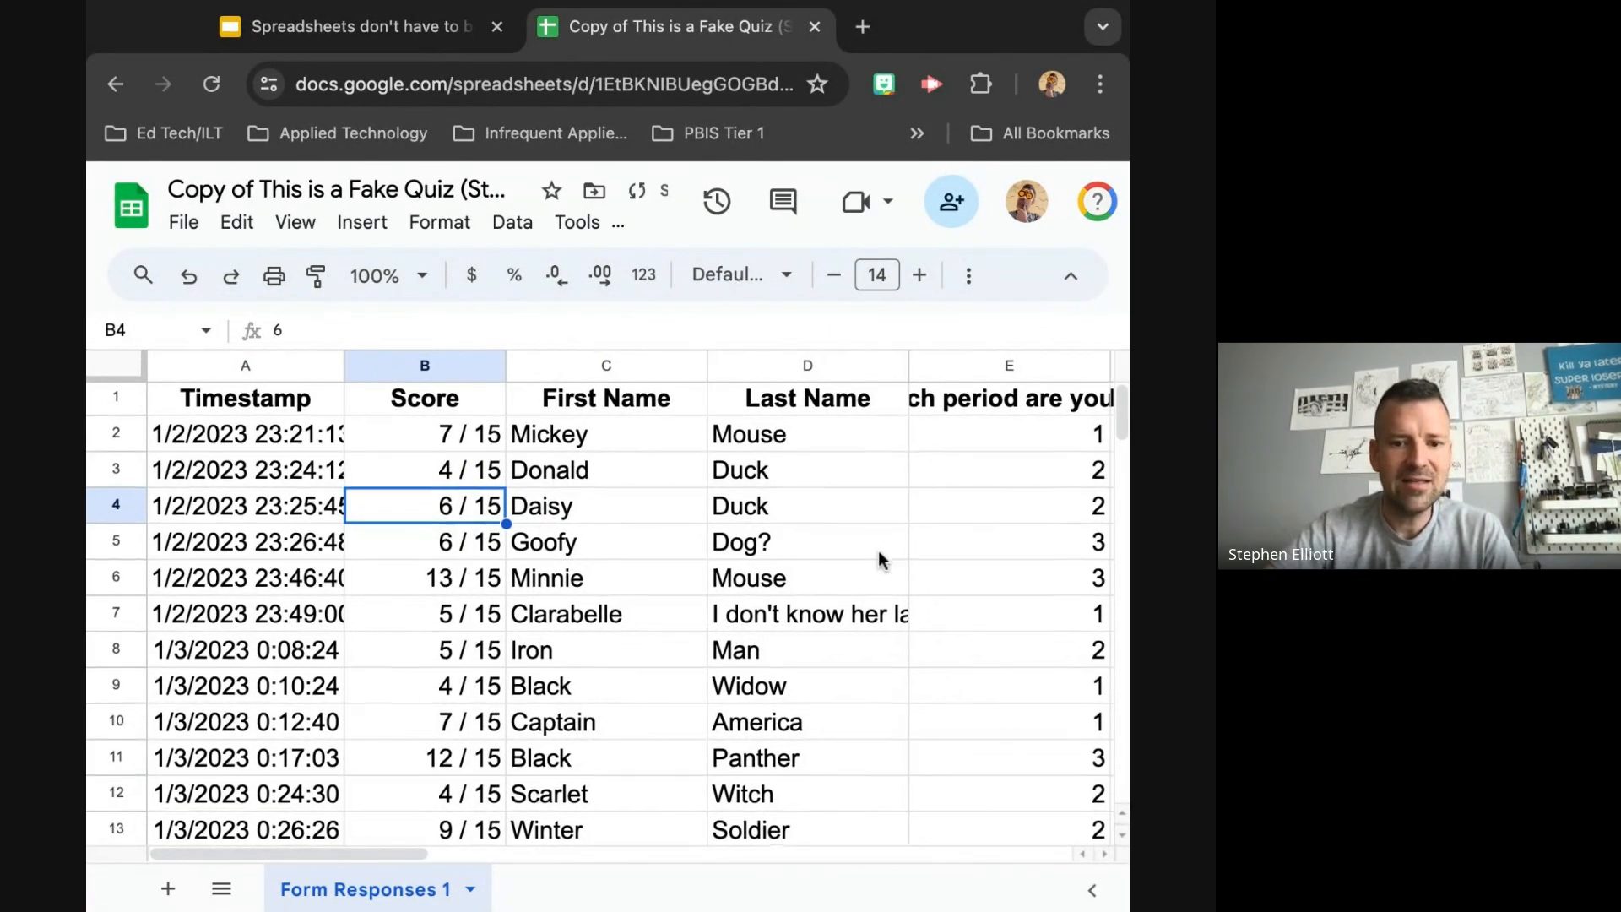
scroll(878, 557, right, 6)
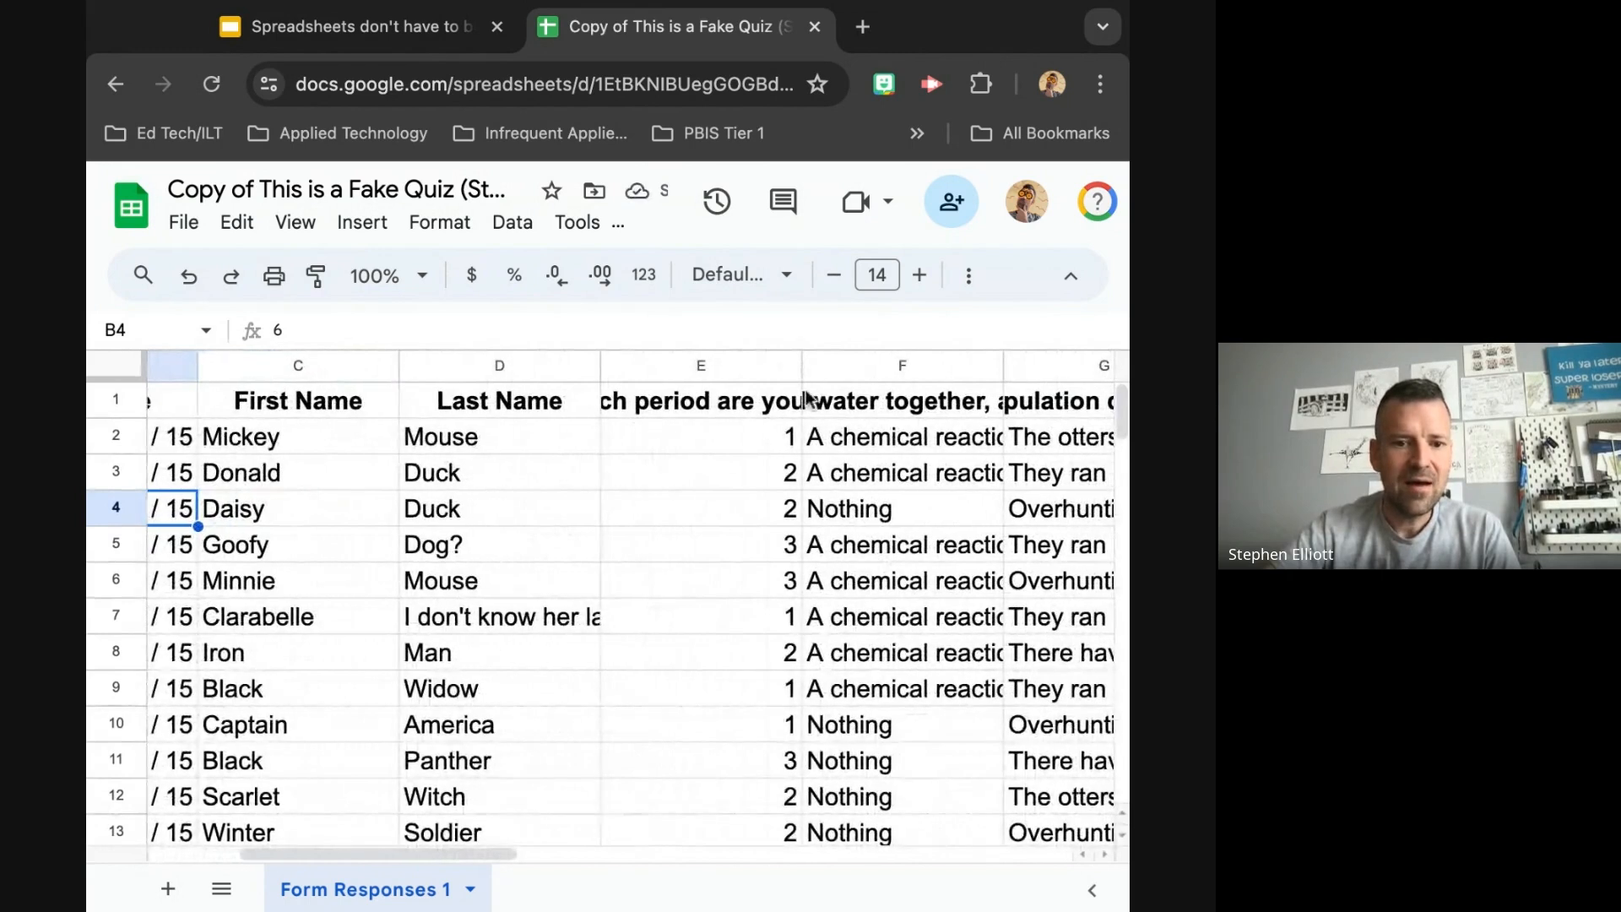
drag(802, 367, 768, 367)
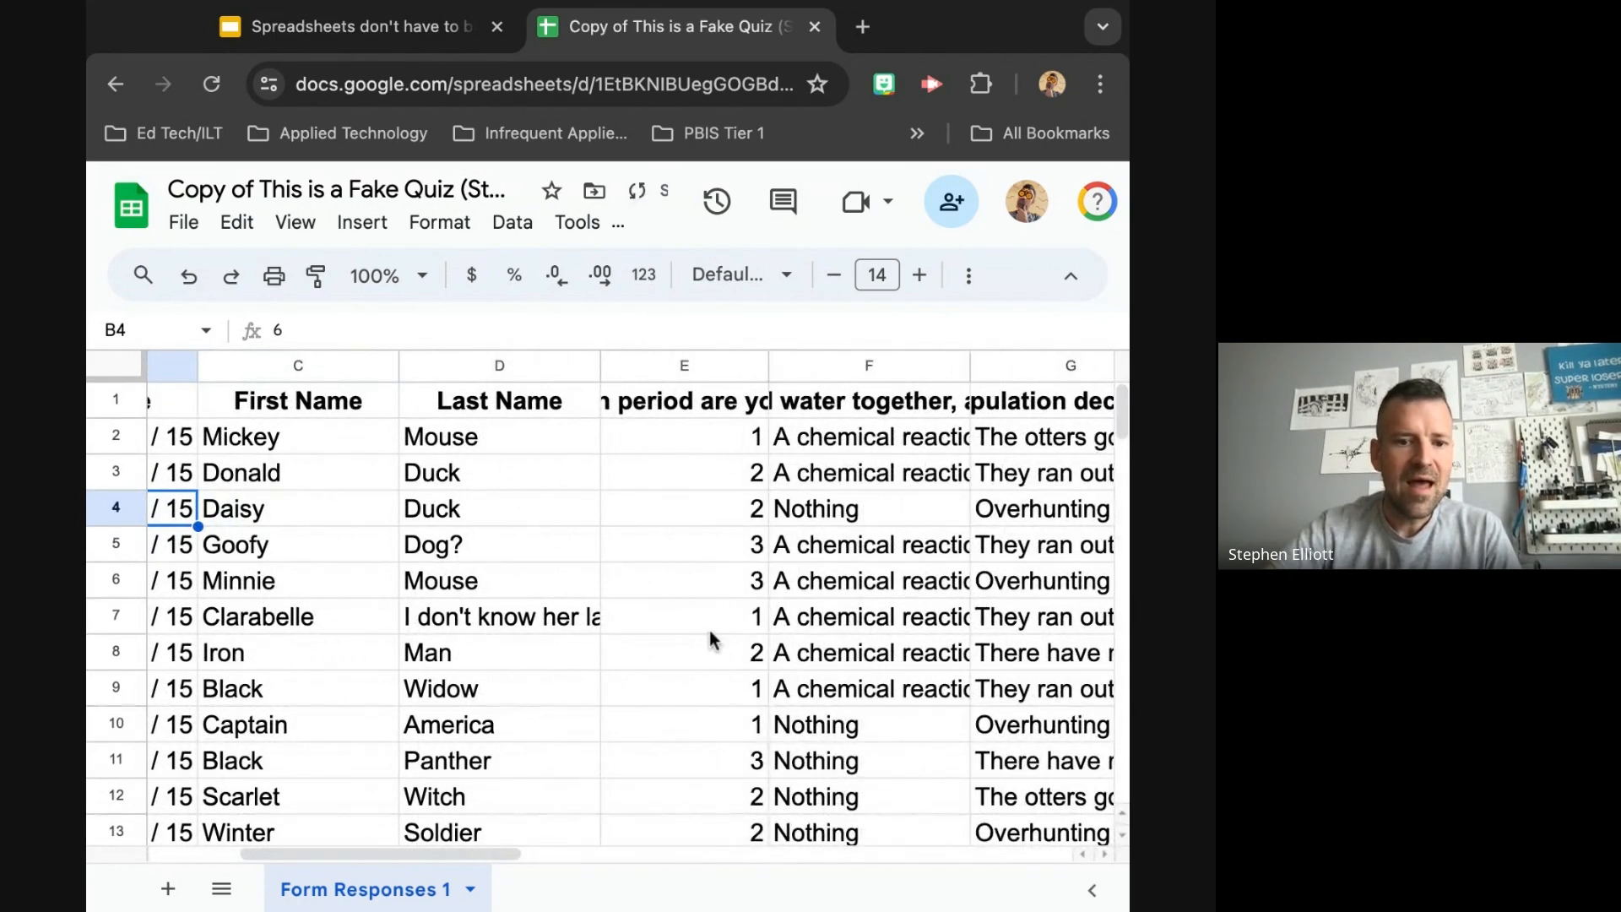
scroll(709, 639, left, 6)
- Select header row 1, consult the "Step 1: Format it!" slide in the presentation, and freeze 1 row in the sheet
click(116, 400)
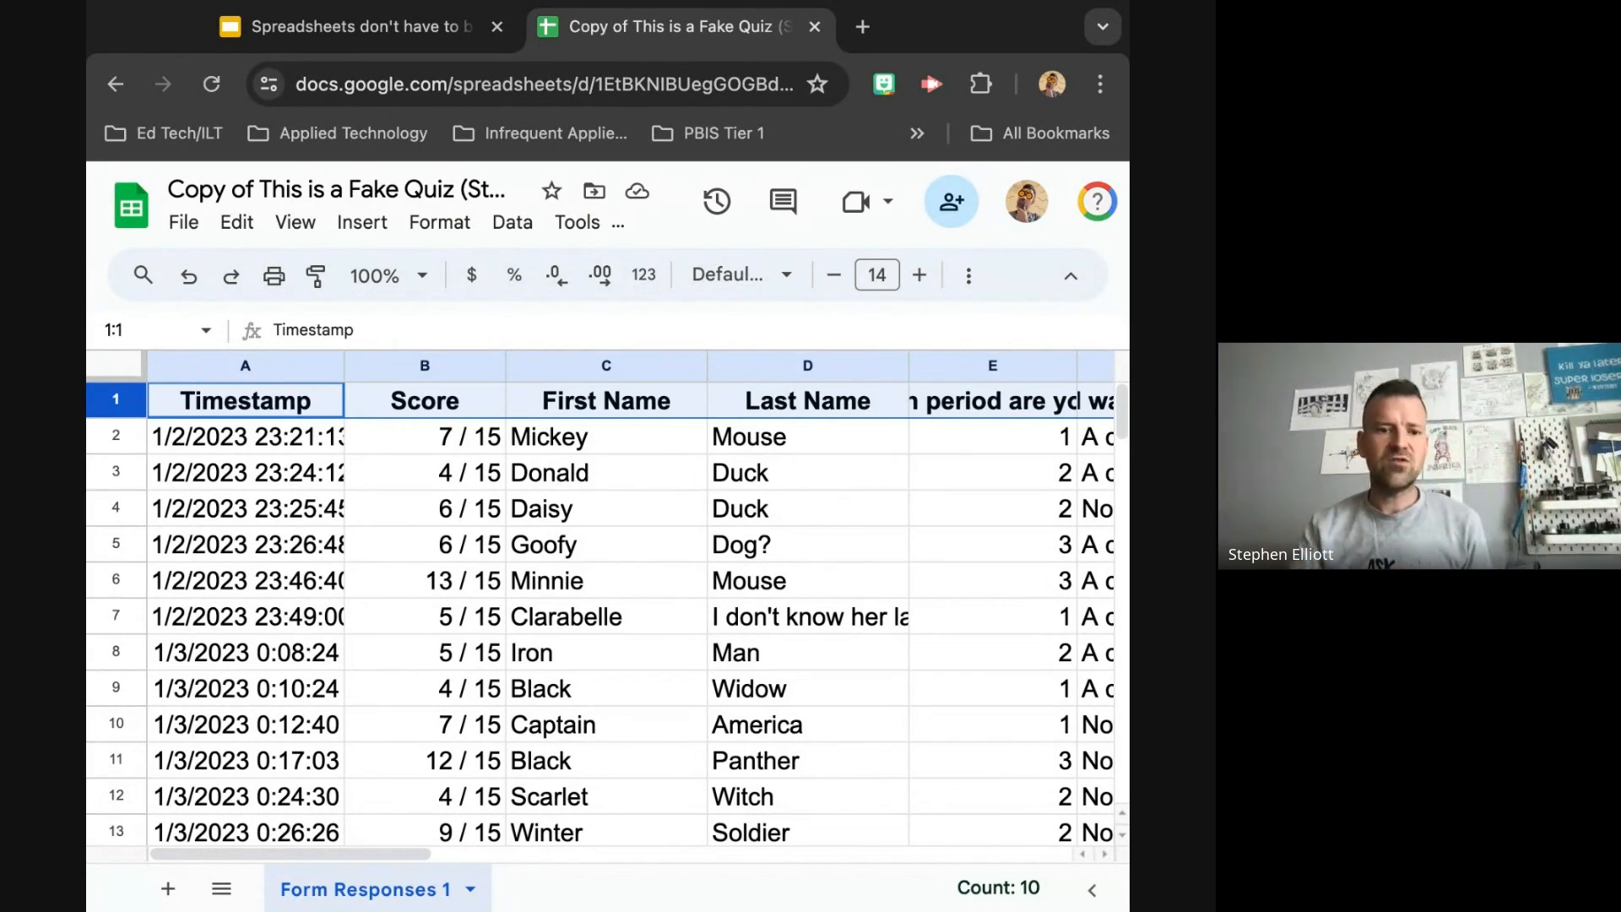
click(297, 223)
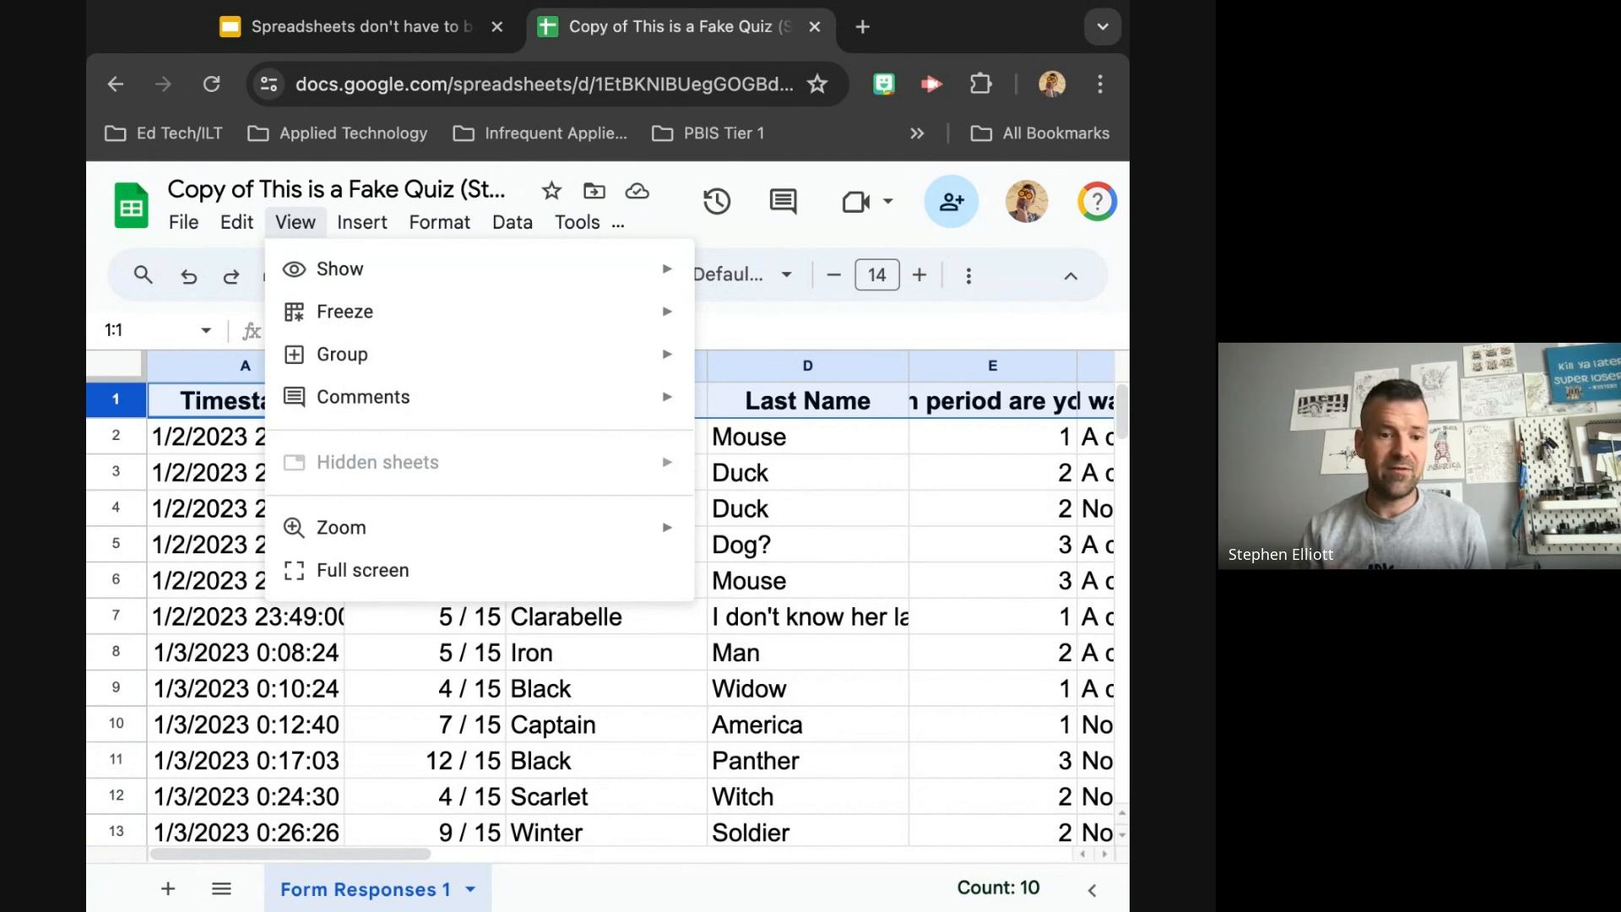
mouse_move(338, 317)
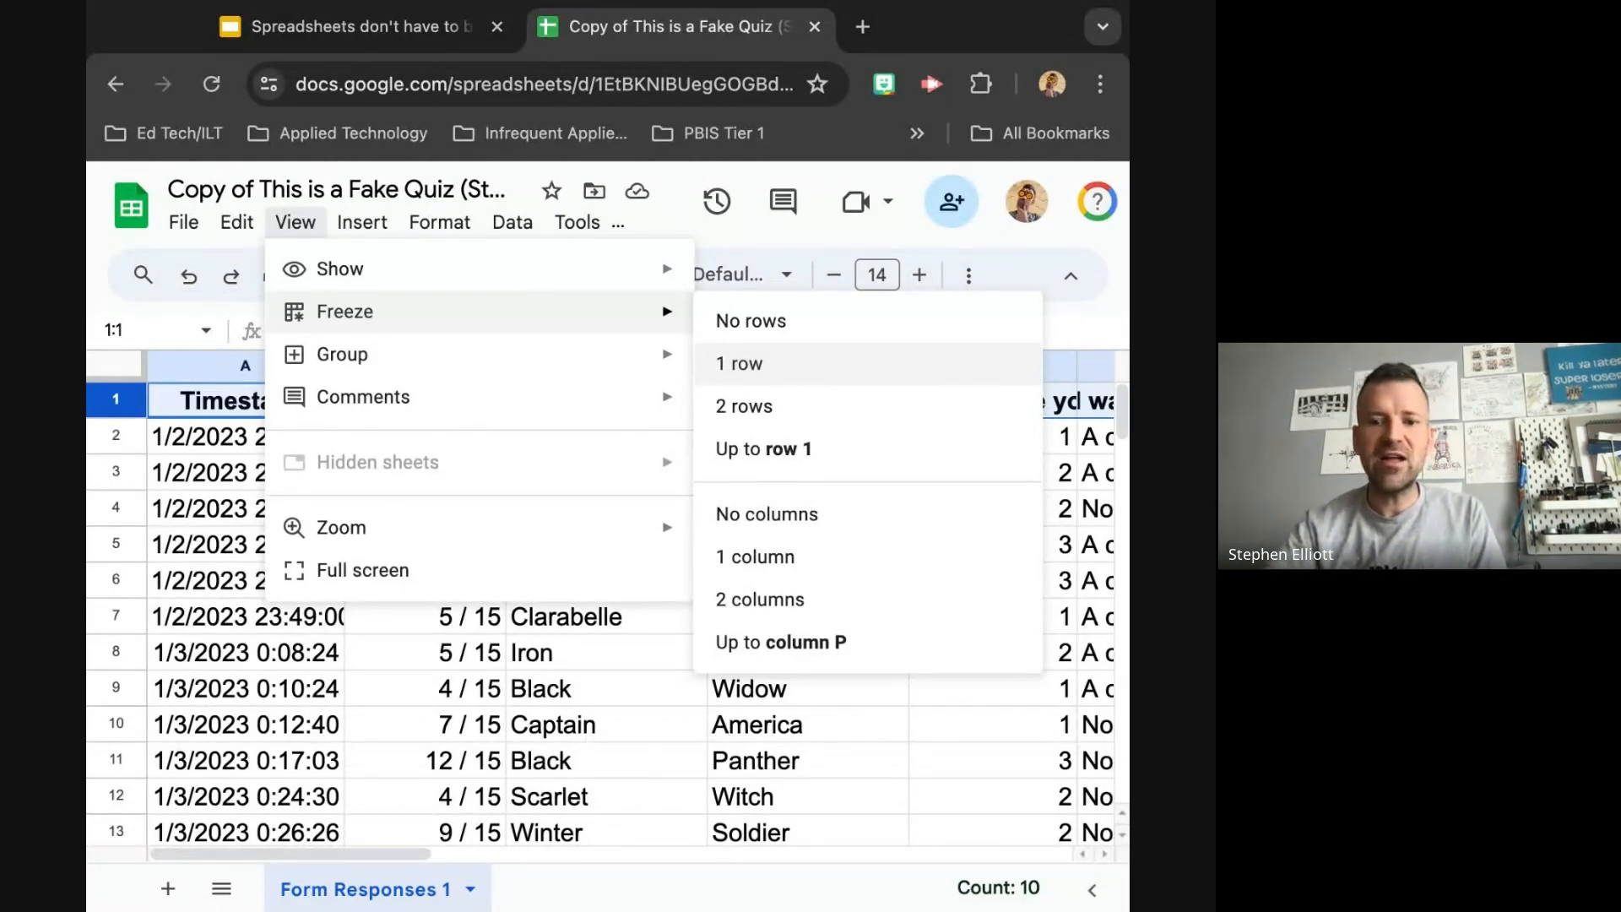
click(361, 27)
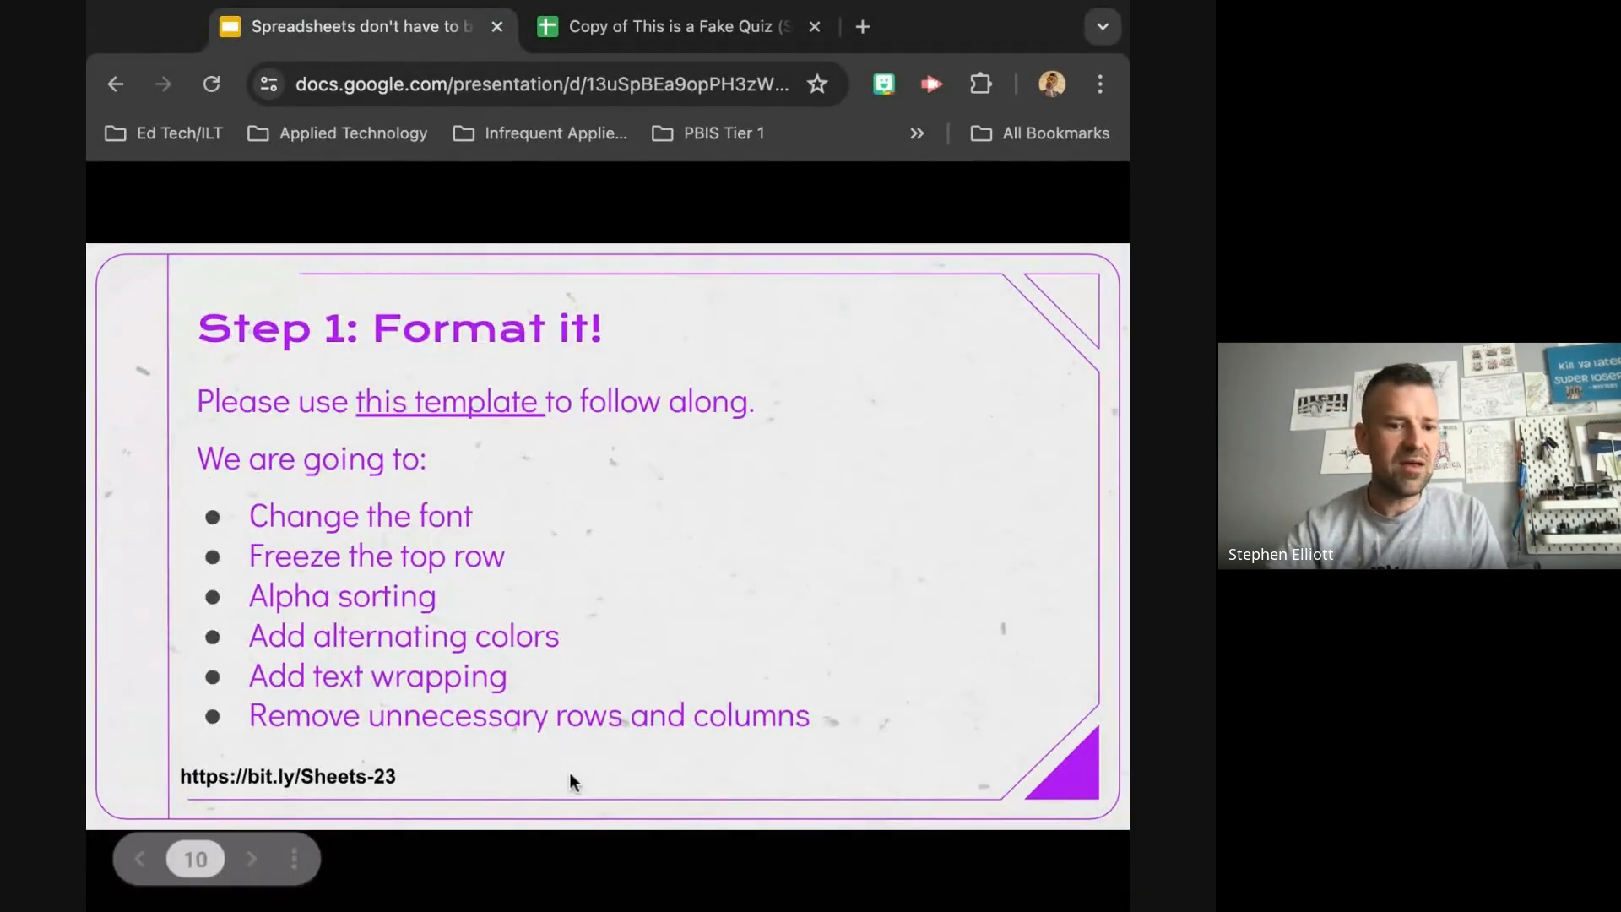
key(Left)
key(Right)
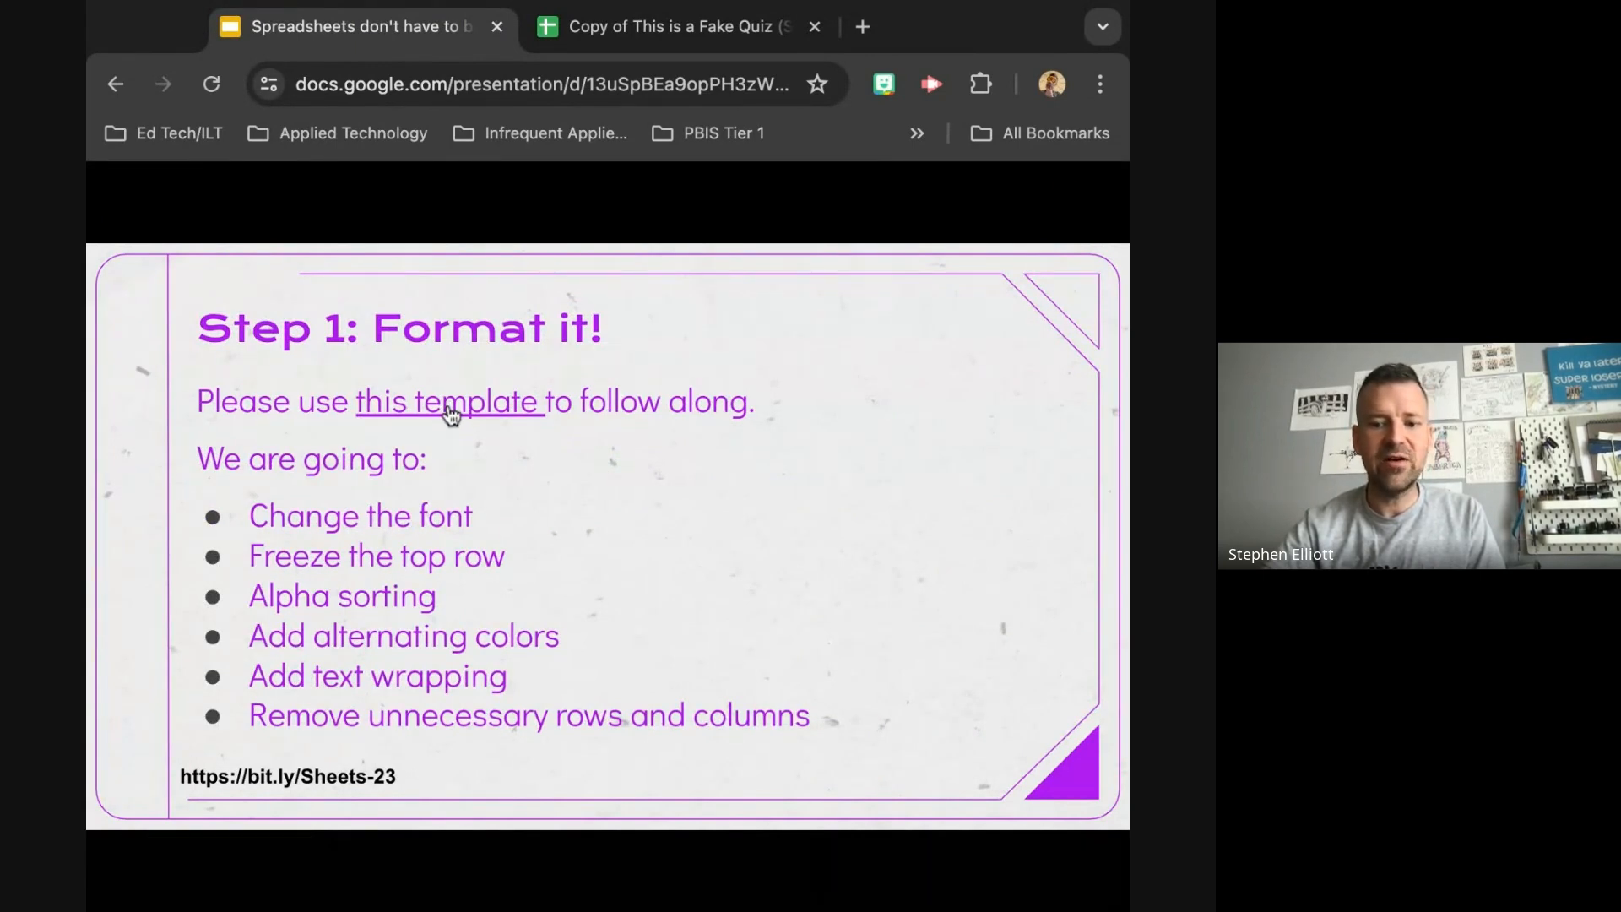
key(ctrl+Tab)
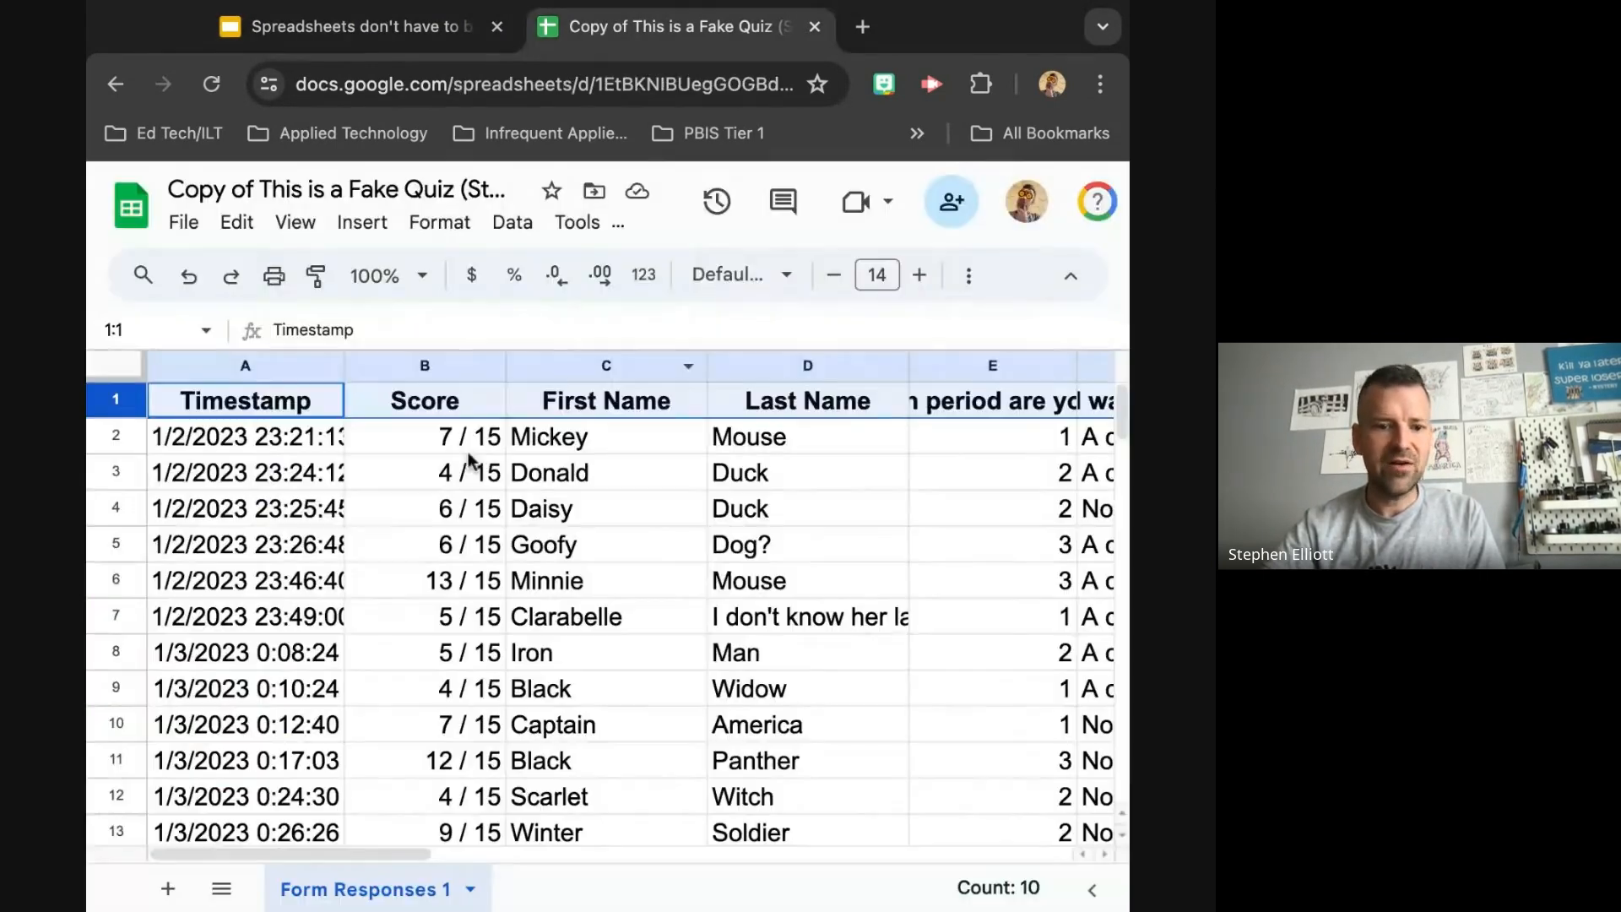
click(296, 223)
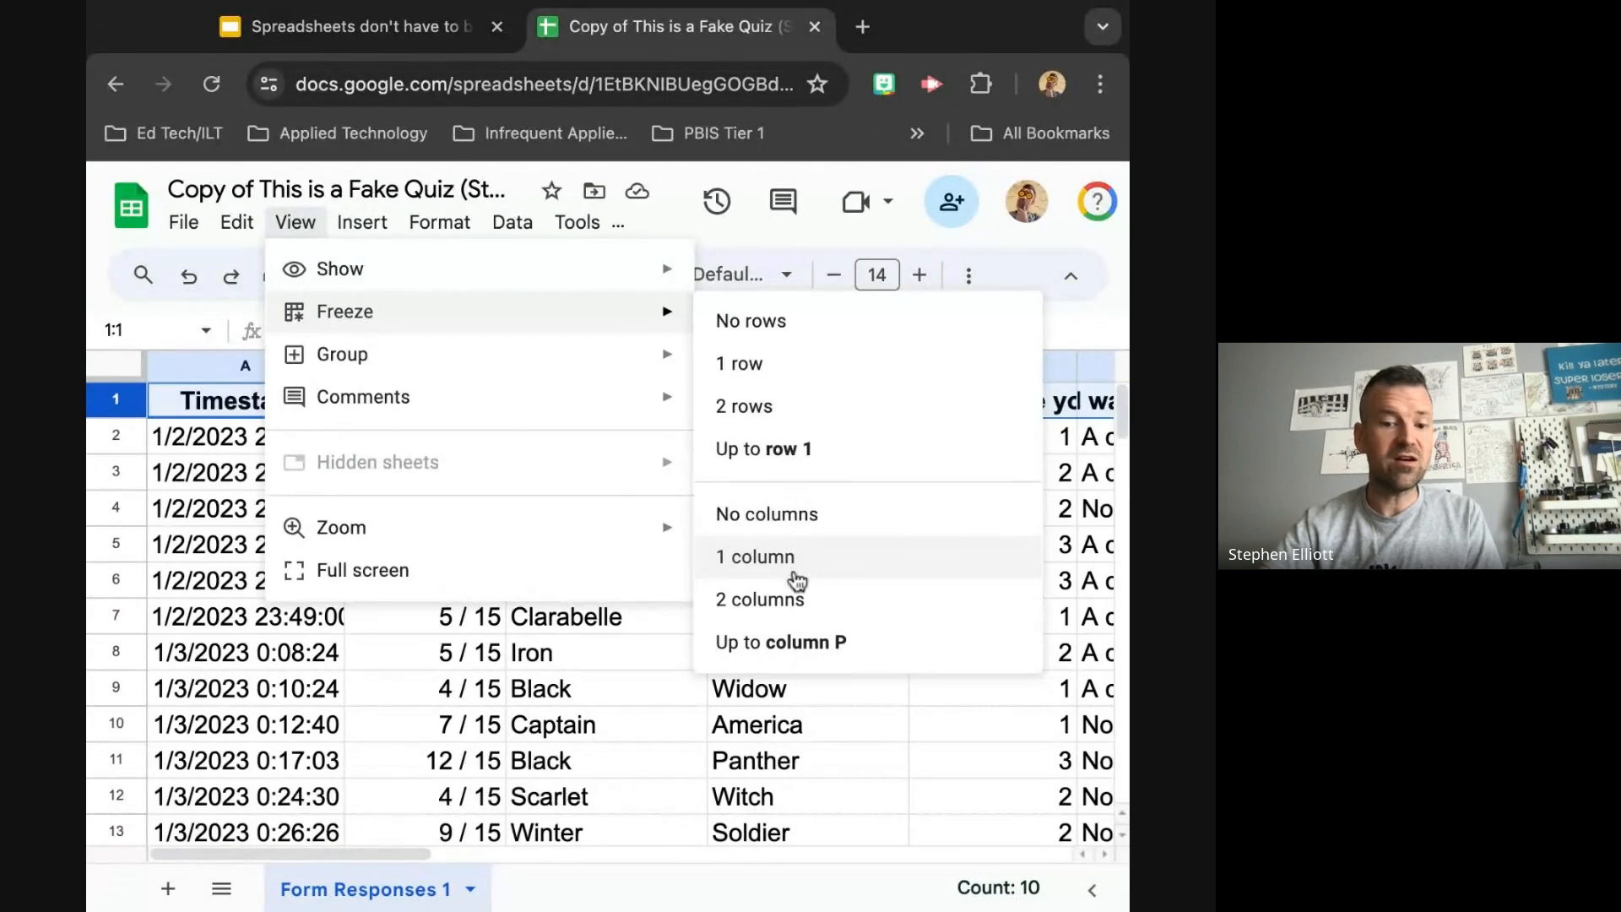
click(763, 365)
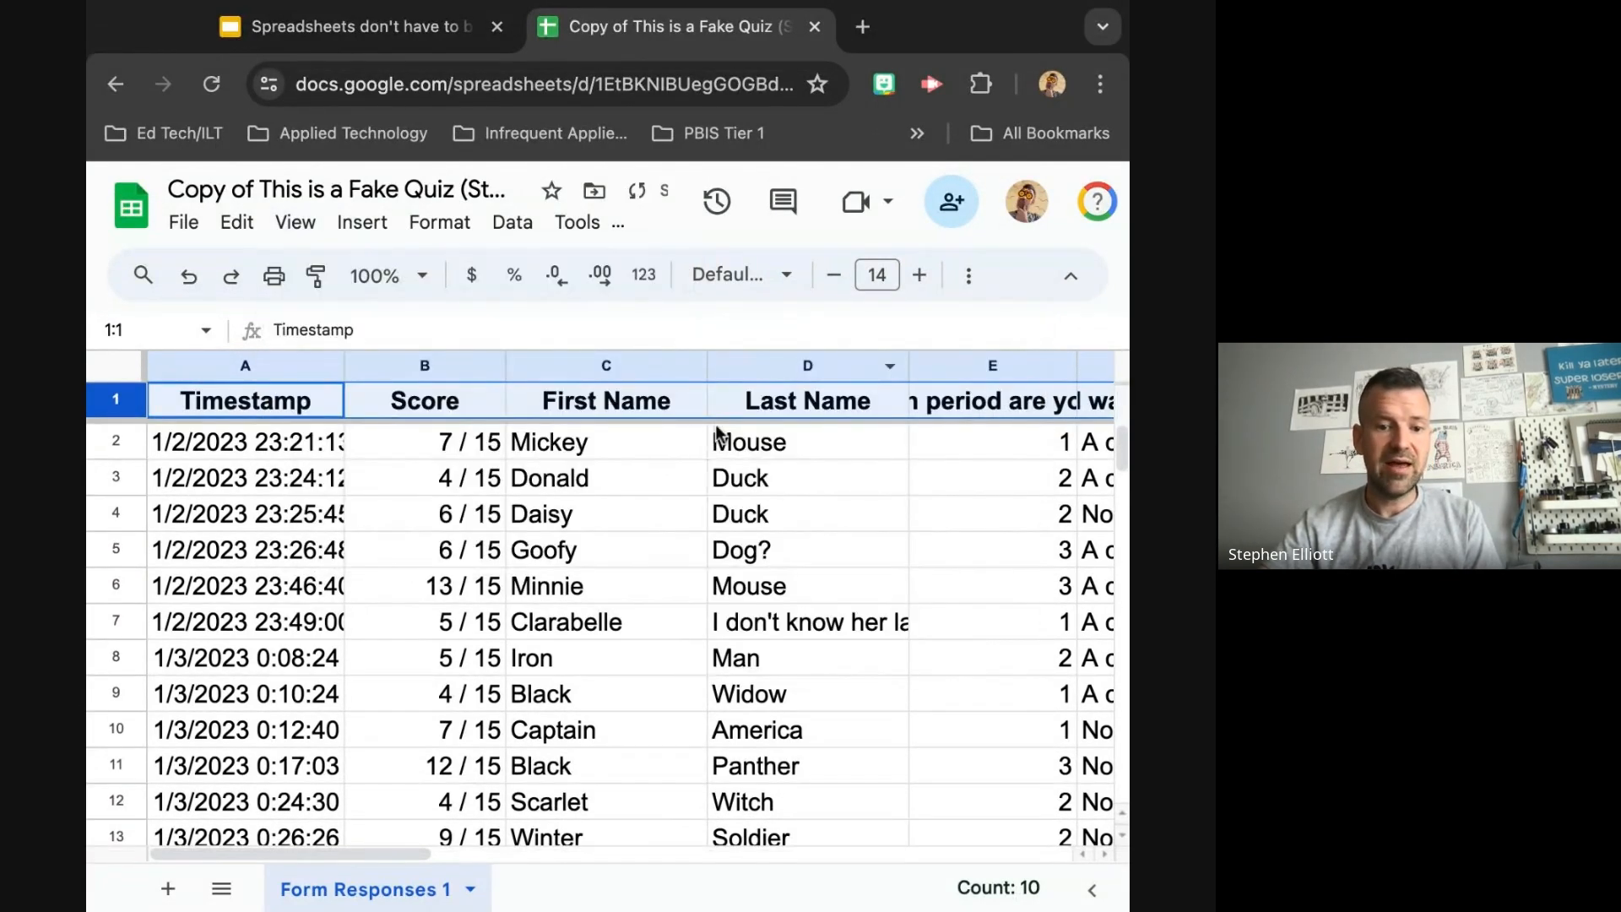
- Examine how the frozen header row behaves while moving up and down through the quiz responses
click(286, 485)
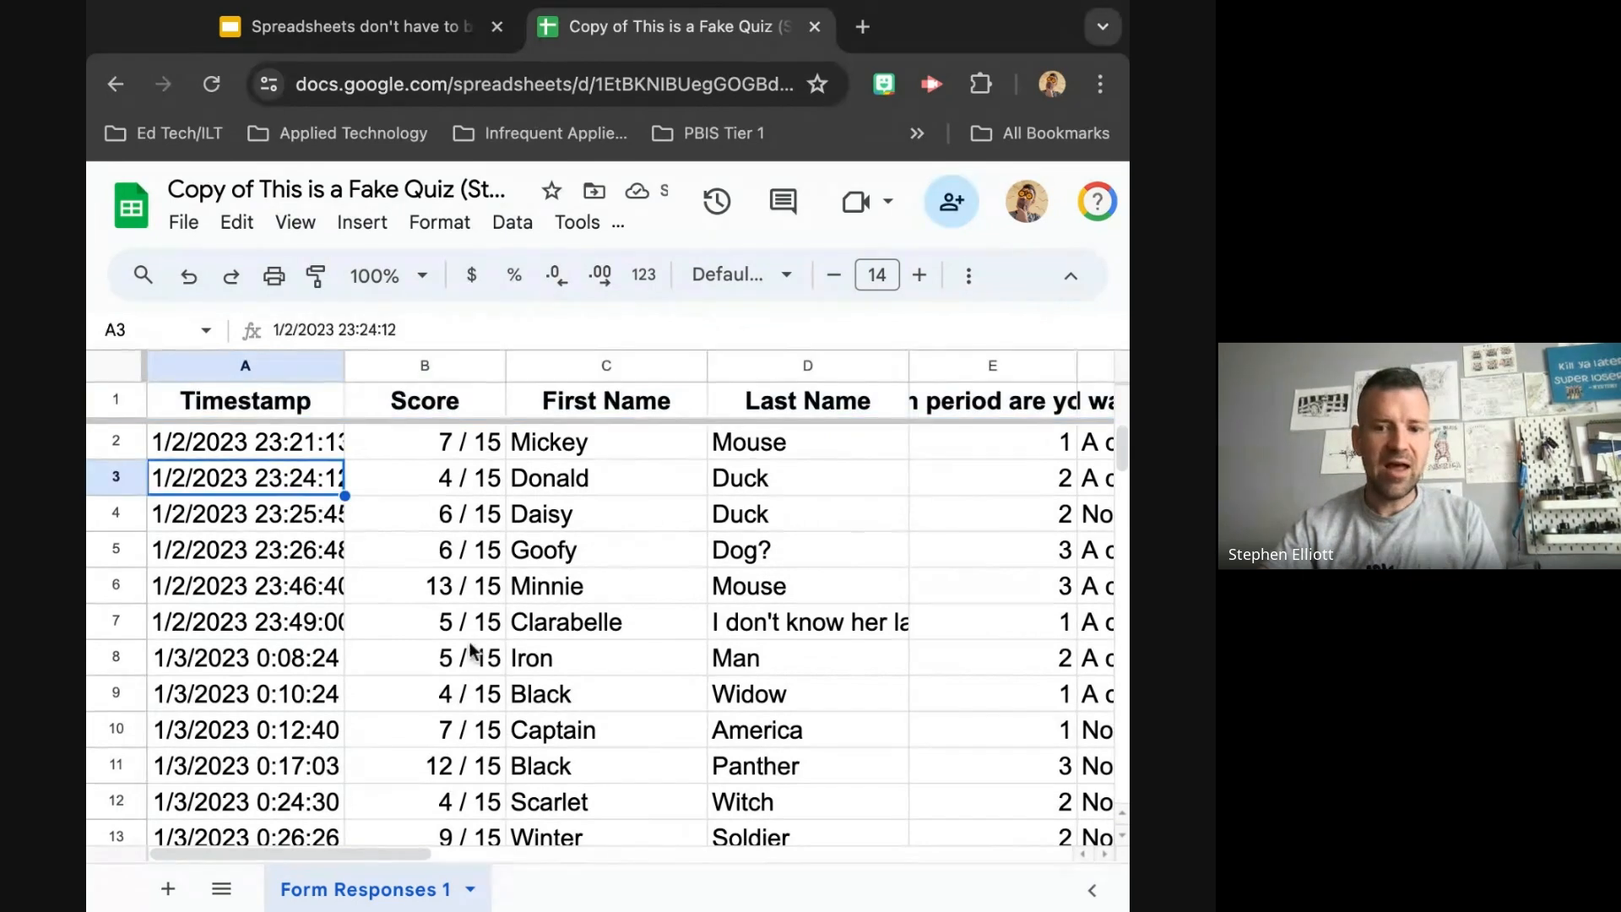
scroll(471, 650, down, 5)
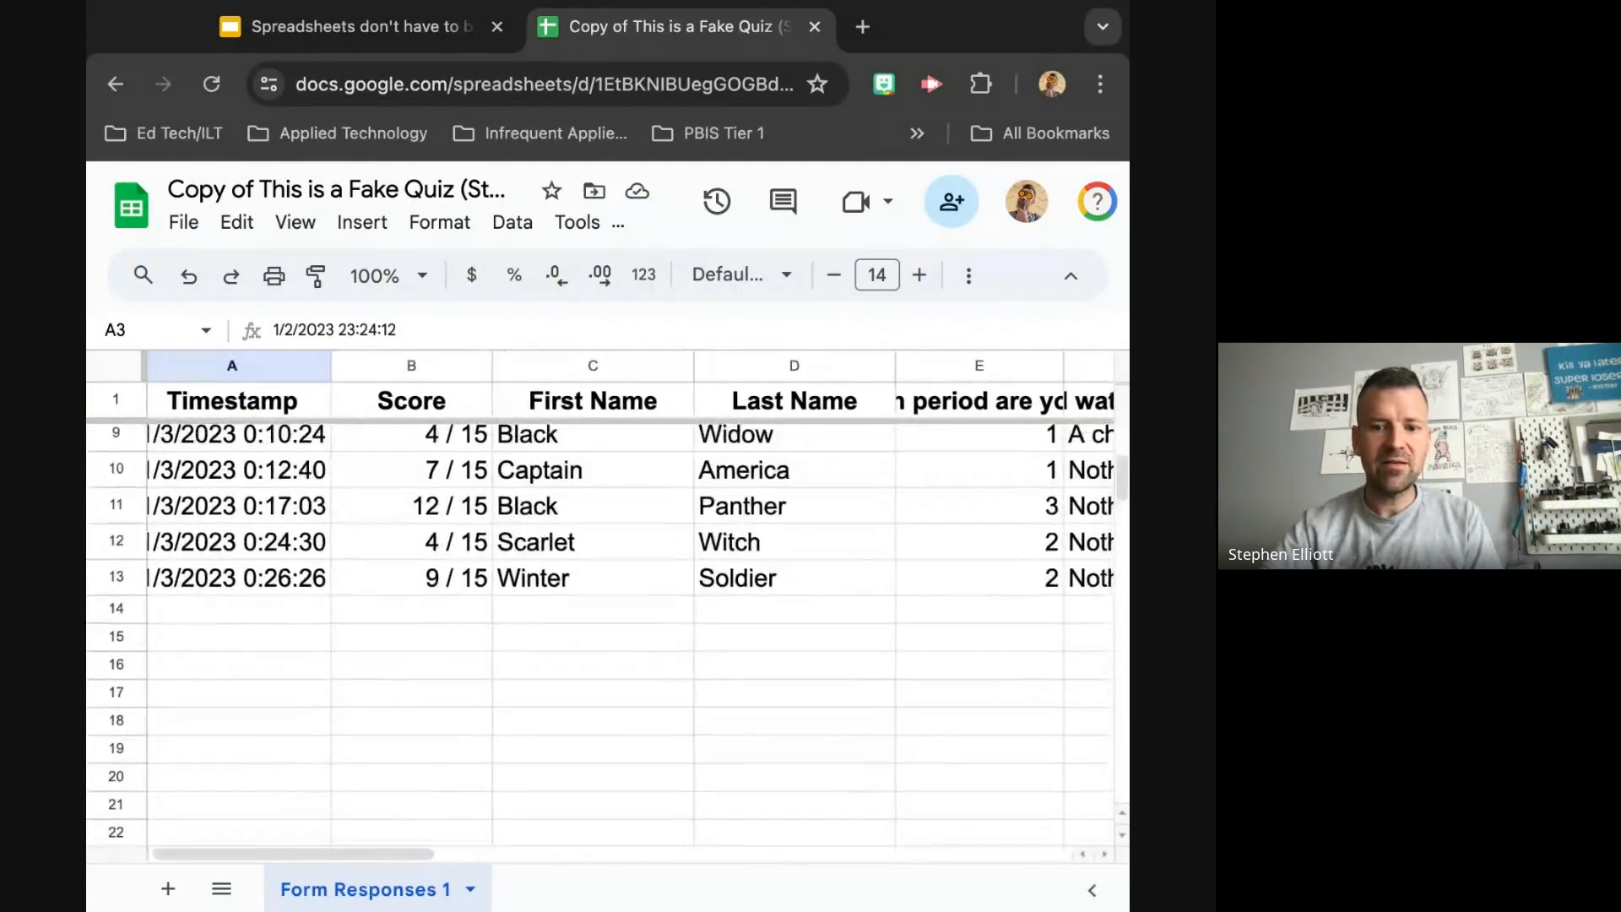
scroll(607, 625, up, 5)
scroll(608, 625, down, 5)
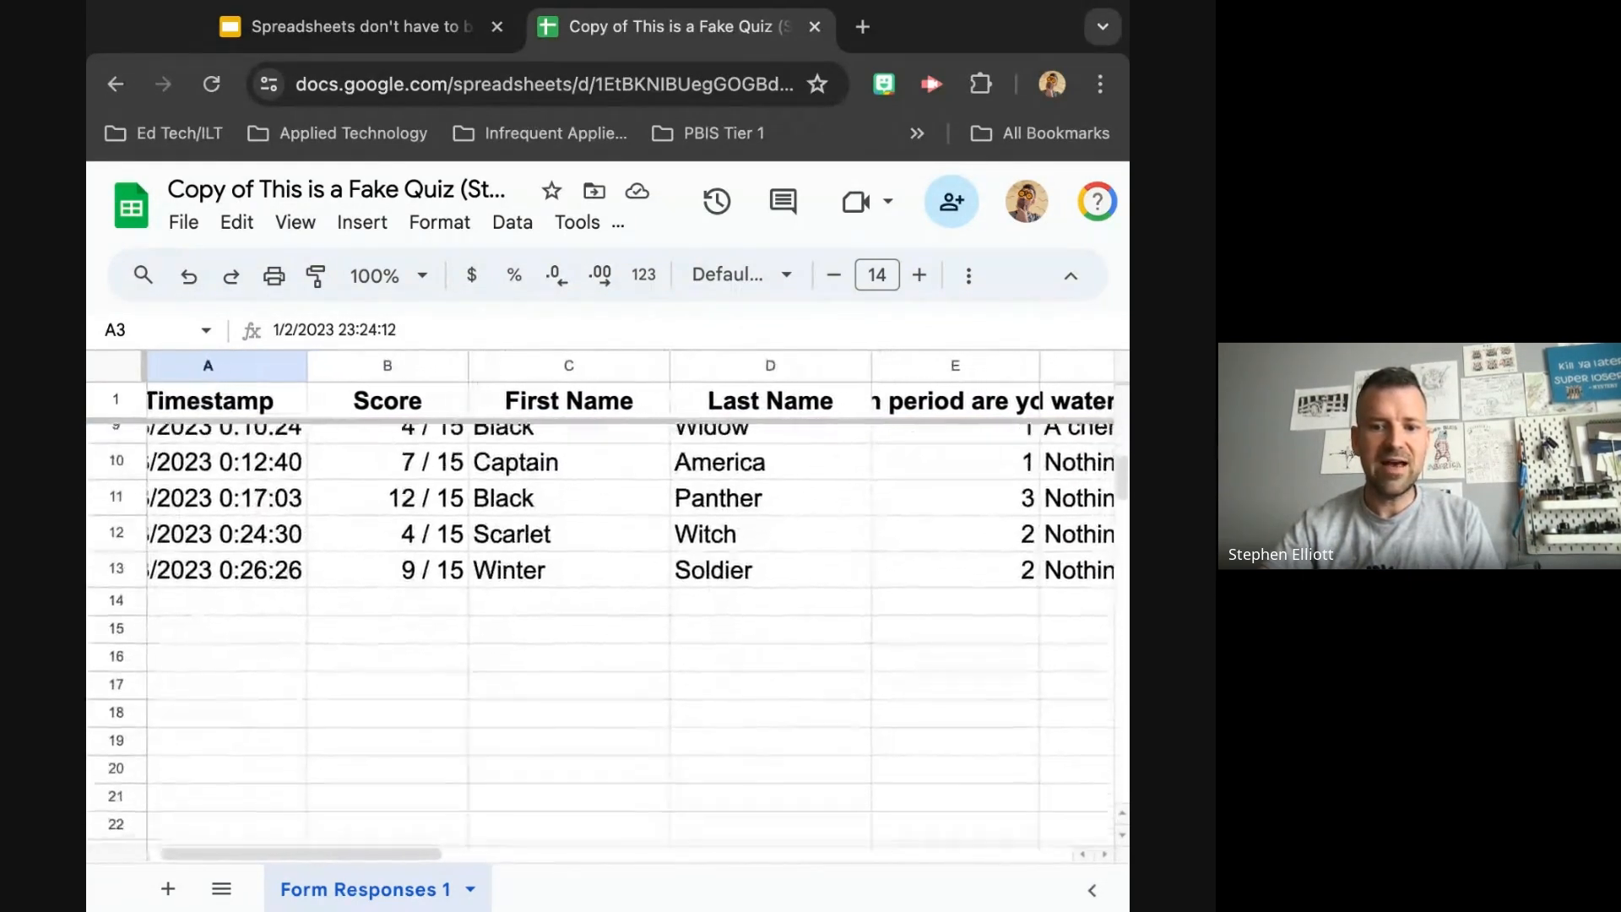
scroll(688, 405, up, 5)
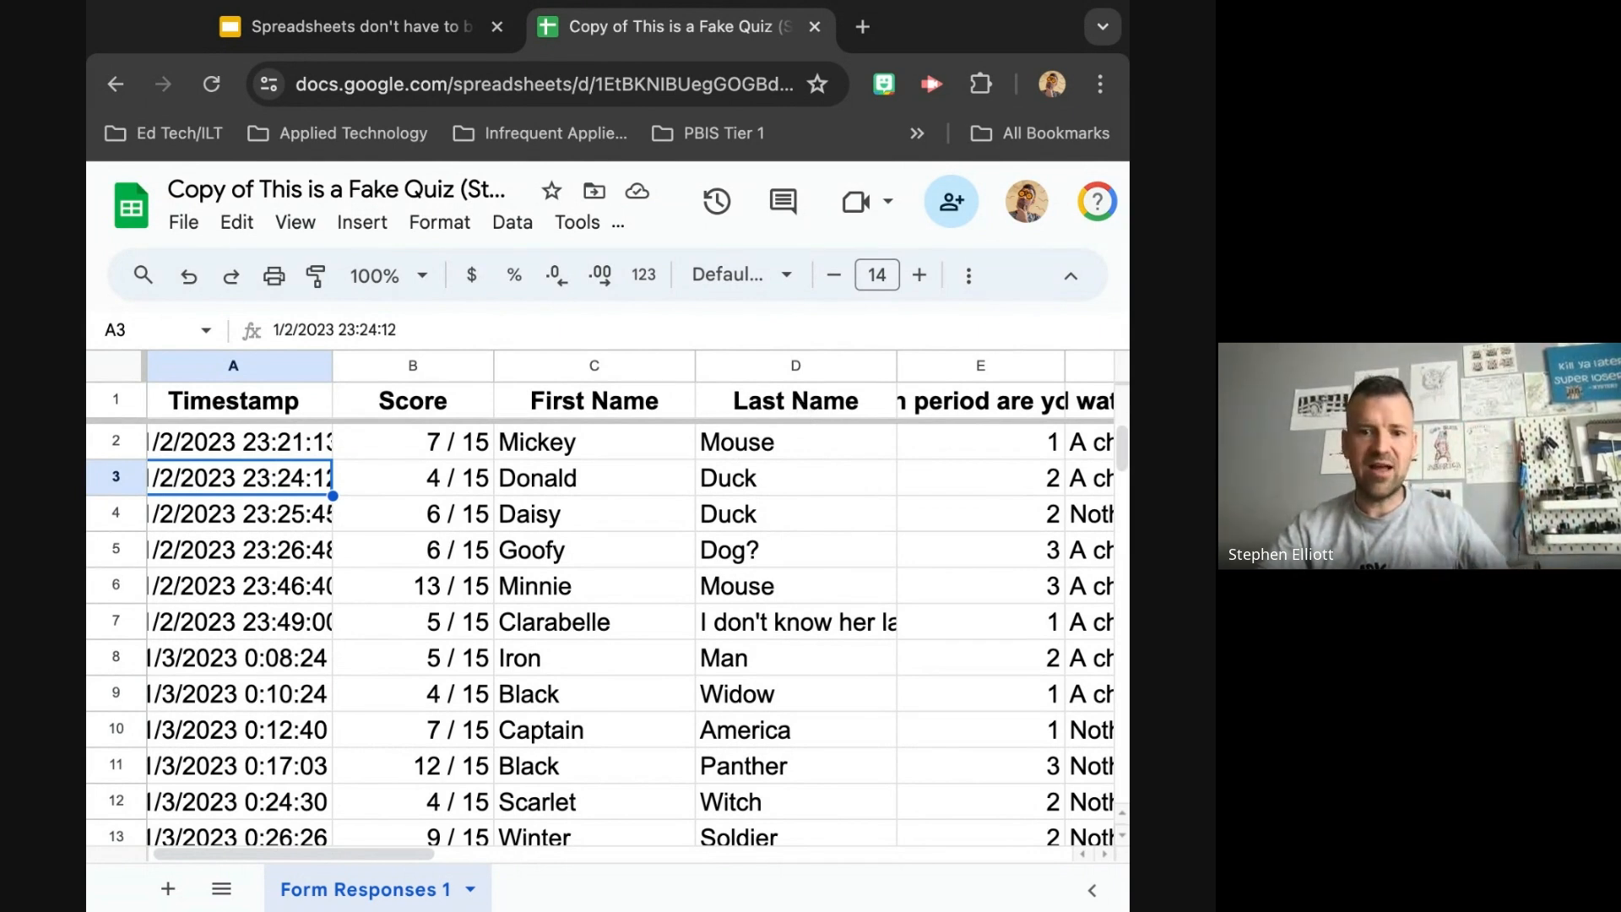
scroll(783, 489, right, 1)
scroll(783, 489, down, 3)
scroll(783, 489, up, 3)
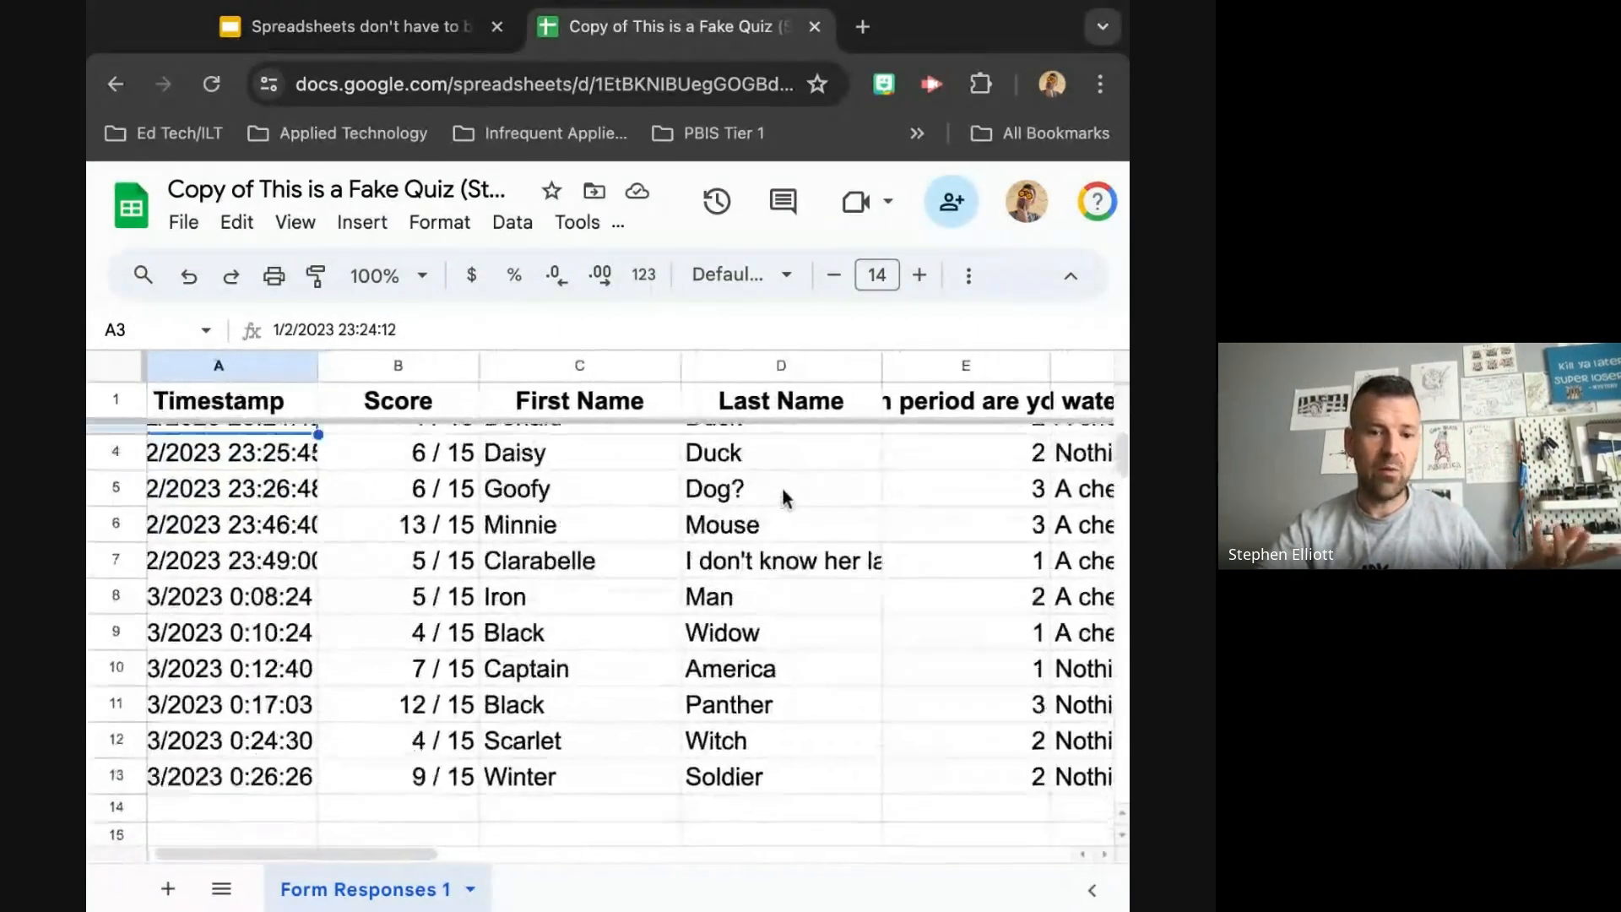
scroll(785, 498, left, 1)
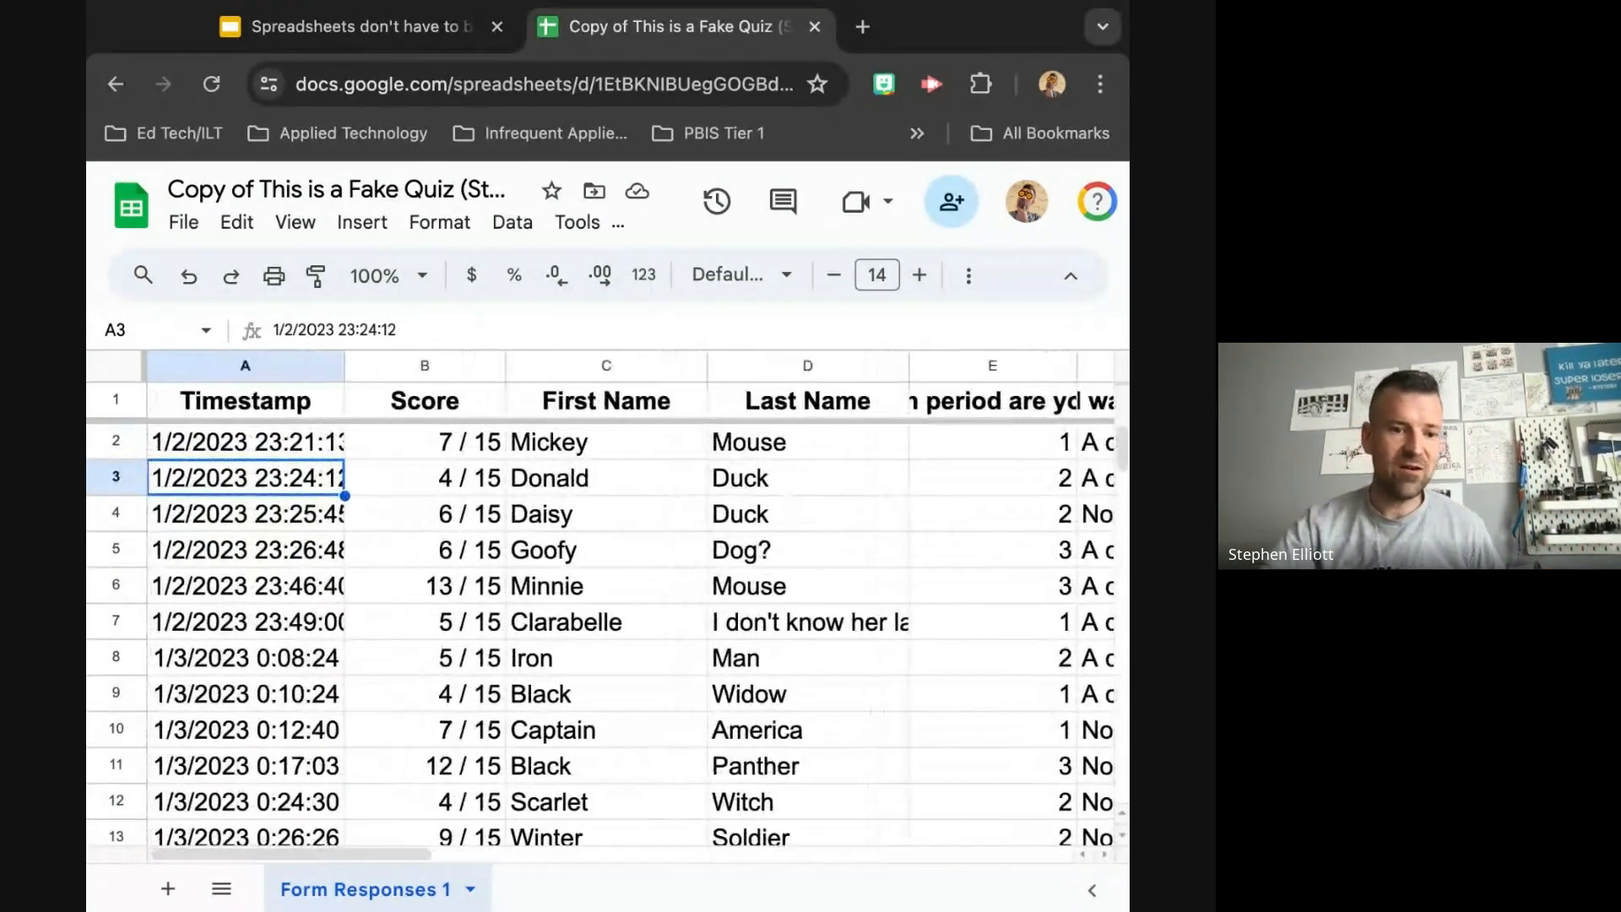
click(459, 29)
click(642, 27)
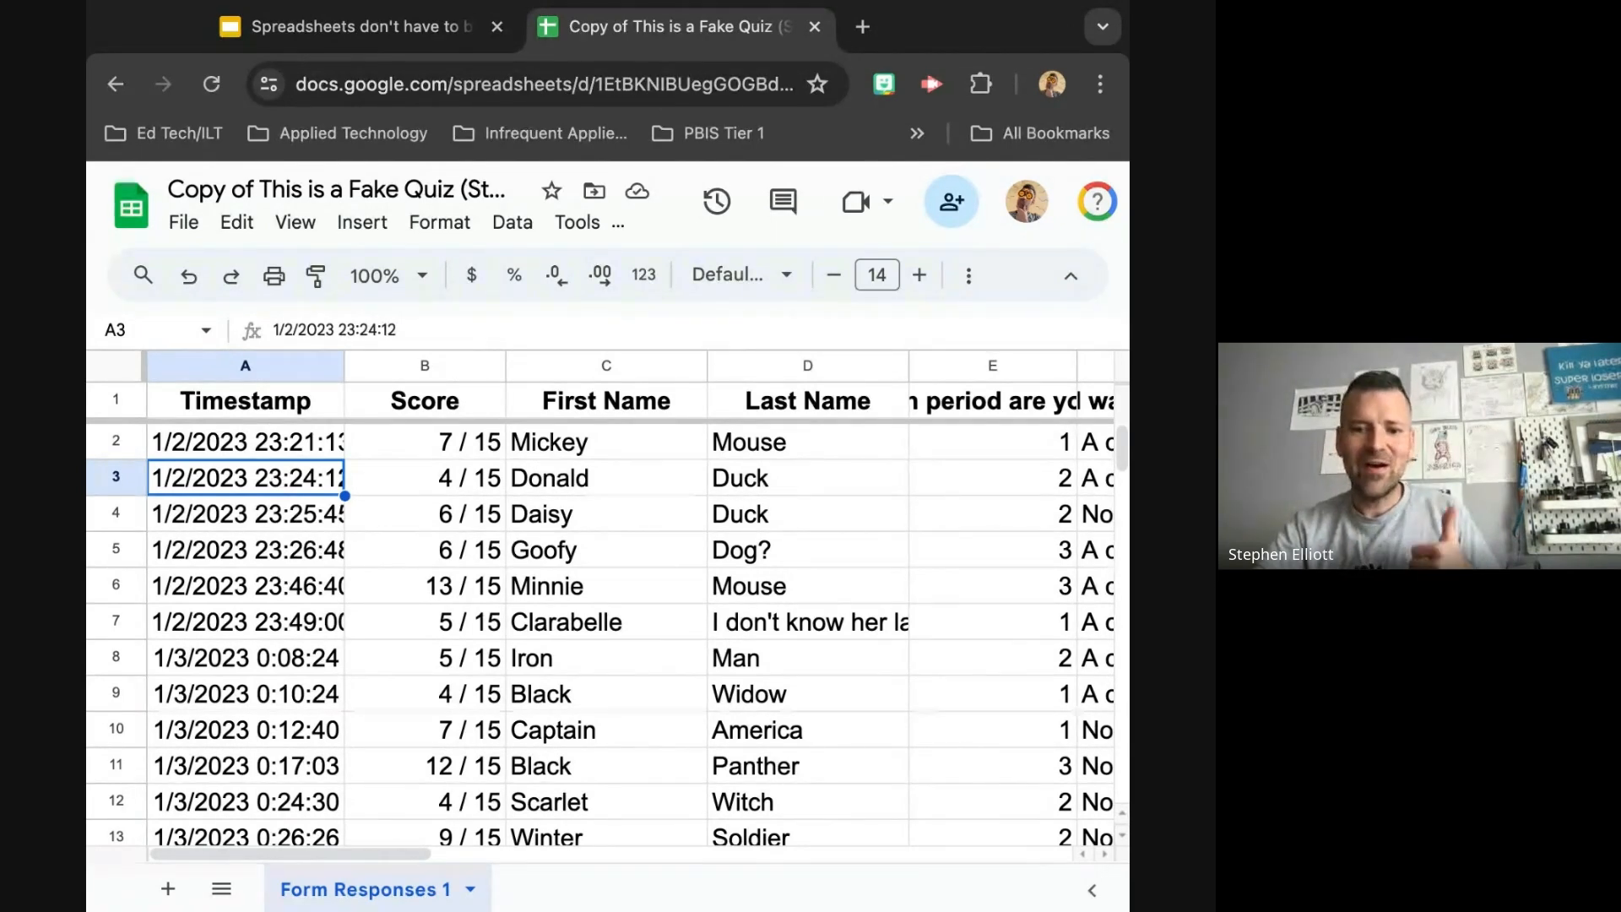
scroll(791, 609, right, 3)
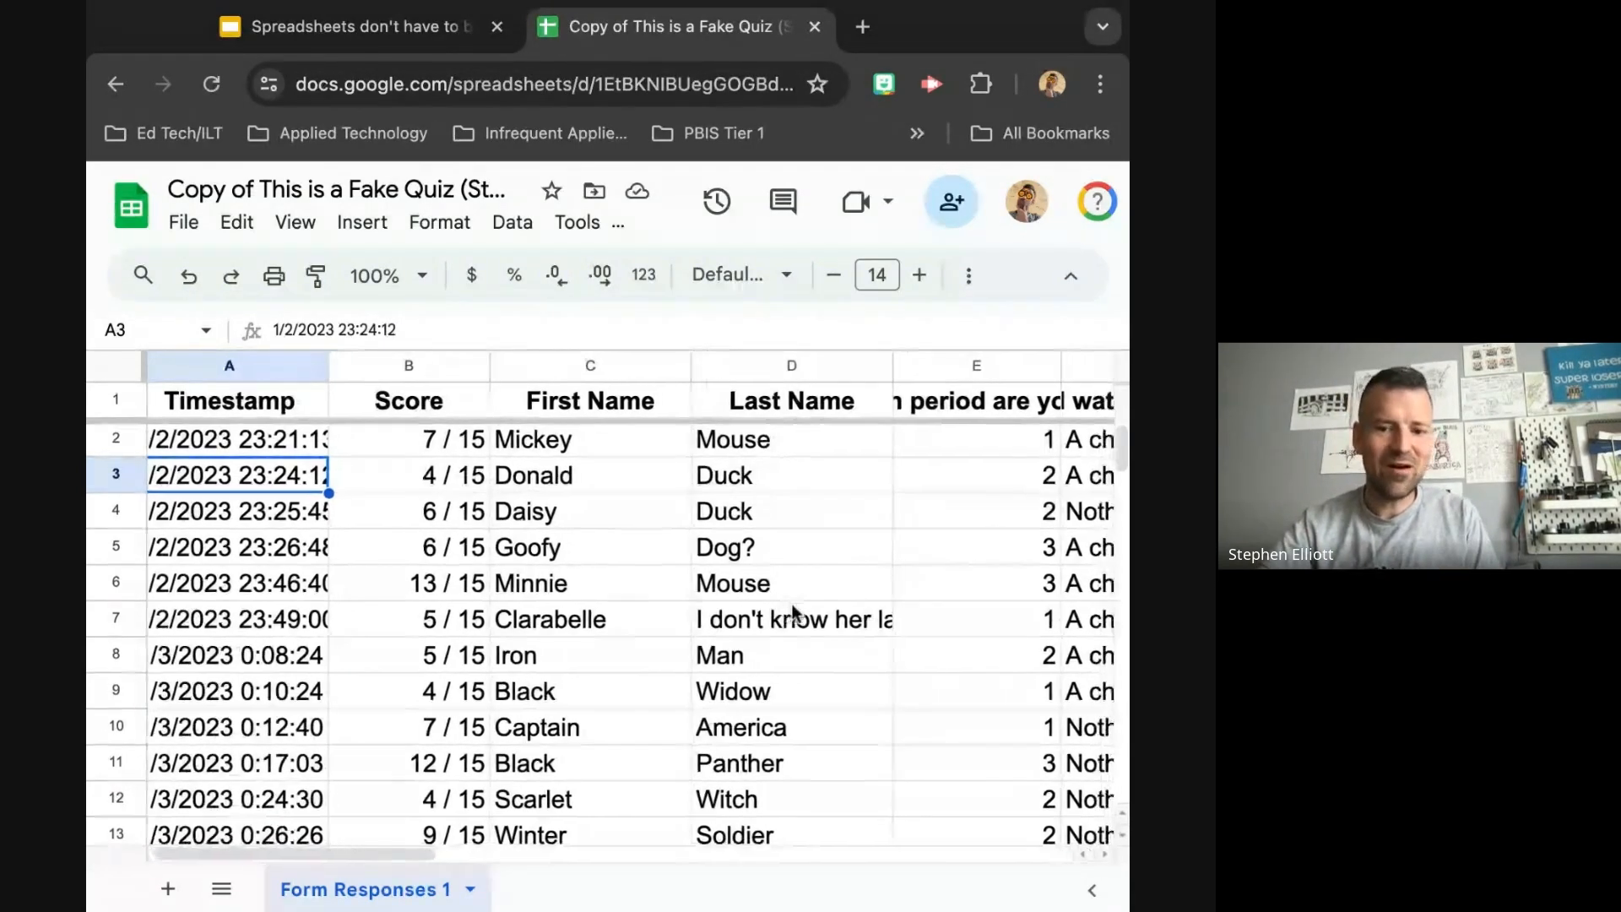
scroll(792, 610, left, 3)
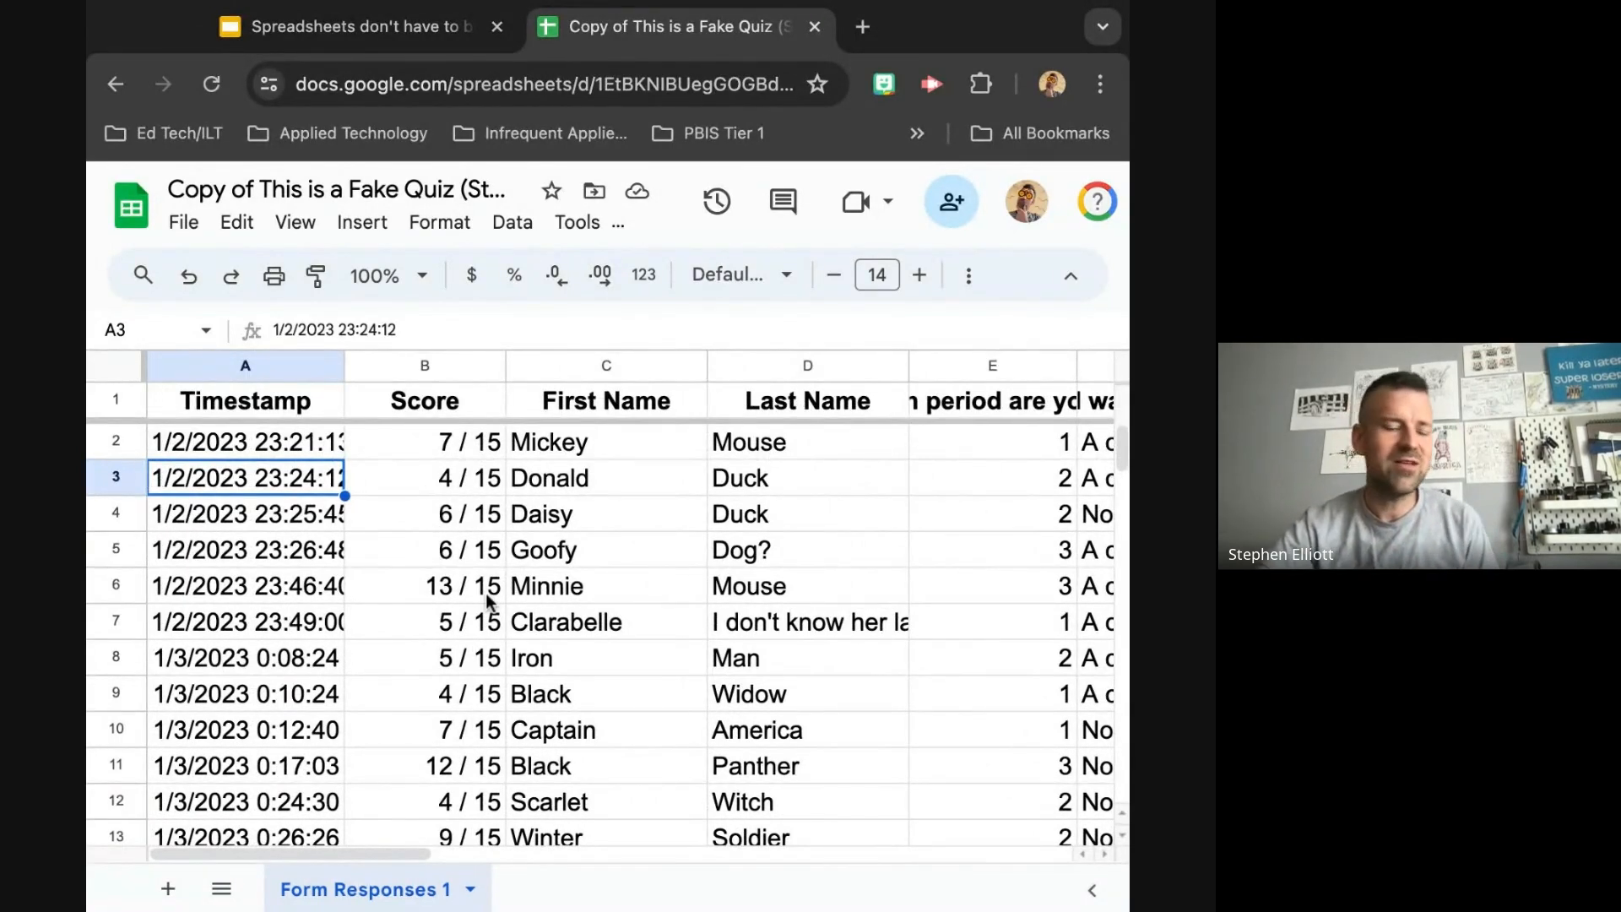
scroll(488, 601, right, 2)
scroll(607, 604, right, 1)
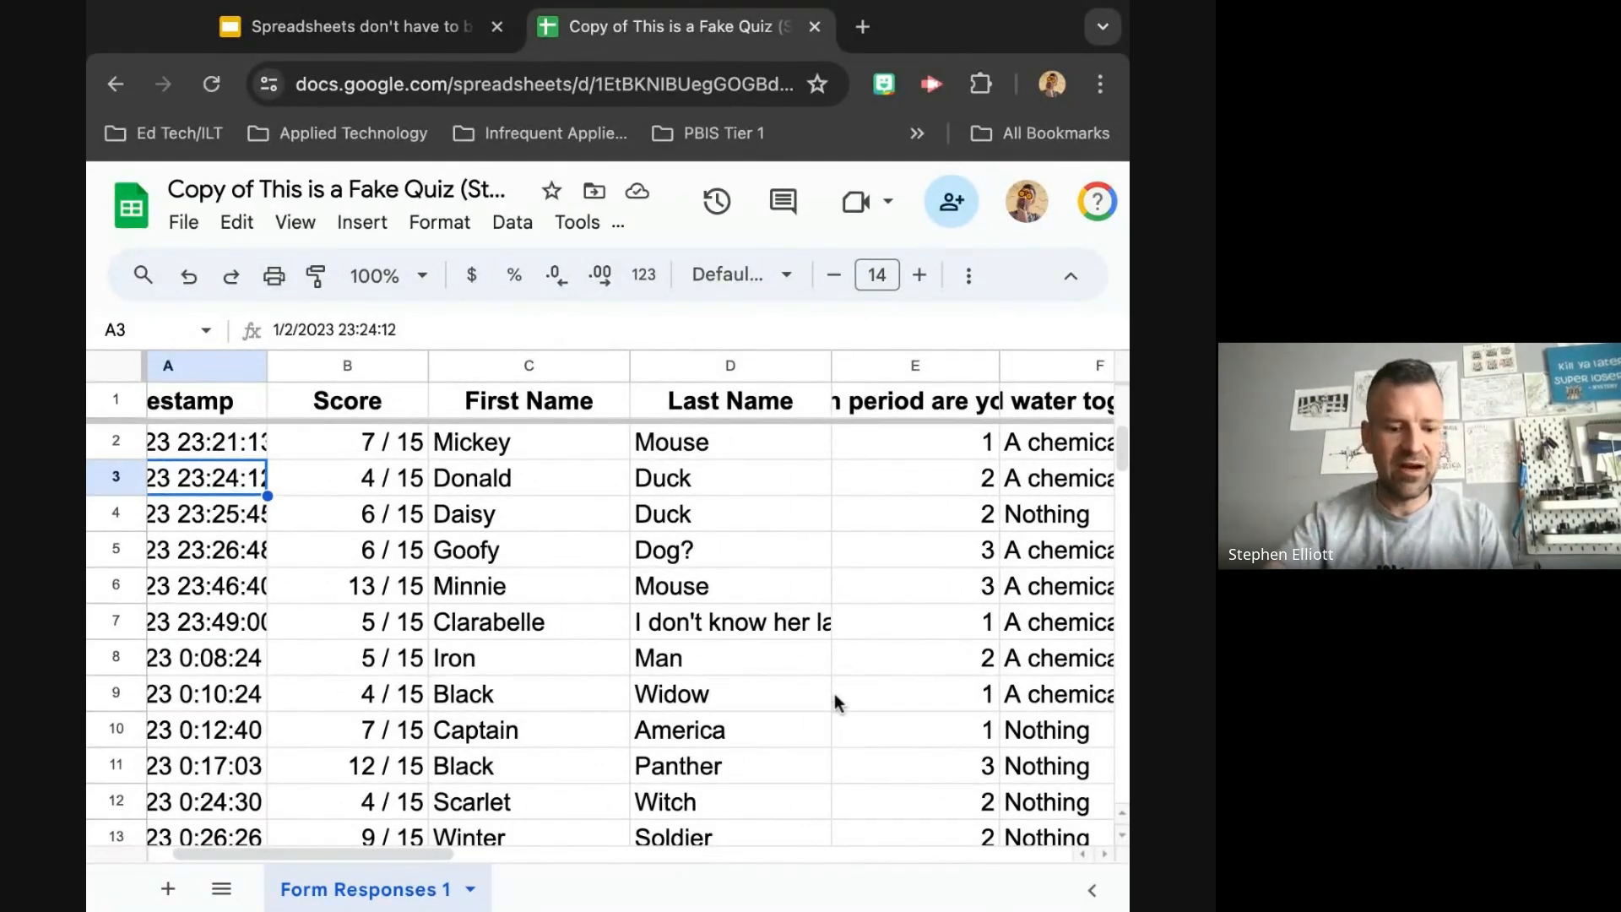
- Select the whole header row 1, apply the 1-row freeze again, and check it against the response rows
key(ctrl+minus)
key(ctrl+minus)
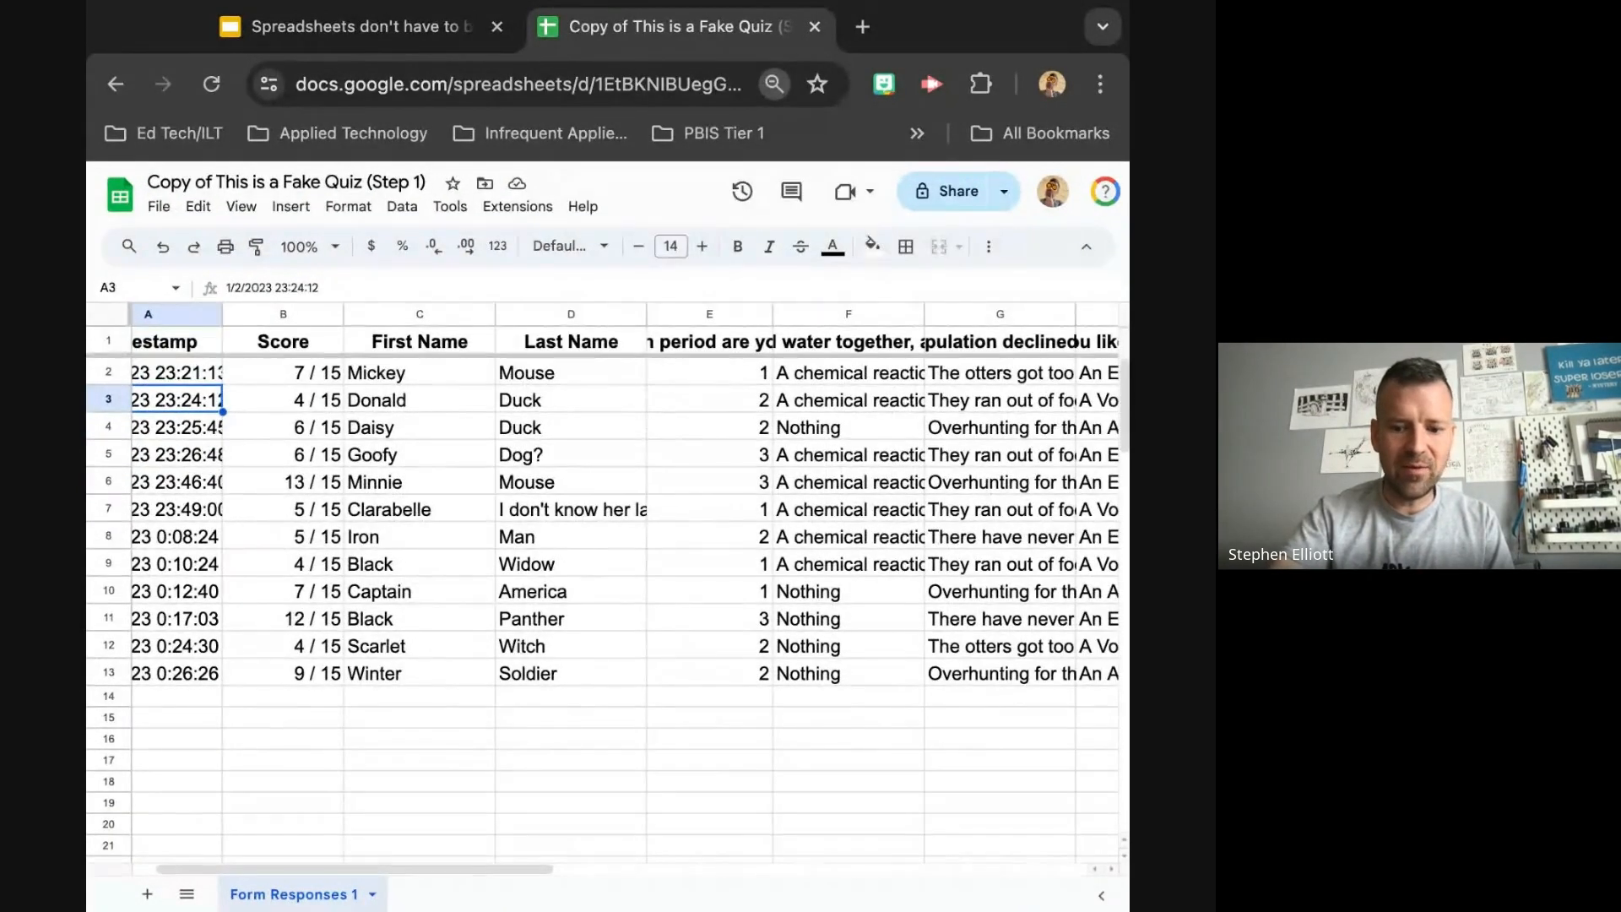
key(ctrl+minus)
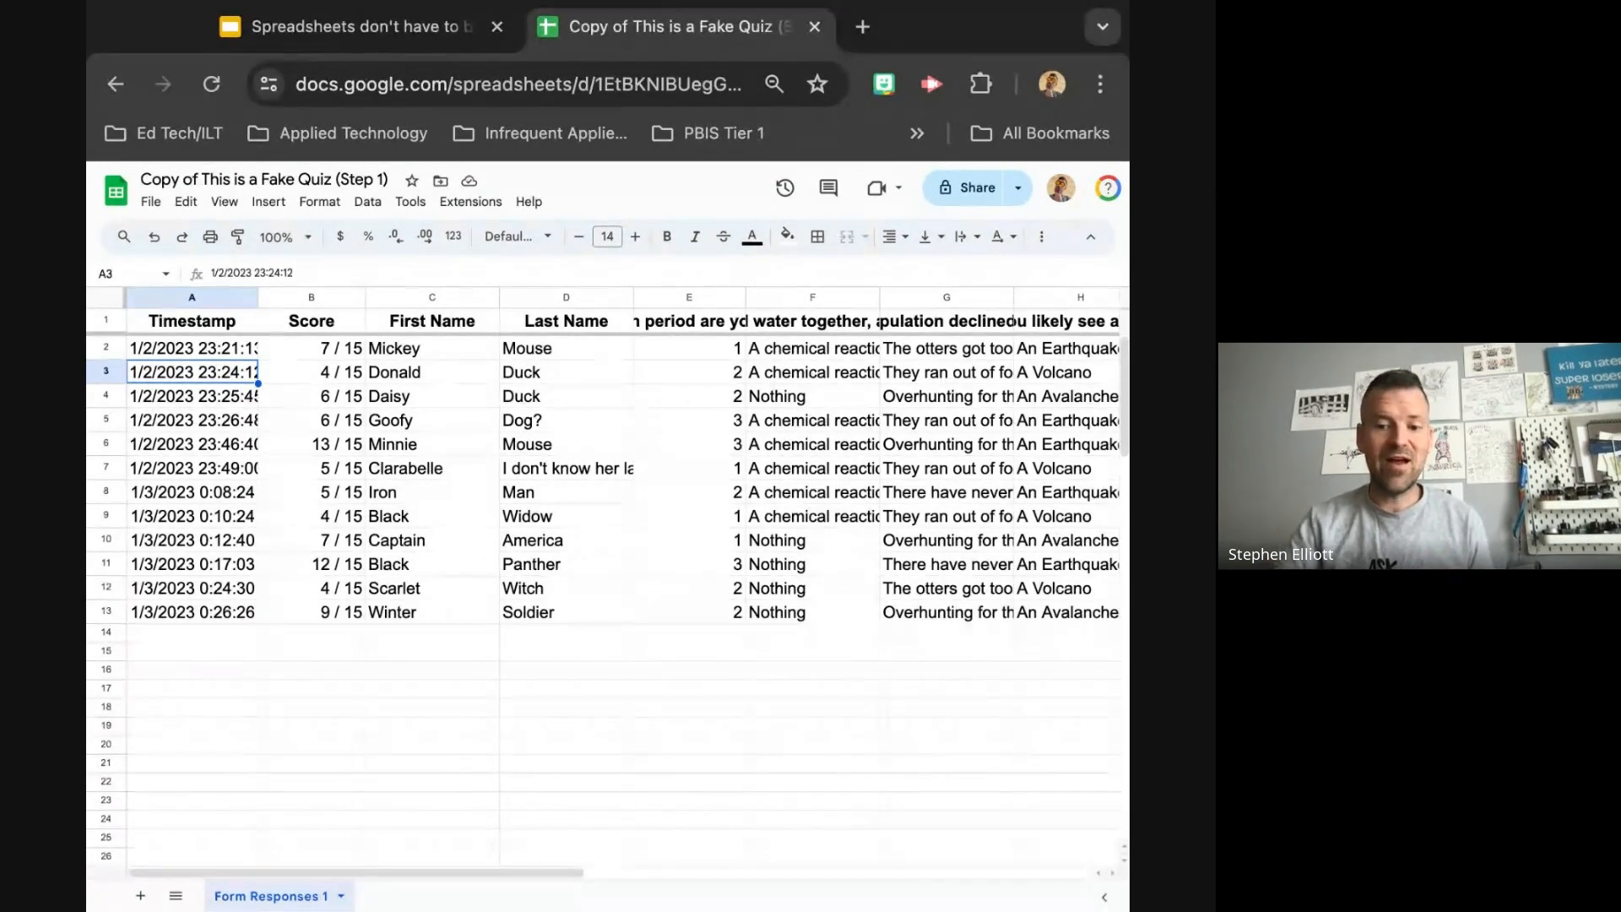
click(104, 321)
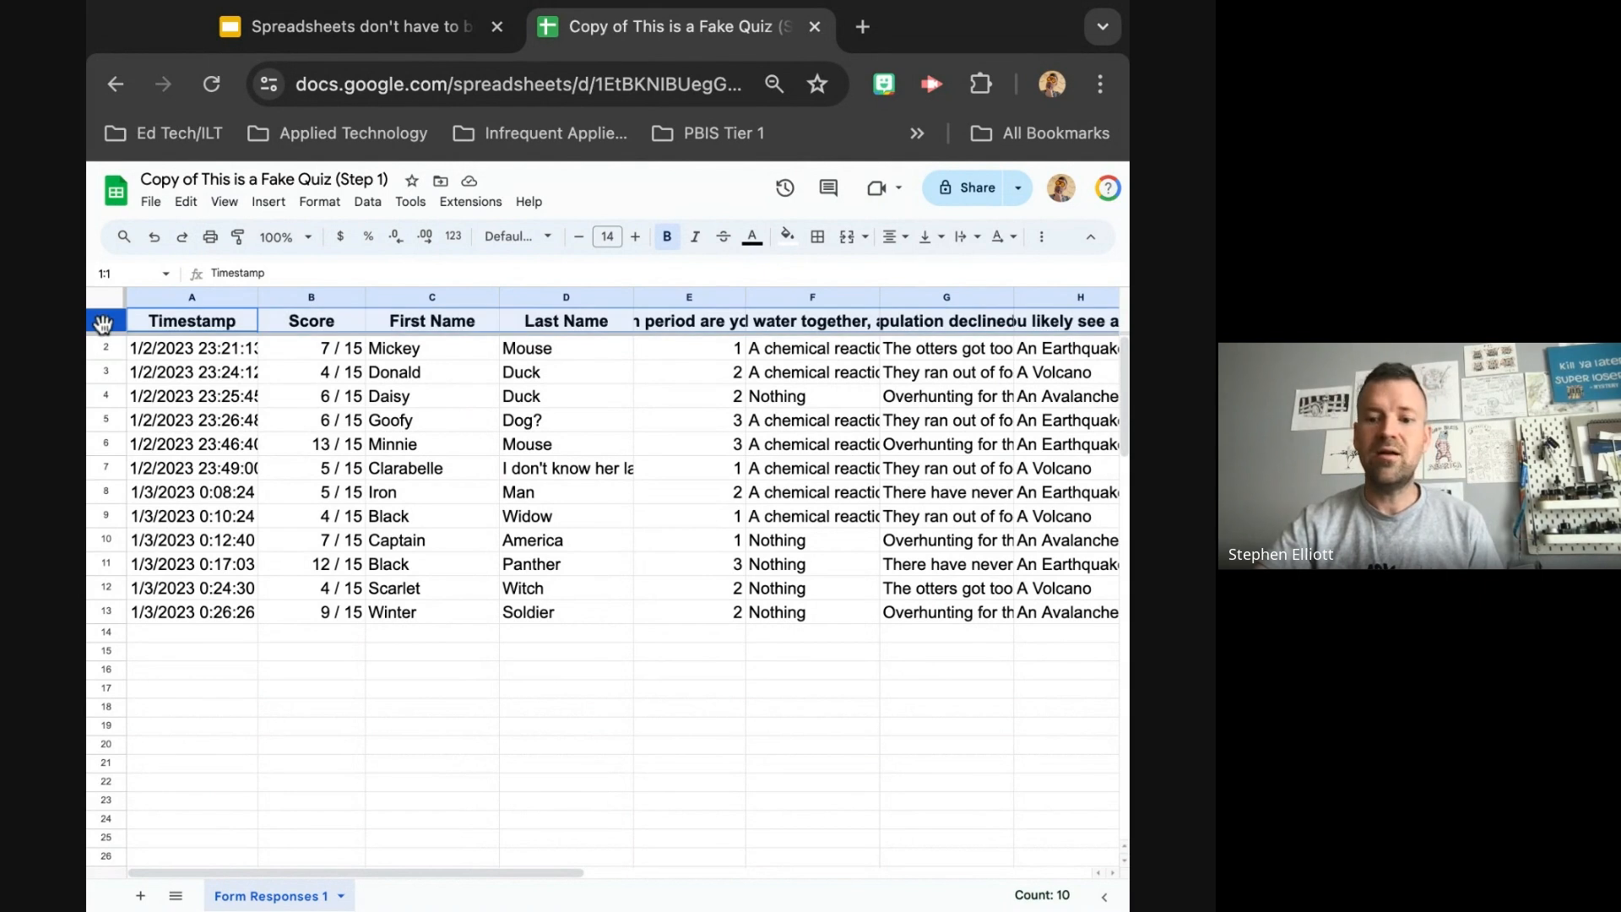
click(223, 203)
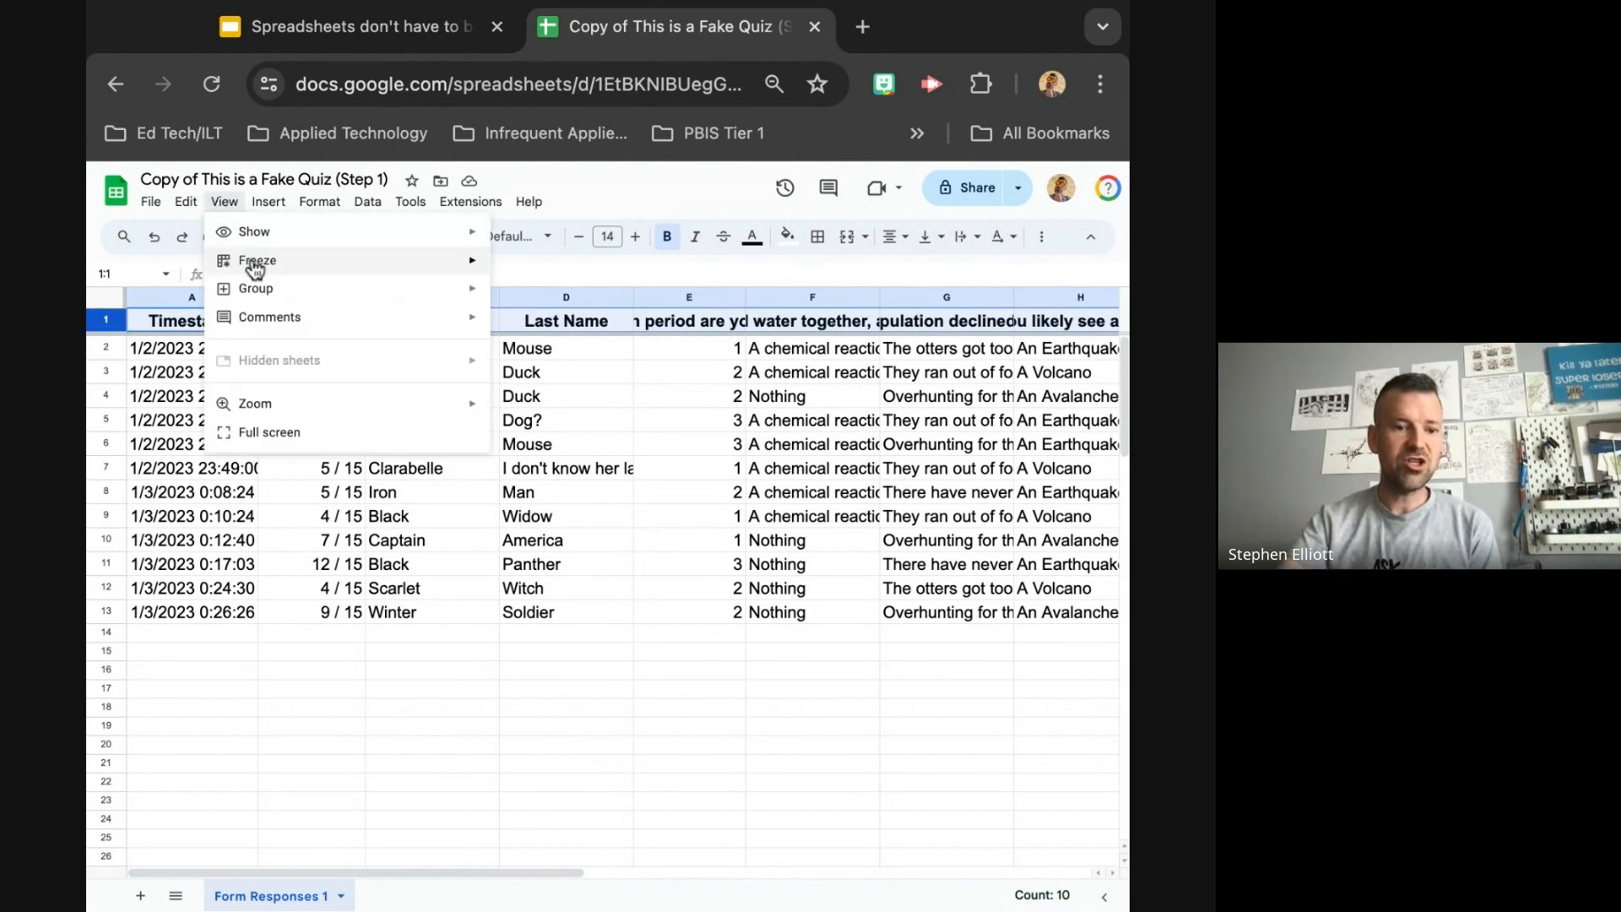
mouse_move(255, 265)
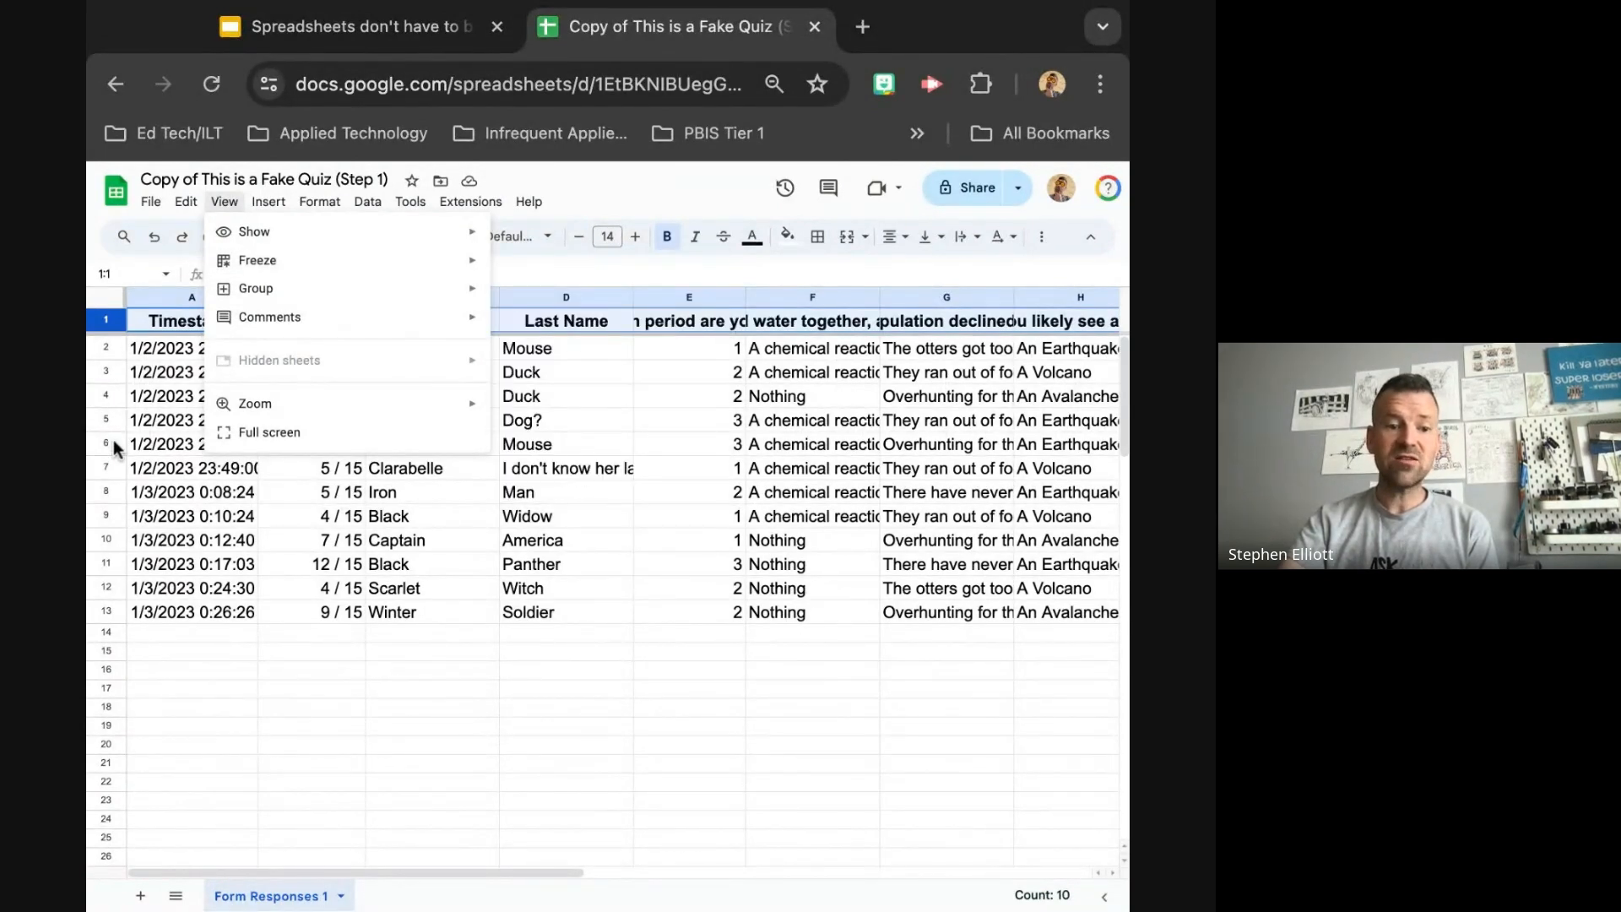
mouse_move(373, 264)
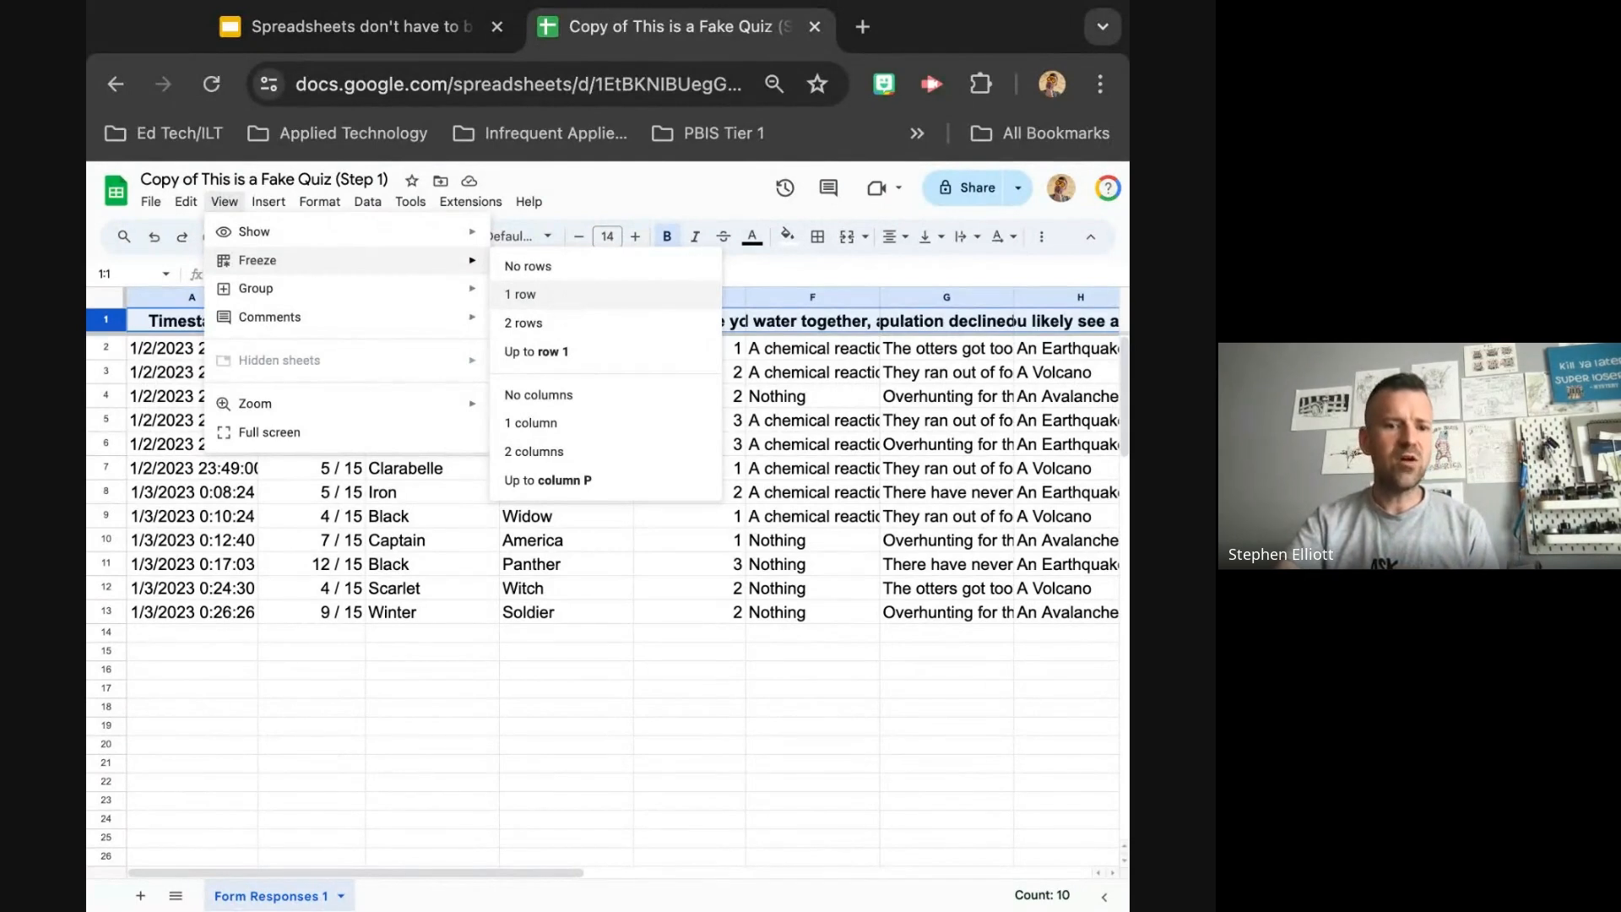
click(527, 293)
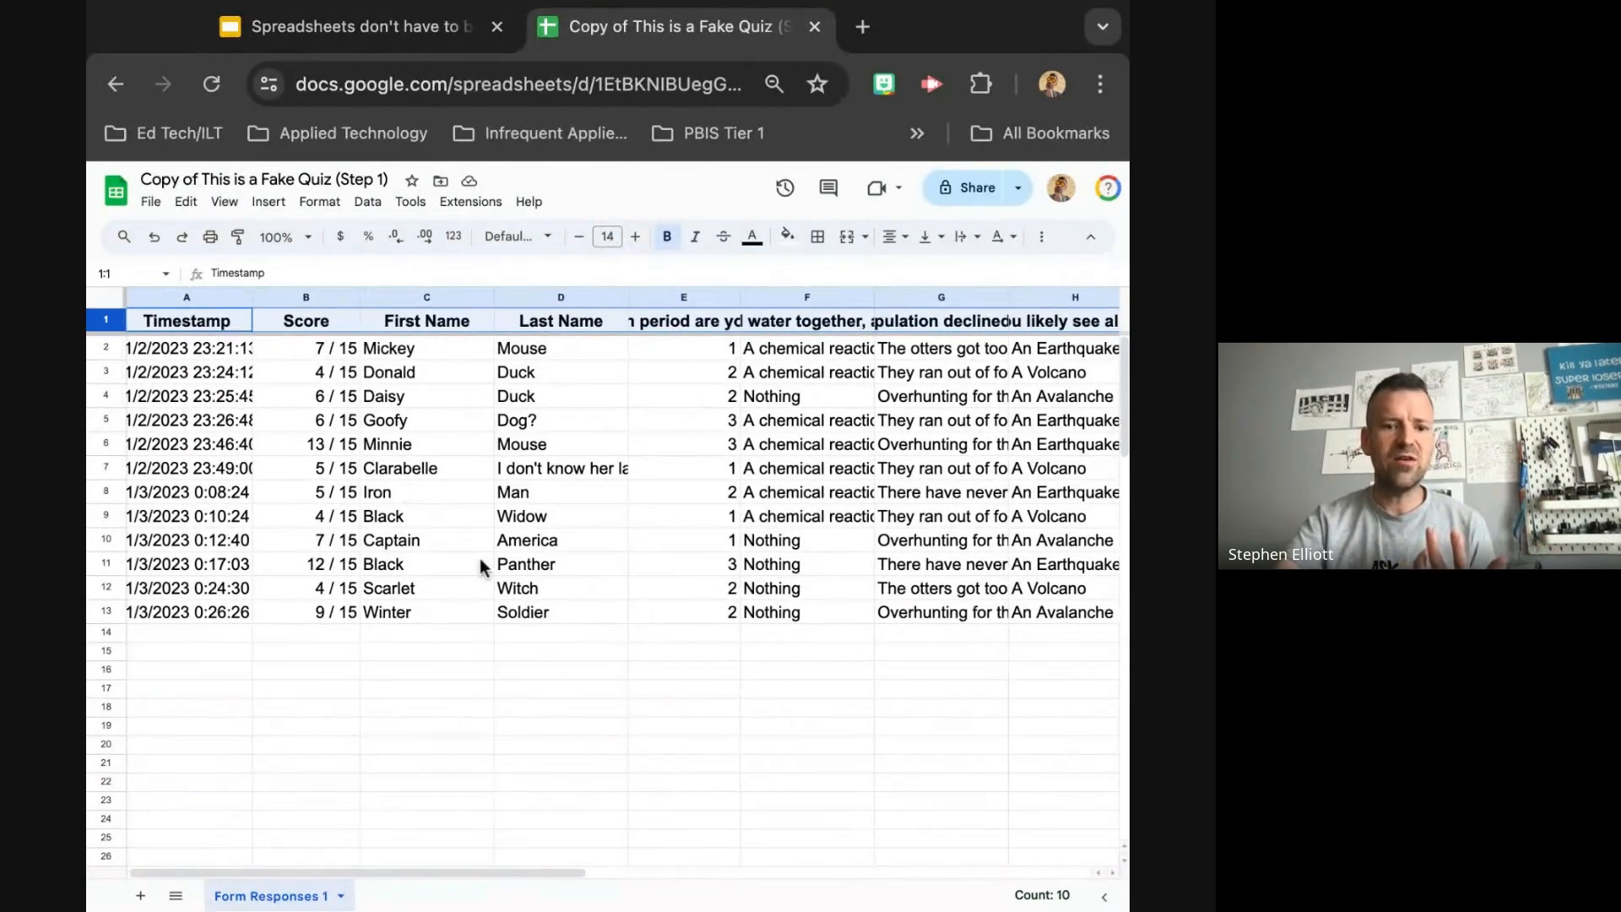
scroll(481, 566, right, 1)
scroll(481, 566, down, 2)
scroll(481, 566, up, 2)
scroll(481, 565, left, 1)
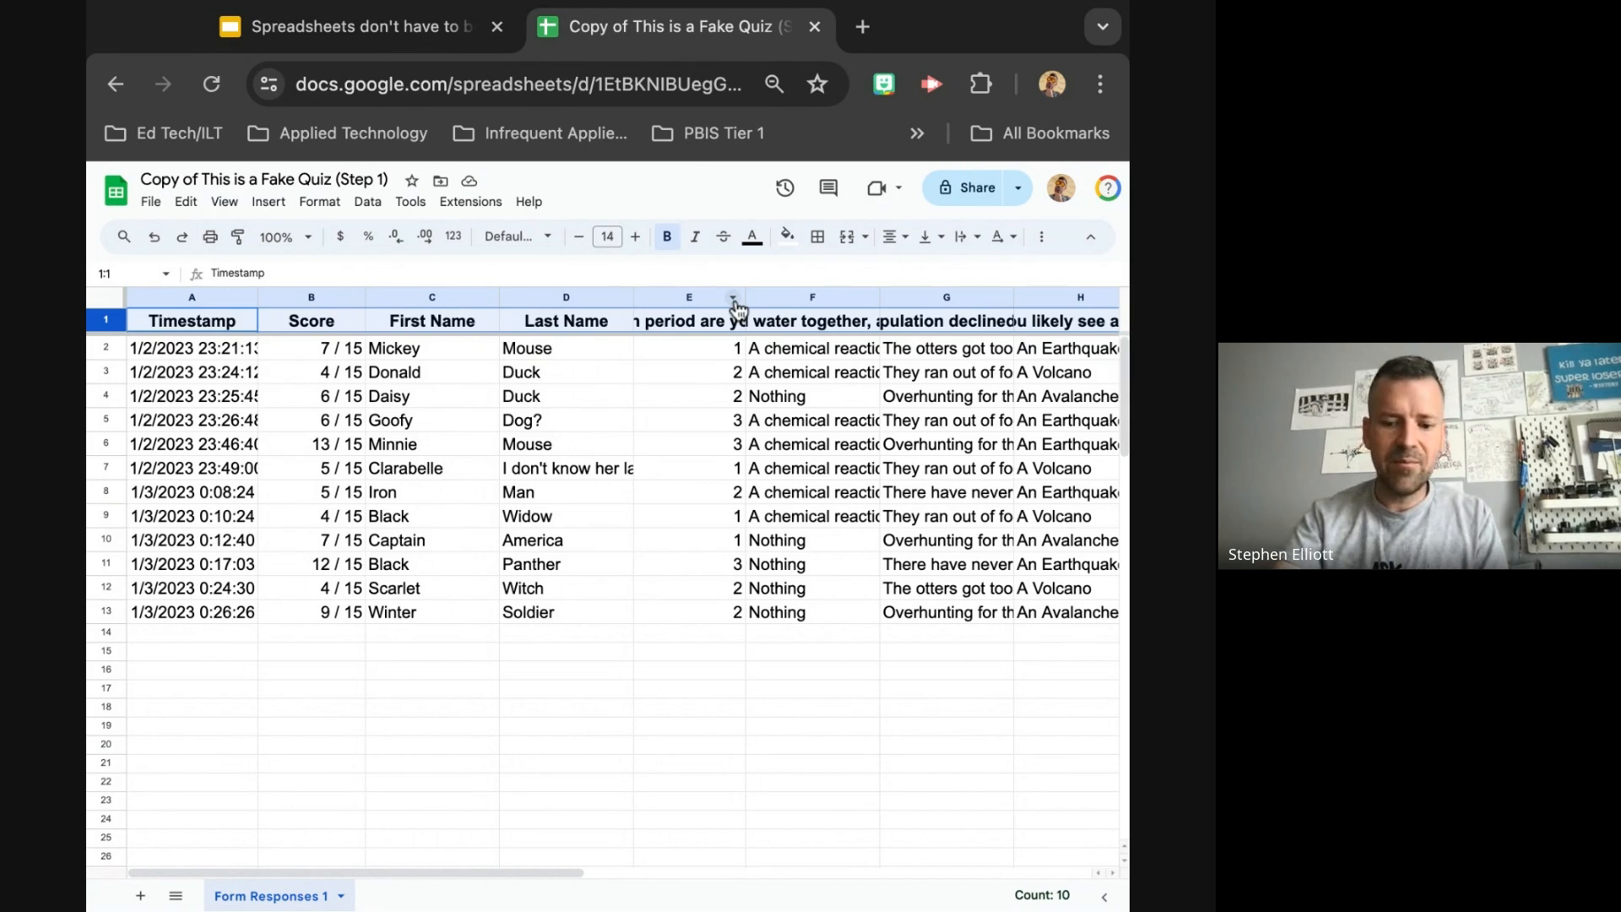
- Enlarge the browser page so the sheet's text is easier to read
key(super+equal)
key(super+equal)
key(super+equal)
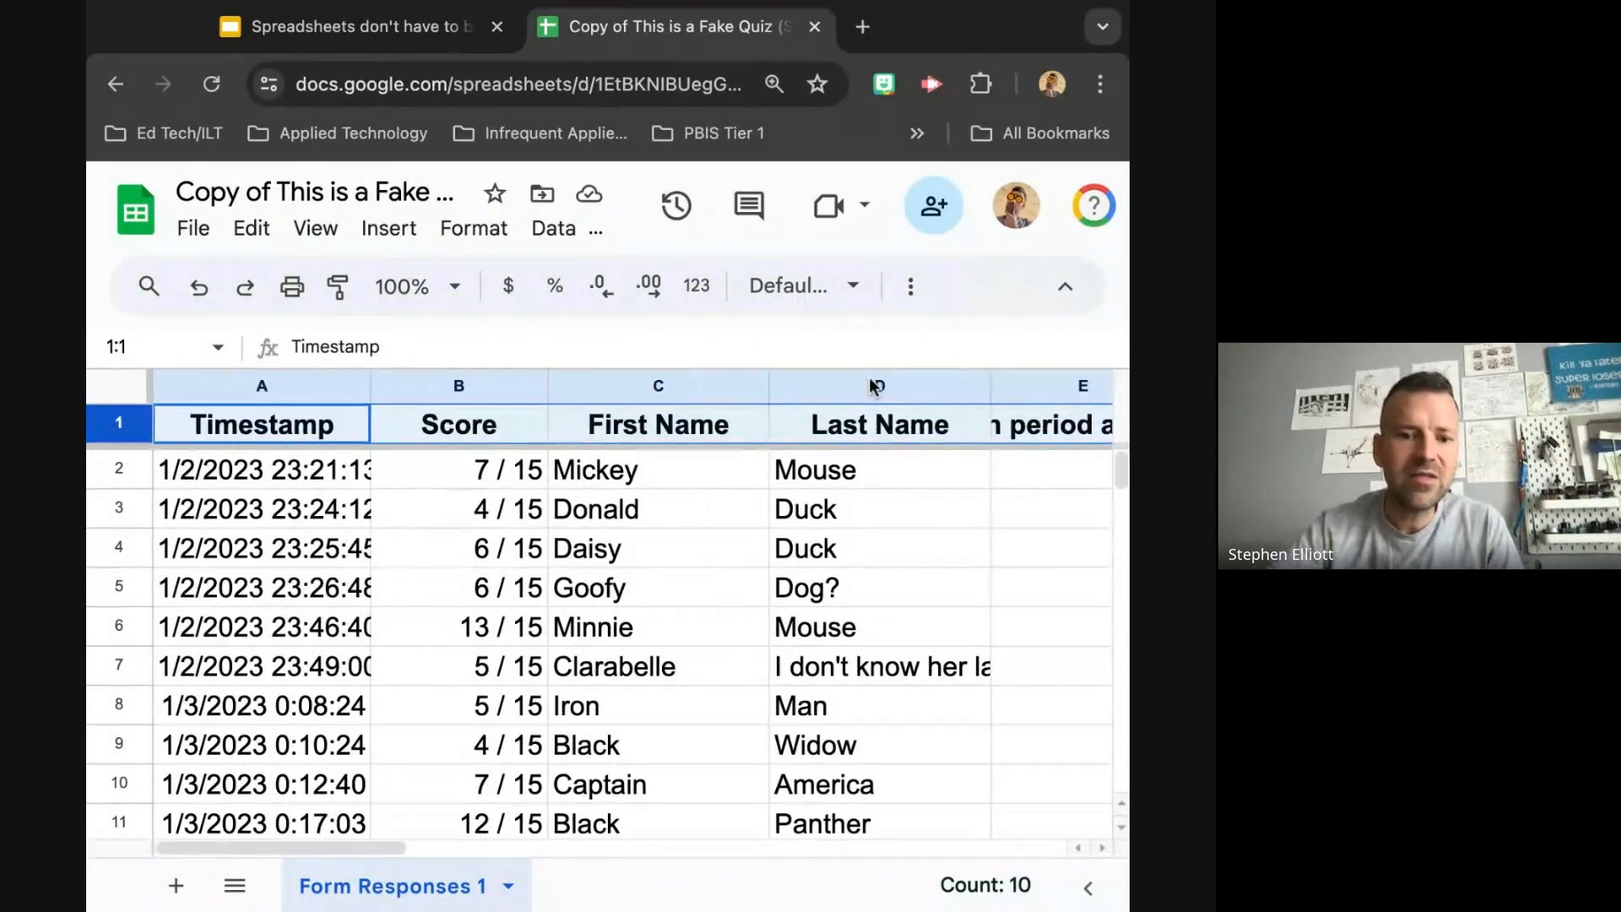
- Examine the sorting options for column E, "Which period are you in?", then close them and review the neighbouring columns
scroll(912, 406, right, 3)
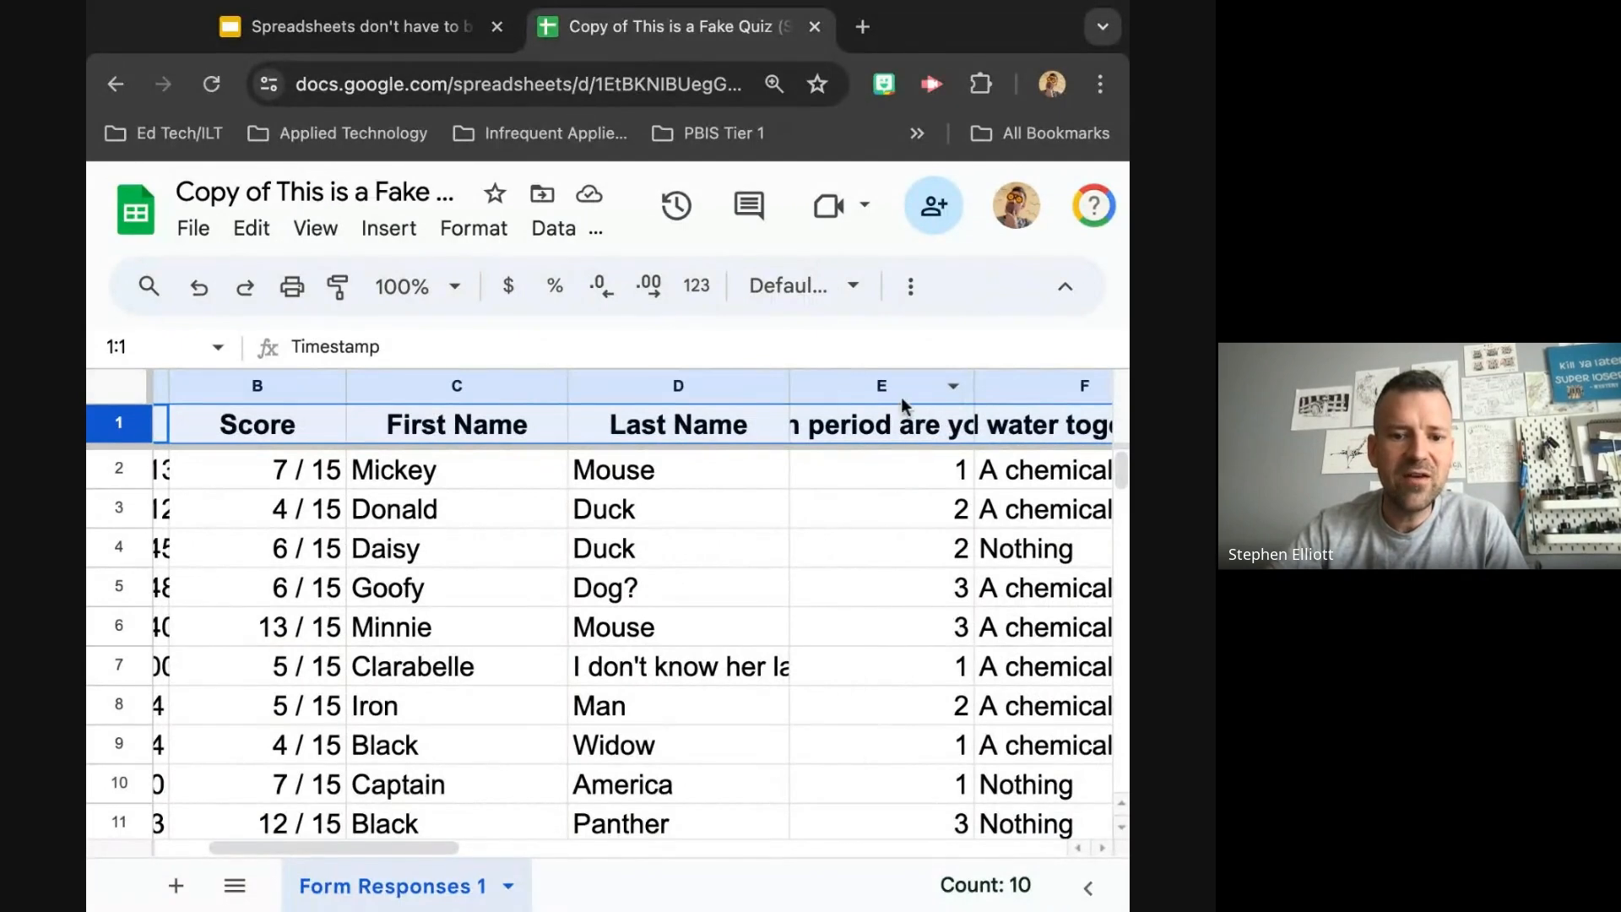
scroll(944, 507, right, 1)
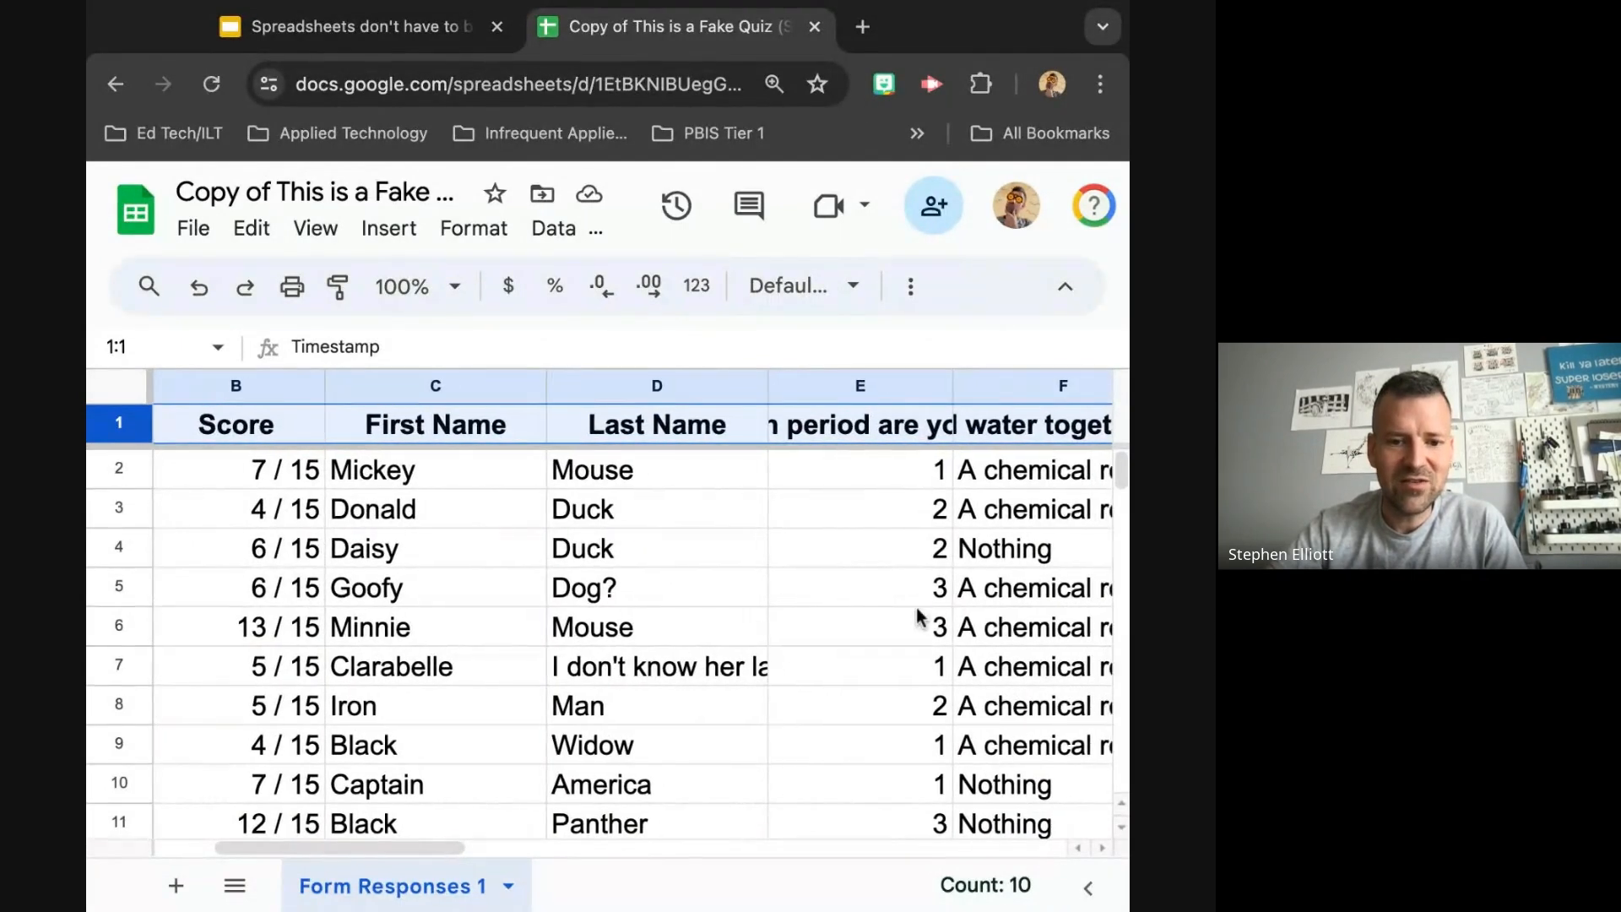
scroll(920, 608, down, 2)
scroll(921, 591, up, 2)
scroll(929, 548, right, 1)
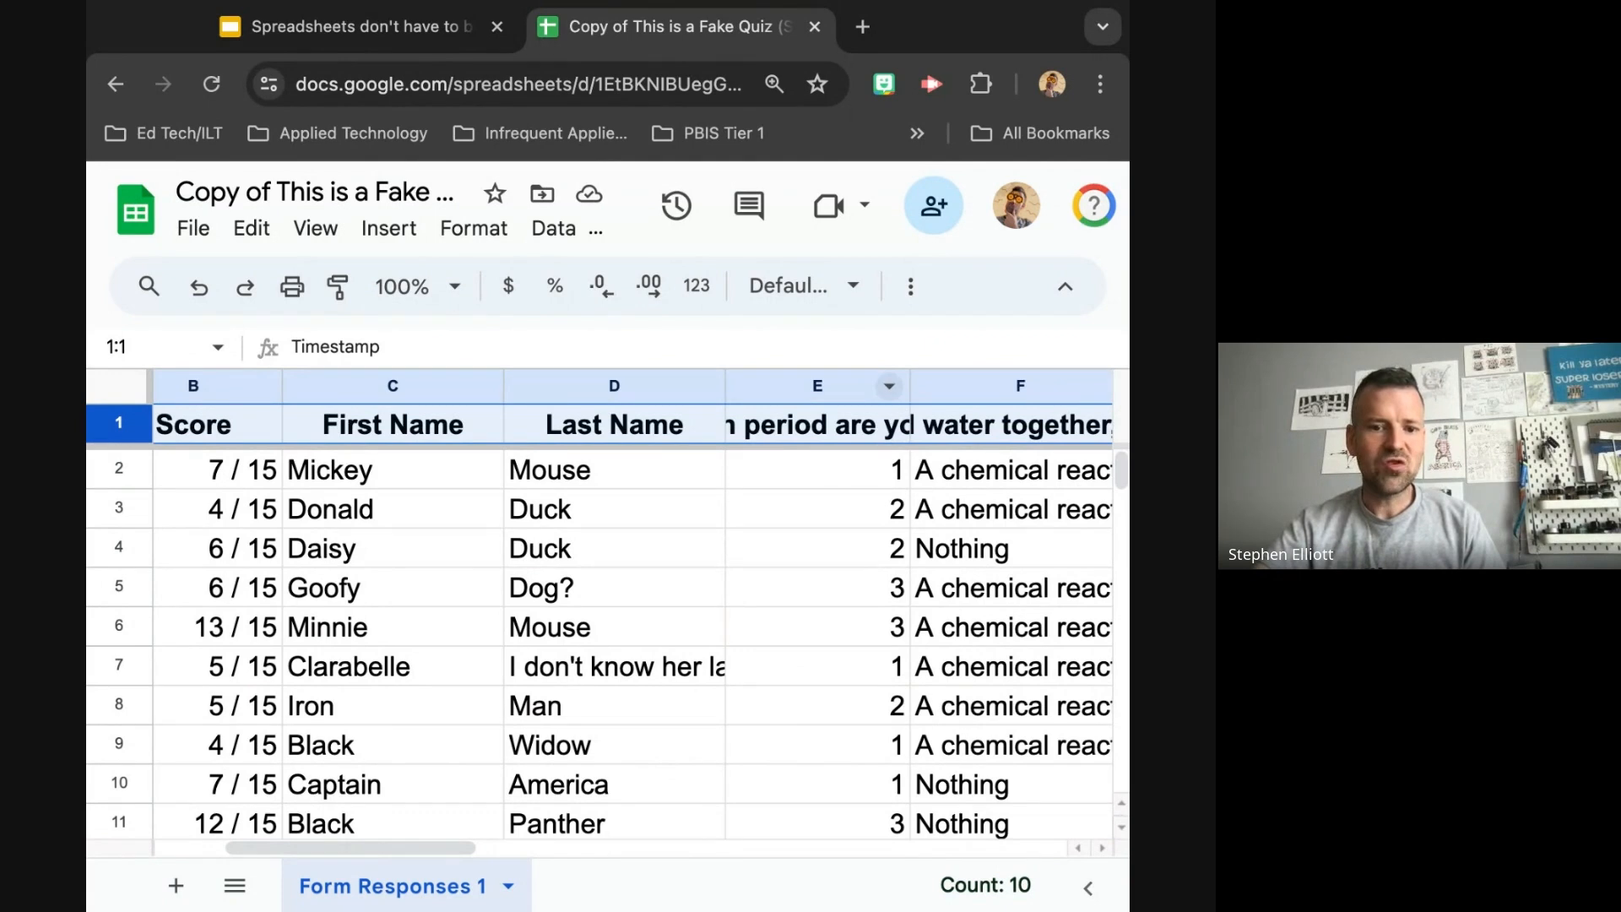
click(889, 386)
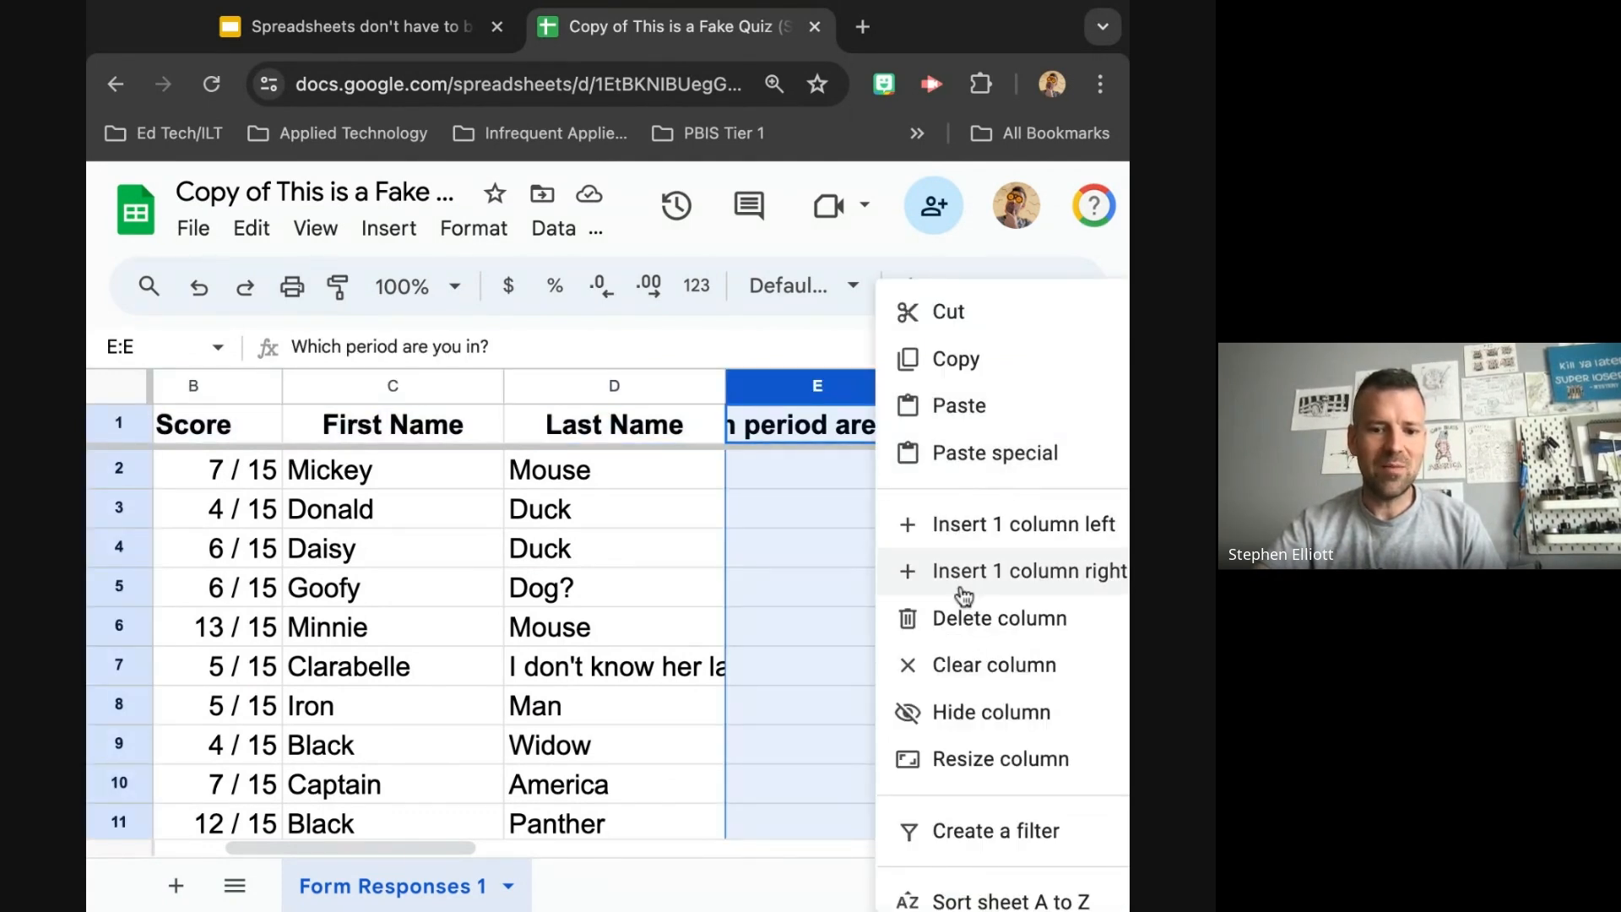
scroll(973, 643, down, 3)
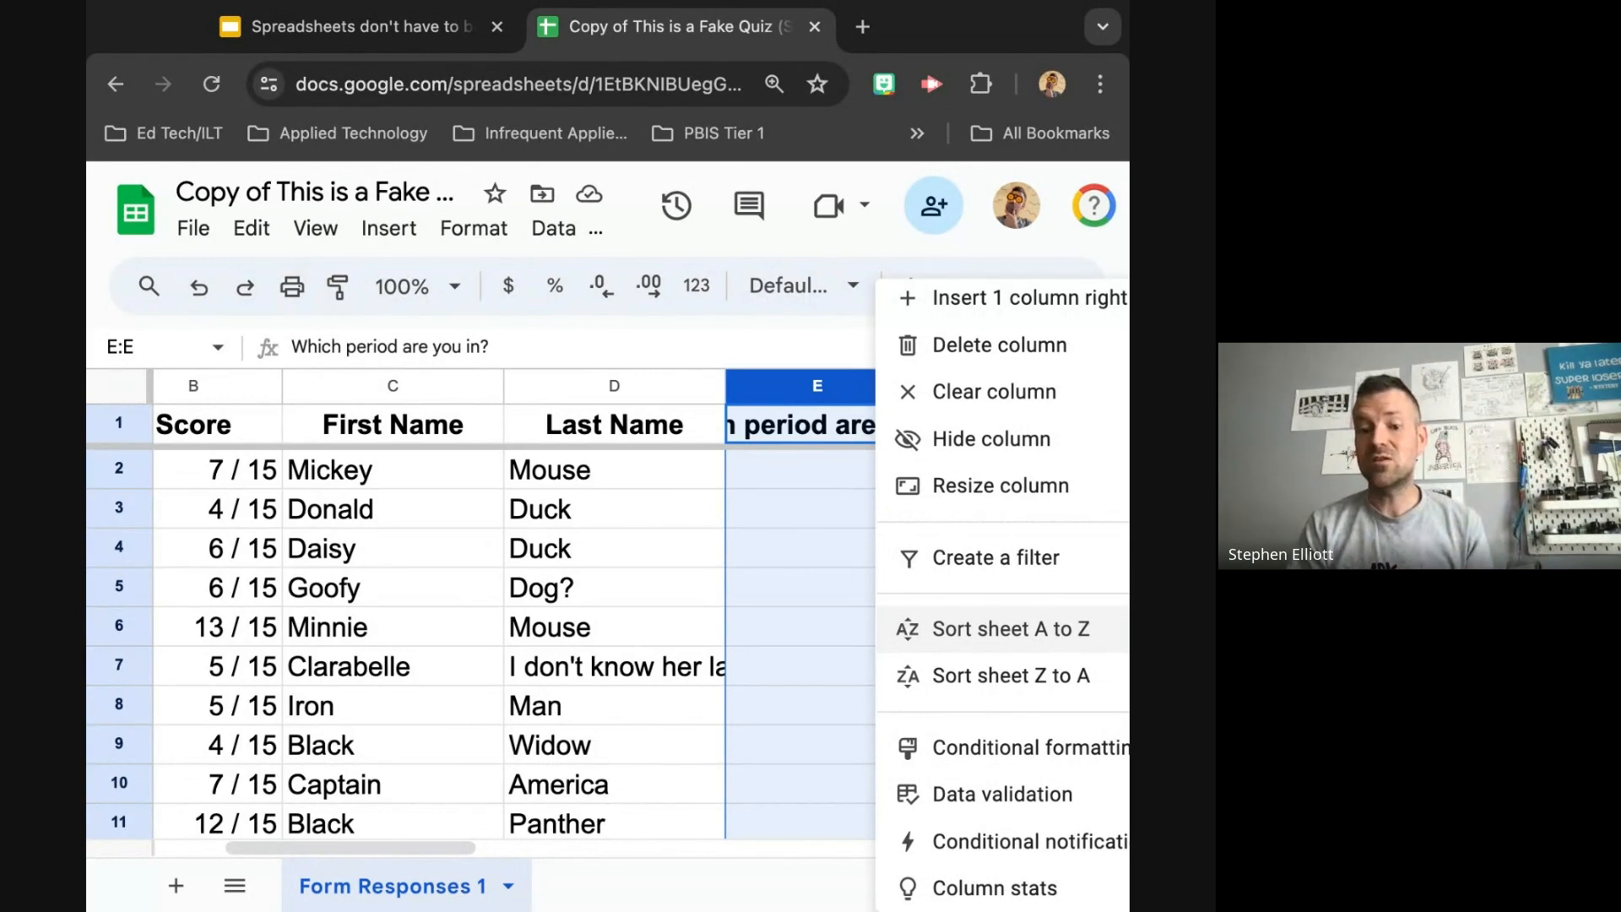
click(818, 347)
scroll(778, 696, down, 2)
scroll(778, 696, up, 2)
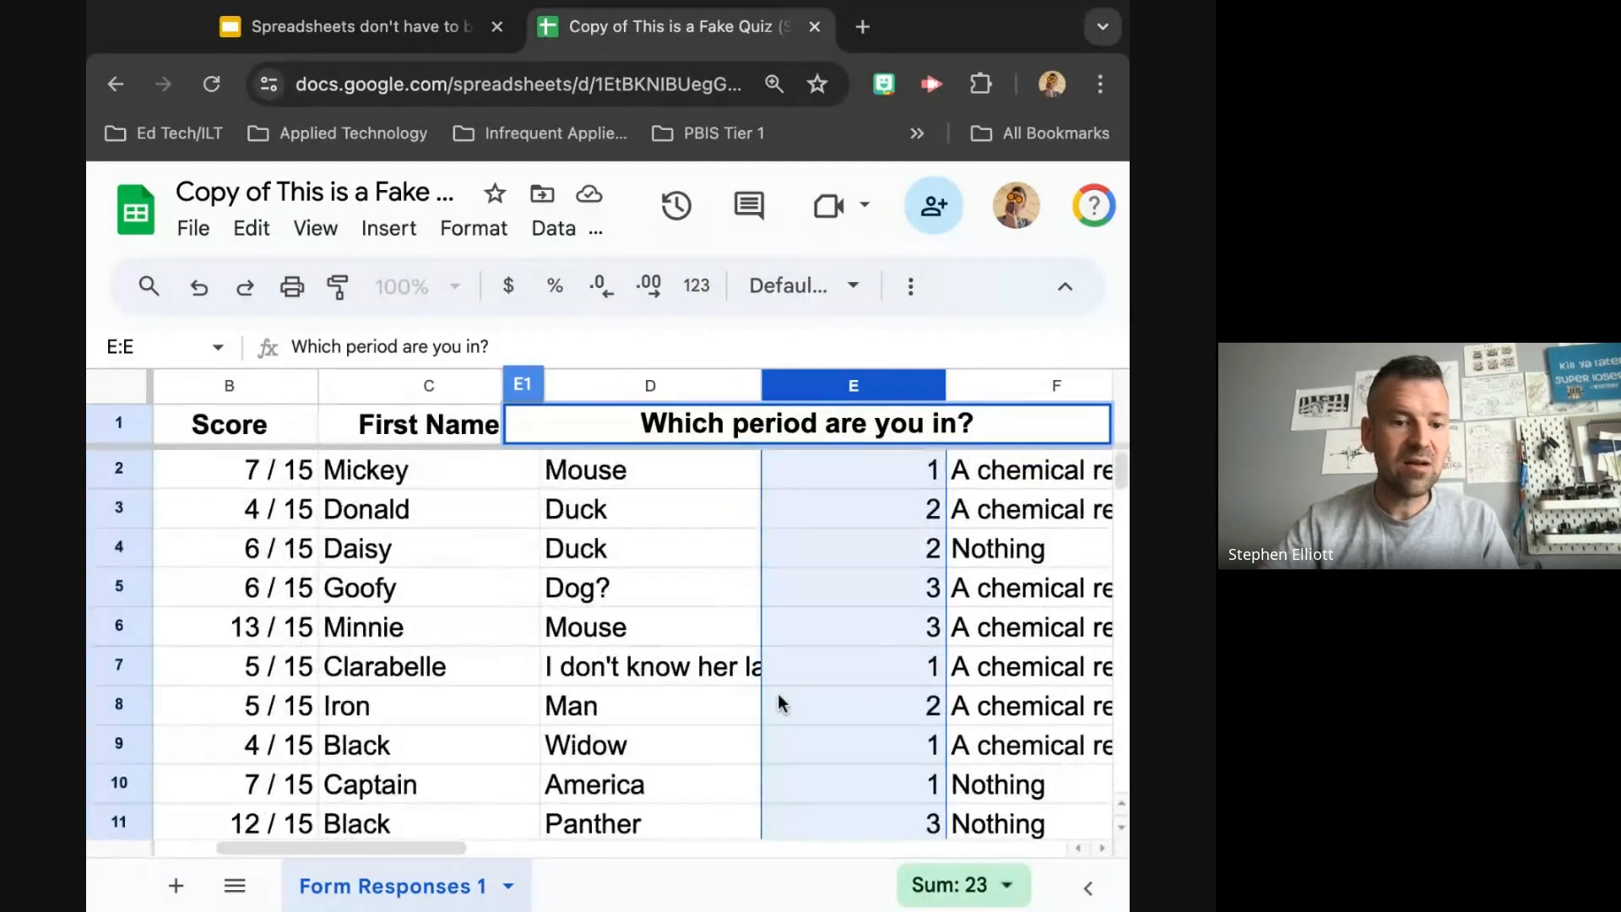
scroll(778, 703, down, 2)
scroll(779, 703, up, 2)
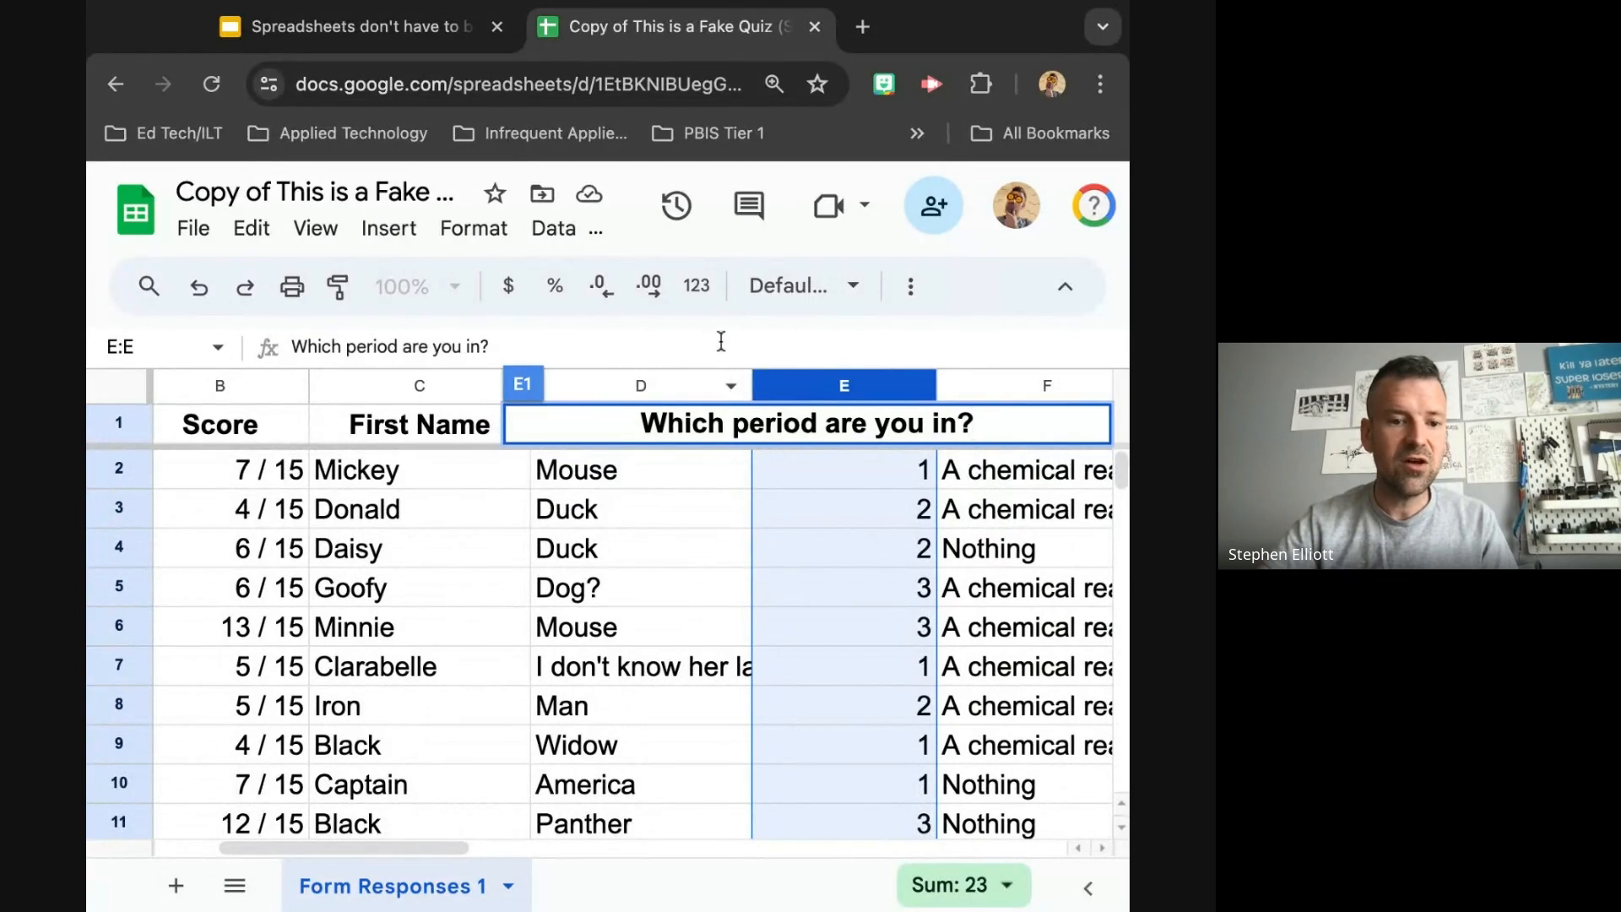
- Unfreeze all rows with header row 1 selected, and check how the header moves with the quiz responses
click(119, 425)
click(316, 228)
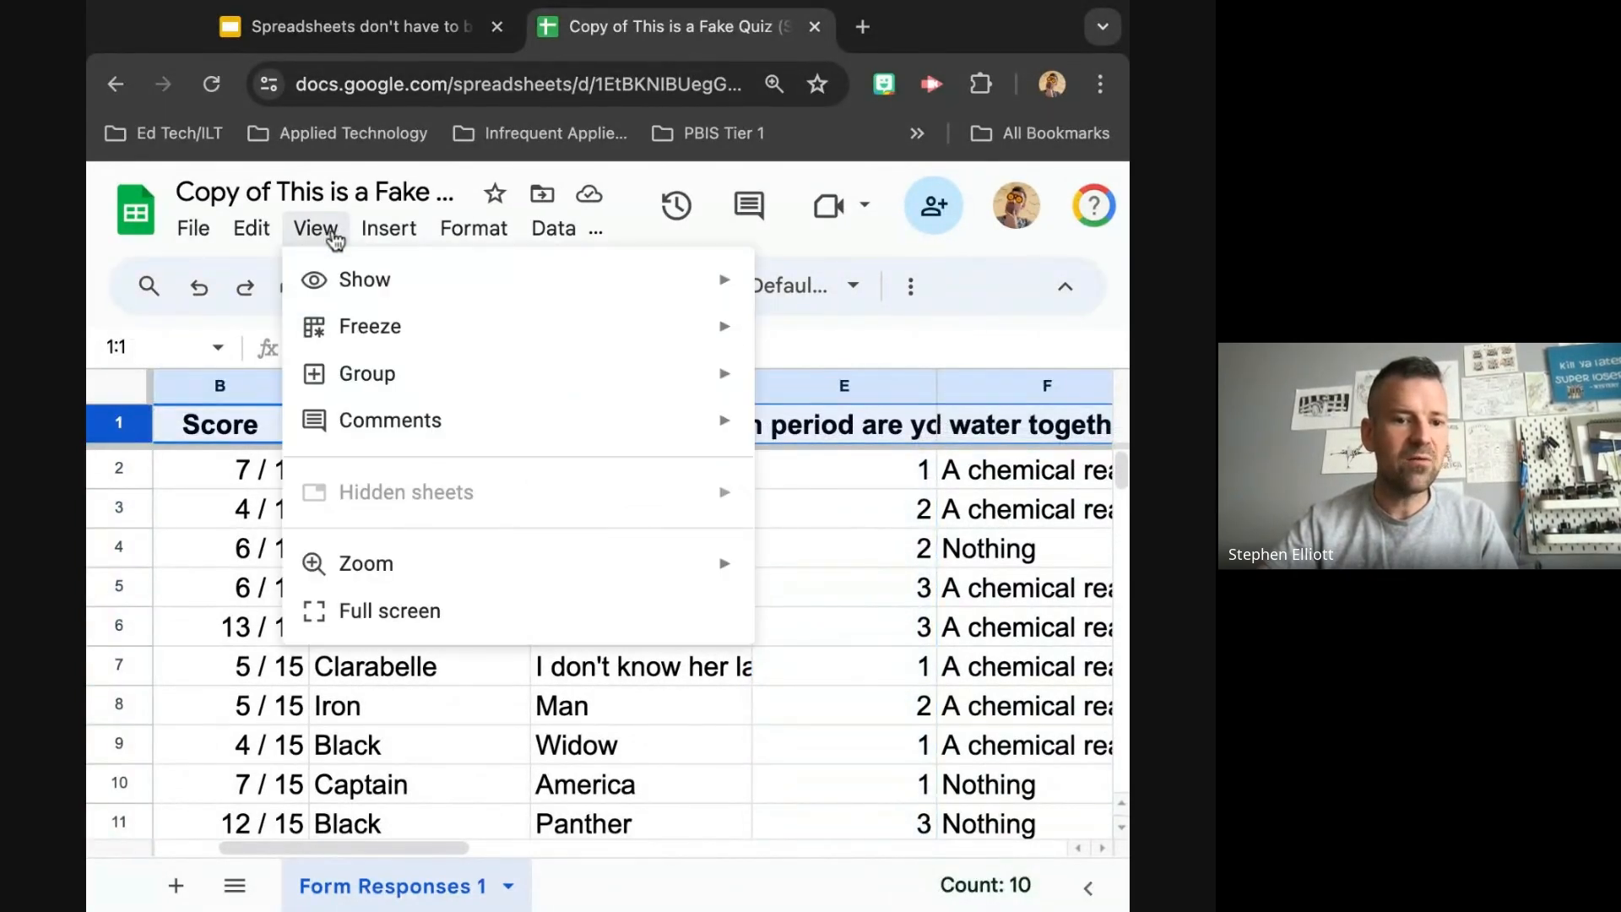
mouse_move(434, 347)
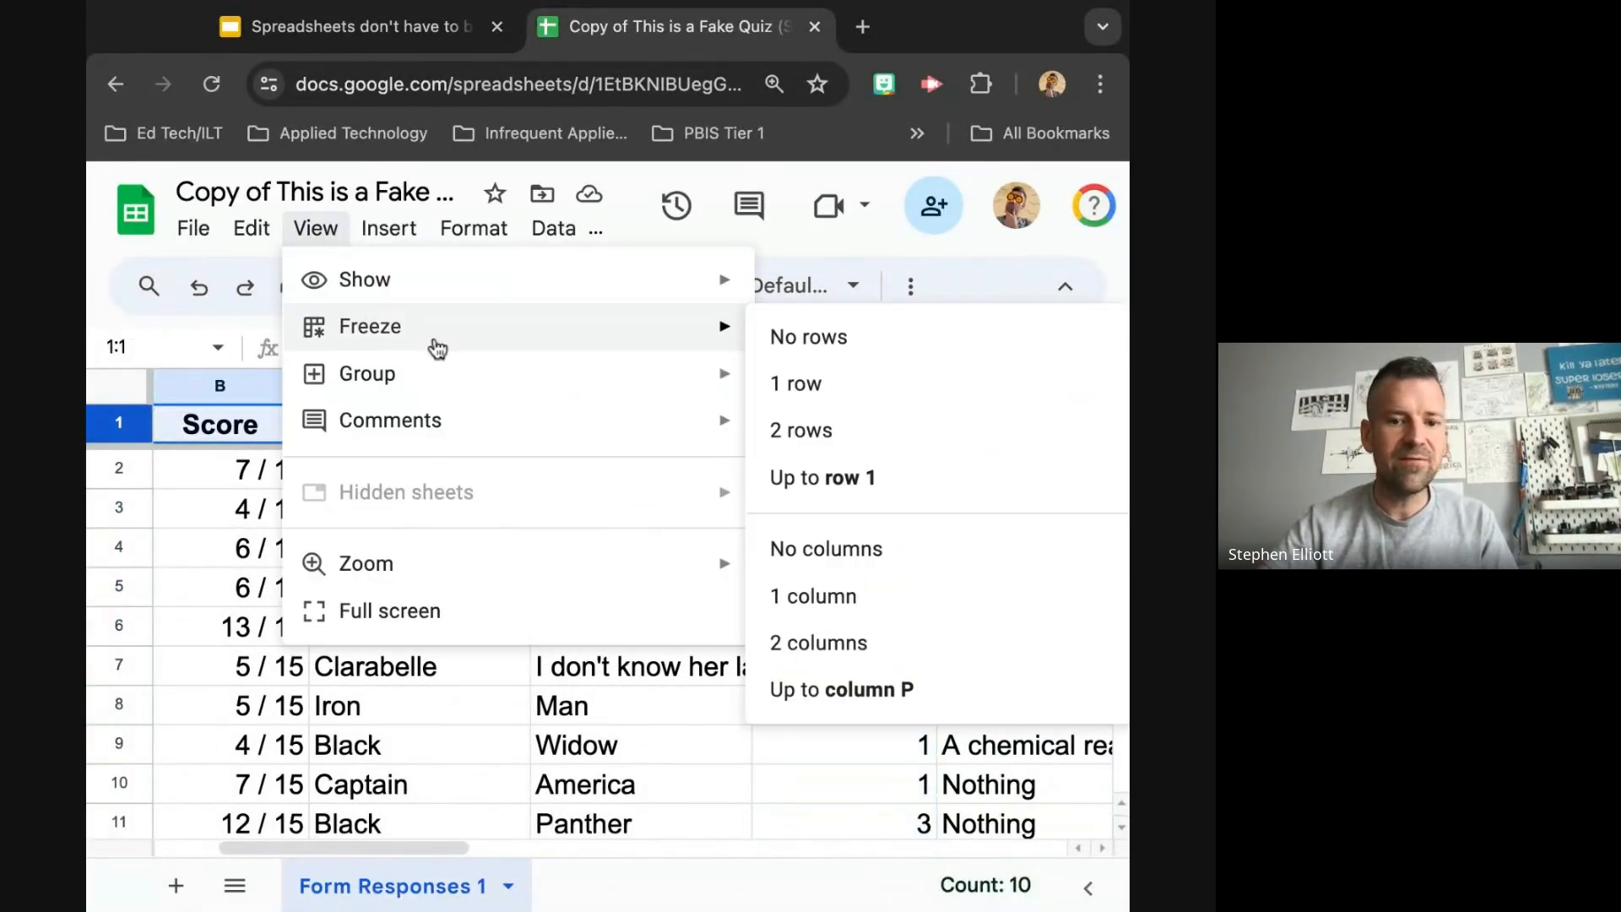
click(805, 354)
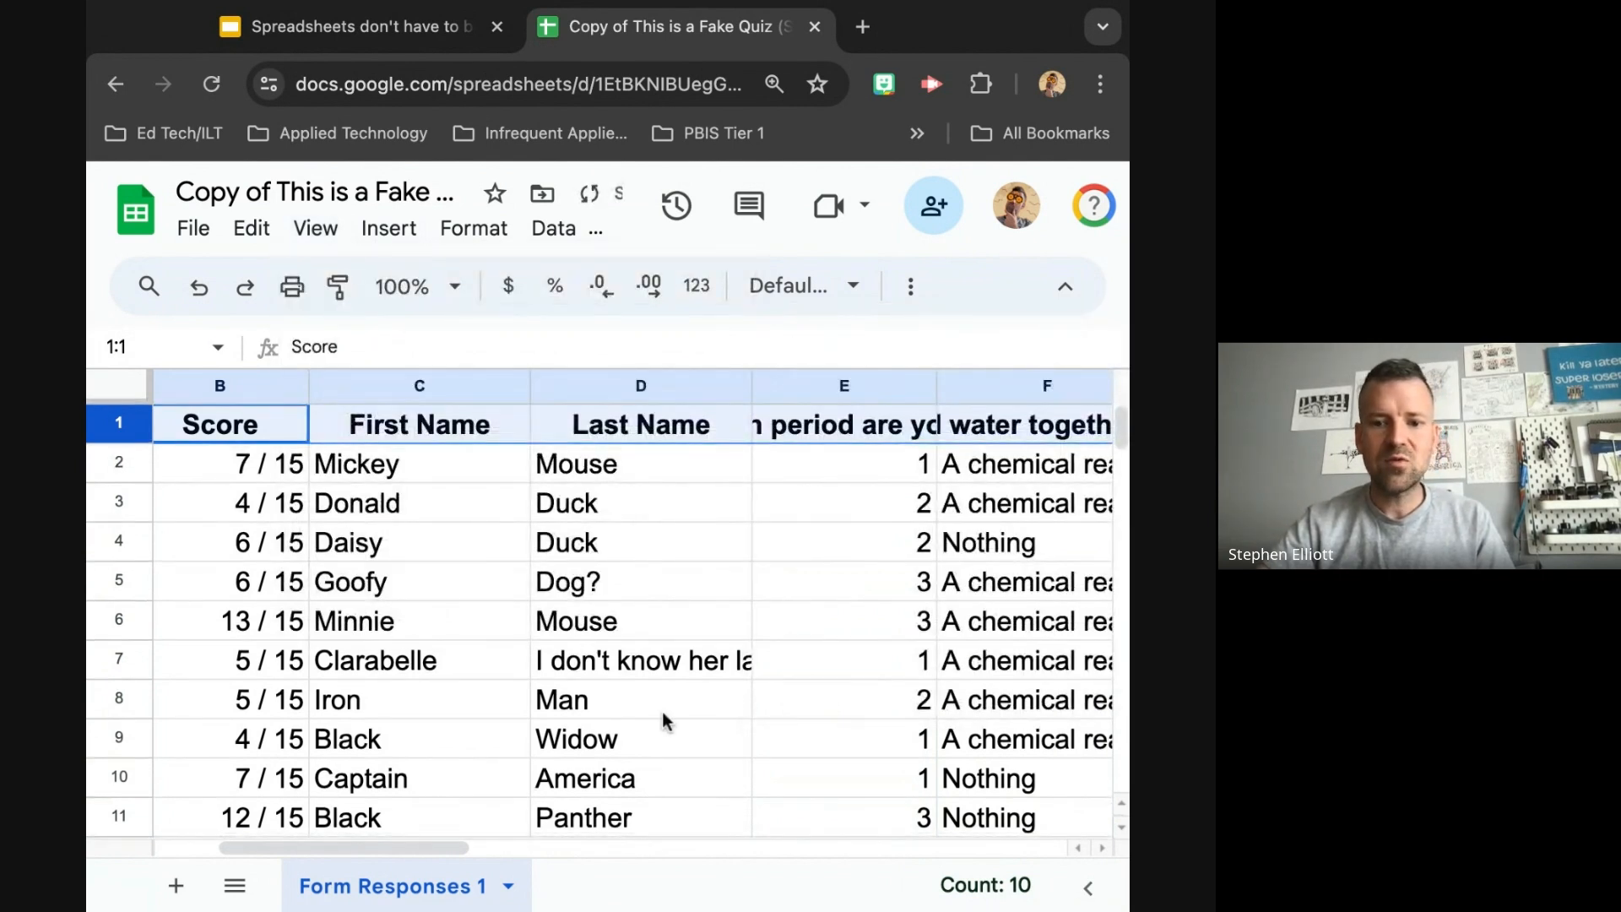
scroll(662, 712, down, 5)
scroll(662, 712, up, 5)
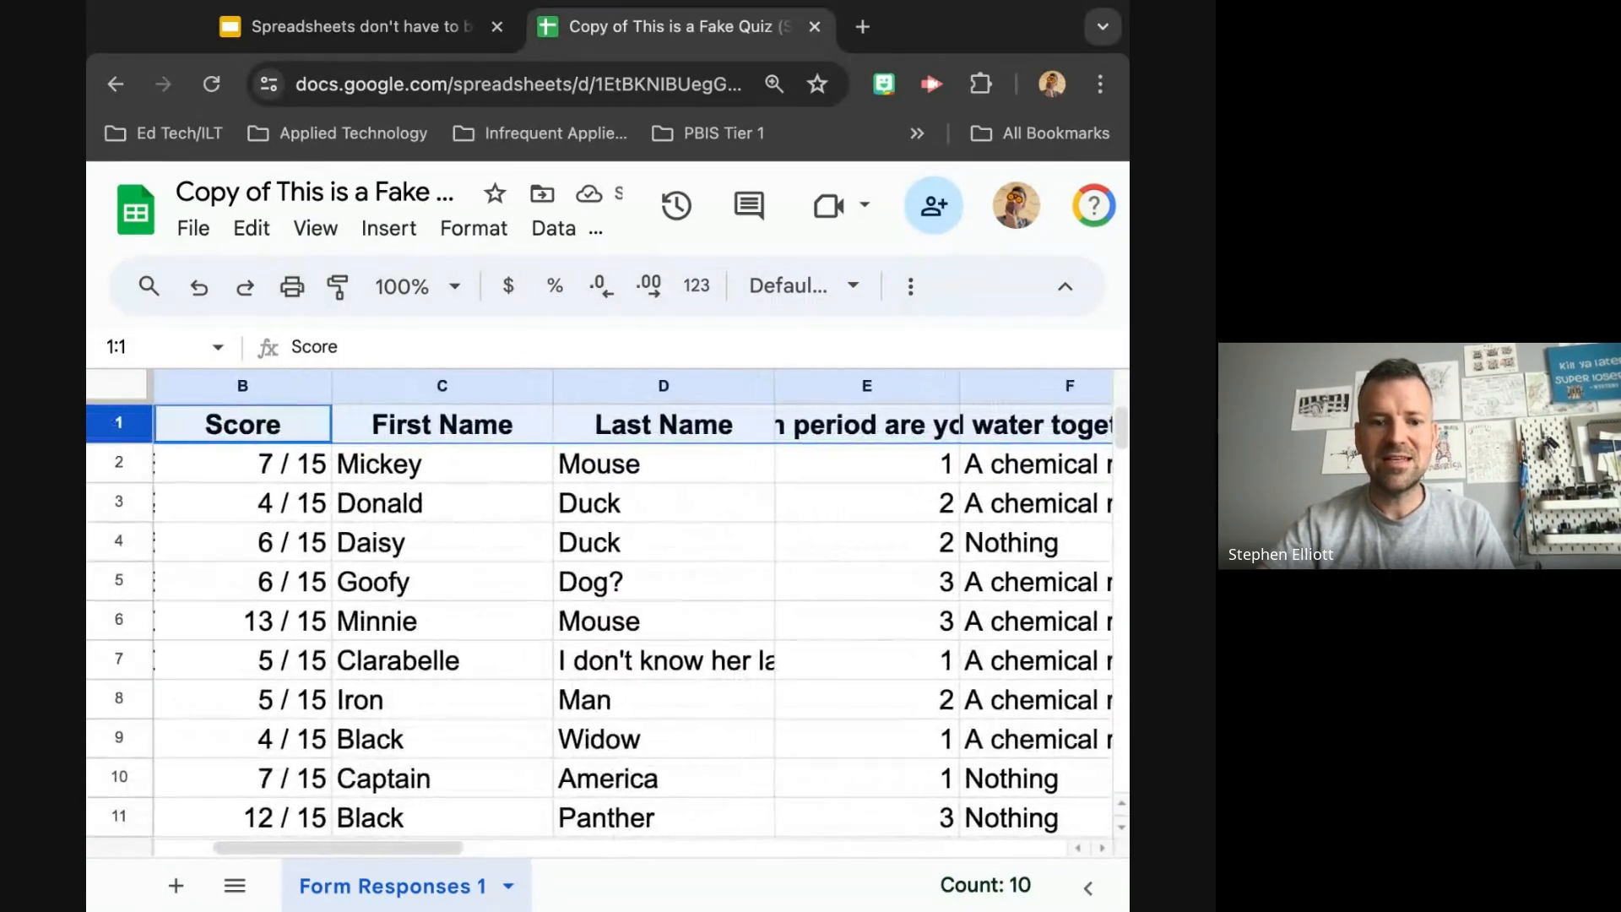
scroll(608, 604, down, 3)
scroll(608, 603, up, 3)
scroll(607, 603, down, 5)
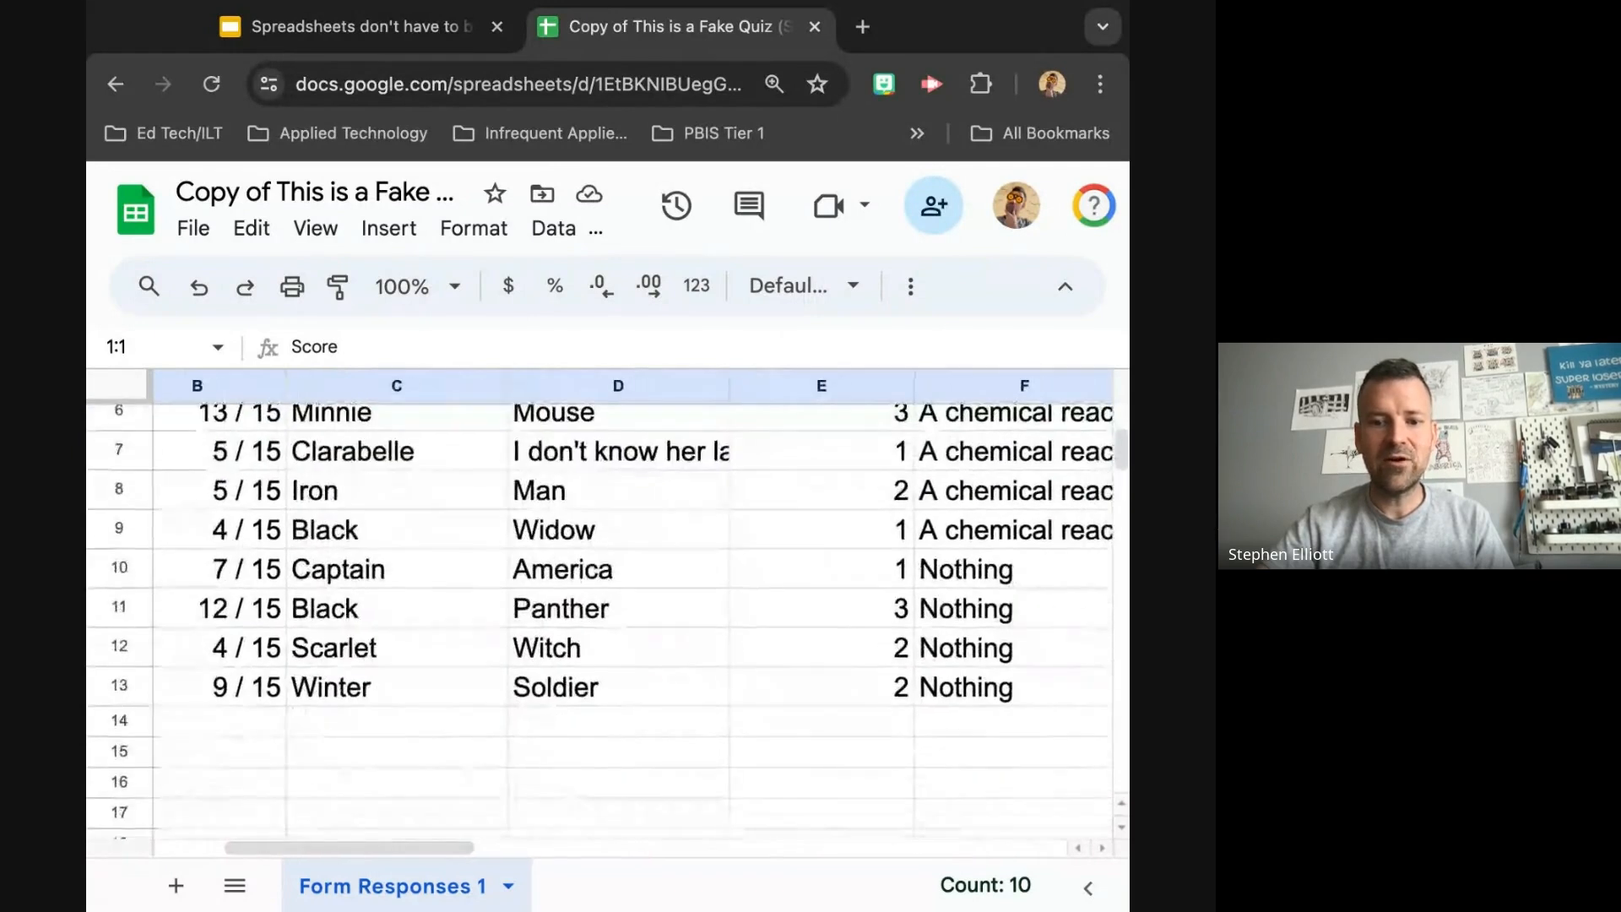
scroll(607, 604, up, 5)
- Freeze 1 row in the sheet again and check the header against the response rows
click(316, 230)
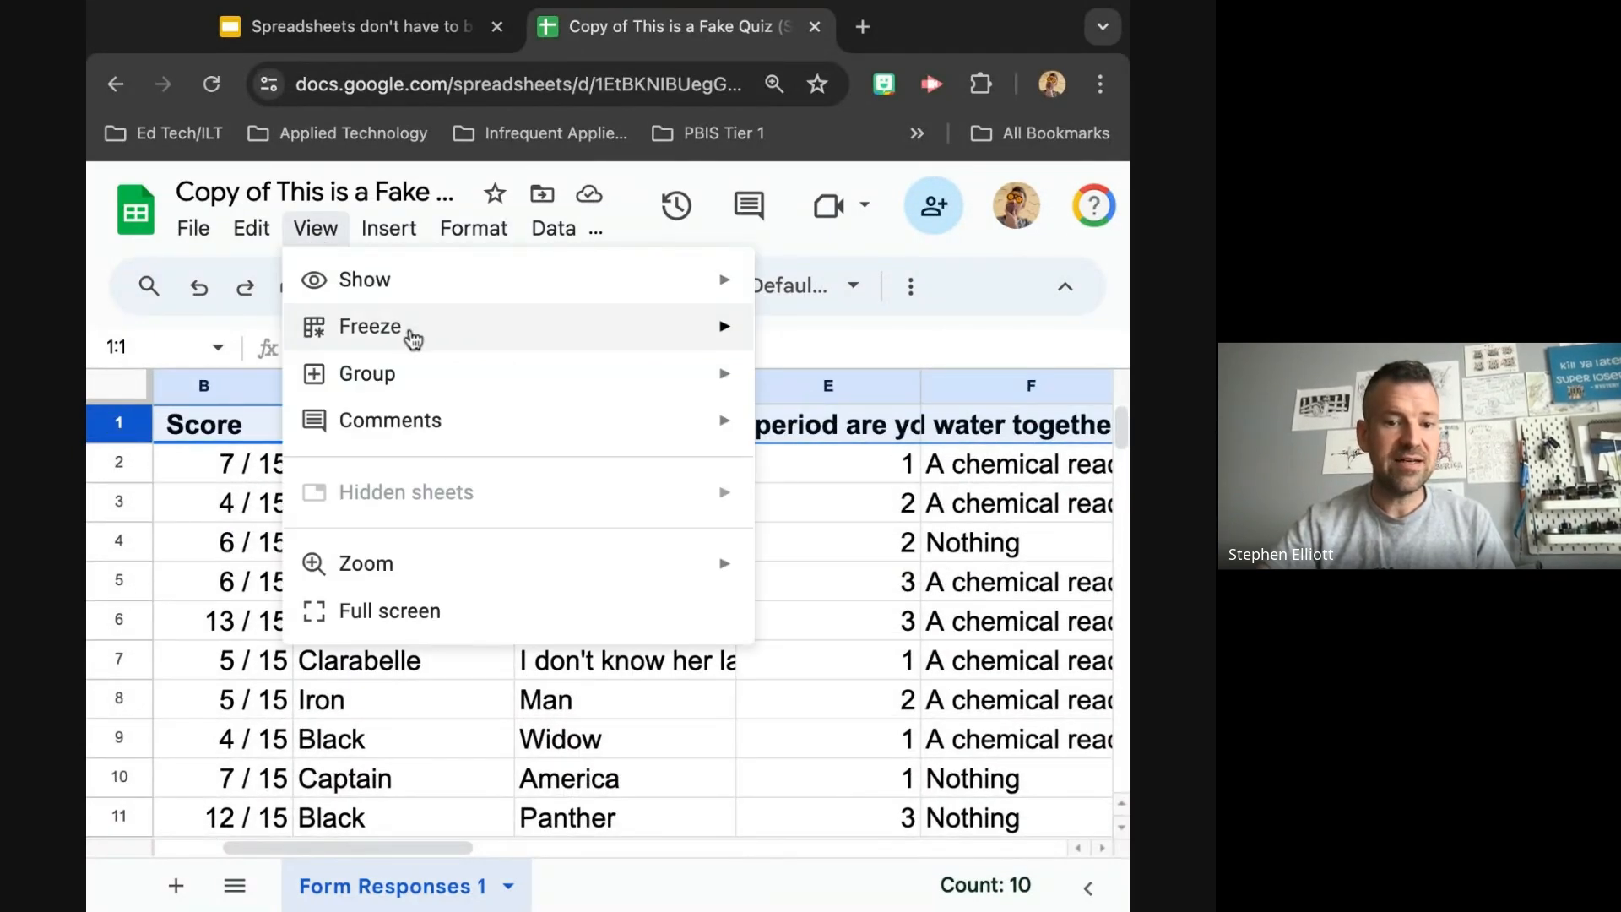
mouse_move(413, 332)
click(798, 373)
scroll(758, 599, down, 5)
scroll(757, 599, up, 4)
scroll(757, 601, down, 5)
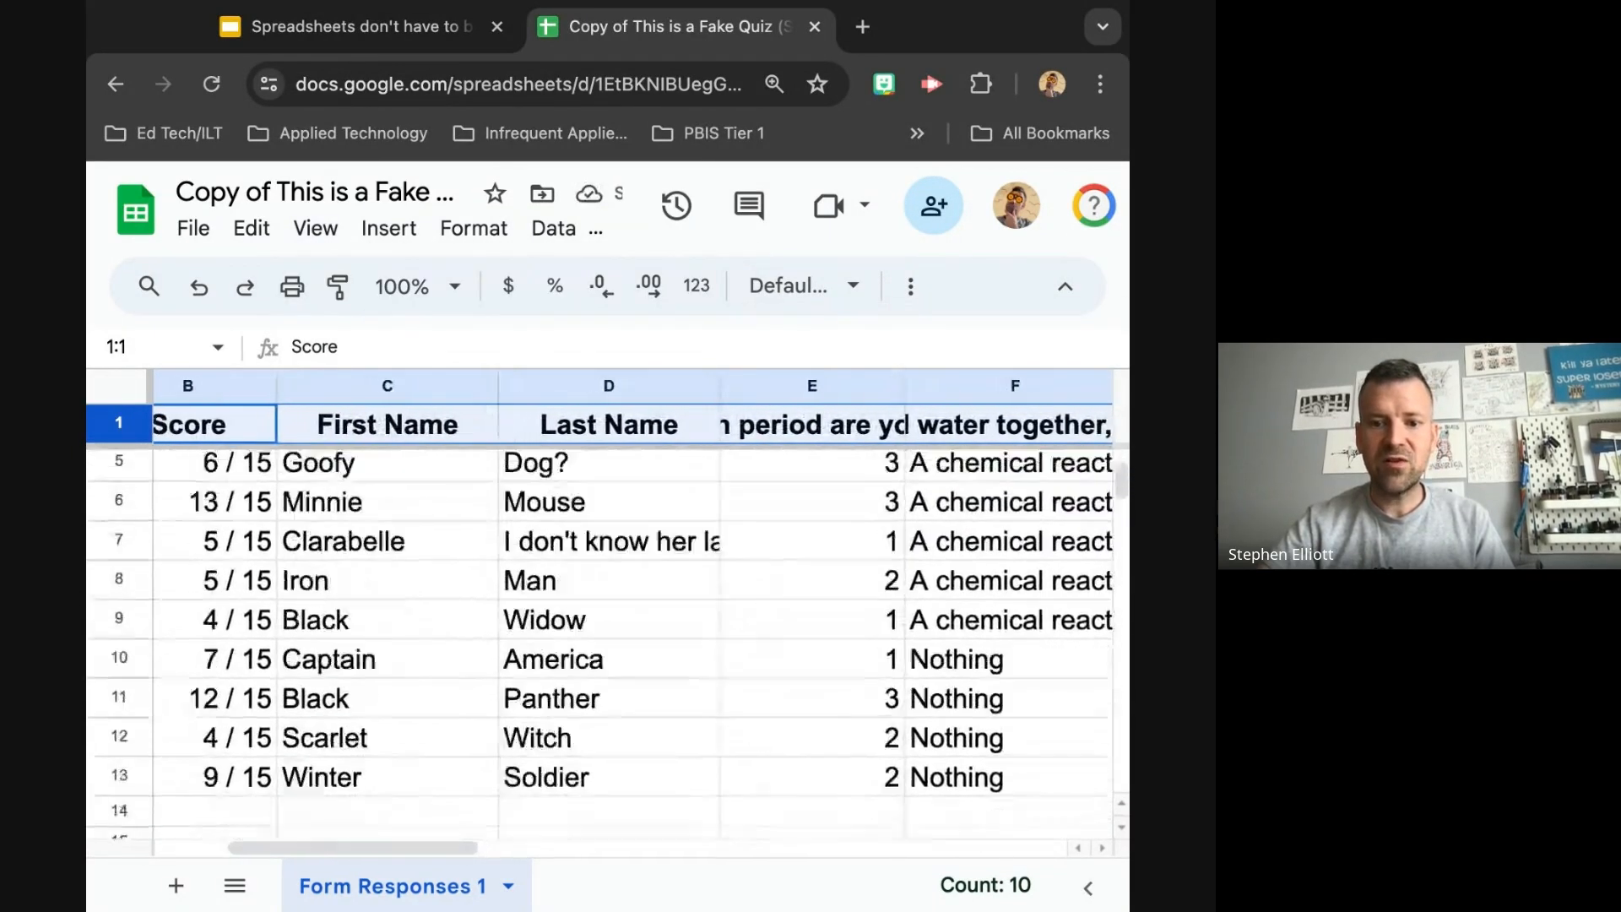
scroll(758, 601, up, 5)
scroll(757, 601, down, 1)
scroll(757, 601, down, 5)
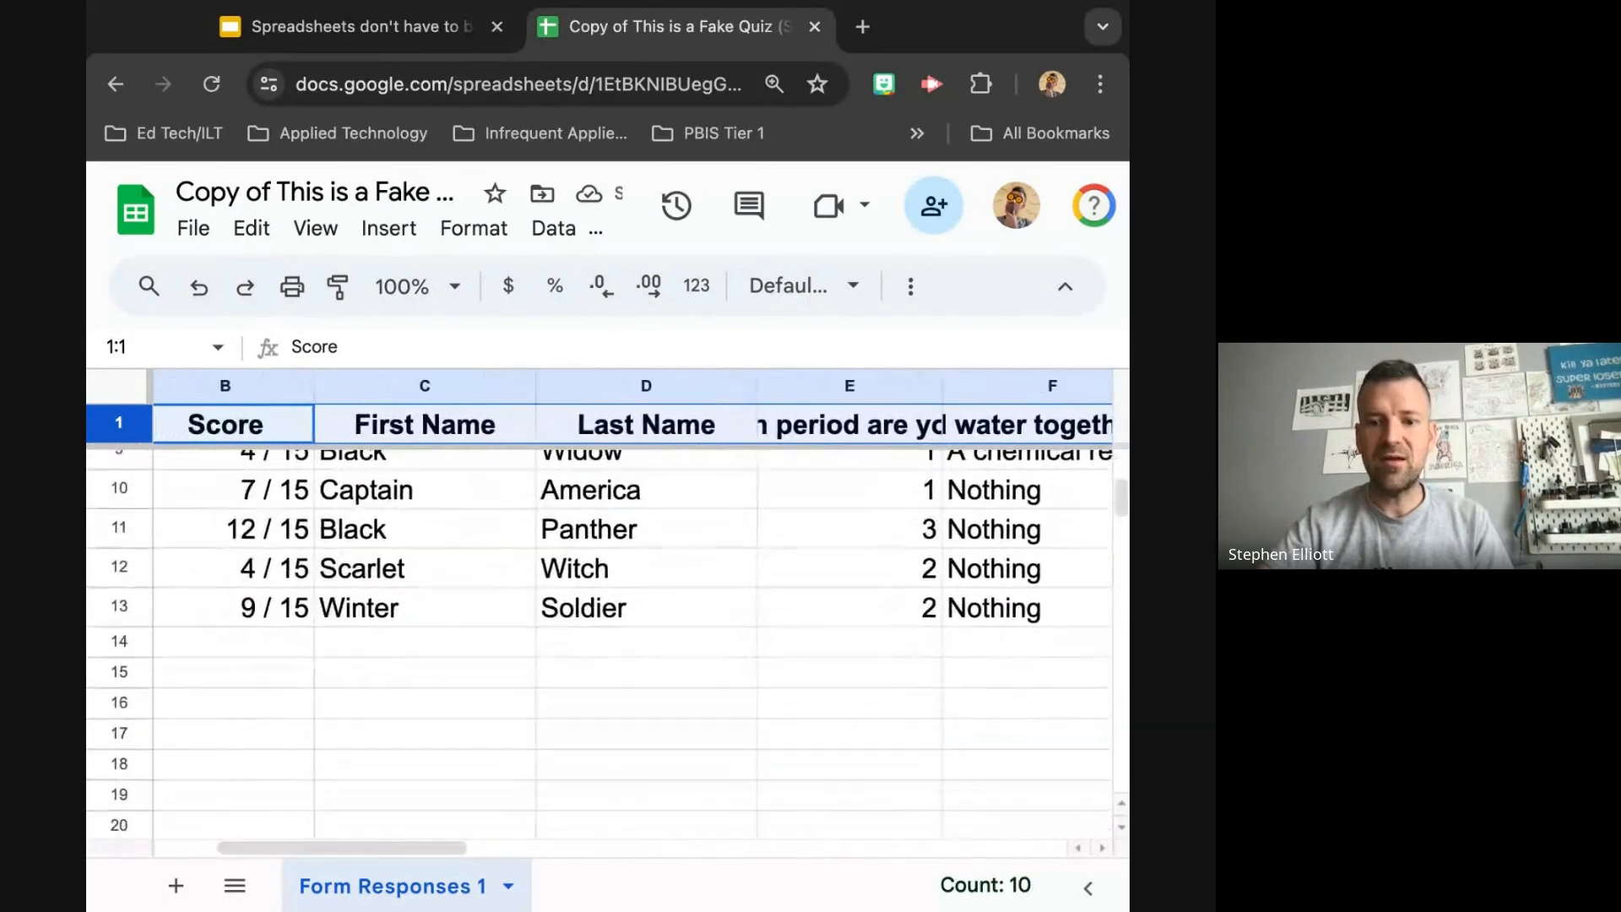
scroll(757, 601, left, 1)
scroll(757, 601, up, 2)
scroll(825, 614, up, 3)
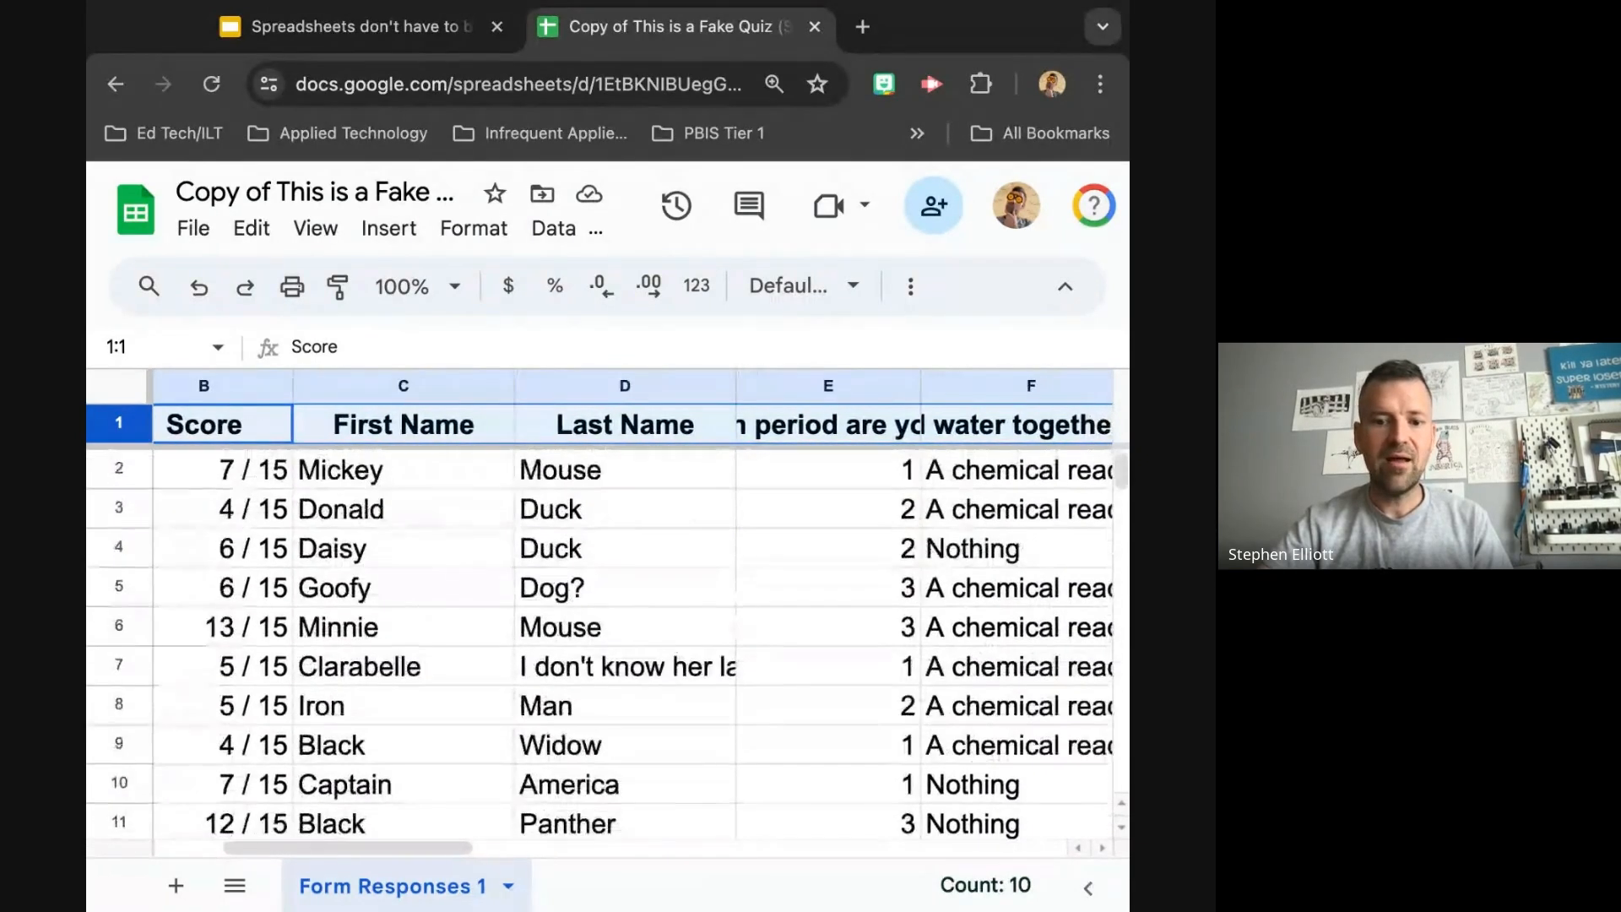
- Examine the response columns from the timestamps and scores across to the quiz question answers
scroll(825, 614, right, 1)
scroll(825, 615, left, 2)
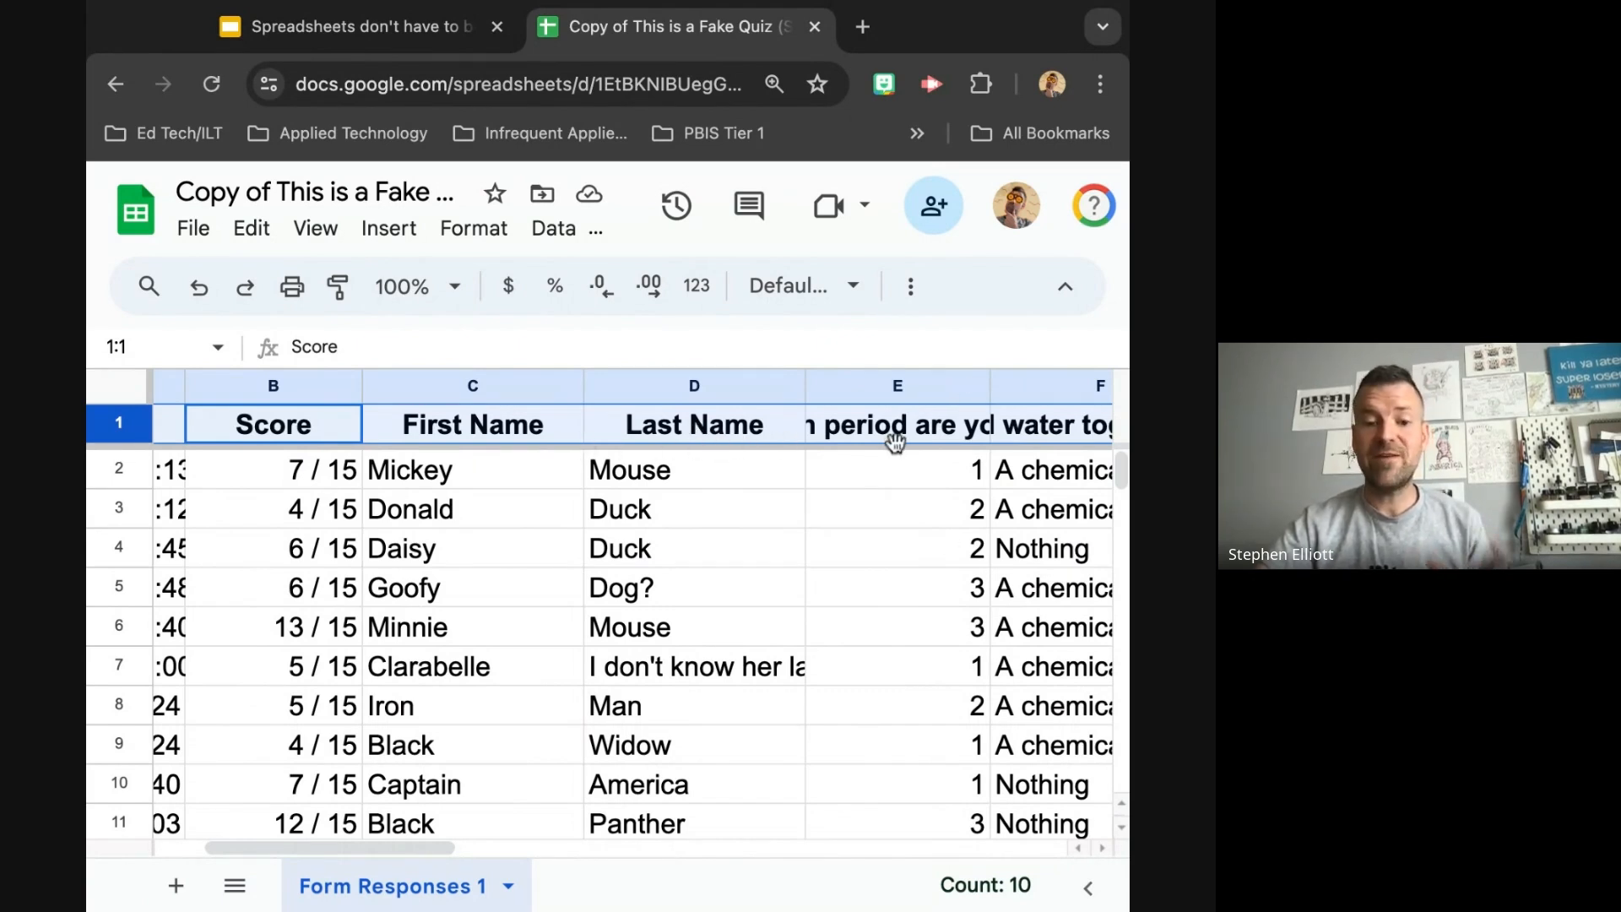
scroll(895, 440, left, 1)
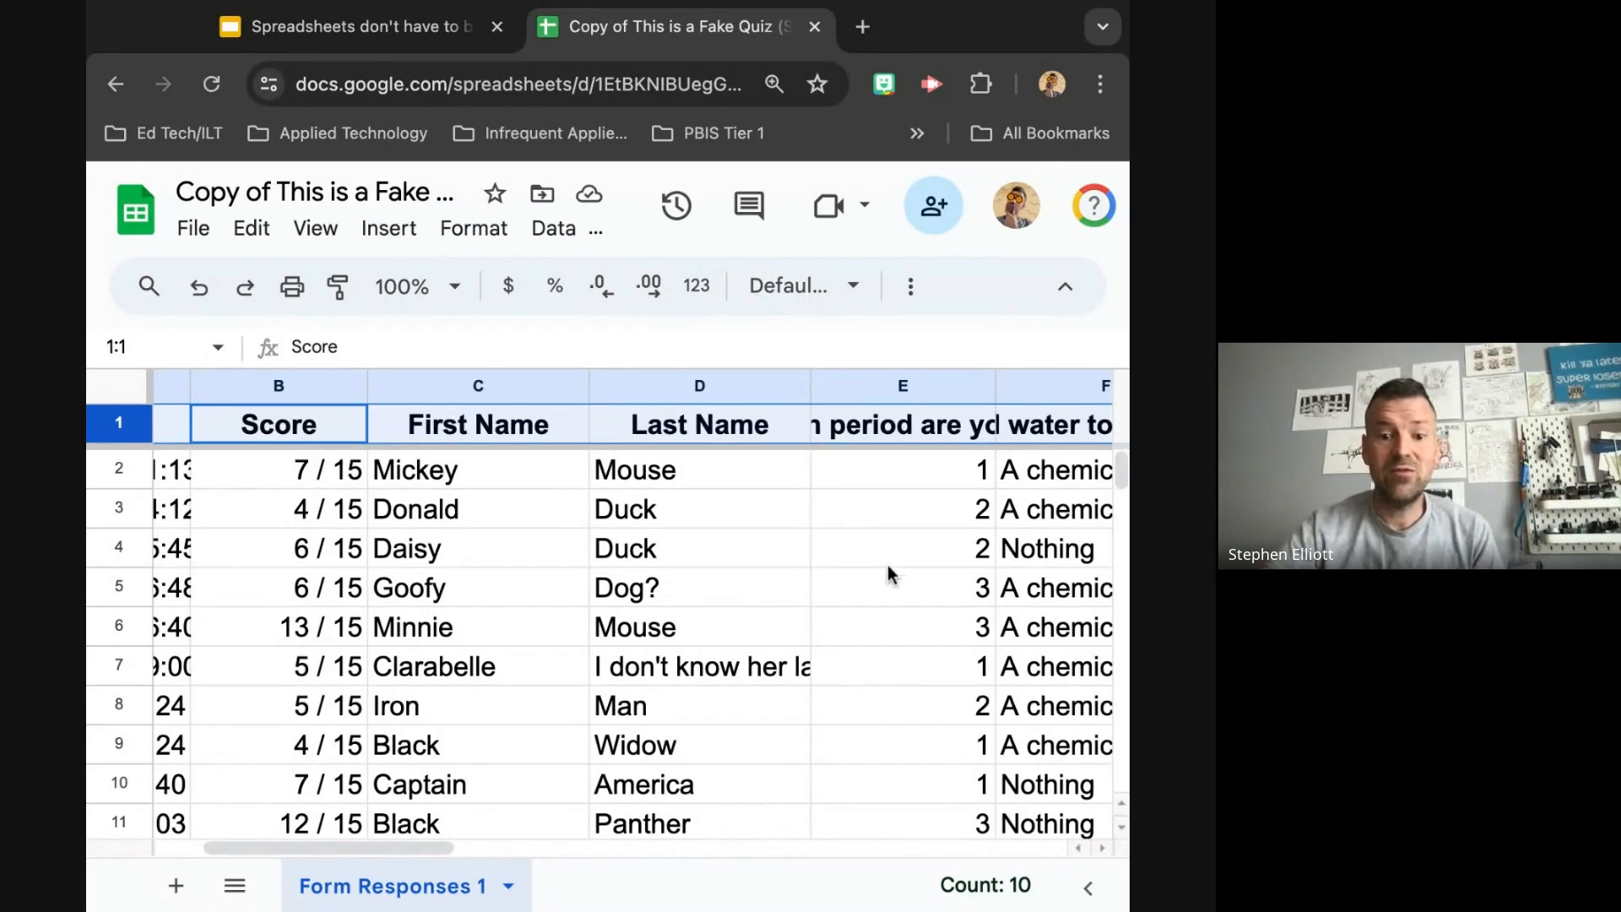
scroll(574, 517, left, 2)
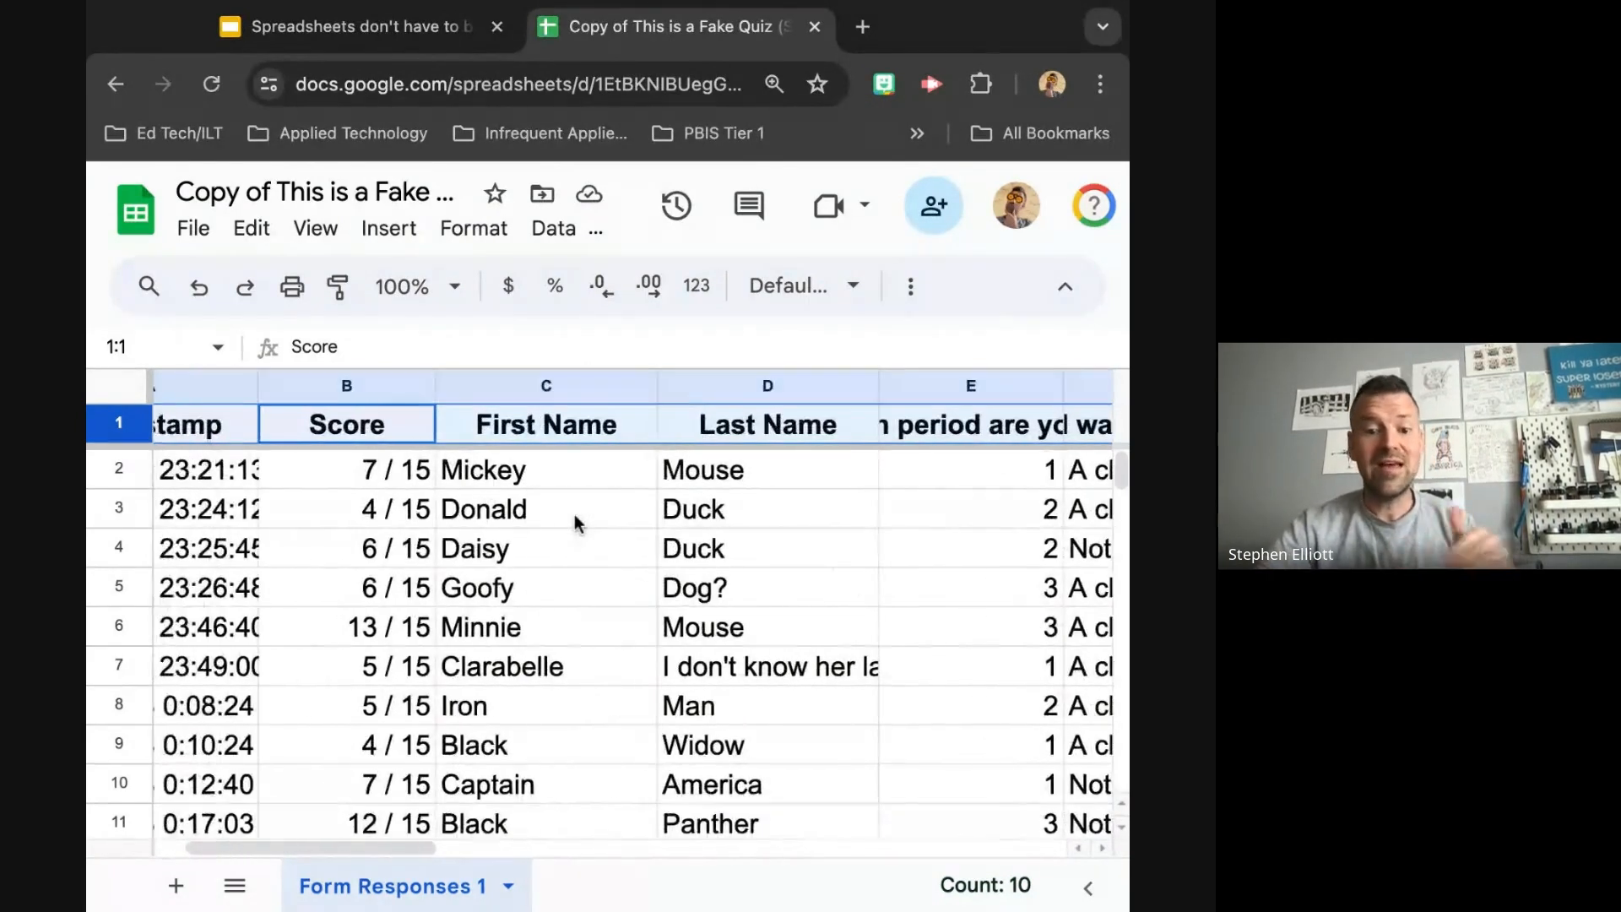
scroll(574, 517, right, 4)
scroll(574, 514, right, 3)
scroll(574, 514, right, 1)
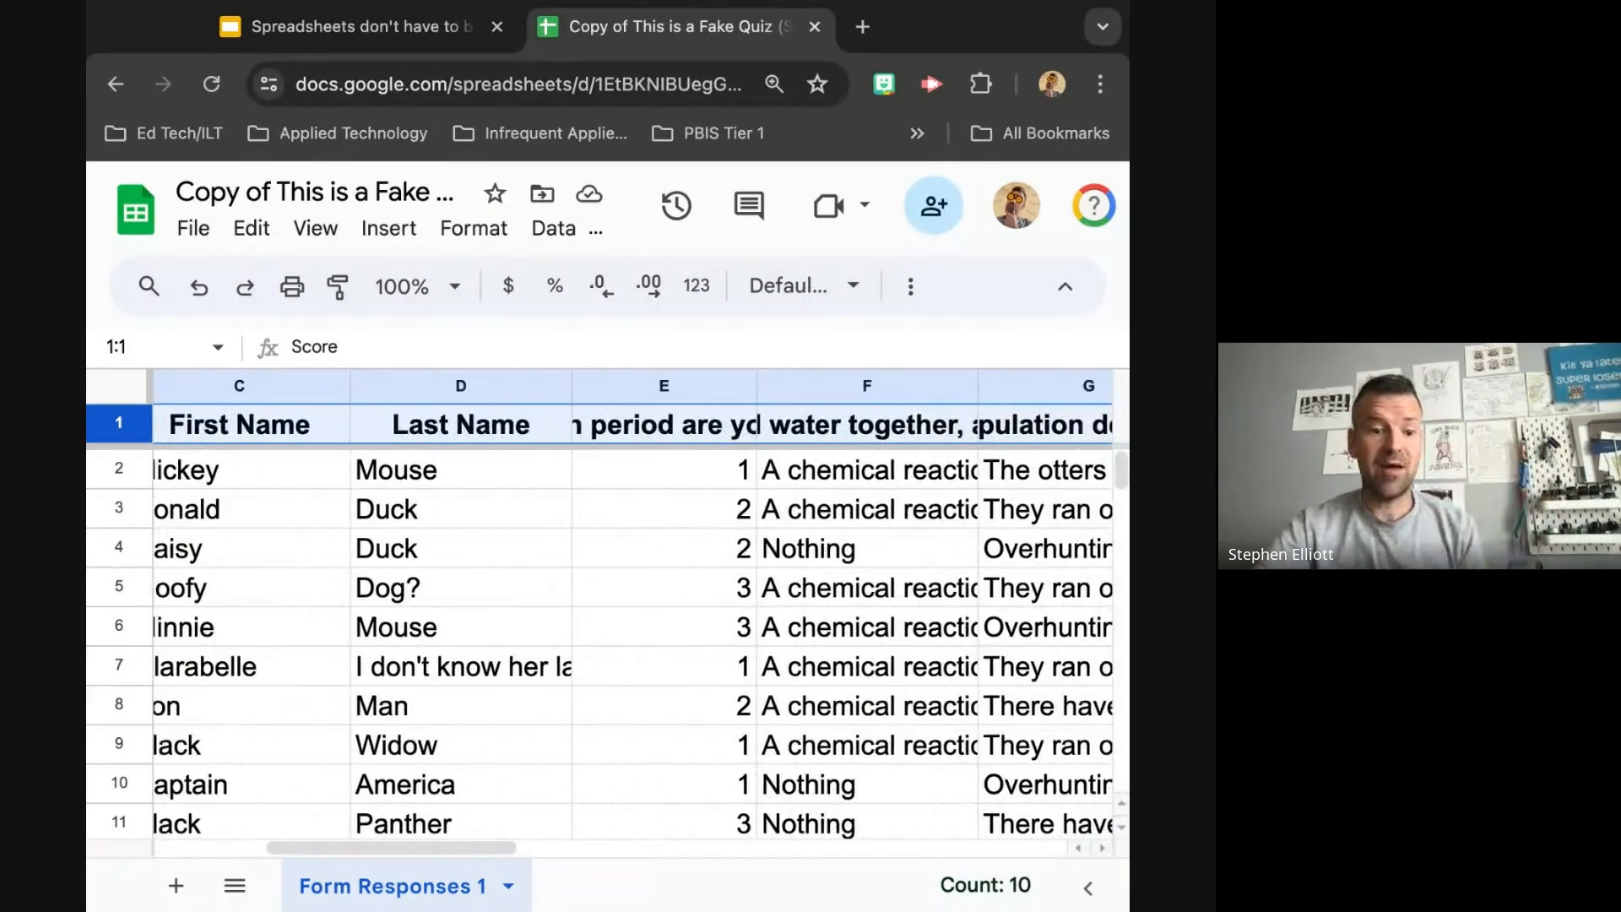
scroll(306, 420, left, 4)
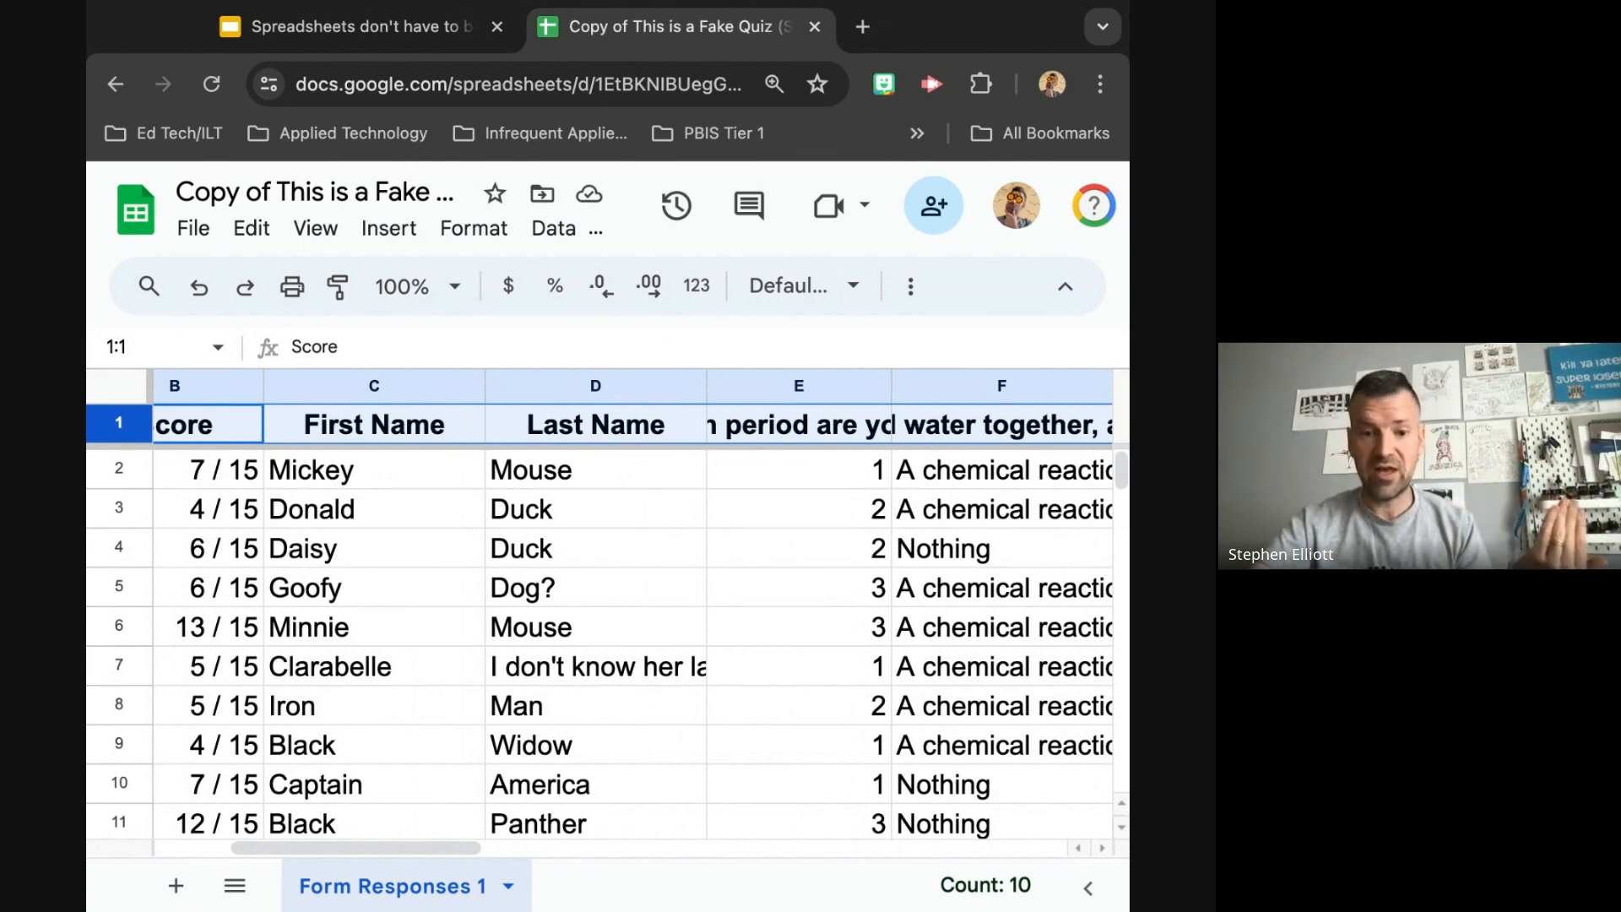
- Sort the sheet A to Z by column E, "Which period are you in?", and review the reordered responses
scroll(811, 651, right, 5)
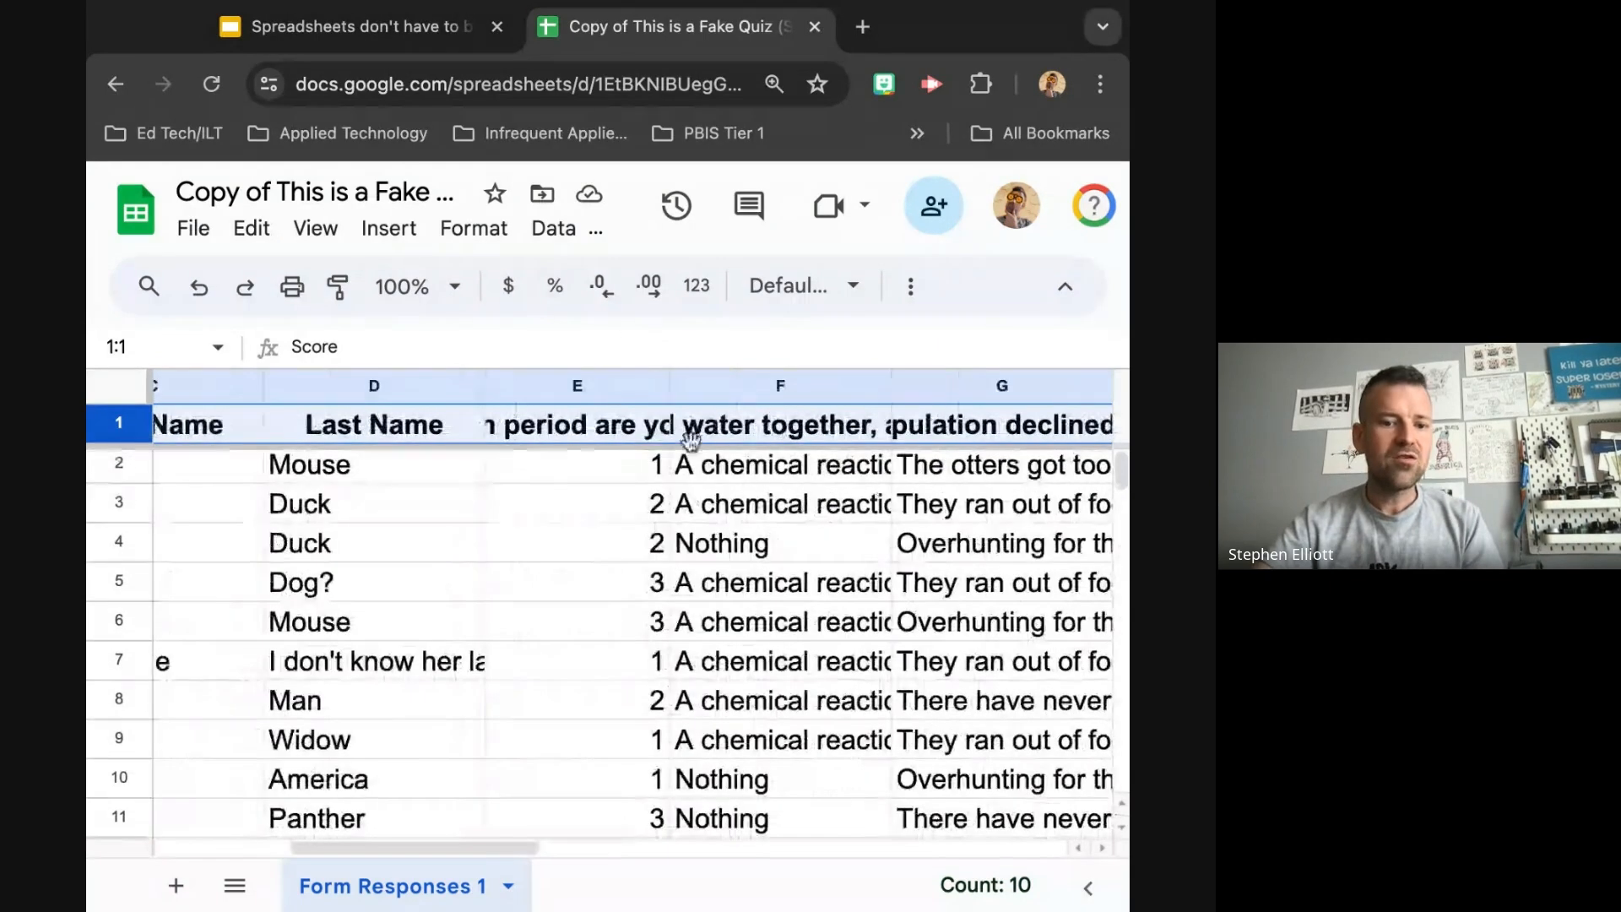
right_click(652, 391)
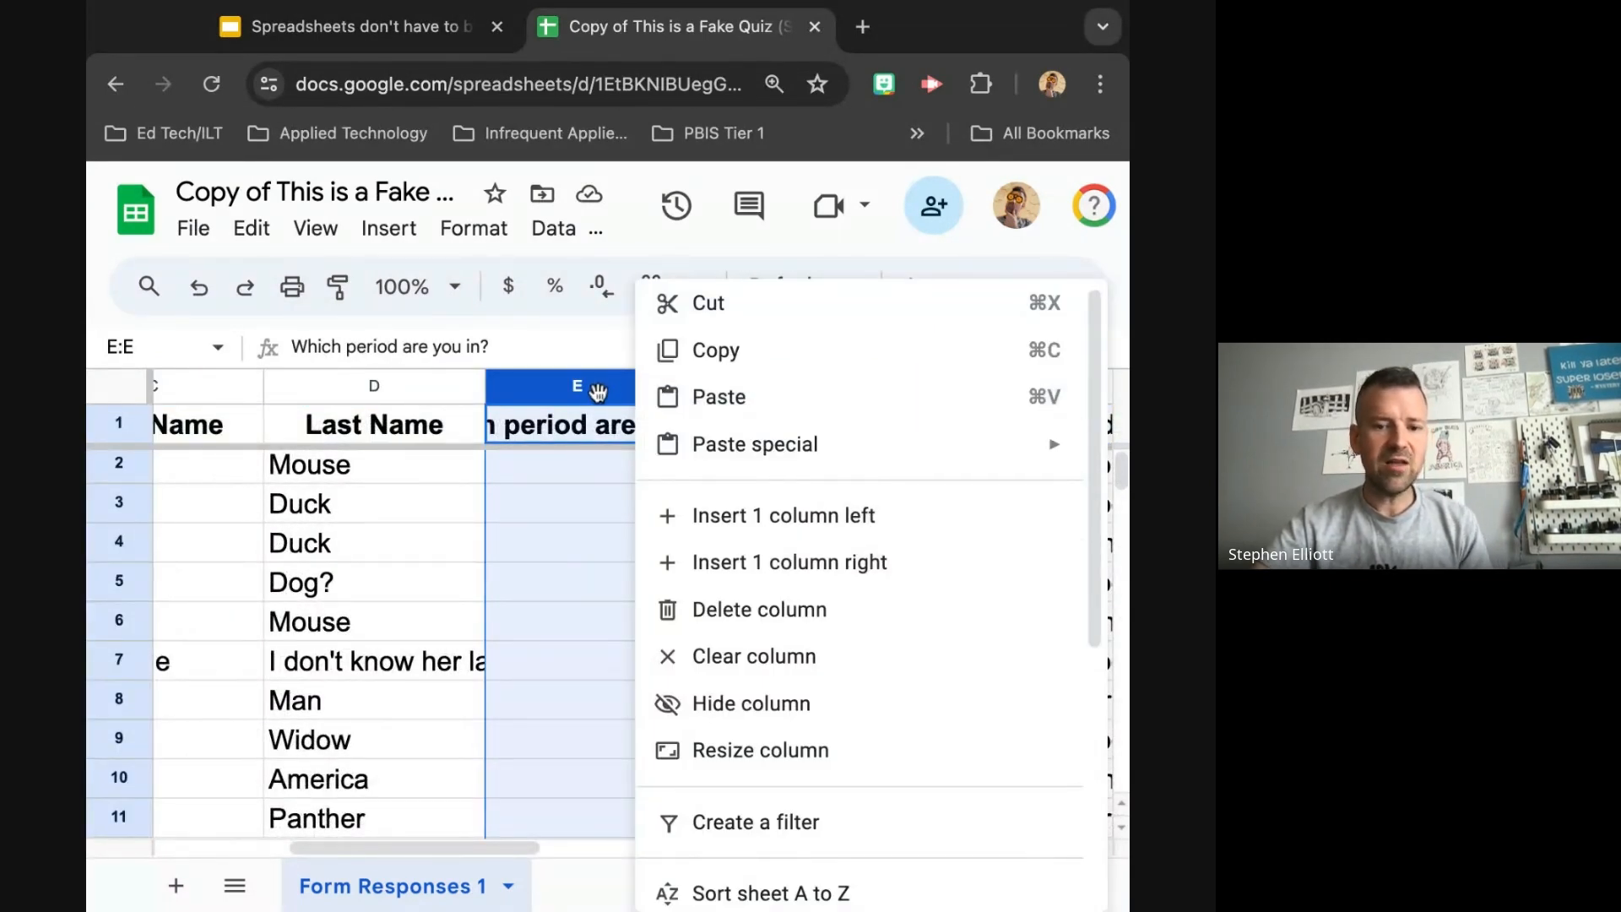
scroll(870, 695, down, 2)
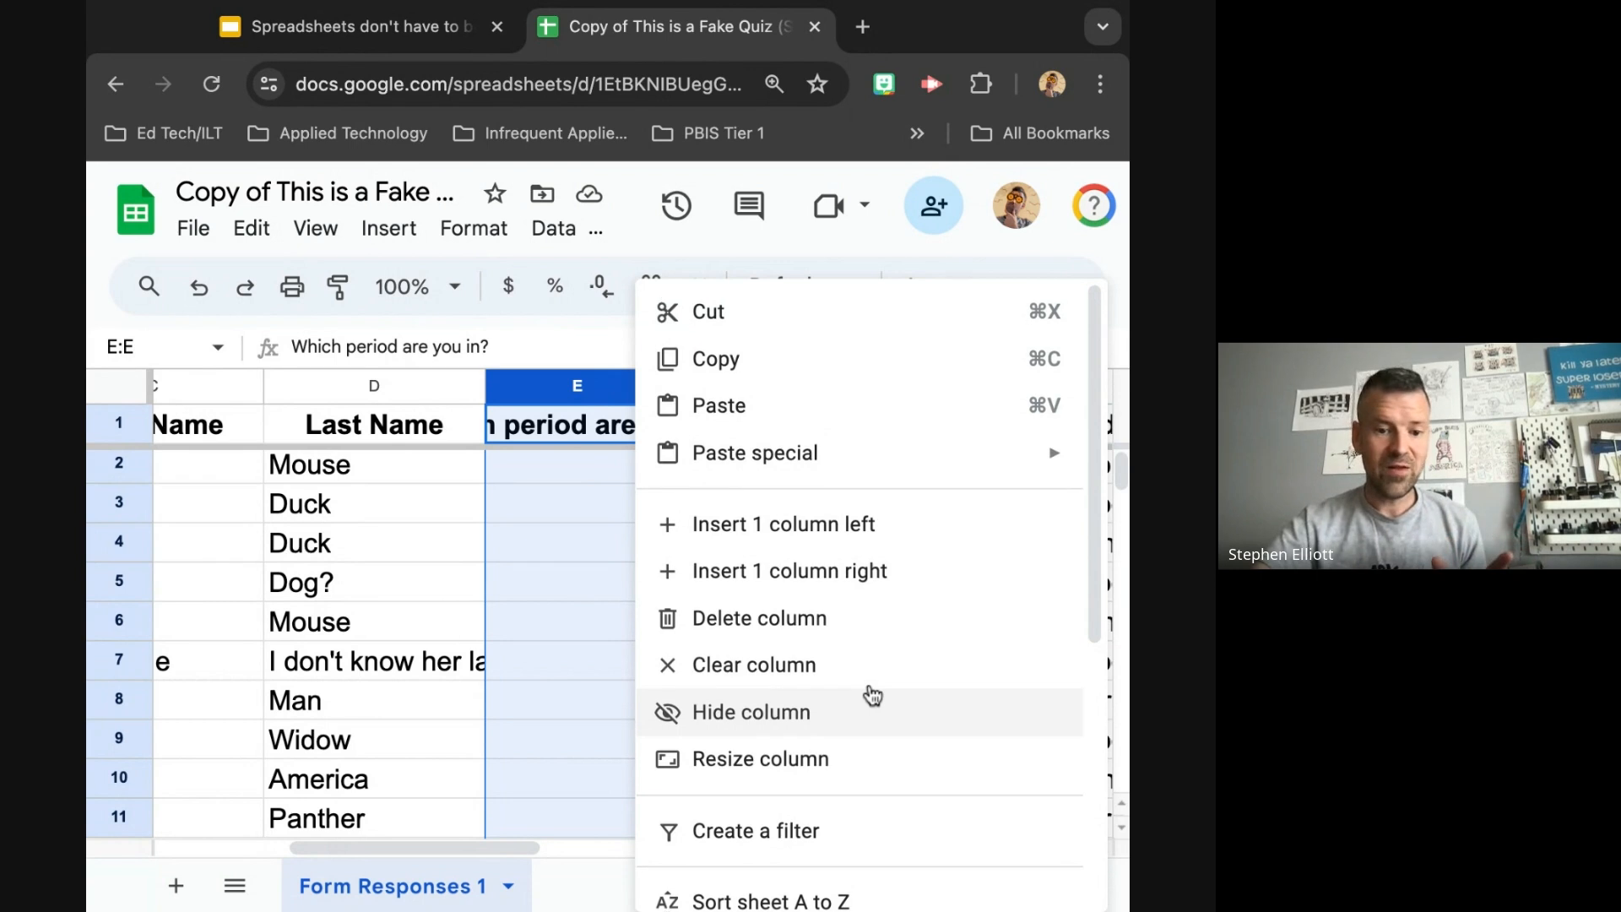
scroll(872, 695, down, 5)
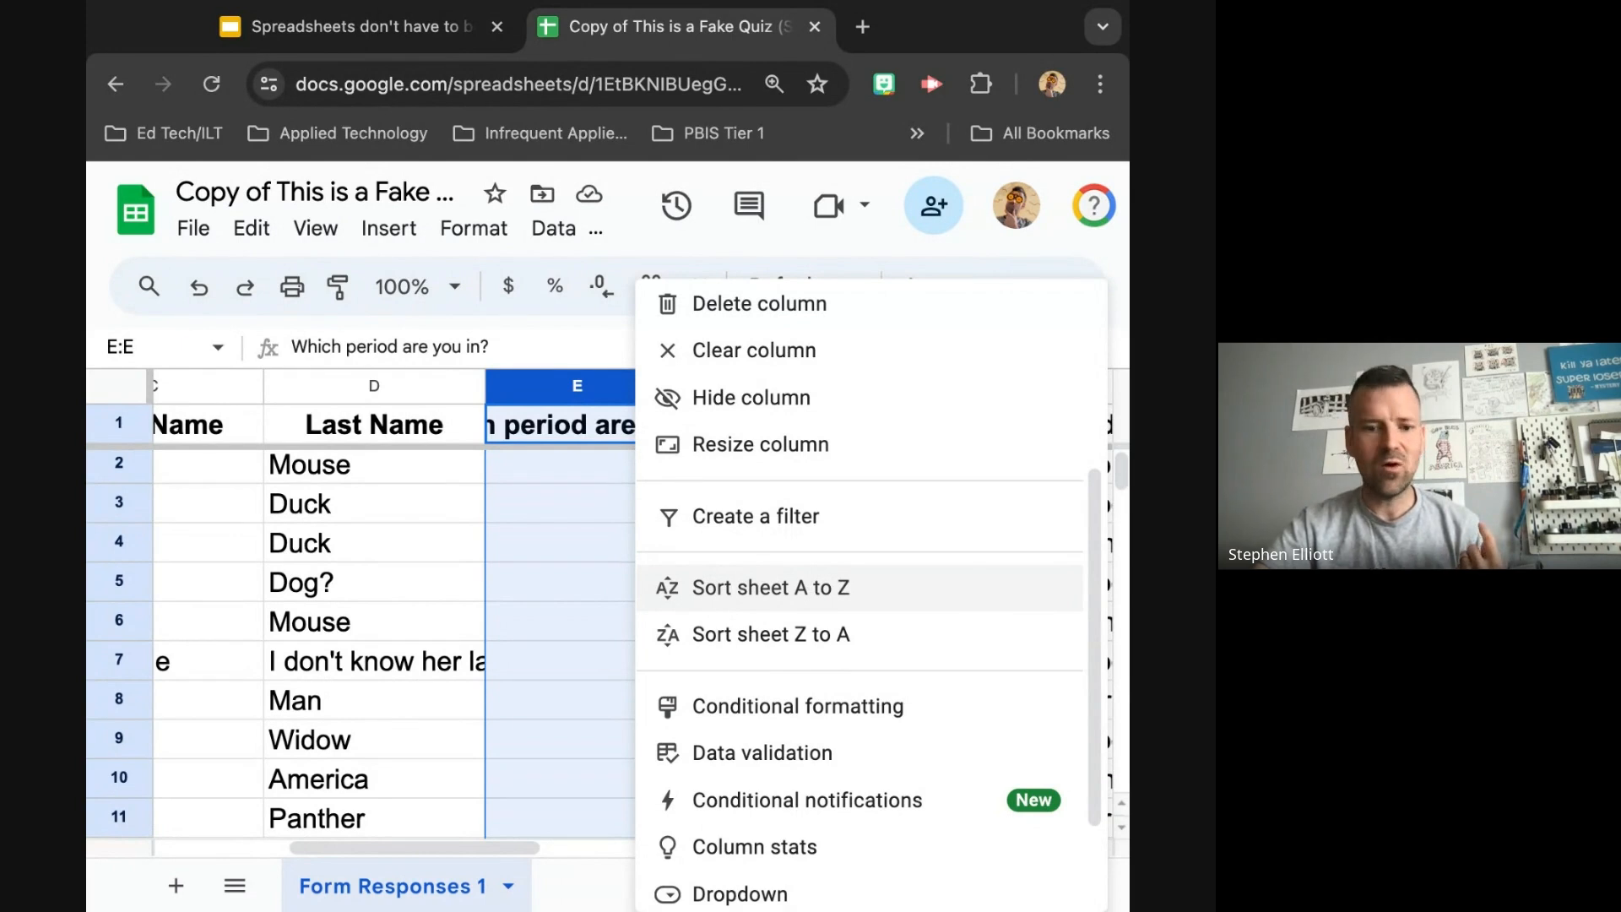
click(770, 588)
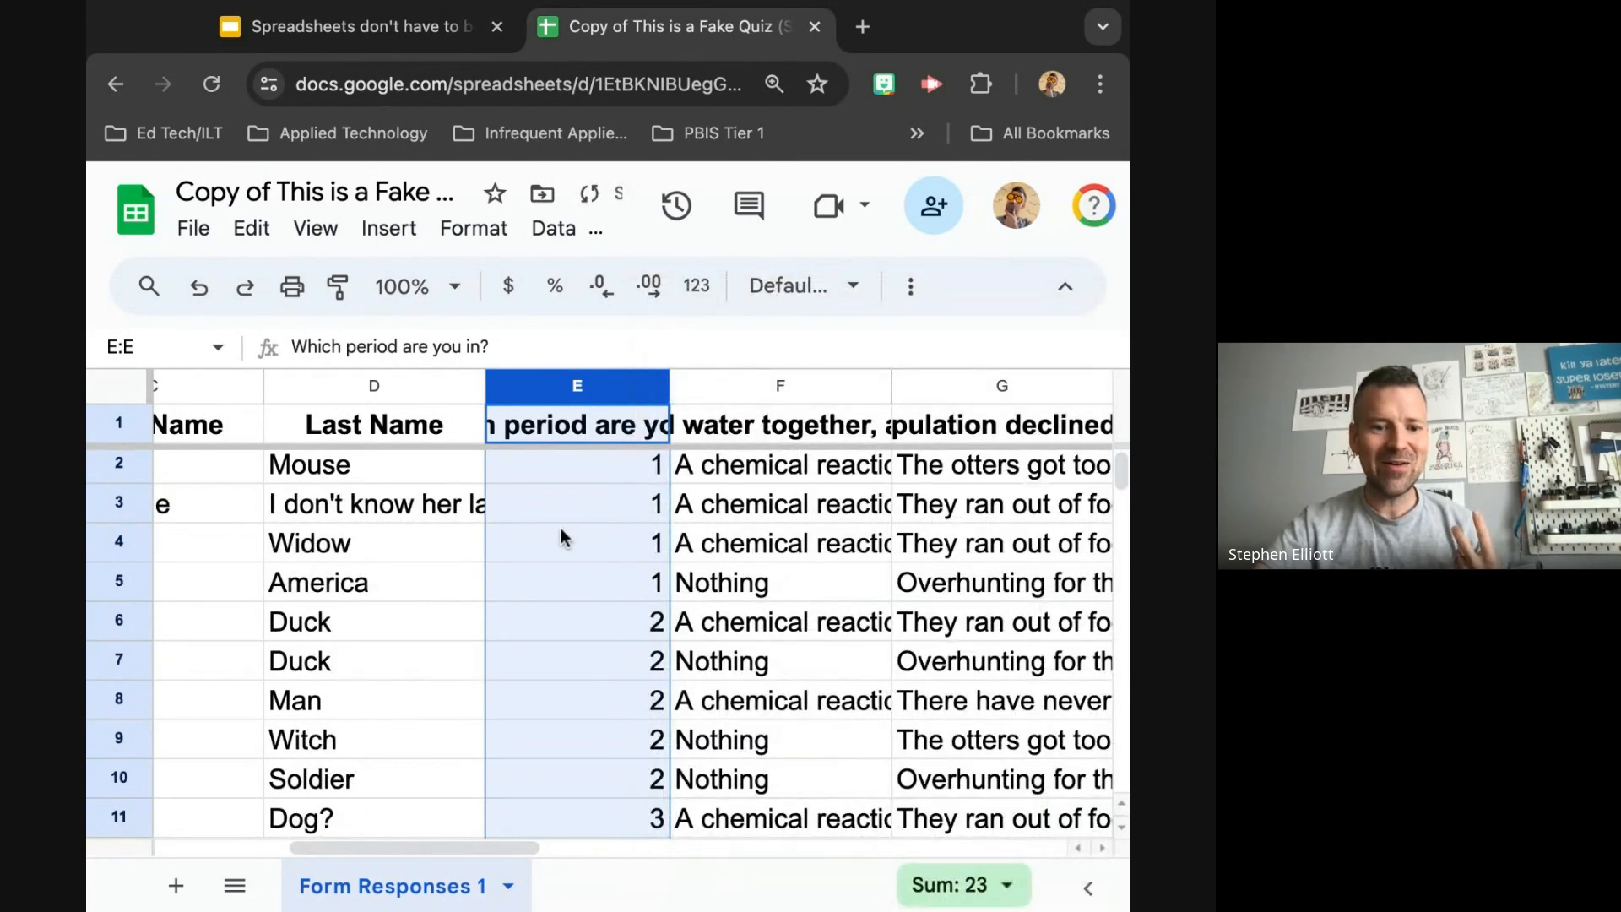
scroll(562, 500, down, 3)
scroll(562, 500, down, 3)
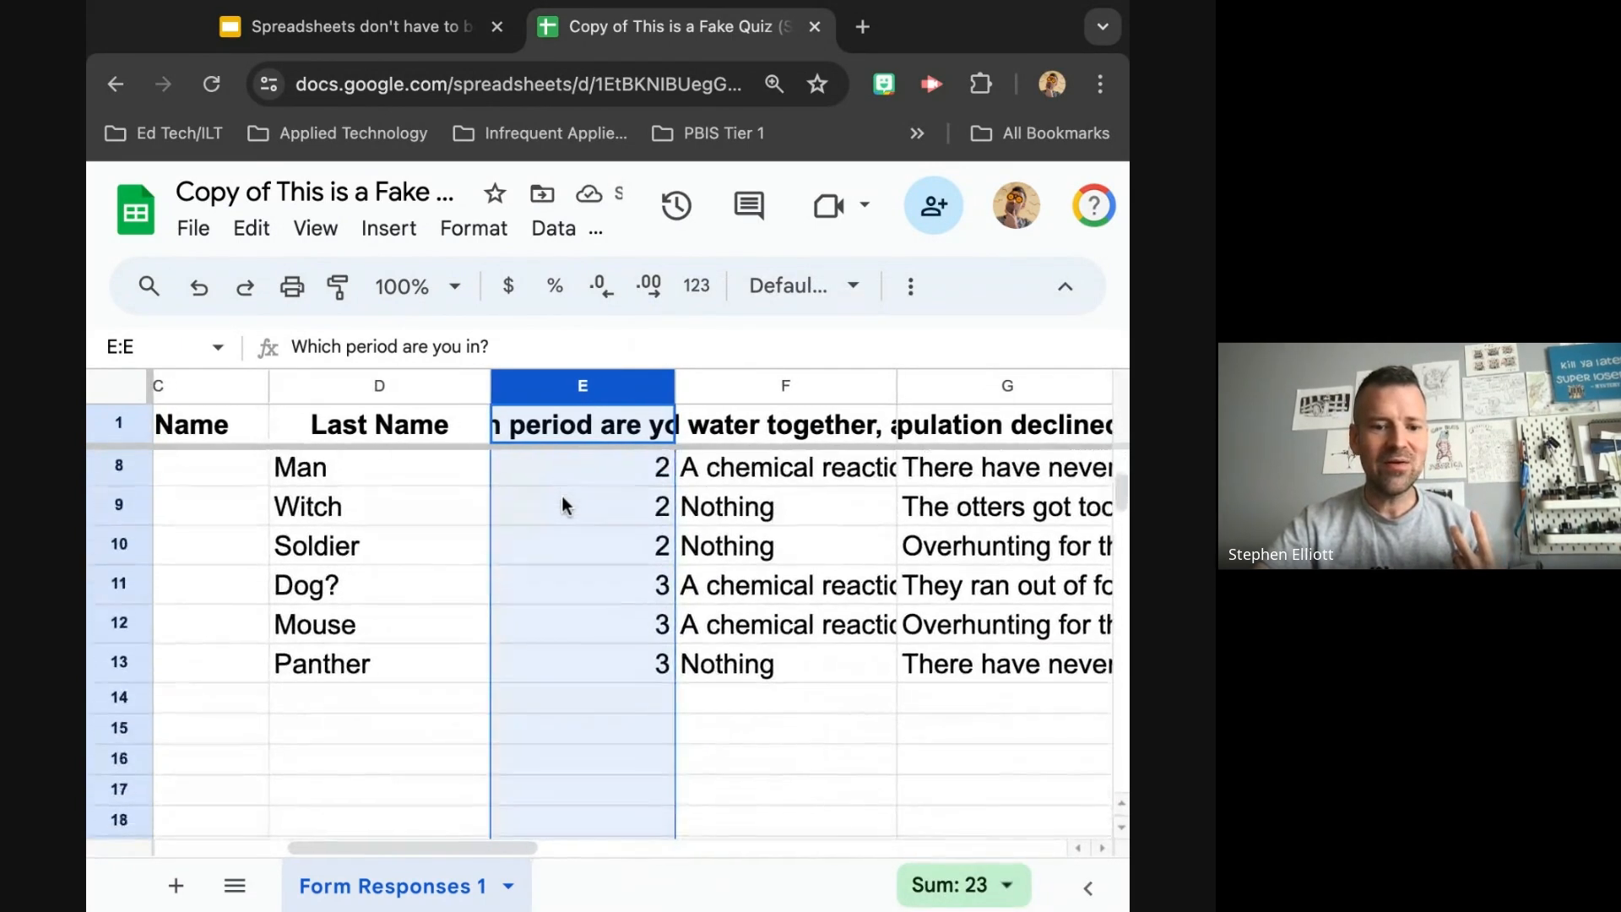
scroll(572, 626, up, 5)
scroll(572, 626, down, 2)
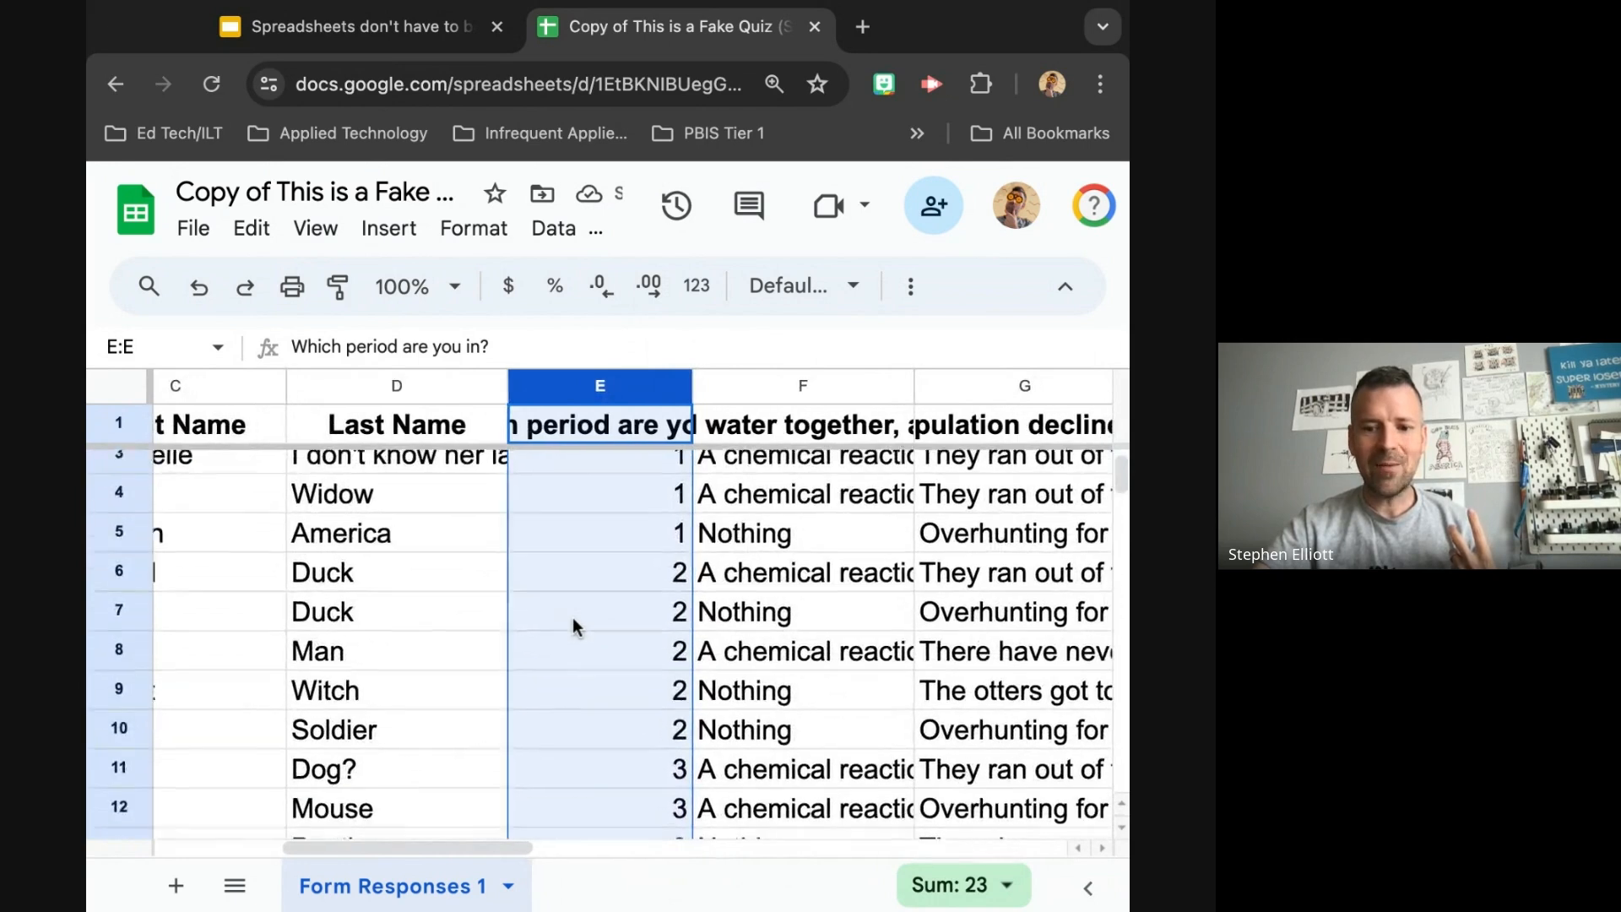
scroll(572, 627, up, 2)
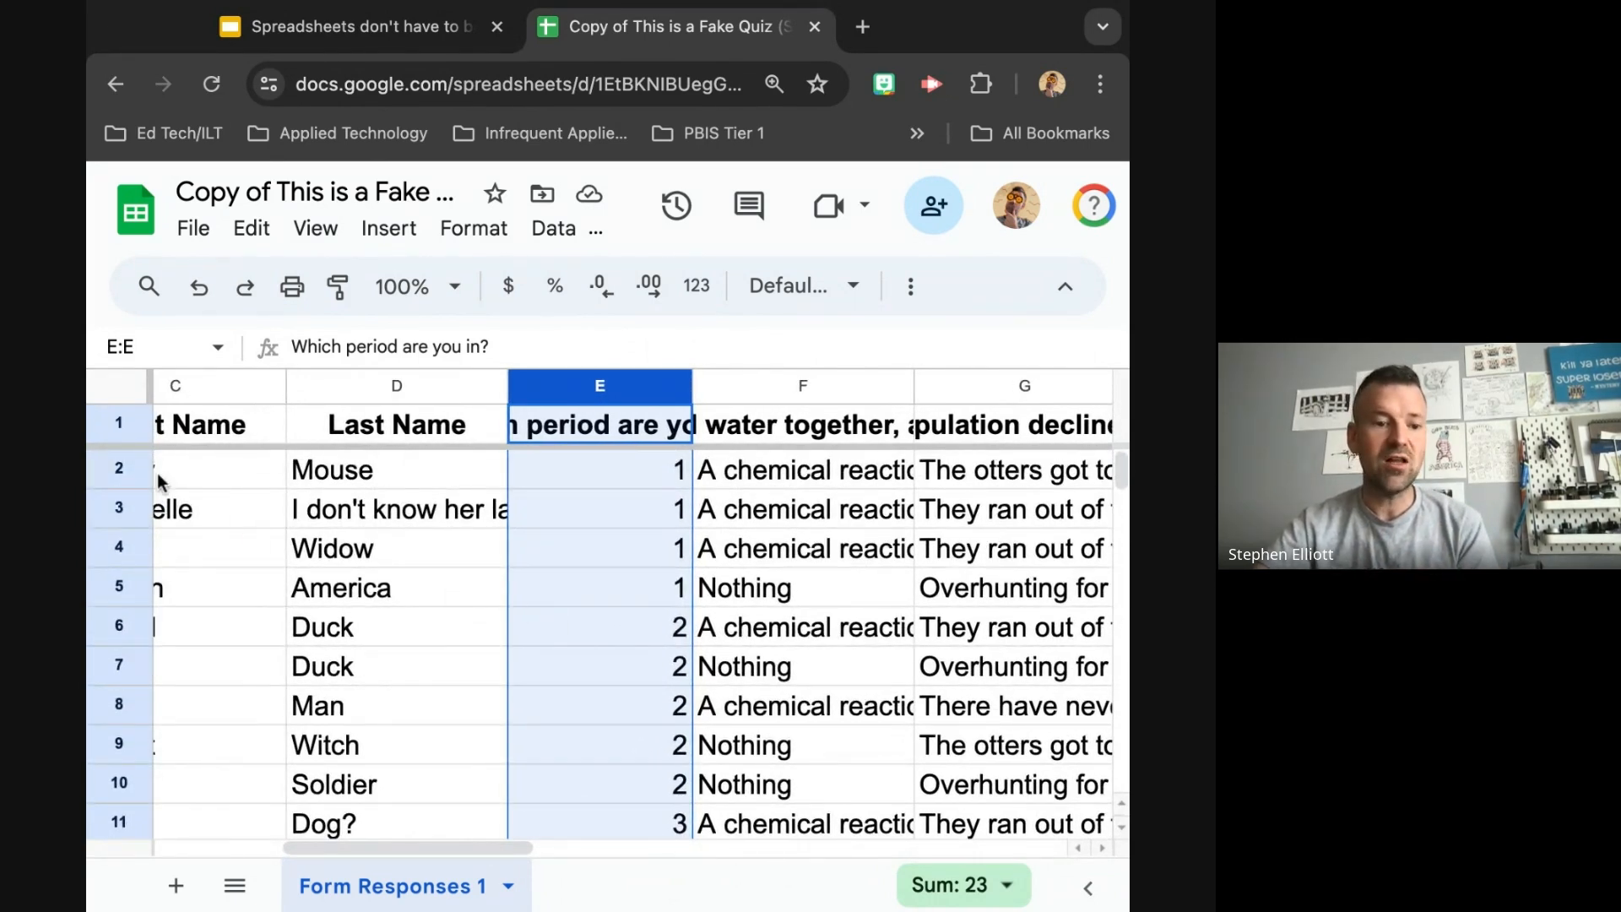
- Select rows 1 to 3, view the freeze options for that selection, and close them without applying any
click(119, 424)
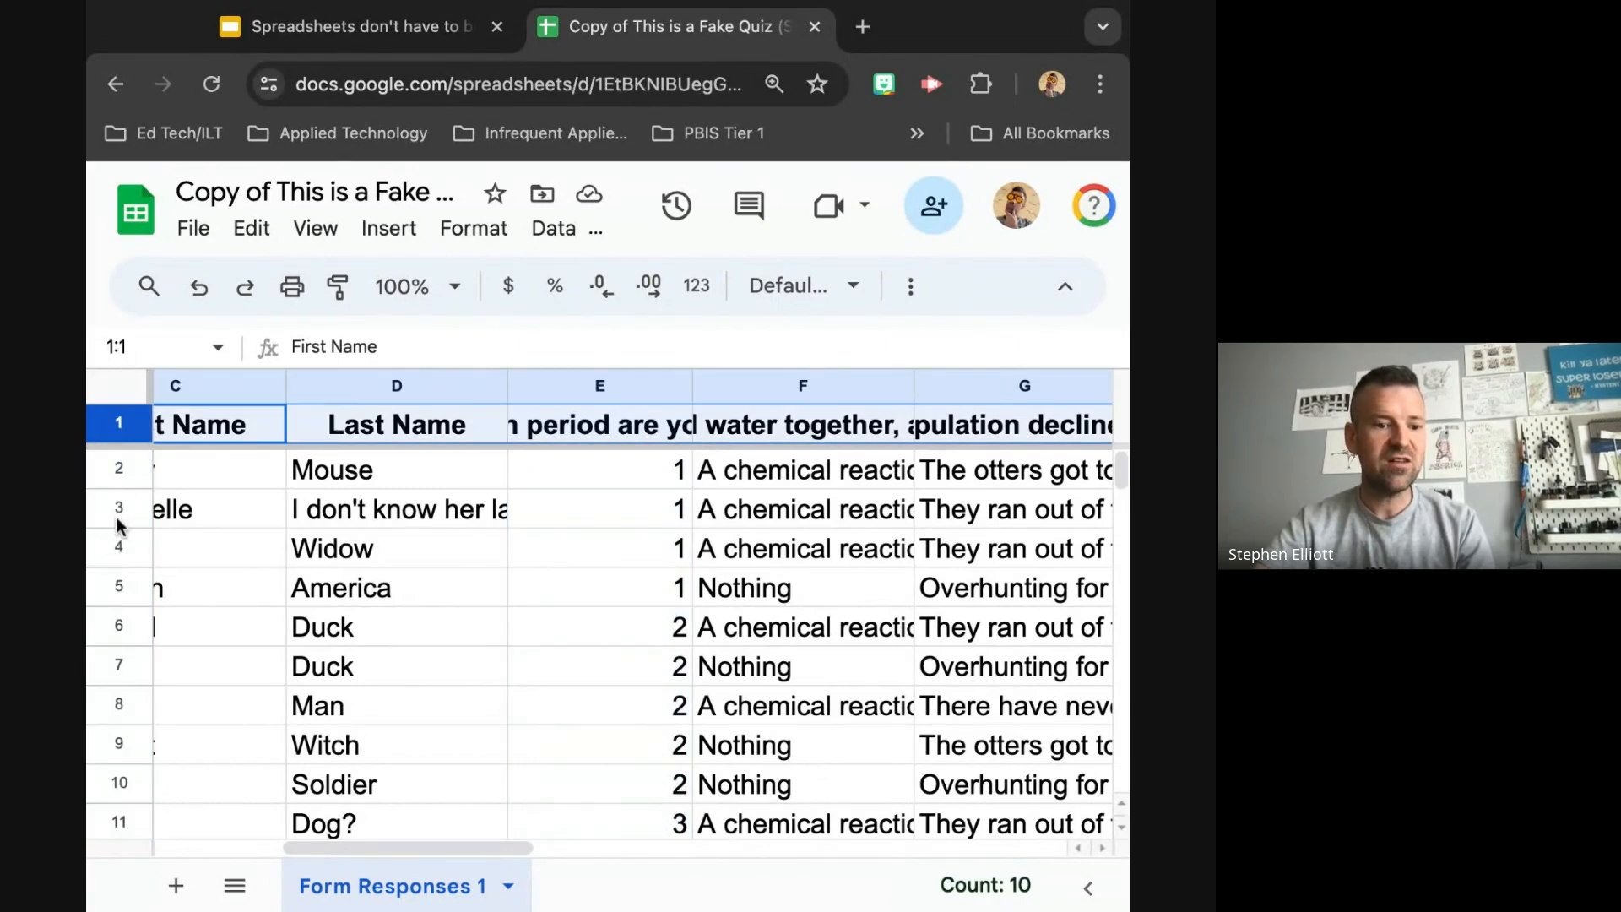
shift+click(118, 507)
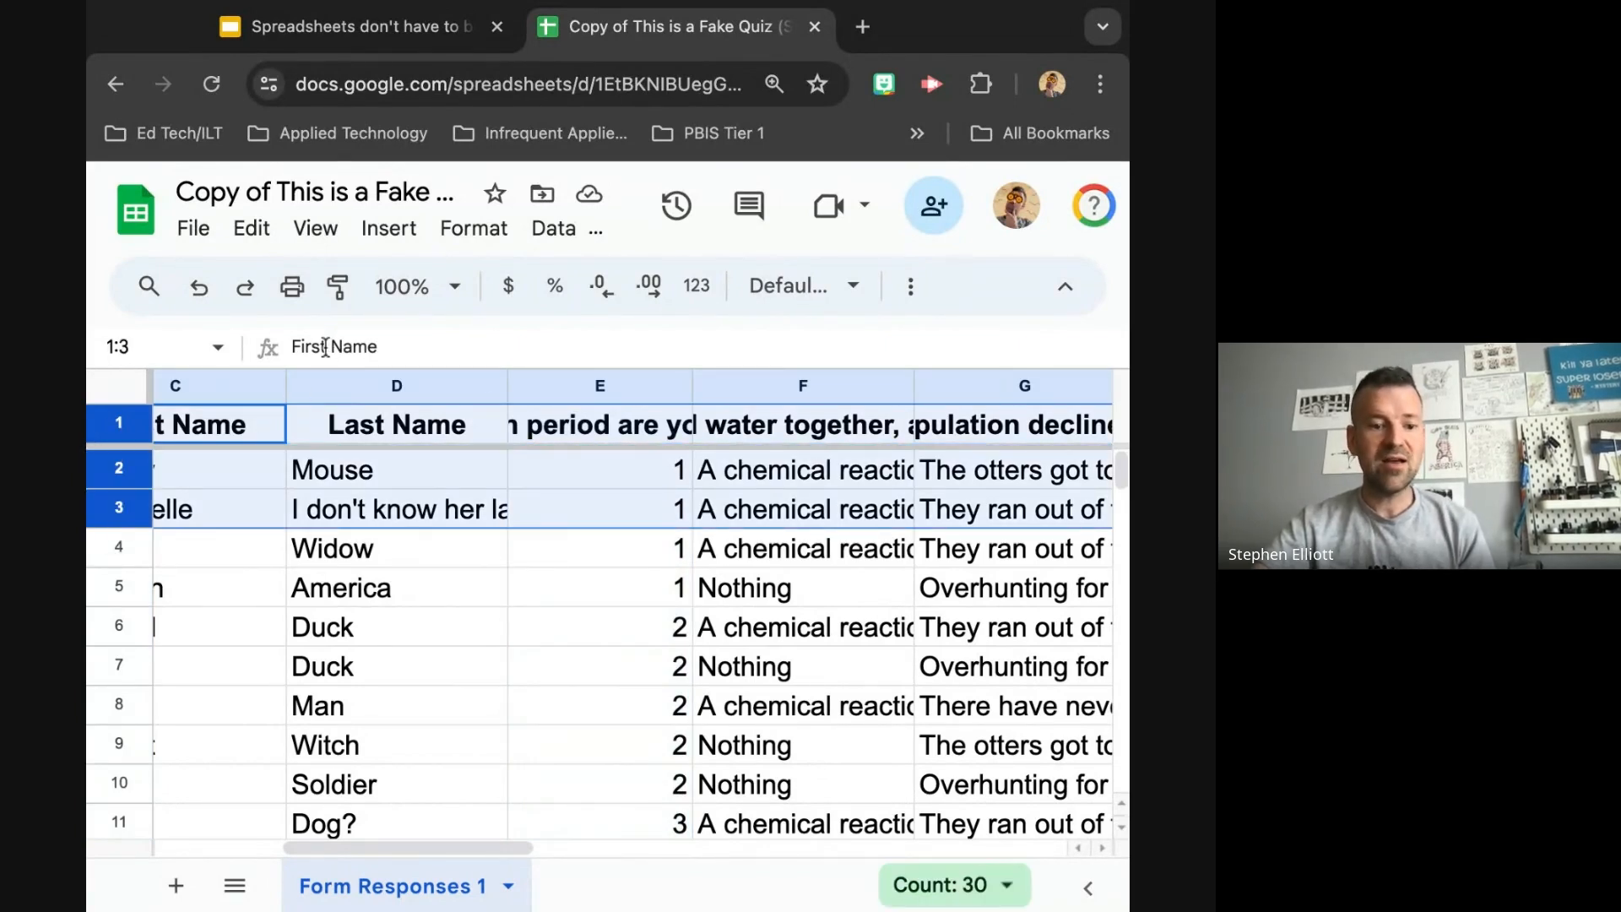
click(325, 243)
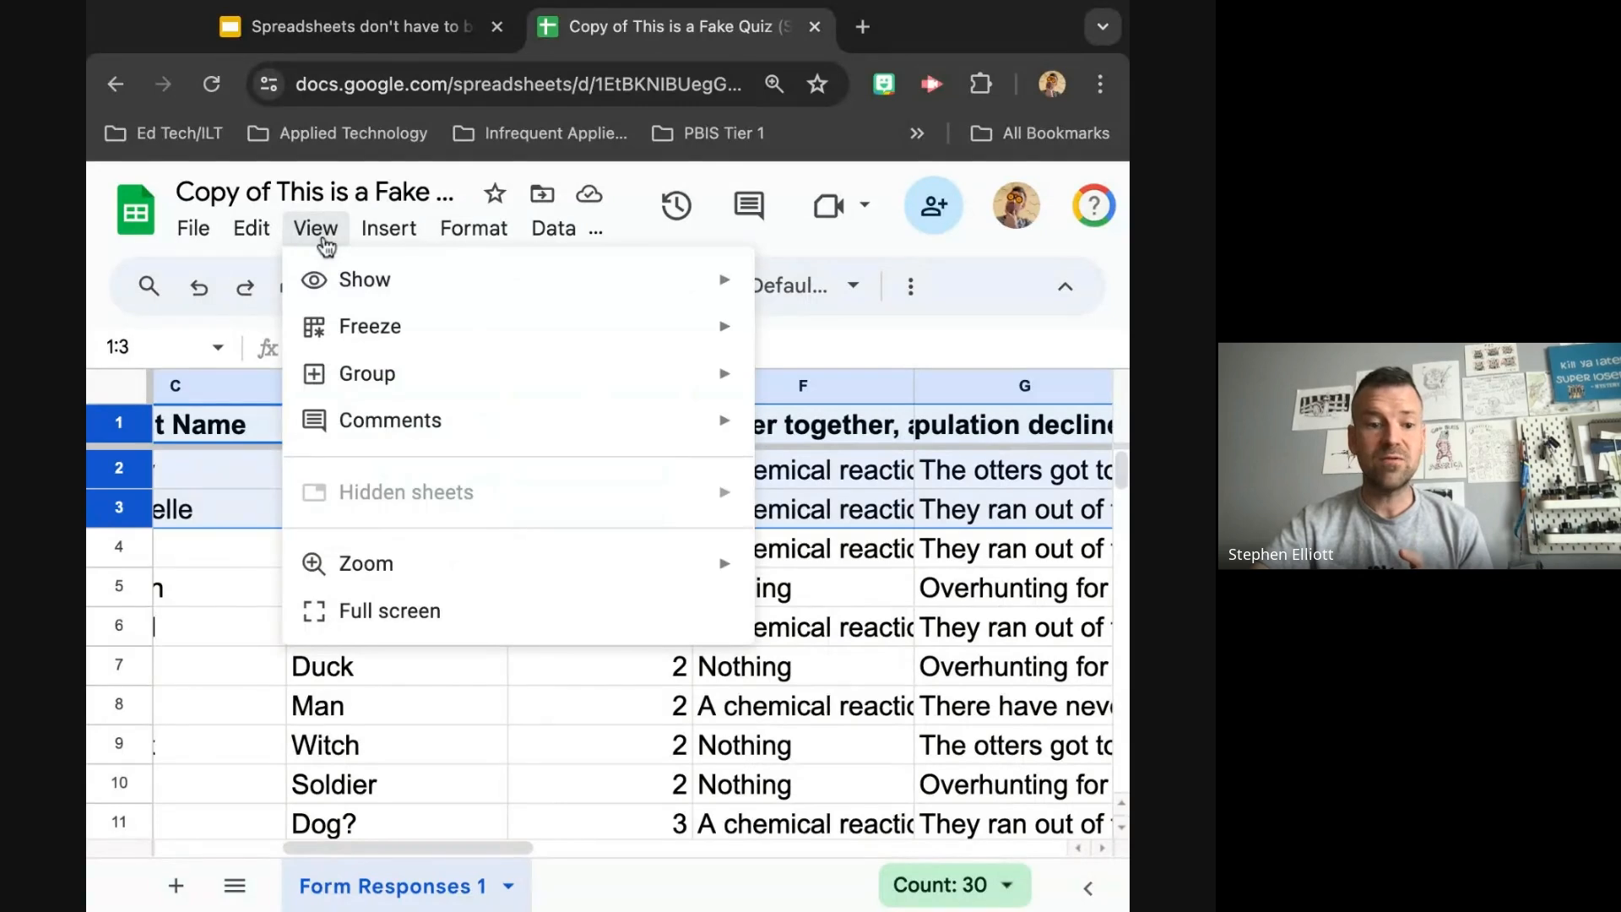
mouse_move(377, 330)
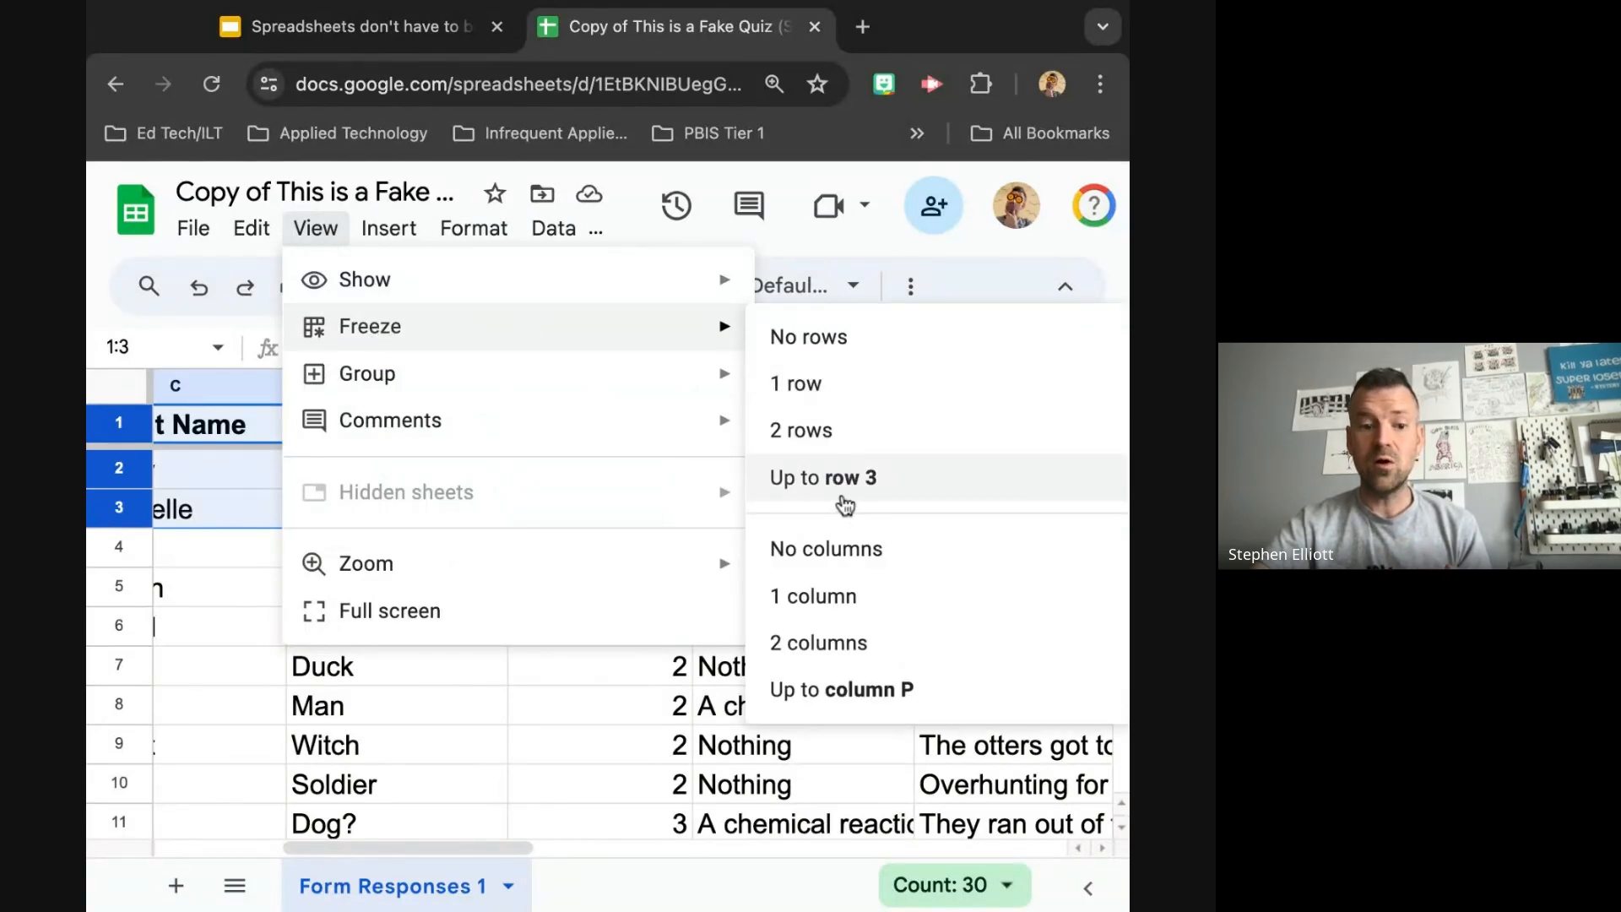
click(300, 243)
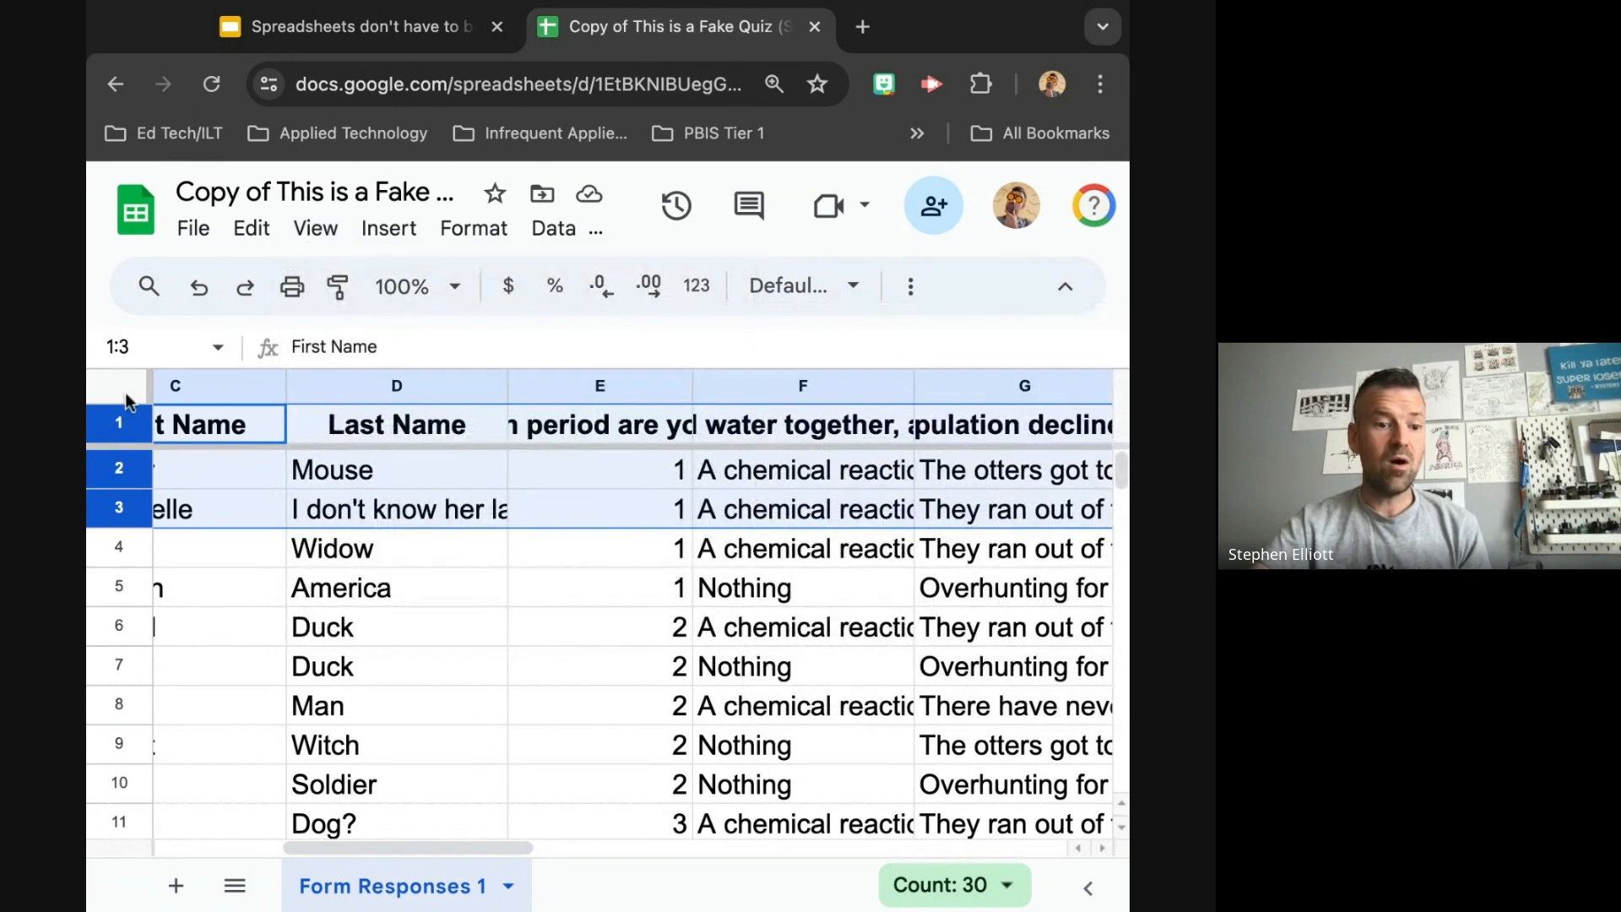
click(183, 578)
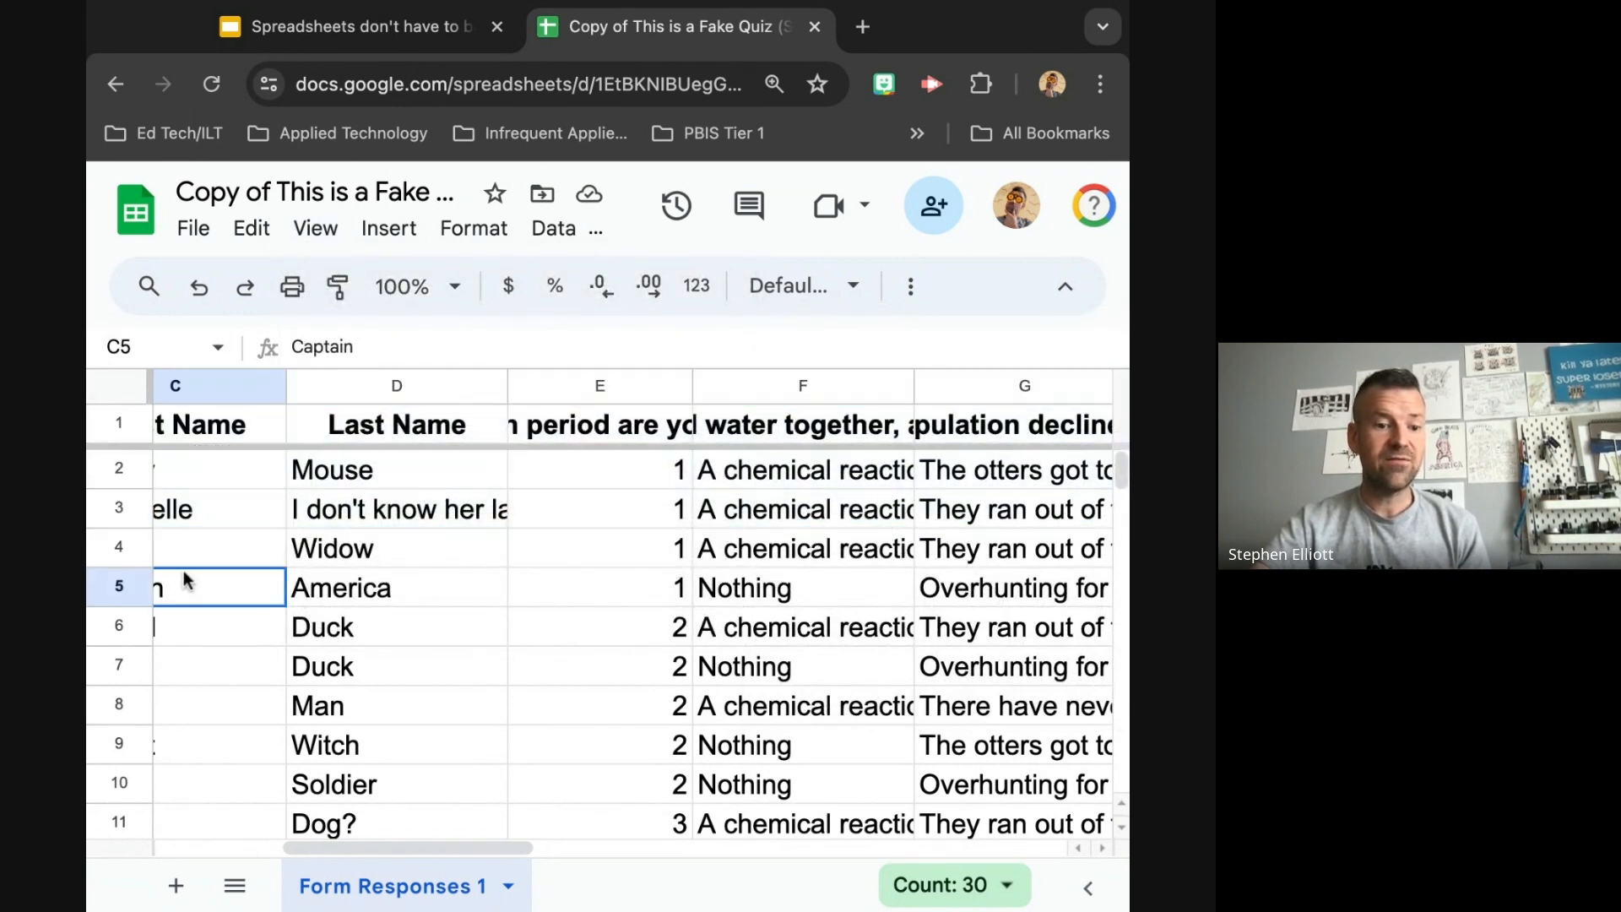
- Select rows 1 to 5, view the freeze options for that selection, and leave them unapplied, ending with only the header row selected
click(98, 414)
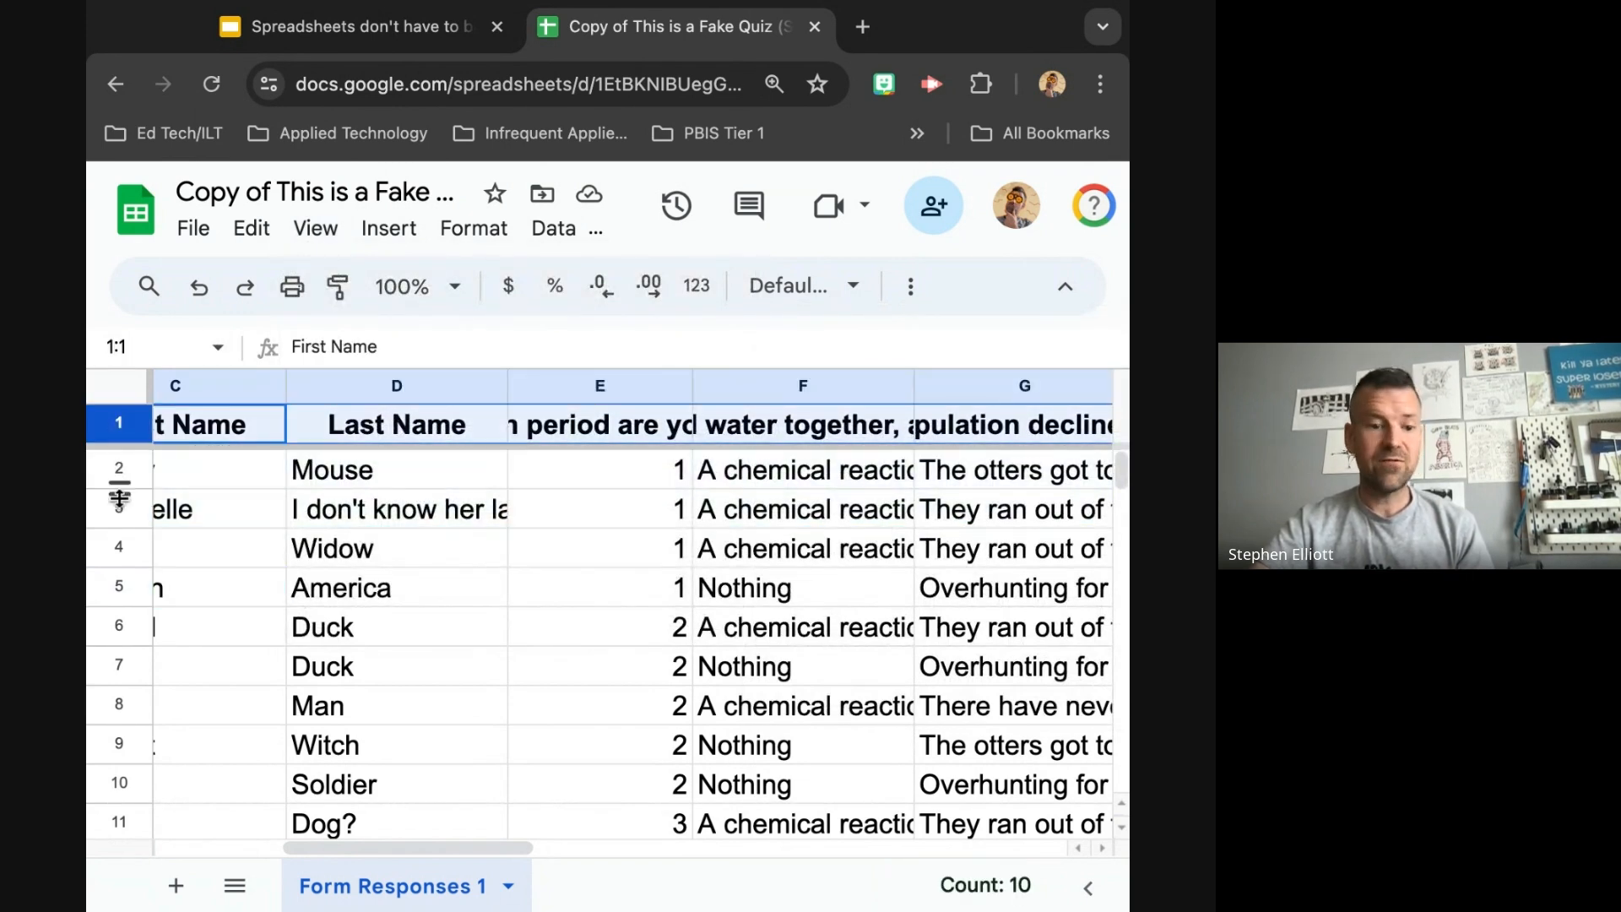
shift+click(119, 586)
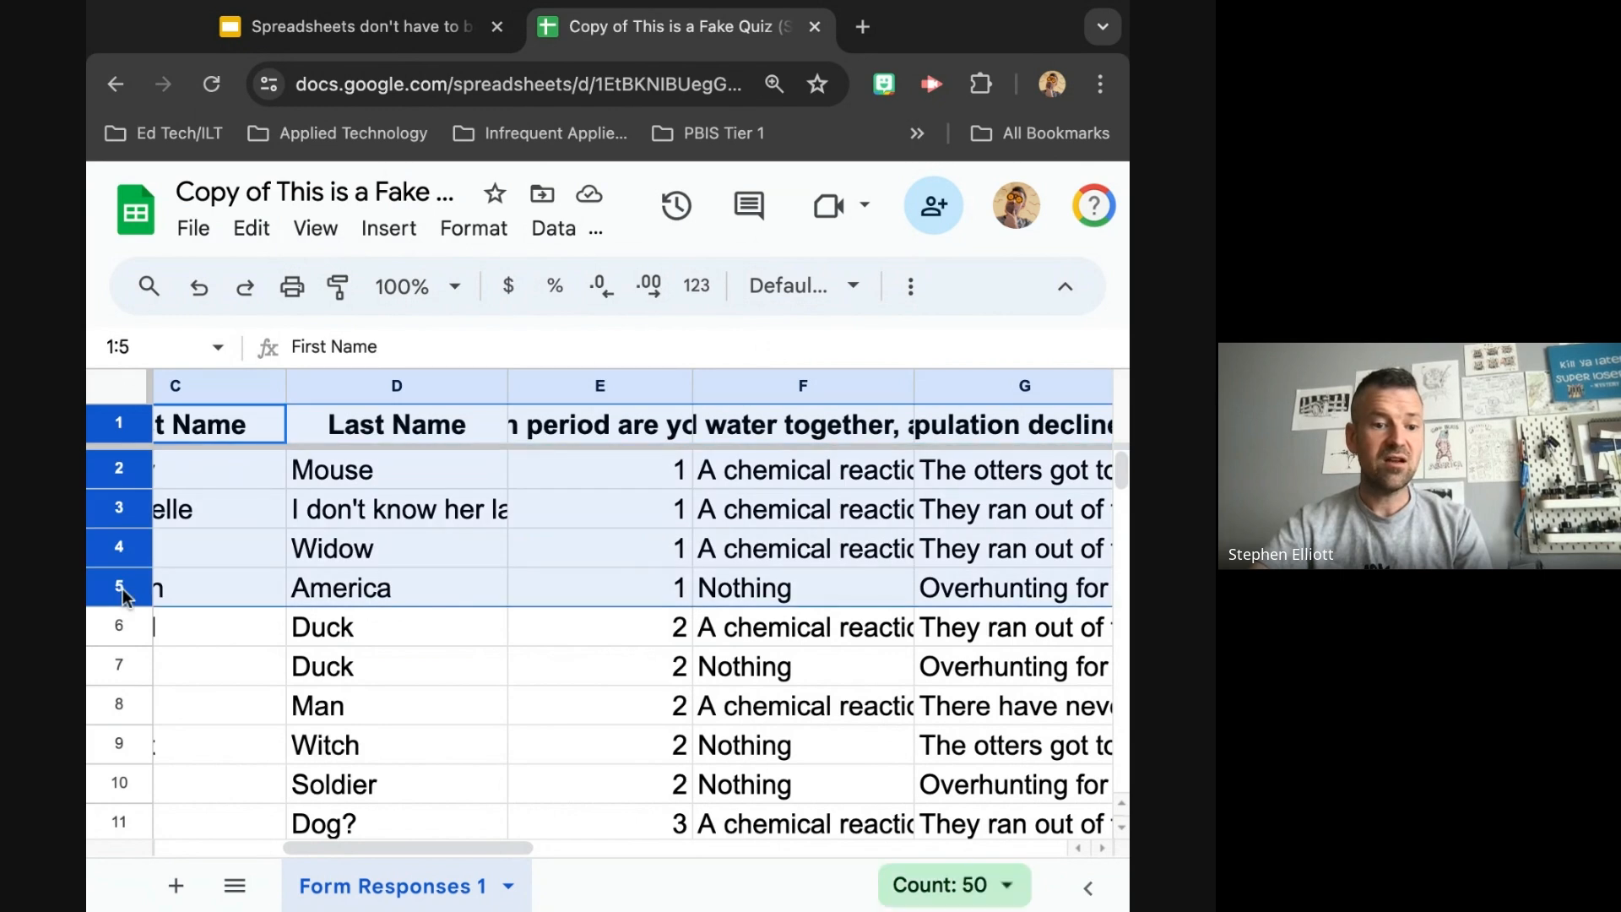
click(329, 230)
mouse_move(388, 228)
mouse_move(384, 334)
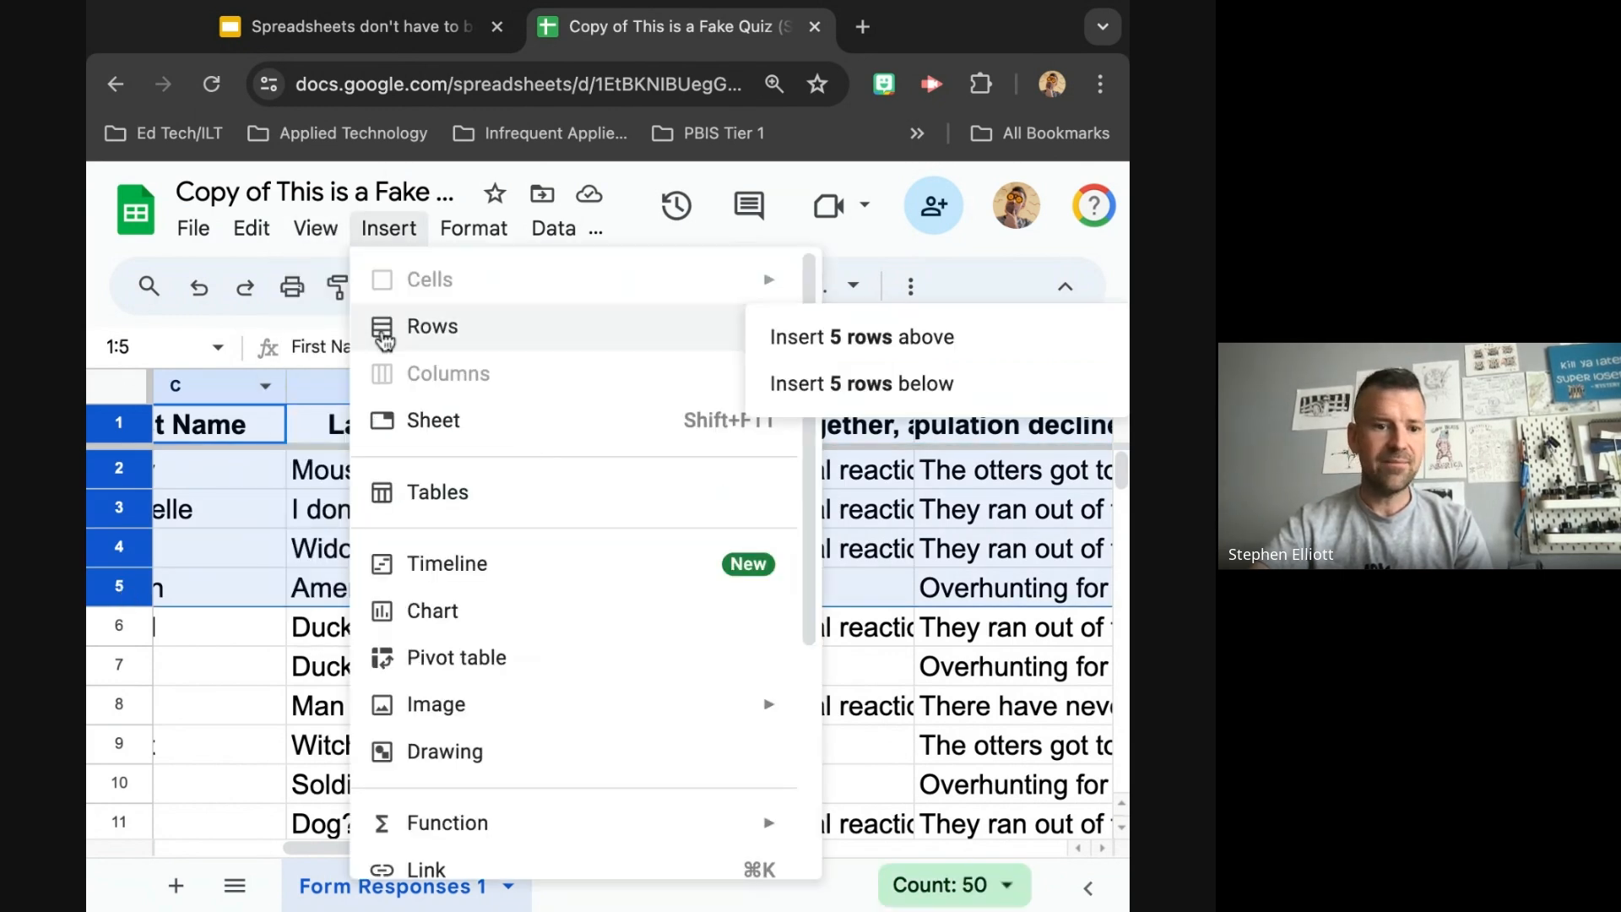
mouse_move(315, 227)
mouse_move(467, 338)
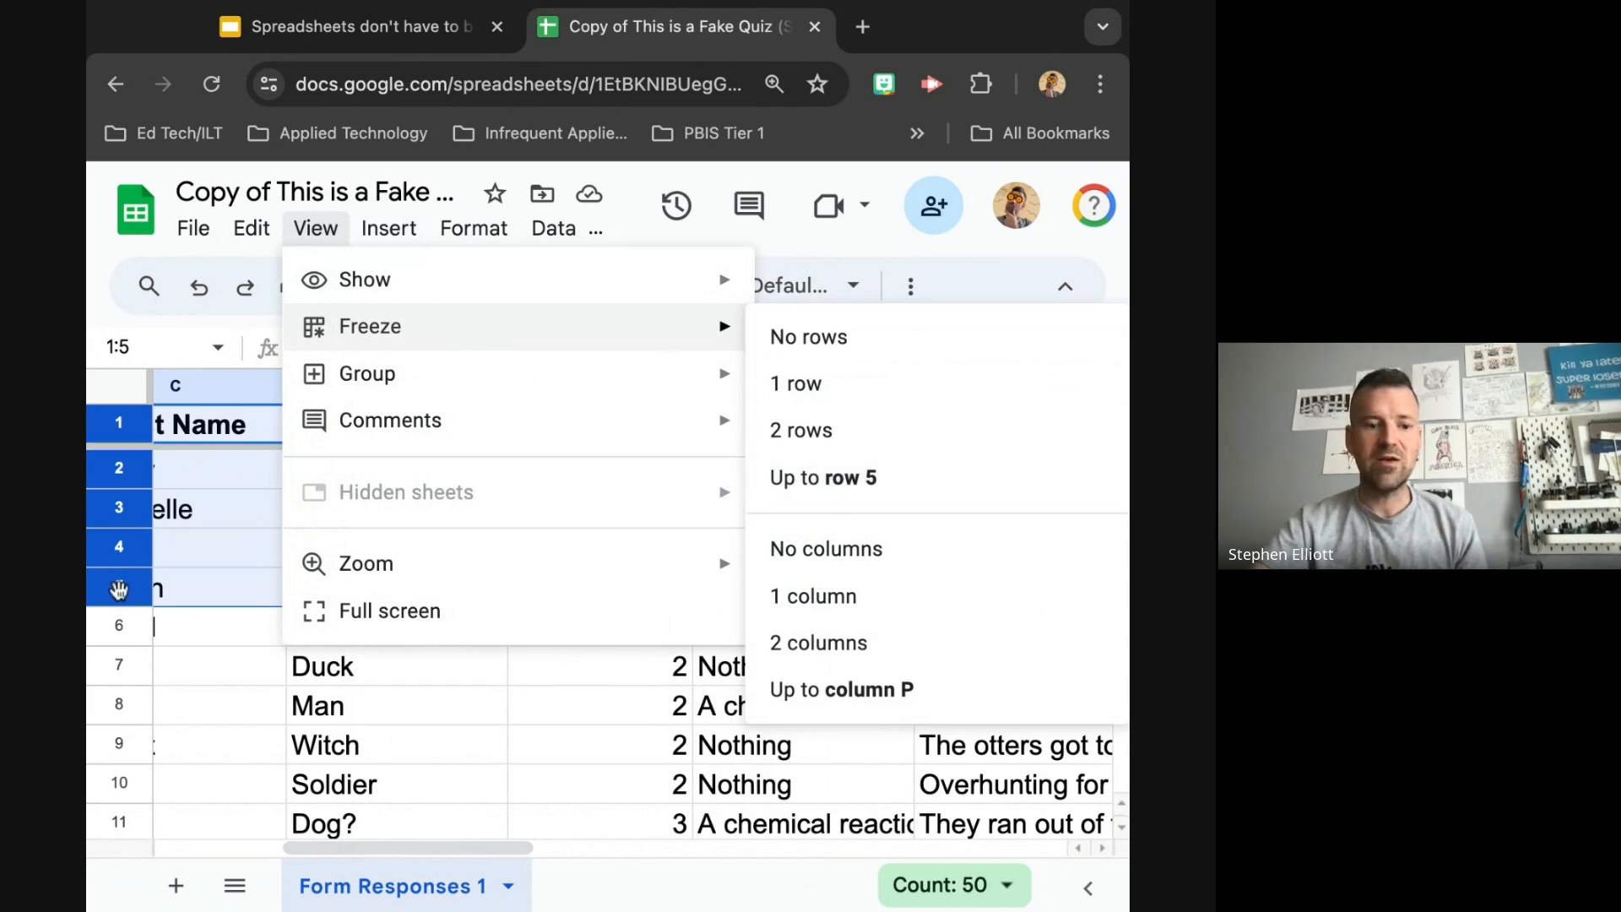
click(110, 429)
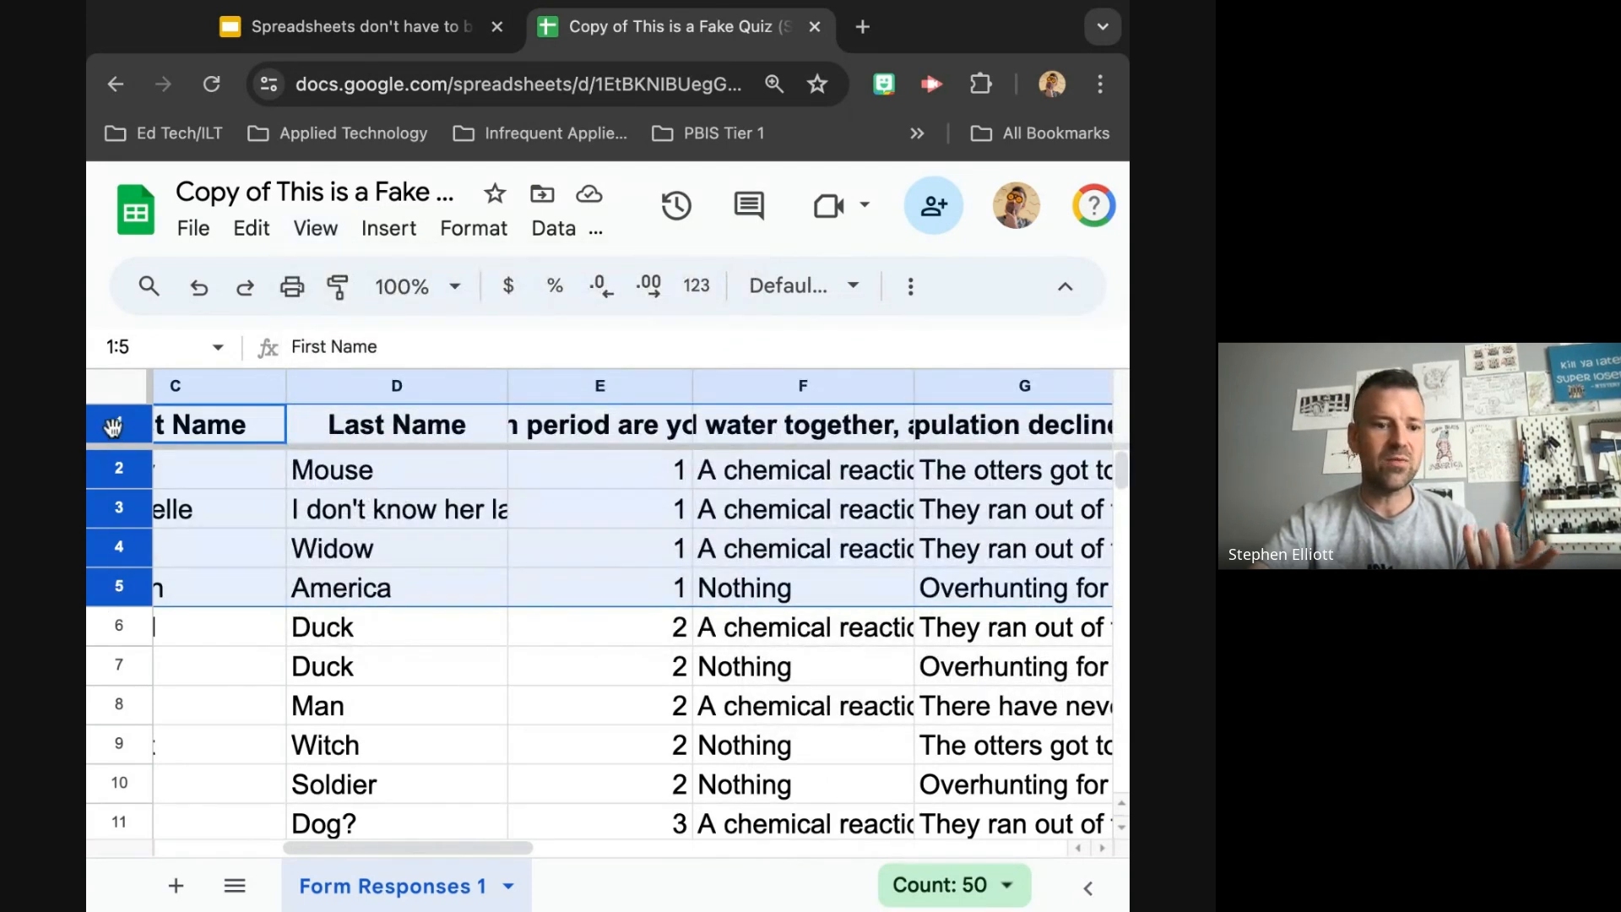
click(261, 630)
click(118, 424)
- Sort the sheet A to Z by column D, "Last Name"
scroll(591, 621, left, 3)
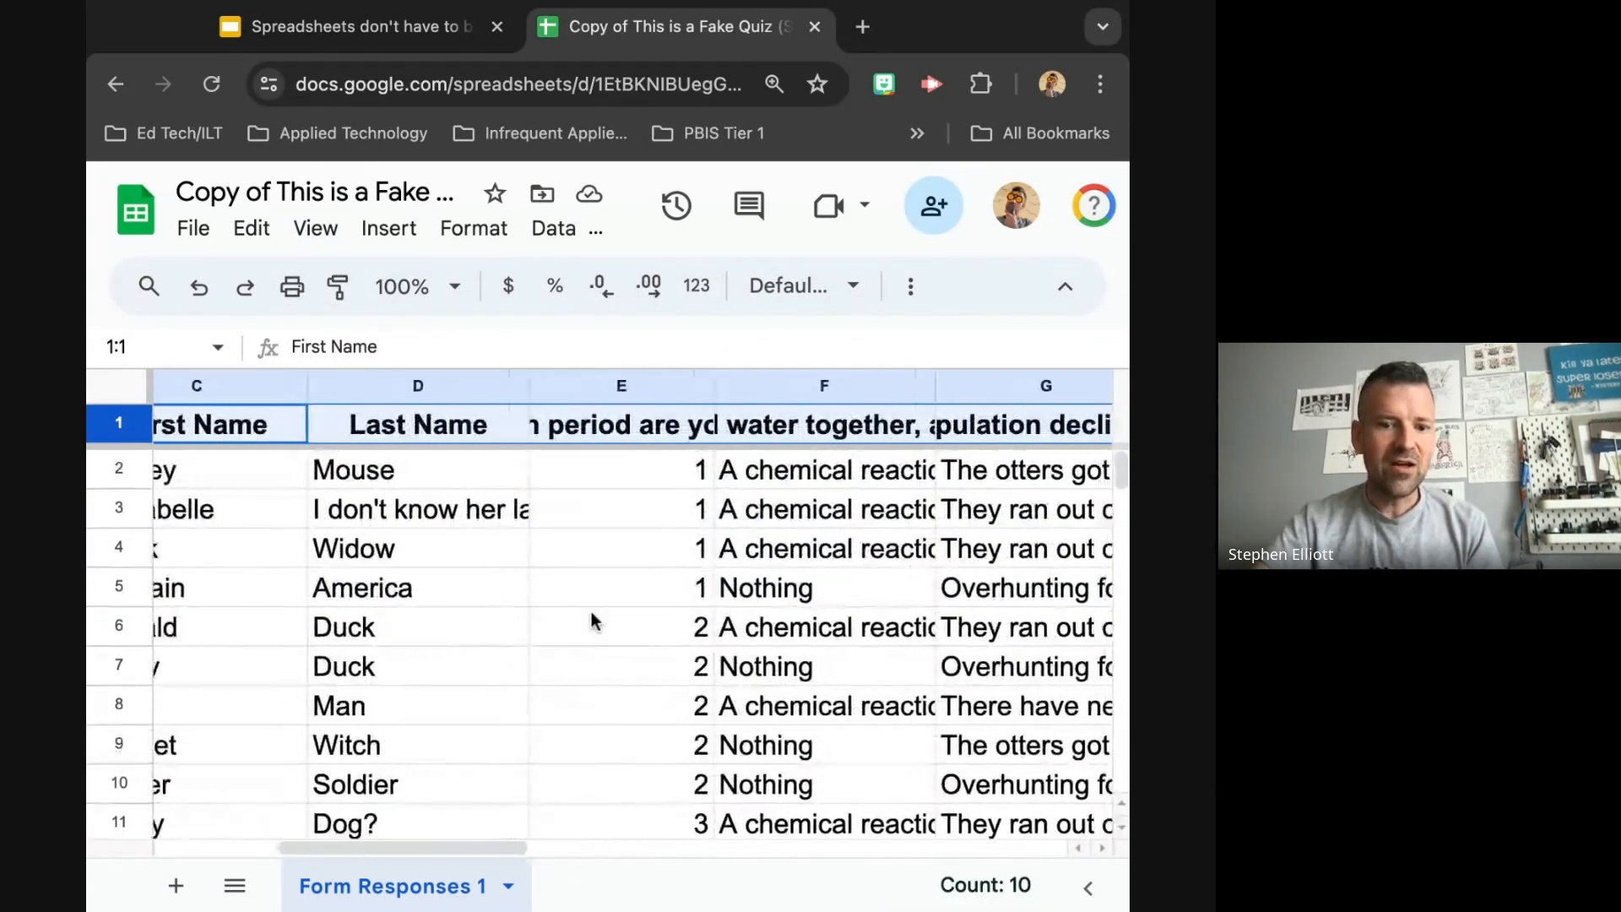
scroll(590, 621, left, 3)
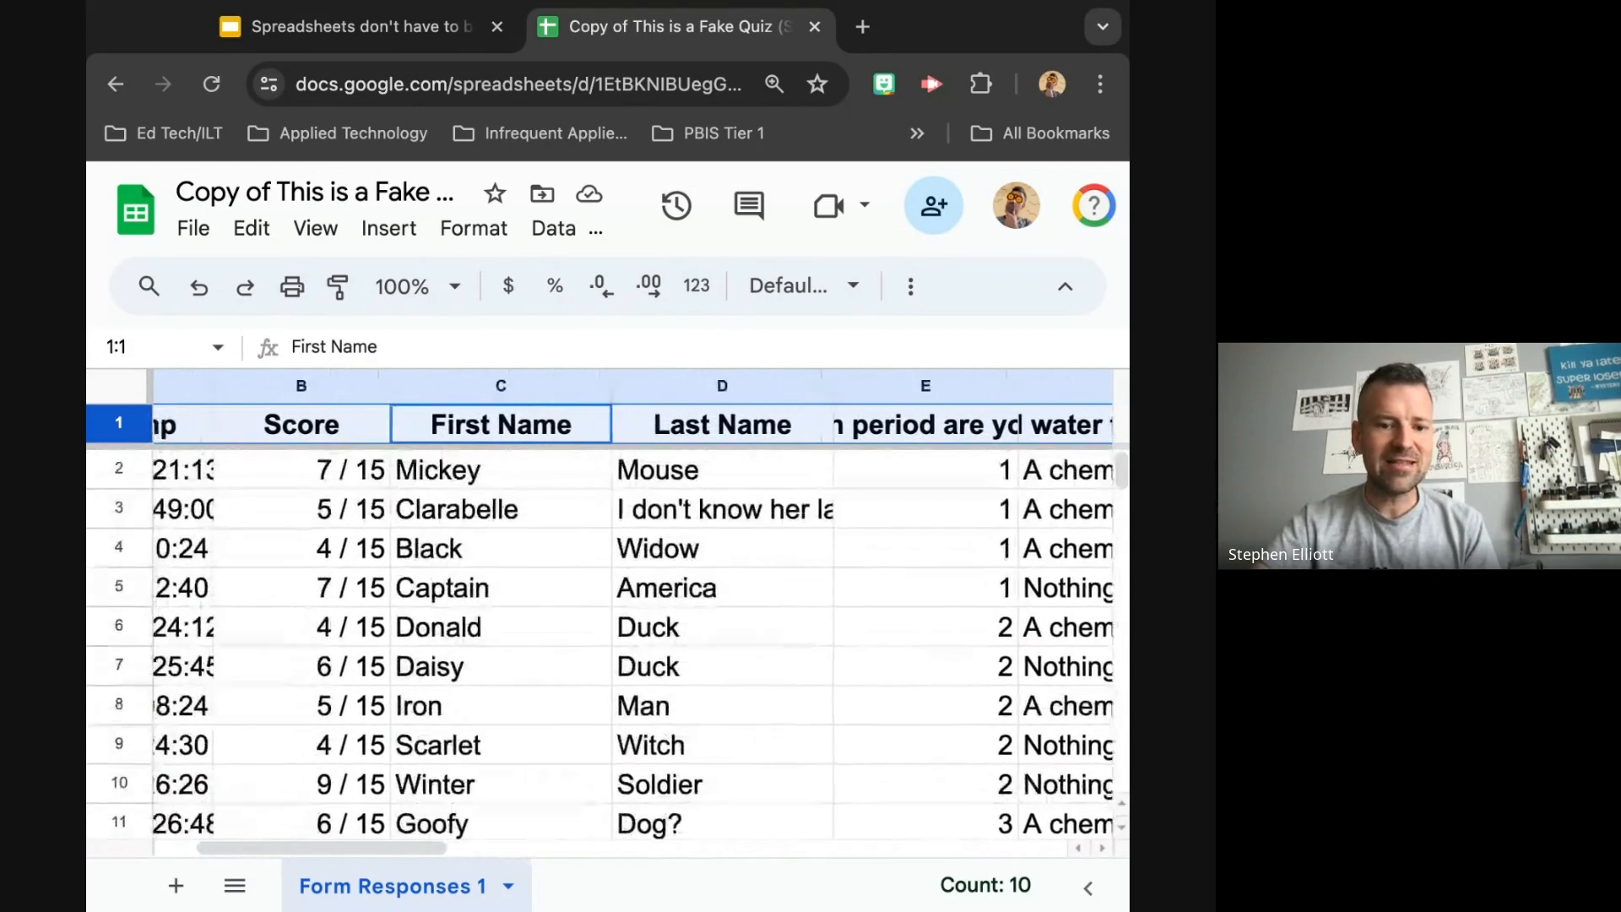
scroll(591, 621, down, 2)
scroll(590, 620, down, 1)
scroll(591, 620, up, 4)
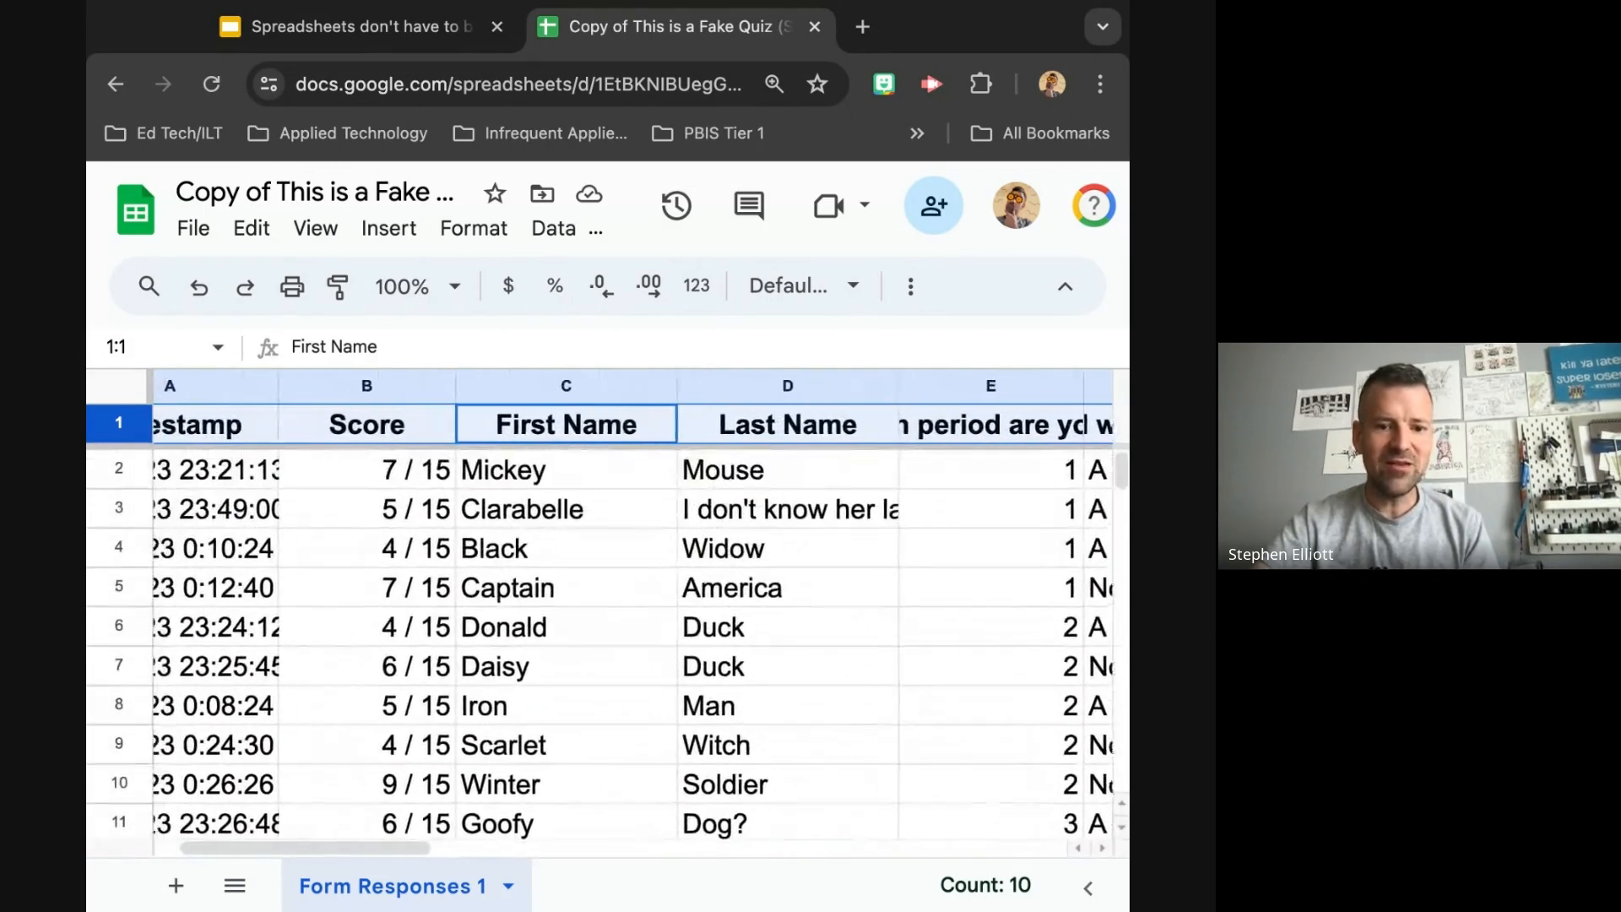
scroll(591, 620, right, 3)
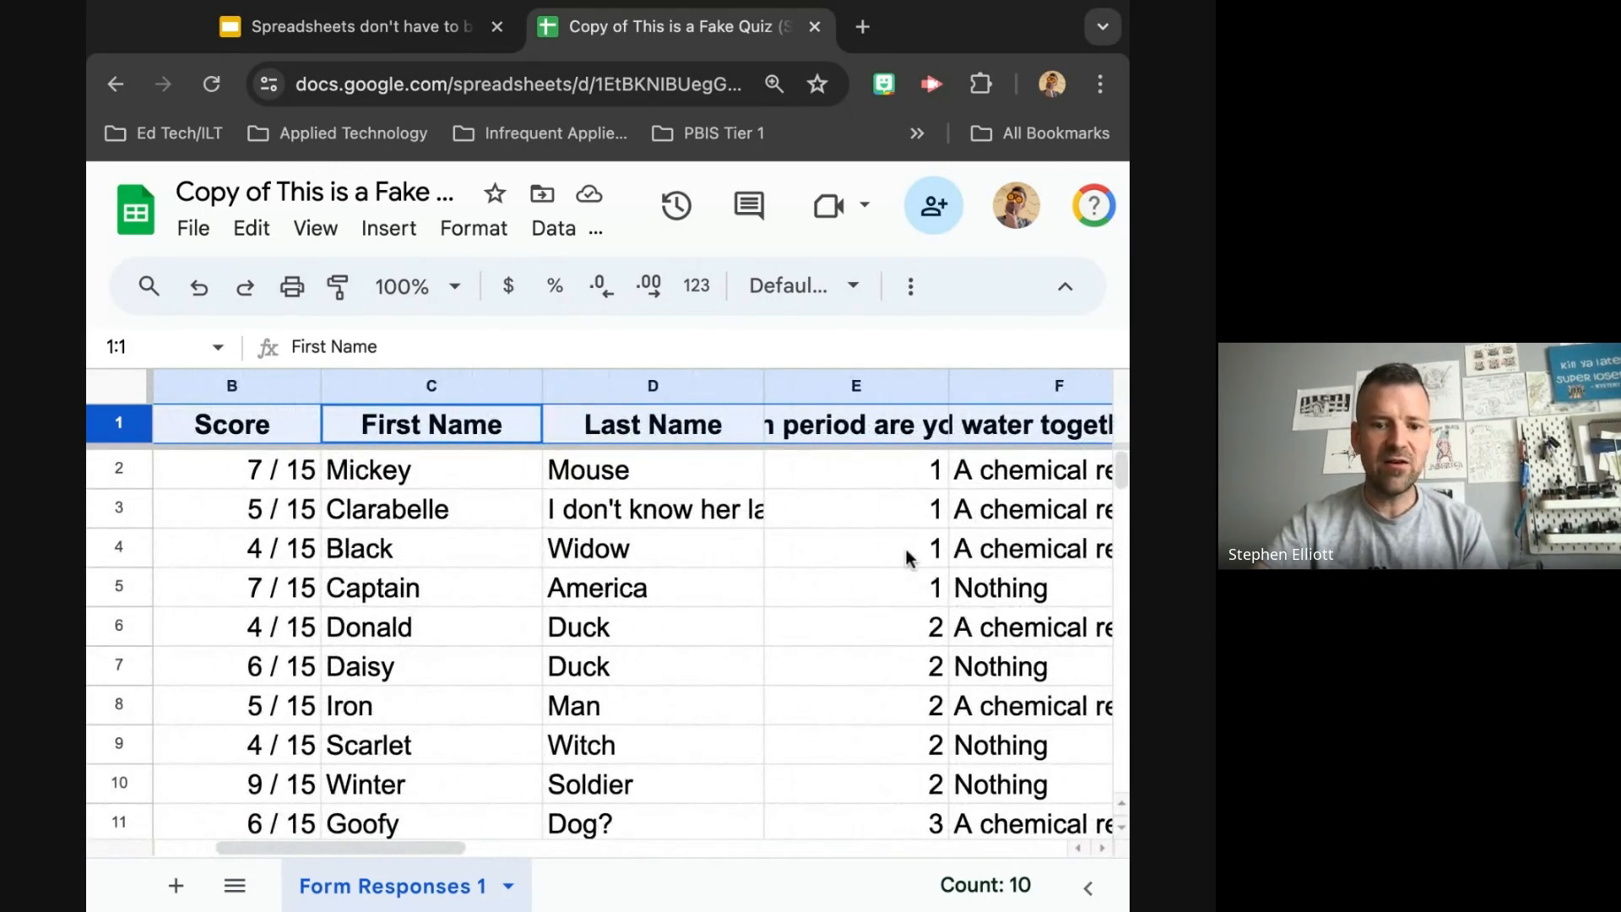
scroll(837, 665, left, 1)
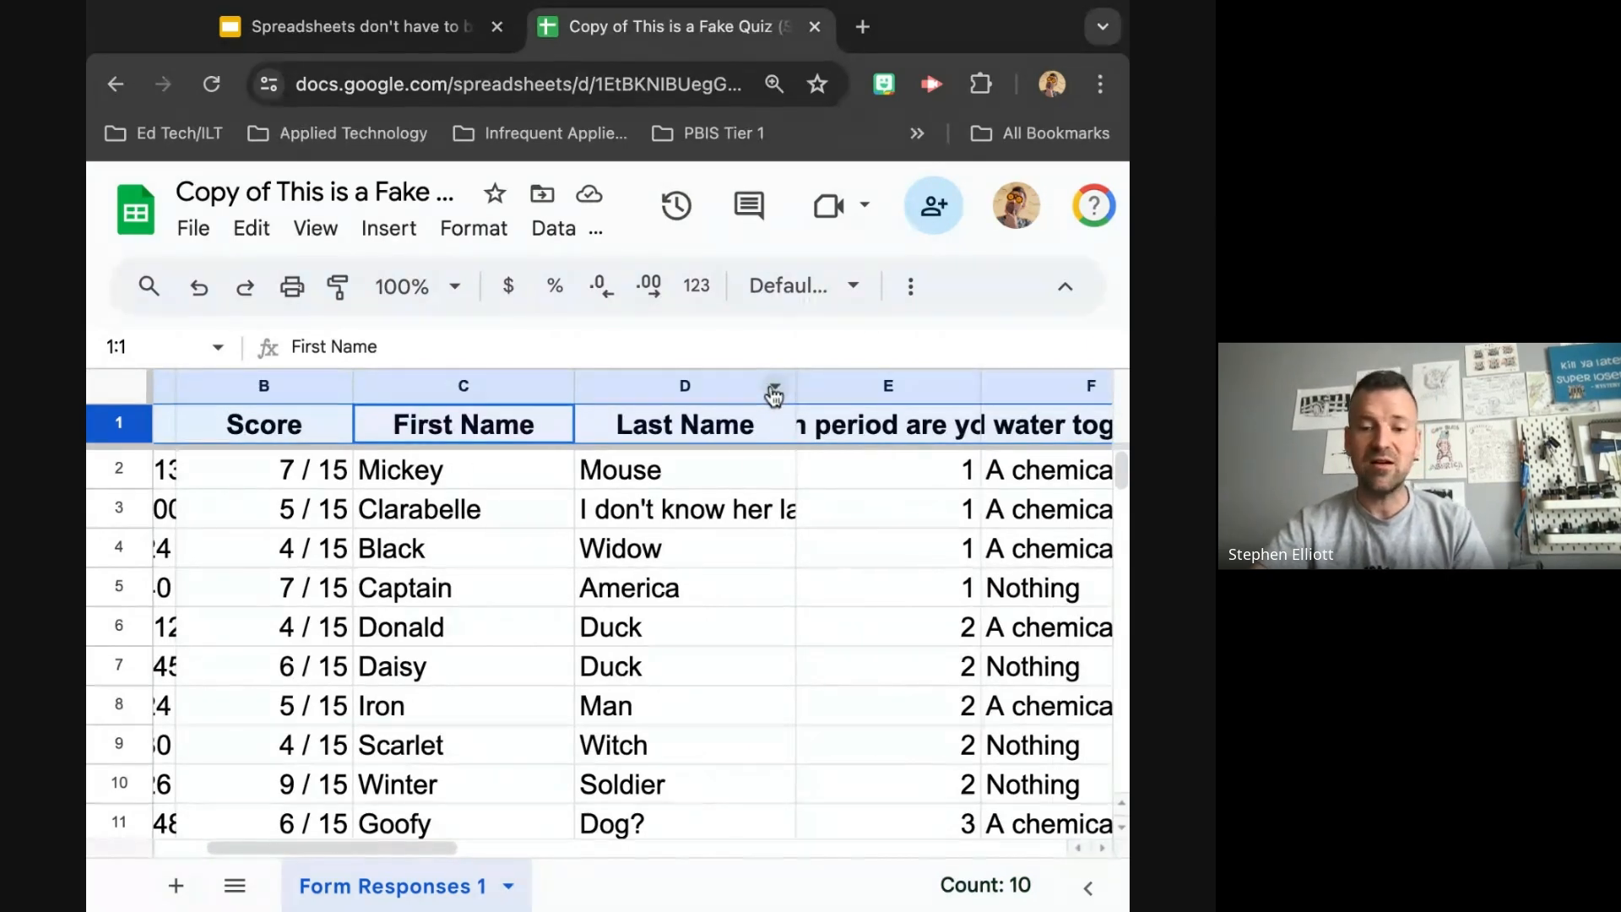
click(774, 393)
scroll(793, 699, down, 2)
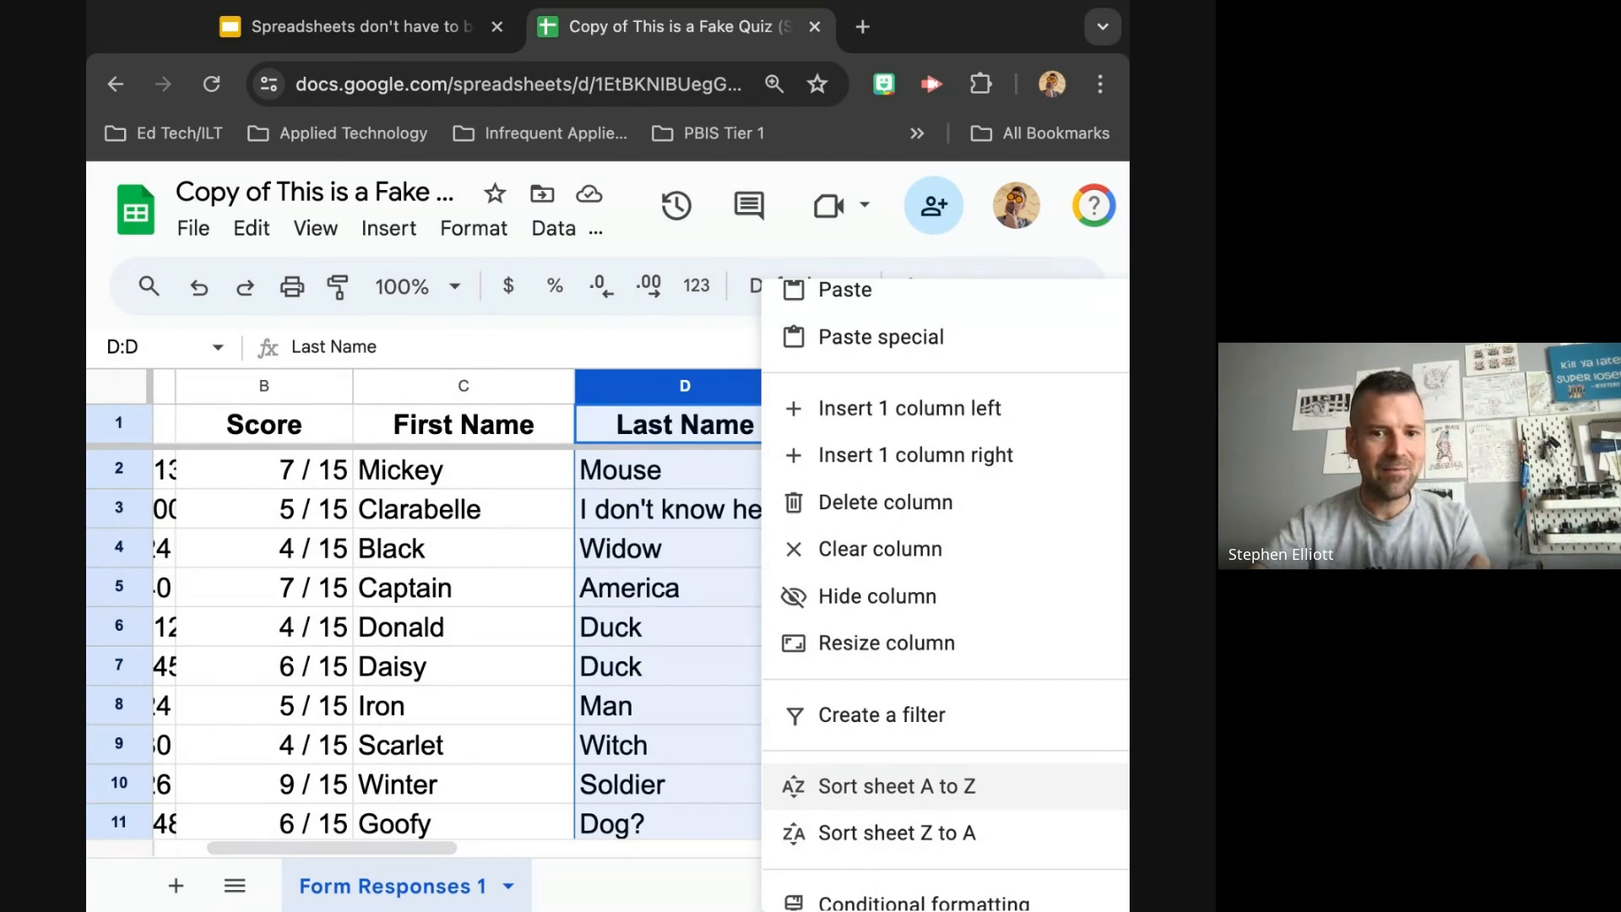
click(894, 786)
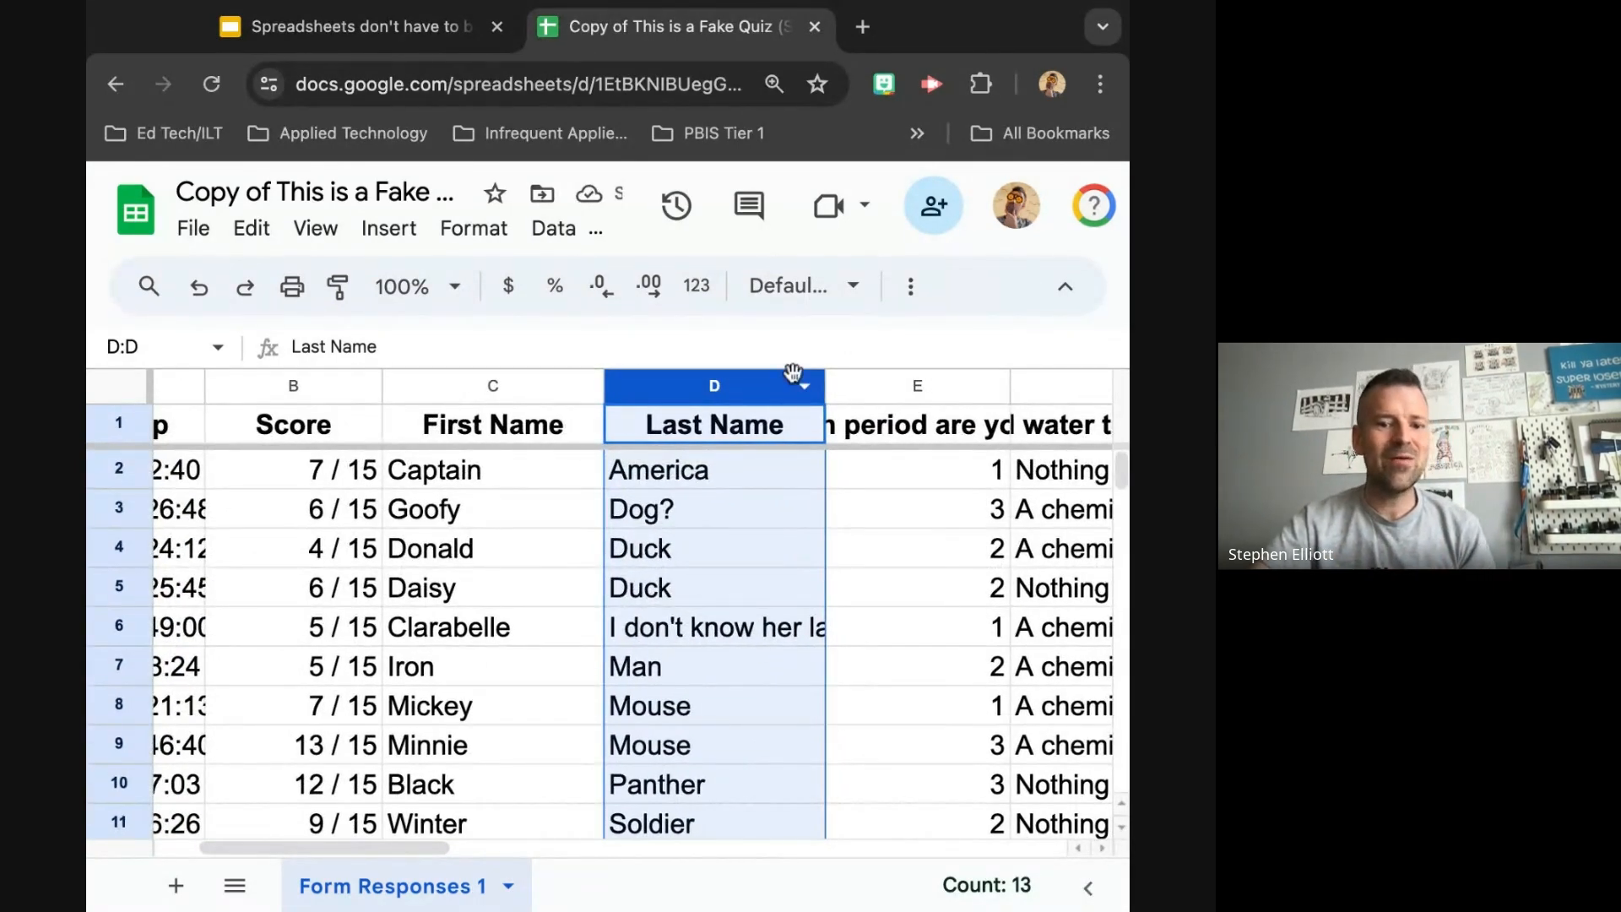
- Apply the A to Z sheet sort on the Last Name column again and review the order down to the last response
click(804, 390)
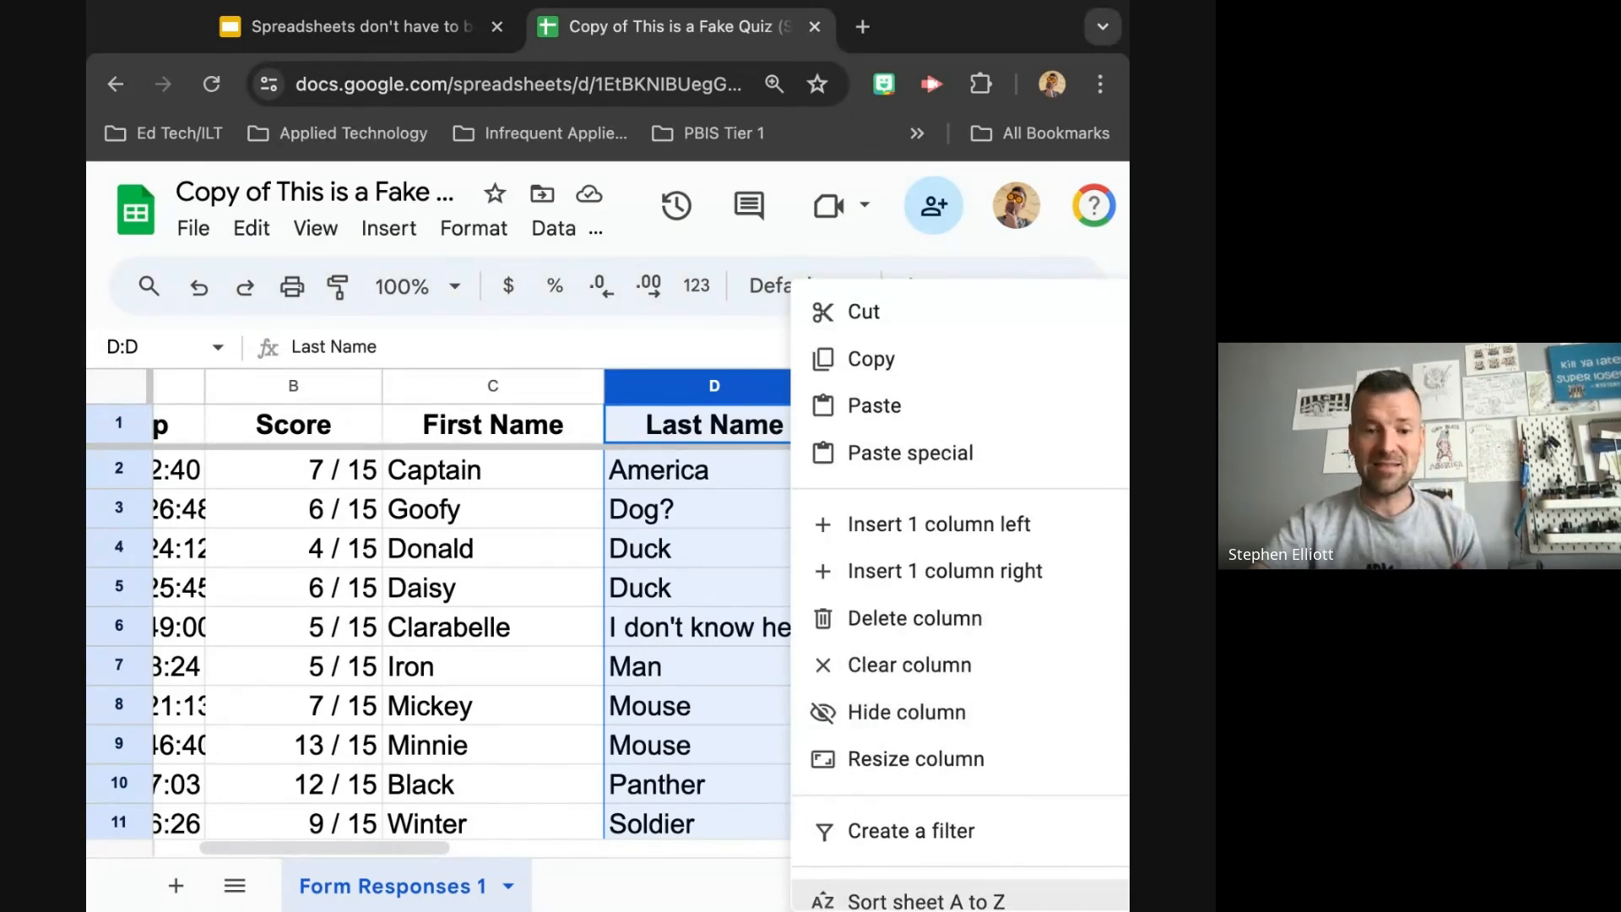
click(924, 901)
scroll(740, 633, down, 1)
scroll(740, 633, down, 3)
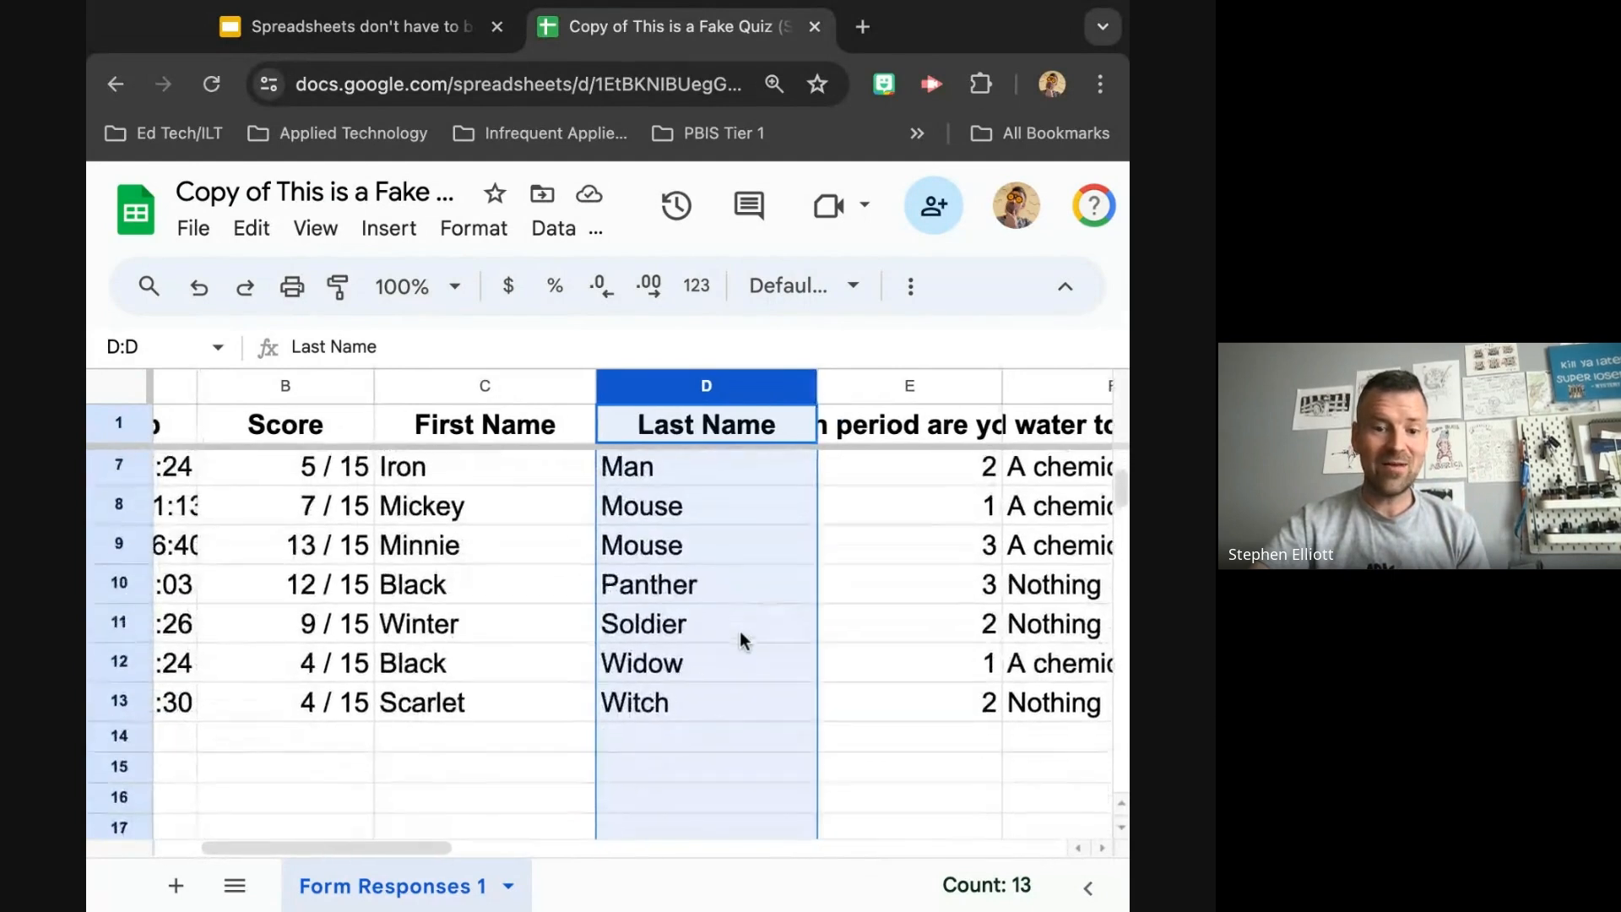
scroll(740, 634, up, 5)
- Sort the sheet A to Z by column E, "Which period are you in?", and check the last-name order within each period
scroll(738, 638, right, 3)
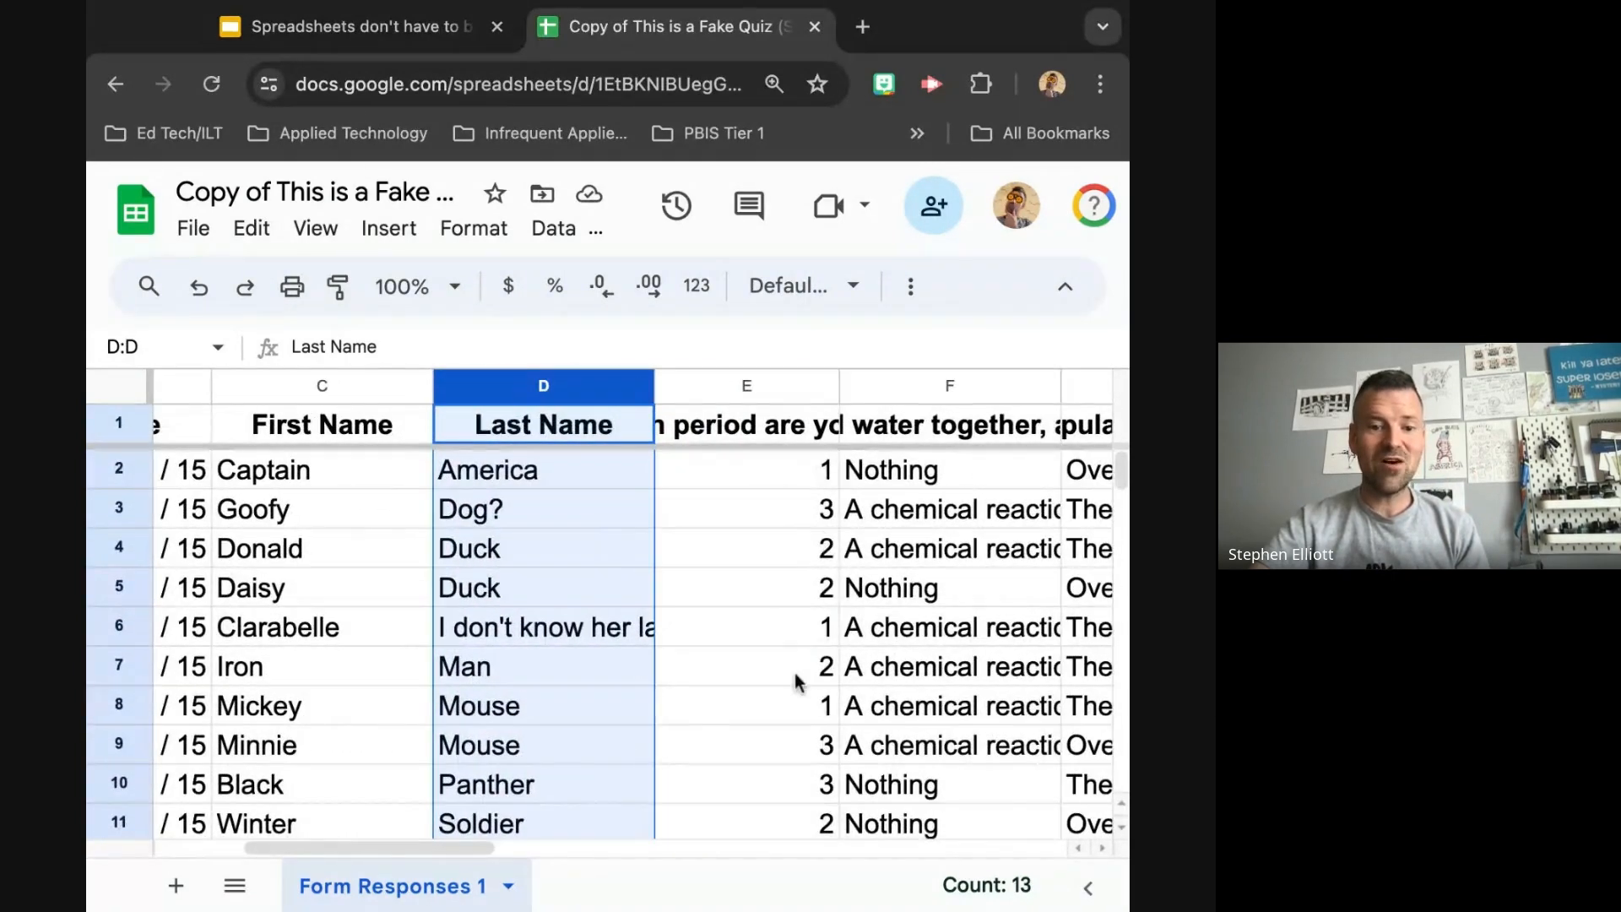
click(812, 386)
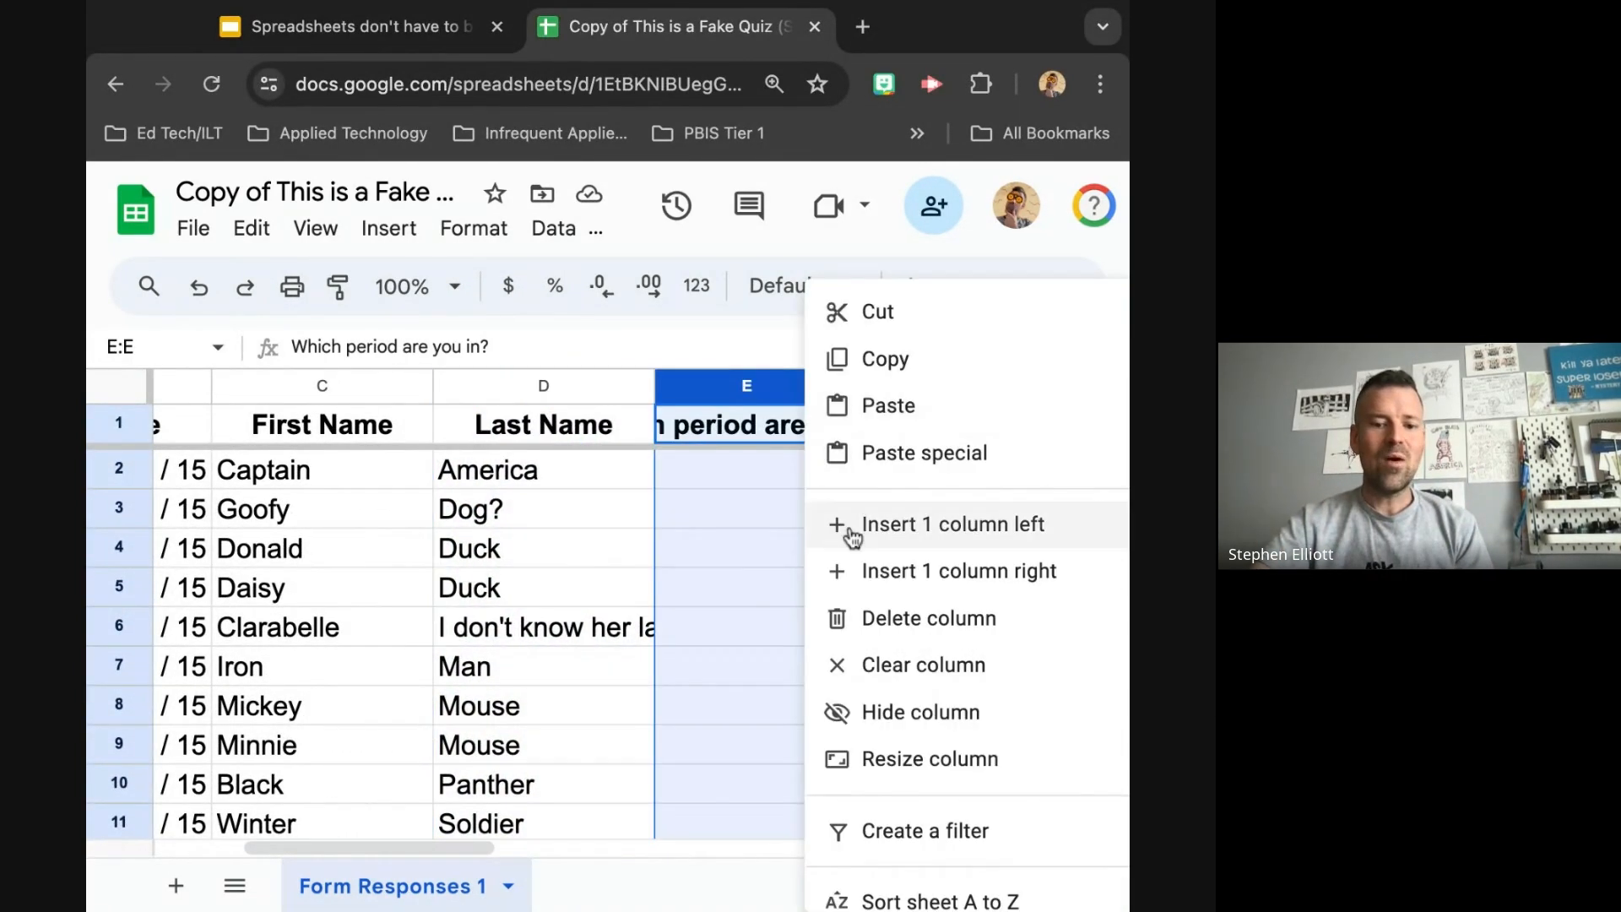
scroll(897, 831, down, 1)
click(899, 856)
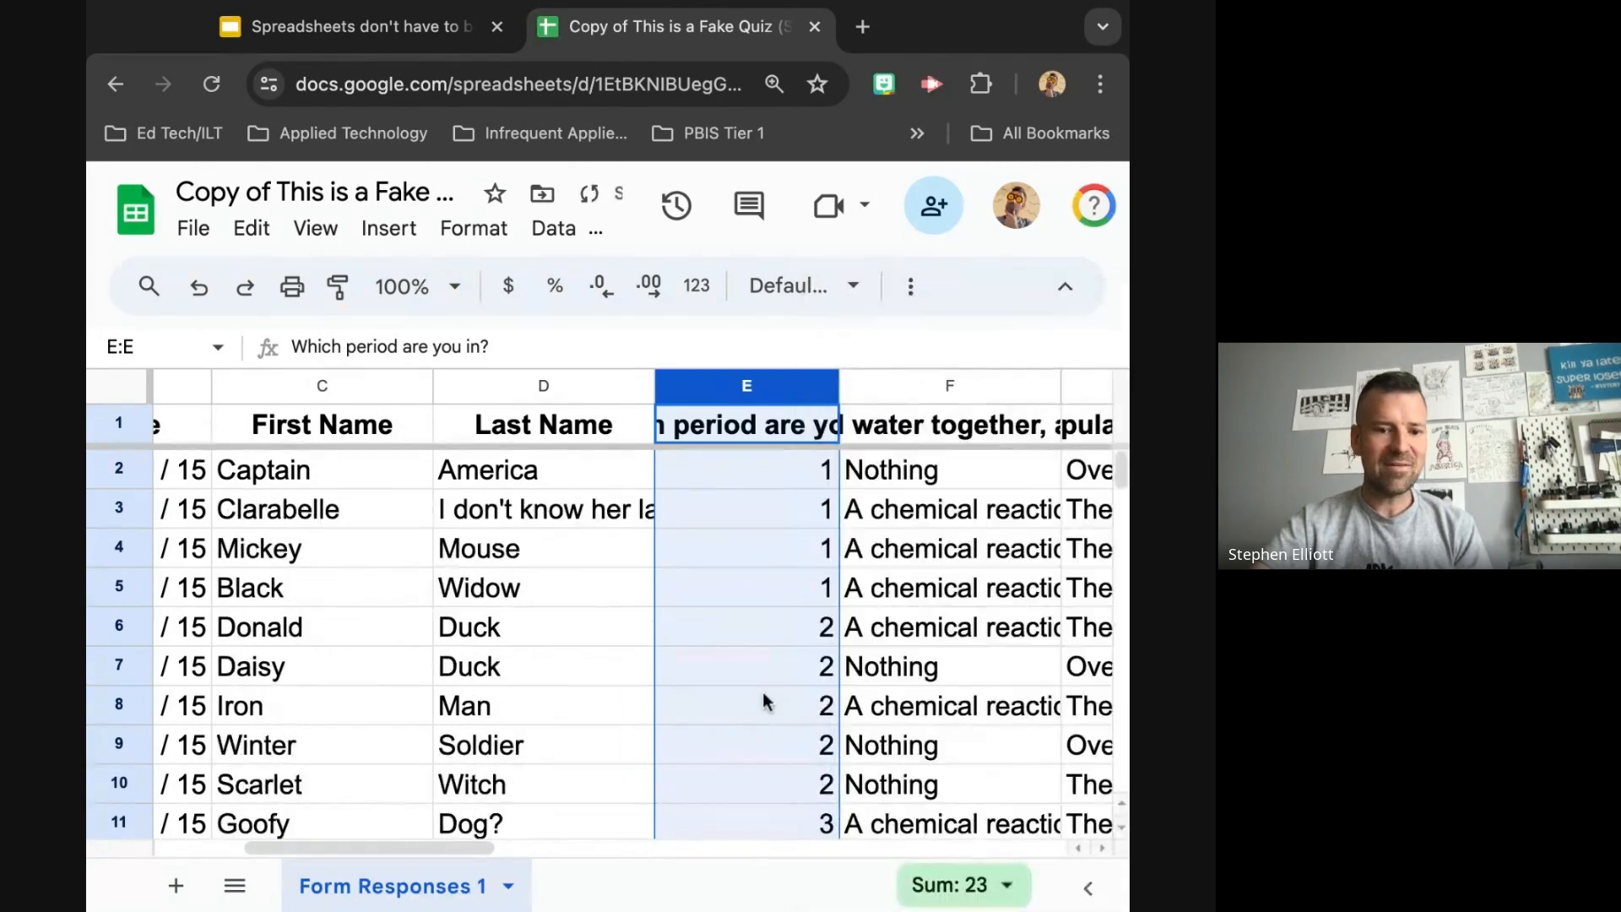
scroll(763, 690, left, 4)
scroll(762, 690, left, 1)
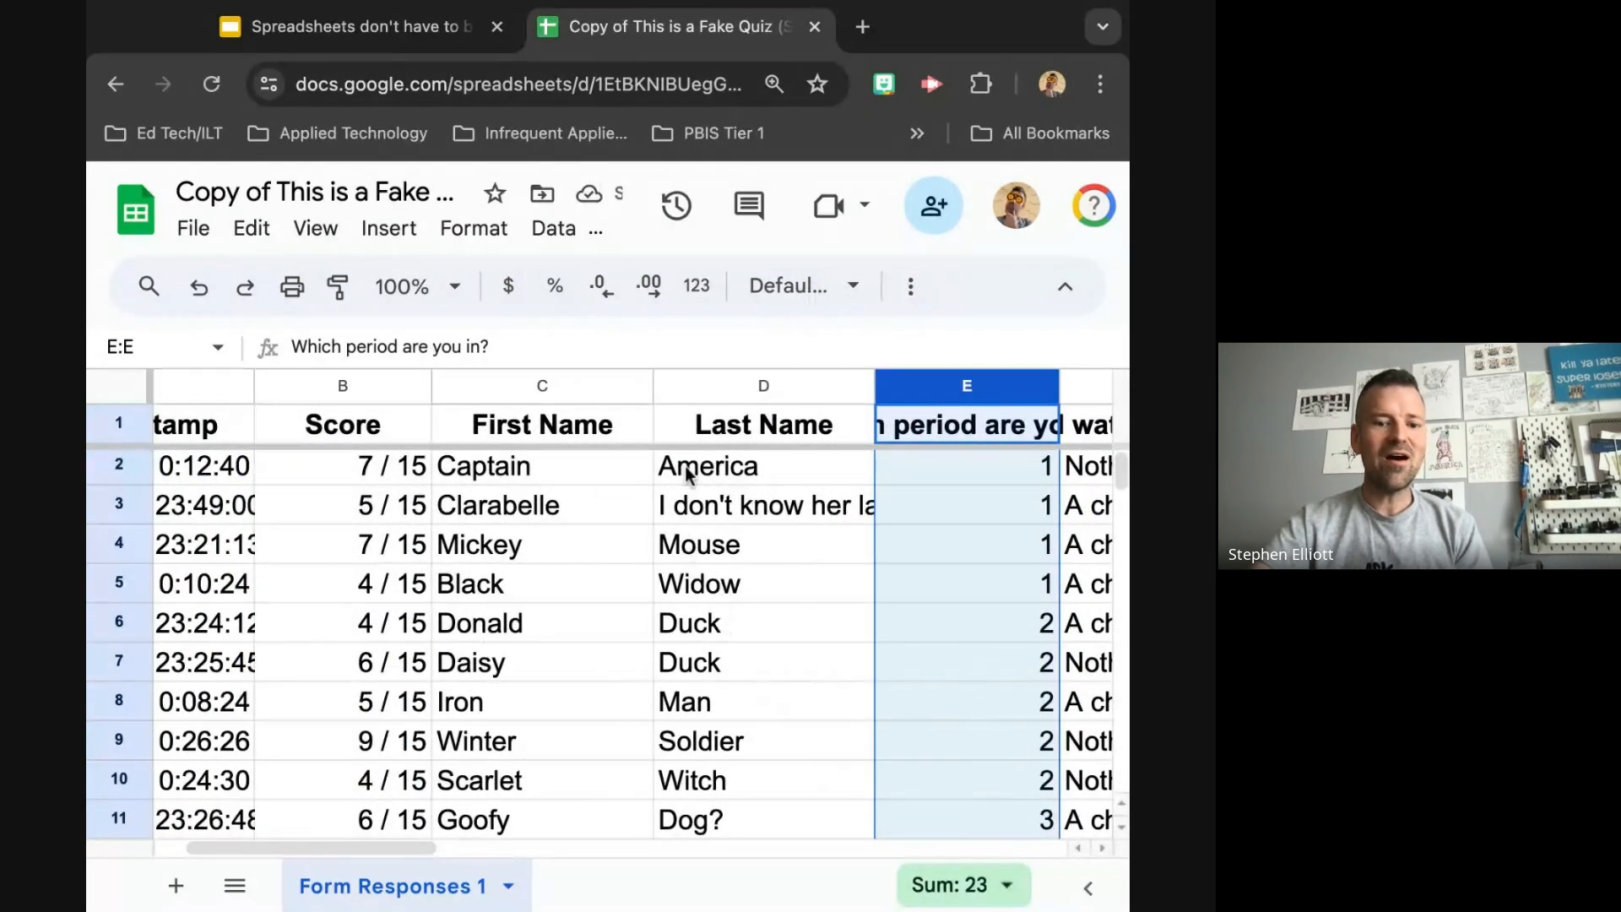
scroll(691, 614, right, 2)
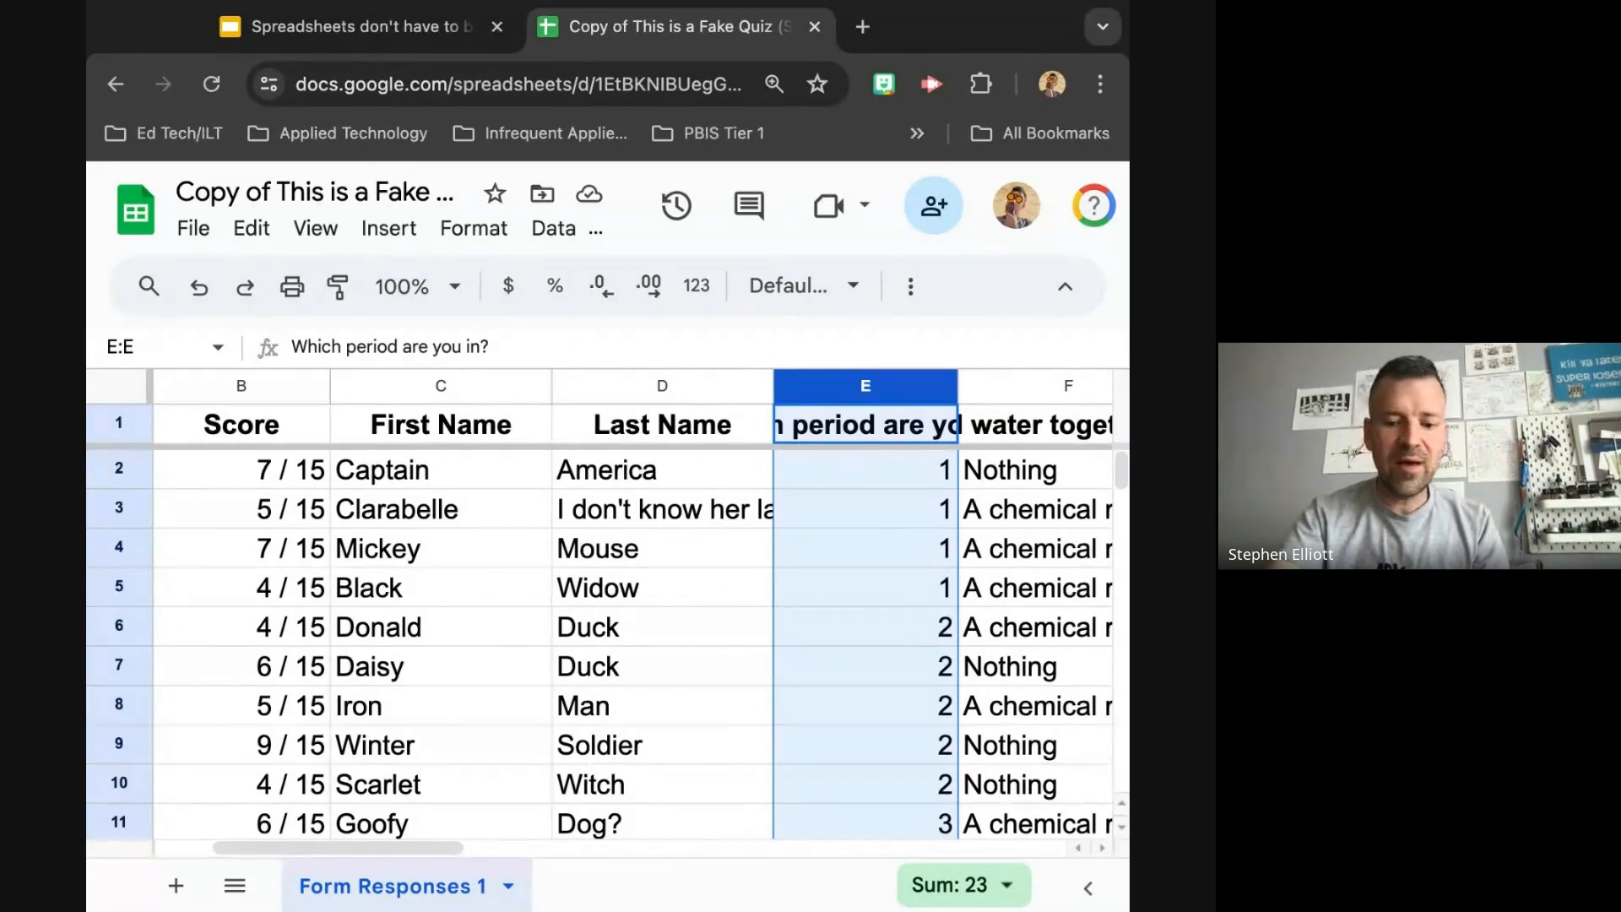
- Switch to the Google Slides deck to check the "Step 1: Format it!" list, and return to the quiz spreadsheet
key(ctrl+minus)
key(ctrl+minus)
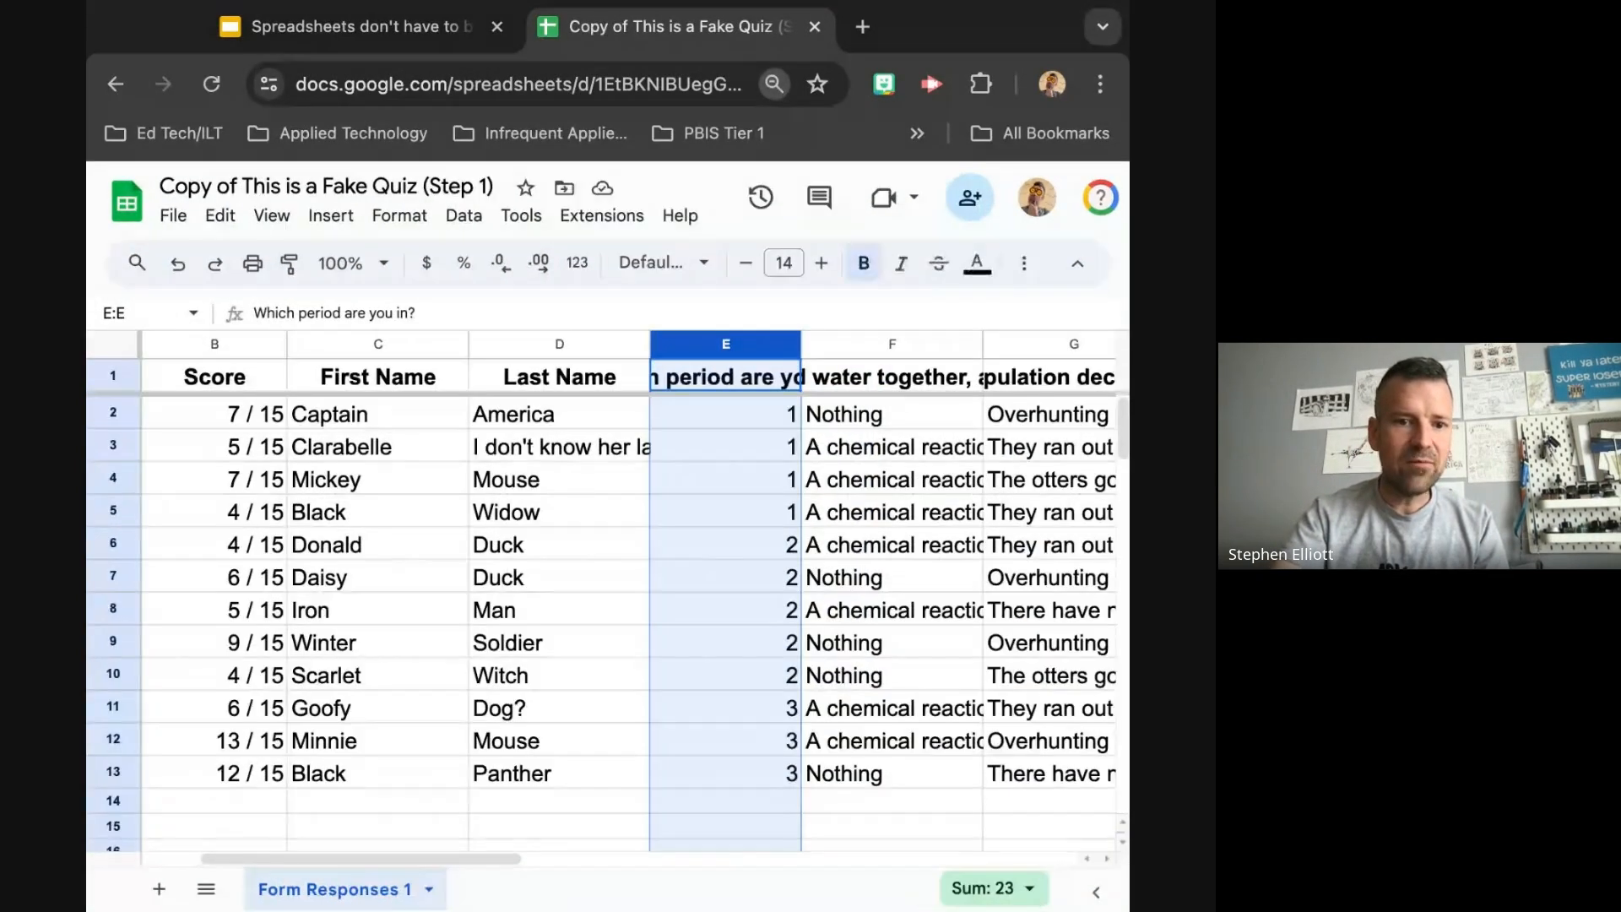
key(ctrl+minus)
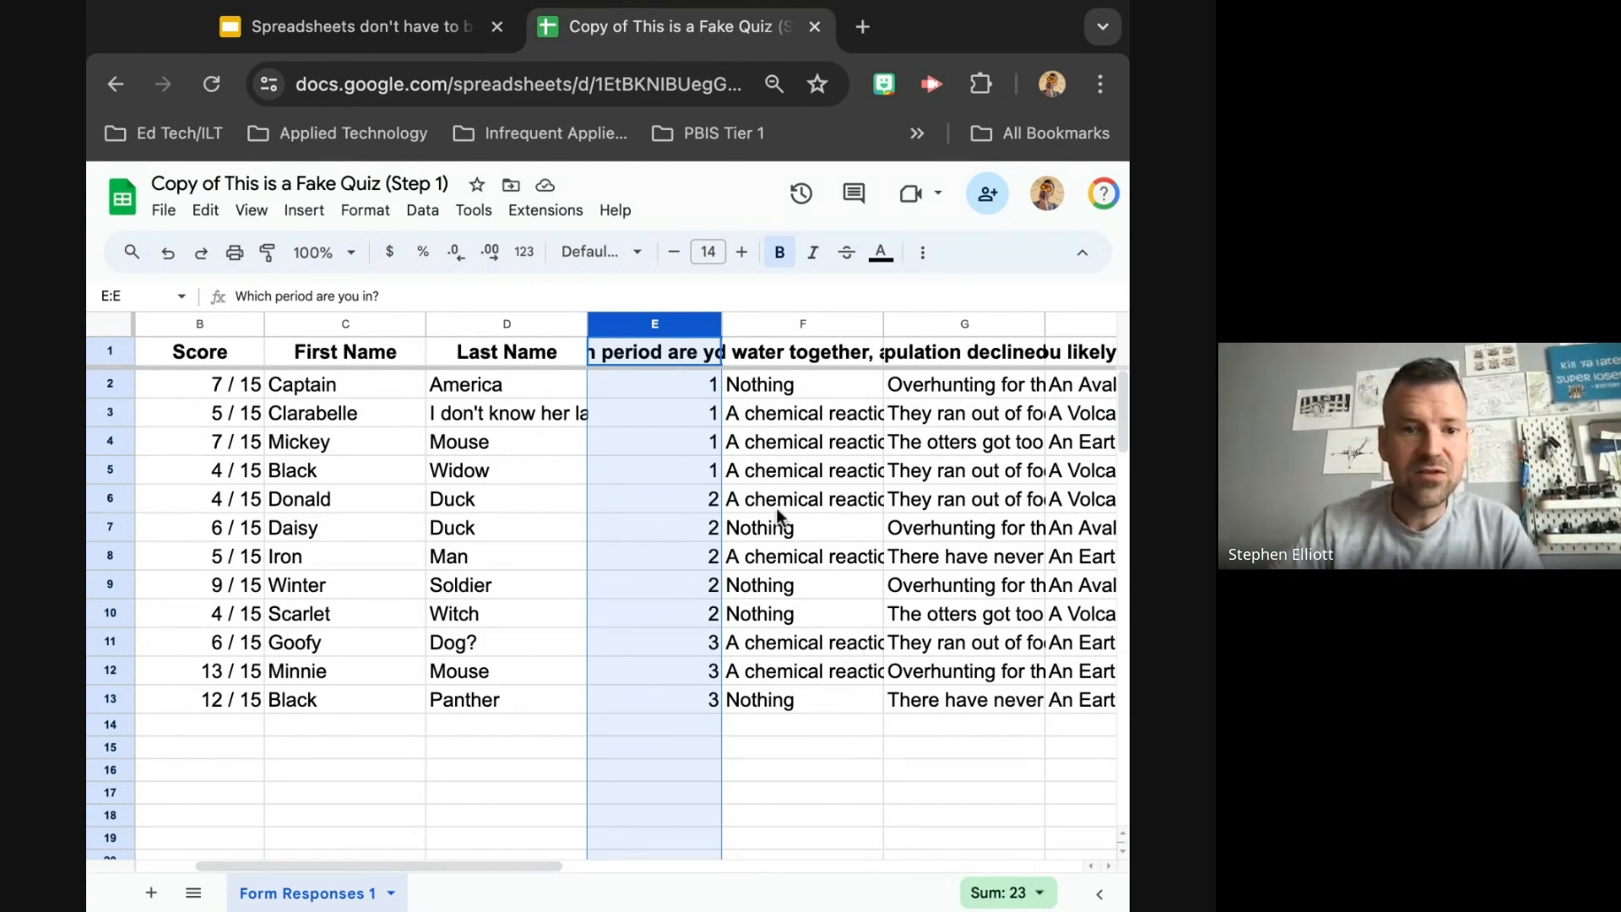
click(397, 19)
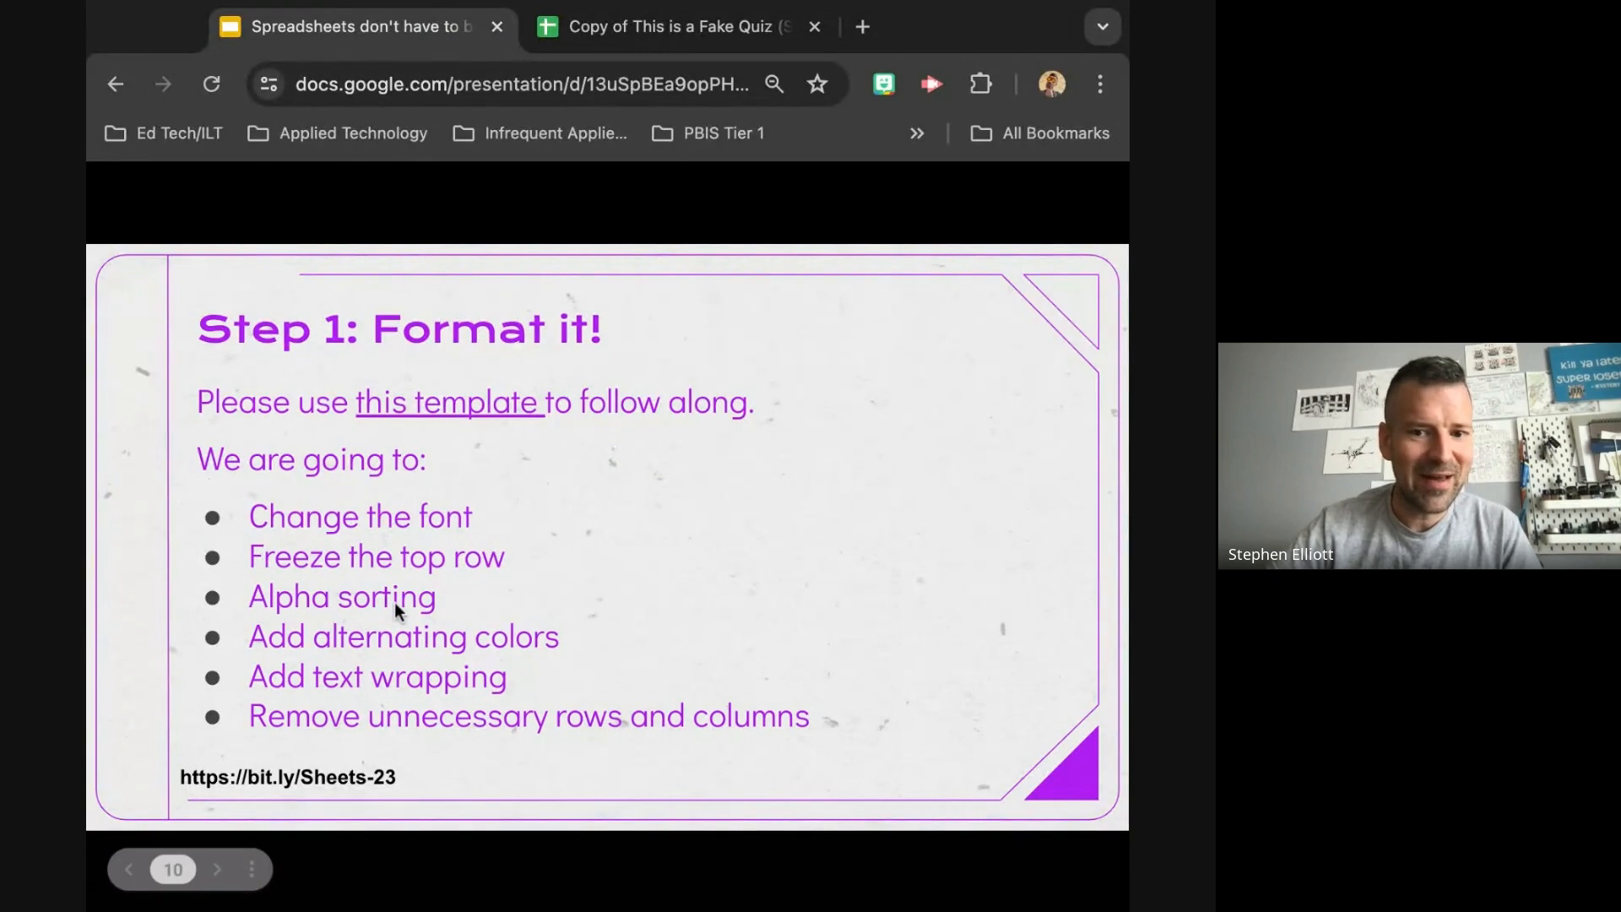
click(670, 40)
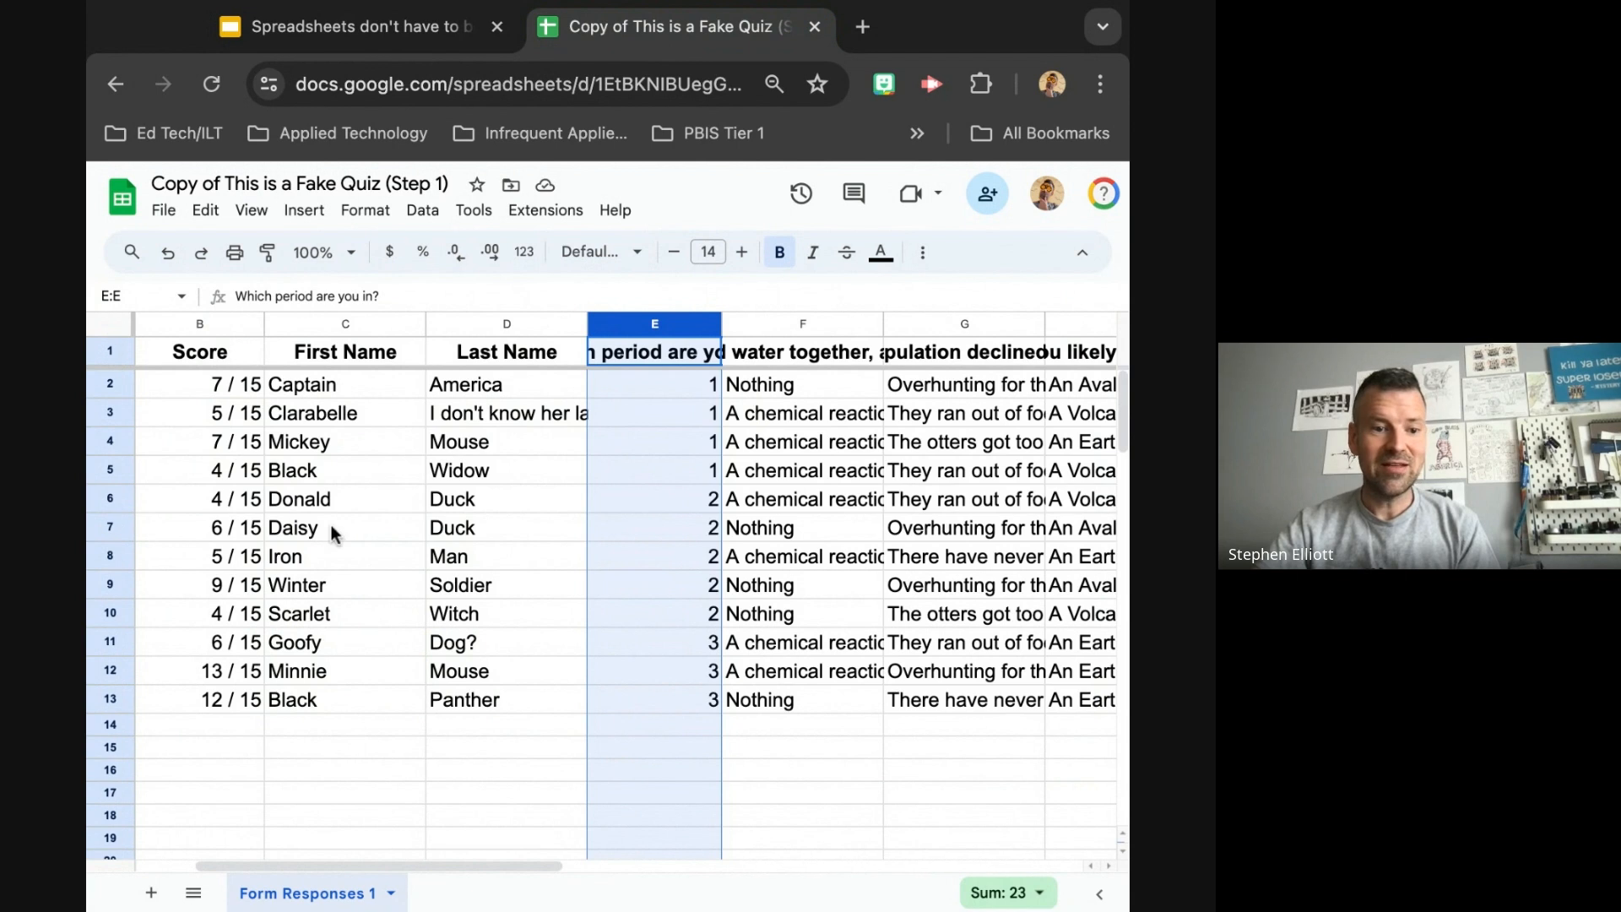
- Apply alternating colors to the whole sheet, using the default style with the blue header
scroll(328, 525, right, 3)
scroll(326, 532, left, 5)
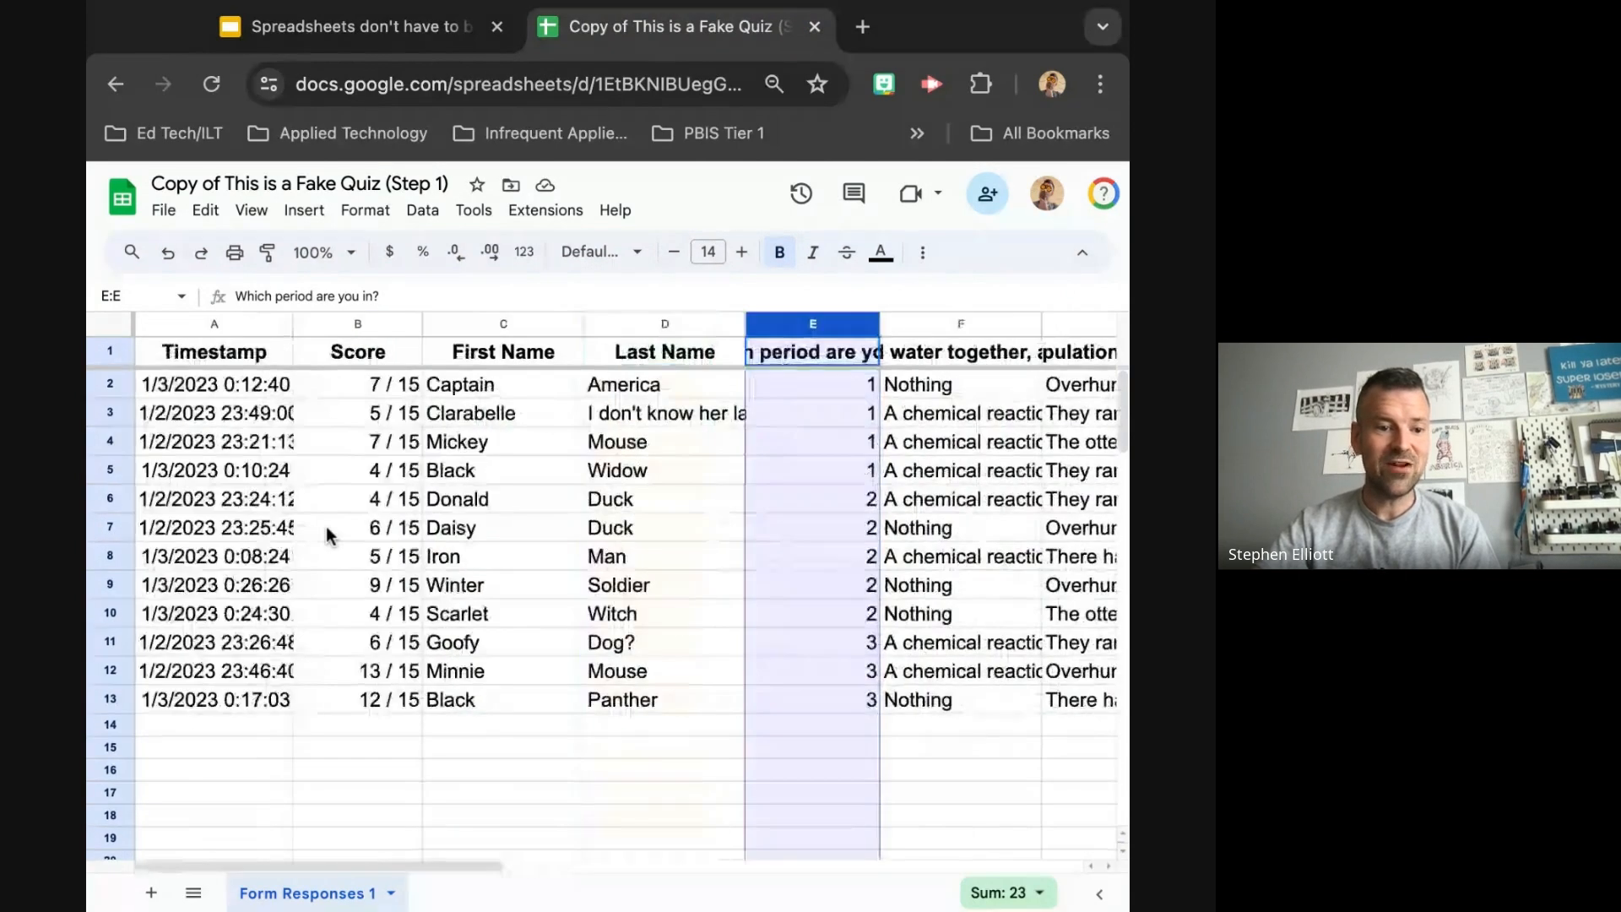
click(109, 333)
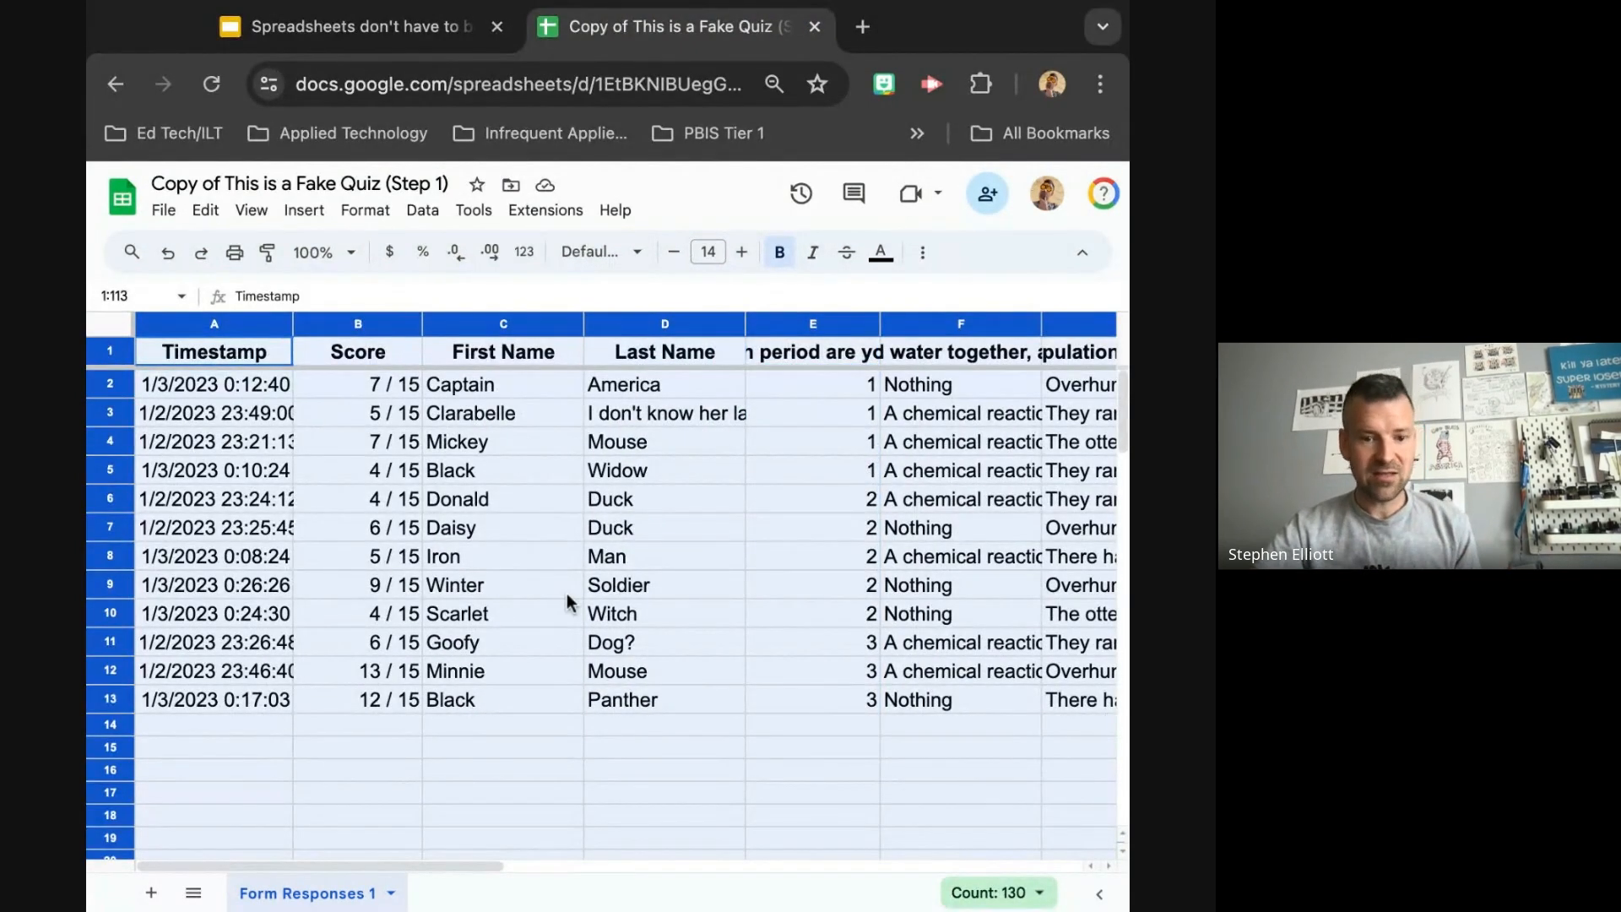
click(357, 222)
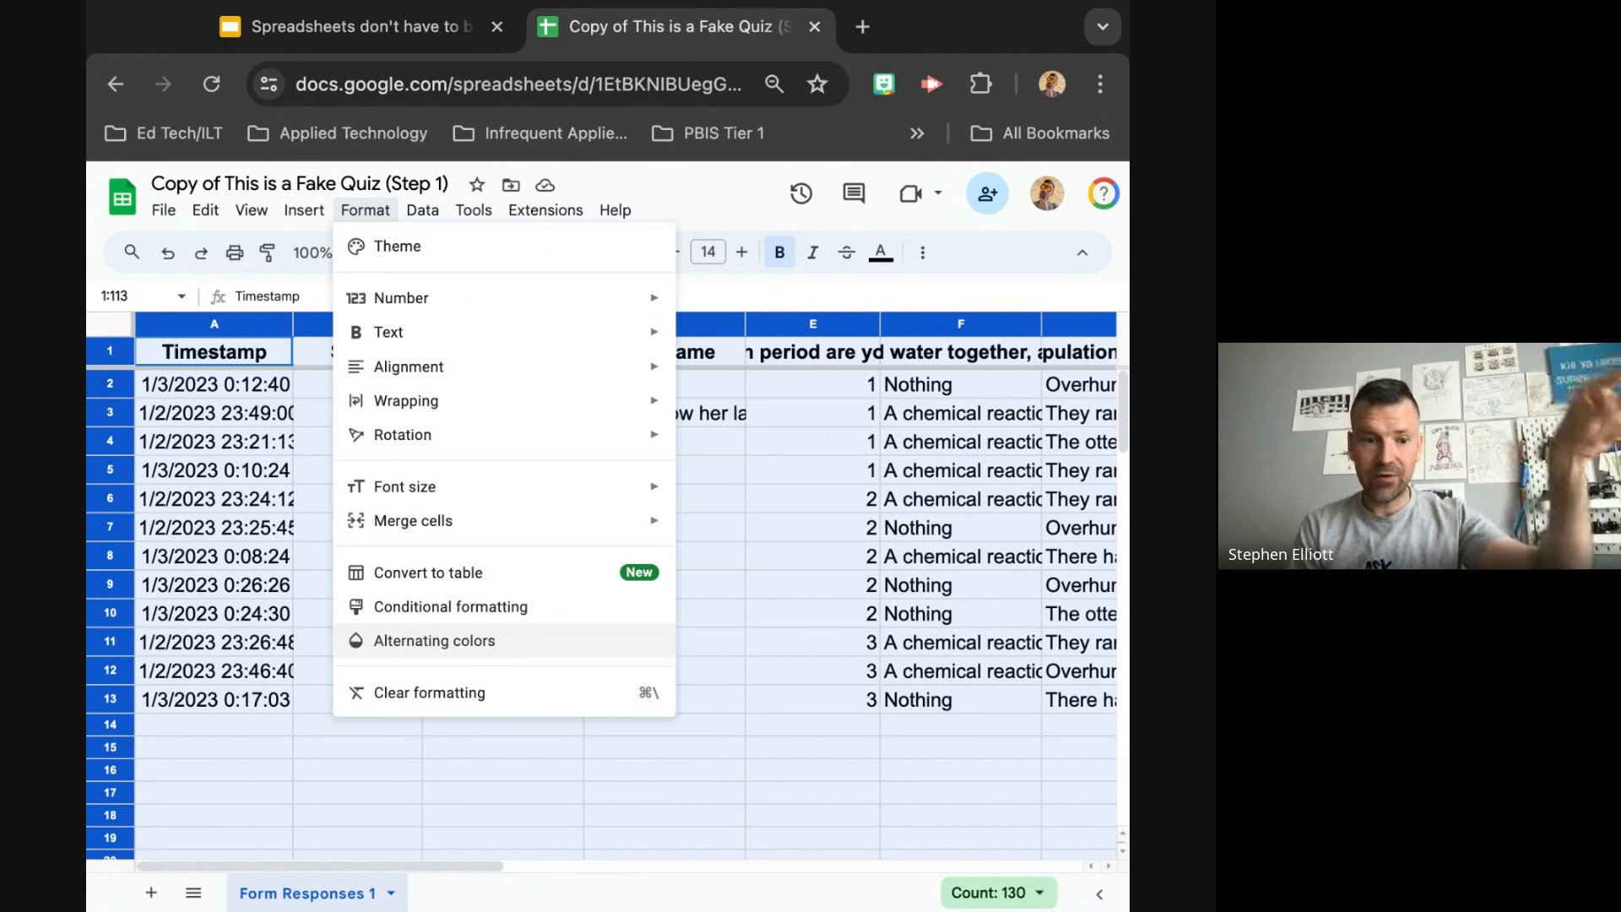
click(435, 642)
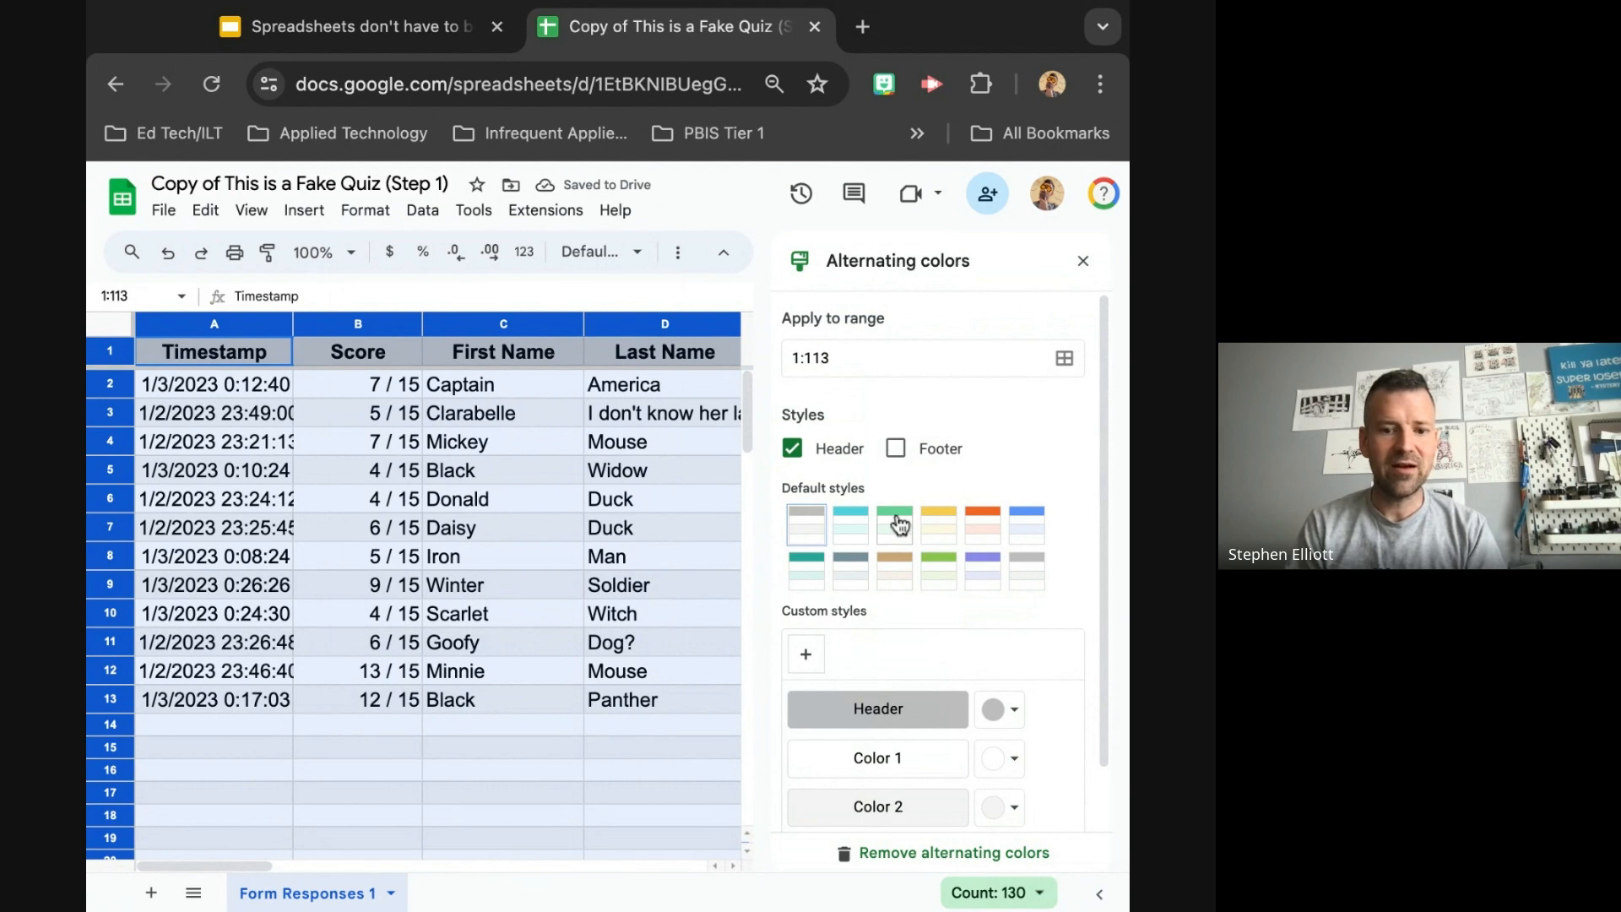
click(1031, 520)
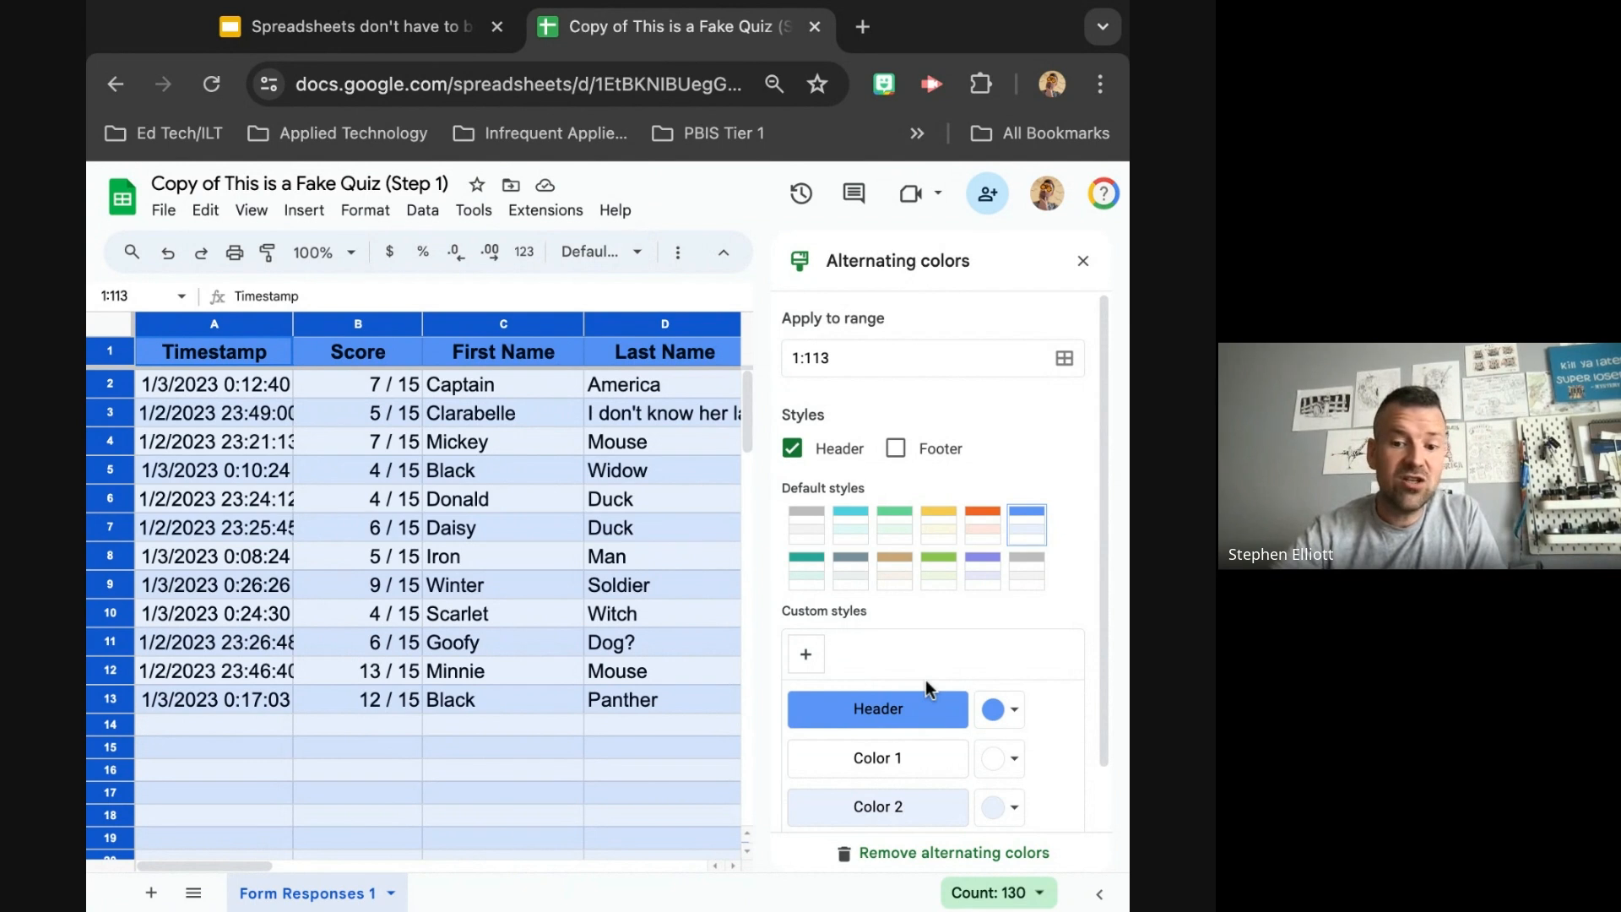
- Customize the alternating colors with light yellow for Color 1 and a softer light blue for the header, and close the settings
click(1014, 763)
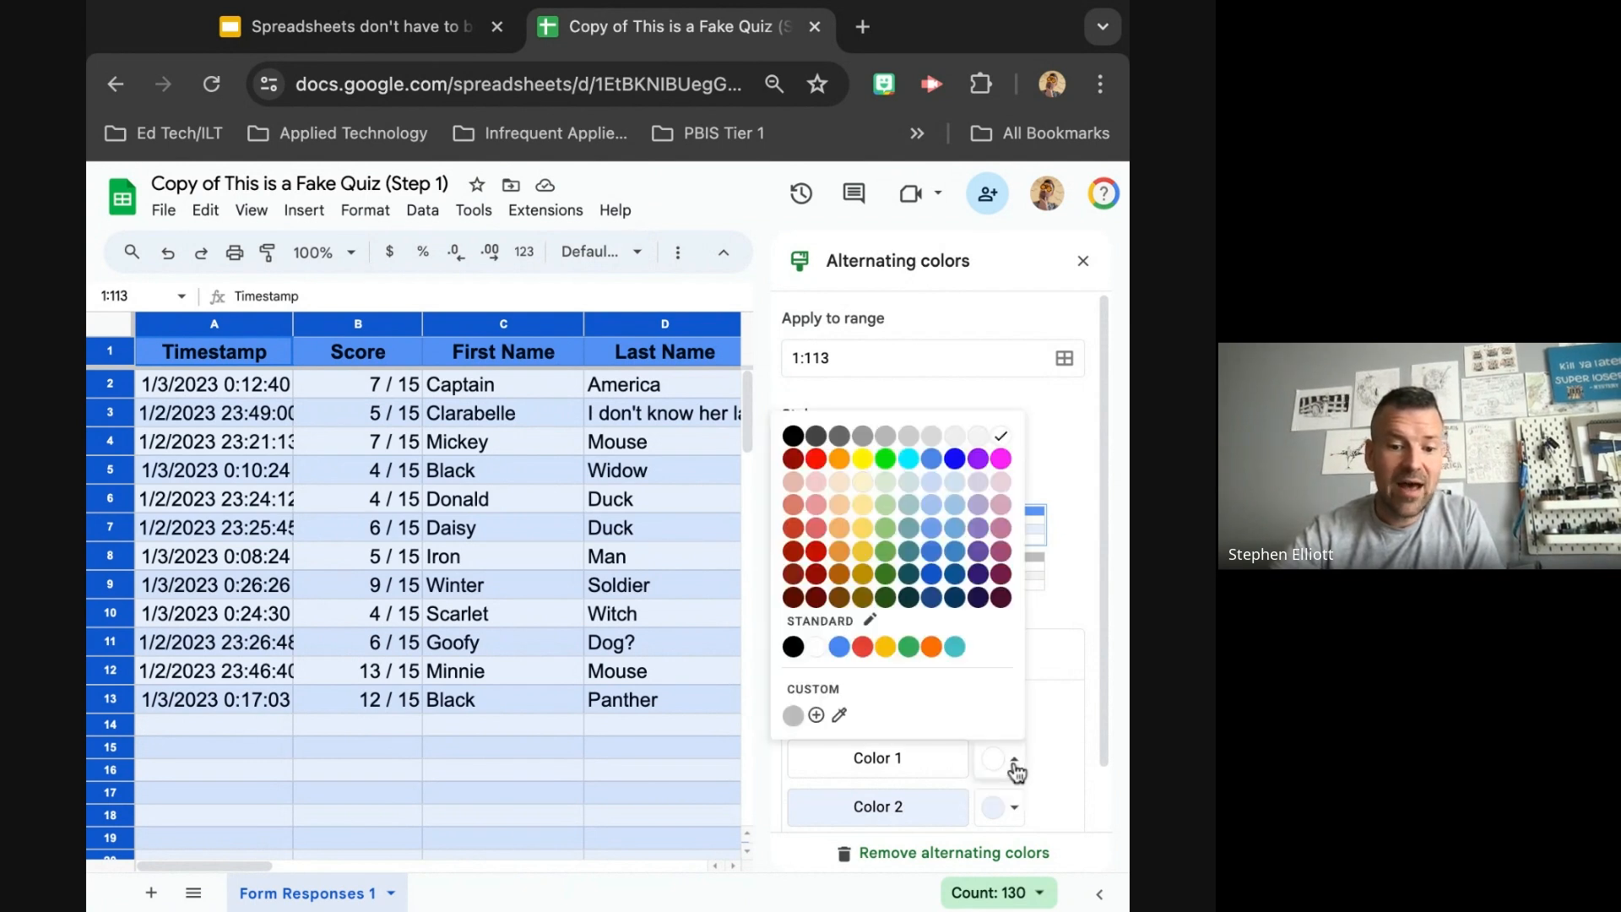
click(861, 487)
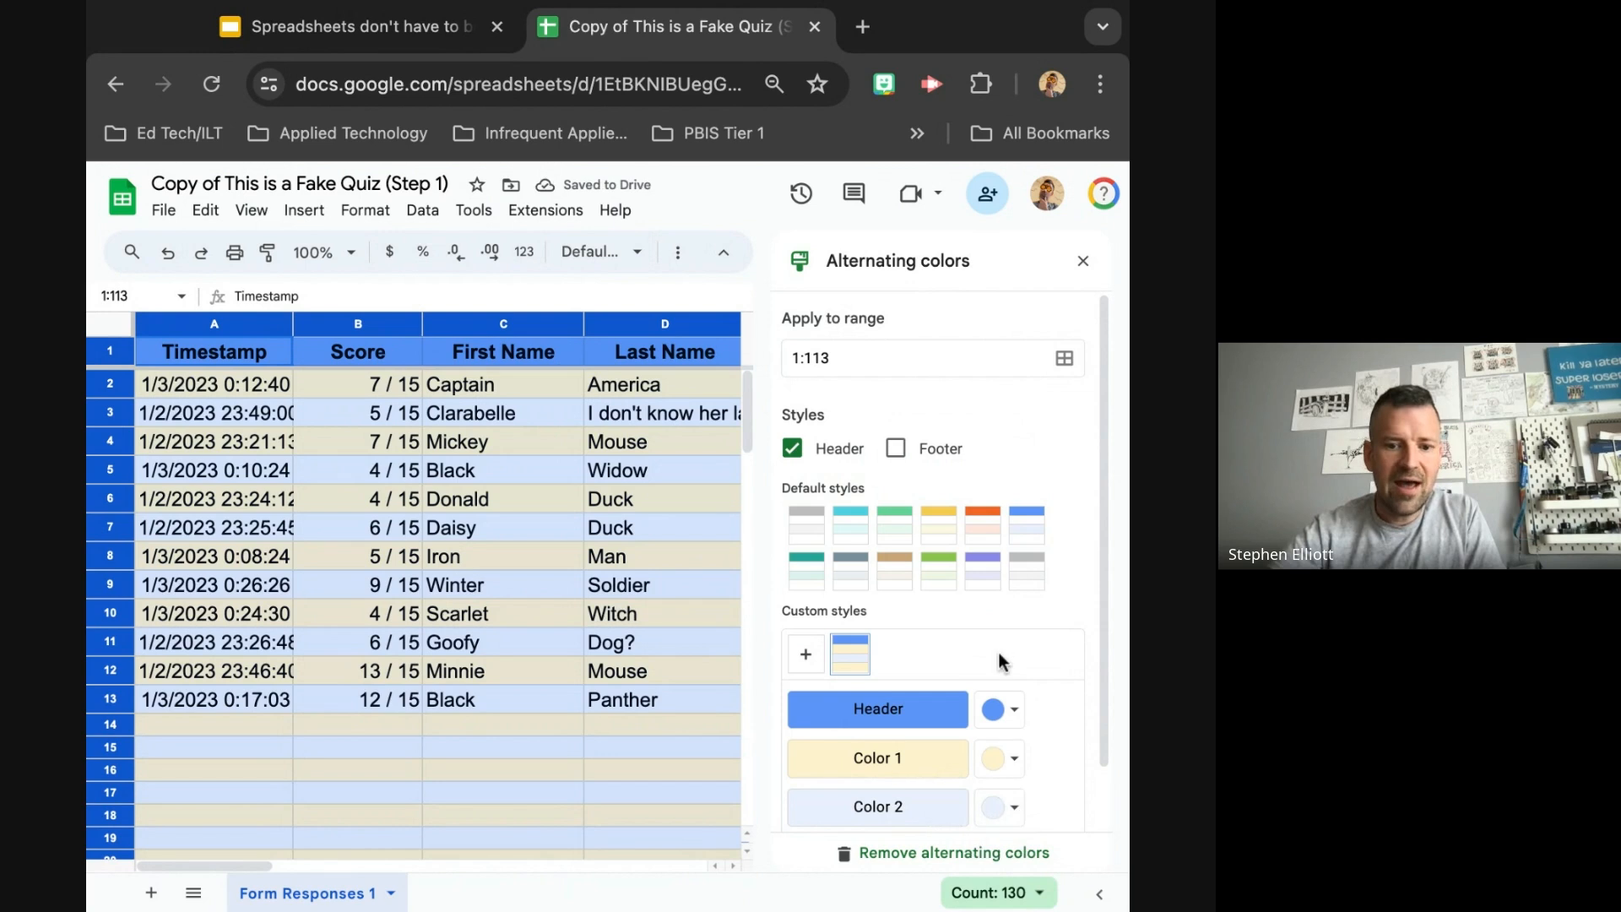
click(1016, 715)
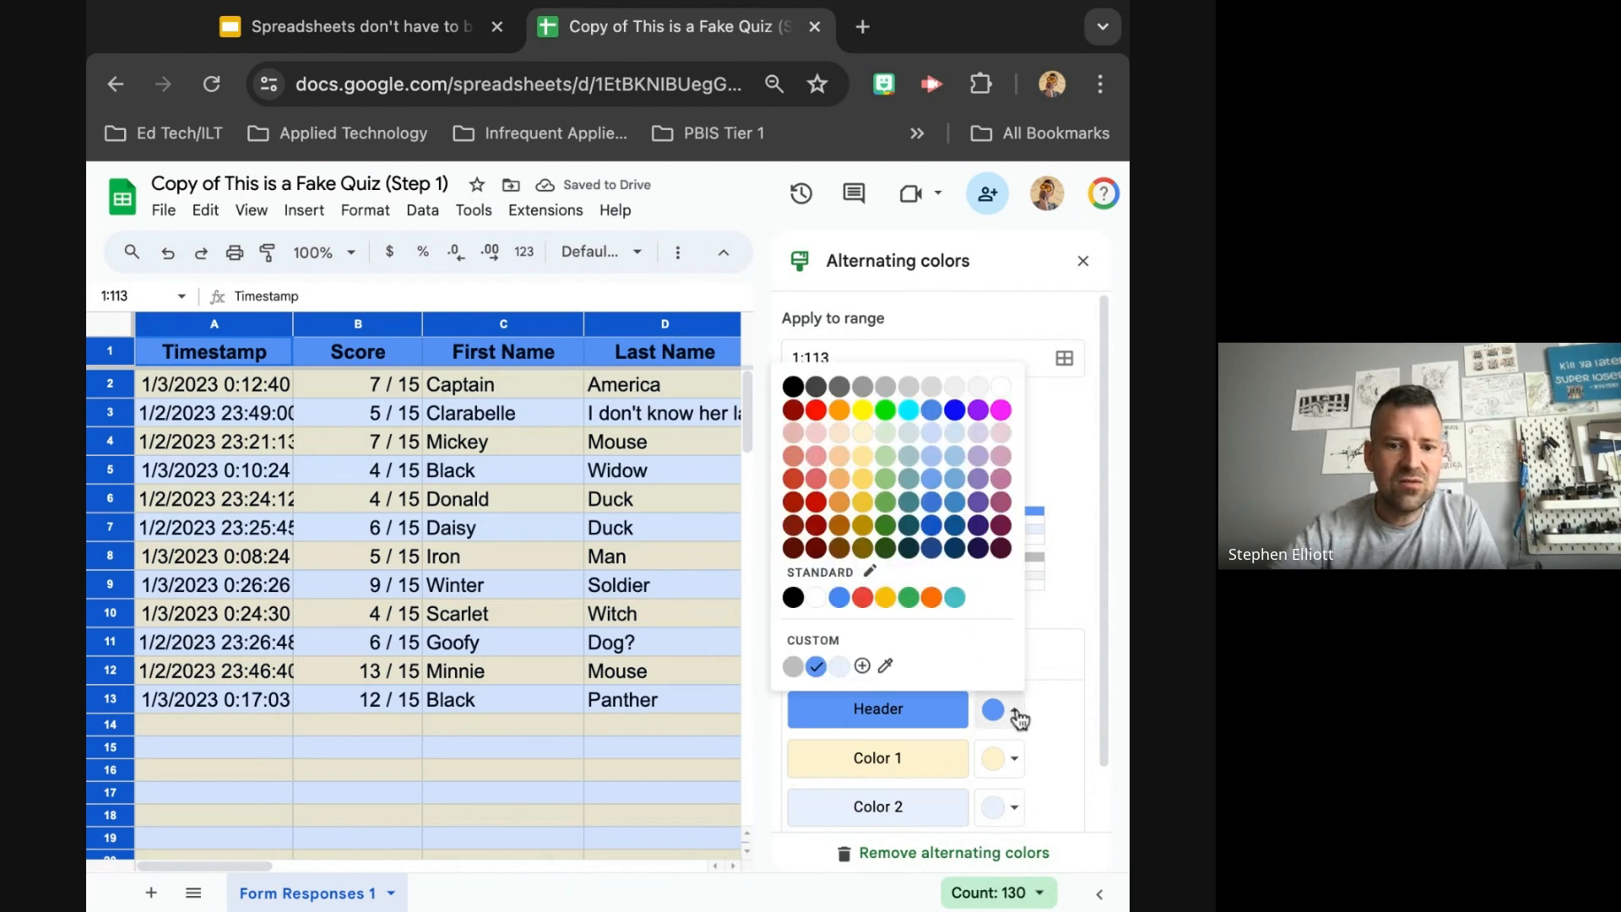
click(954, 481)
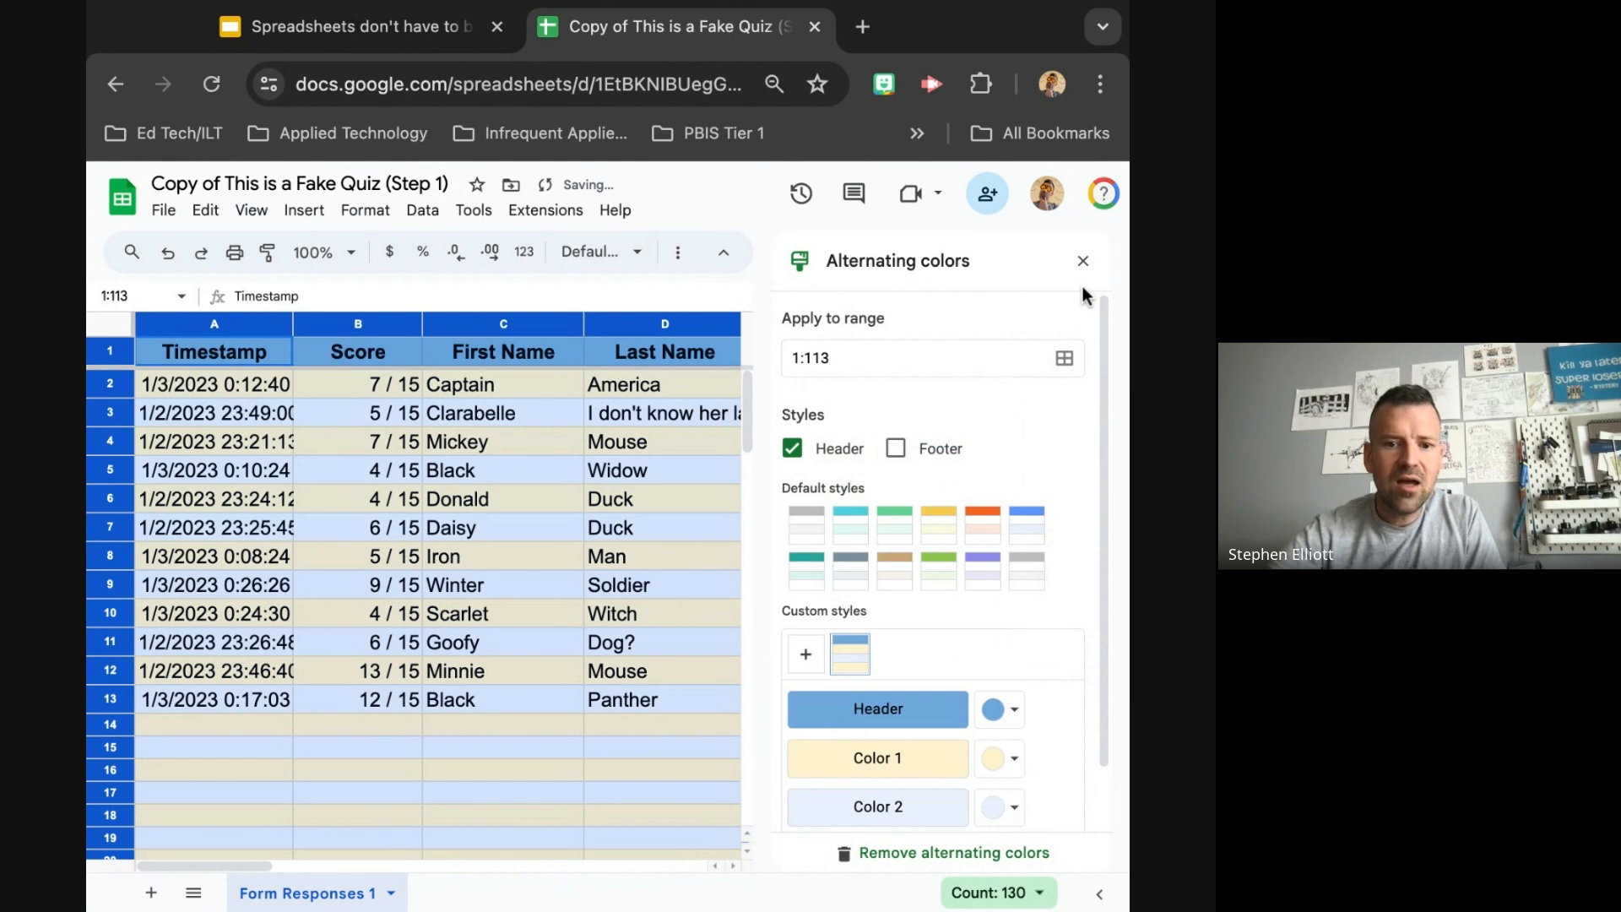
scroll(1002, 742, down, 2)
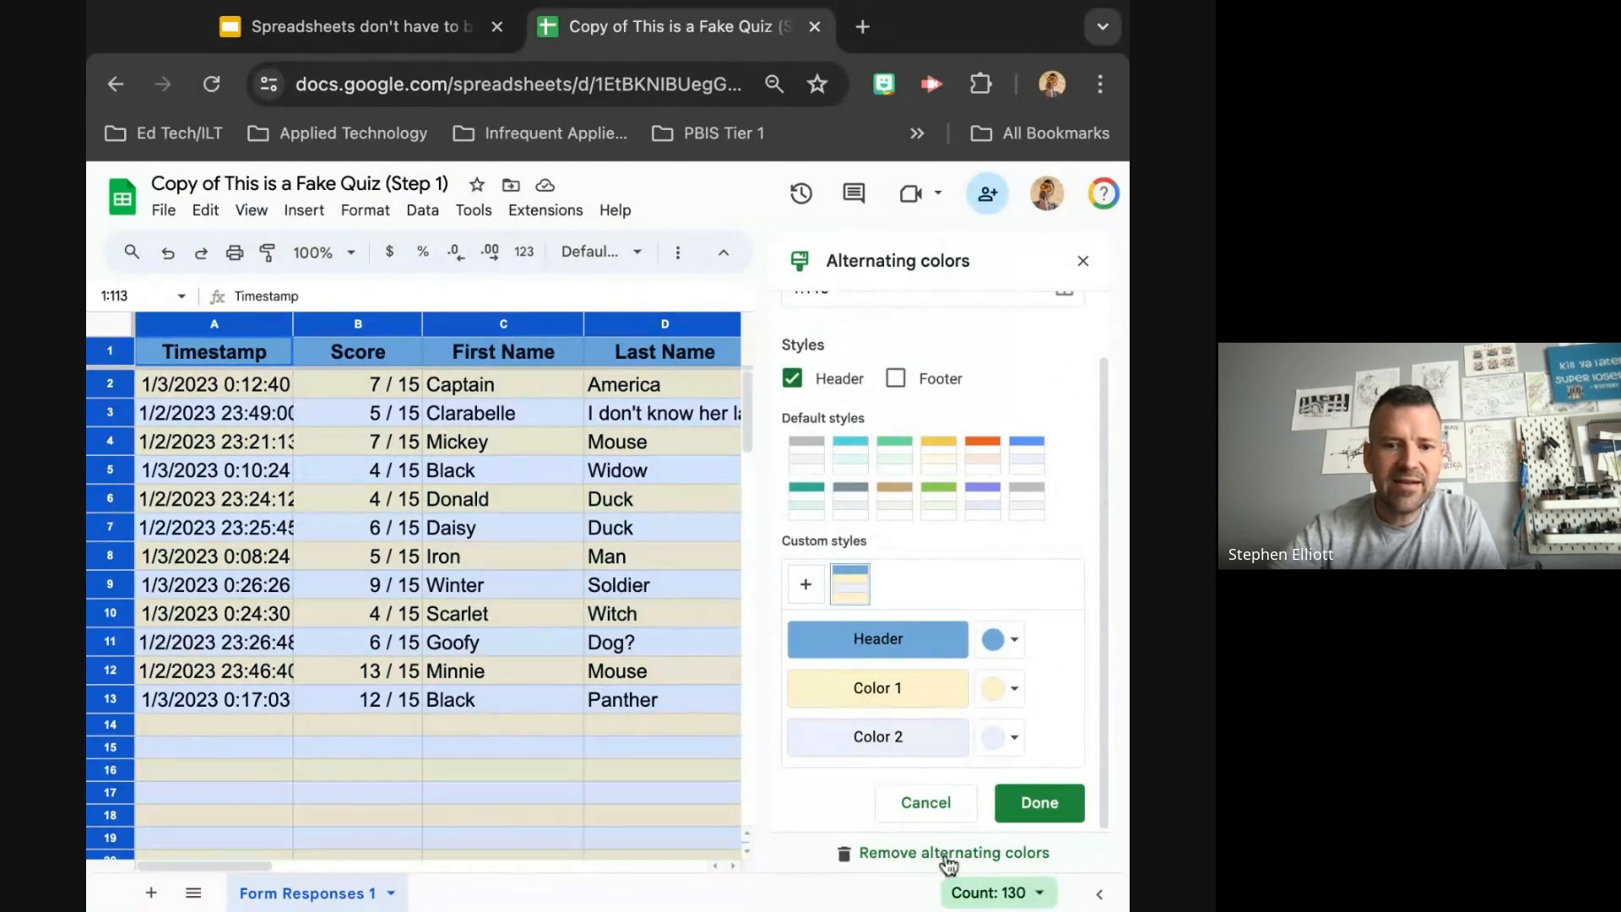
click(1084, 263)
click(474, 538)
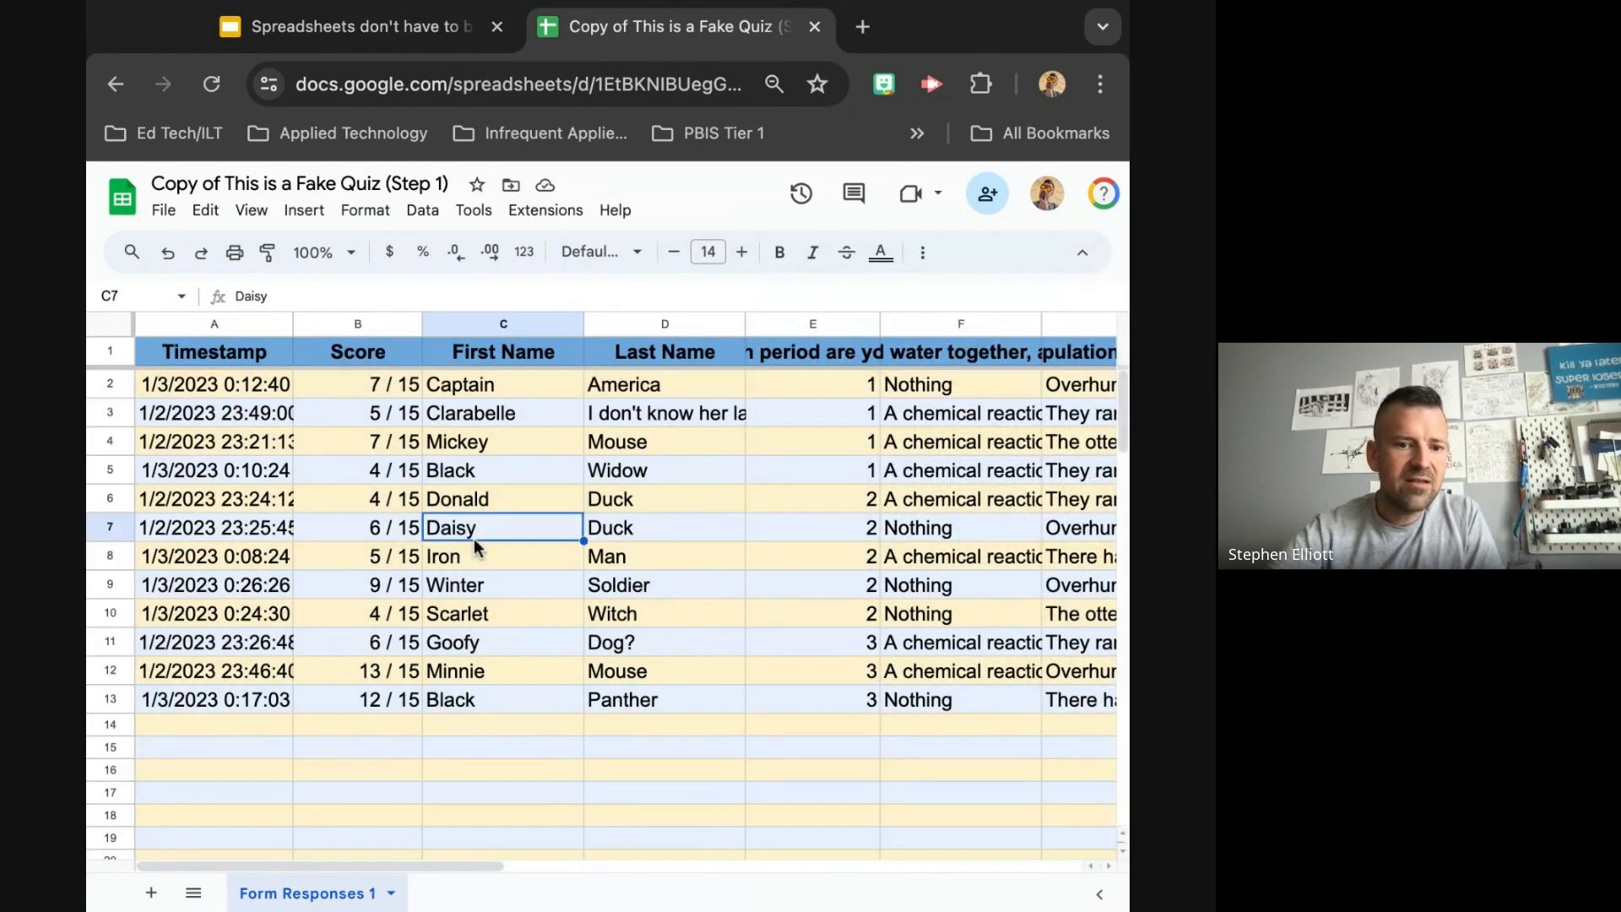
scroll(392, 775, right, 5)
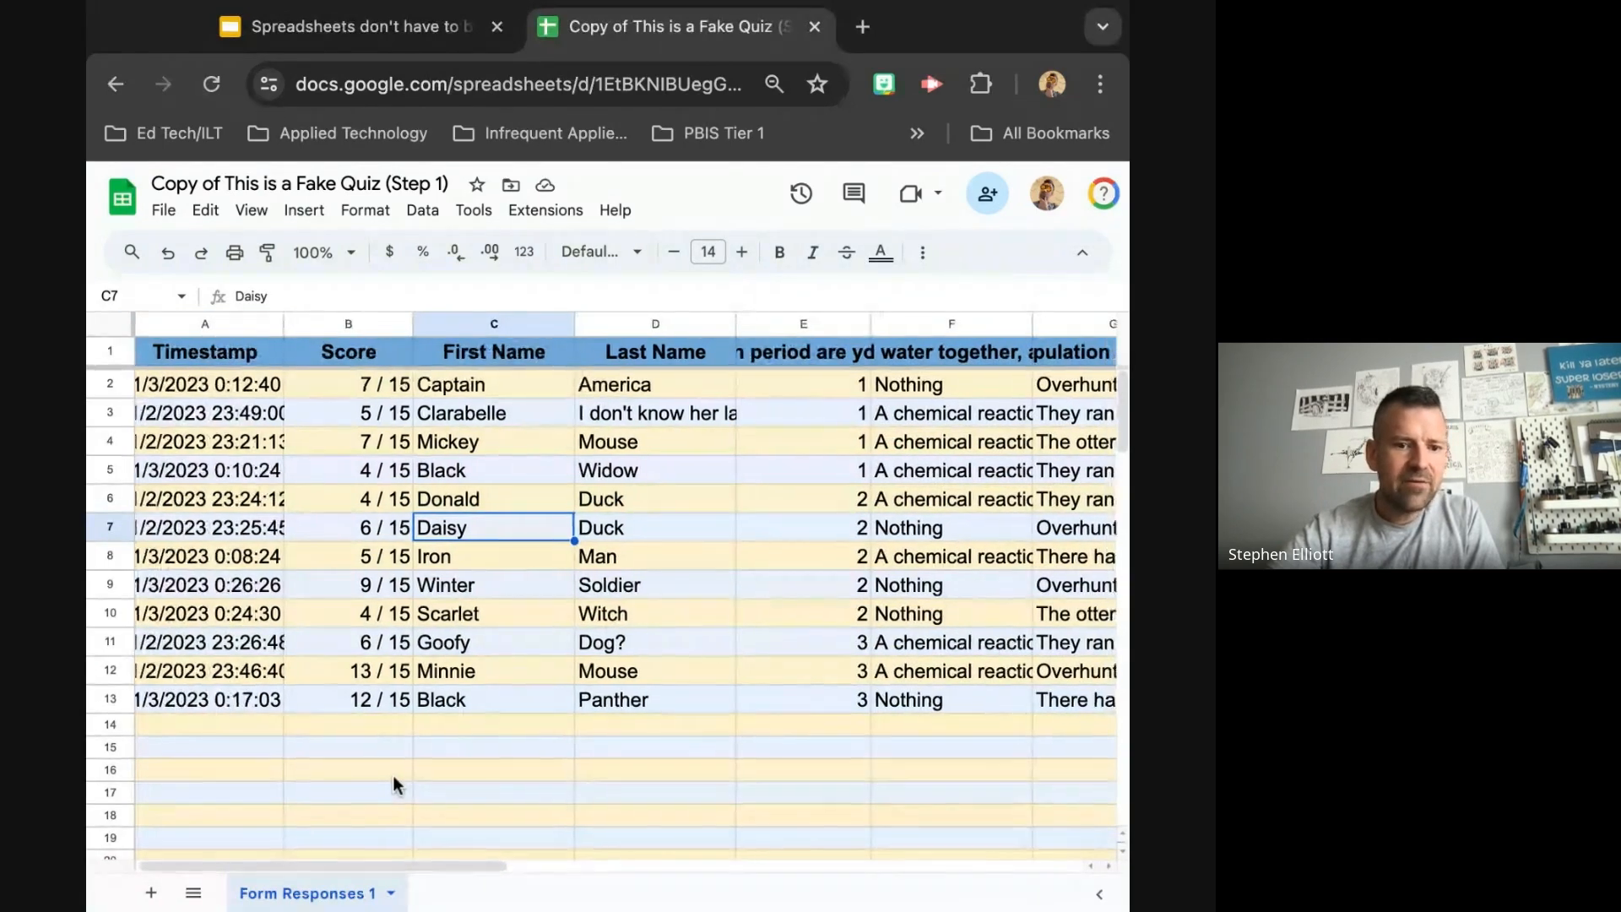
- Review the recolored response sheet across all columns, from the timestamps to the long paragraph answers in column J
scroll(393, 775, right, 5)
scroll(393, 775, left, 6)
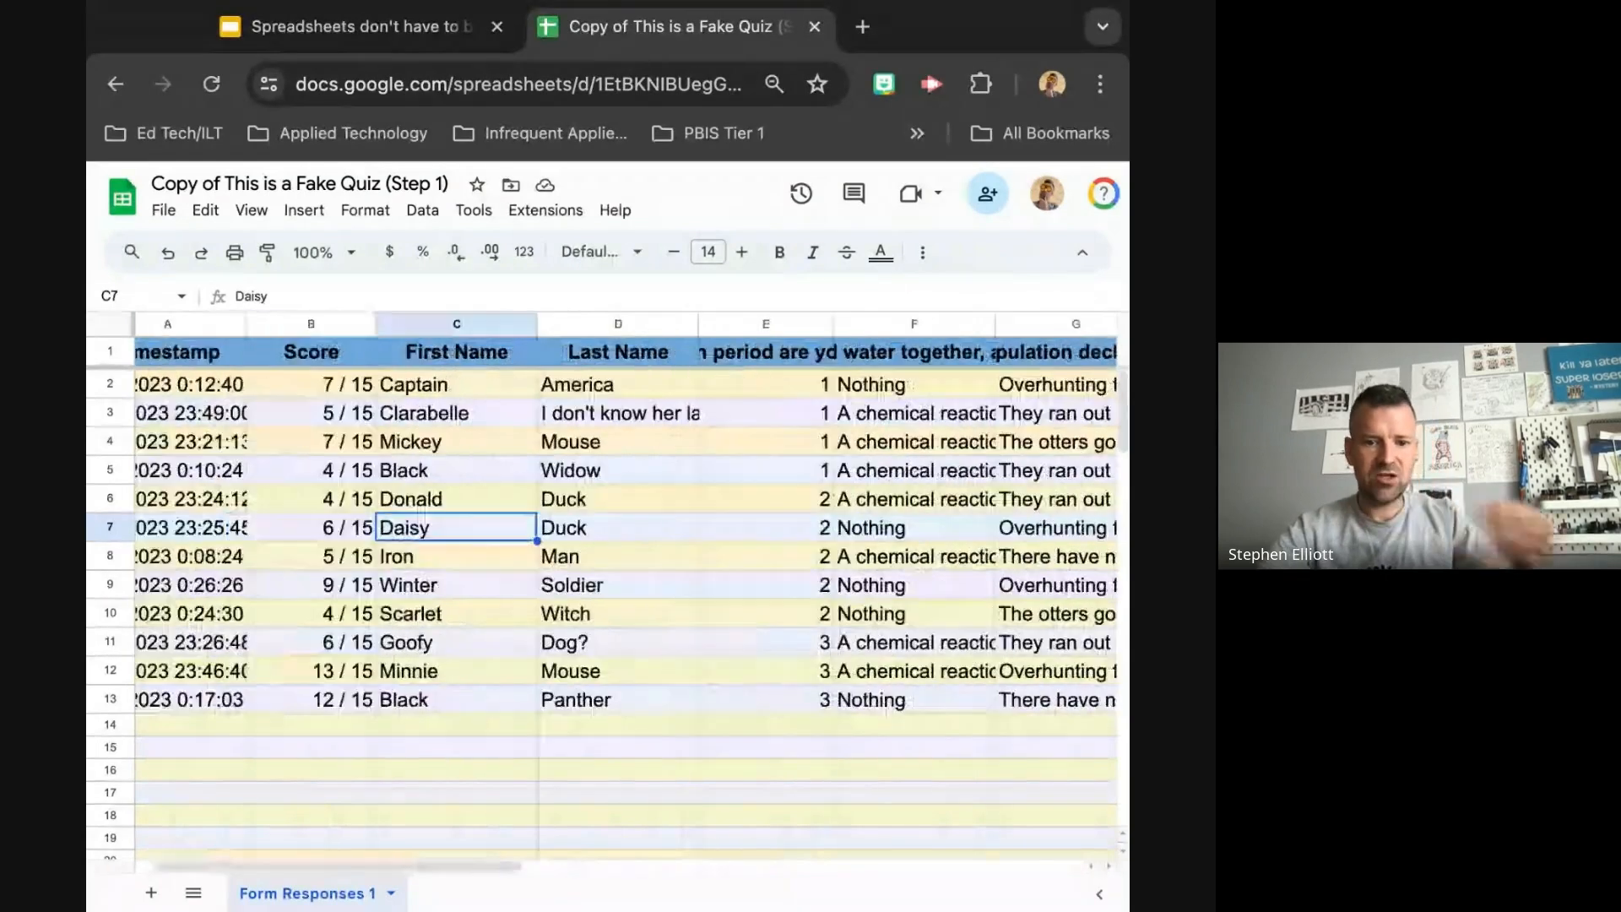
scroll(393, 775, right, 3)
scroll(392, 775, right, 3)
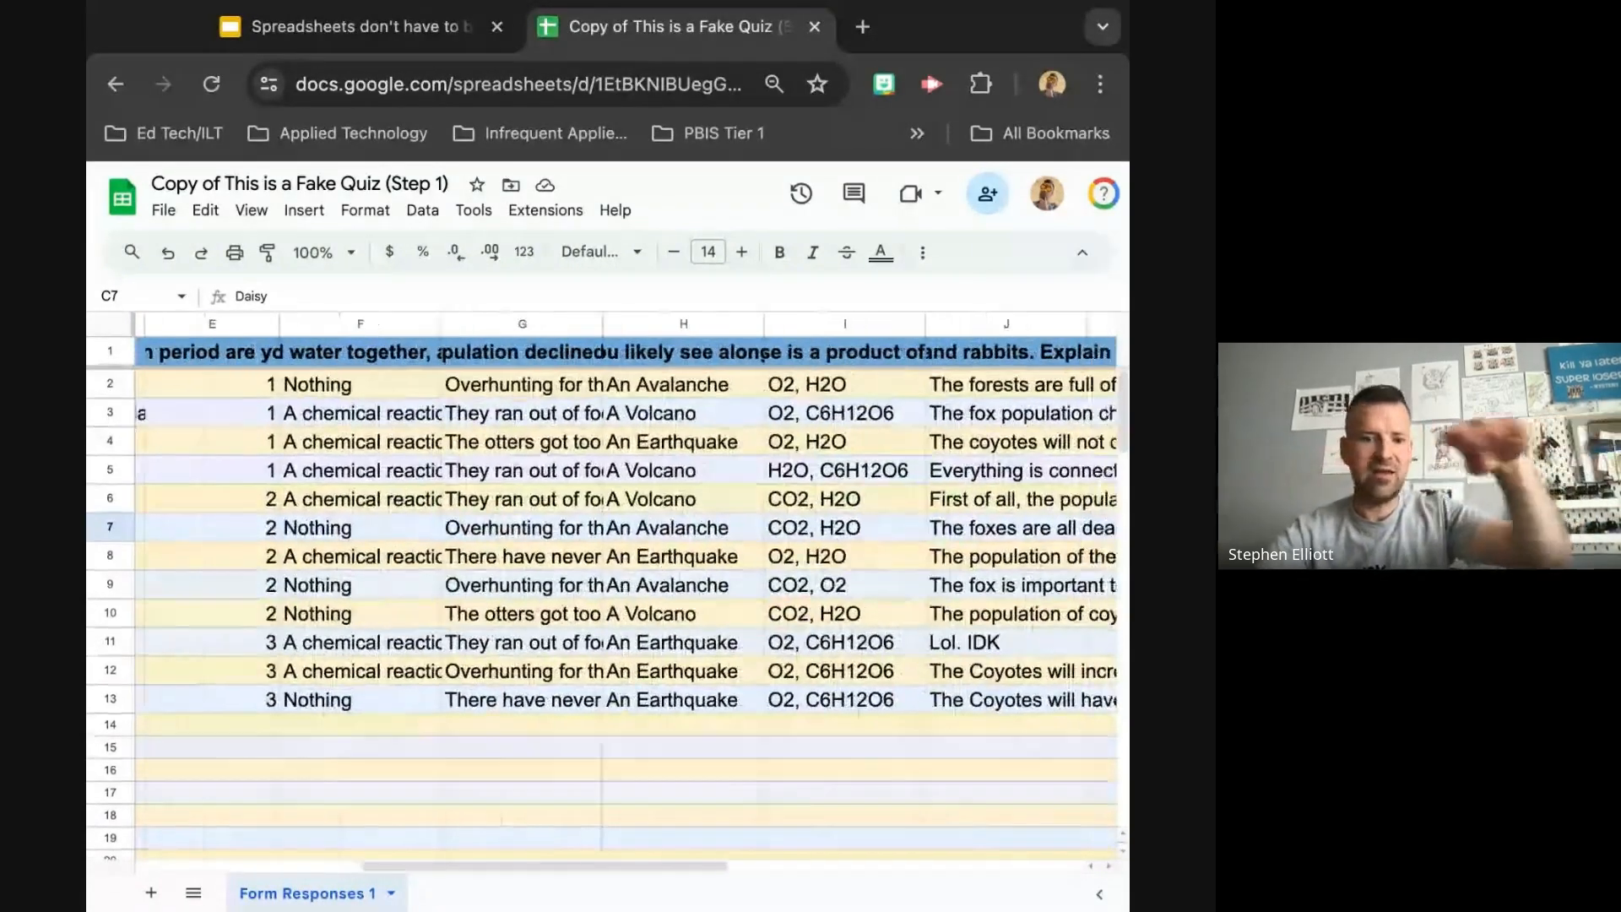
scroll(393, 774, left, 3)
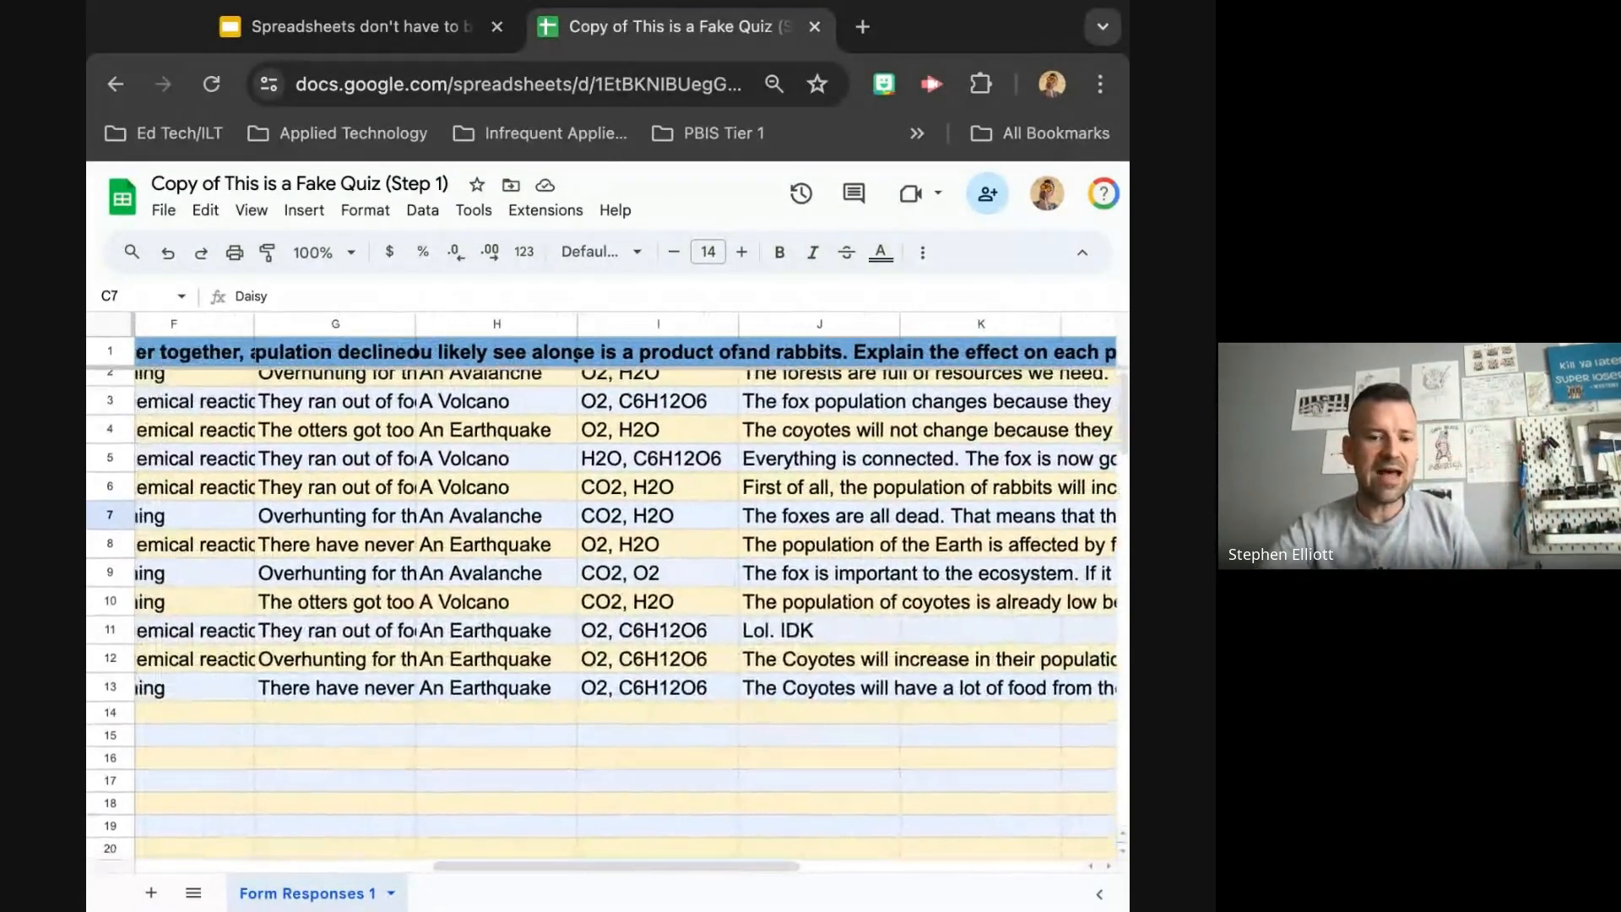
scroll(392, 775, left, 3)
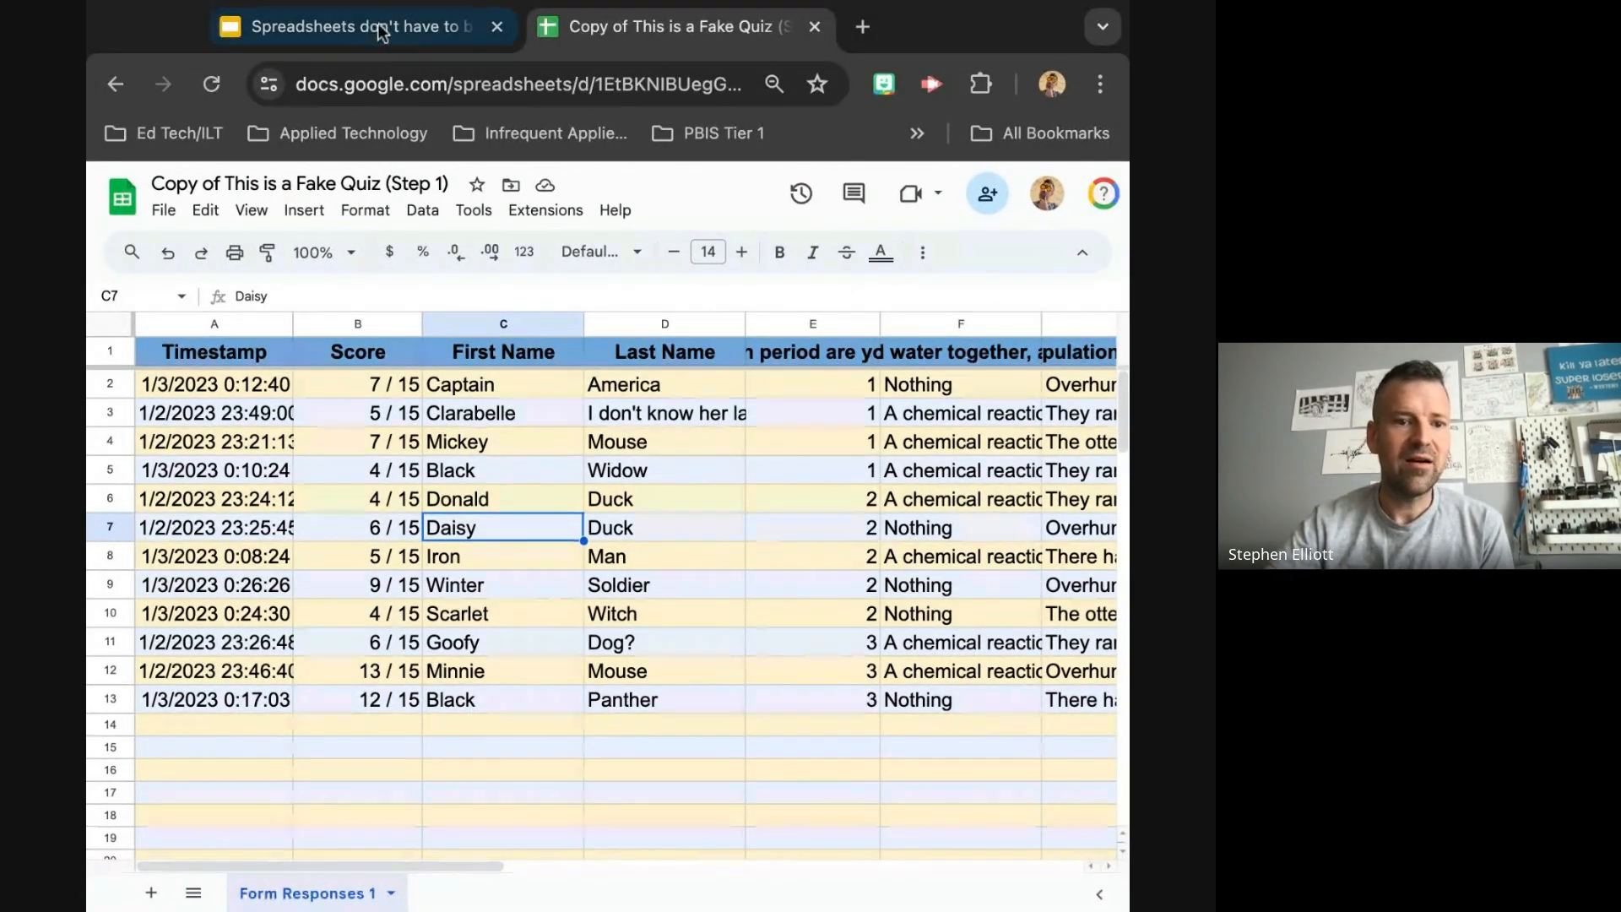
scroll(470, 616, down, 5)
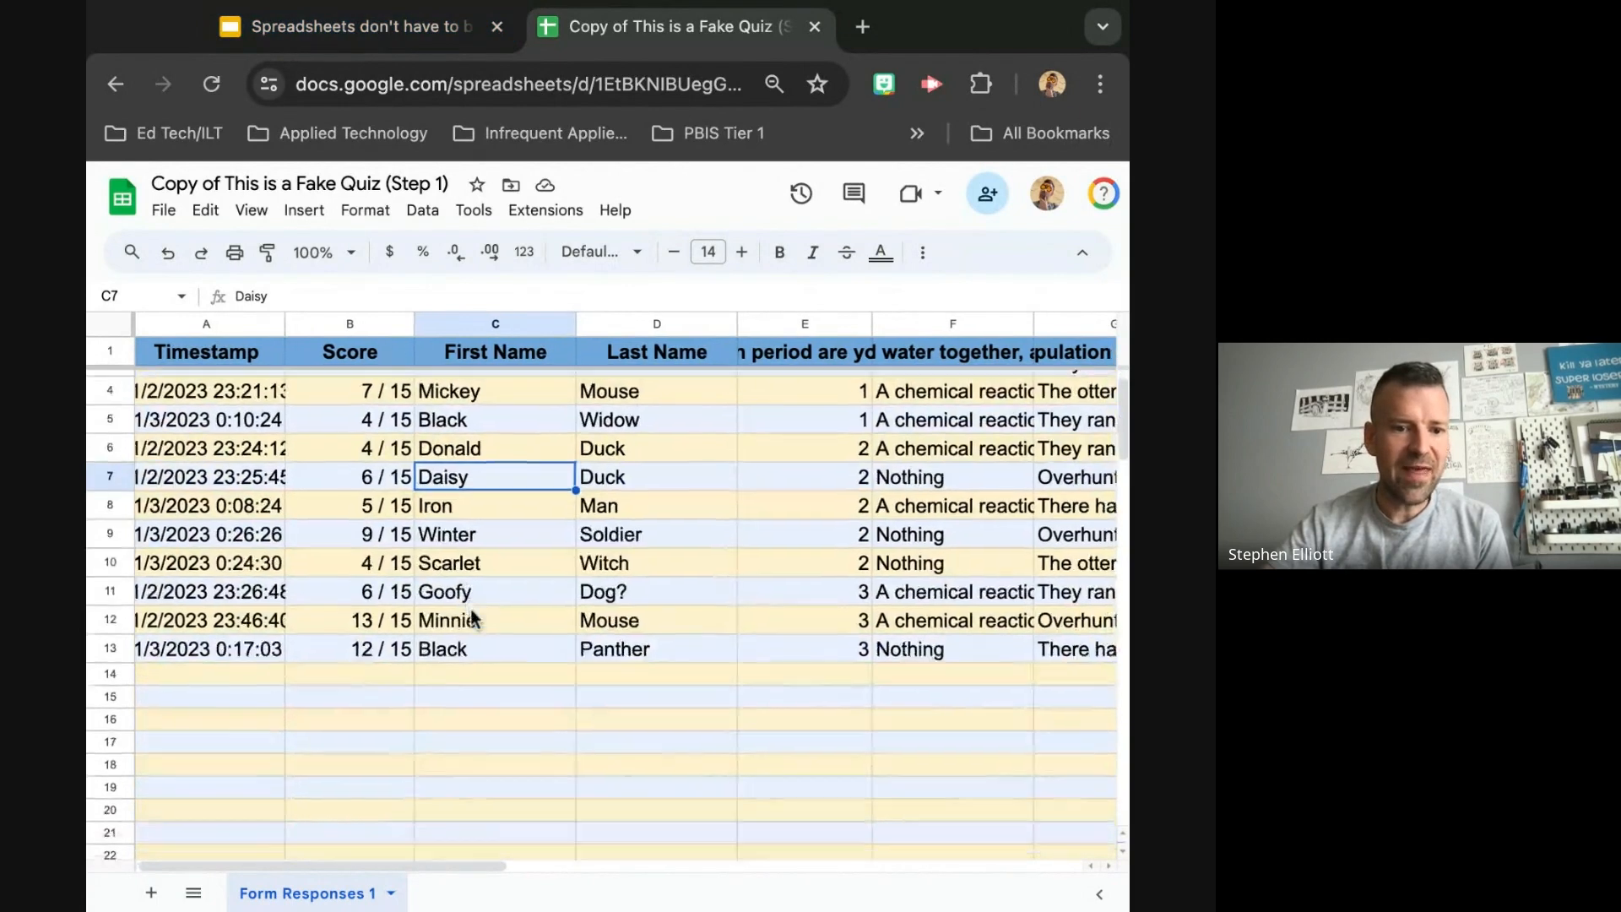
scroll(471, 616, up, 5)
scroll(471, 615, right, 1)
scroll(469, 614, right, 8)
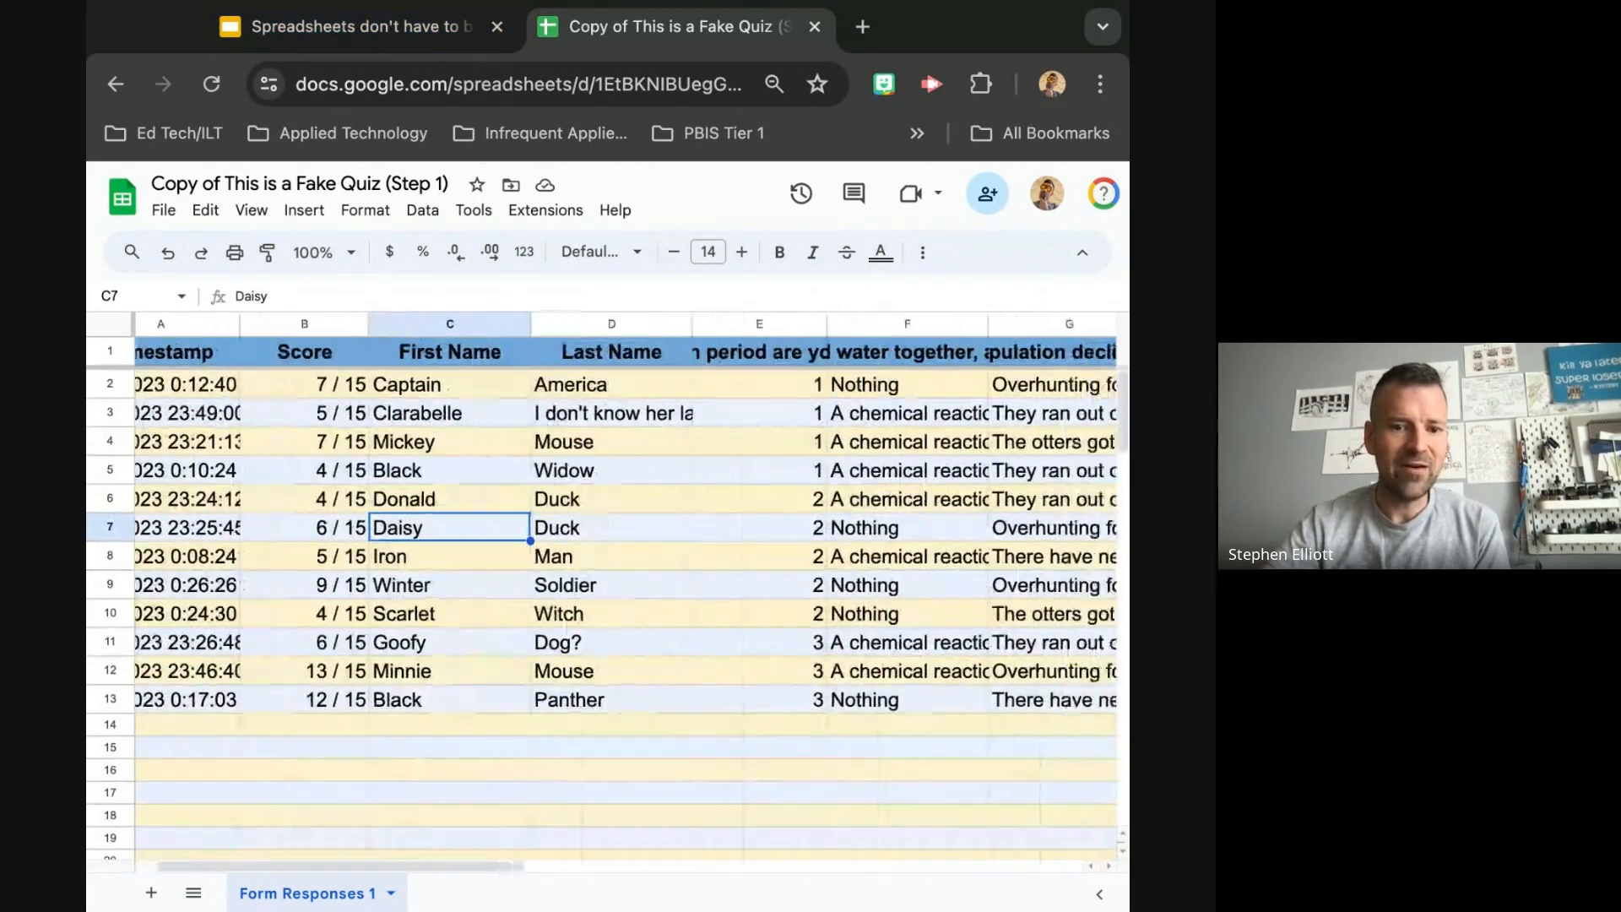
scroll(596, 429, right, 2)
scroll(596, 429, down, 5)
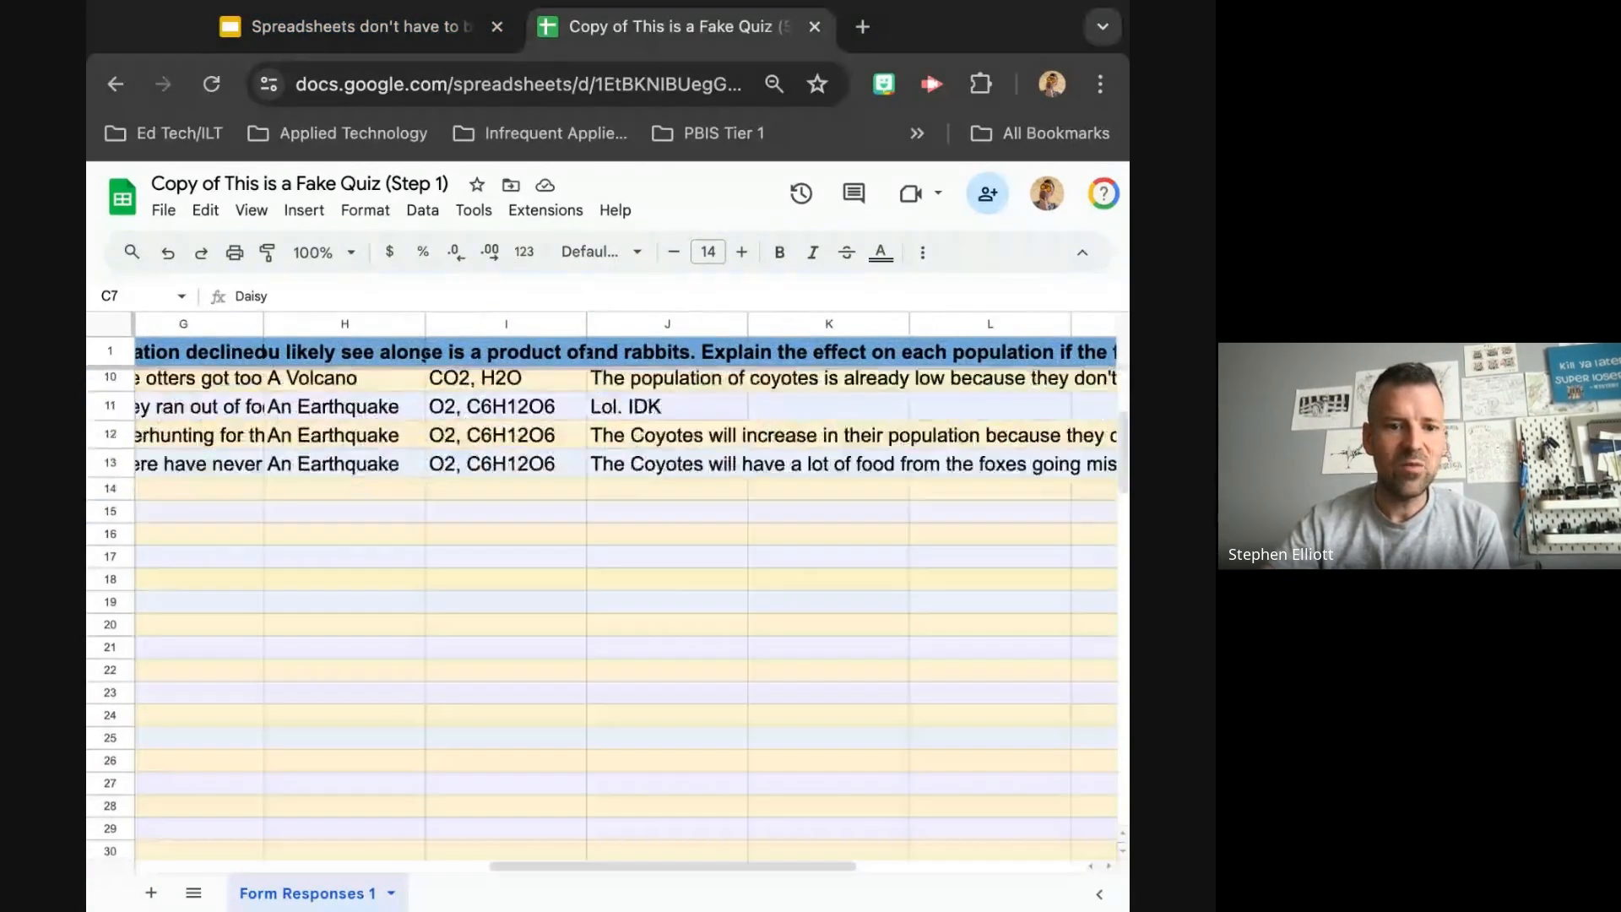
scroll(640, 459, up, 4)
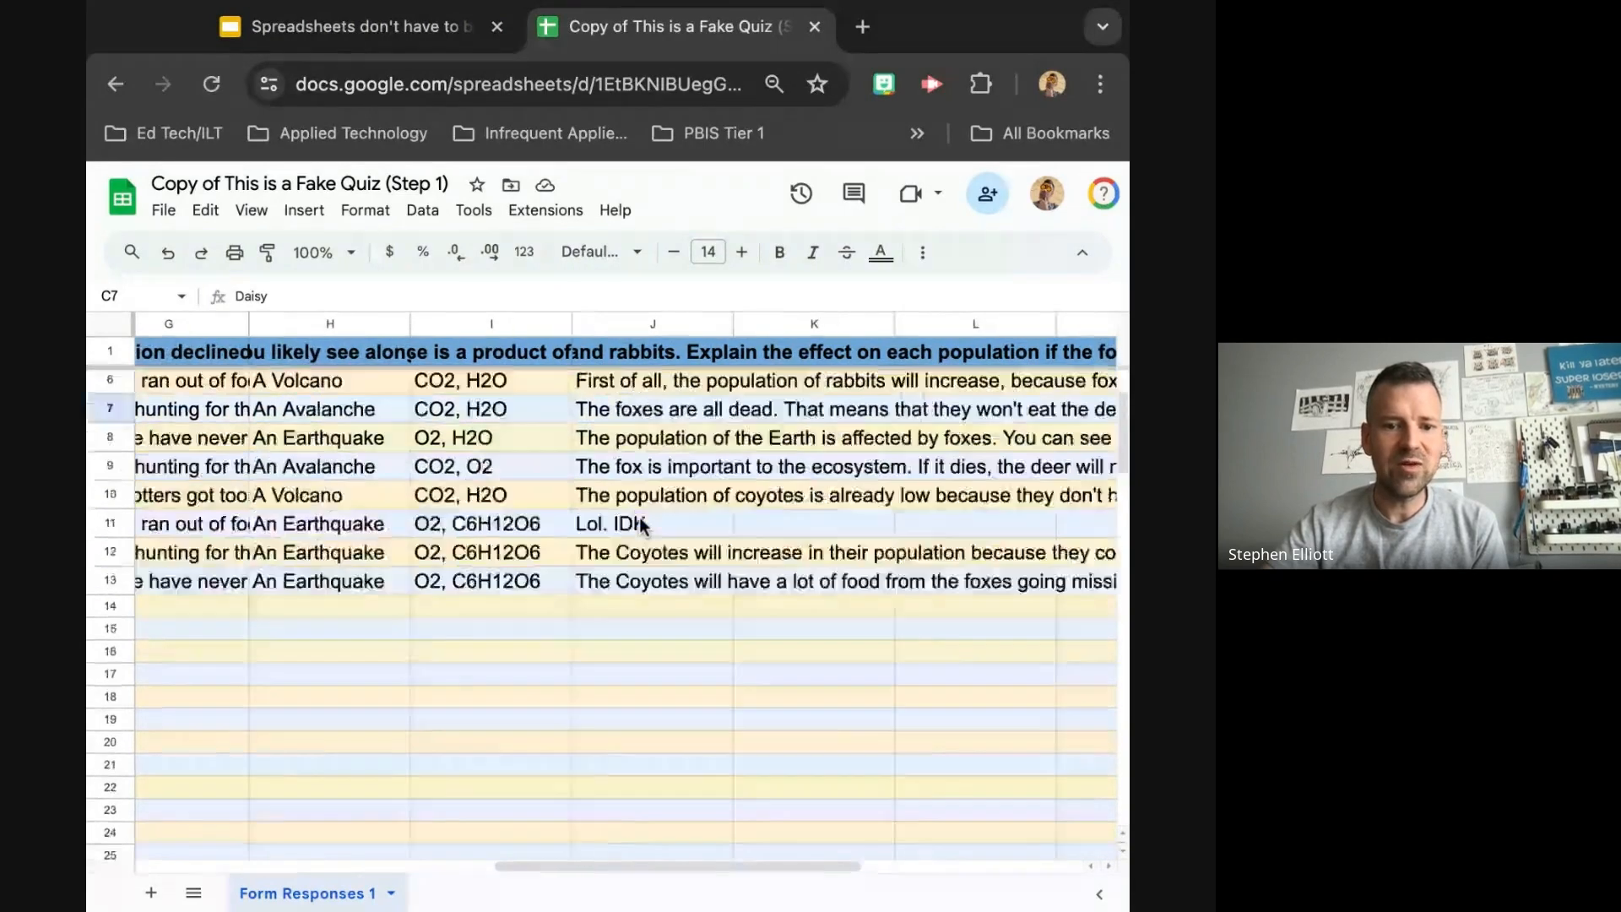
scroll(640, 525, left, 1)
scroll(642, 525, left, 1)
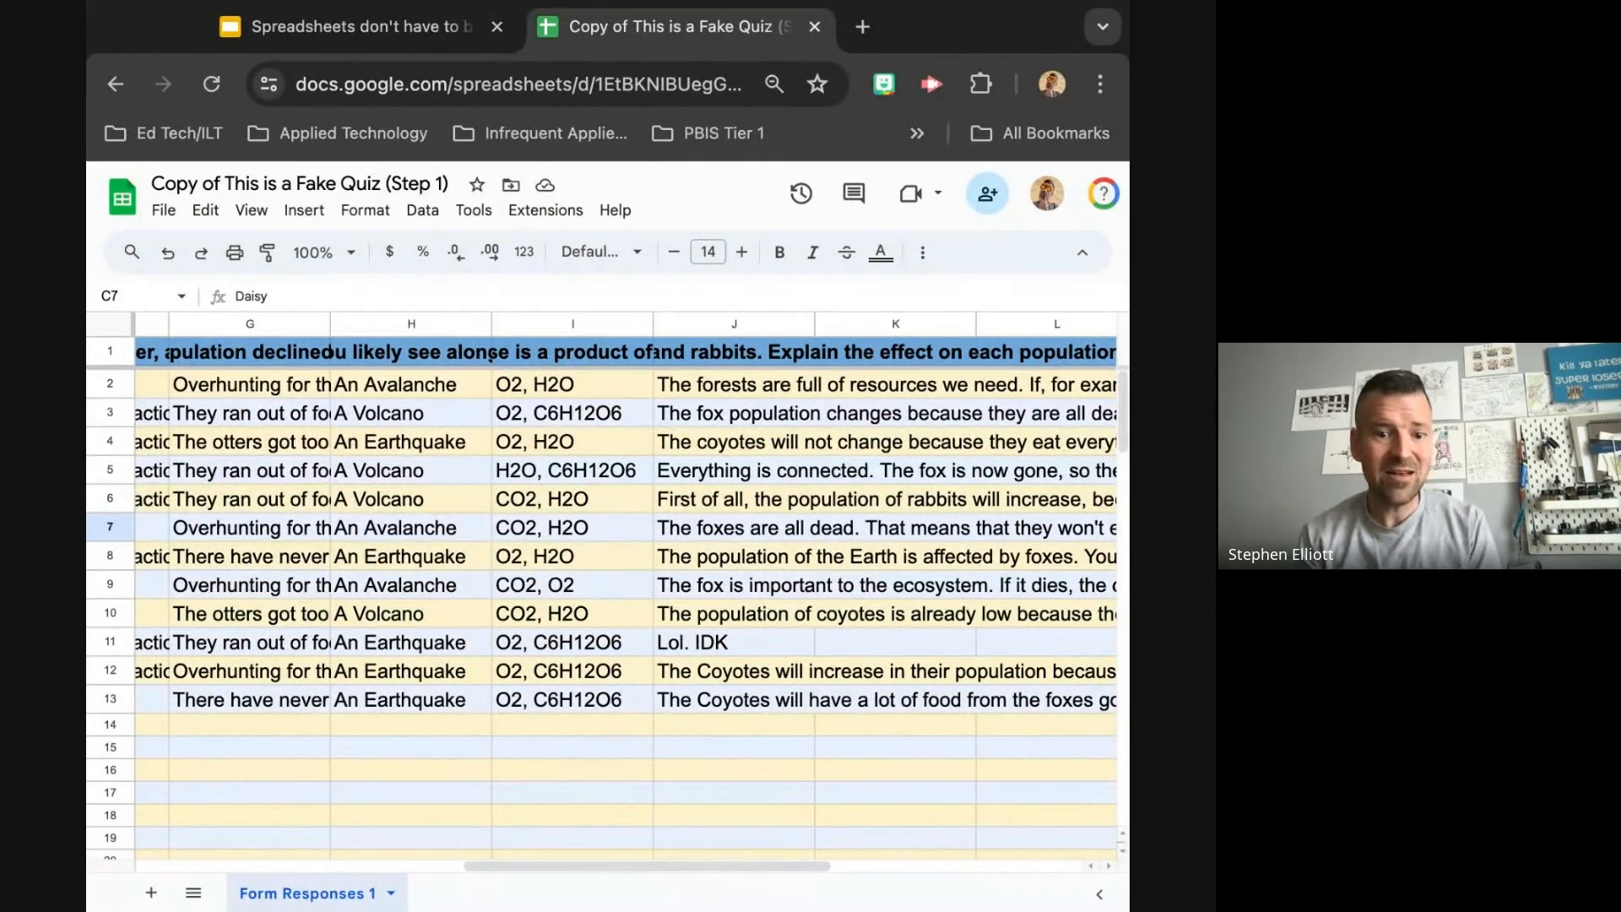
- Select the first paragraph answer in J2 and examine how far the column J text runs past its cells
click(762, 387)
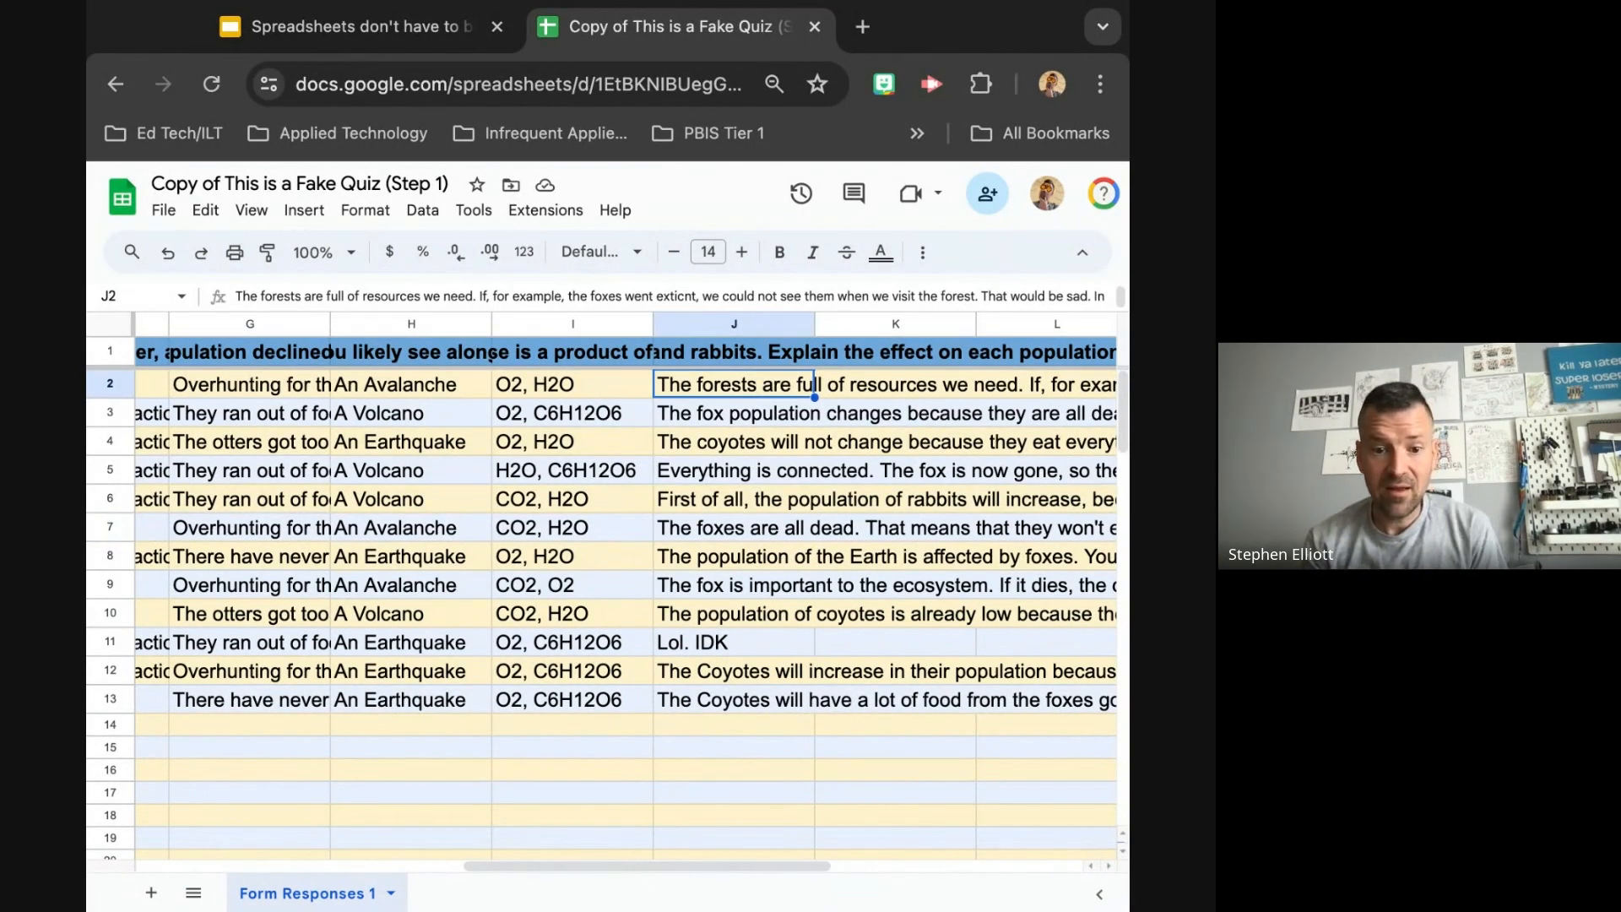
scroll(814, 384, right, 10)
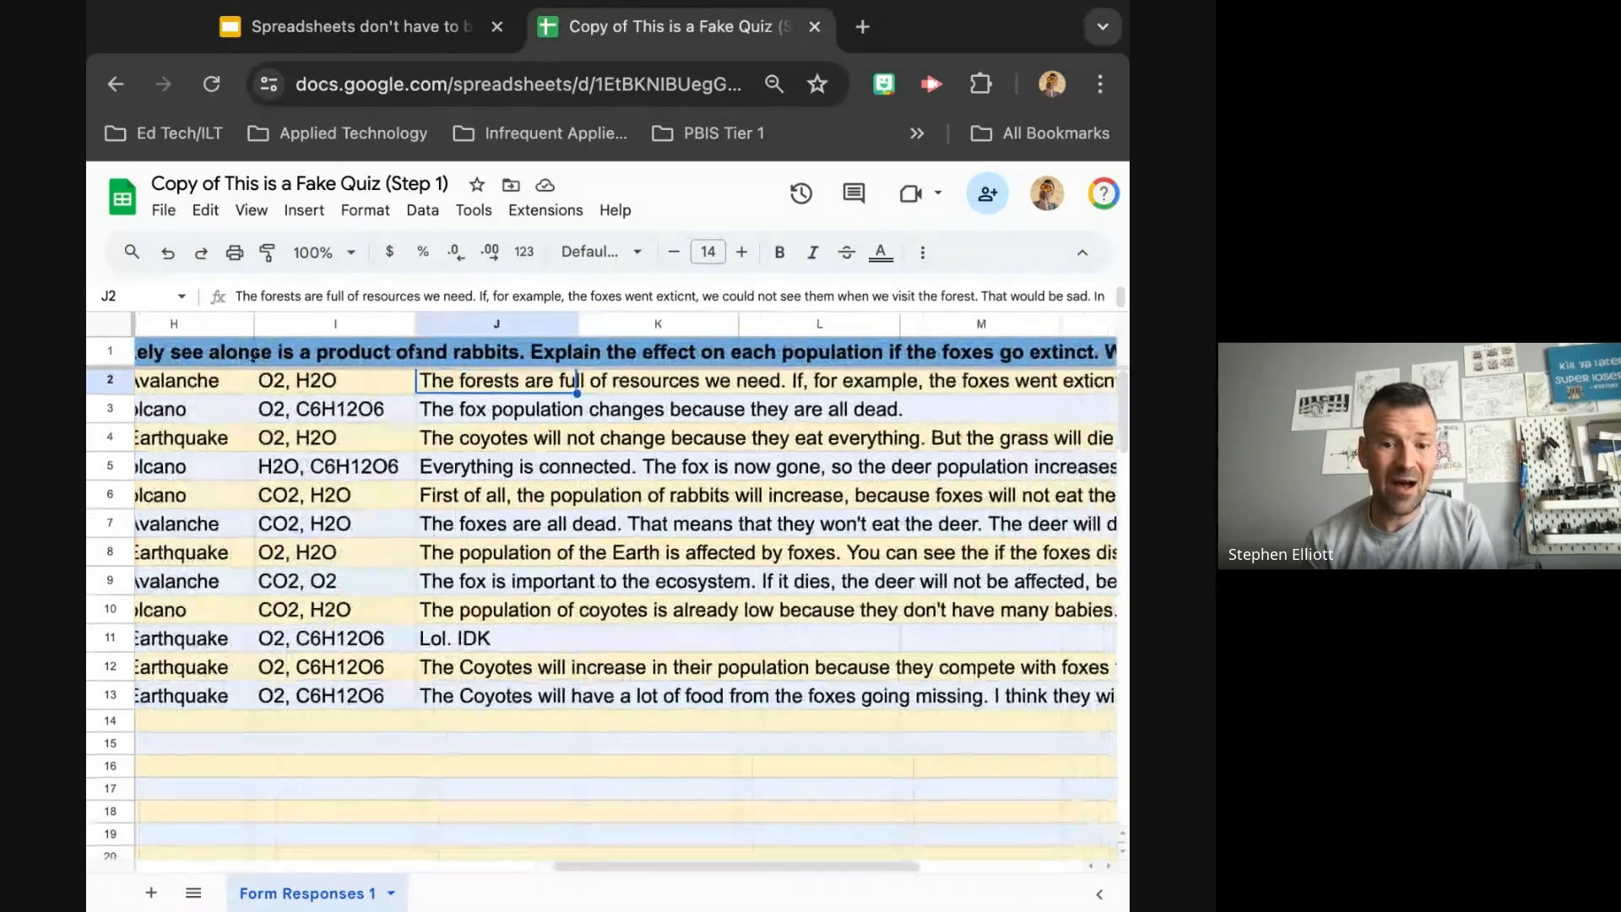
scroll(814, 384, right, 1)
scroll(814, 384, left, 4)
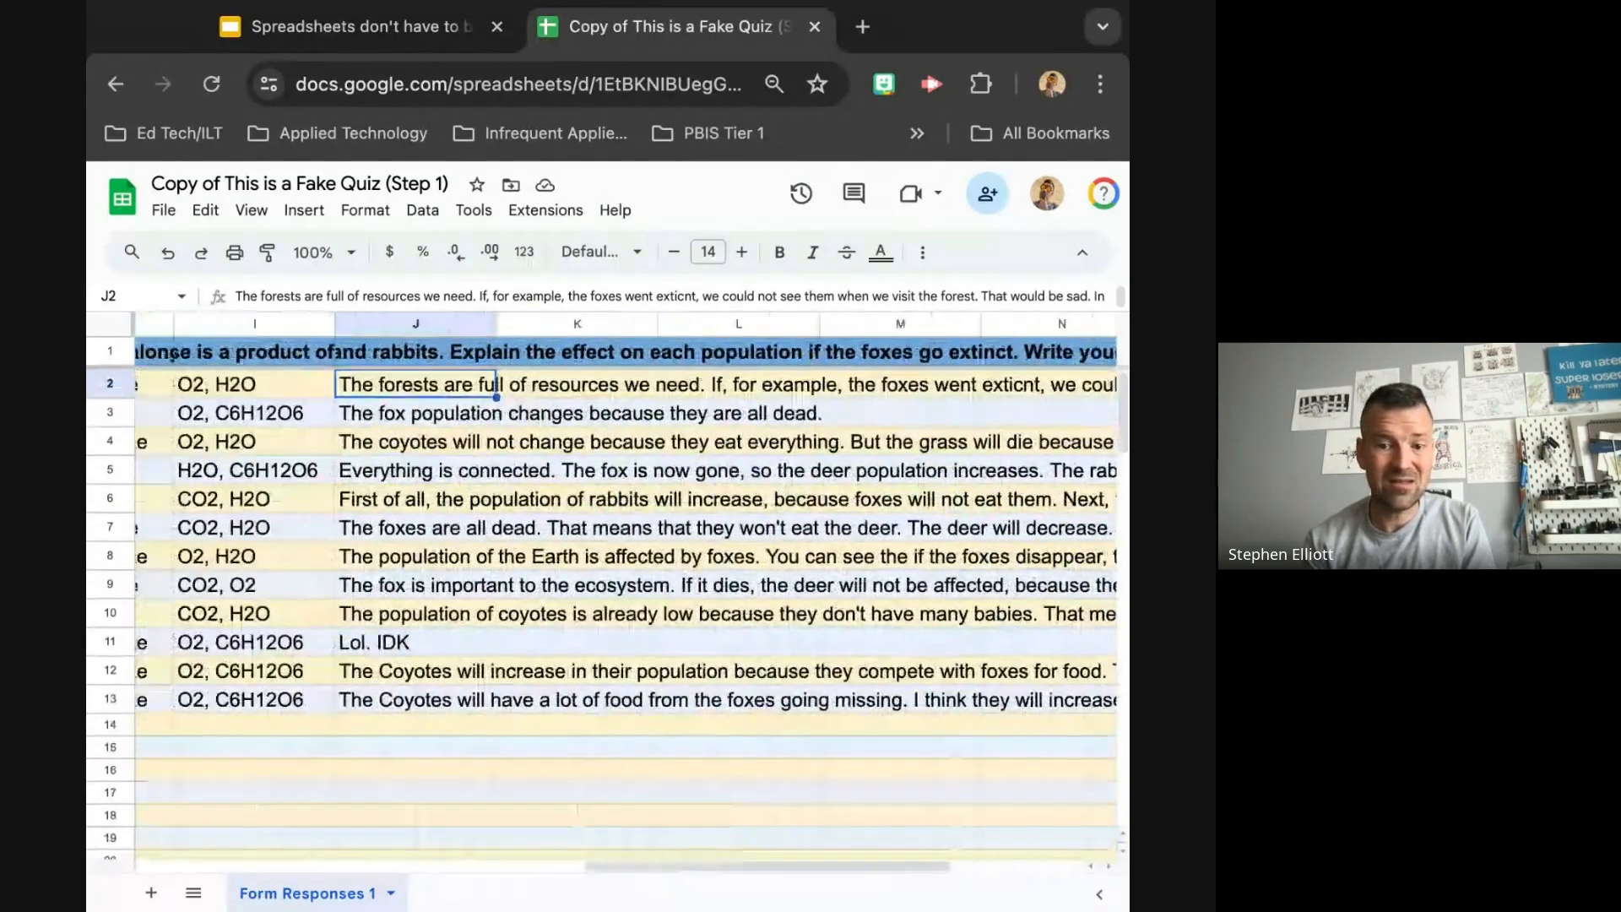
scroll(815, 384, right, 2)
scroll(815, 384, right, 2)
scroll(815, 384, left, 3)
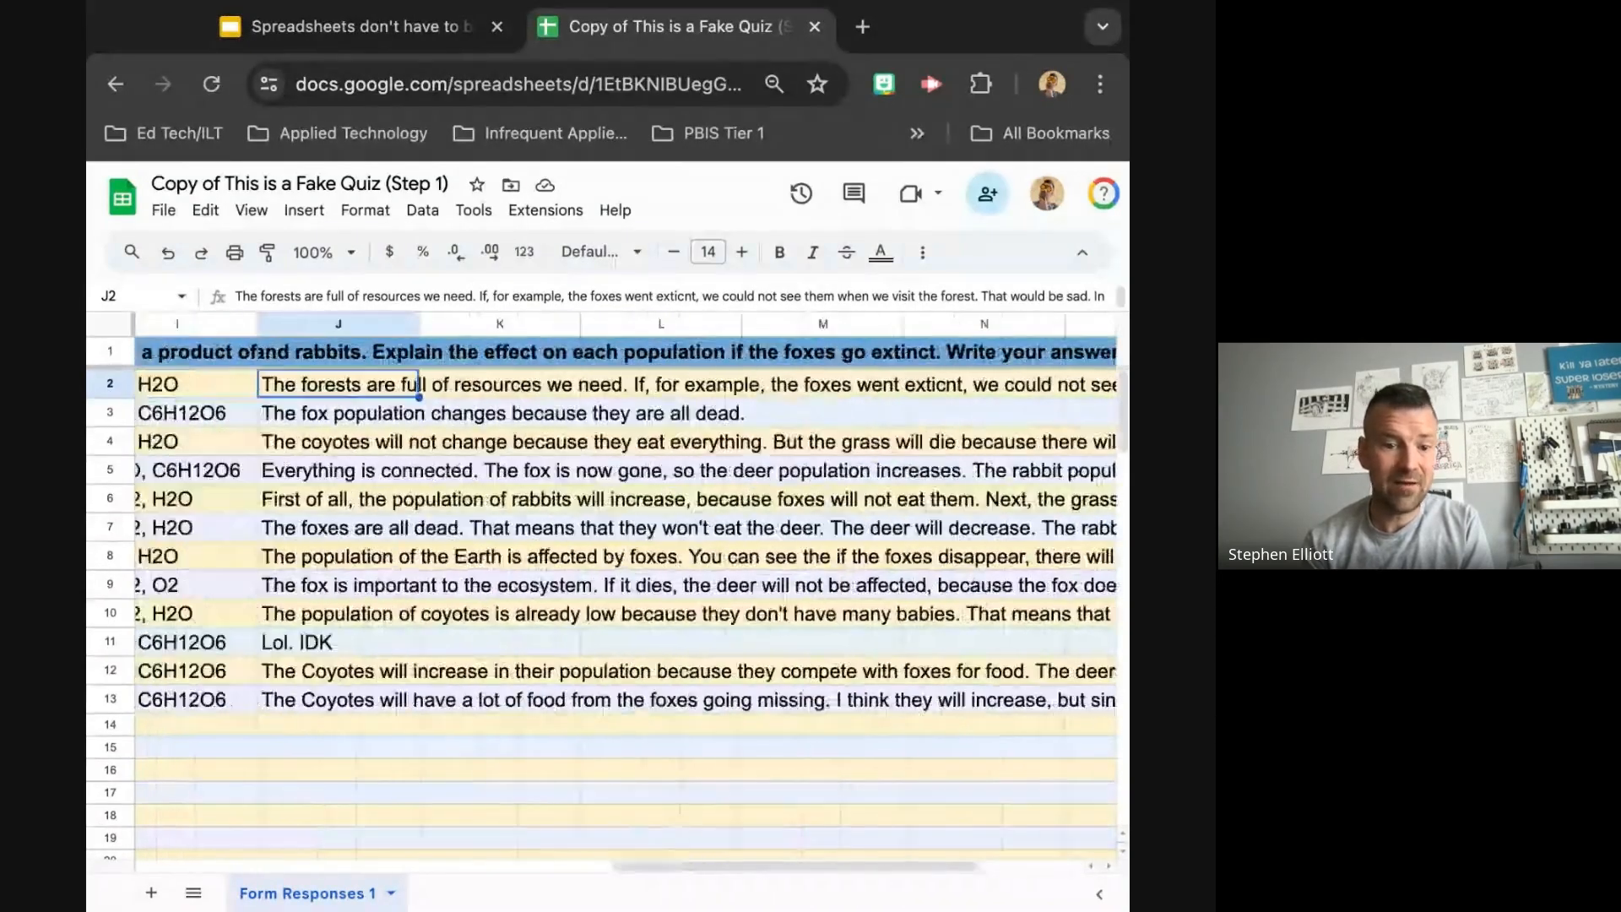
scroll(814, 384, right, 2)
scroll(814, 384, left, 2)
scroll(814, 384, left, 2)
scroll(815, 384, right, 3)
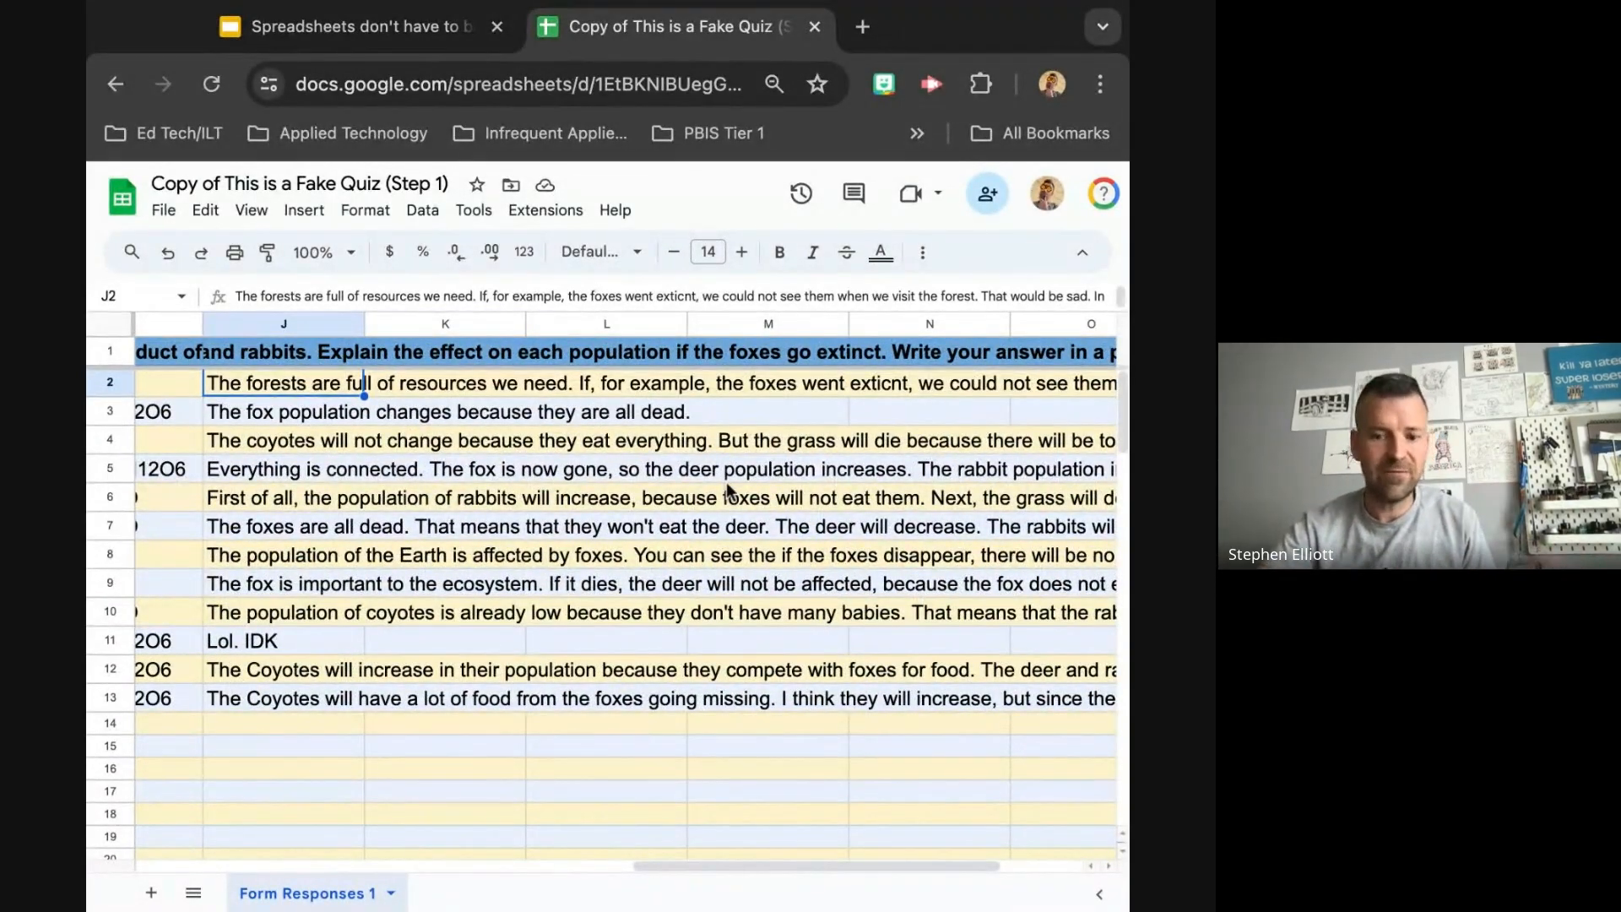
scroll(735, 490, left, 3)
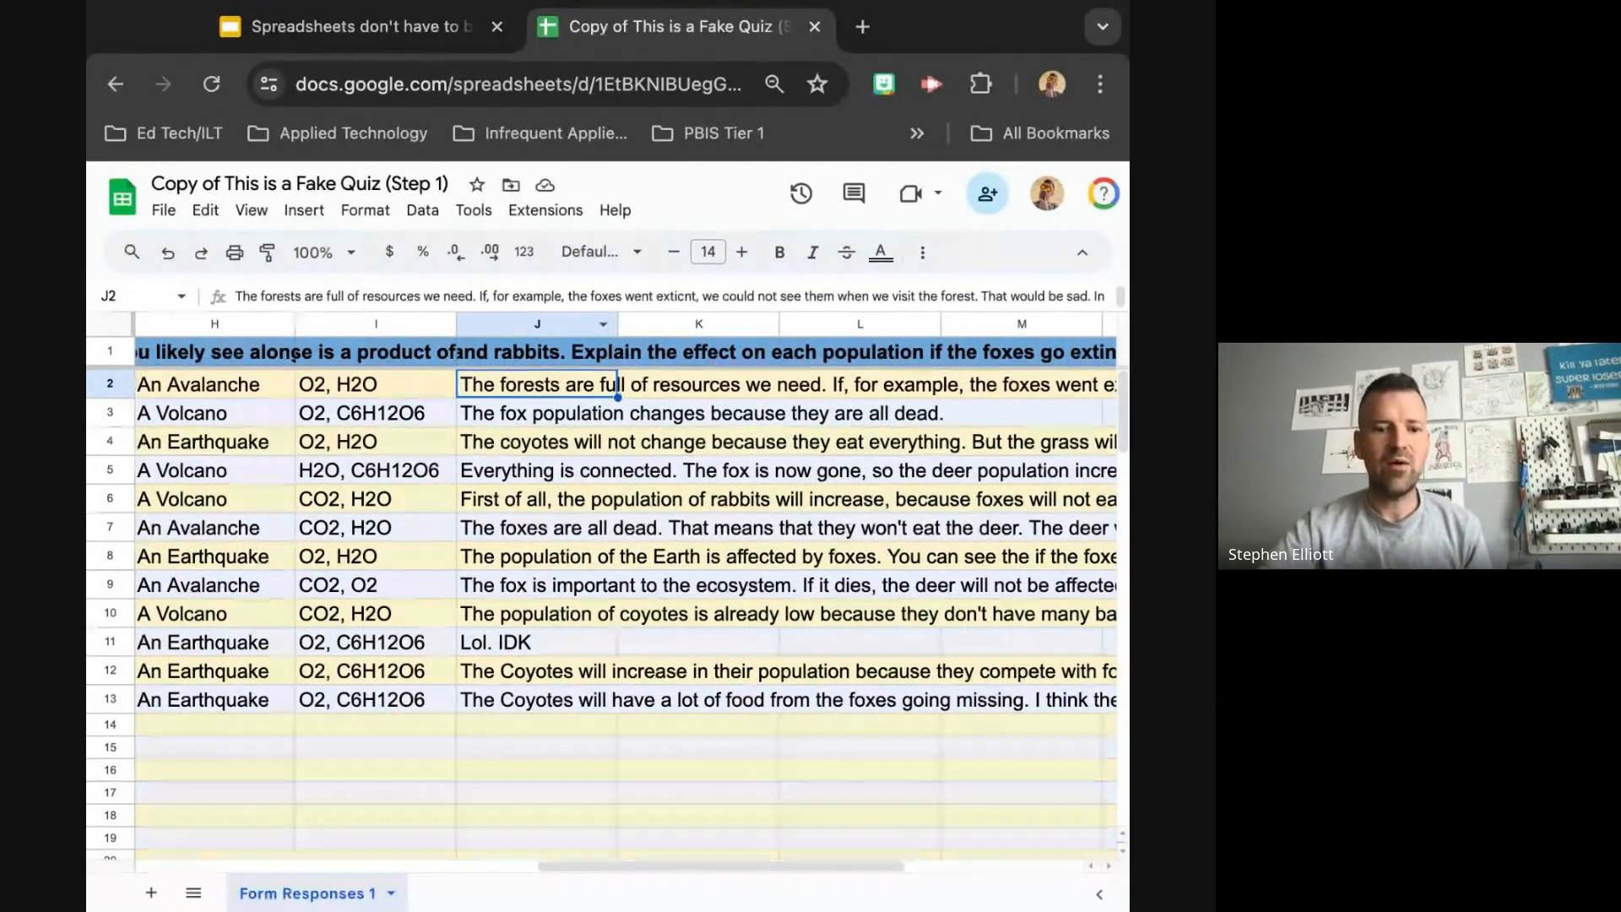
- Widen column J, which holds the food web paragraph answers, to about three times its width
click(558, 323)
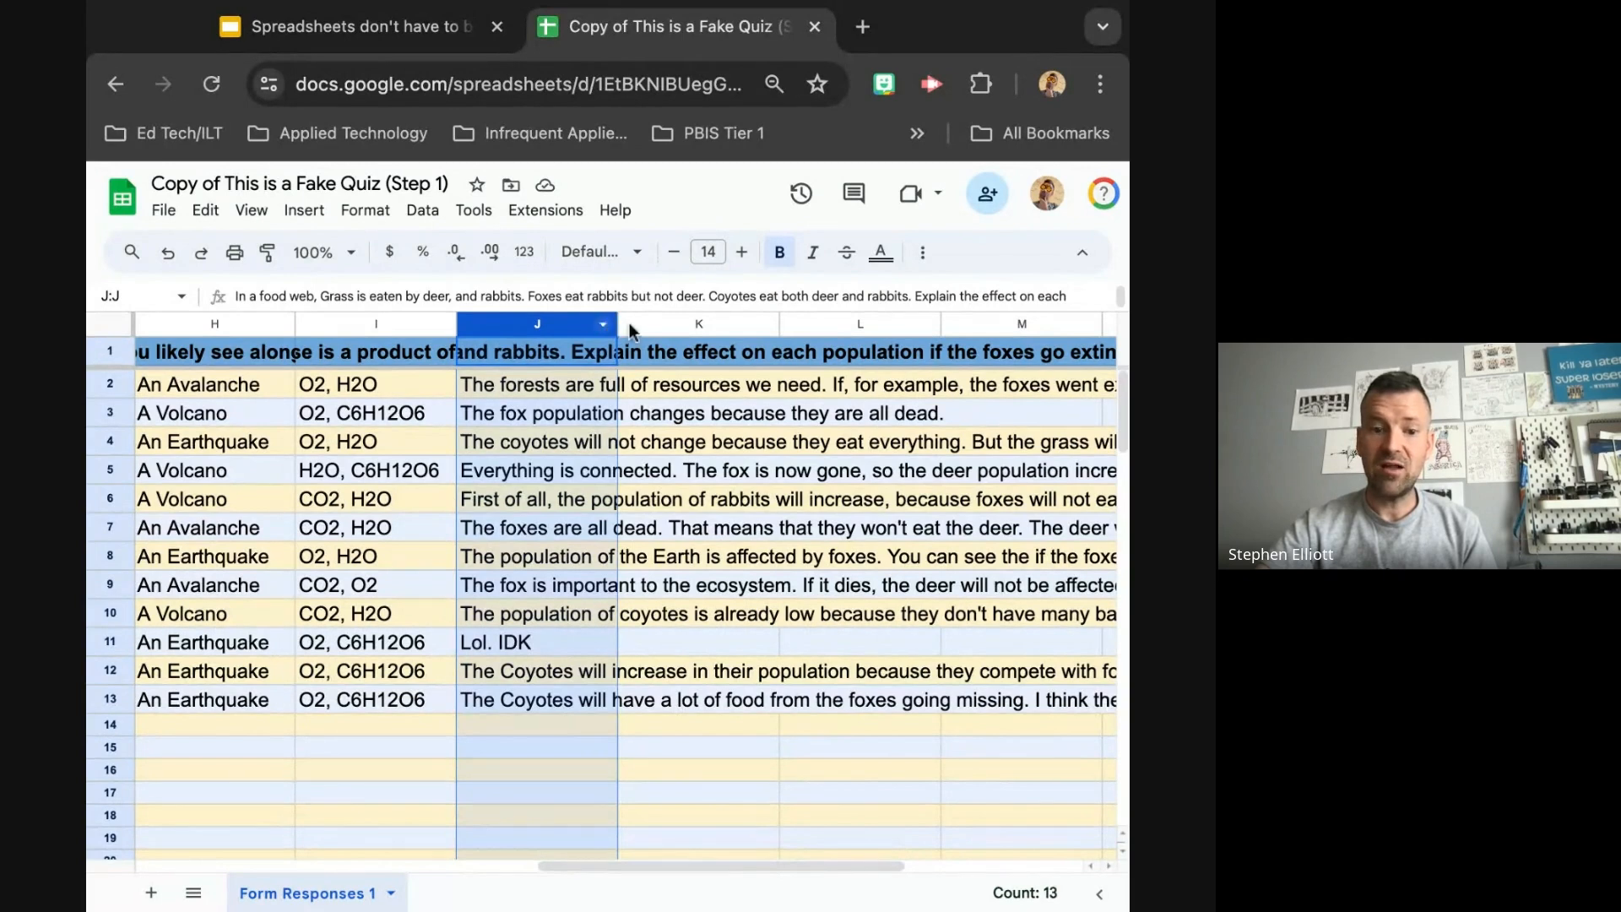
drag(618, 324, 940, 323)
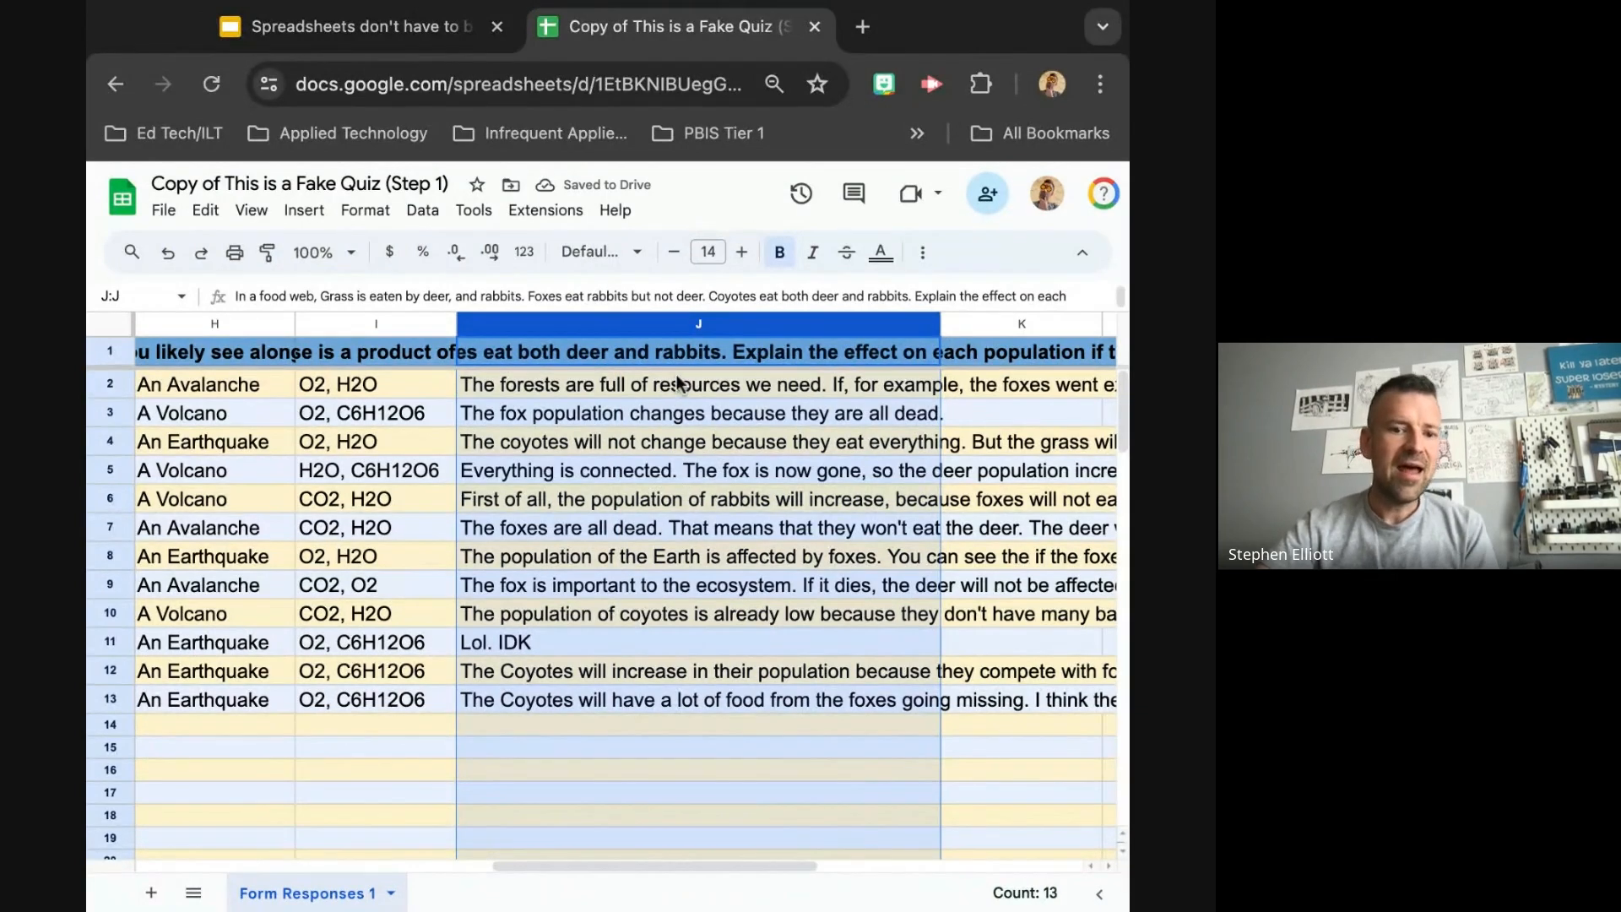
drag(612, 323, 612, 322)
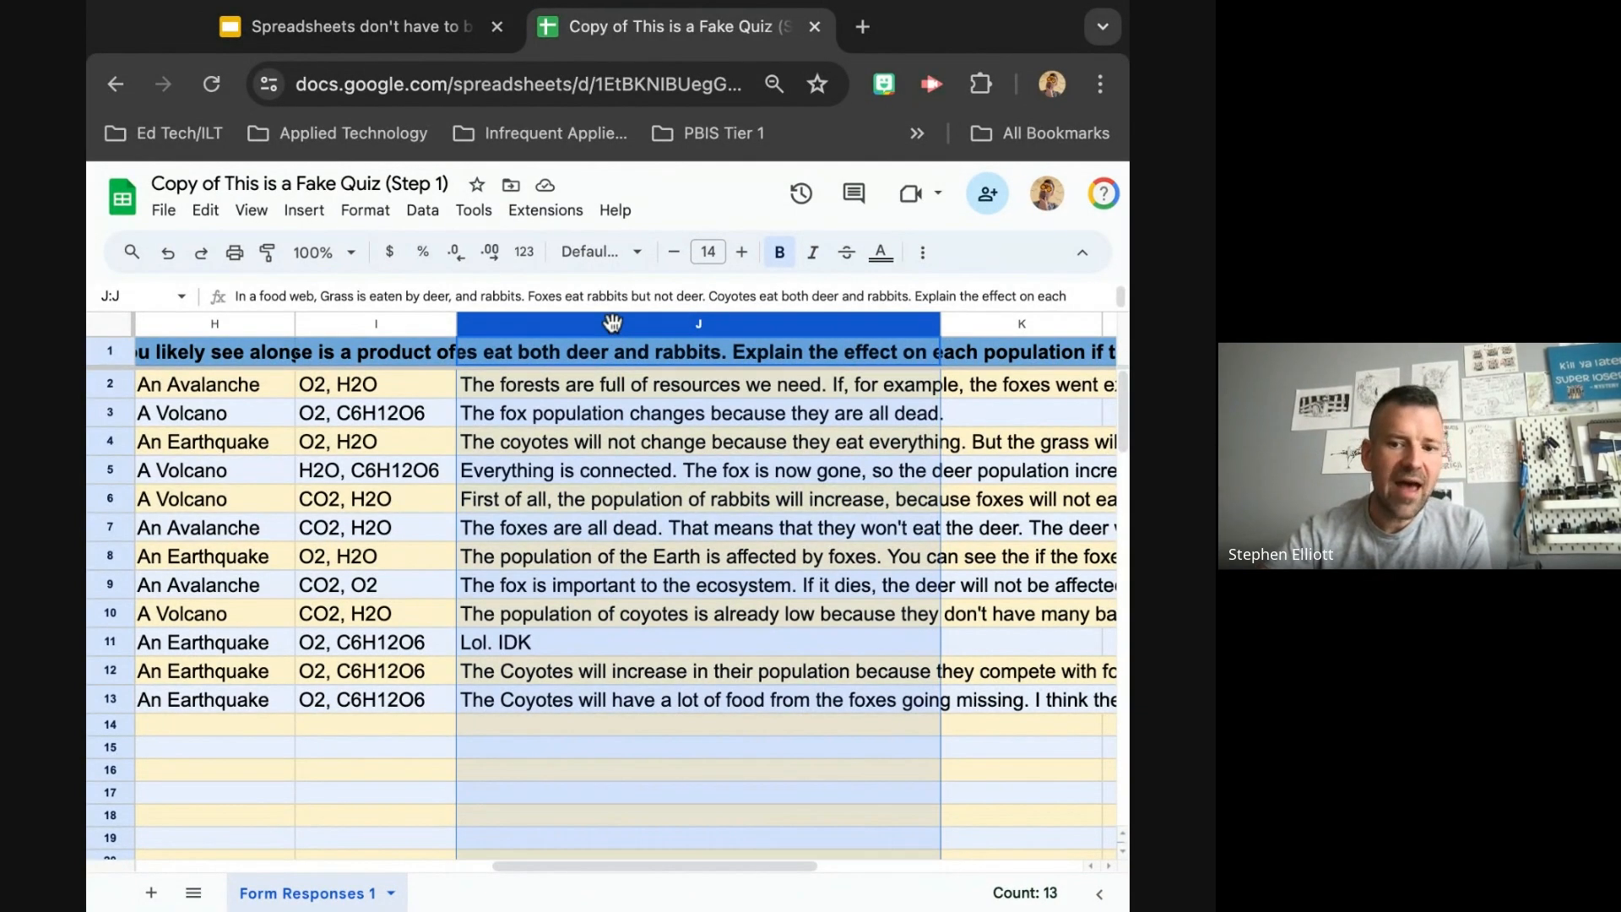
click(612, 324)
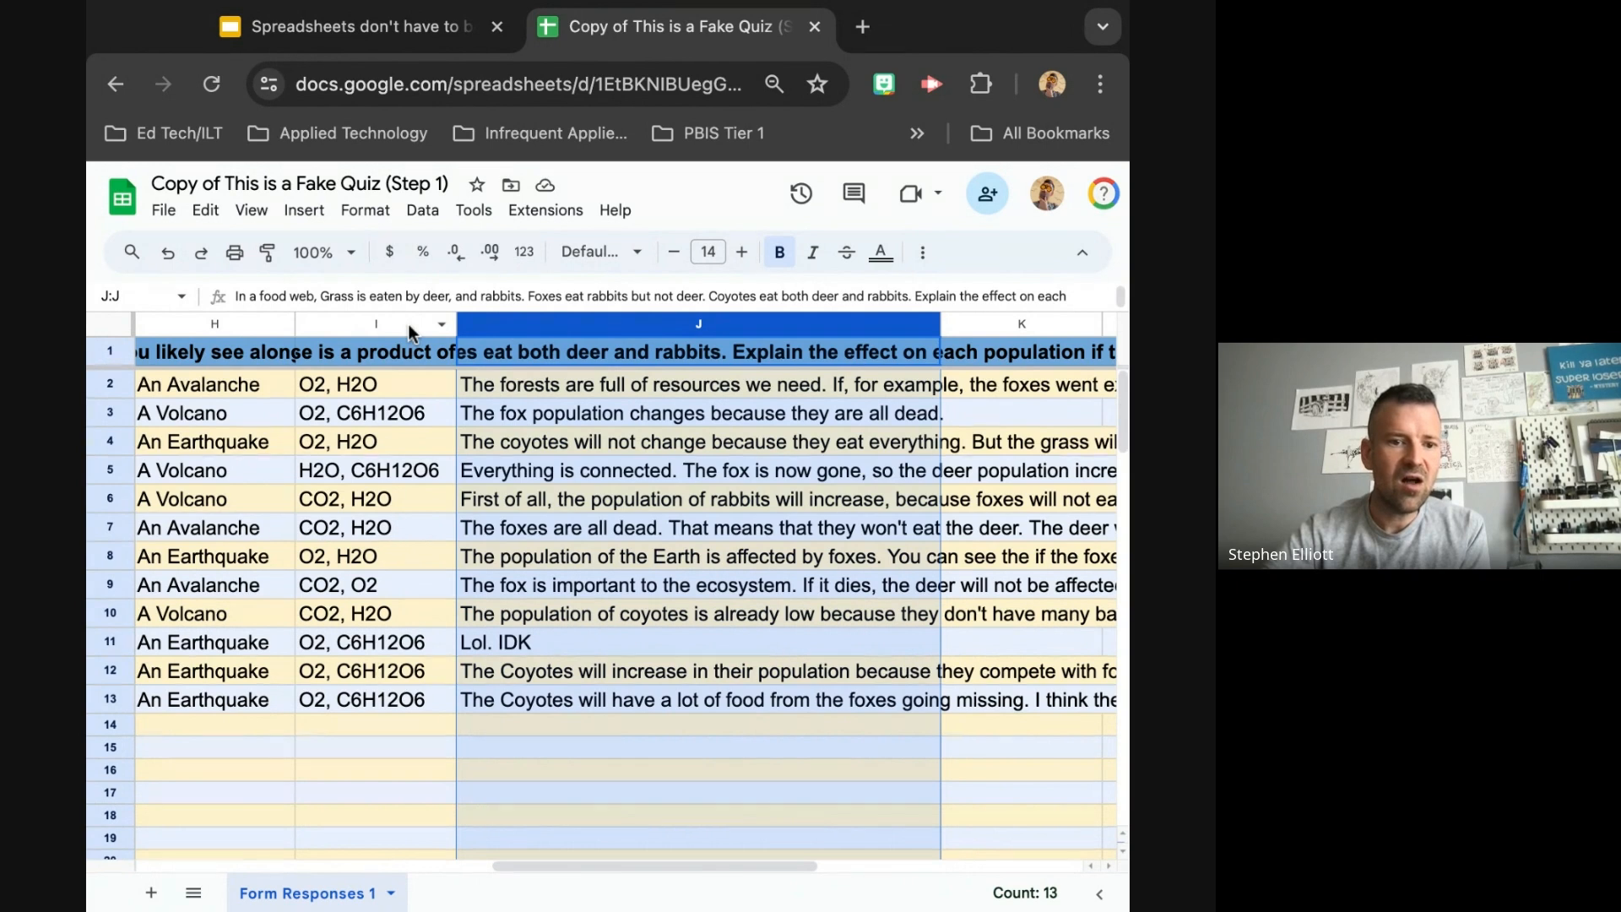
click(408, 324)
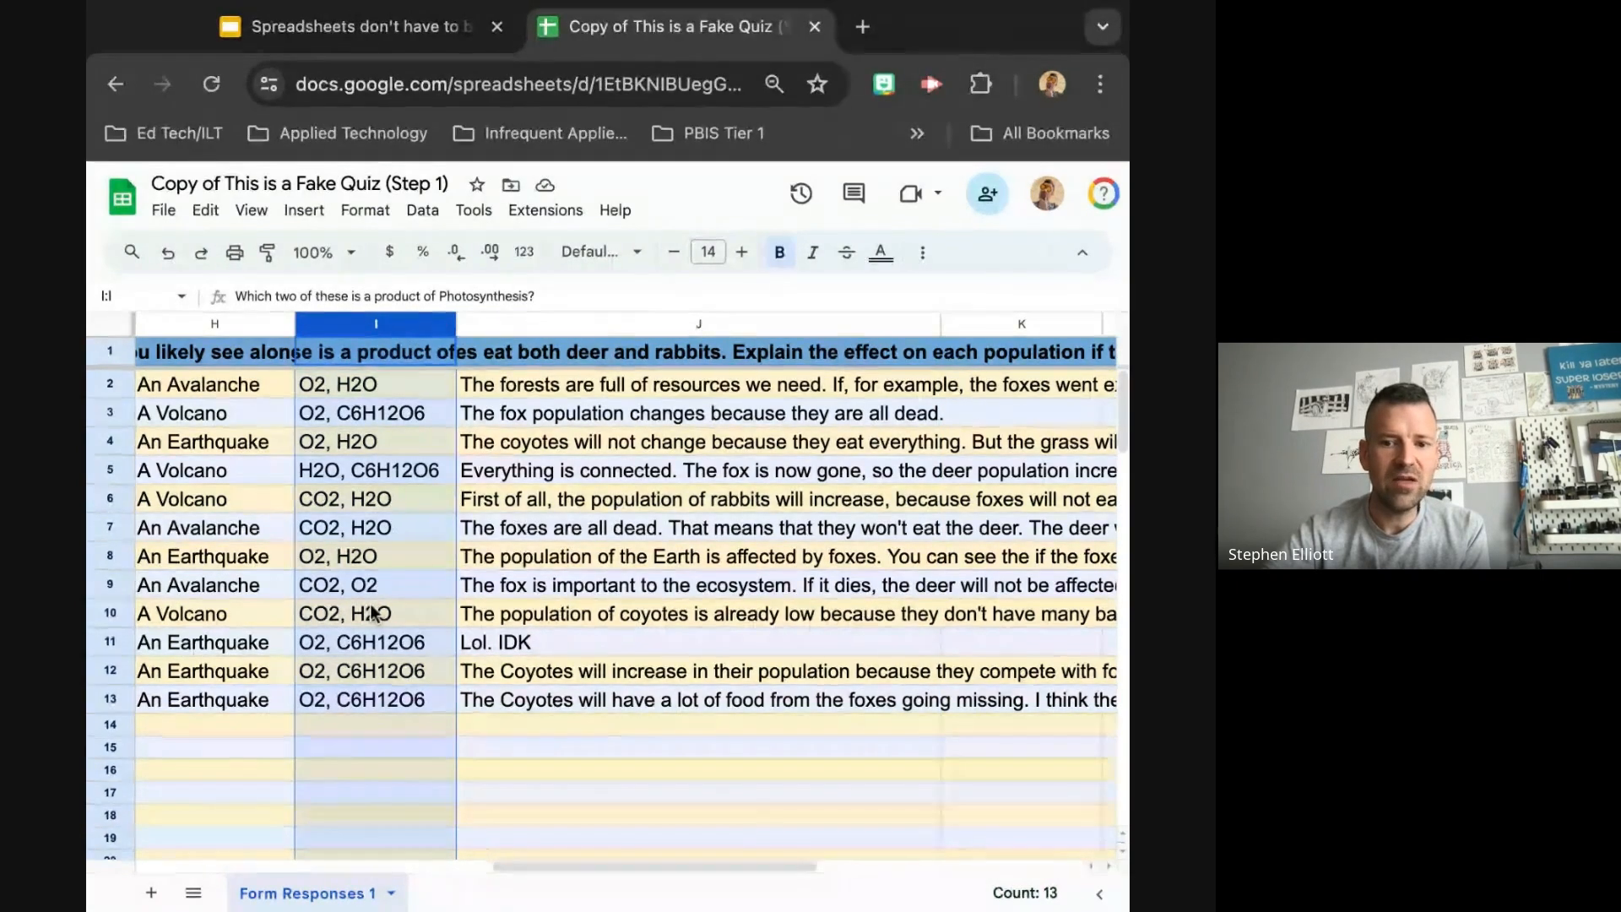
scroll(370, 604, down, 10)
scroll(370, 605, down, 20)
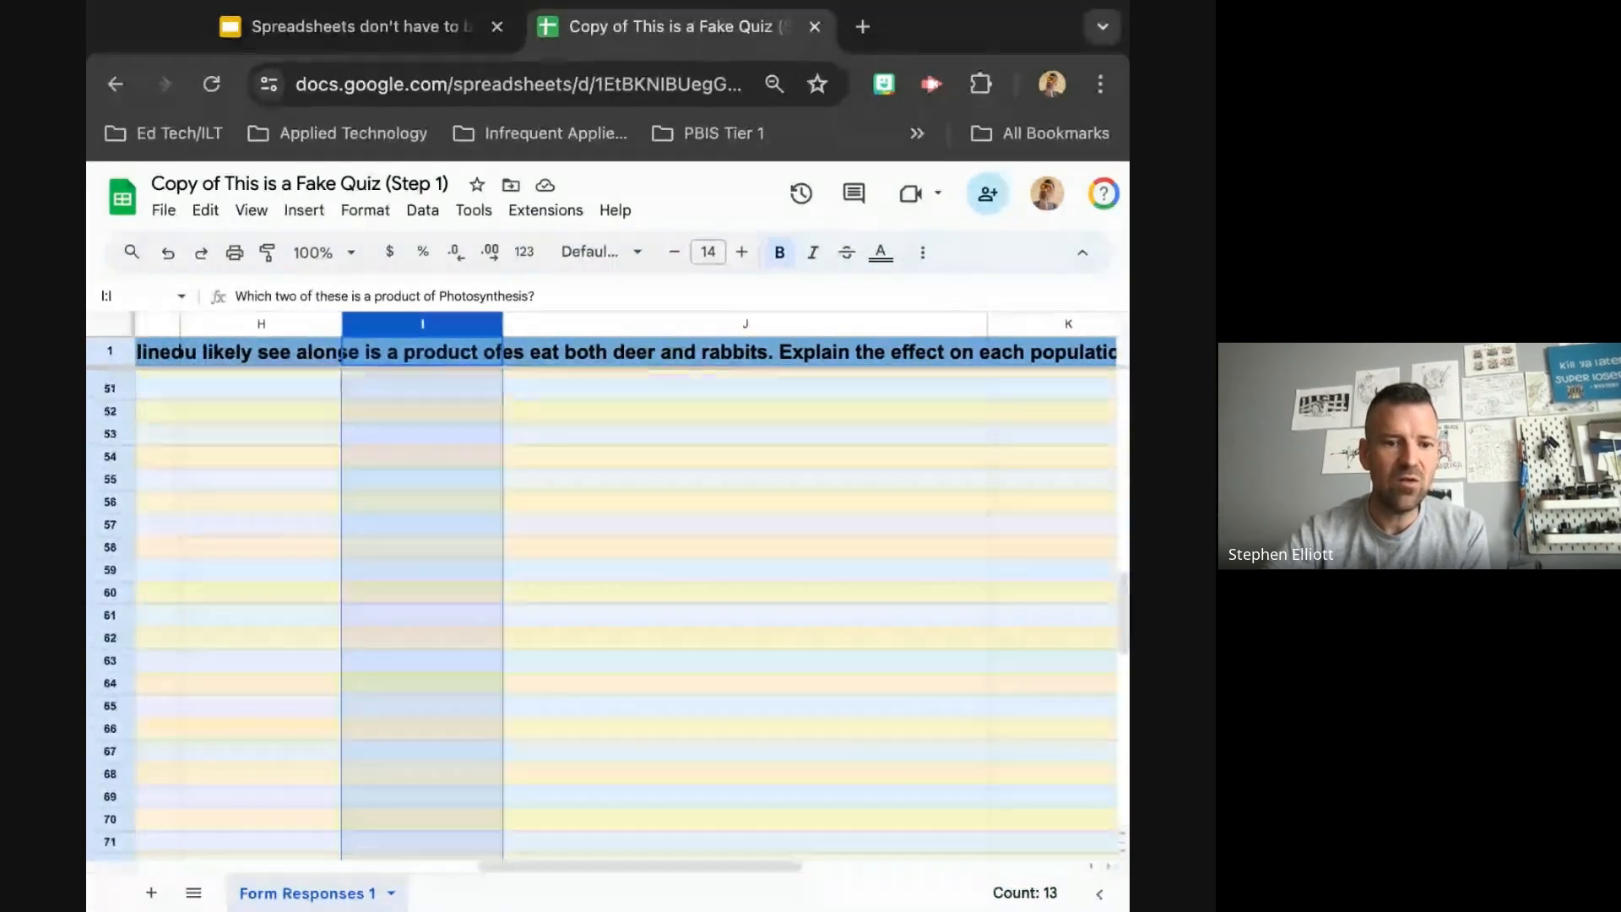
scroll(409, 532, up, 20)
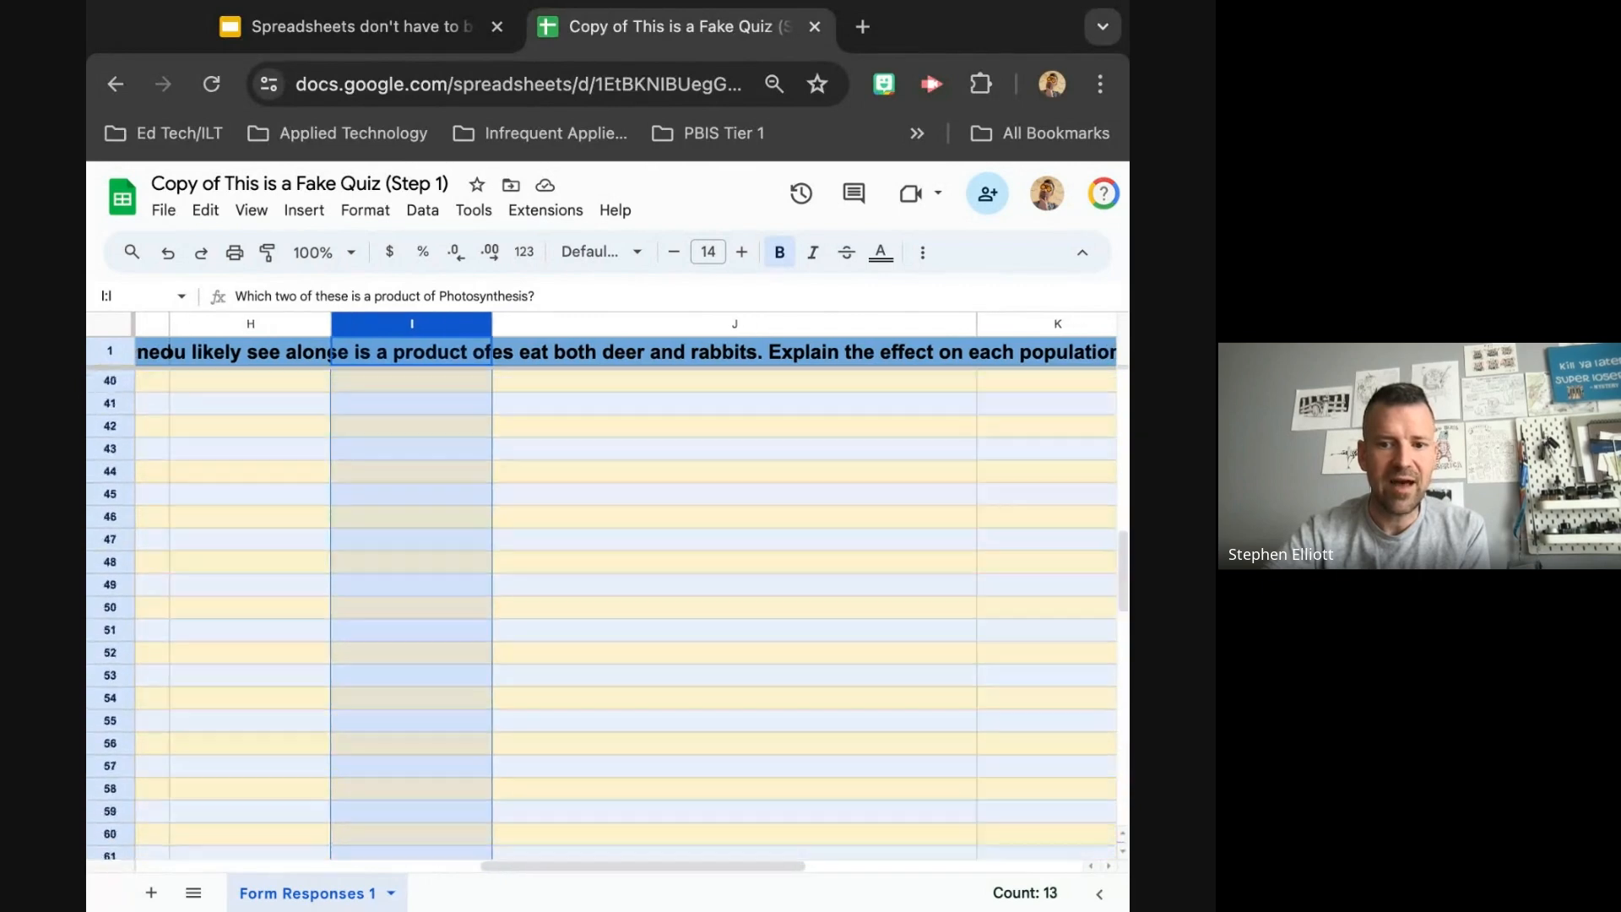
- Select the whole of column J and open the text wrapping options
click(585, 326)
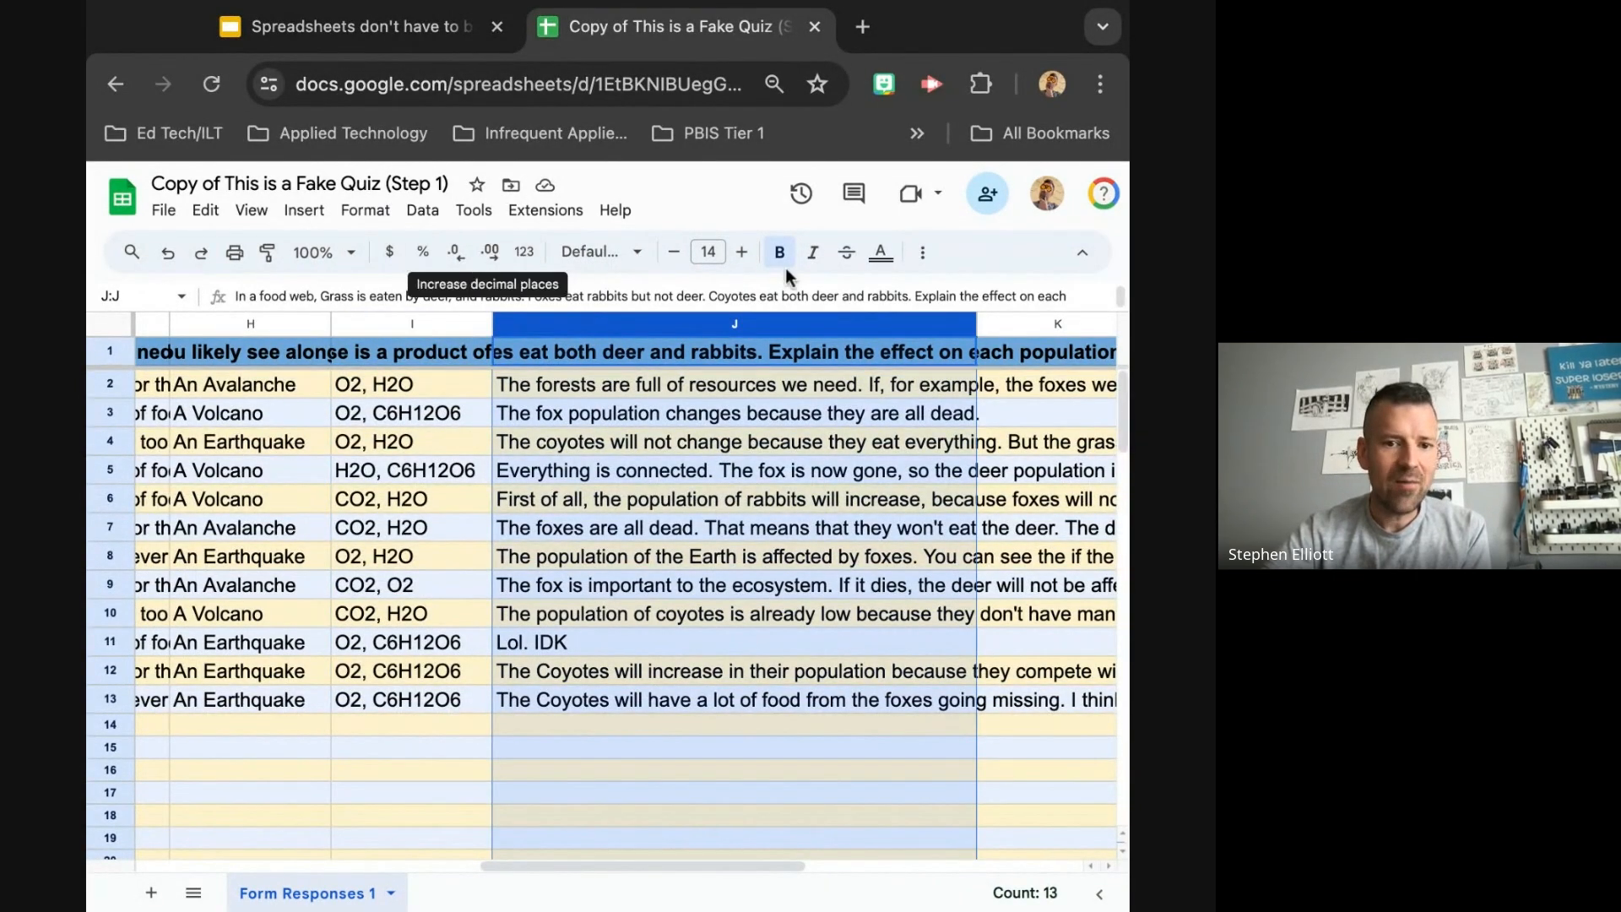
click(925, 255)
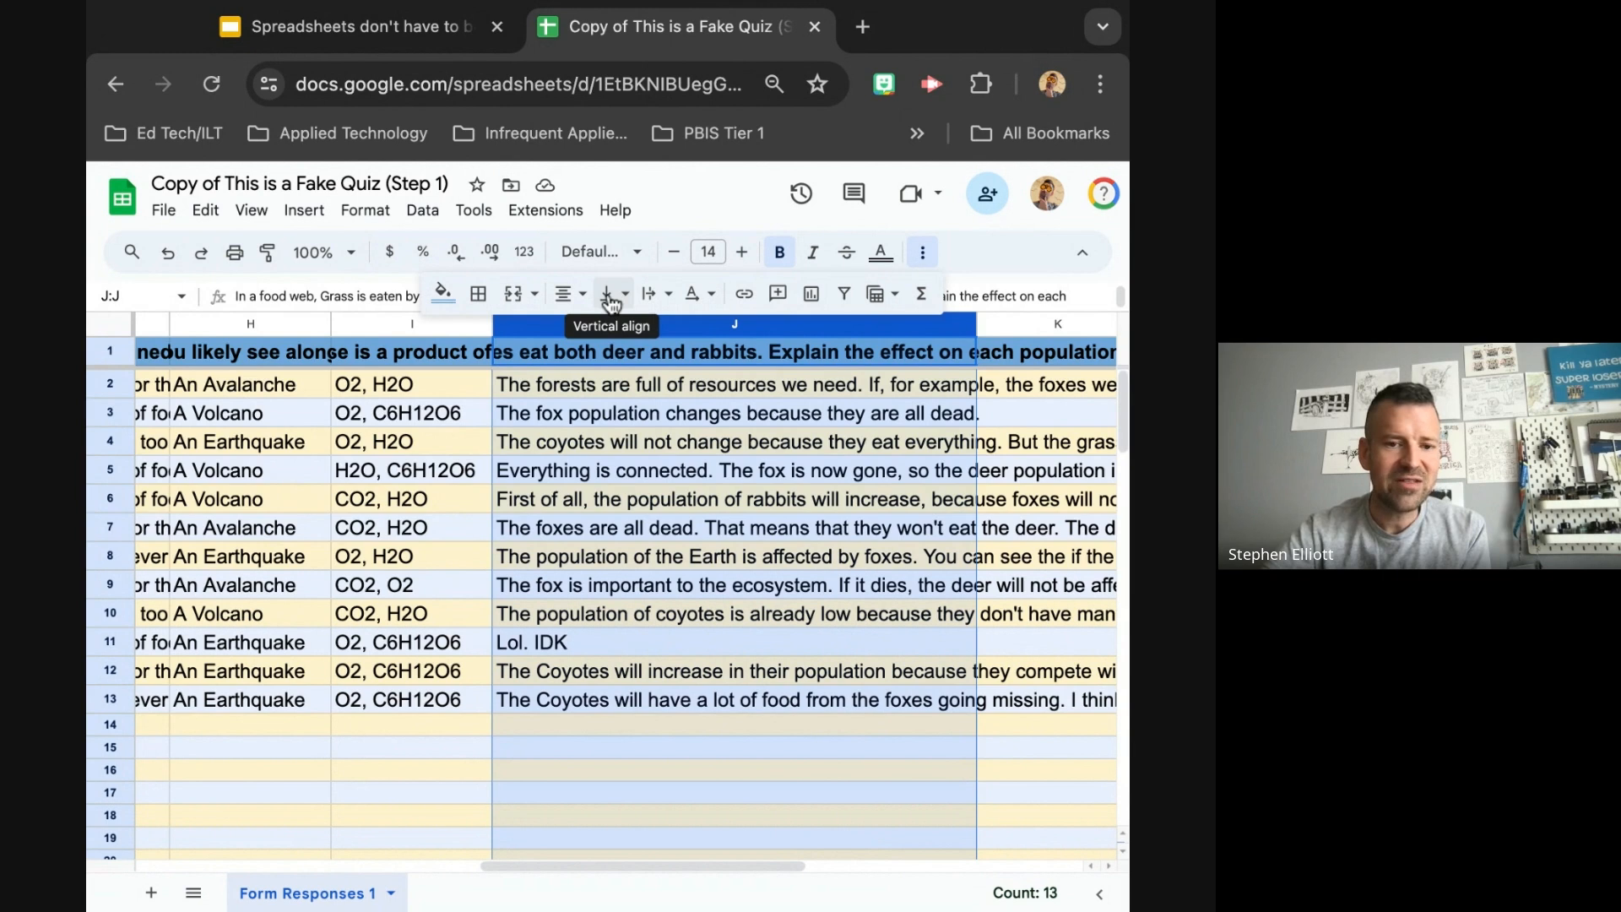
click(658, 297)
- Switch to the Google Slides deck, advance to the "Add Text wrapping" slide, and return to the quiz spreadsheet
click(412, 27)
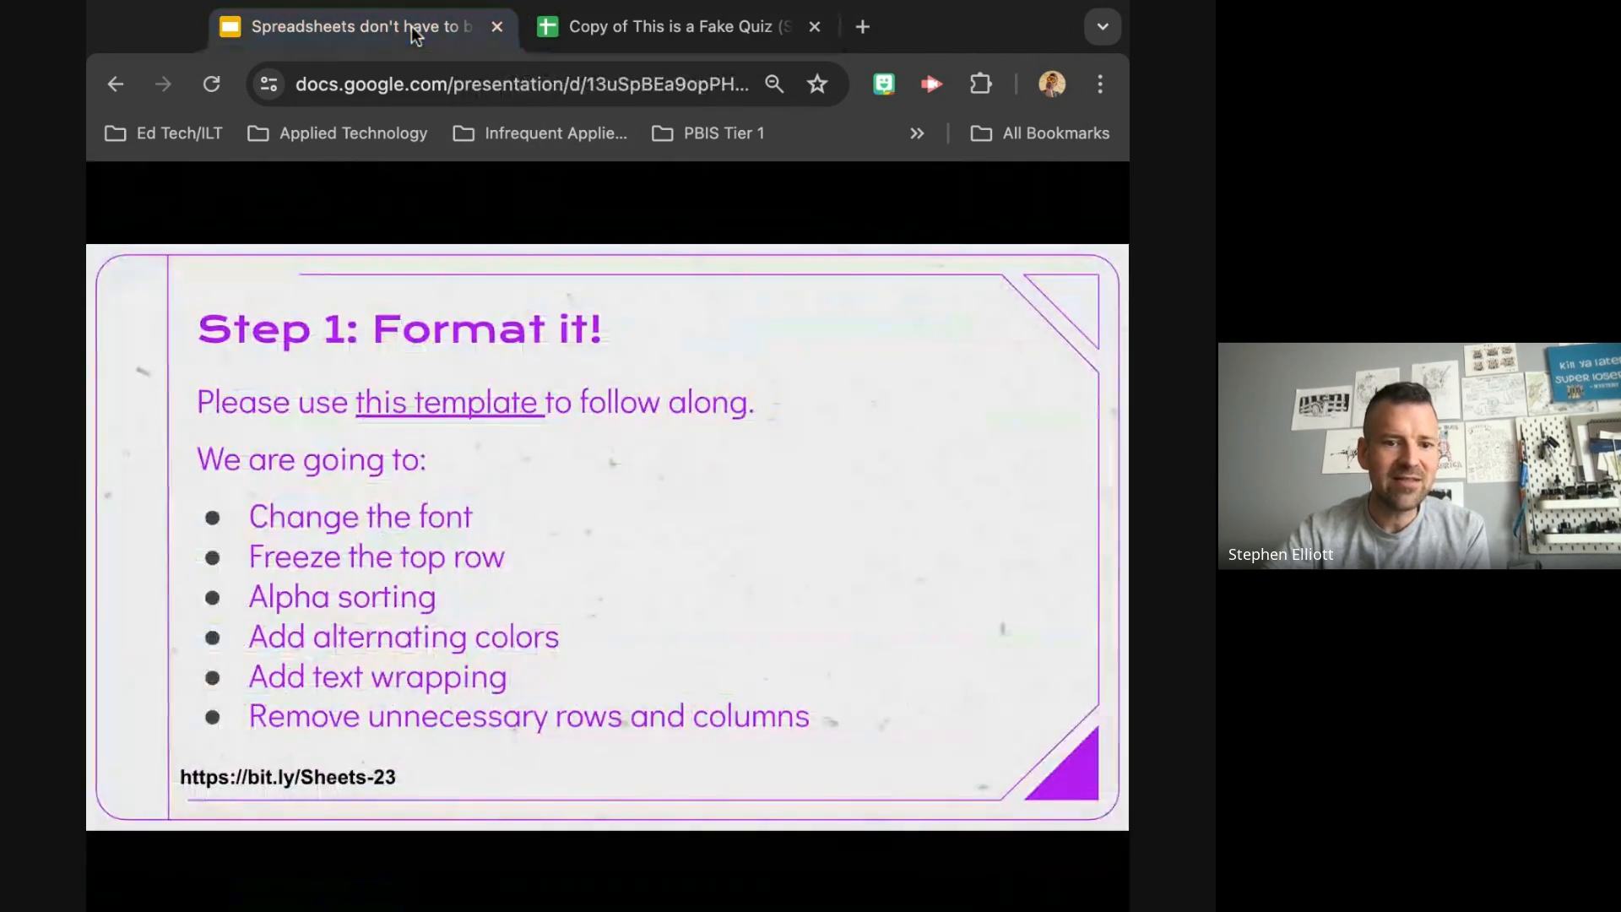
key(Right)
key(Right)
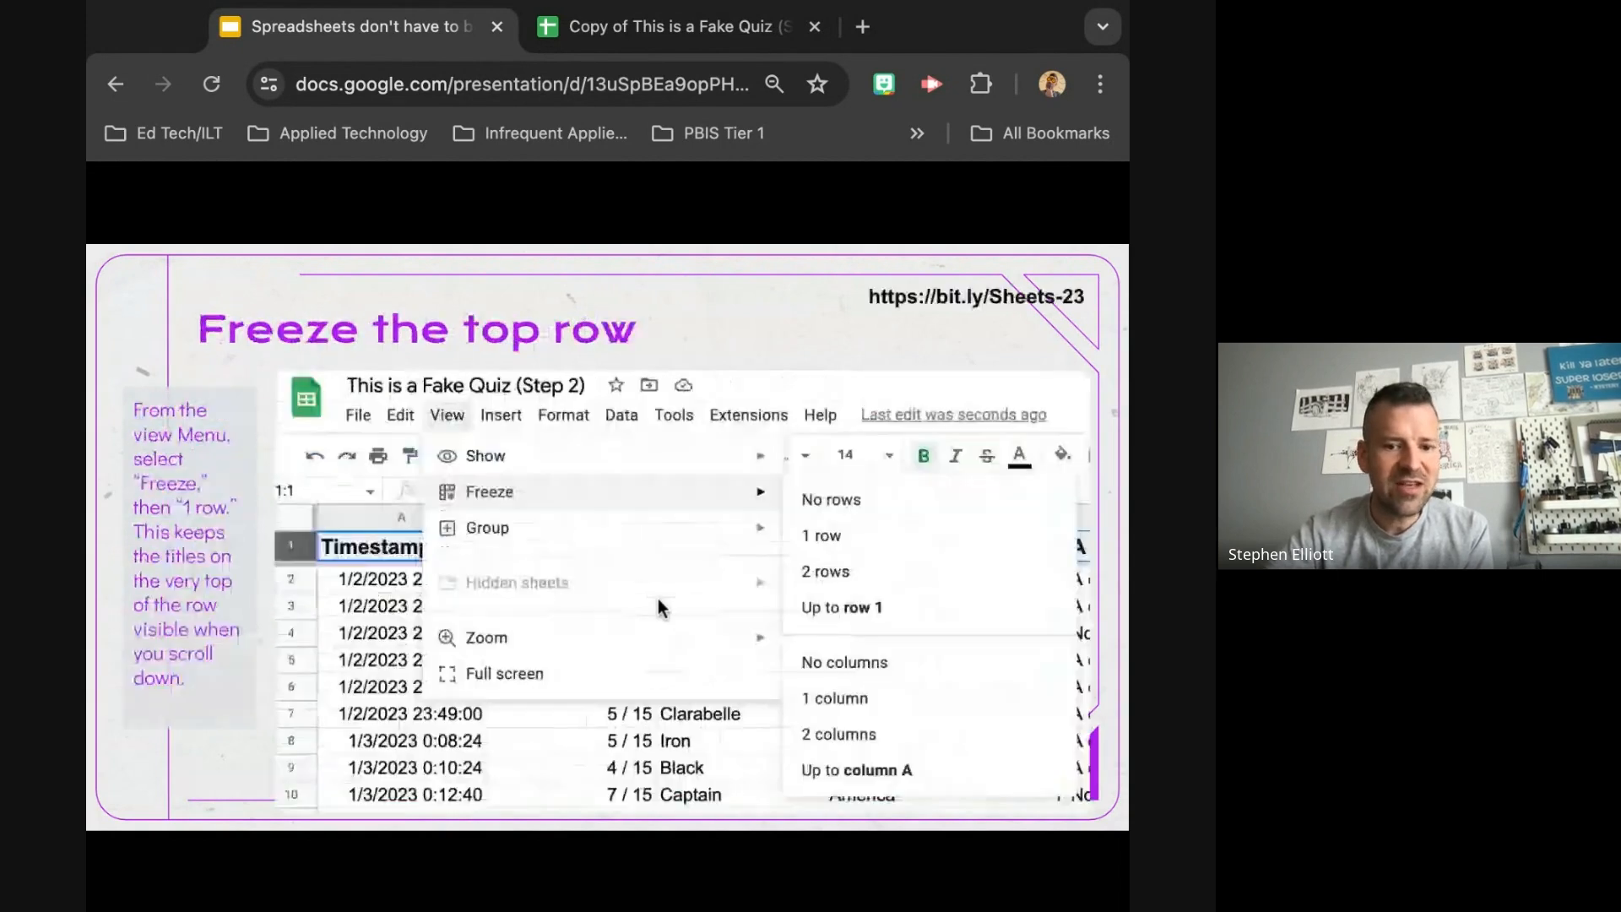
key(Right)
key(Right)
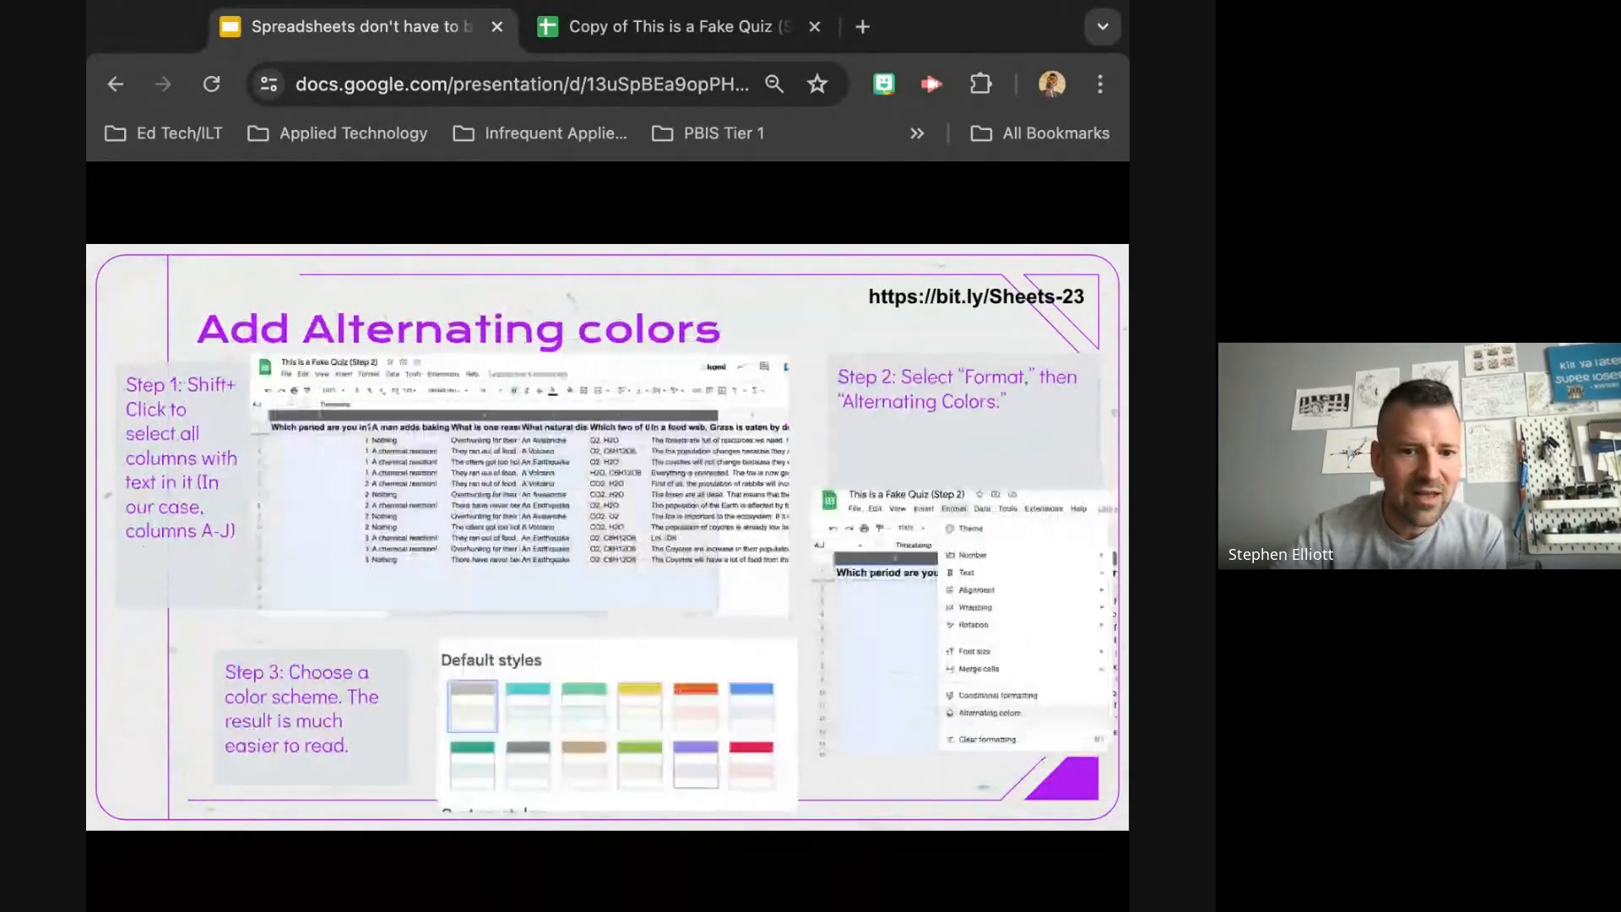
key(Right)
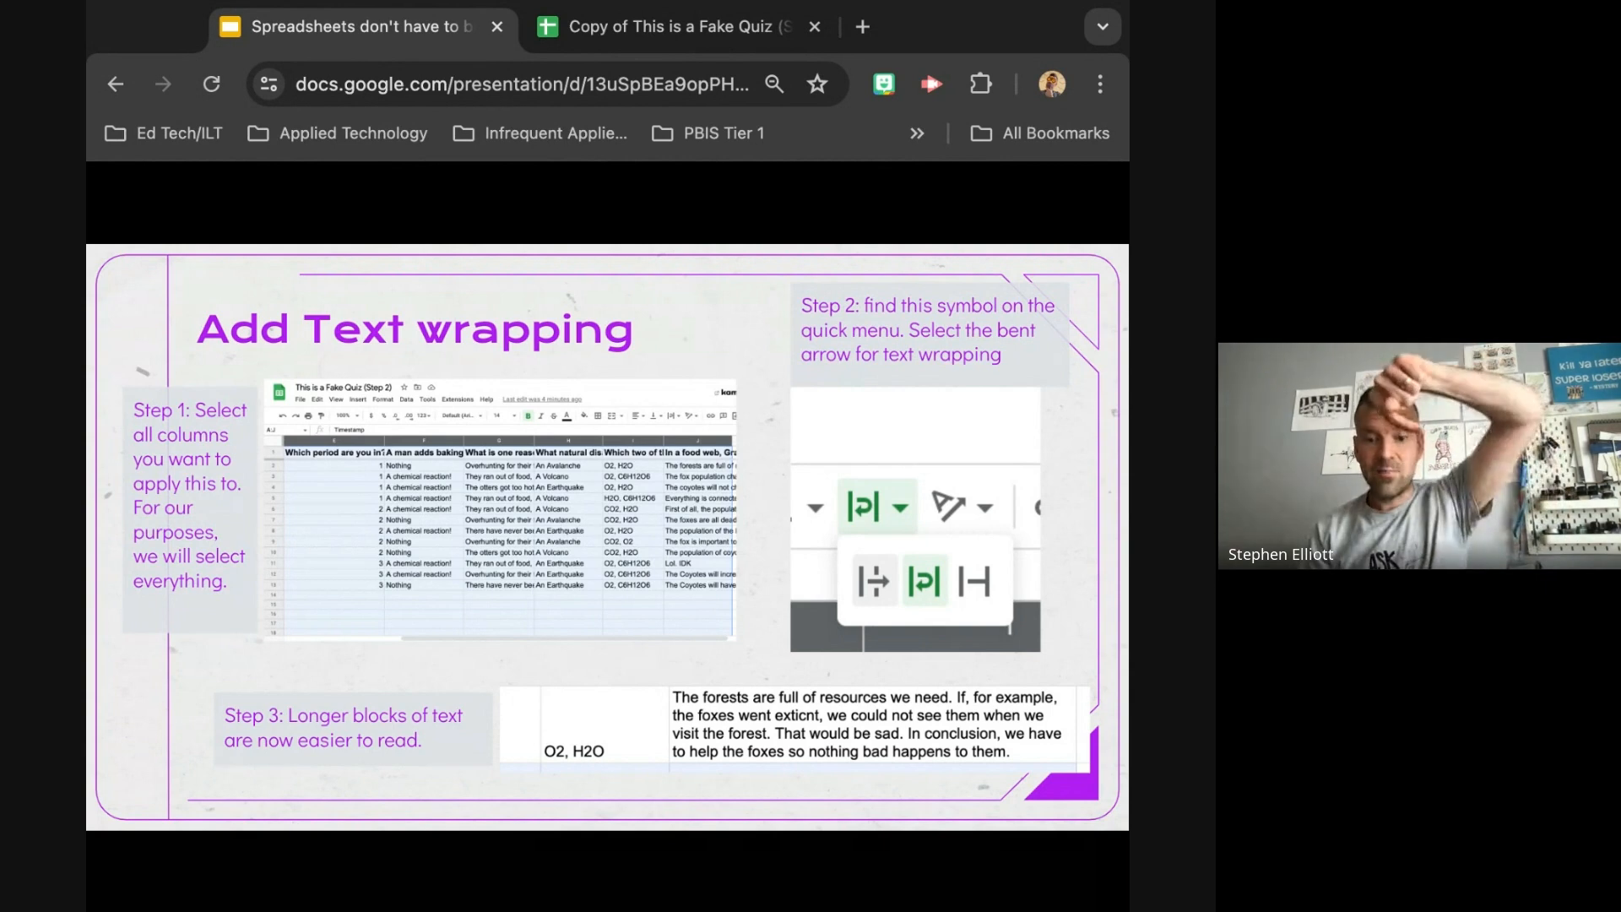
click(708, 27)
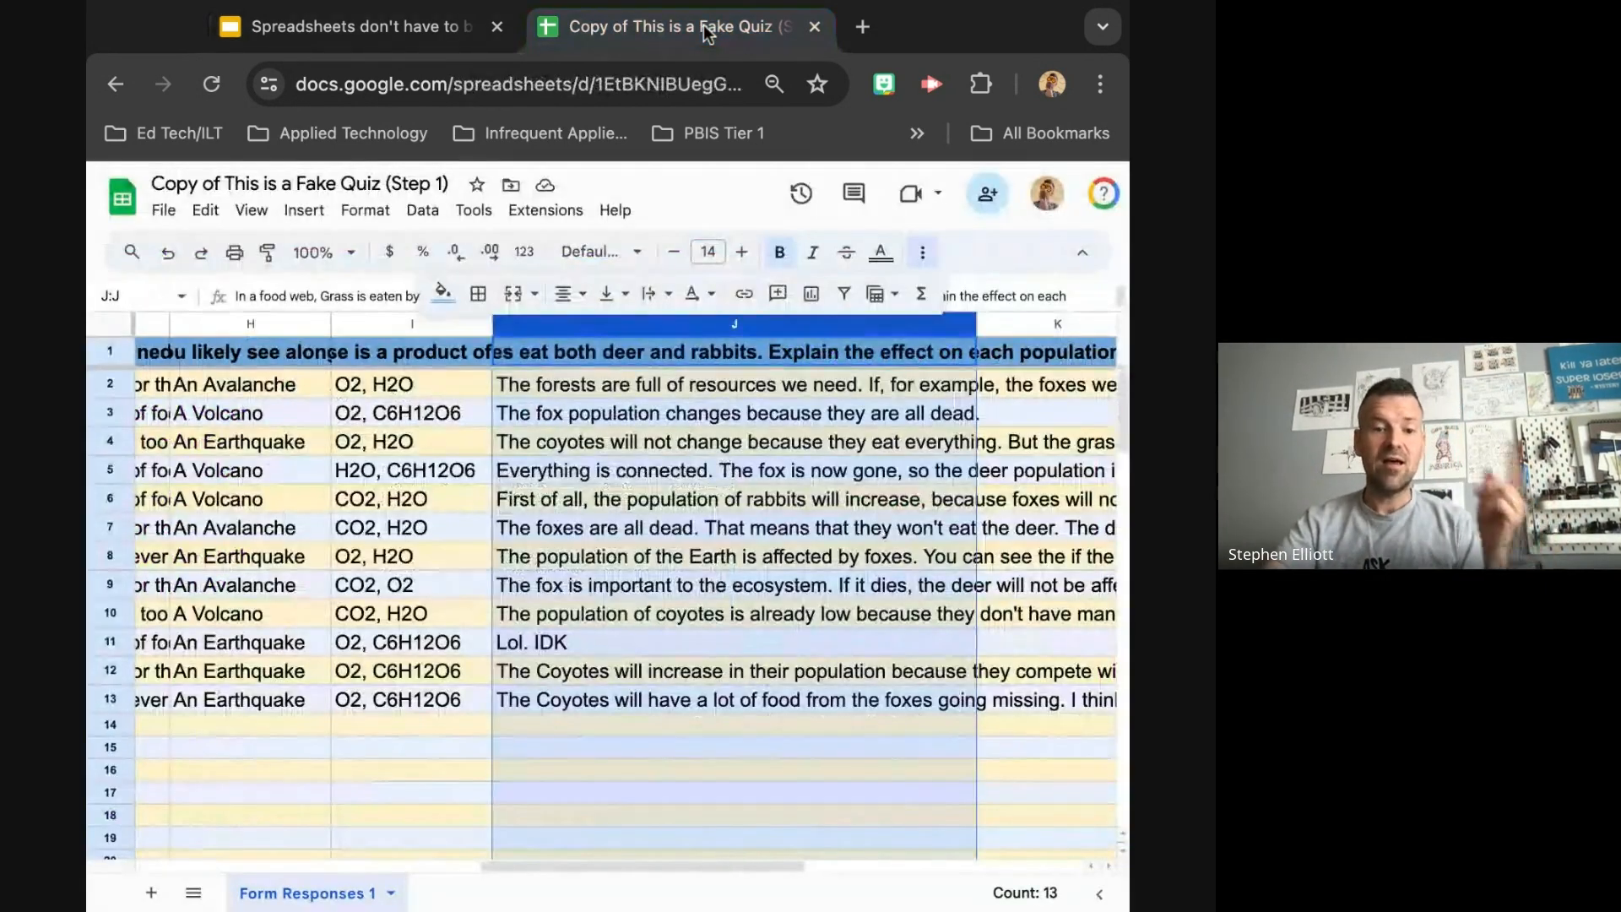
- Apply text wrapping to column J and check the wrapped paragraph answers against the other columns
click(650, 293)
click(697, 329)
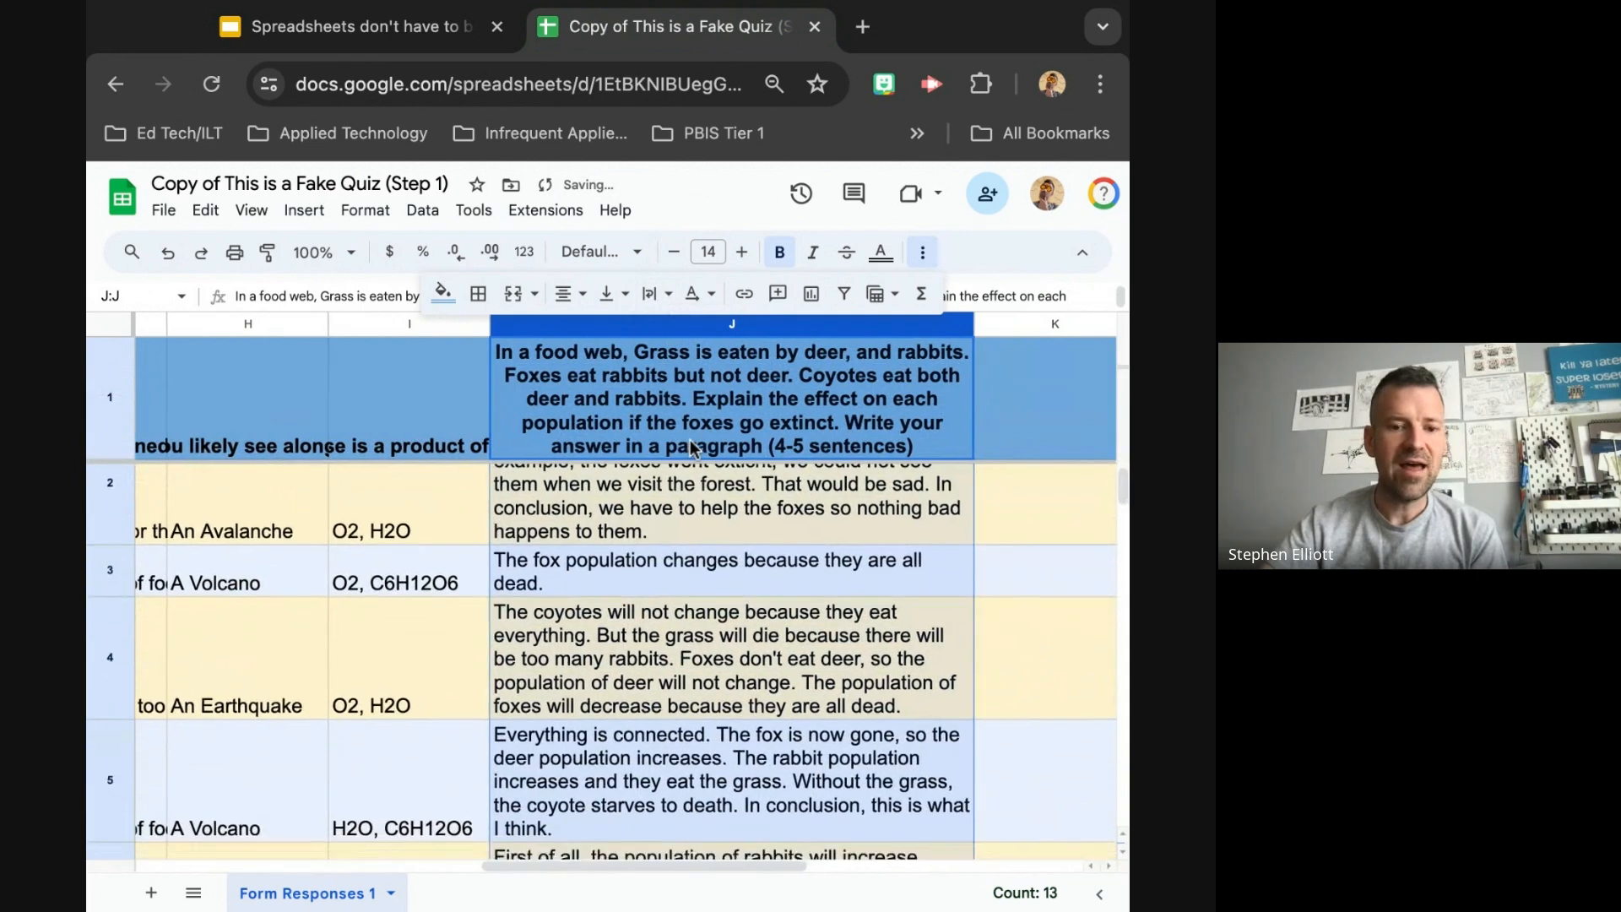
scroll(705, 722, down, 6)
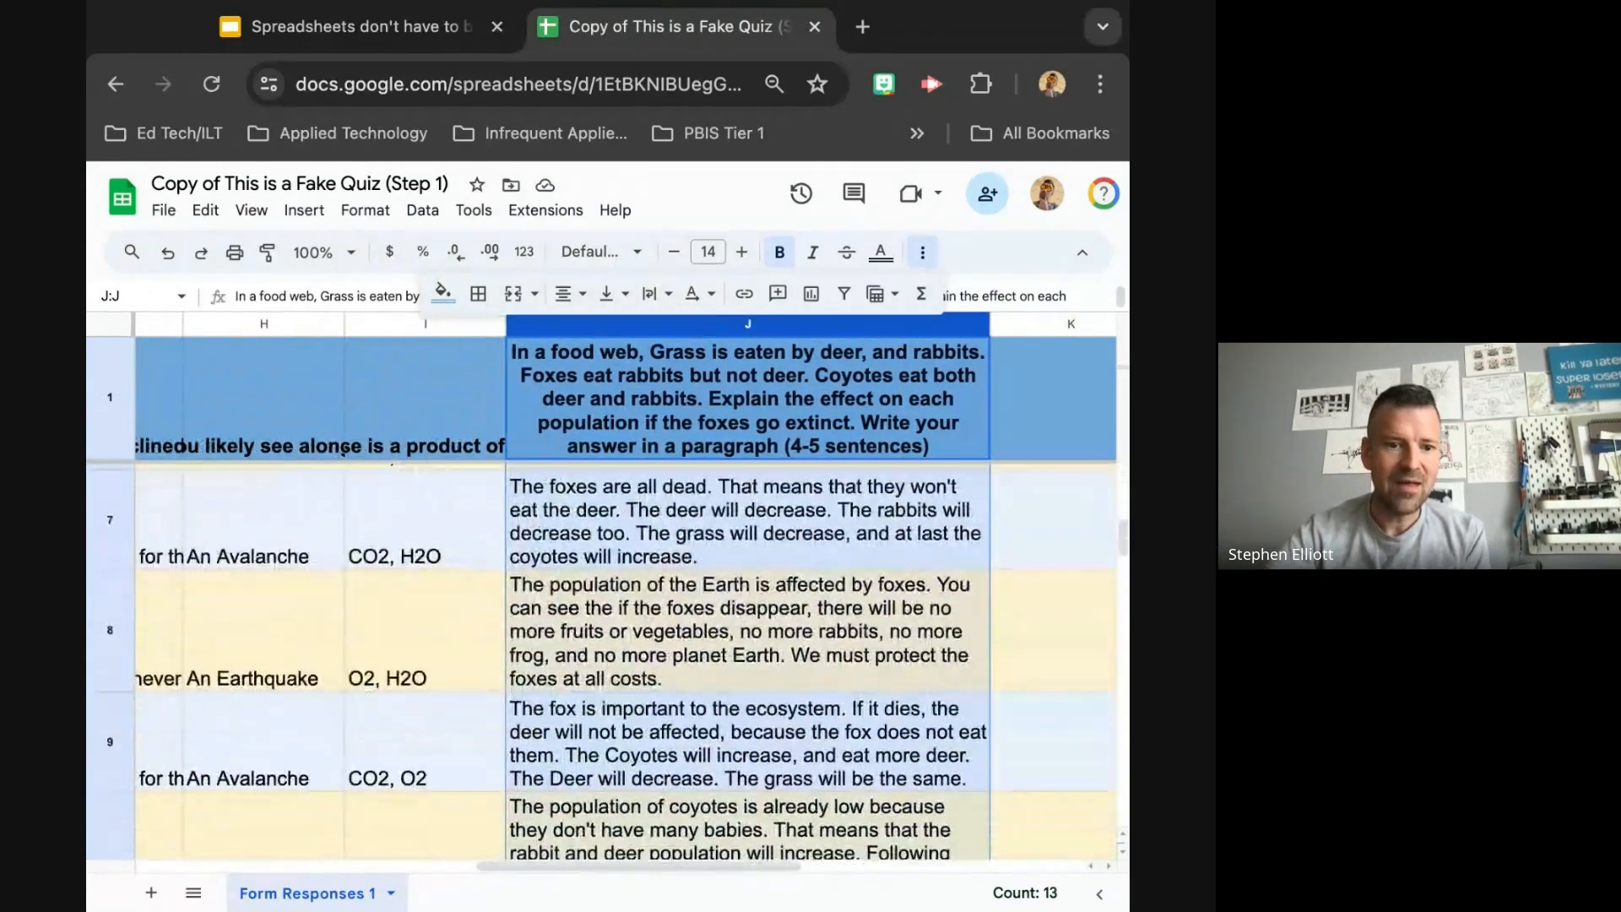
scroll(478, 394, up, 5)
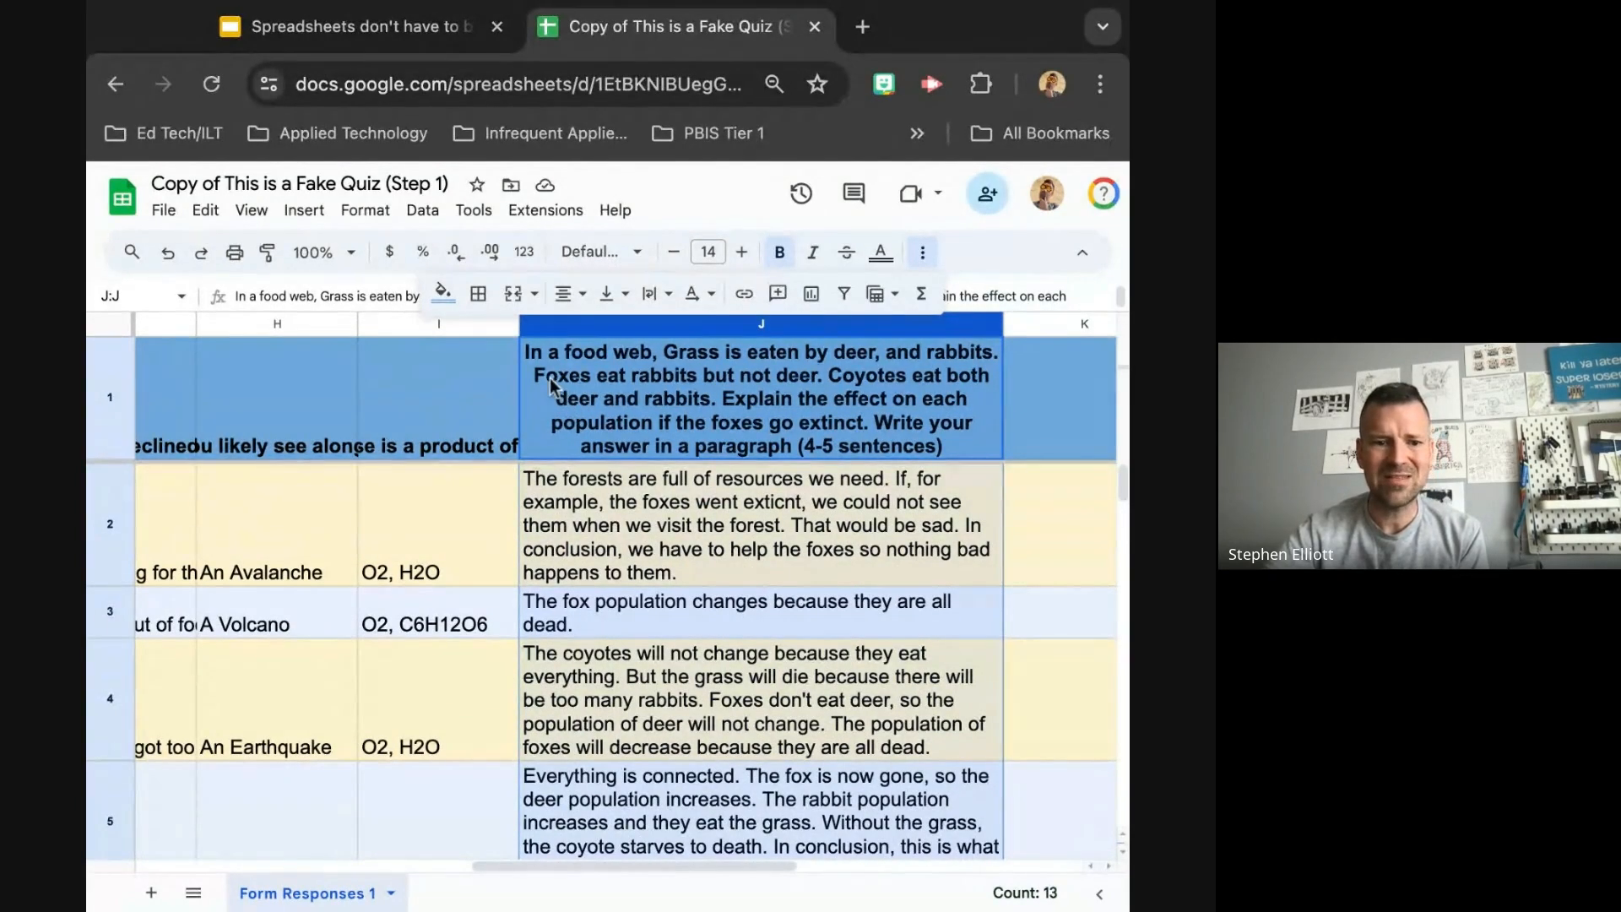
scroll(409, 393, left, 10)
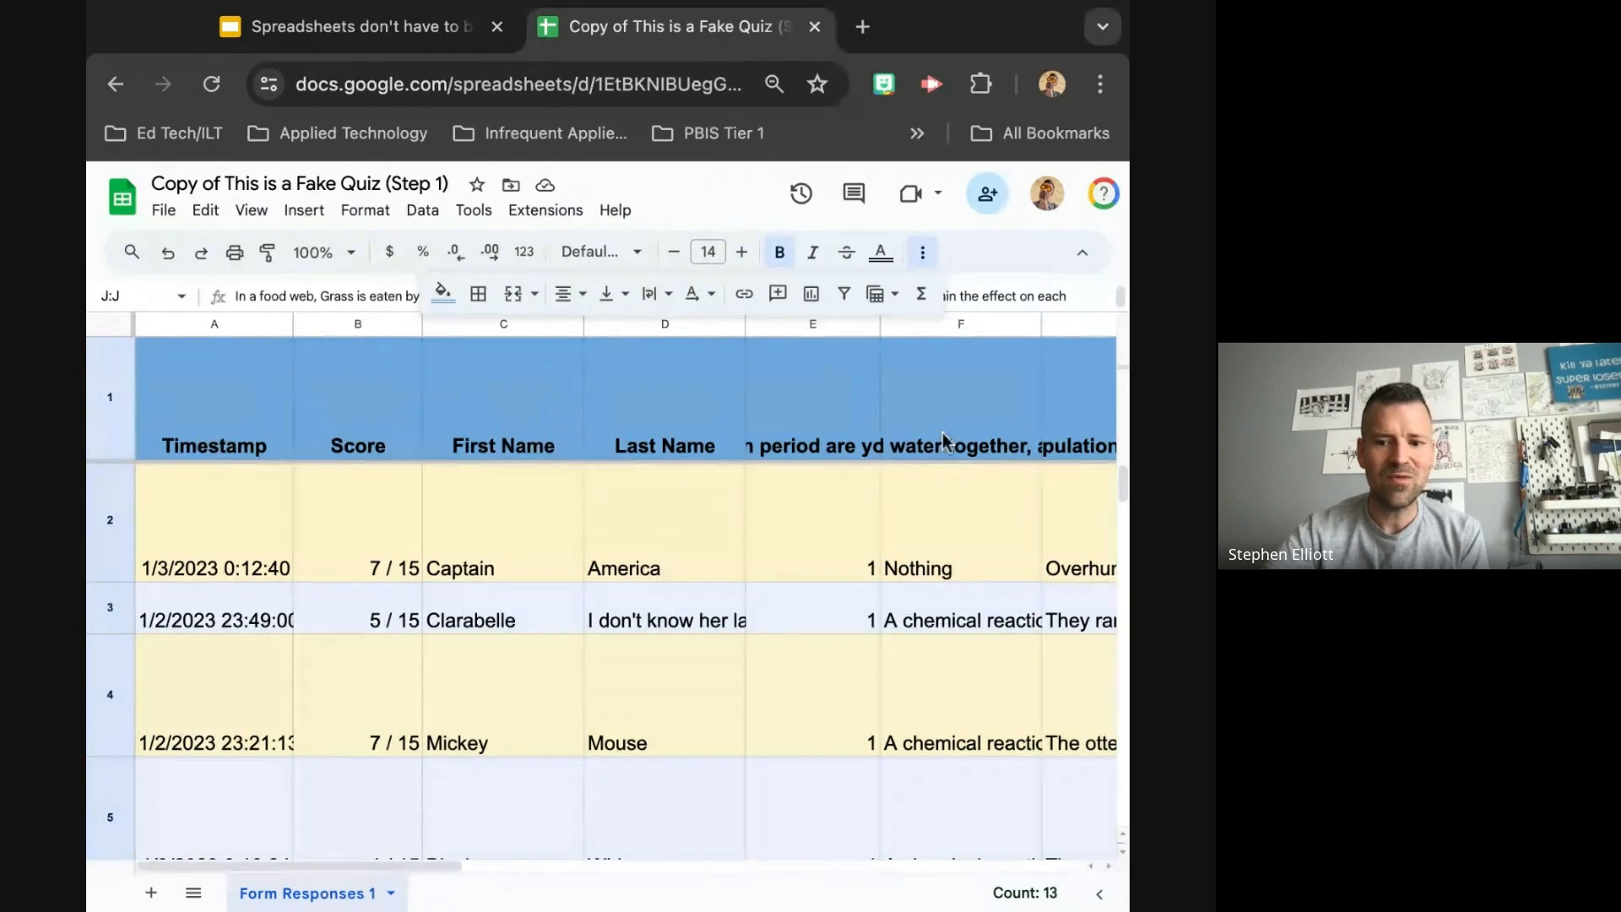
scroll(993, 418, right, 8)
scroll(992, 418, right, 4)
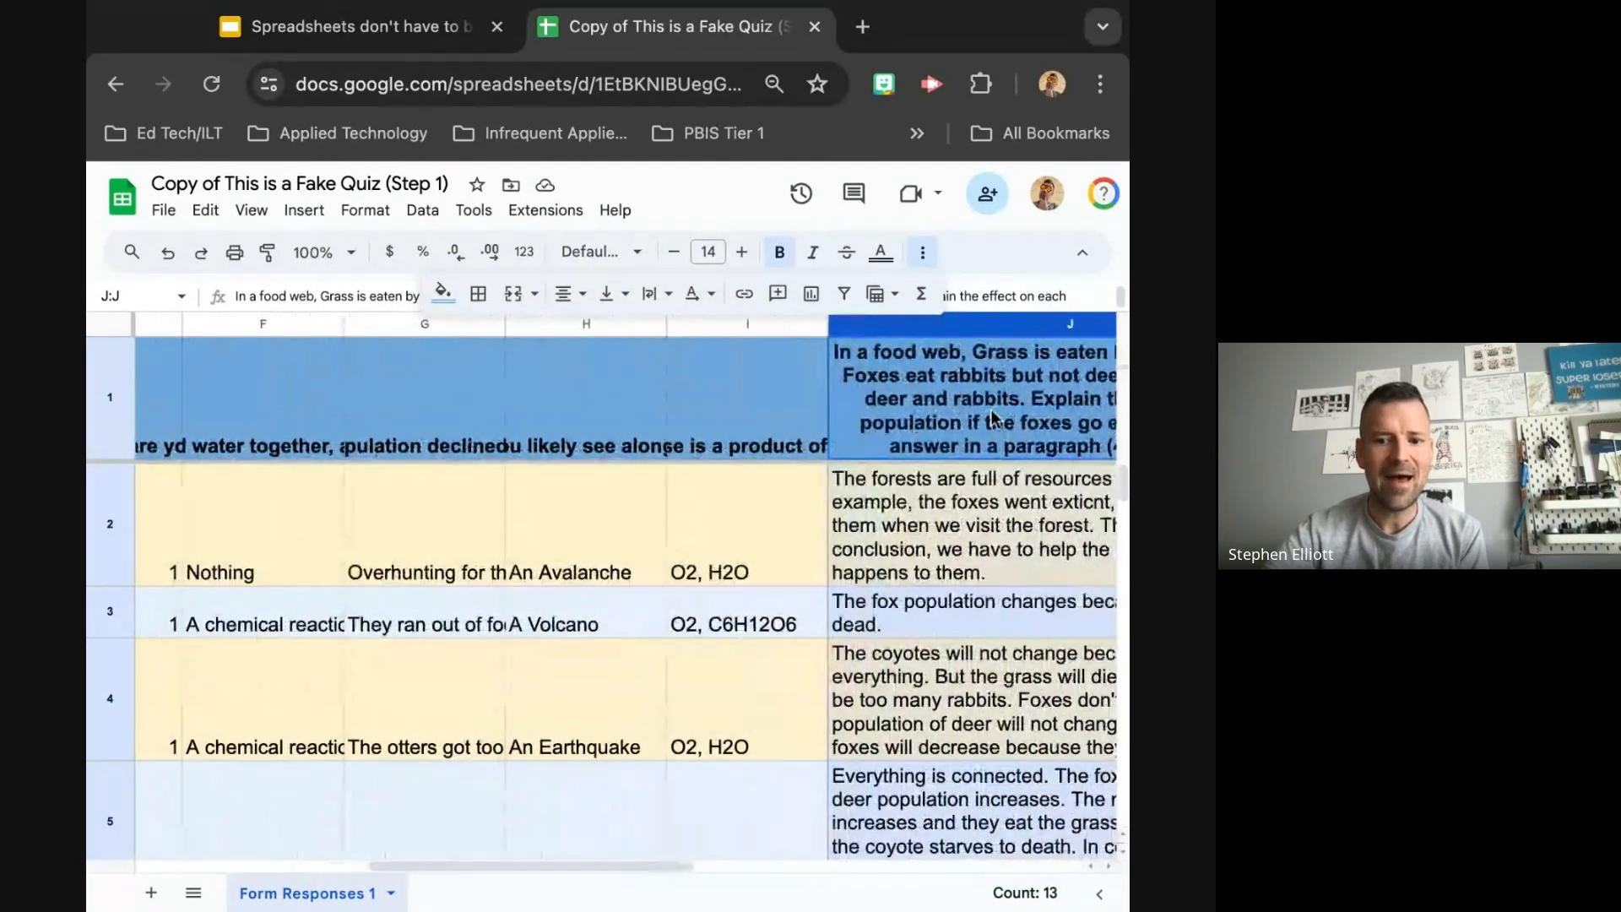
scroll(958, 488, right, 3)
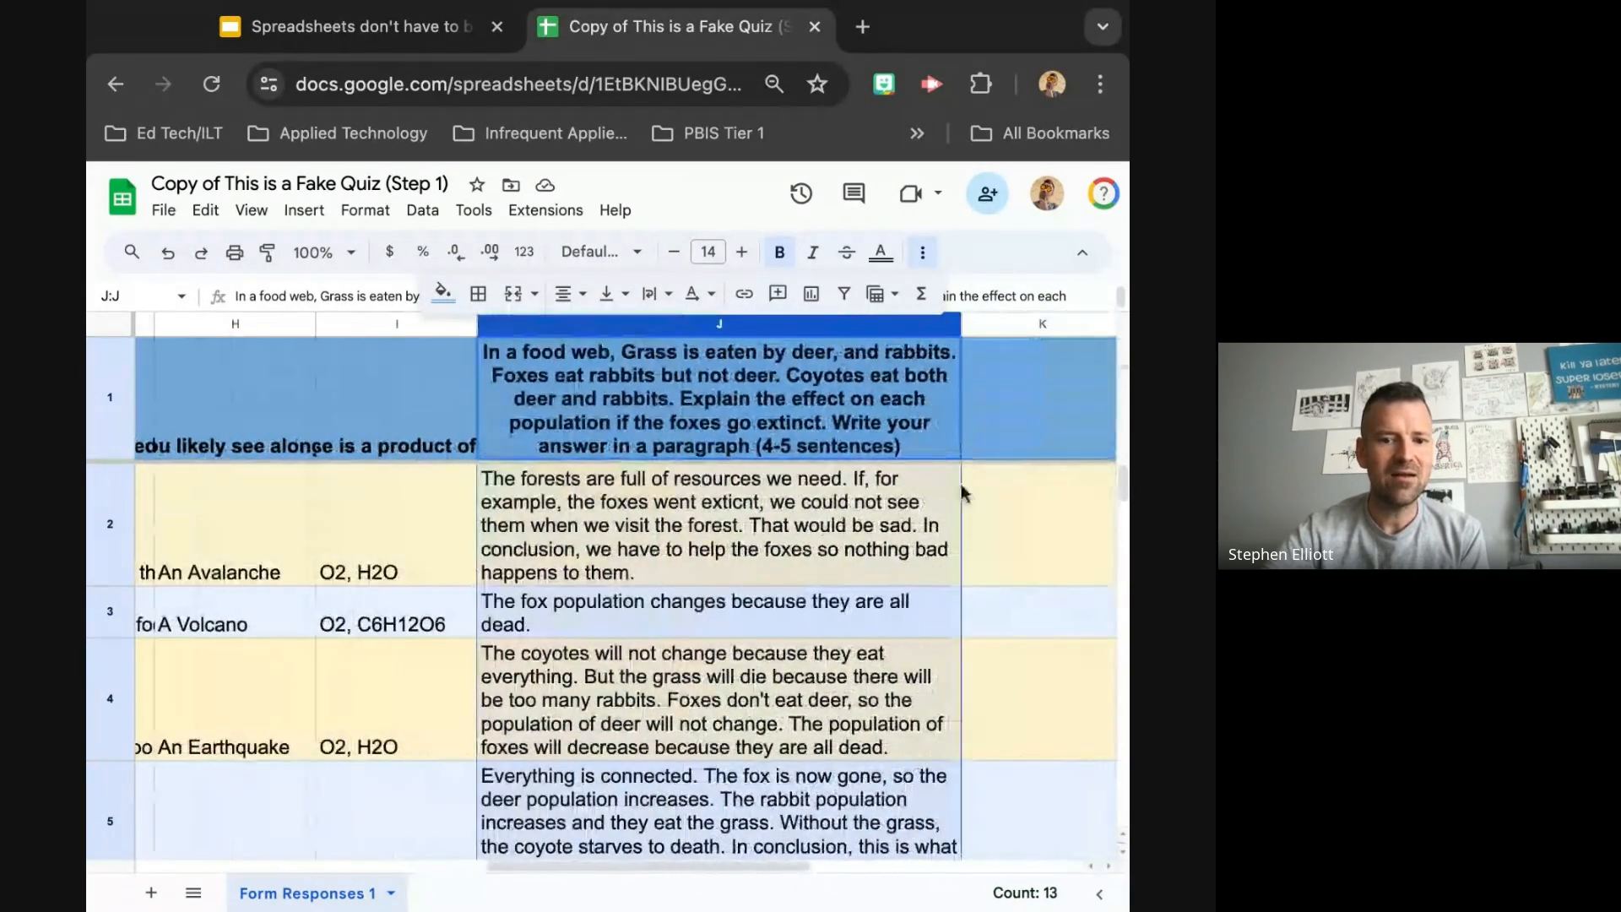
- Set the text wrapping of the food web question header in cell J1 to Clip
click(1047, 528)
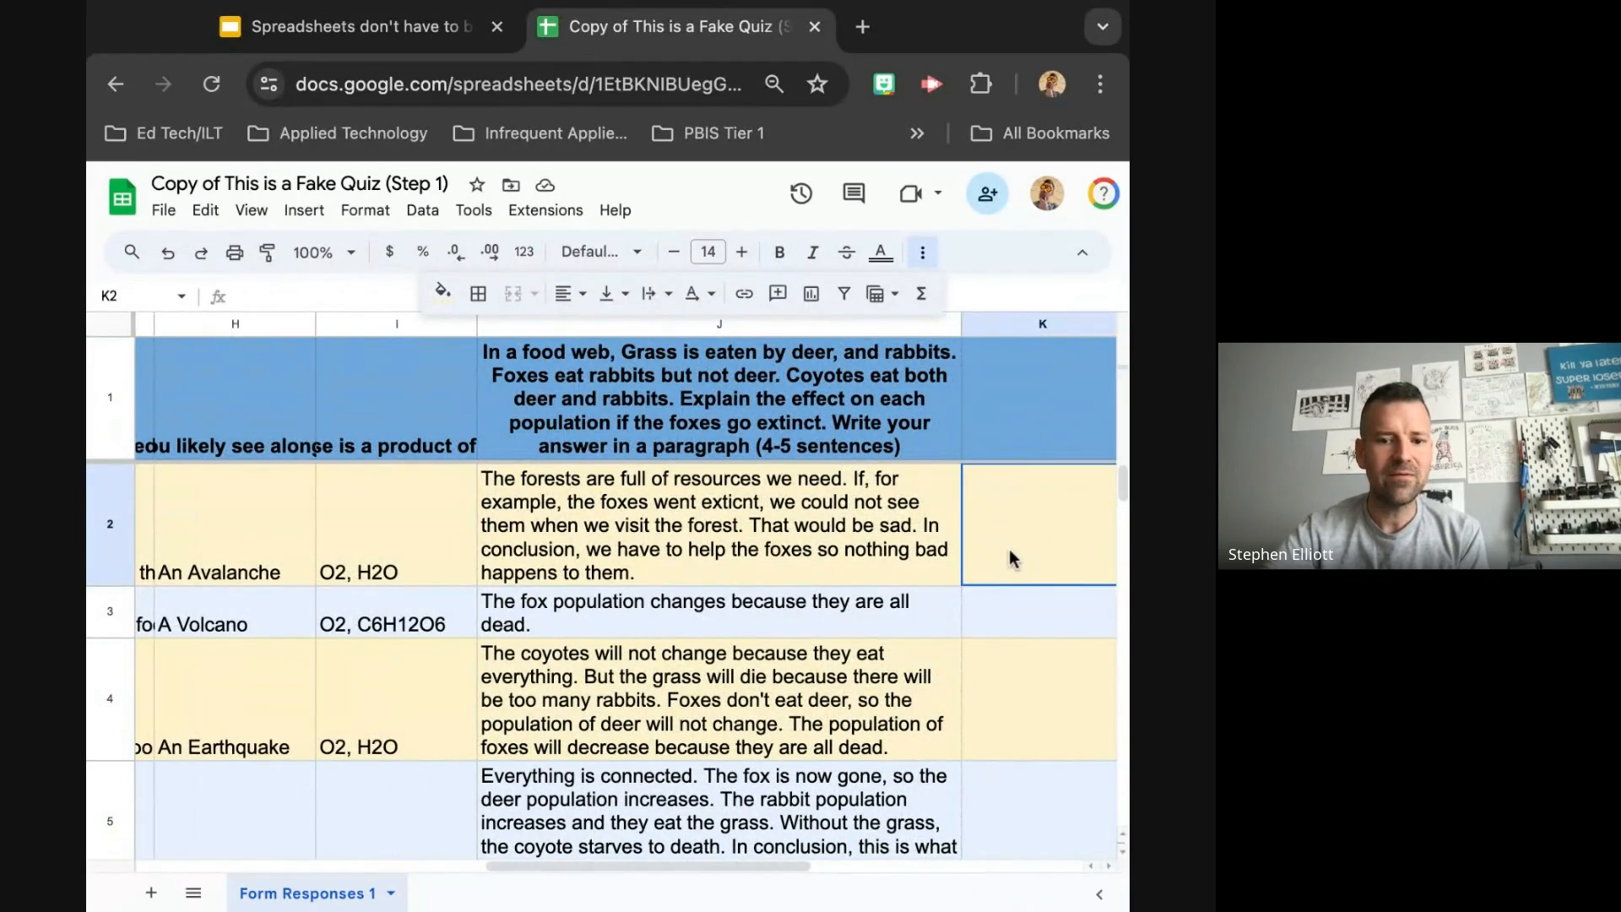
click(833, 442)
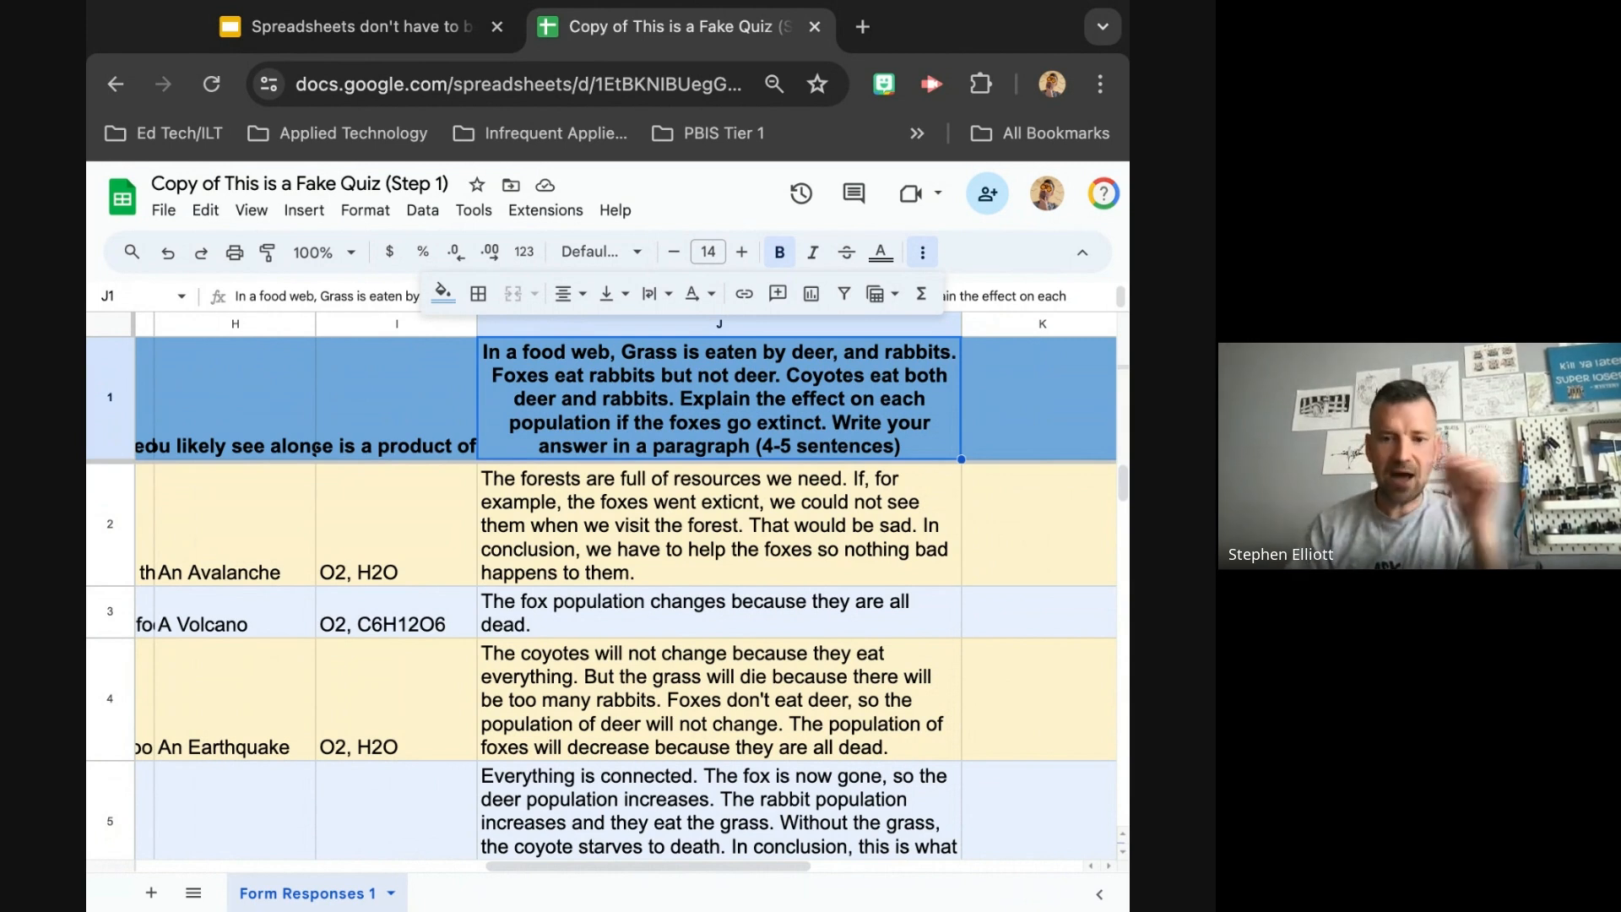
click(670, 297)
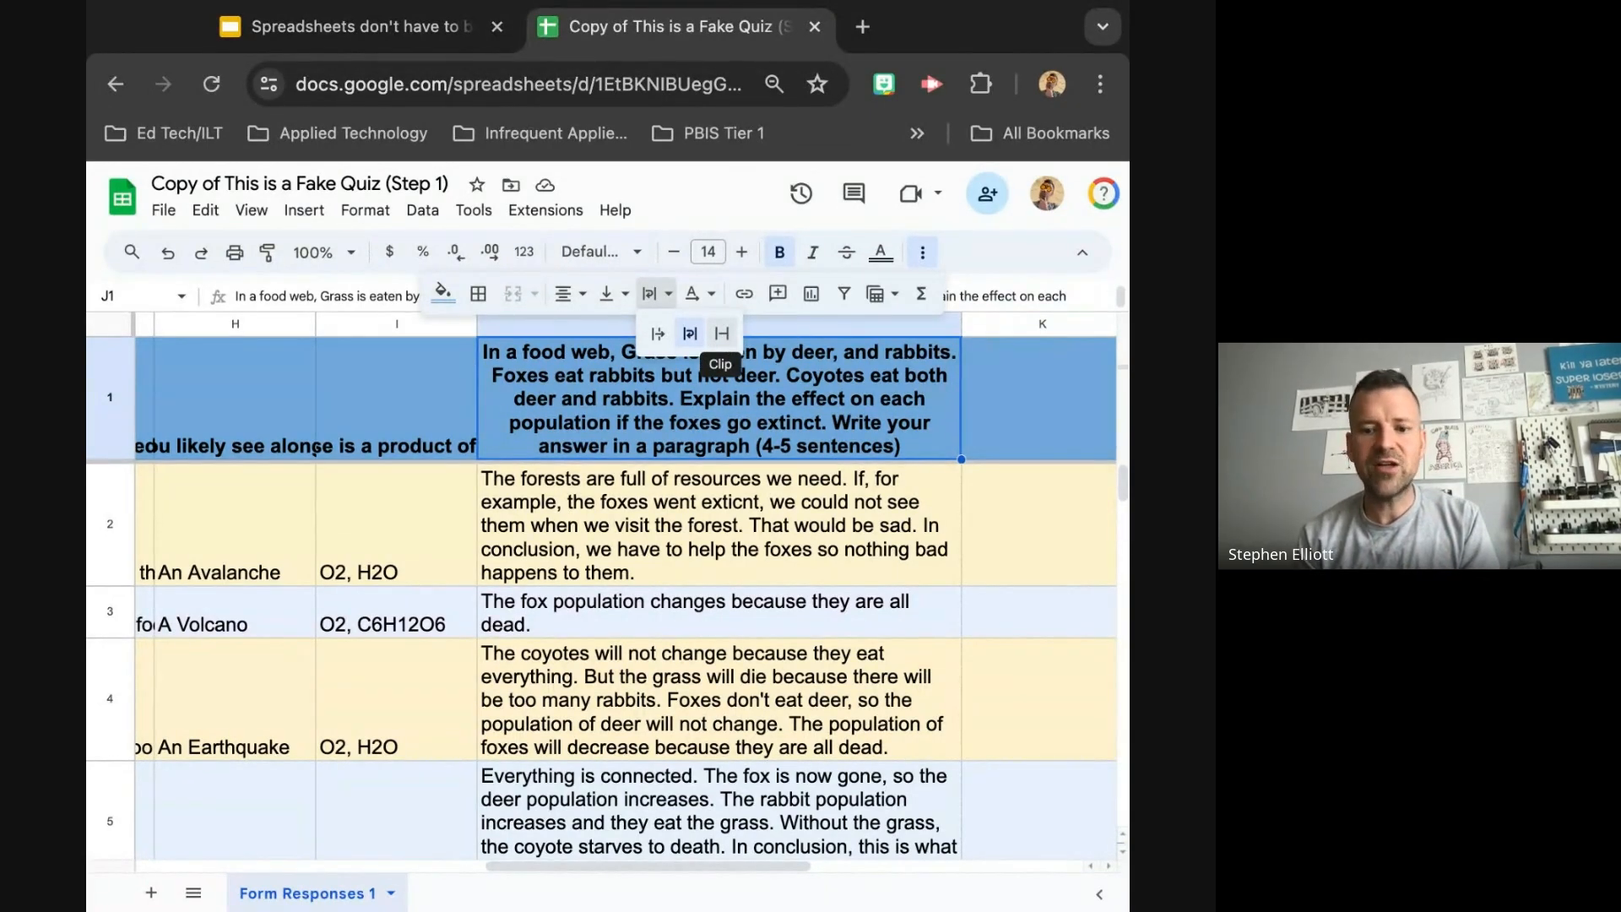
click(721, 334)
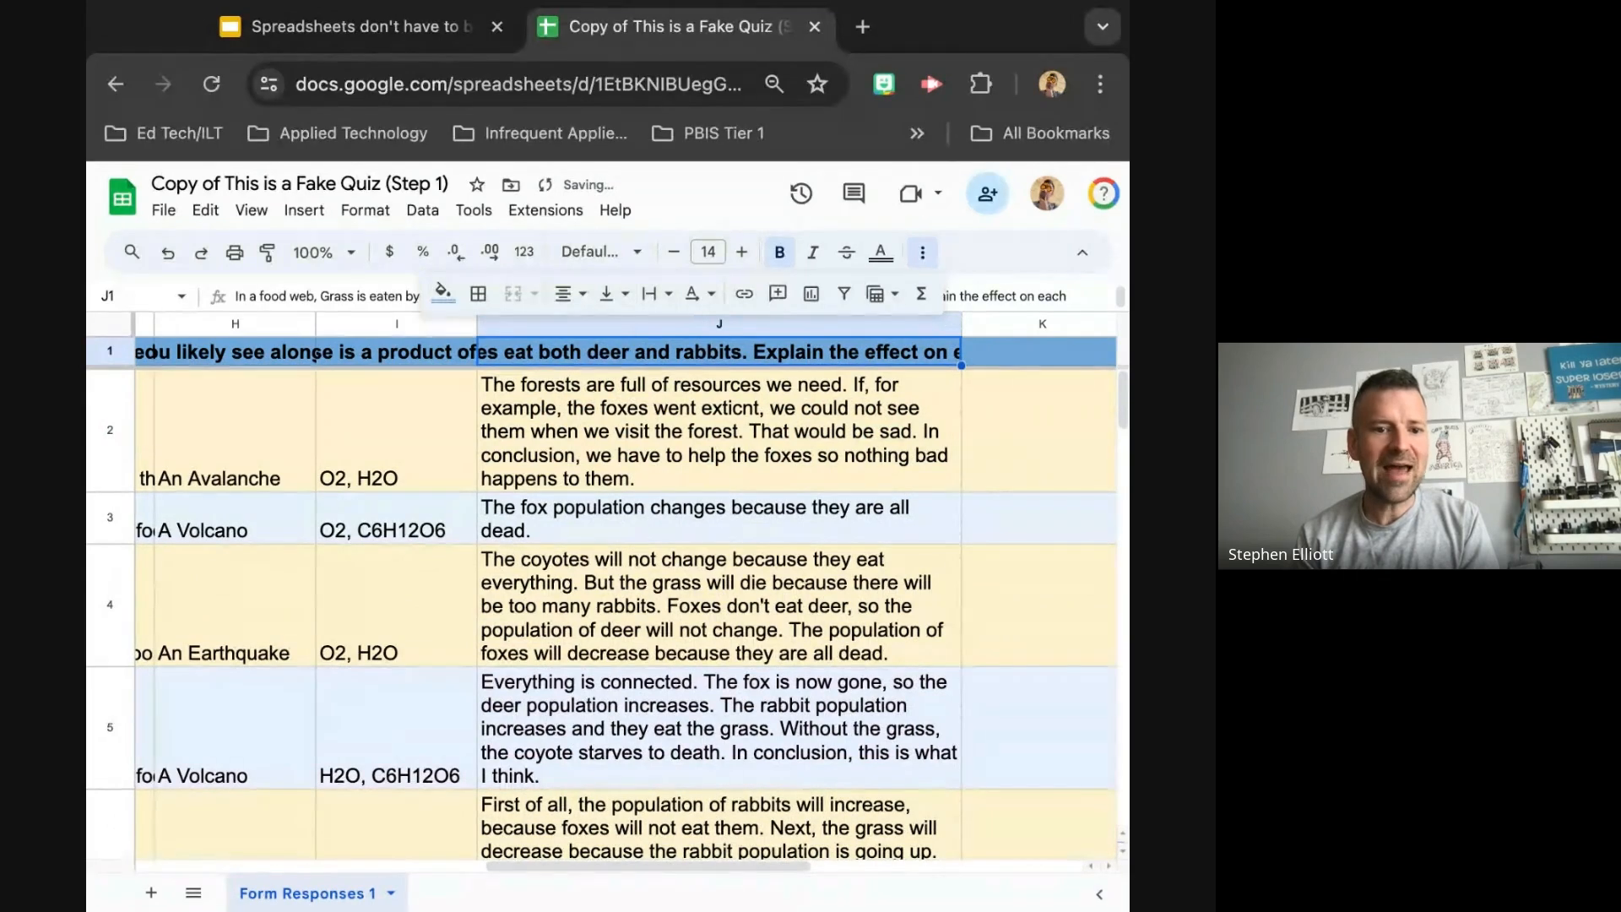
click(922, 252)
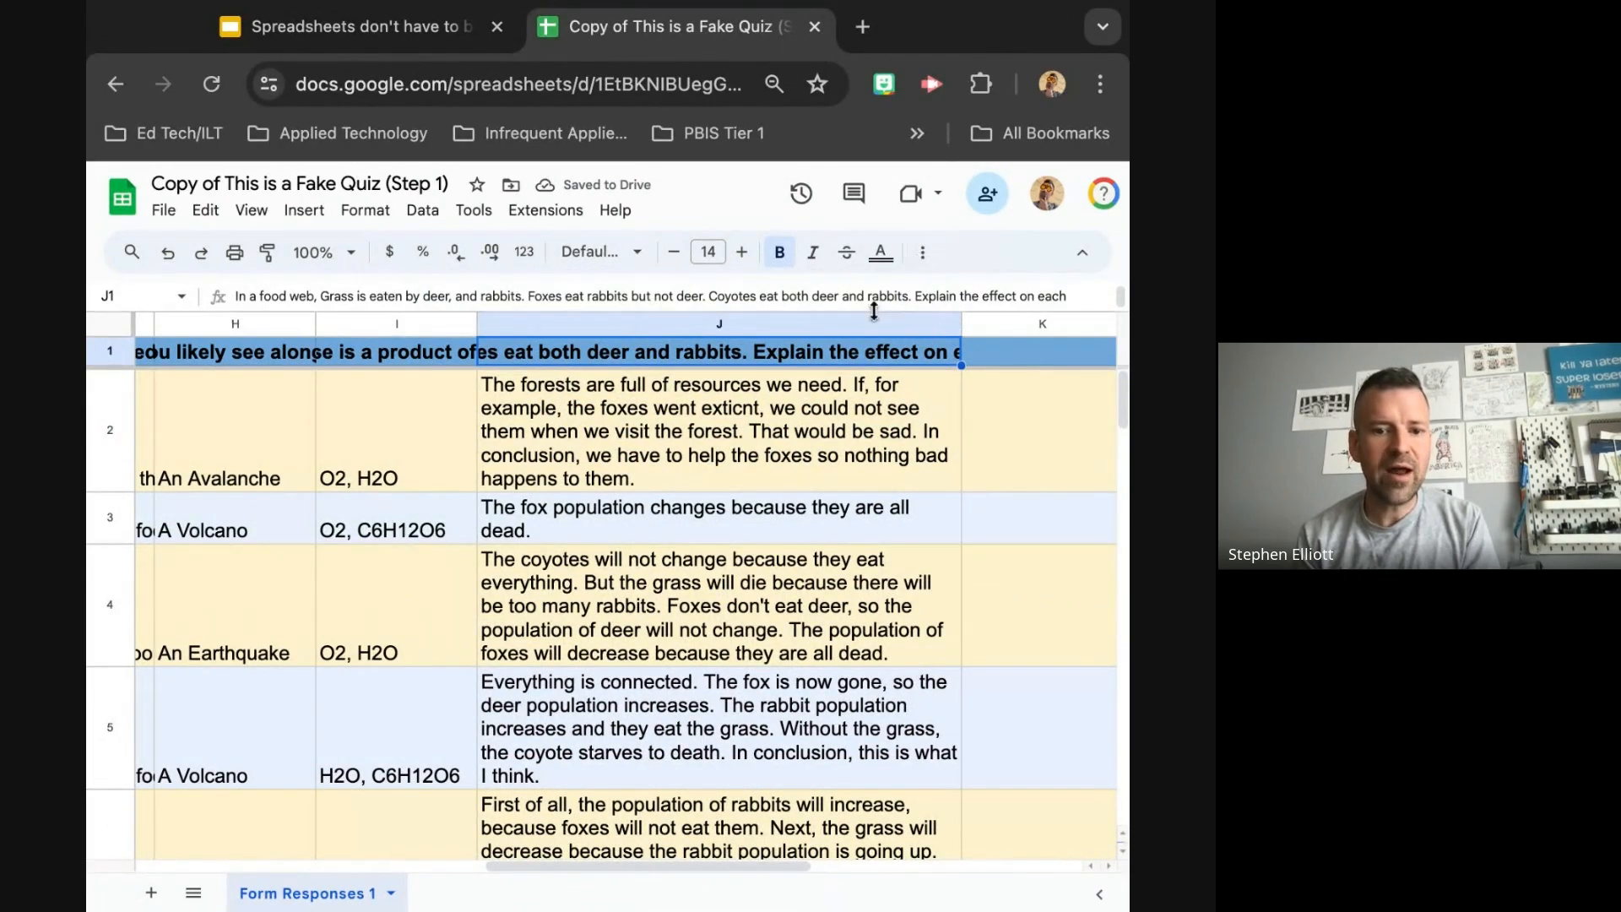
- Enlarge the formula bar to about three lines and view the full text of cells J2 and J1 in it
drag(861, 308, 861, 379)
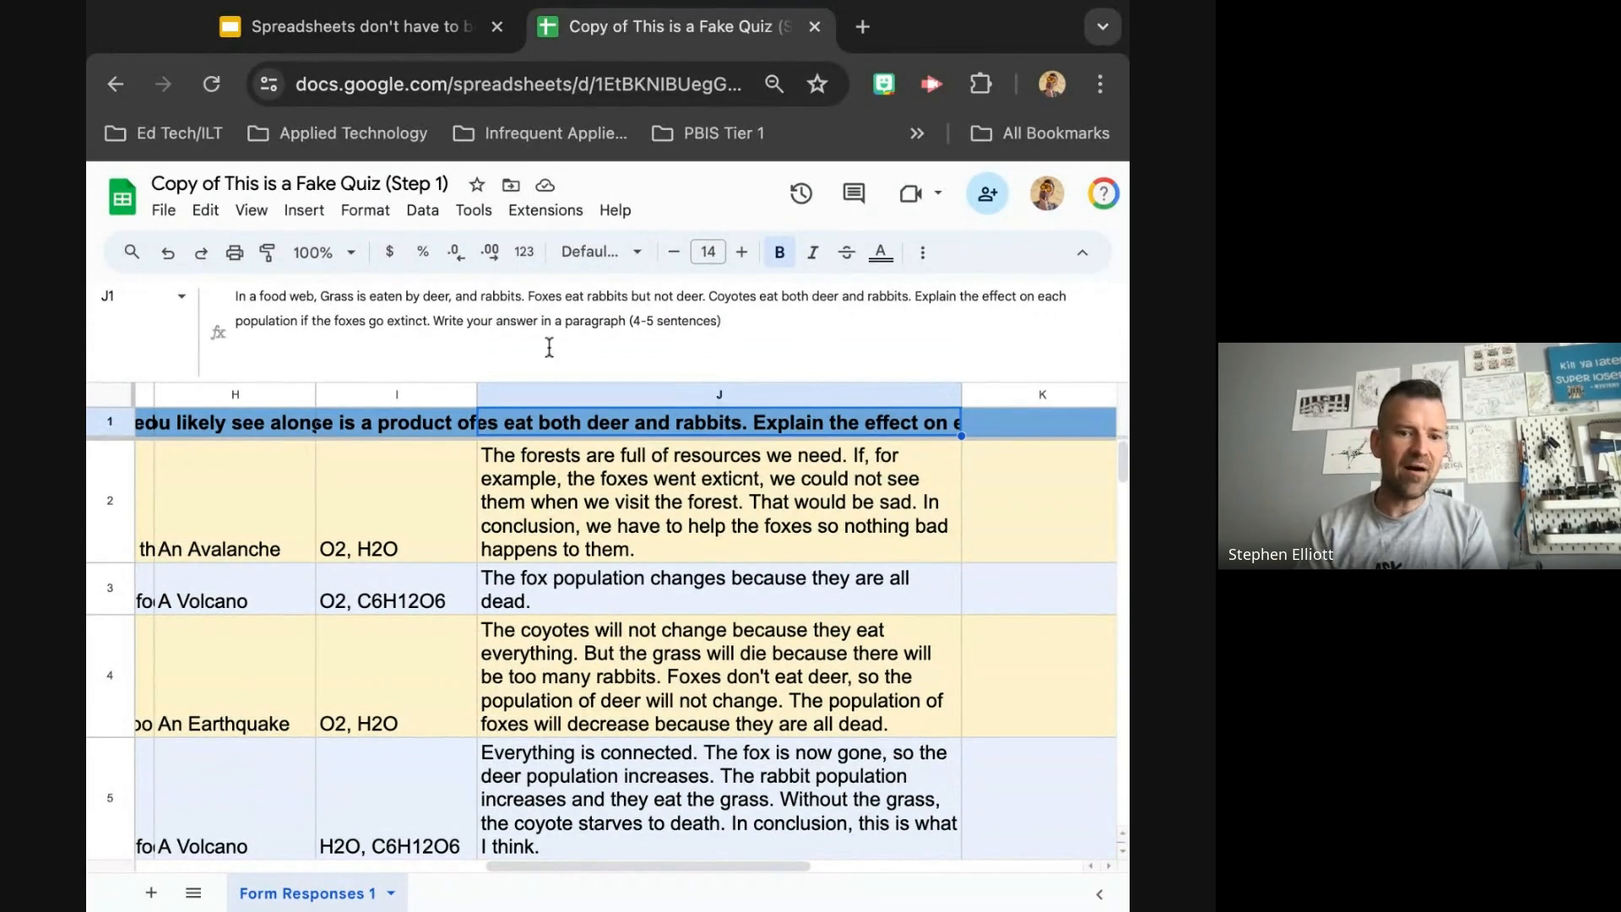
click(642, 488)
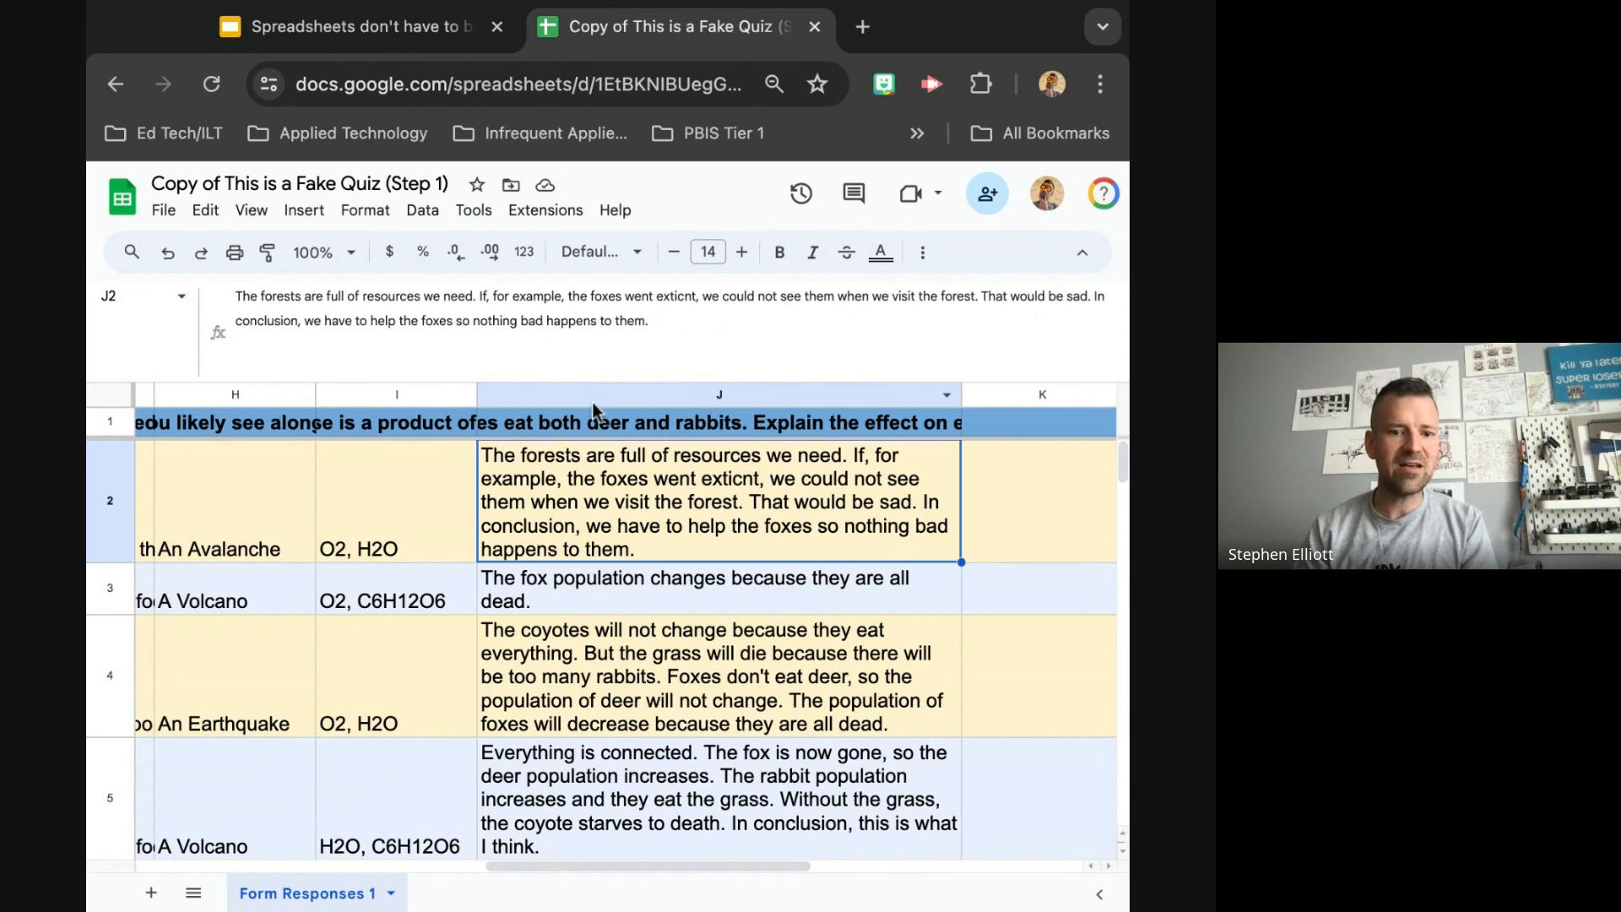
click(655, 427)
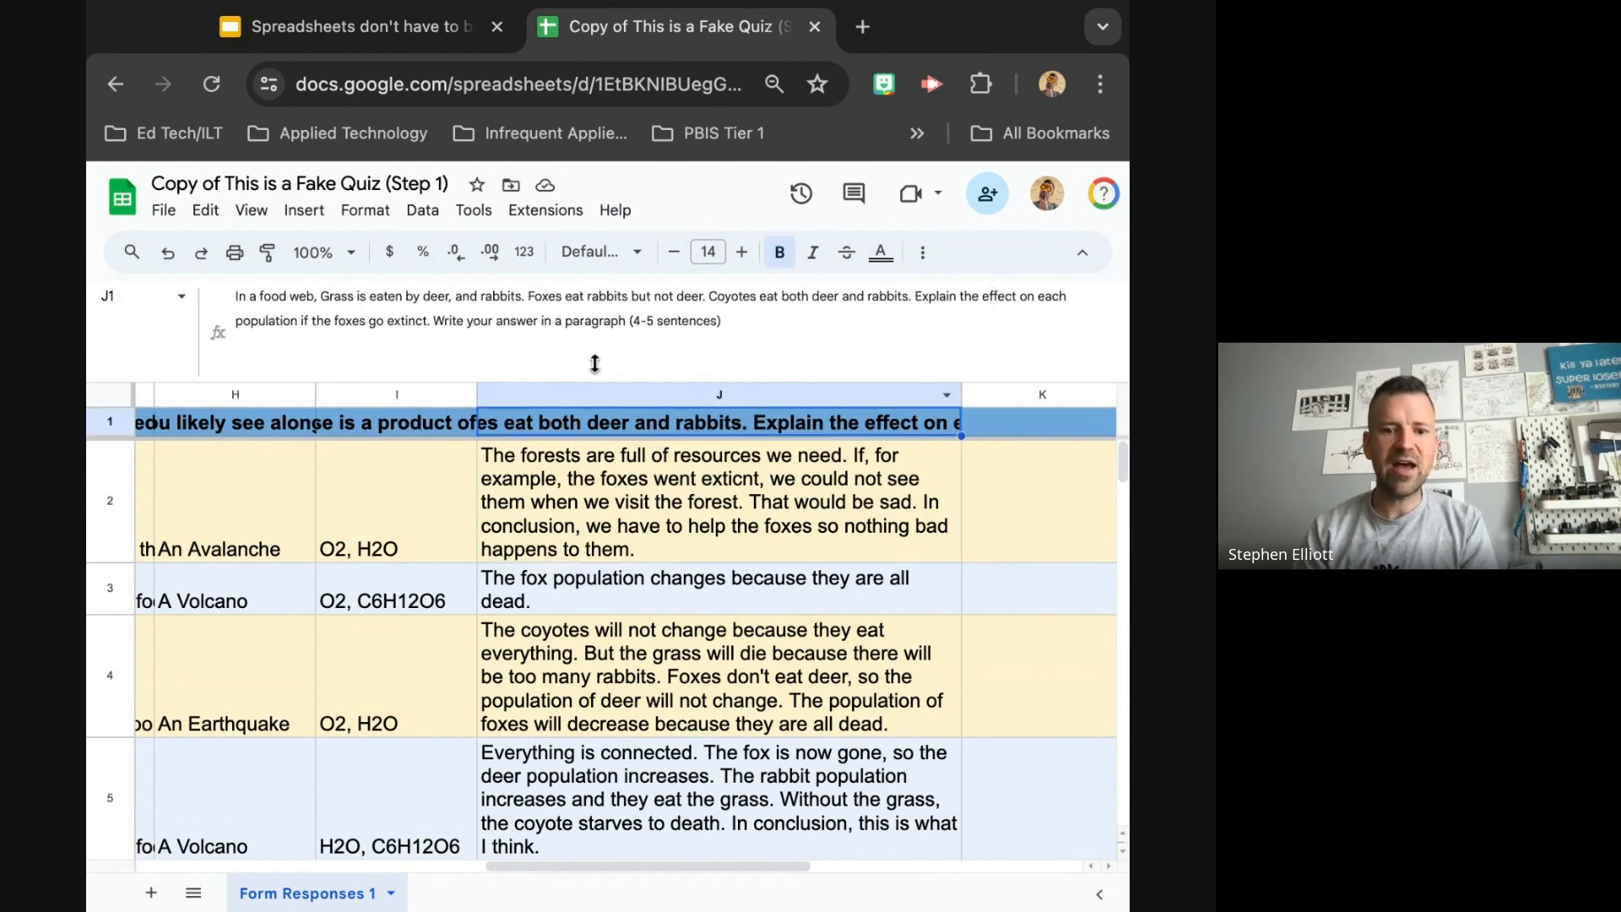
- Read through the wrapped paragraph answers in column J down to the last response and return to row 2
scroll(711, 549, down, 5)
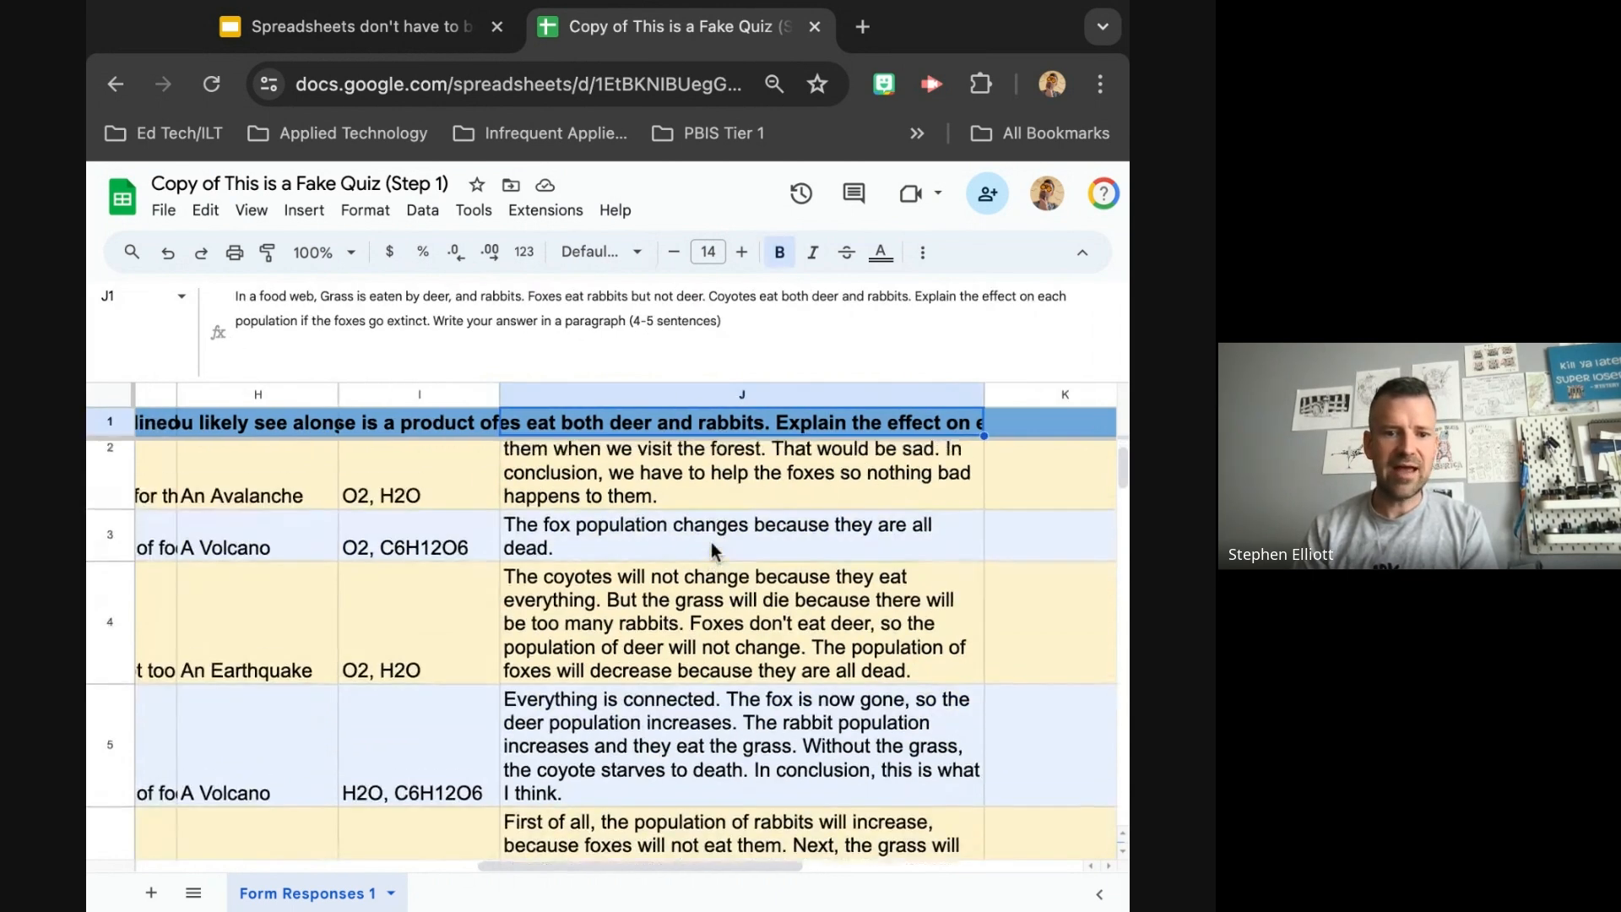
scroll(301, 425, down, 4)
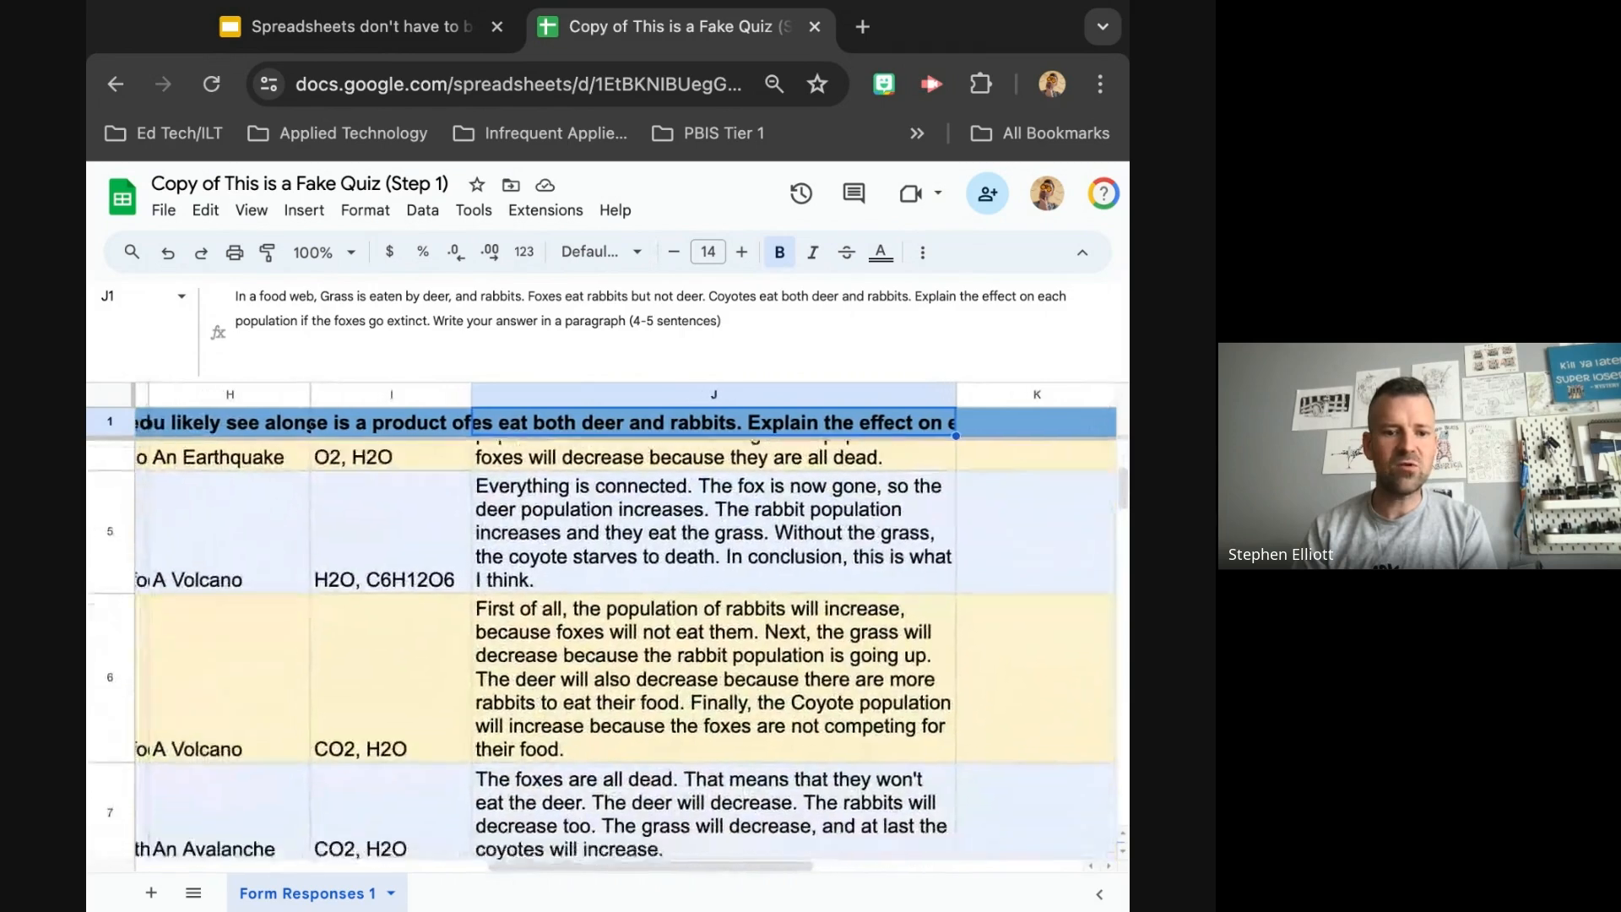
scroll(603, 625, down, 5)
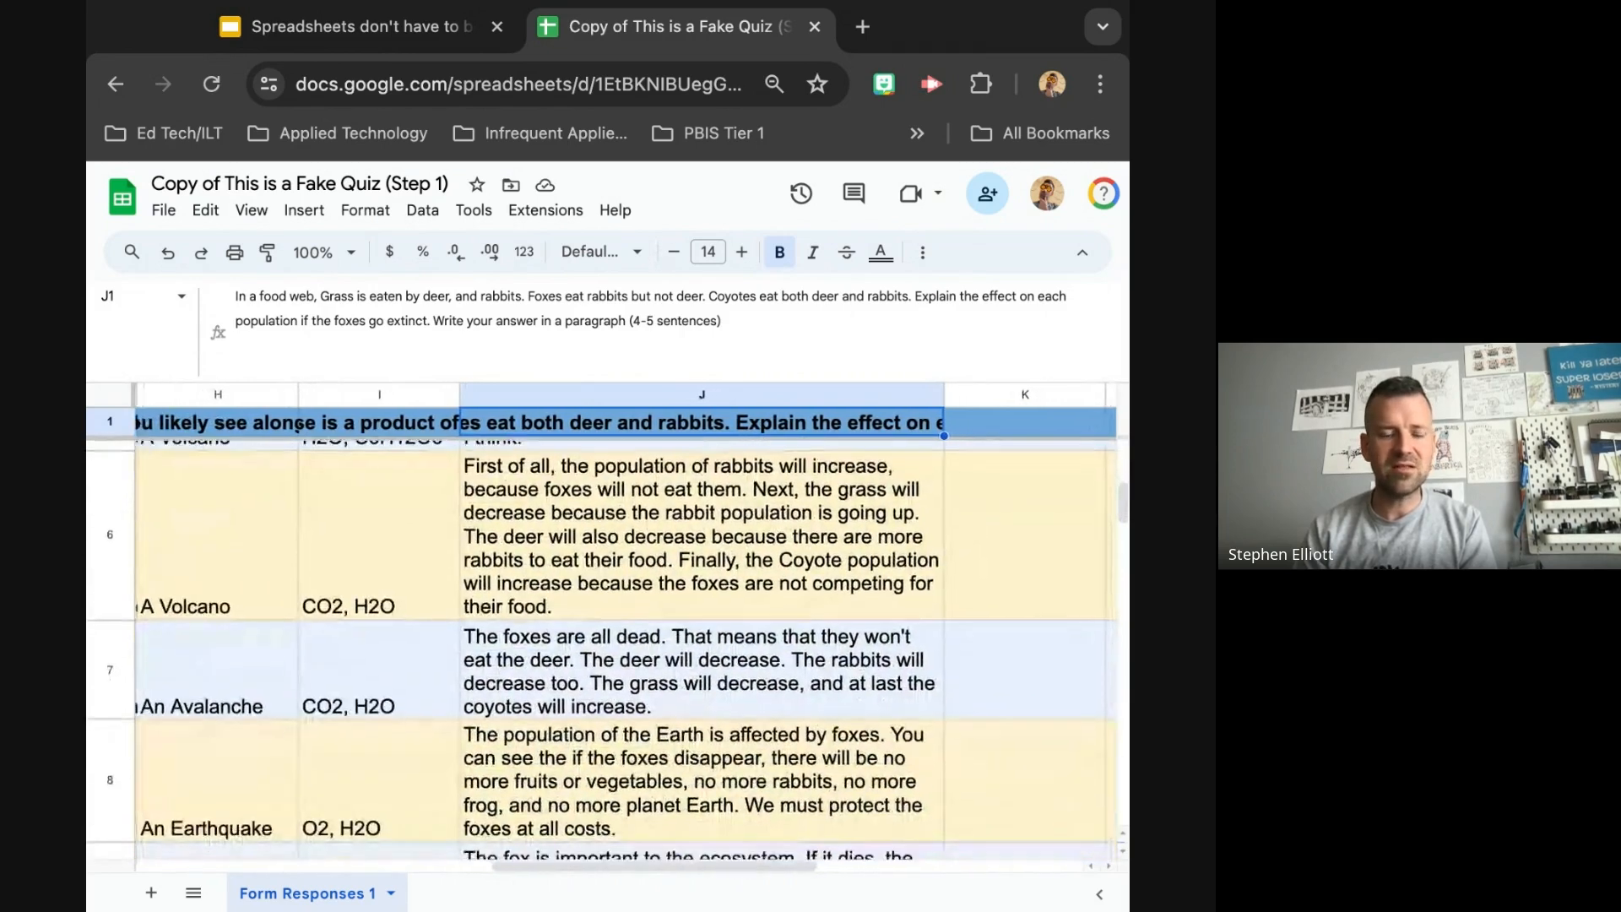
scroll(324, 425, down, 6)
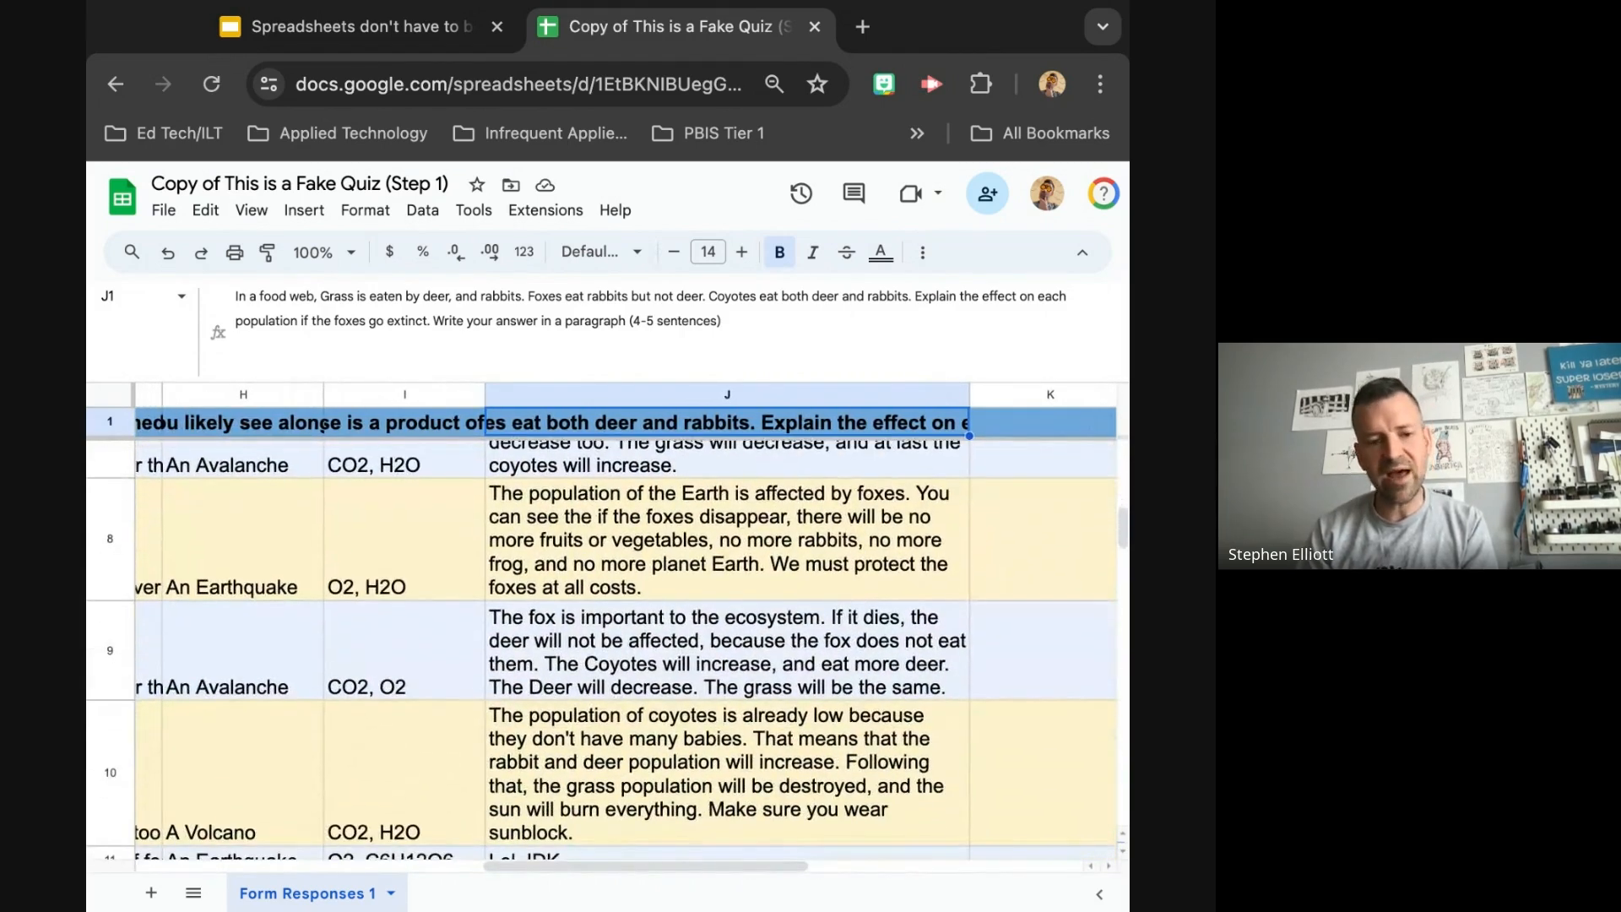
scroll(602, 625, down, 3)
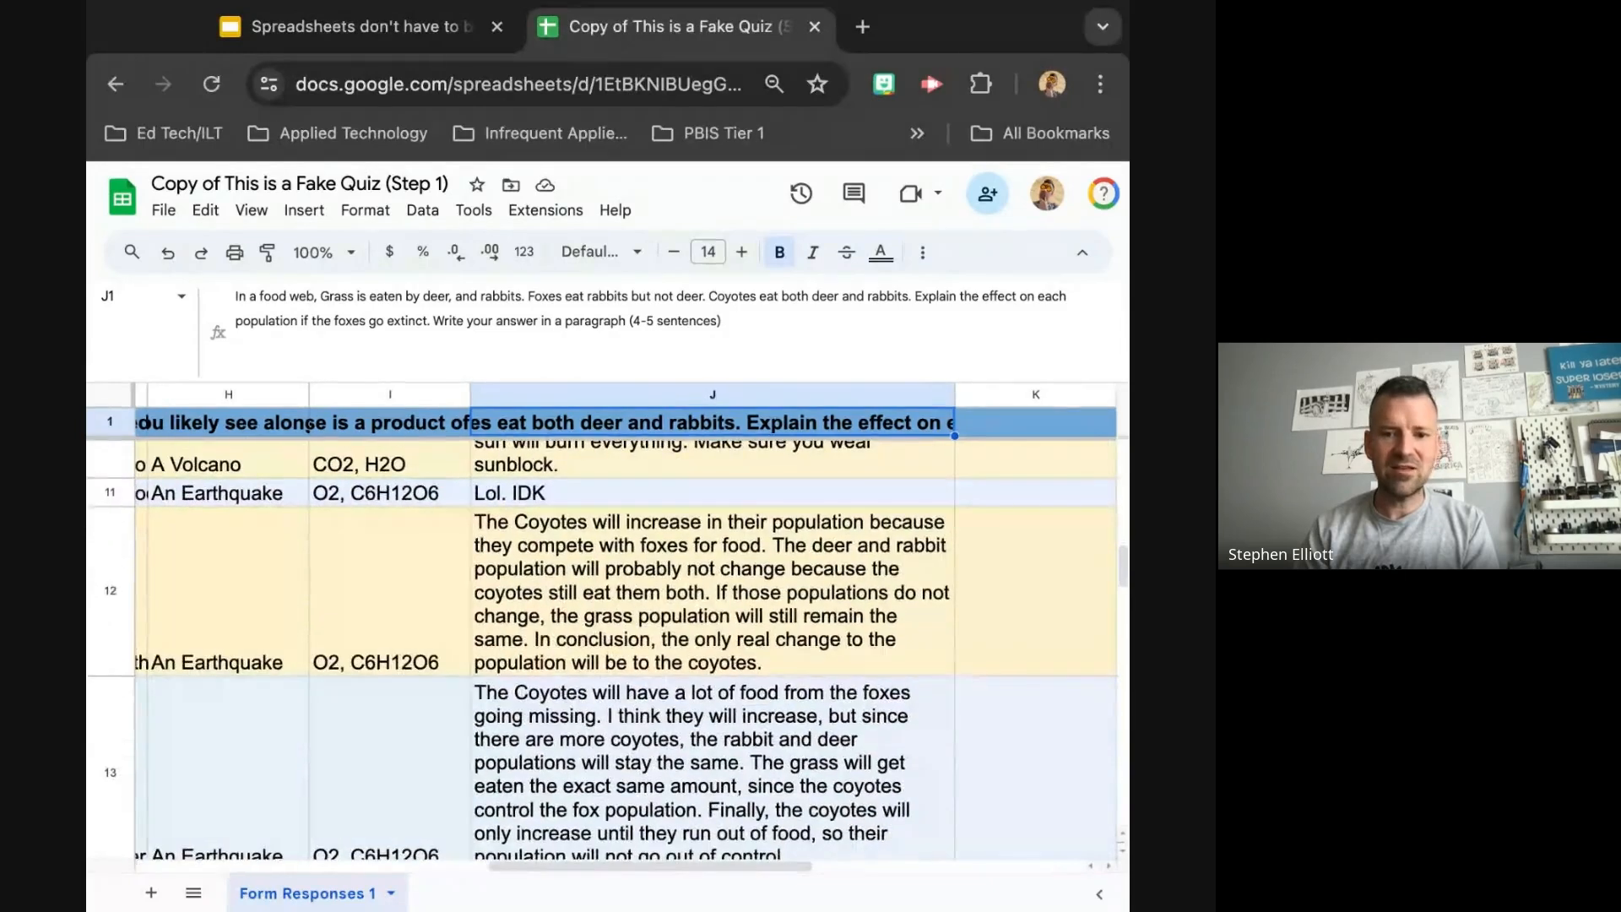
scroll(603, 625, down, 3)
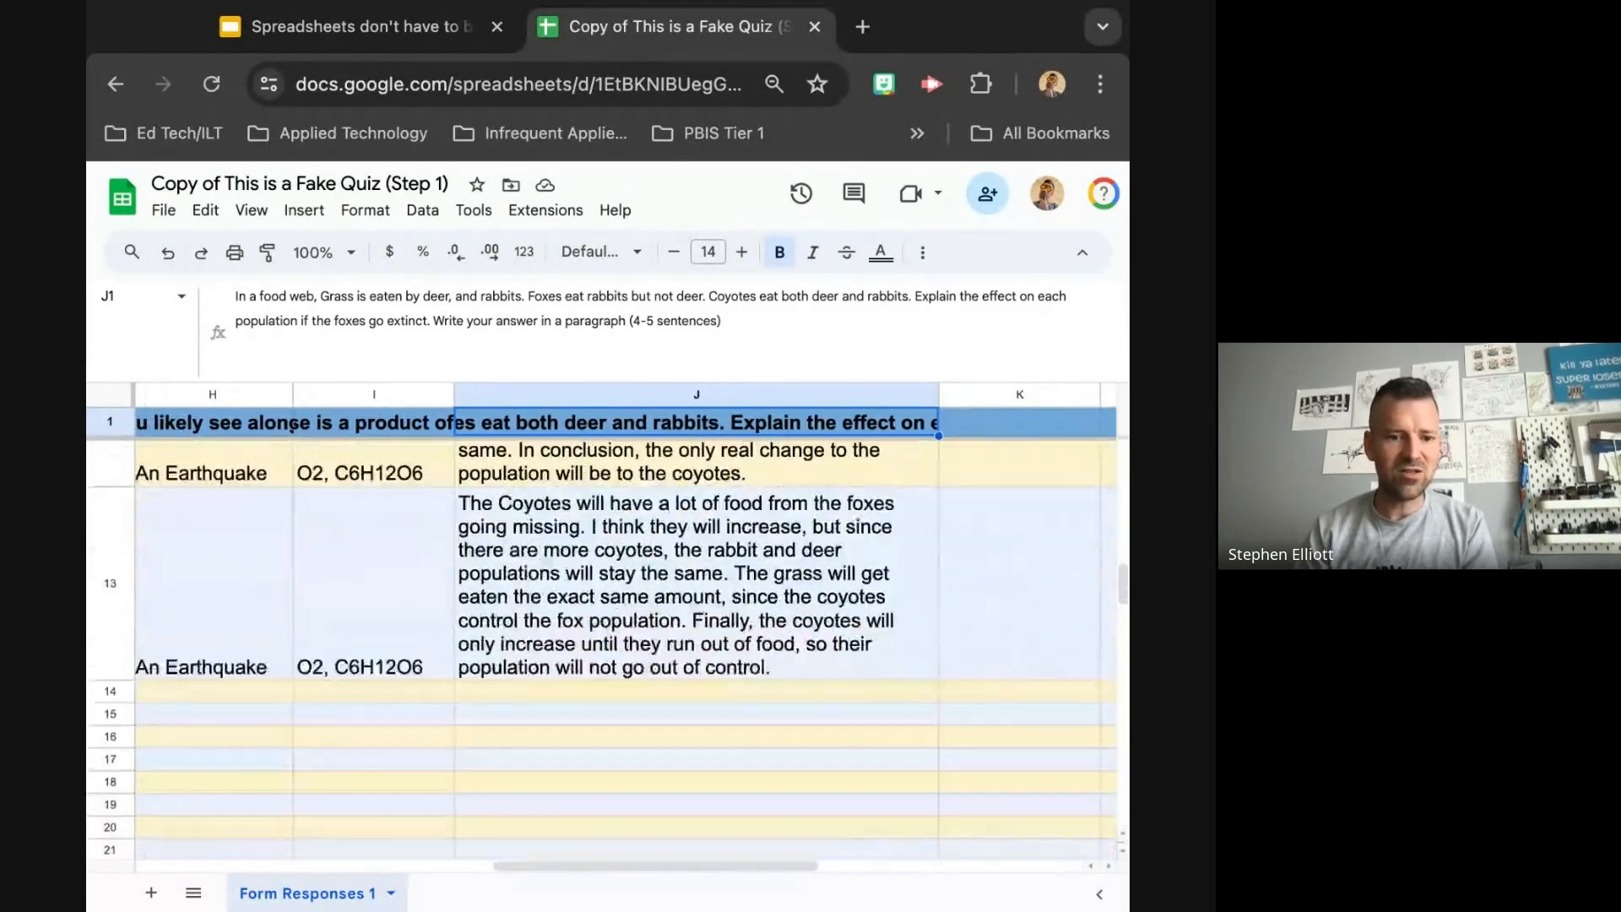
scroll(602, 625, up, 8)
scroll(603, 625, up, 10)
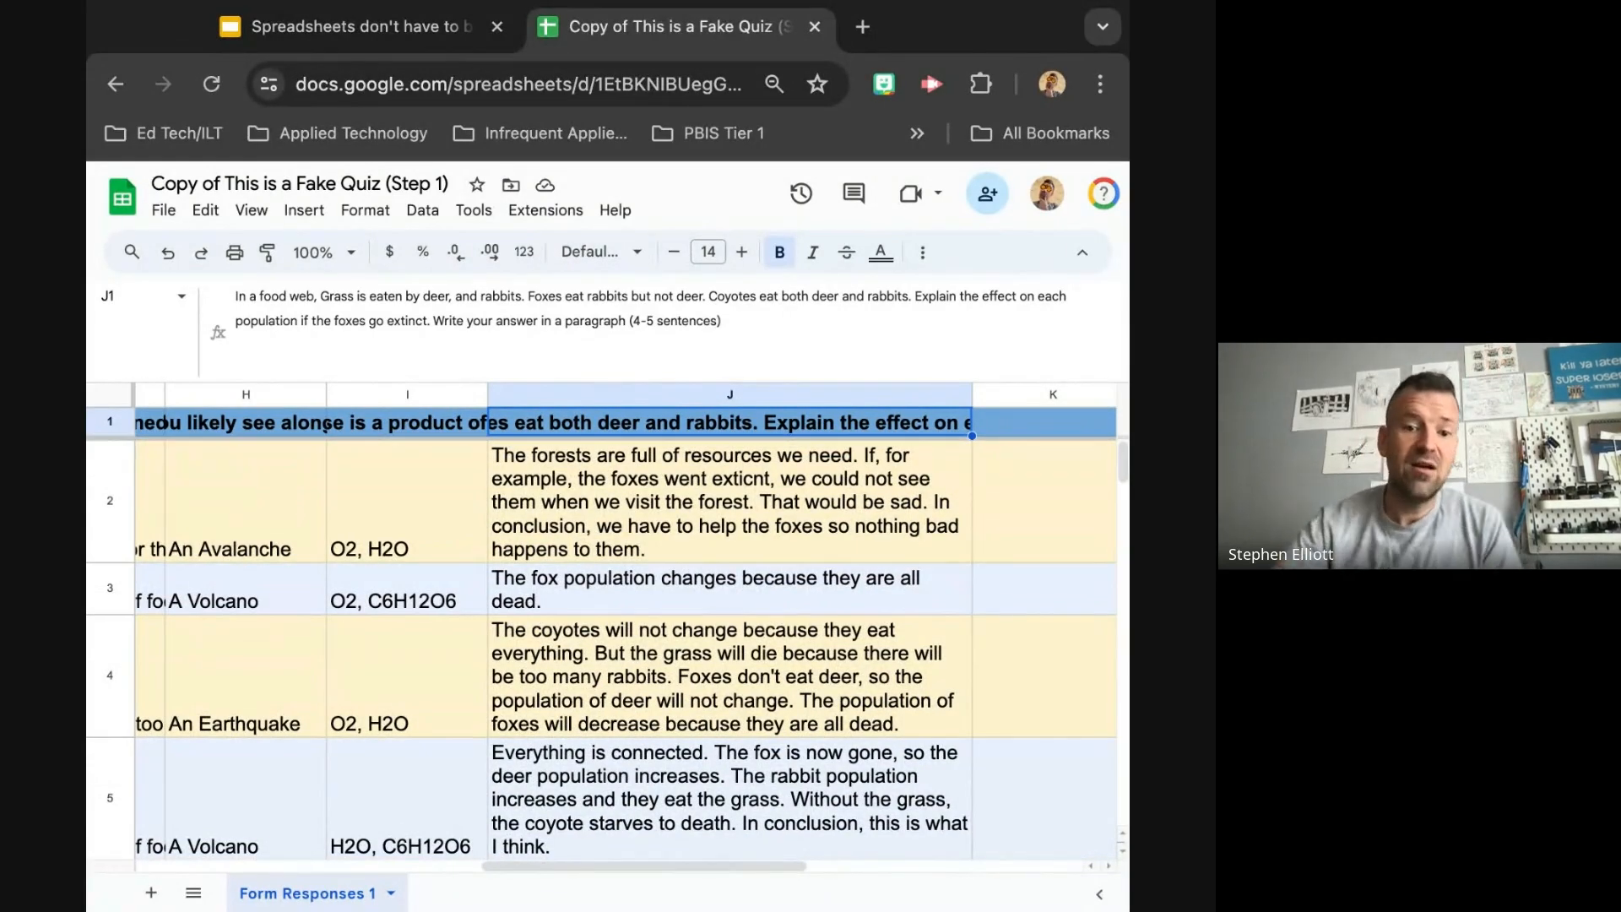
- Narrow column J slightly and look over the shorter answer columns back to the Timestamp column
mouse_move(974, 390)
mouse_down()
mouse_move(1017, 389)
mouse_move(803, 393)
mouse_move(953, 395)
mouse_up()
scroll(810, 626, left, 5)
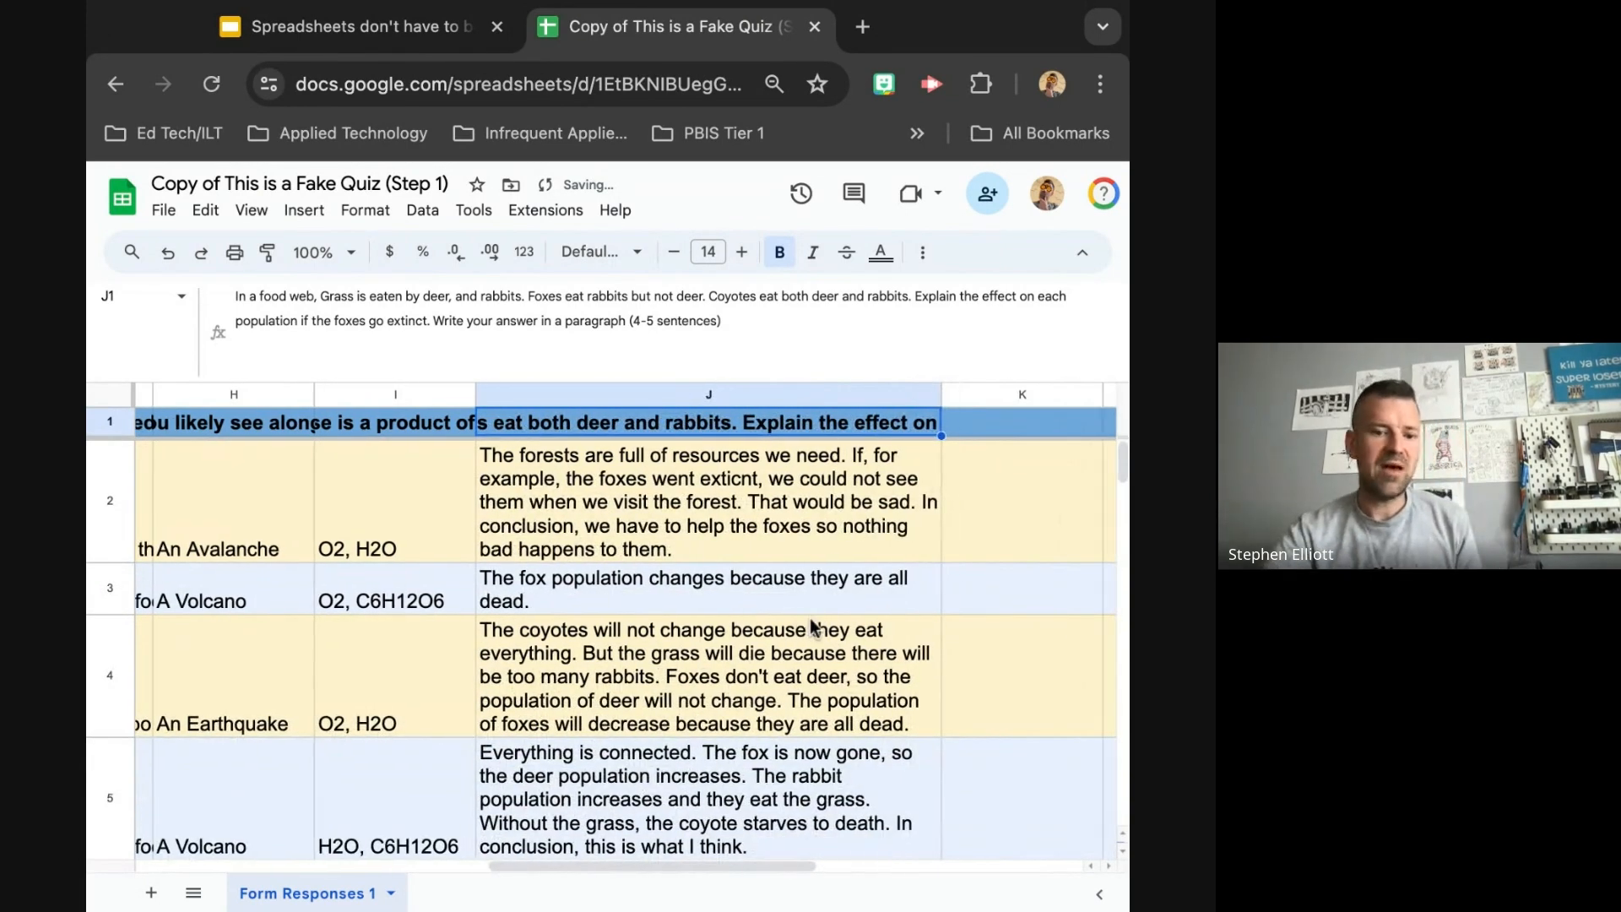
scroll(628, 625, left, 10)
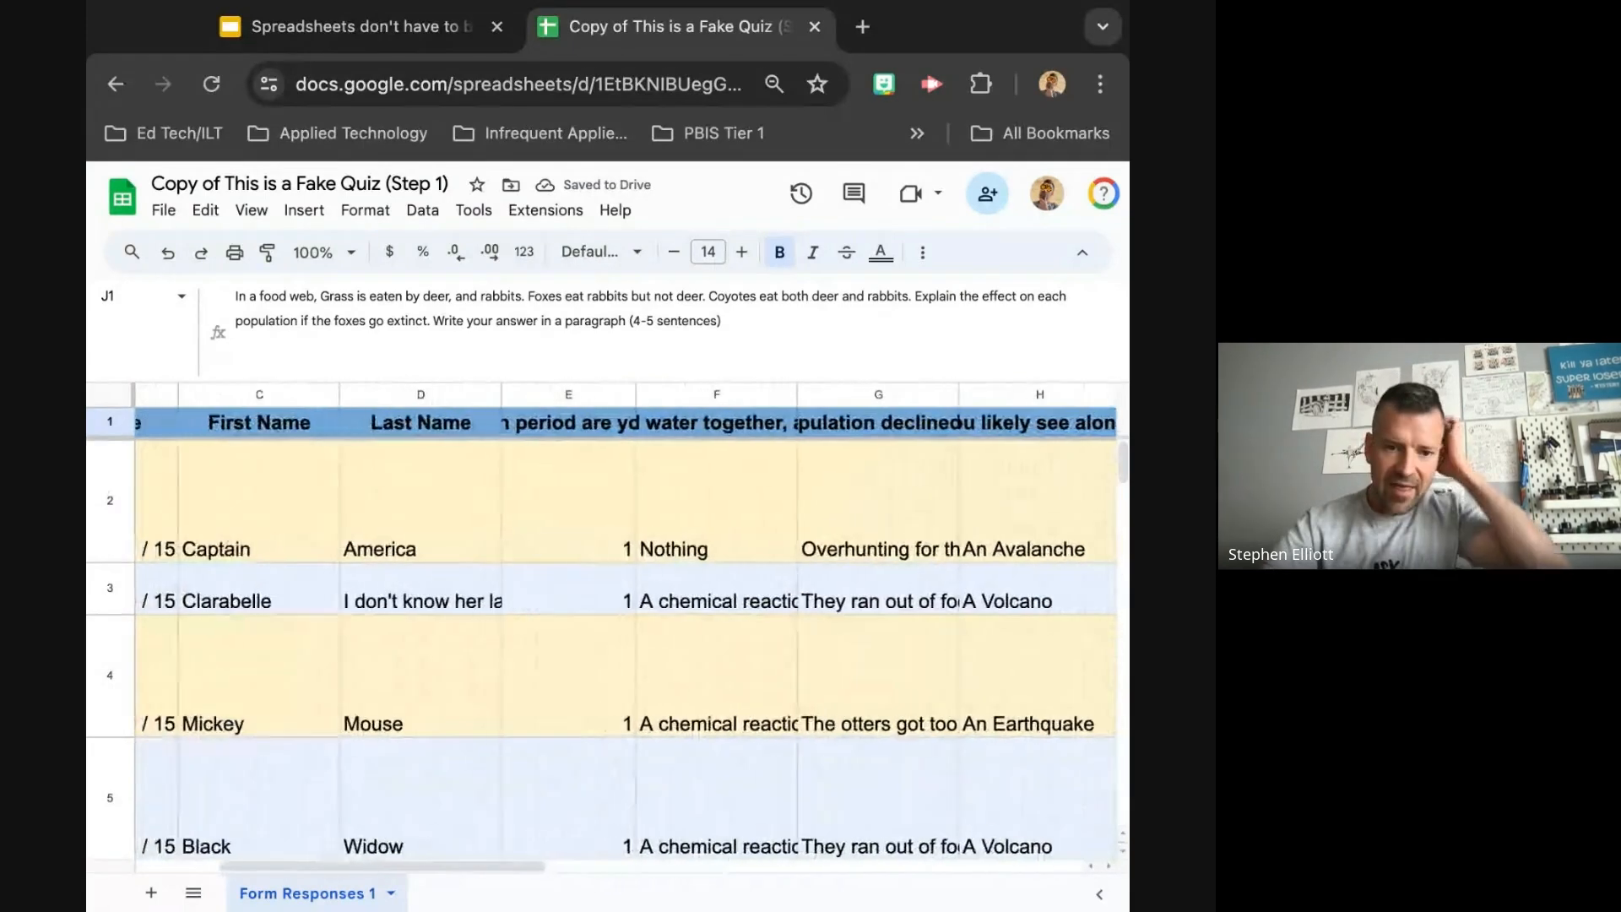
scroll(628, 625, right, 2)
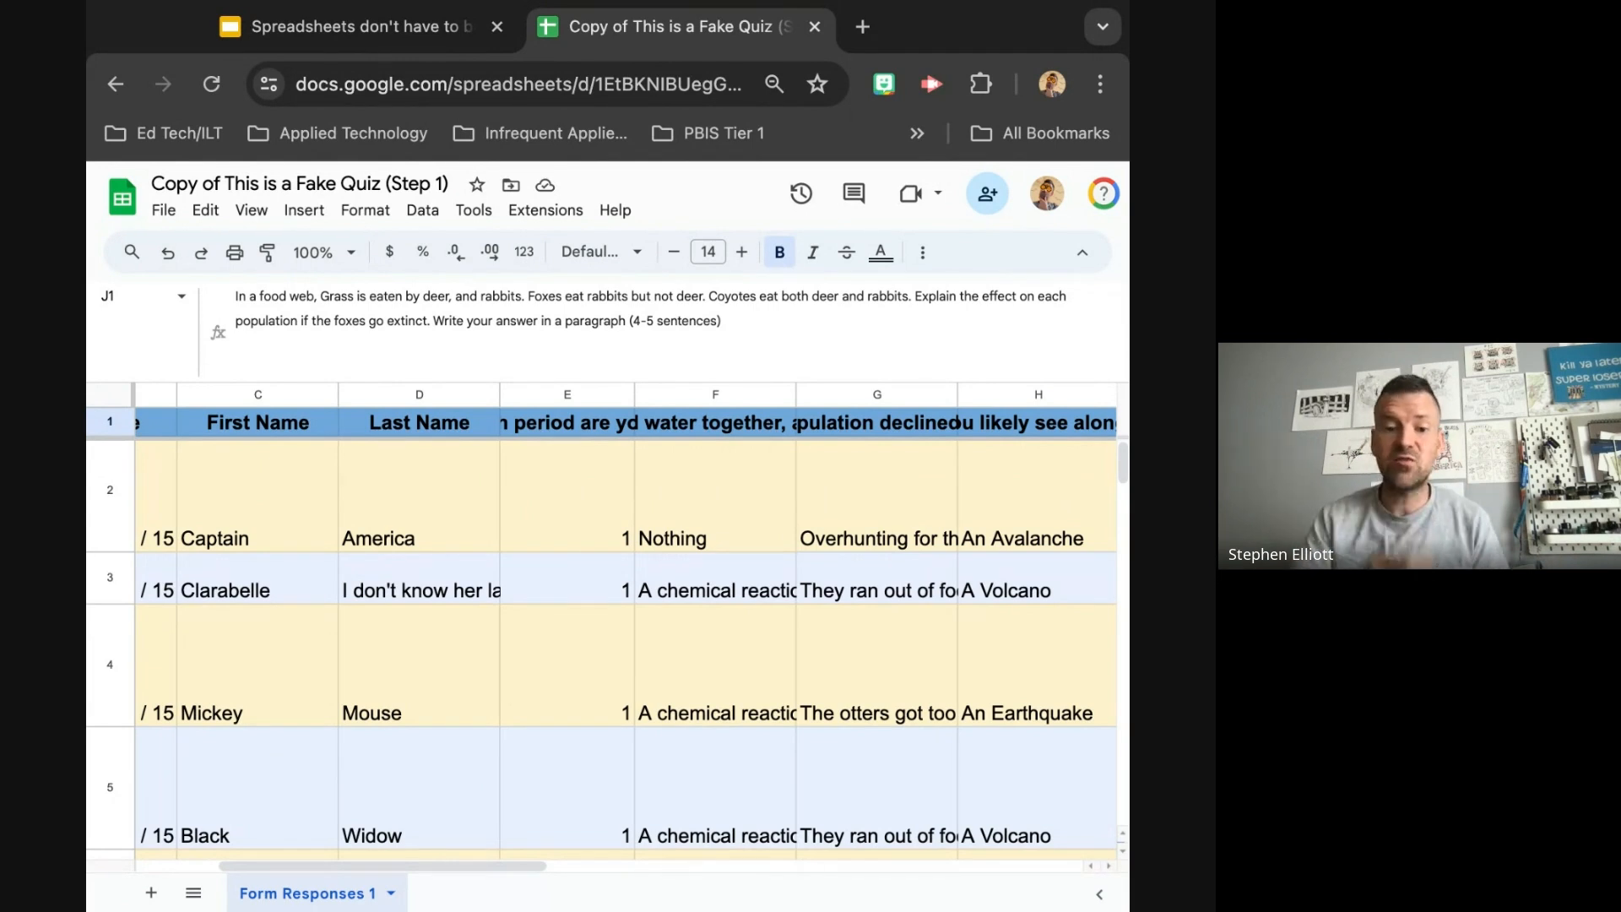
scroll(590, 583, left, 1)
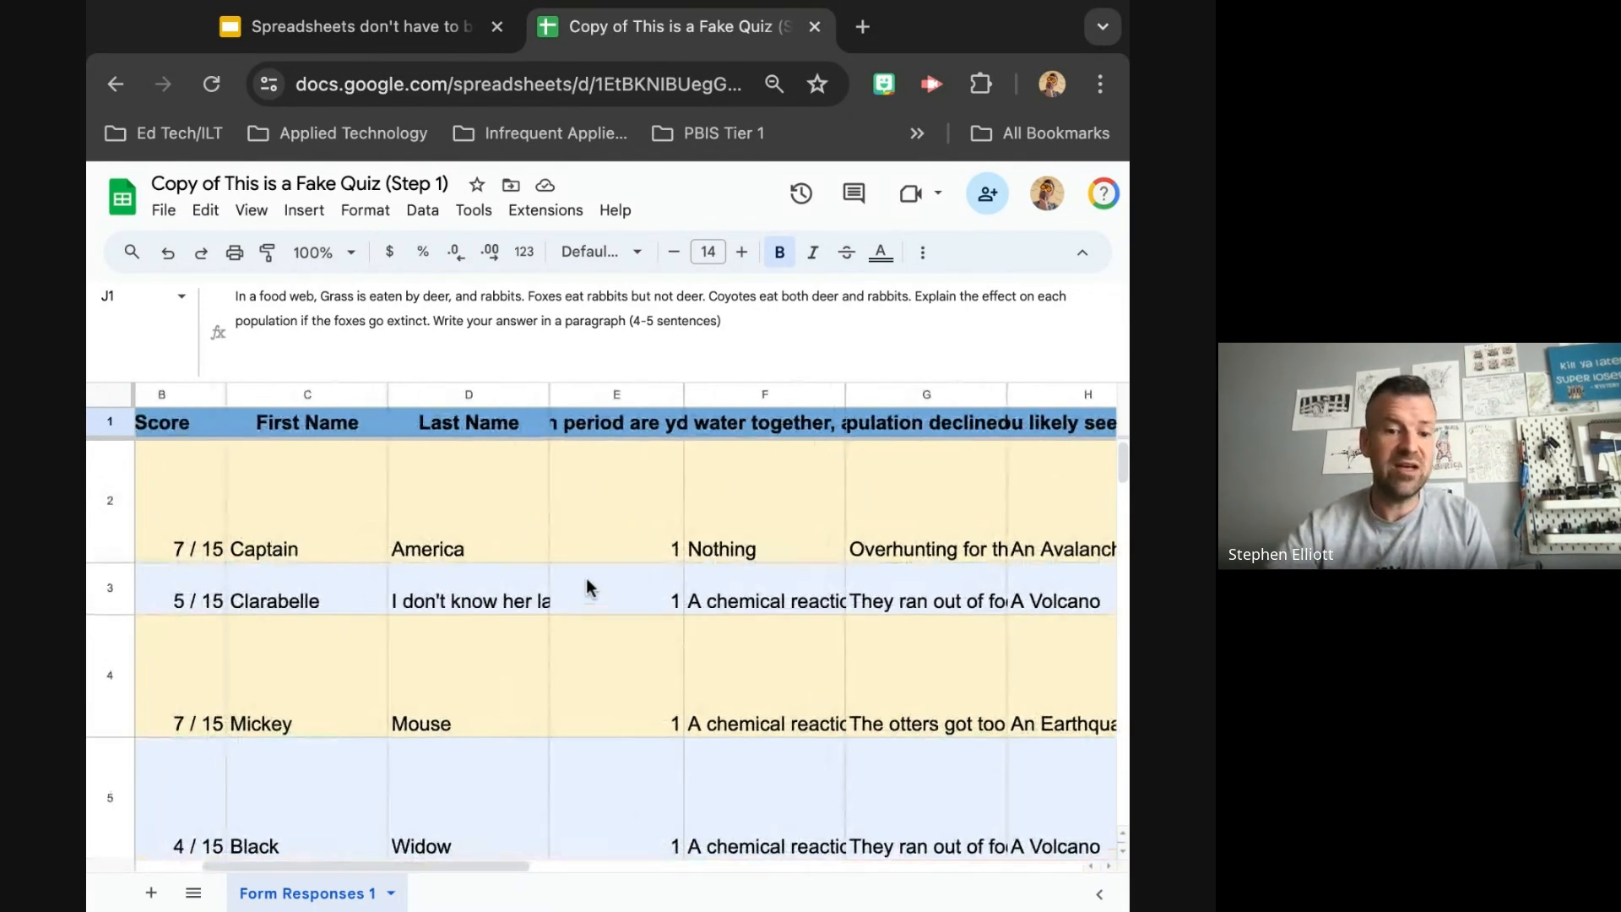
scroll(427, 536, left, 2)
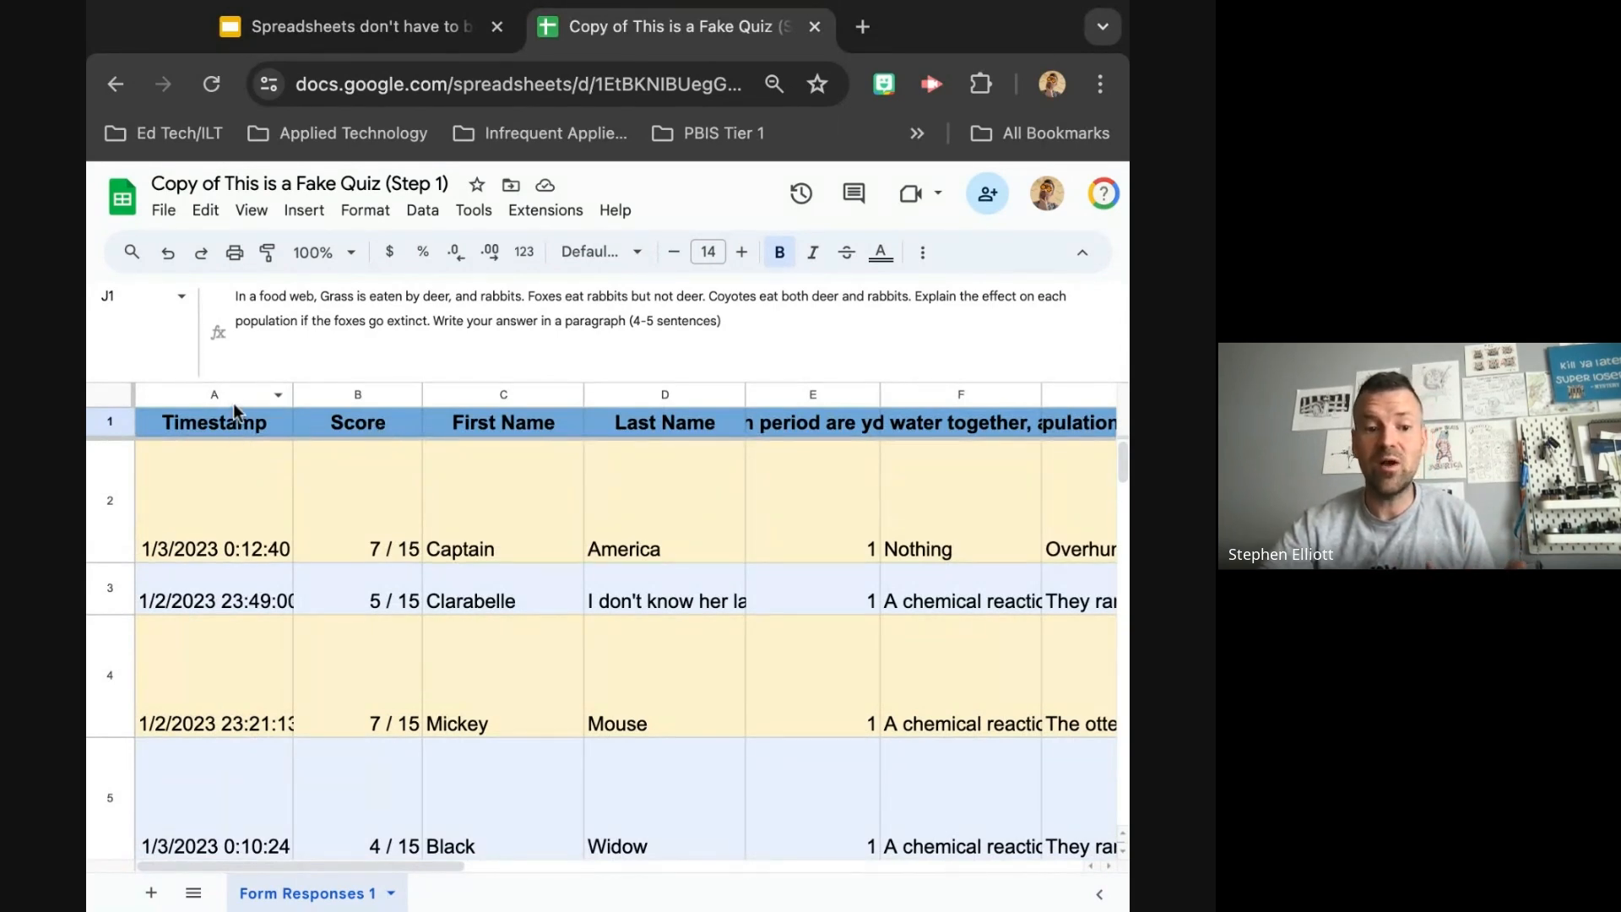
- Apply text wrapping to the whole header row 1 and check the question headers through column J
click(109, 420)
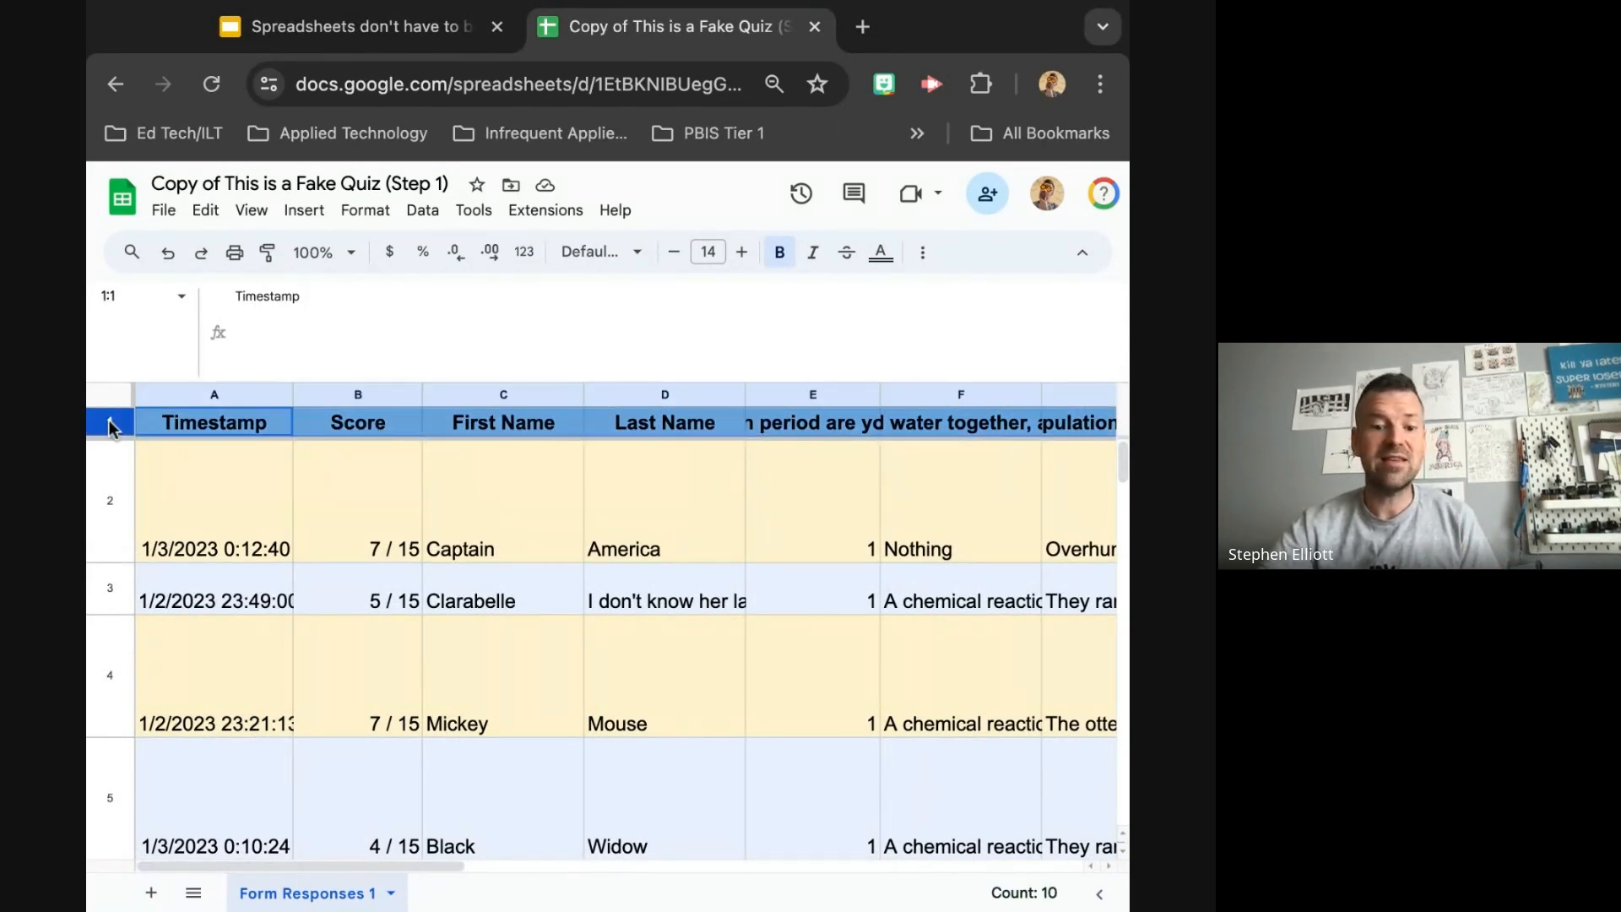
scroll(482, 433, right, 2)
scroll(770, 428, right, 3)
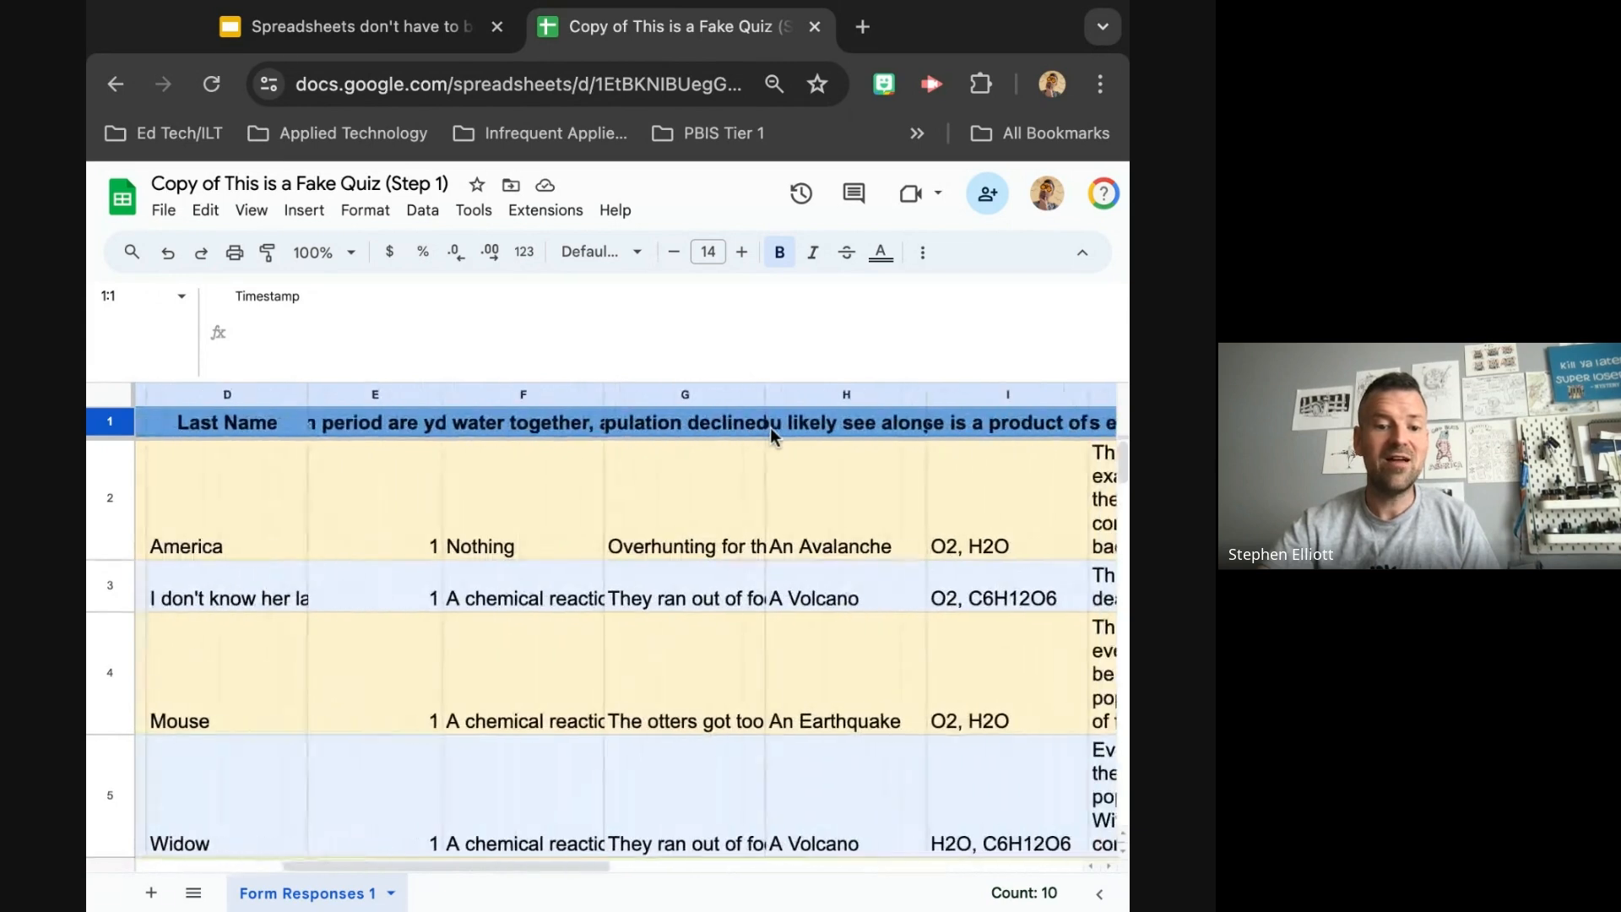
click(922, 253)
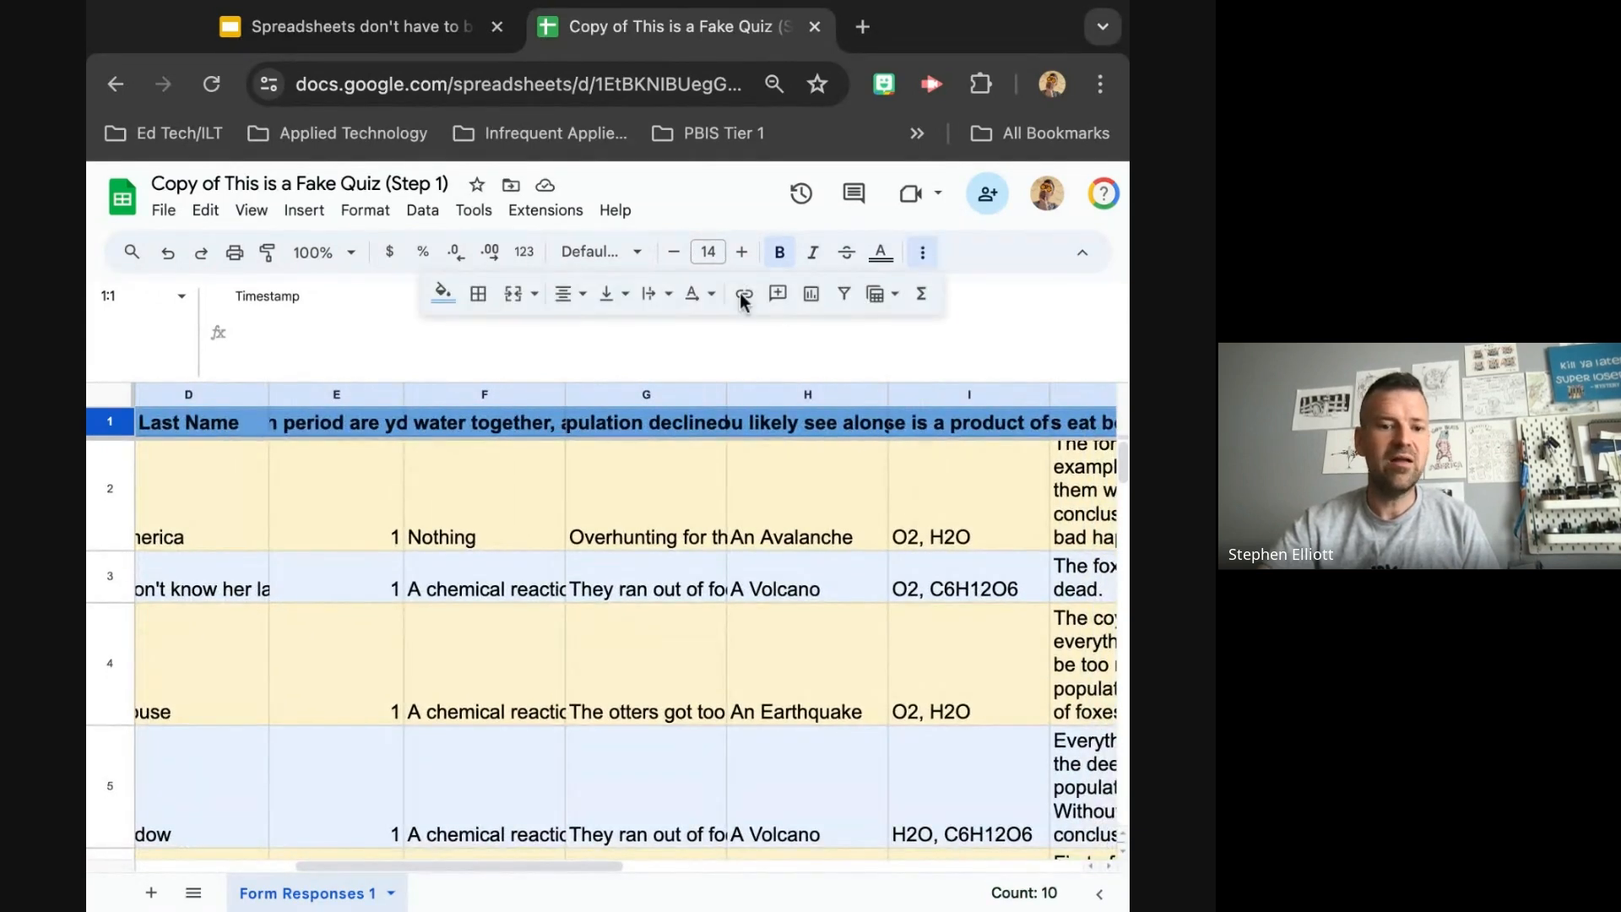
click(665, 293)
click(691, 336)
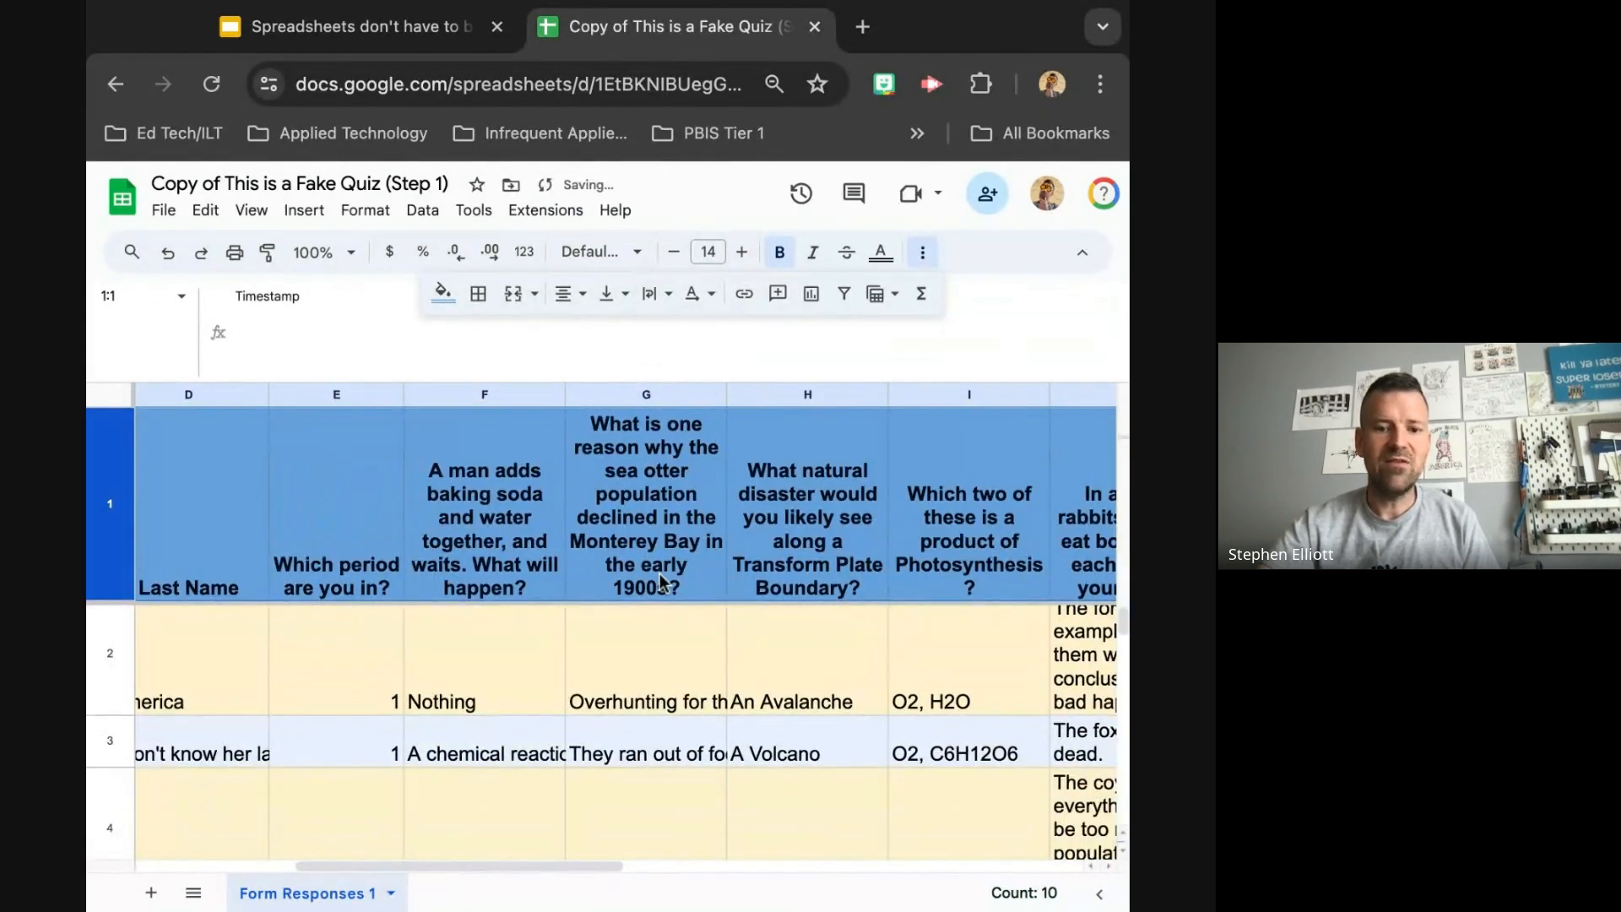
scroll(660, 574, right, 3)
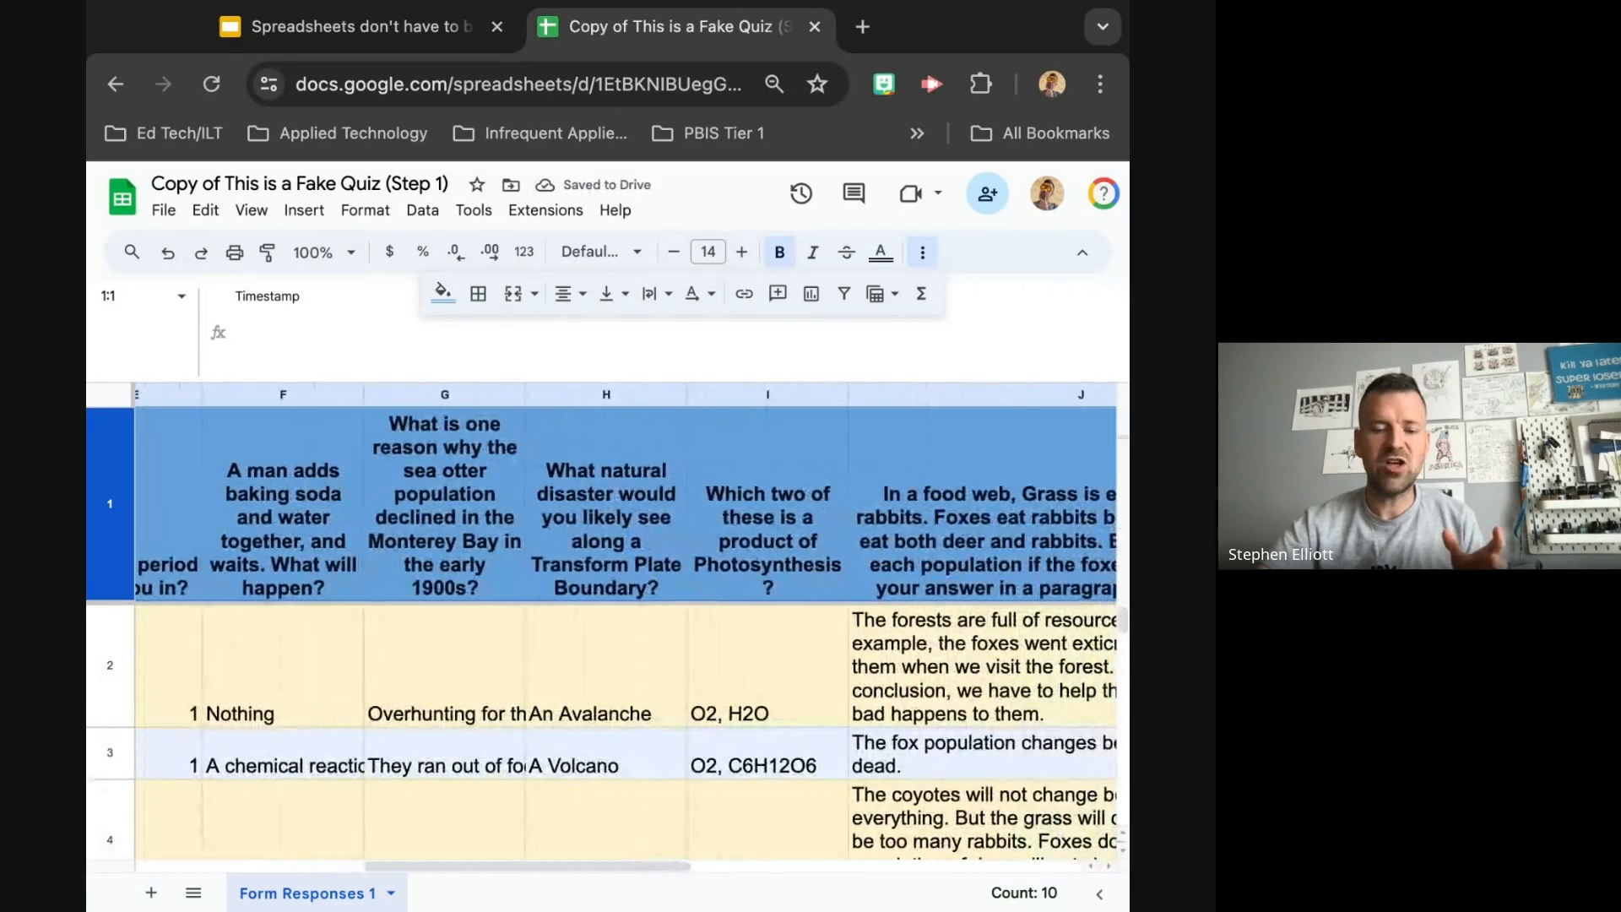
scroll(679, 547, right, 3)
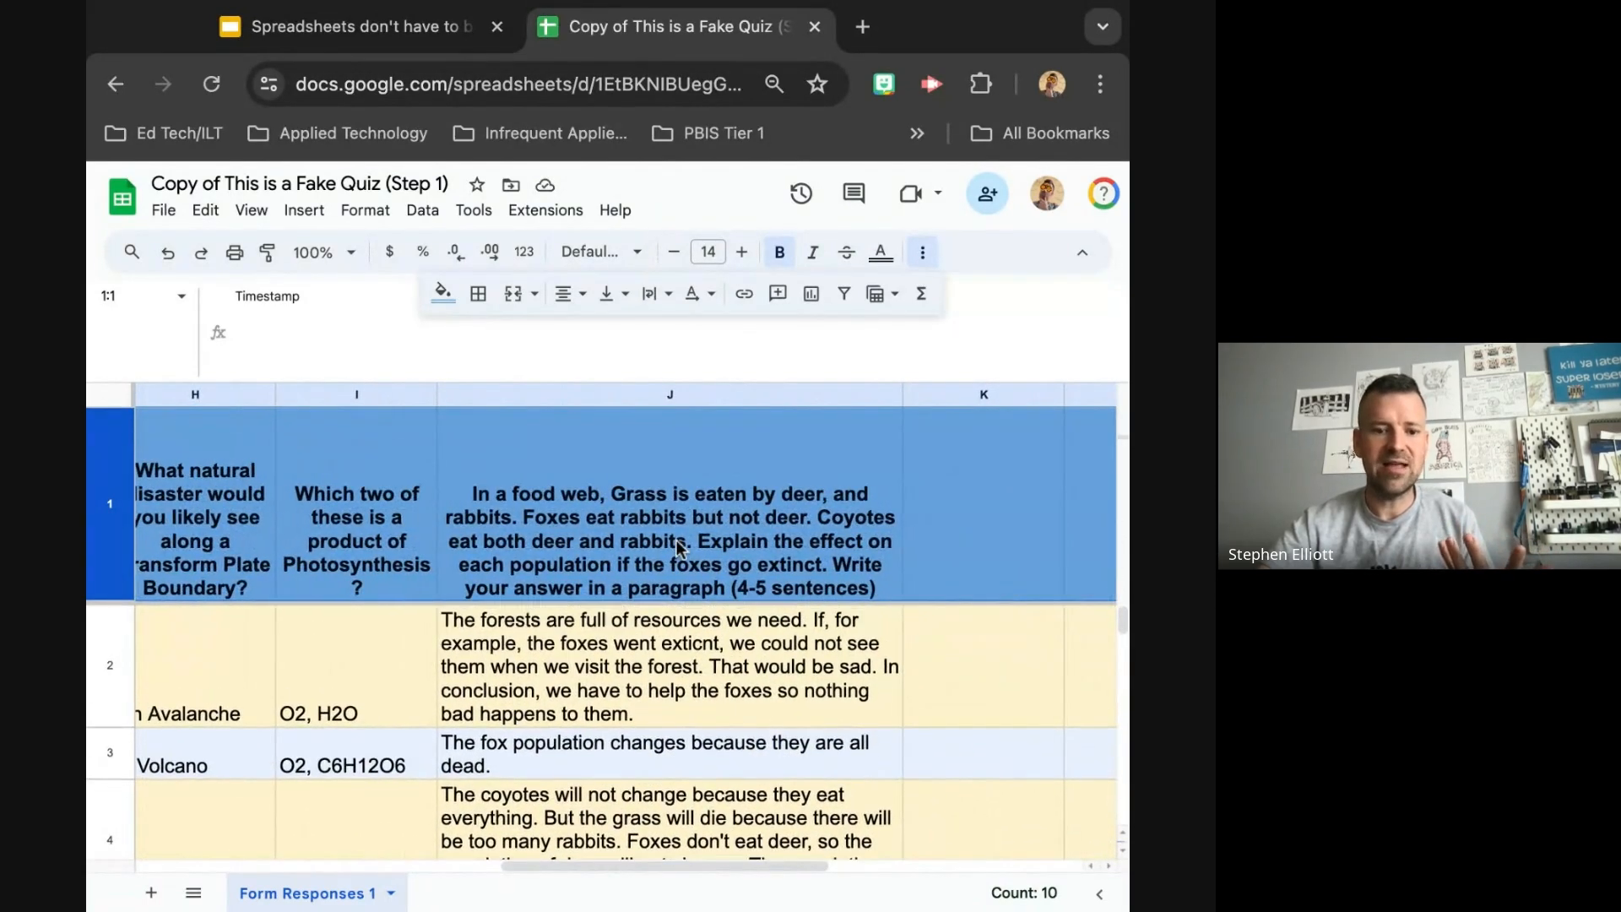
- Set the vertical alignment of header row 1 to Middle
scroll(676, 591, left, 2)
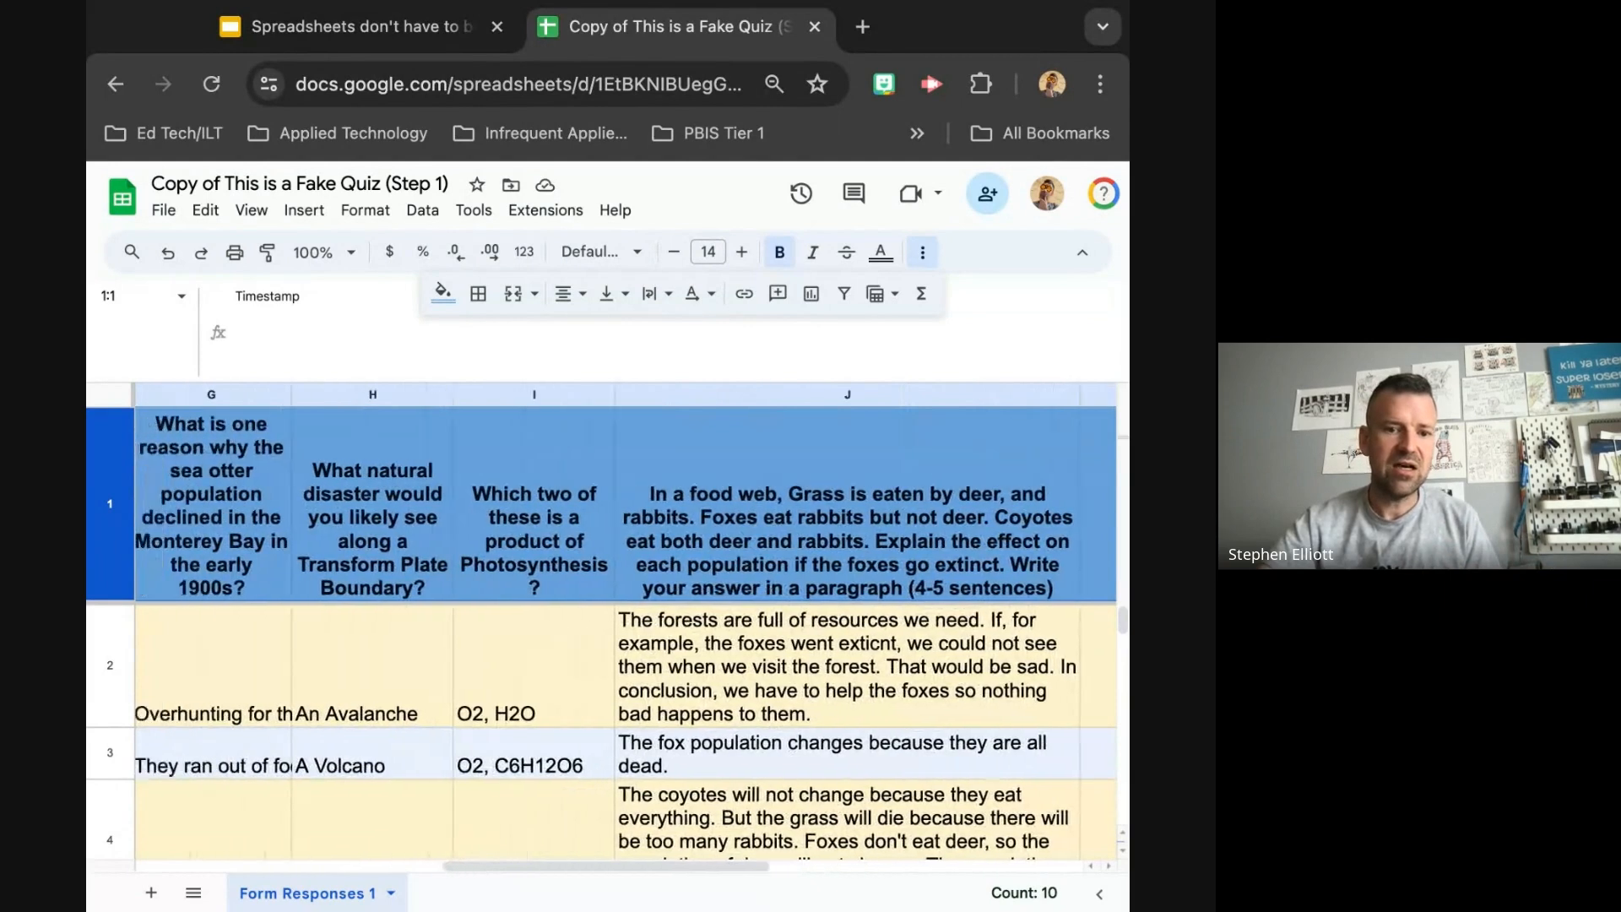
click(626, 301)
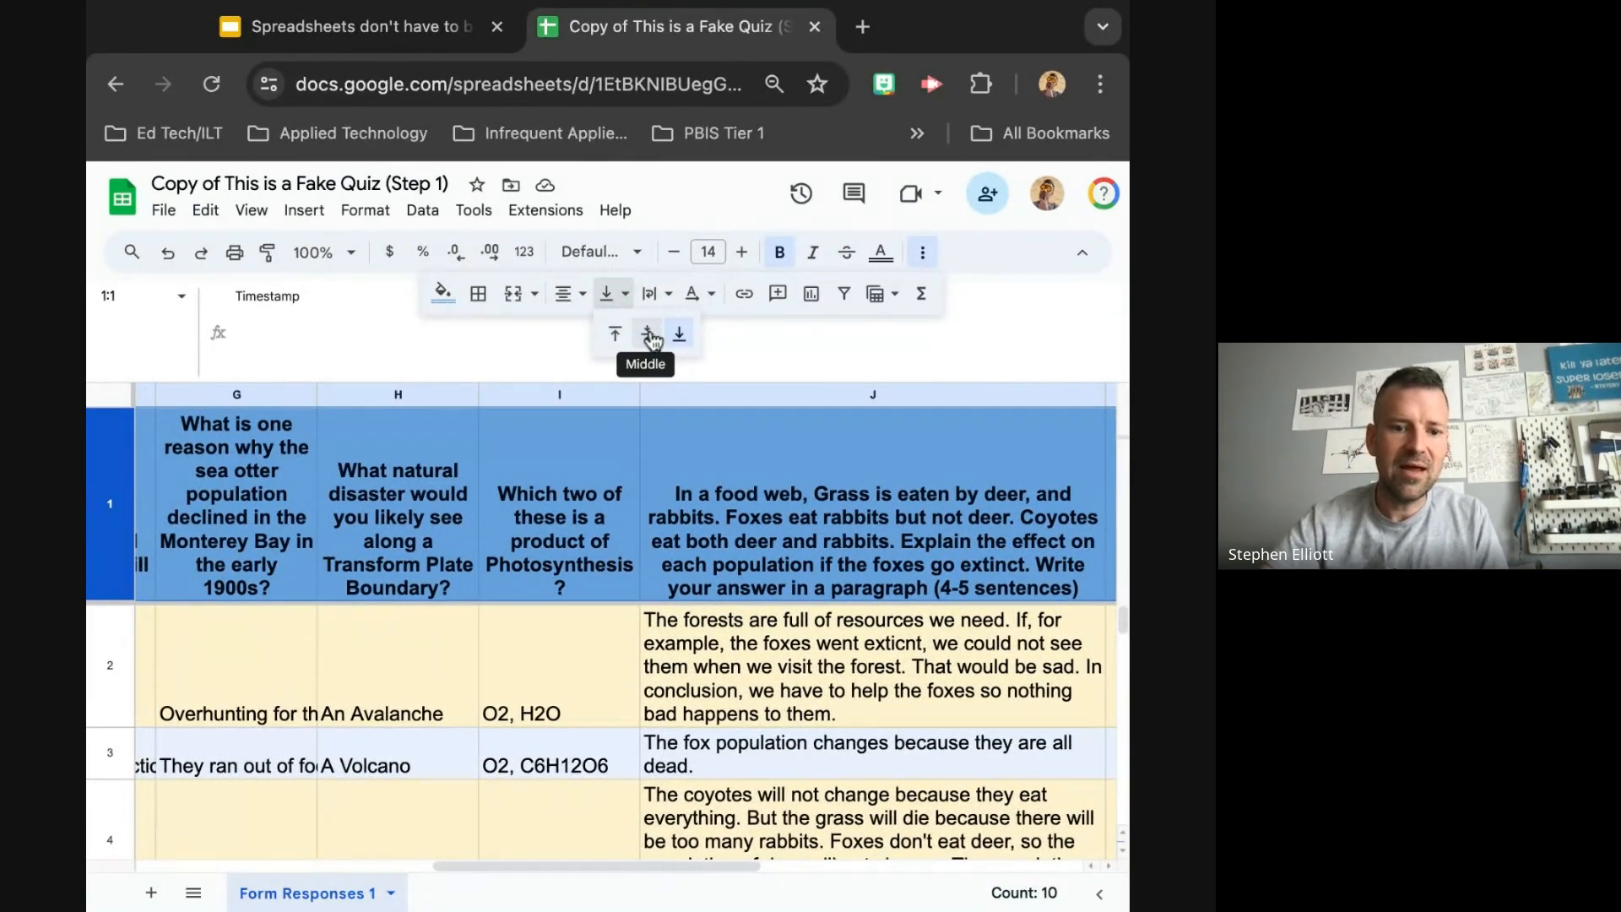
click(648, 335)
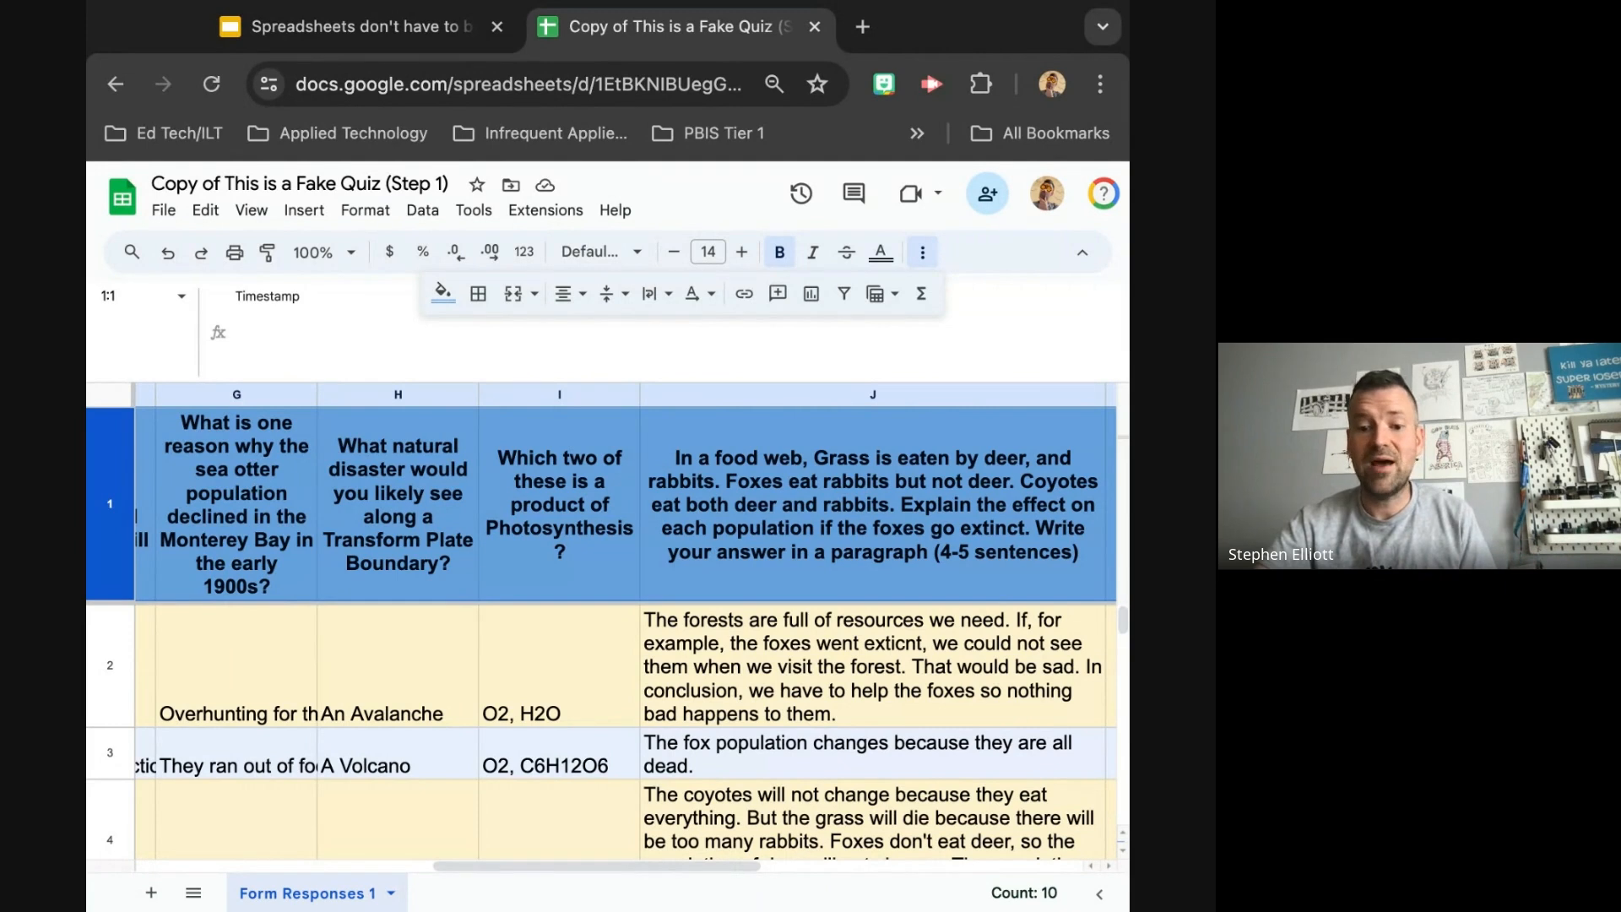
- Set the text wrapping of header row 1 to Clip and check the headers around column J
click(675, 306)
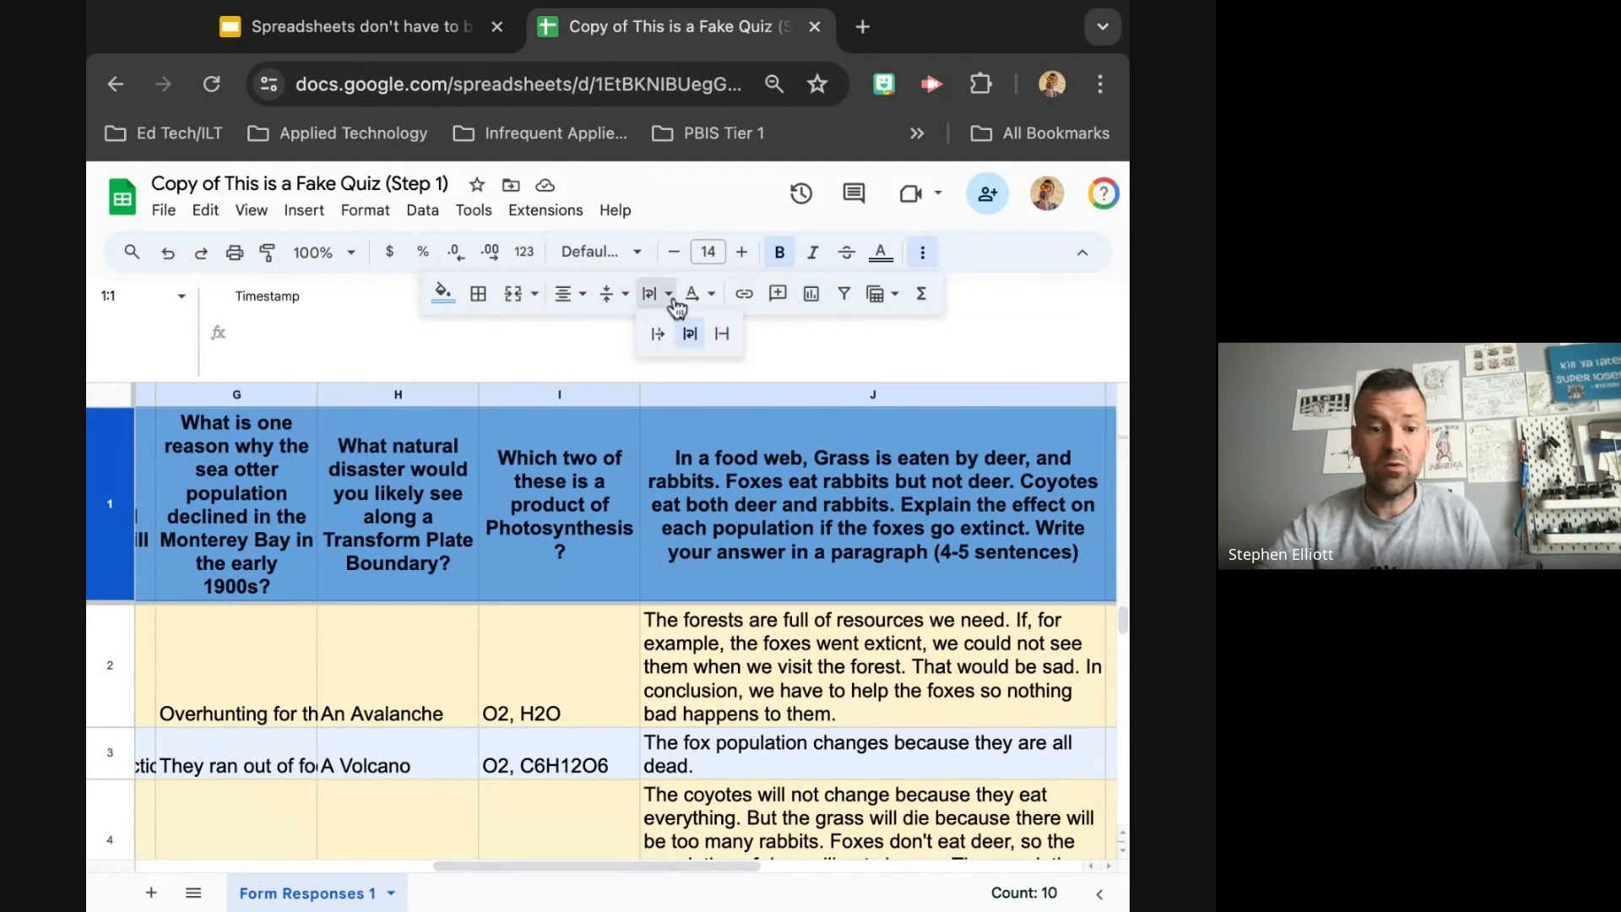
click(728, 341)
scroll(580, 545, right, 3)
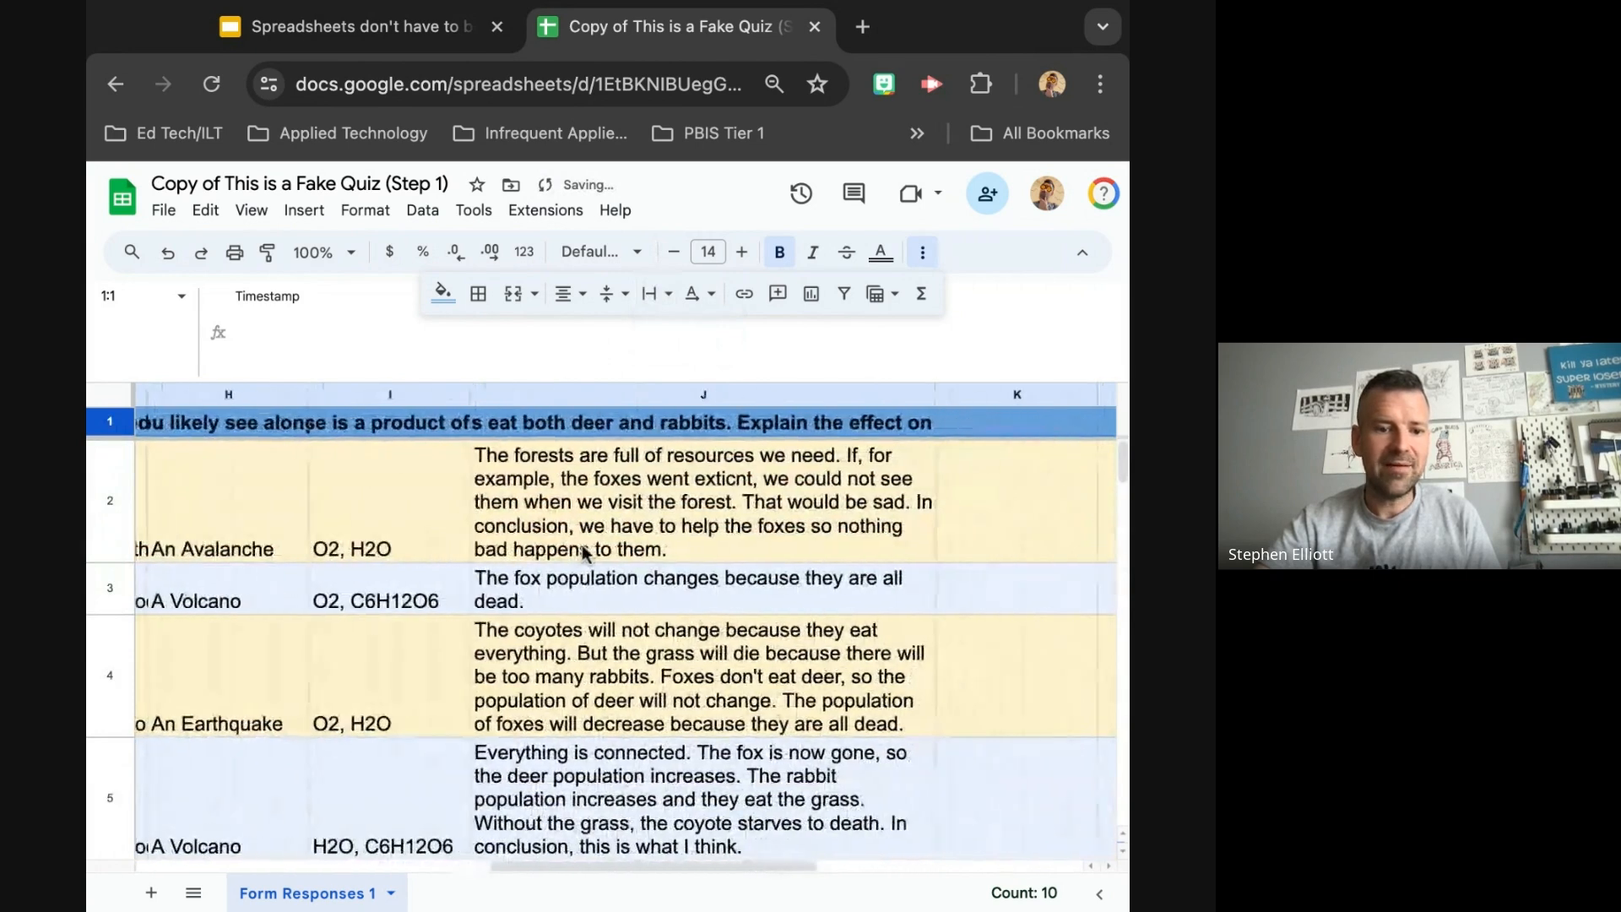
scroll(581, 545, left, 3)
- Switch to the Google Slides deck and bring up the "Remove blank rows/columns" slide
click(391, 34)
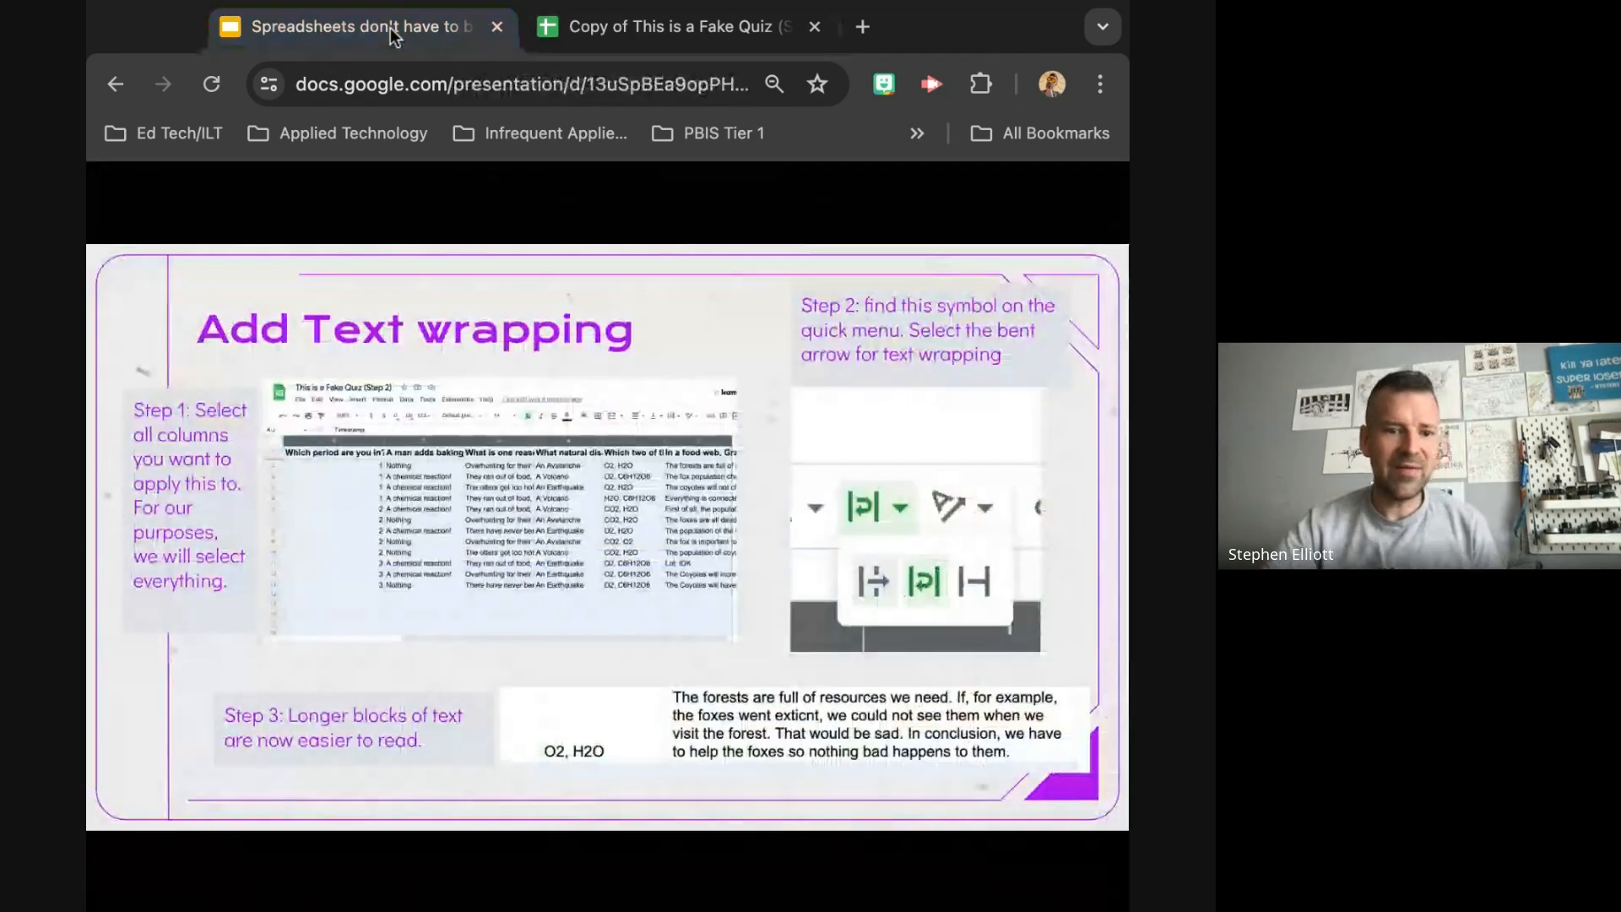
click(661, 682)
click(660, 683)
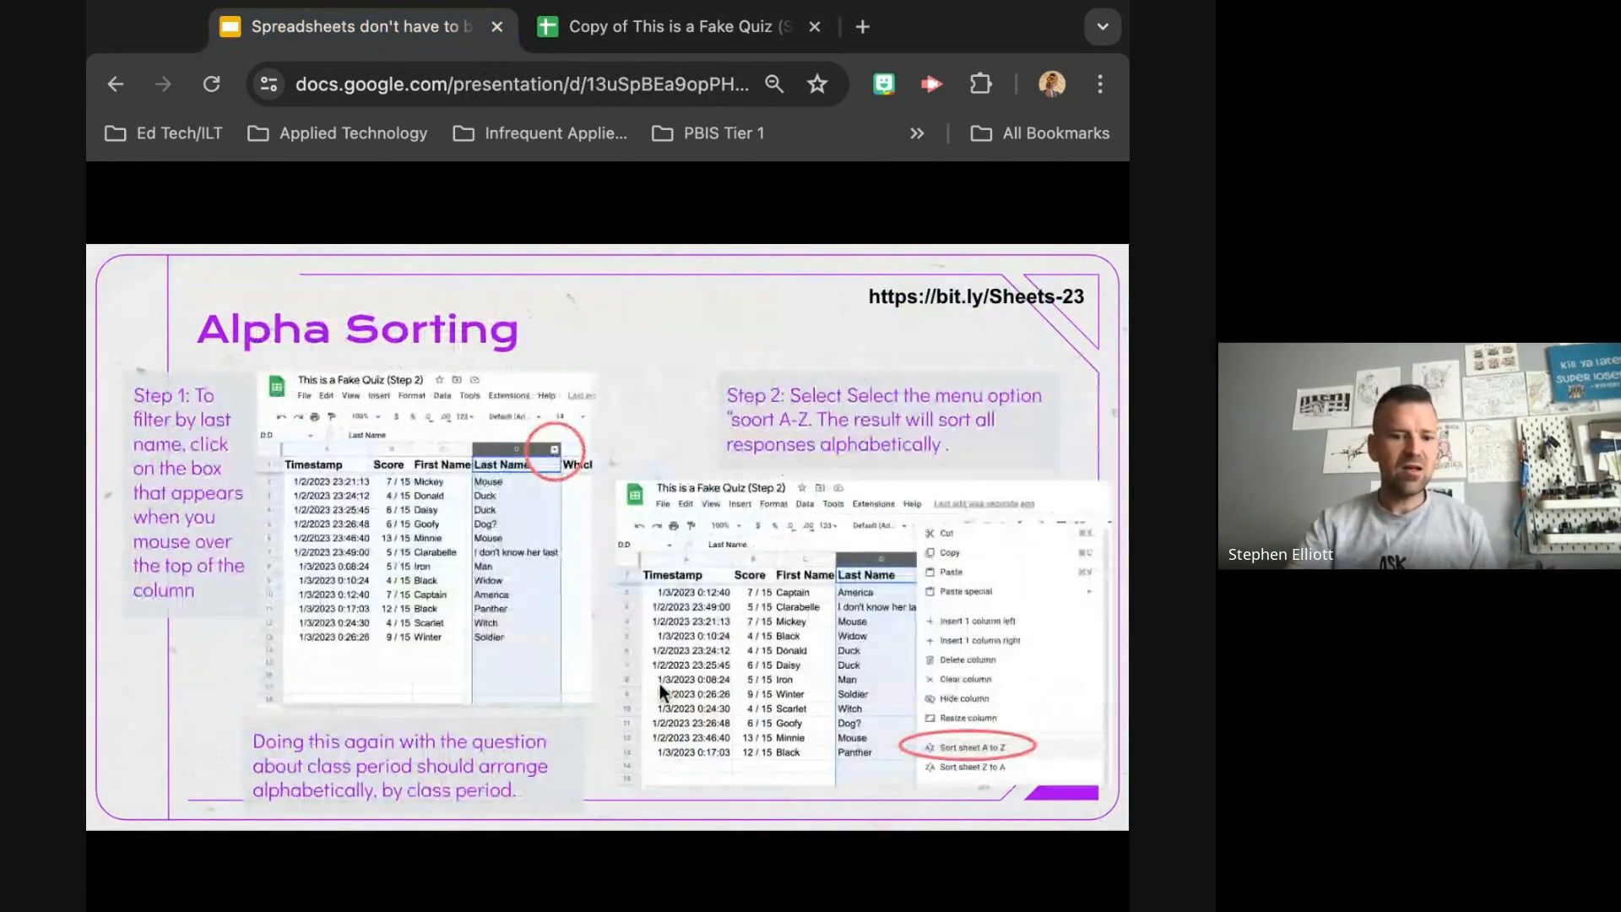
key(Left)
key(Left)
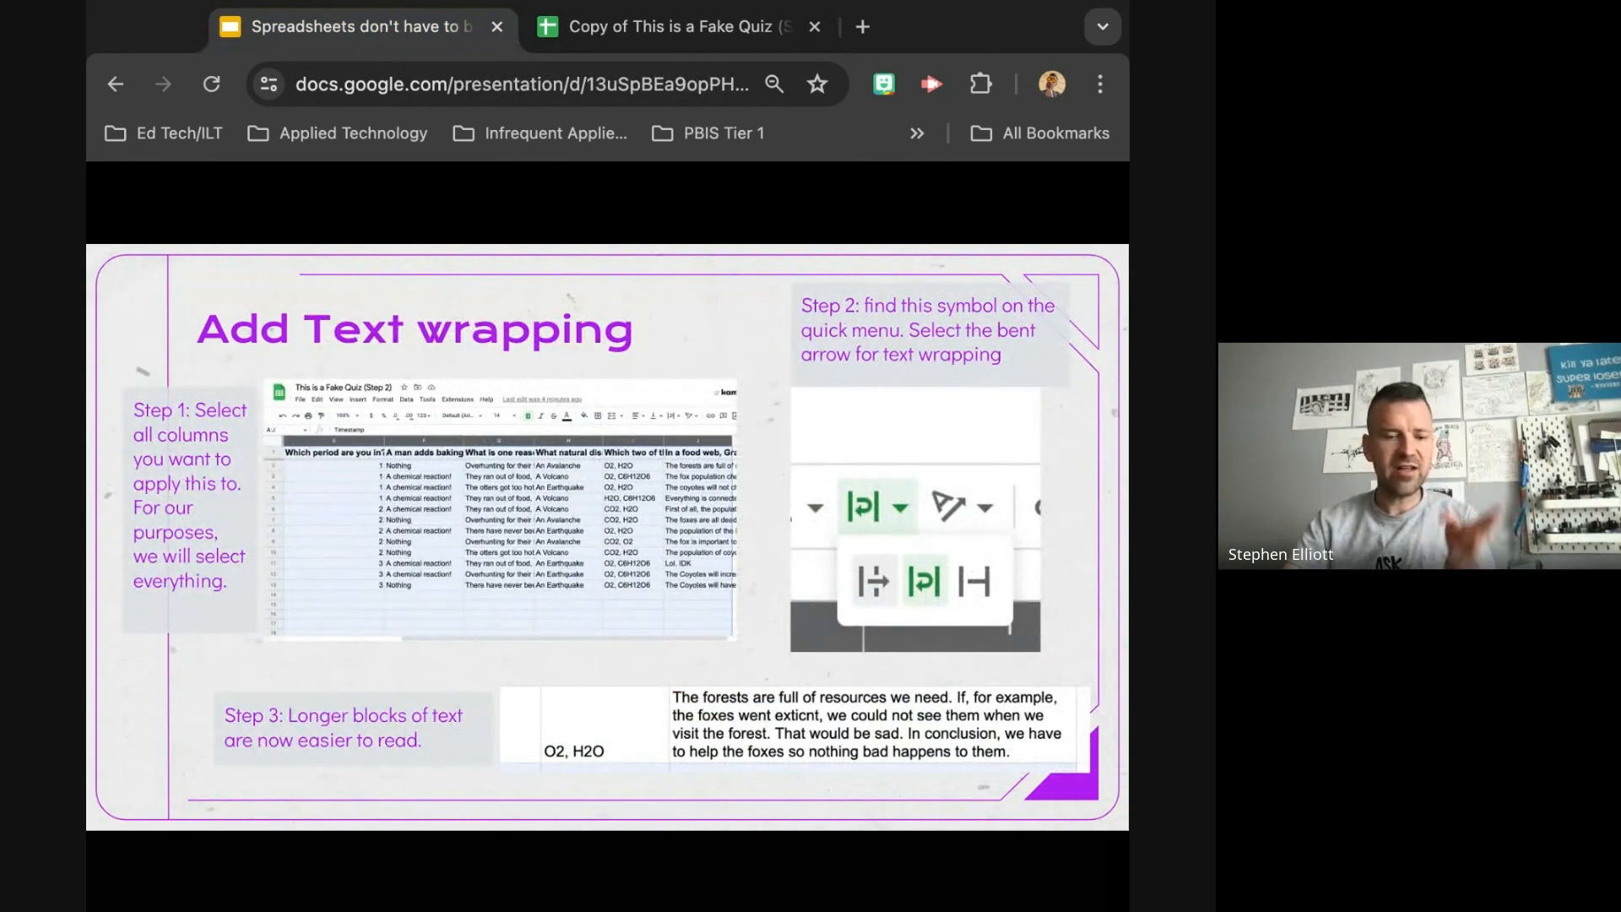
key(Left)
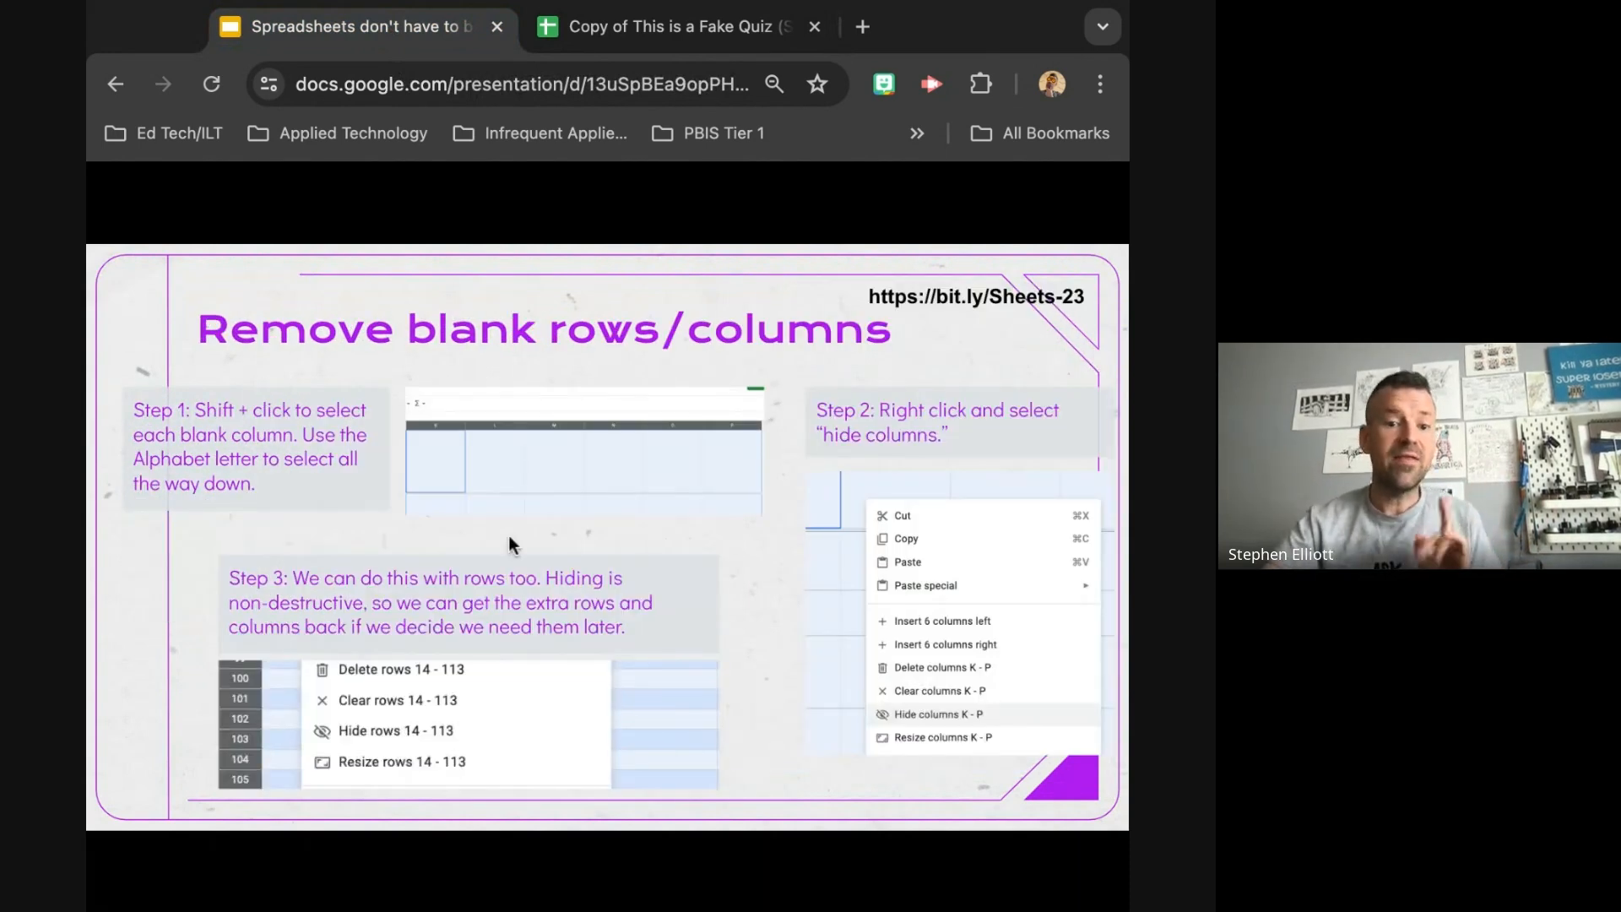
- Switch to the quiz response spreadsheet and examine the blank columns after J and the blank rows below the responses
click(635, 32)
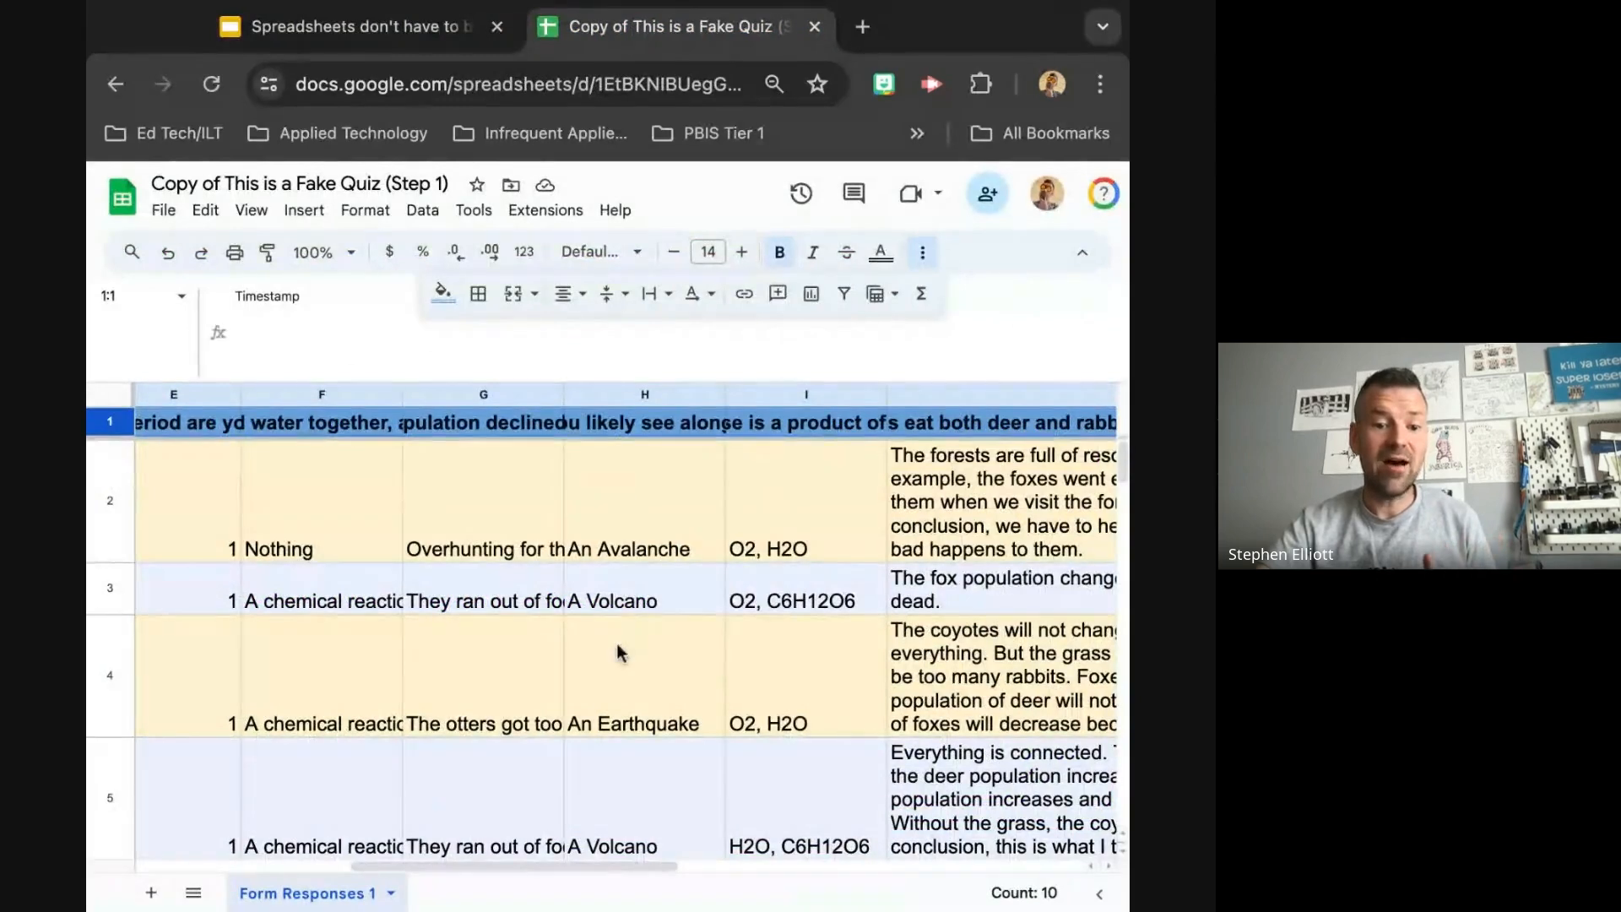
scroll(620, 652, right, 10)
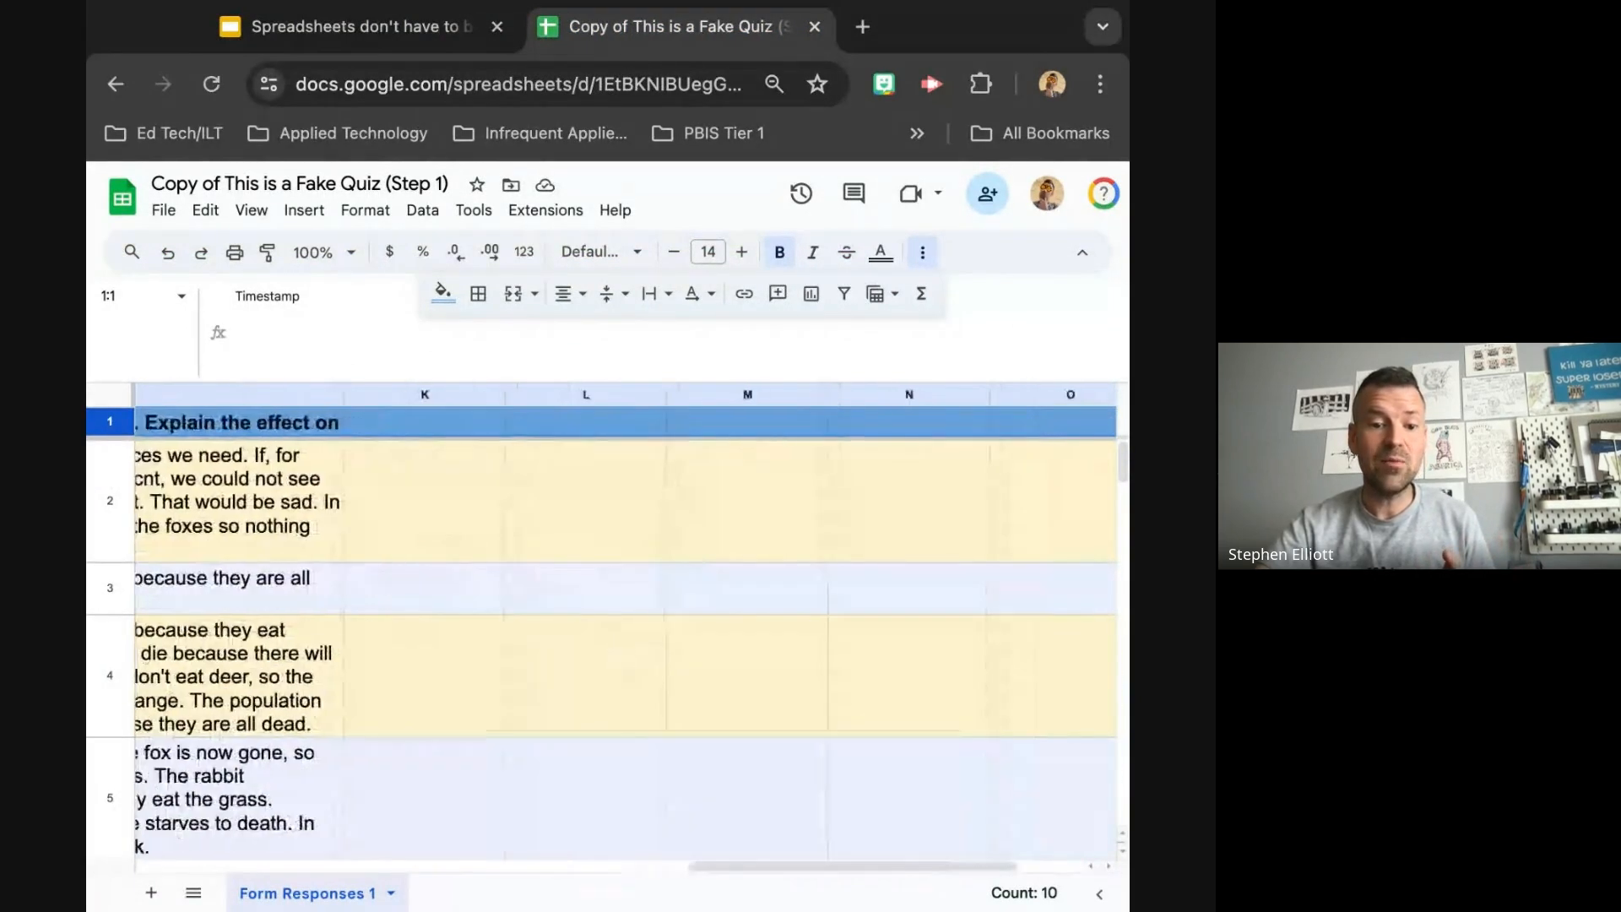
scroll(620, 652, right, 2)
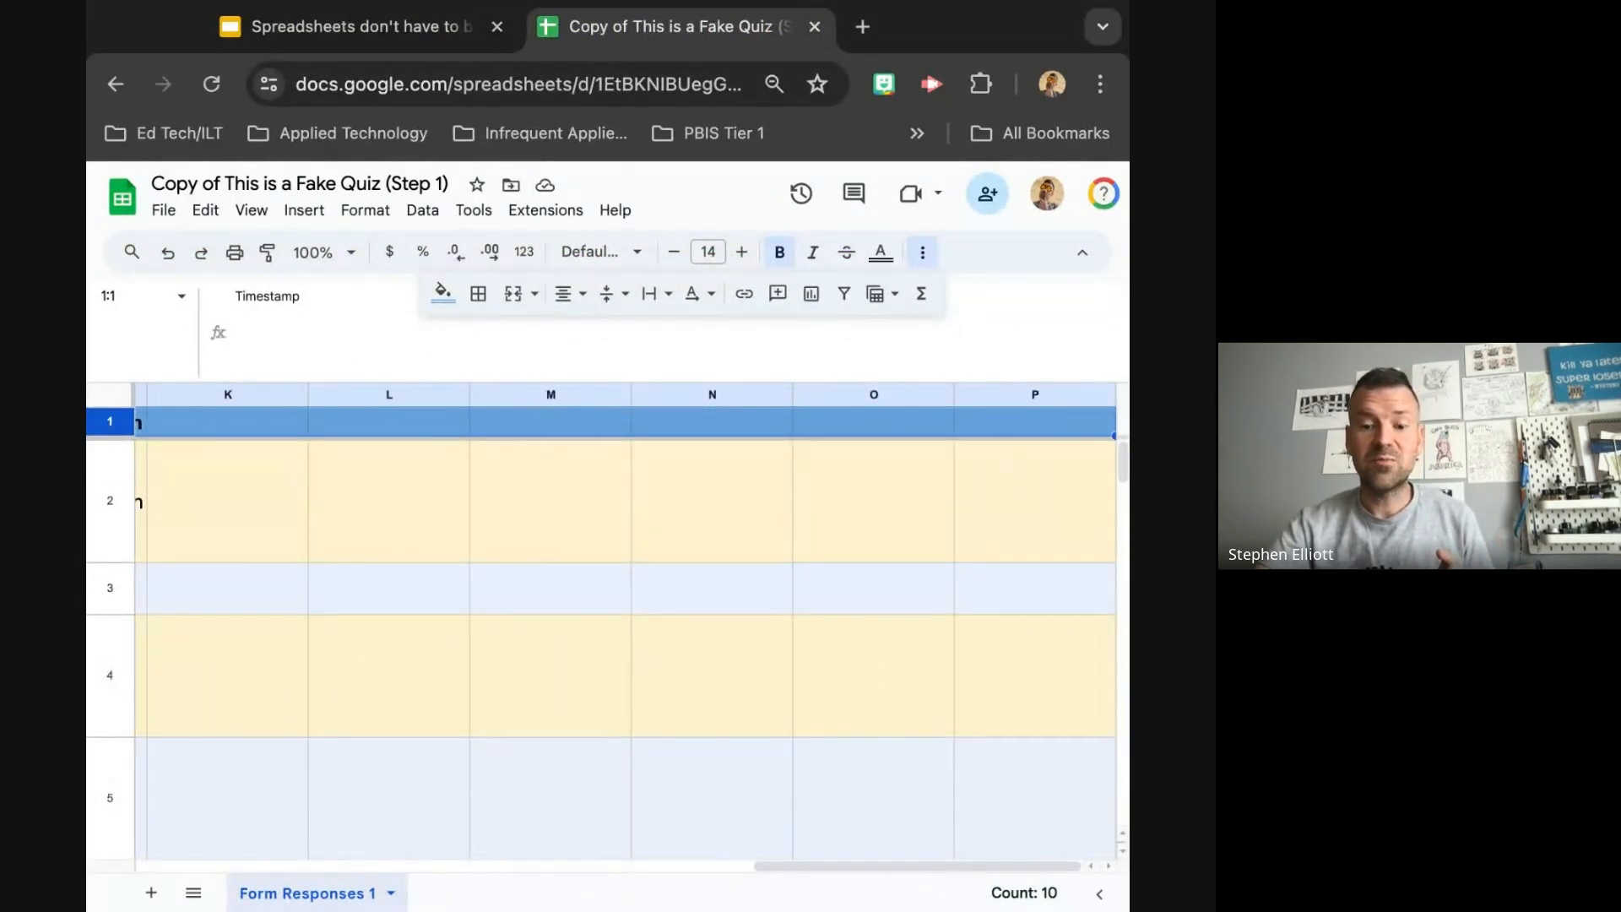
scroll(620, 652, left, 1)
scroll(620, 651, right, 1)
scroll(620, 652, left, 1)
scroll(621, 652, right, 1)
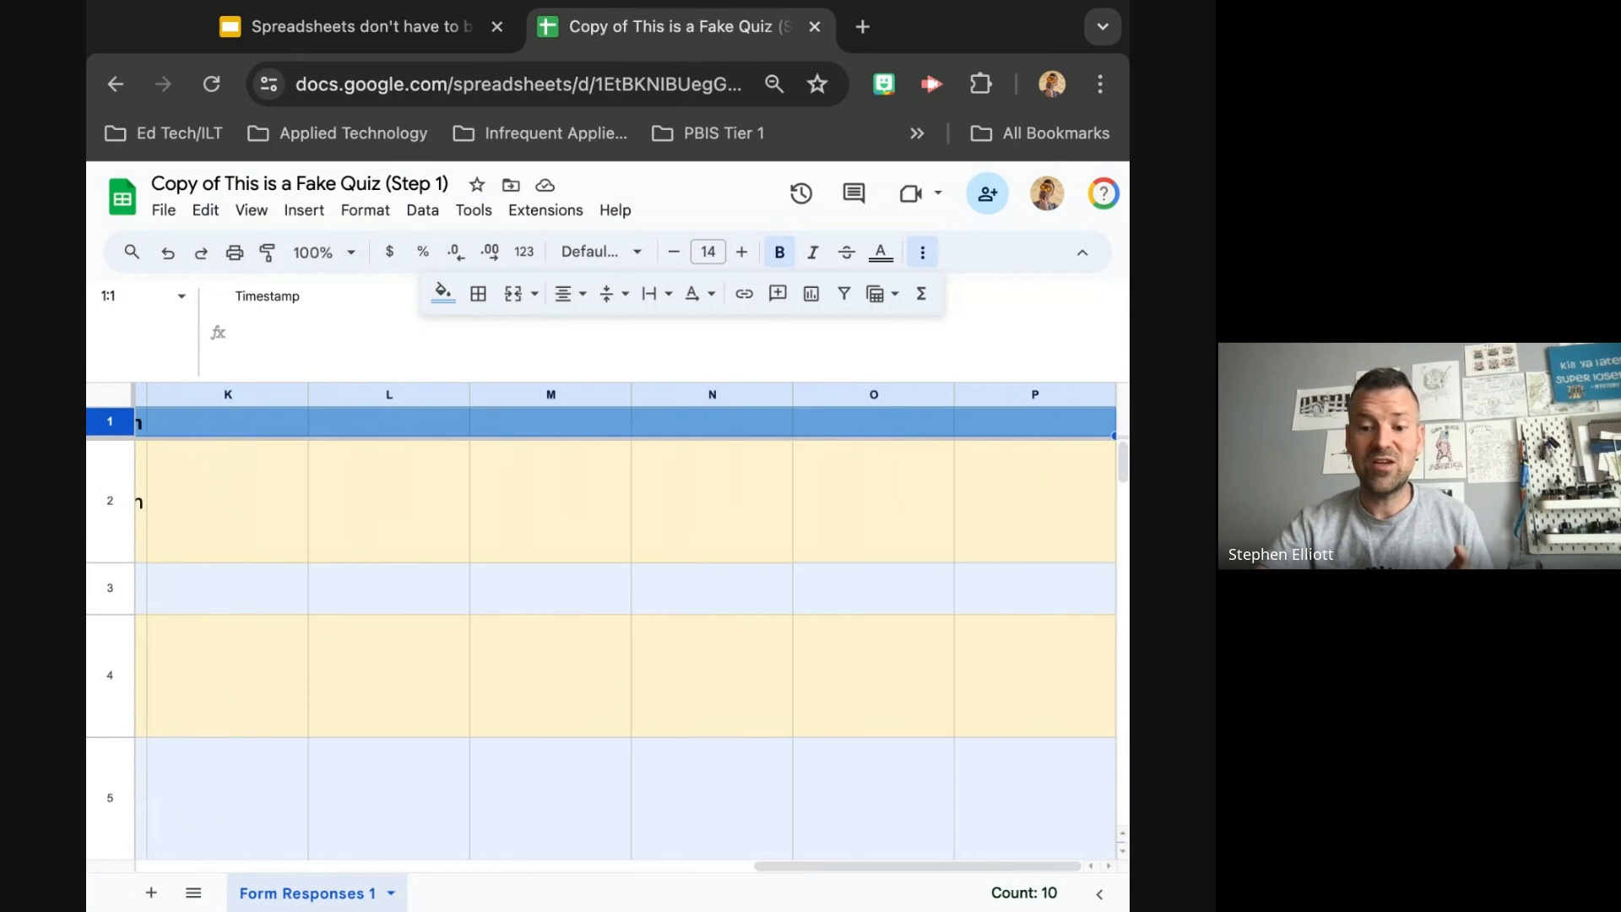
scroll(620, 652, left, 15)
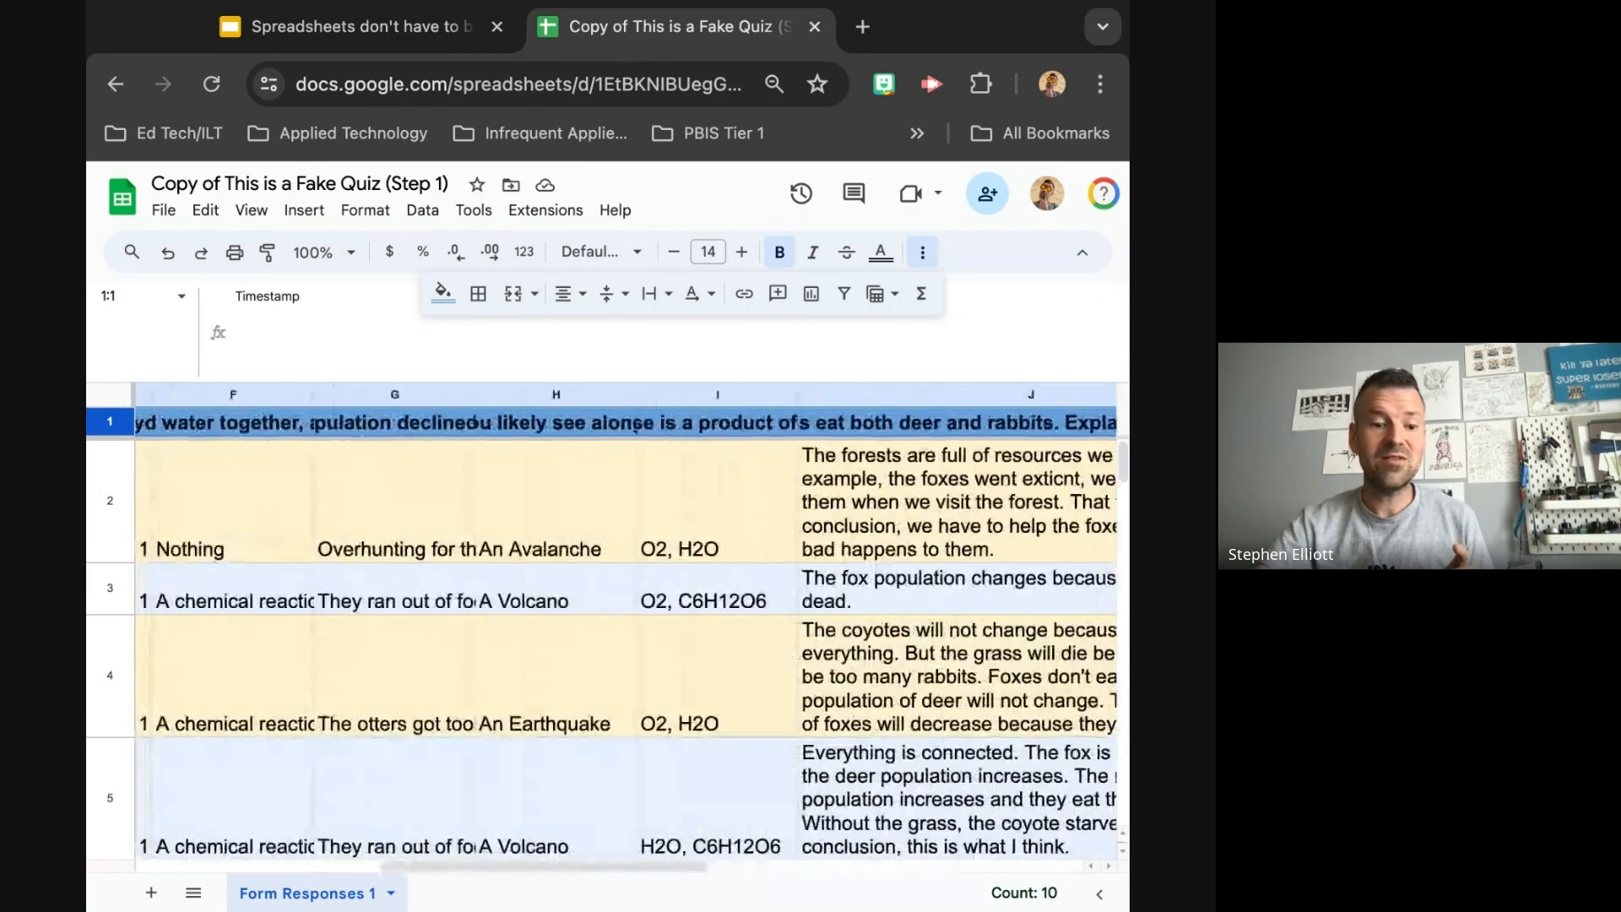
scroll(620, 651, down, 20)
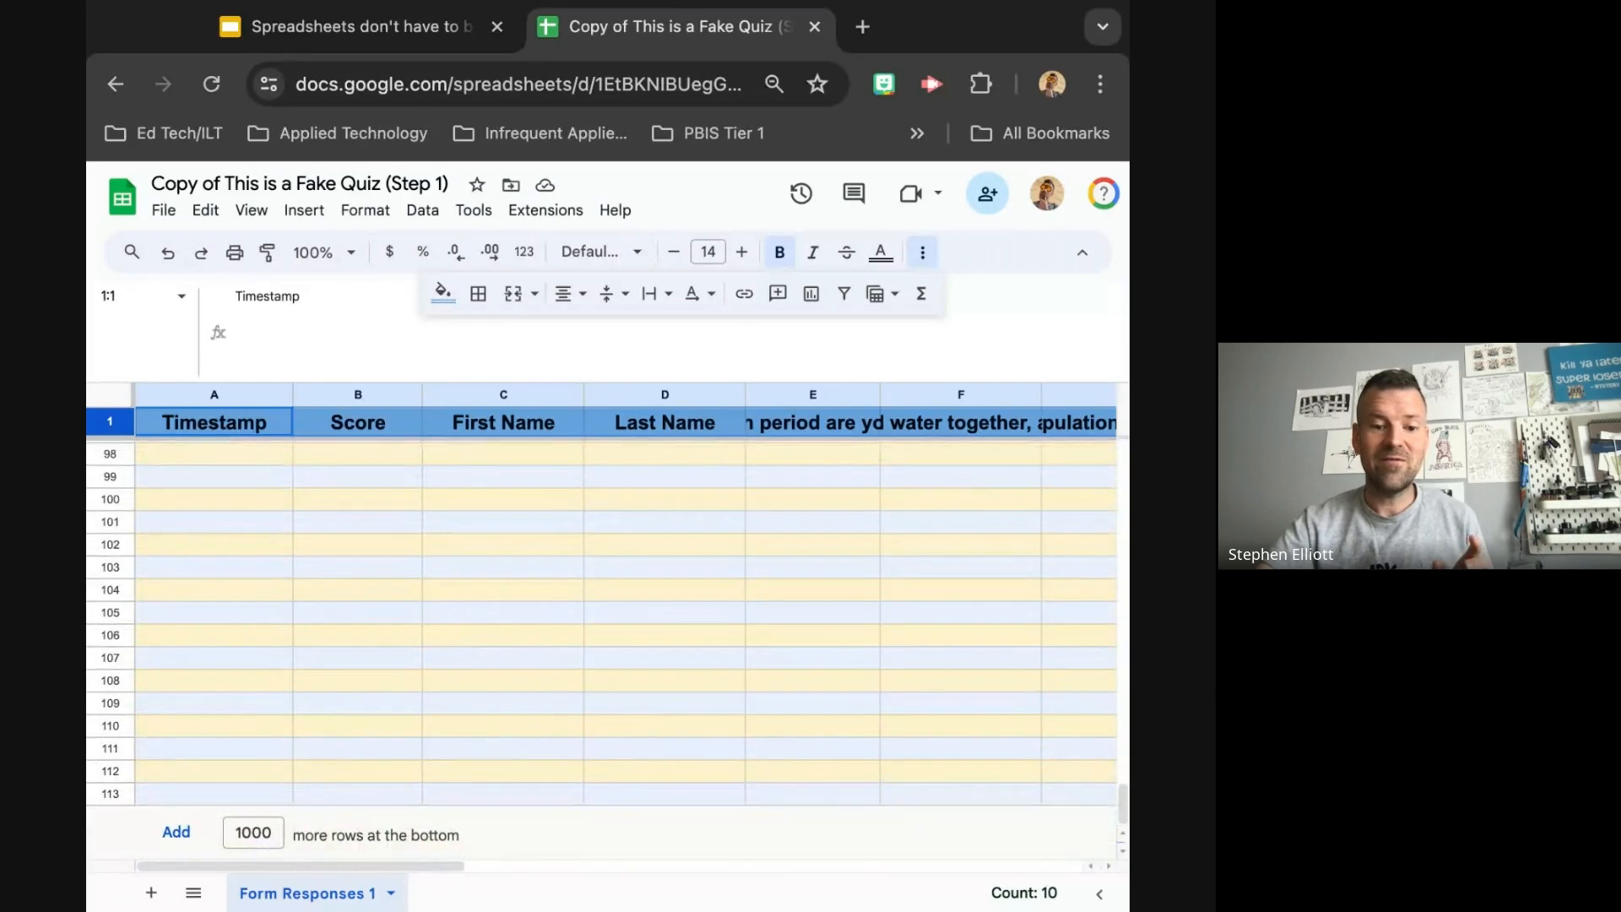
scroll(621, 652, up, 20)
- Select the blank columns K through P and hide them
scroll(620, 652, right, 5)
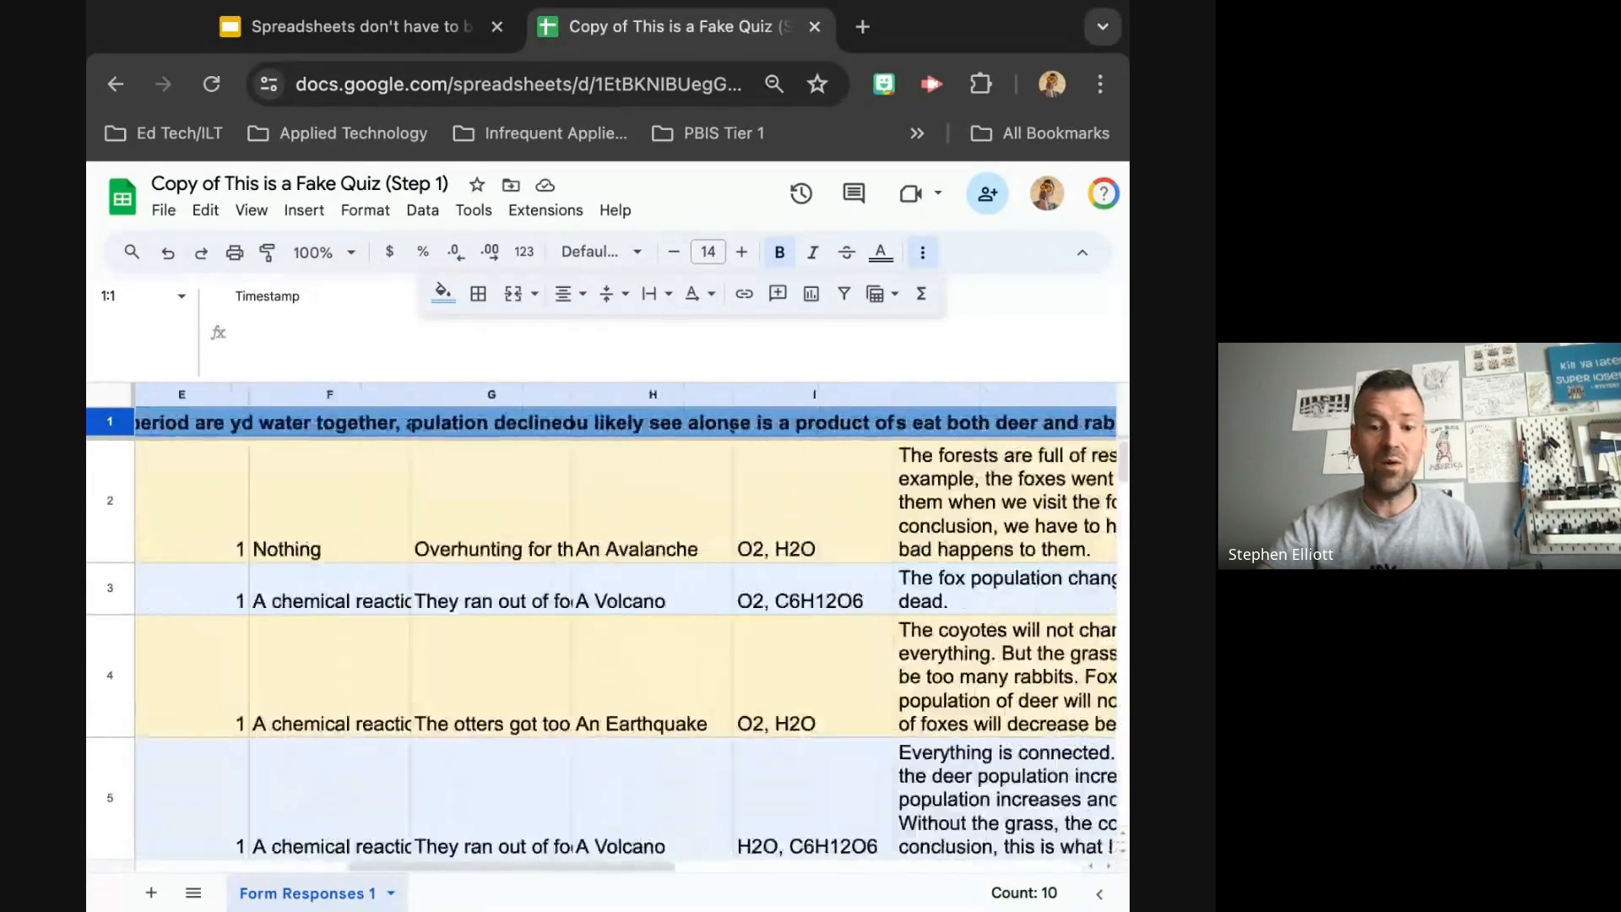
scroll(620, 651, right, 5)
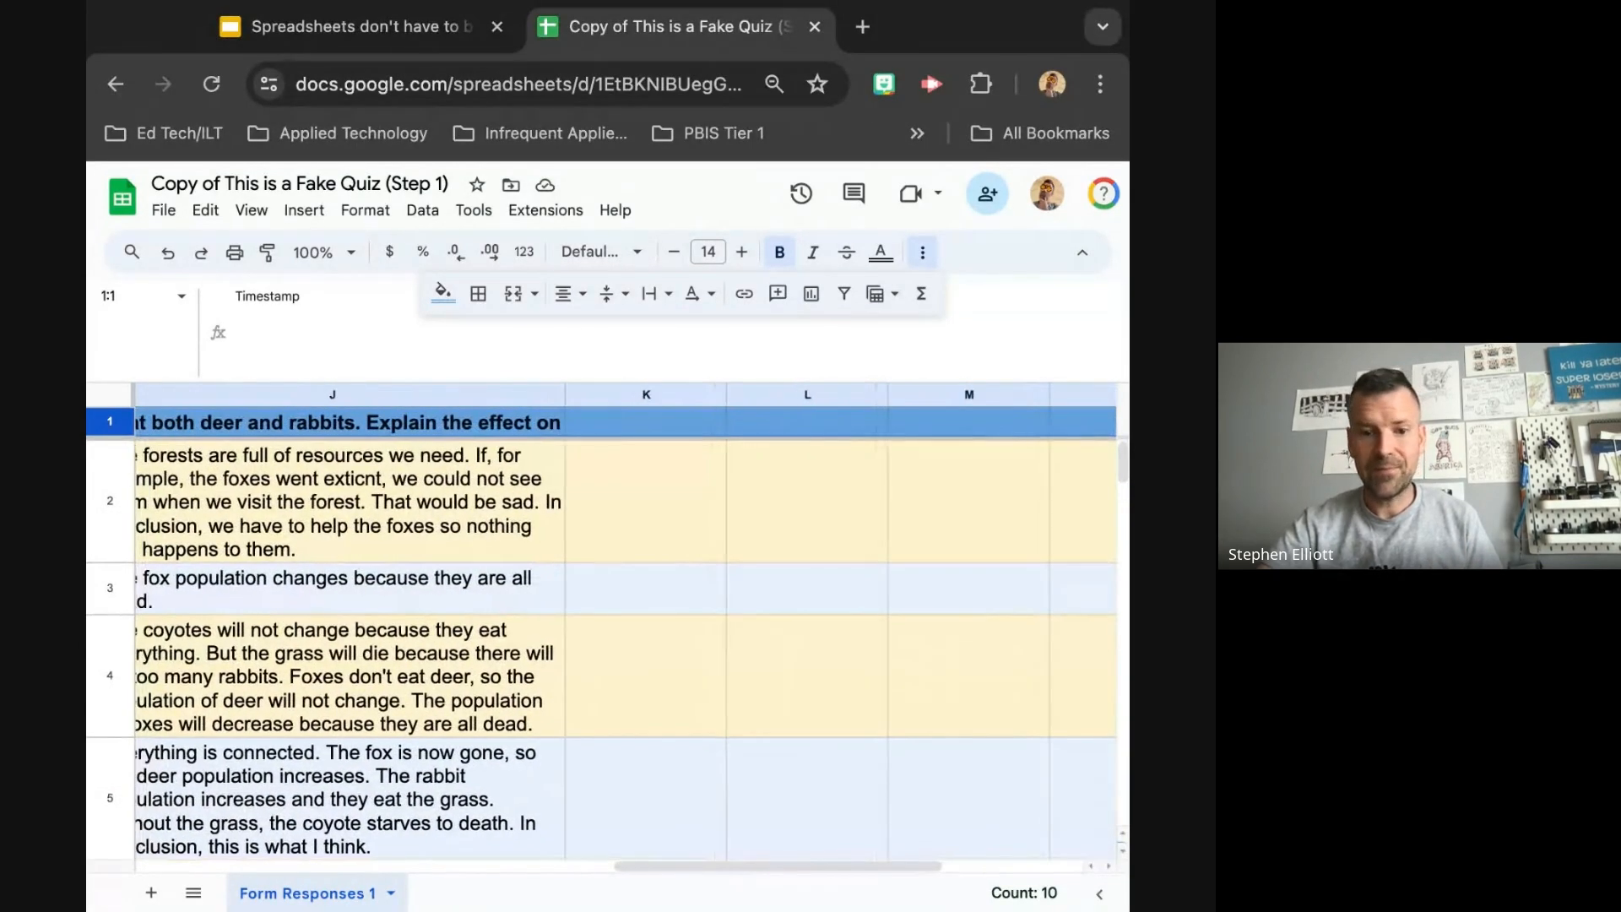
click(646, 397)
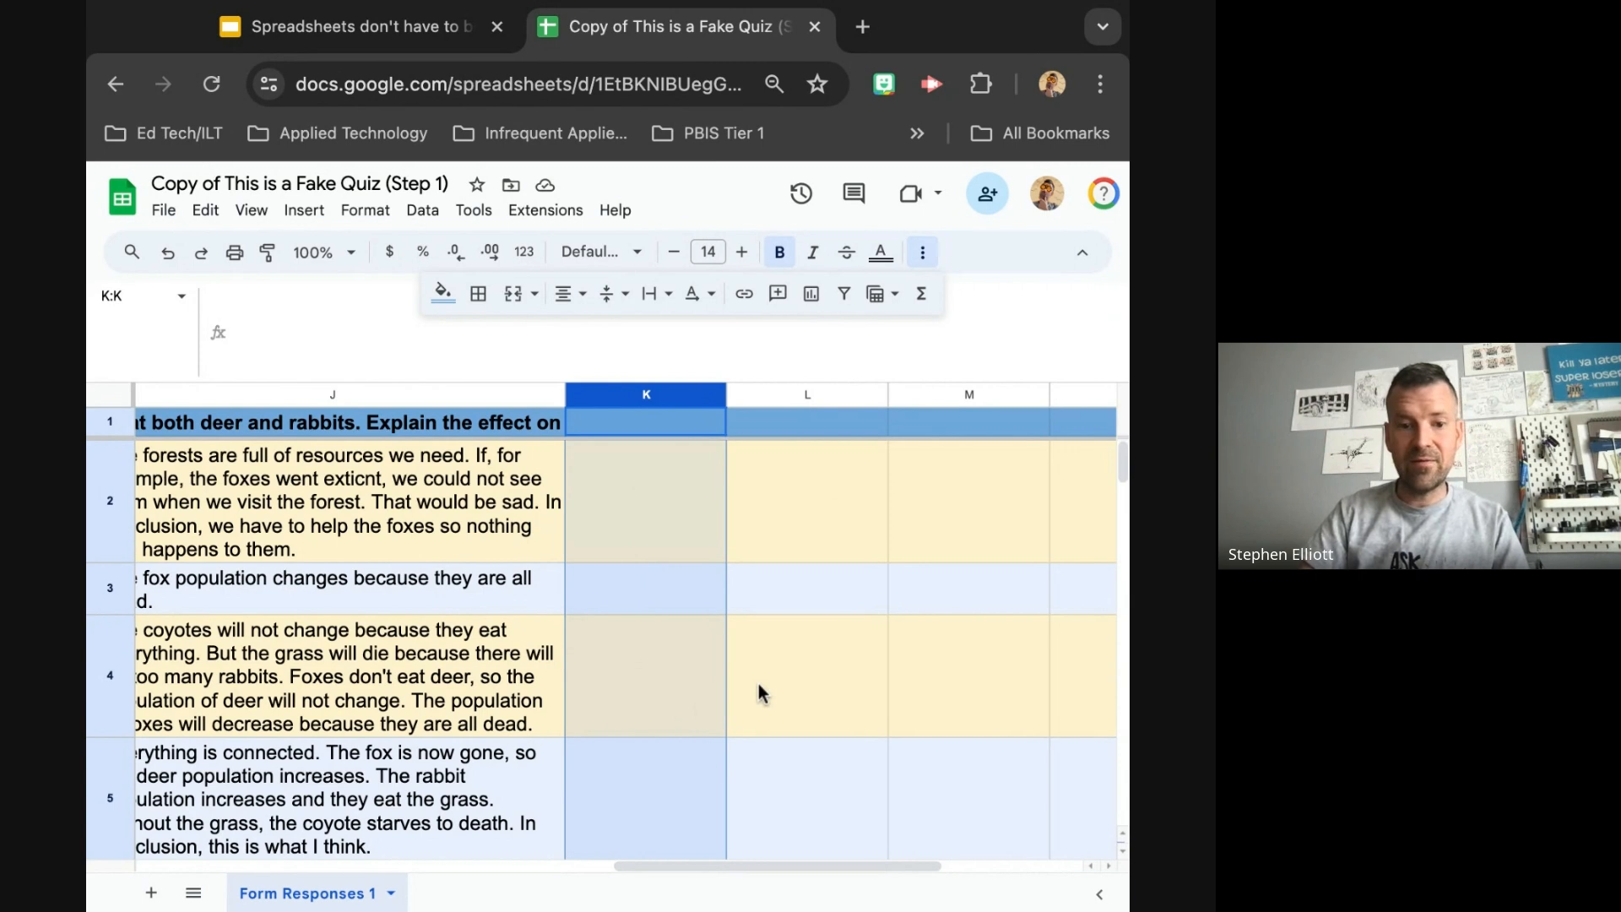
key(ctrl+shift+Right)
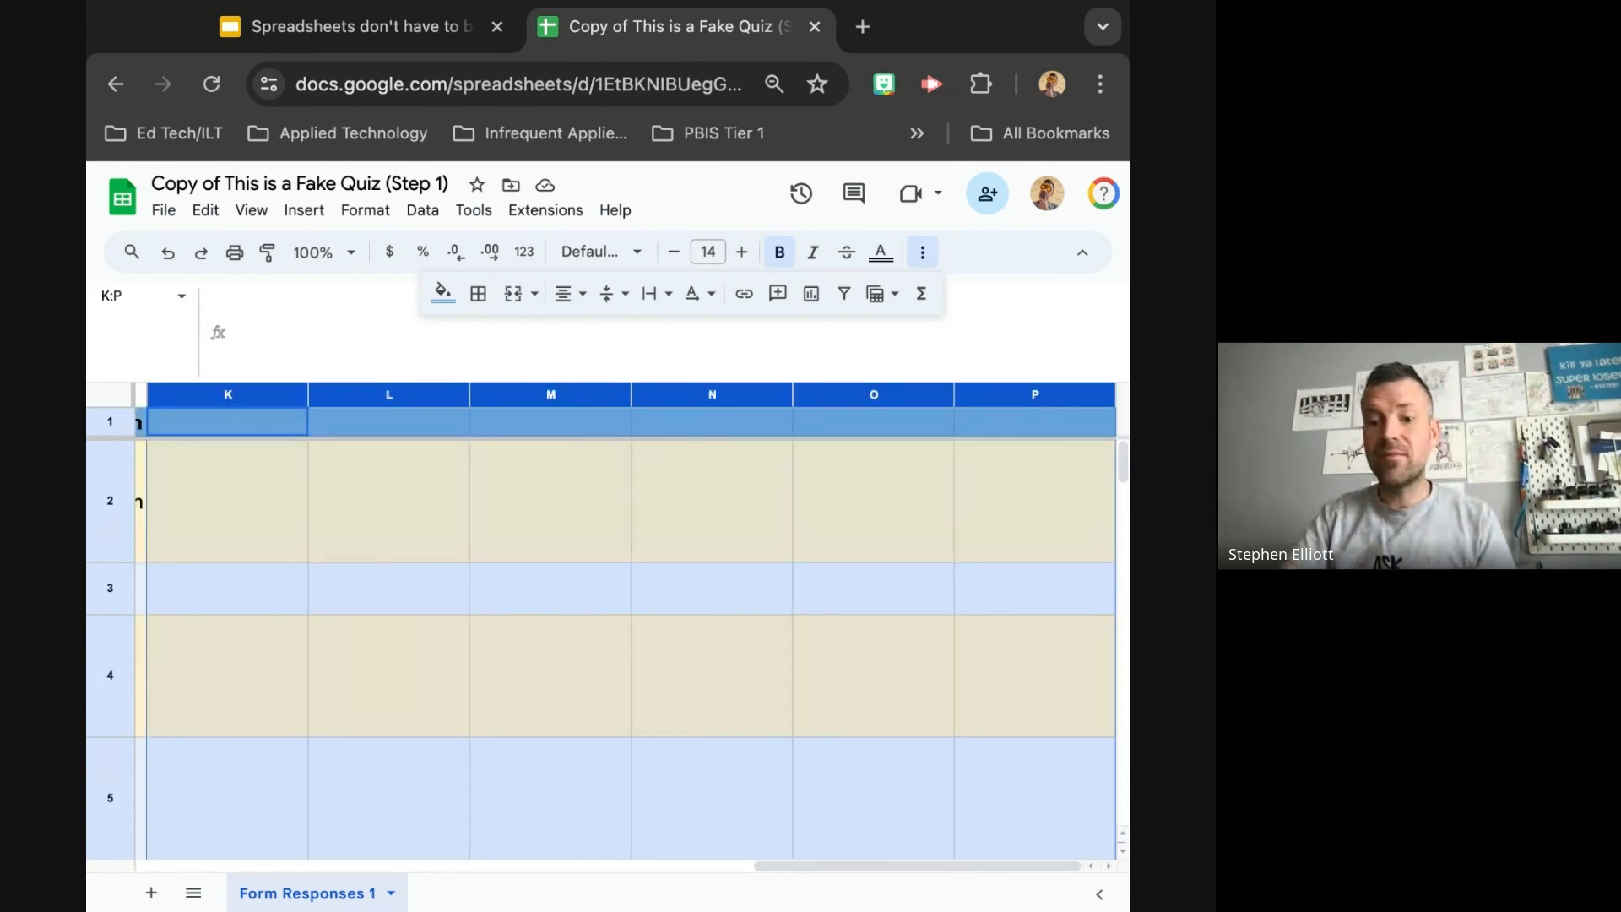
scroll(384, 507, left, 2)
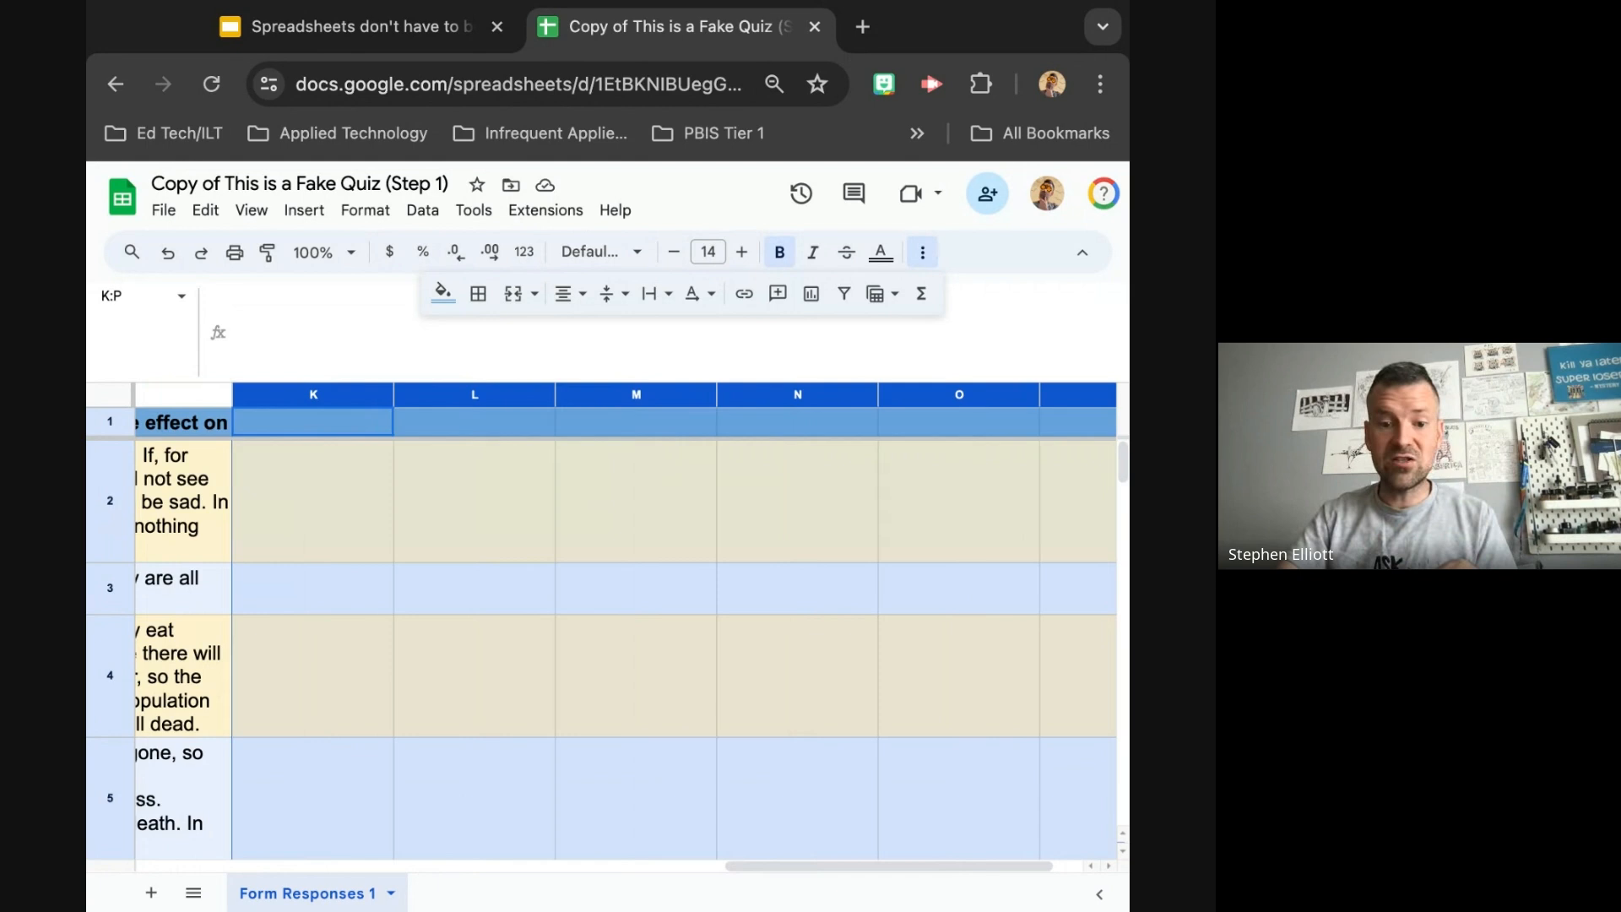
right_click(384, 394)
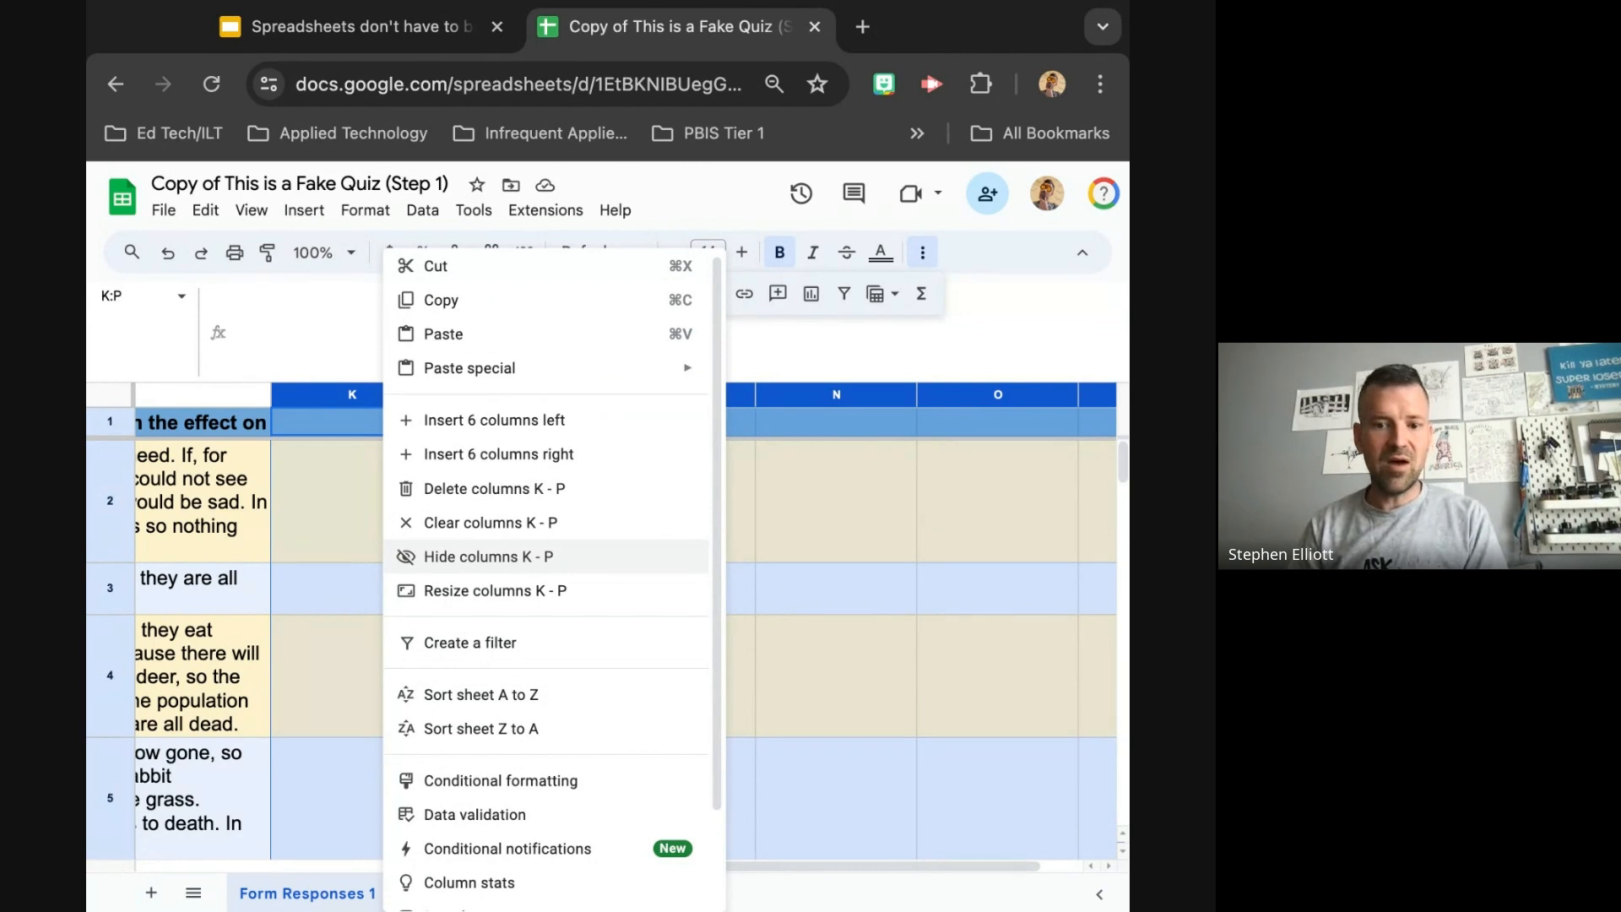
click(615, 559)
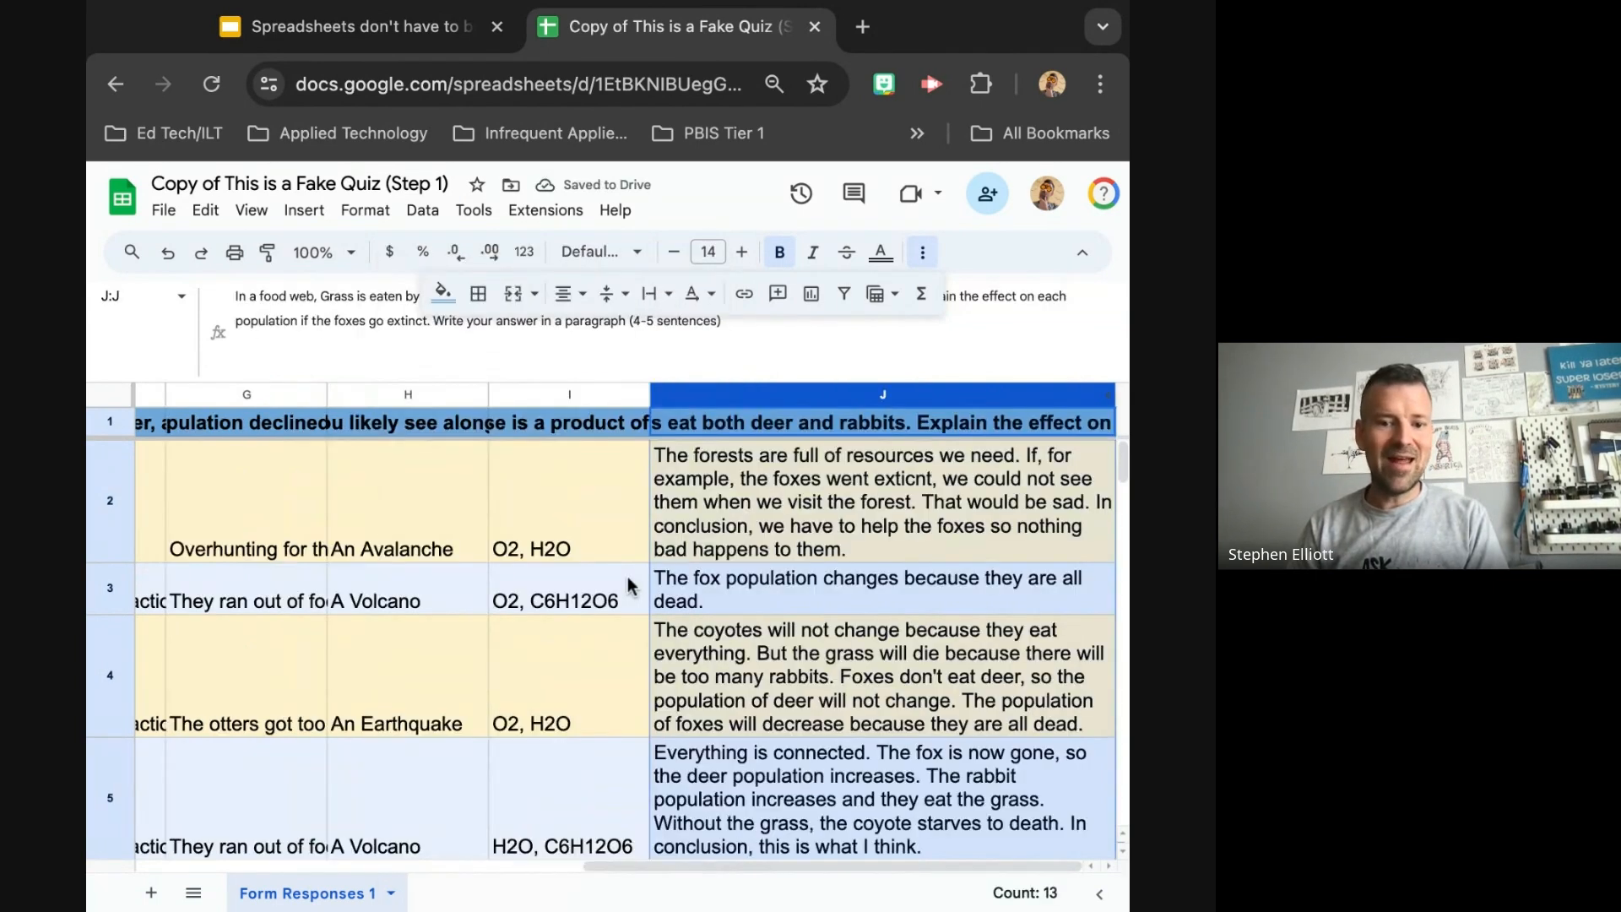
- Examine the sheet from column A to the hidden-column marker at the edge of column J, enlarged and in a slightly wider window
scroll(627, 576, left, 10)
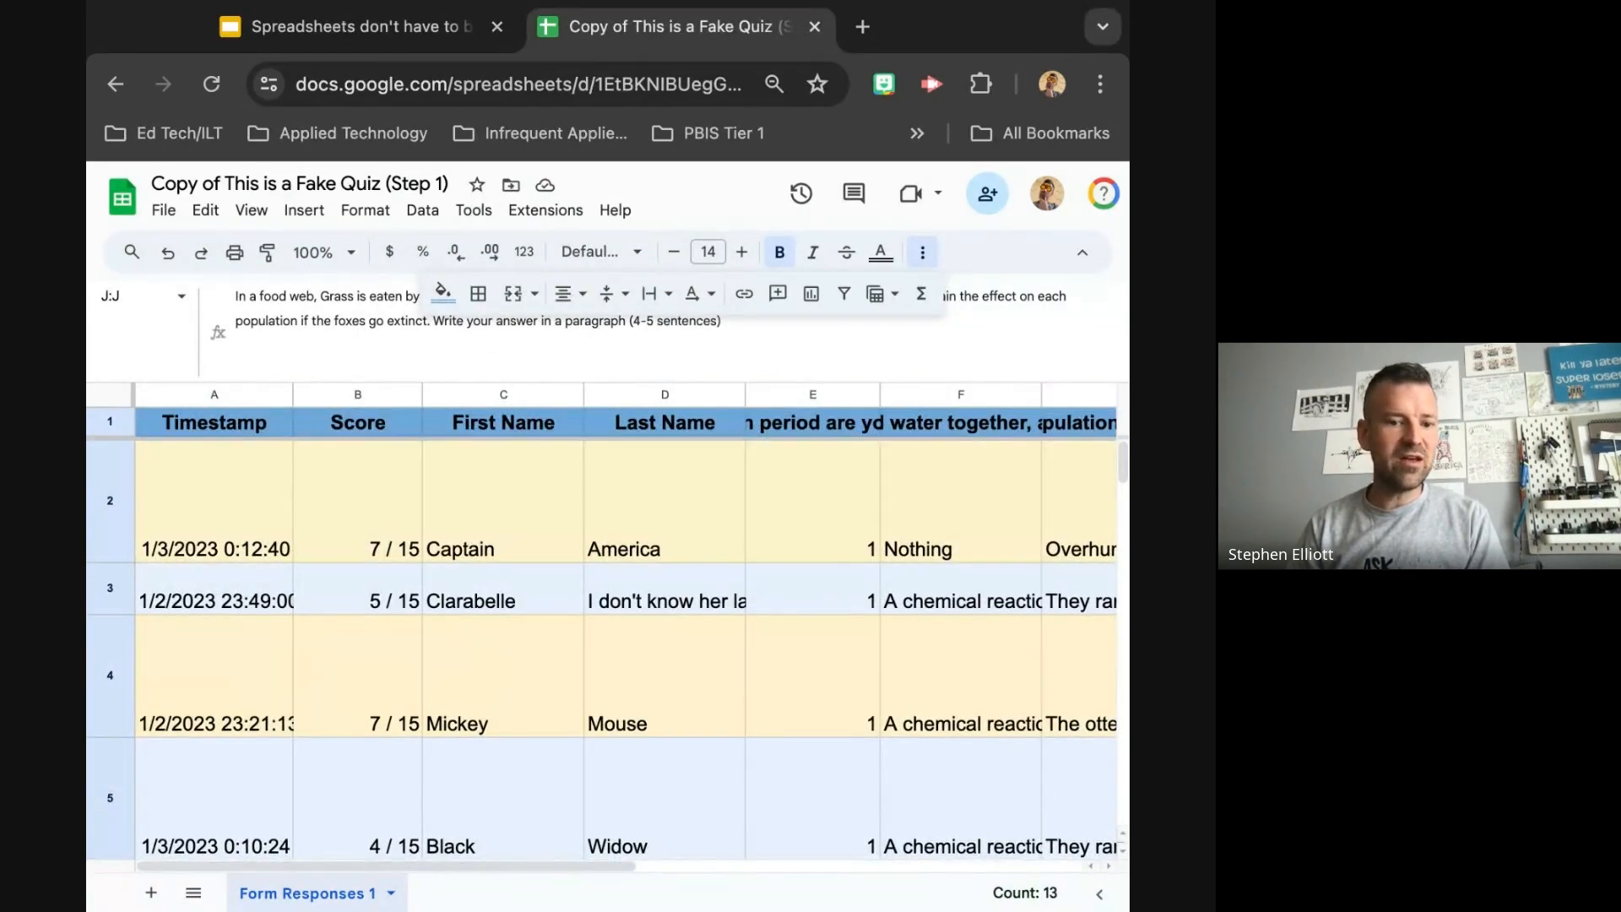
scroll(626, 628, right, 6)
scroll(666, 568, right, 3)
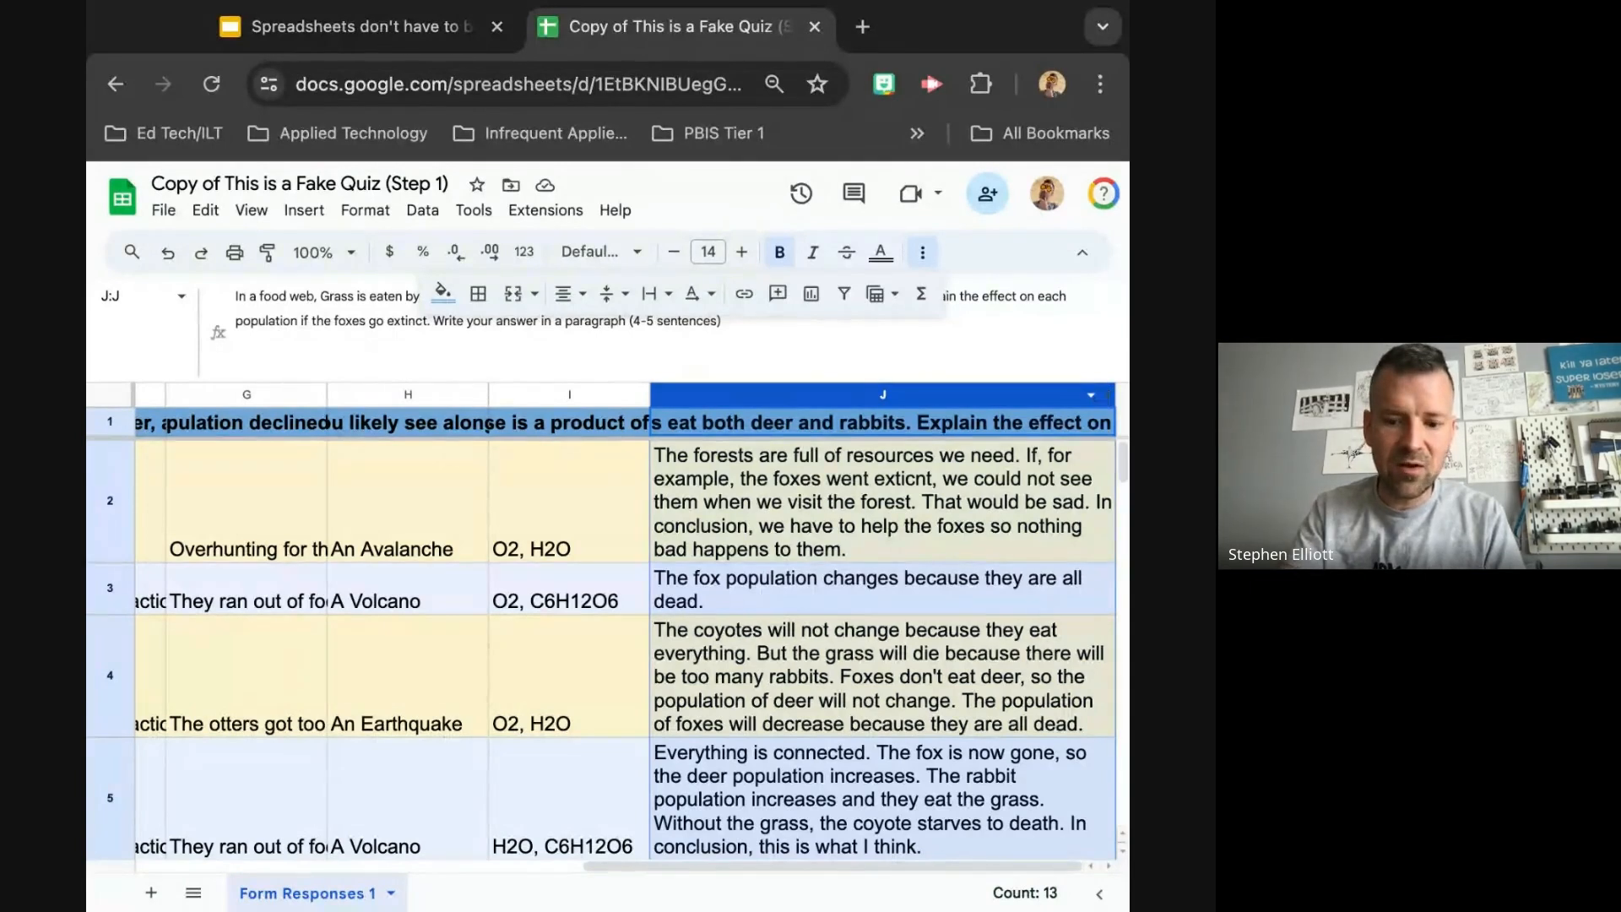
key(ctrl+plus)
key(ctrl+plus)
key(ctrl+plus)
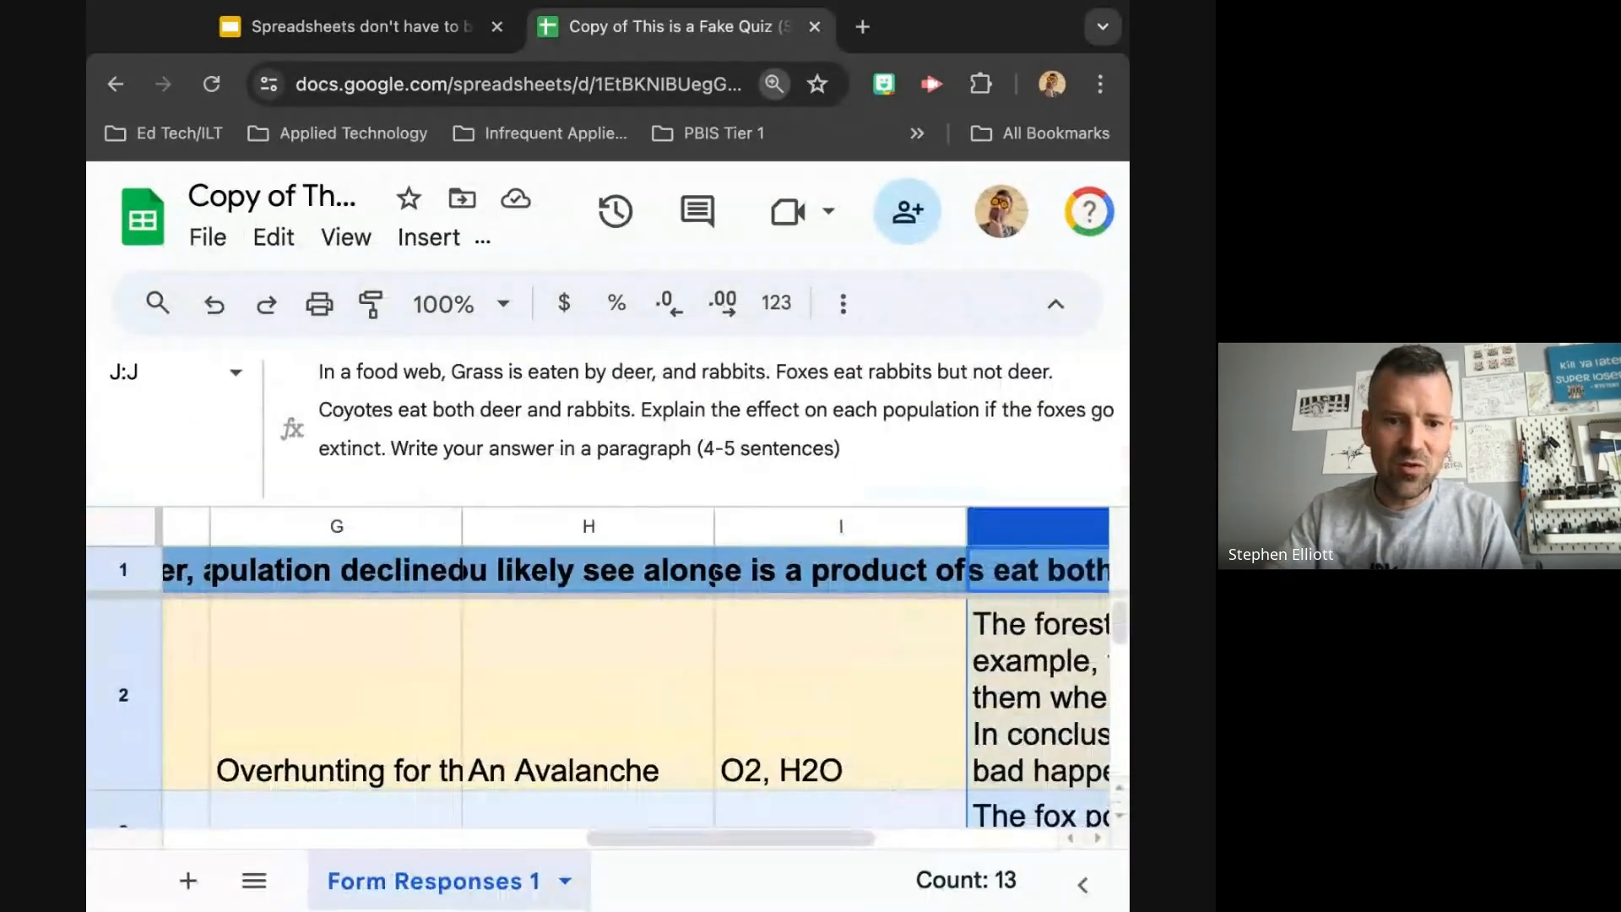
scroll(1019, 716, left, 2)
scroll(1024, 716, right, 3)
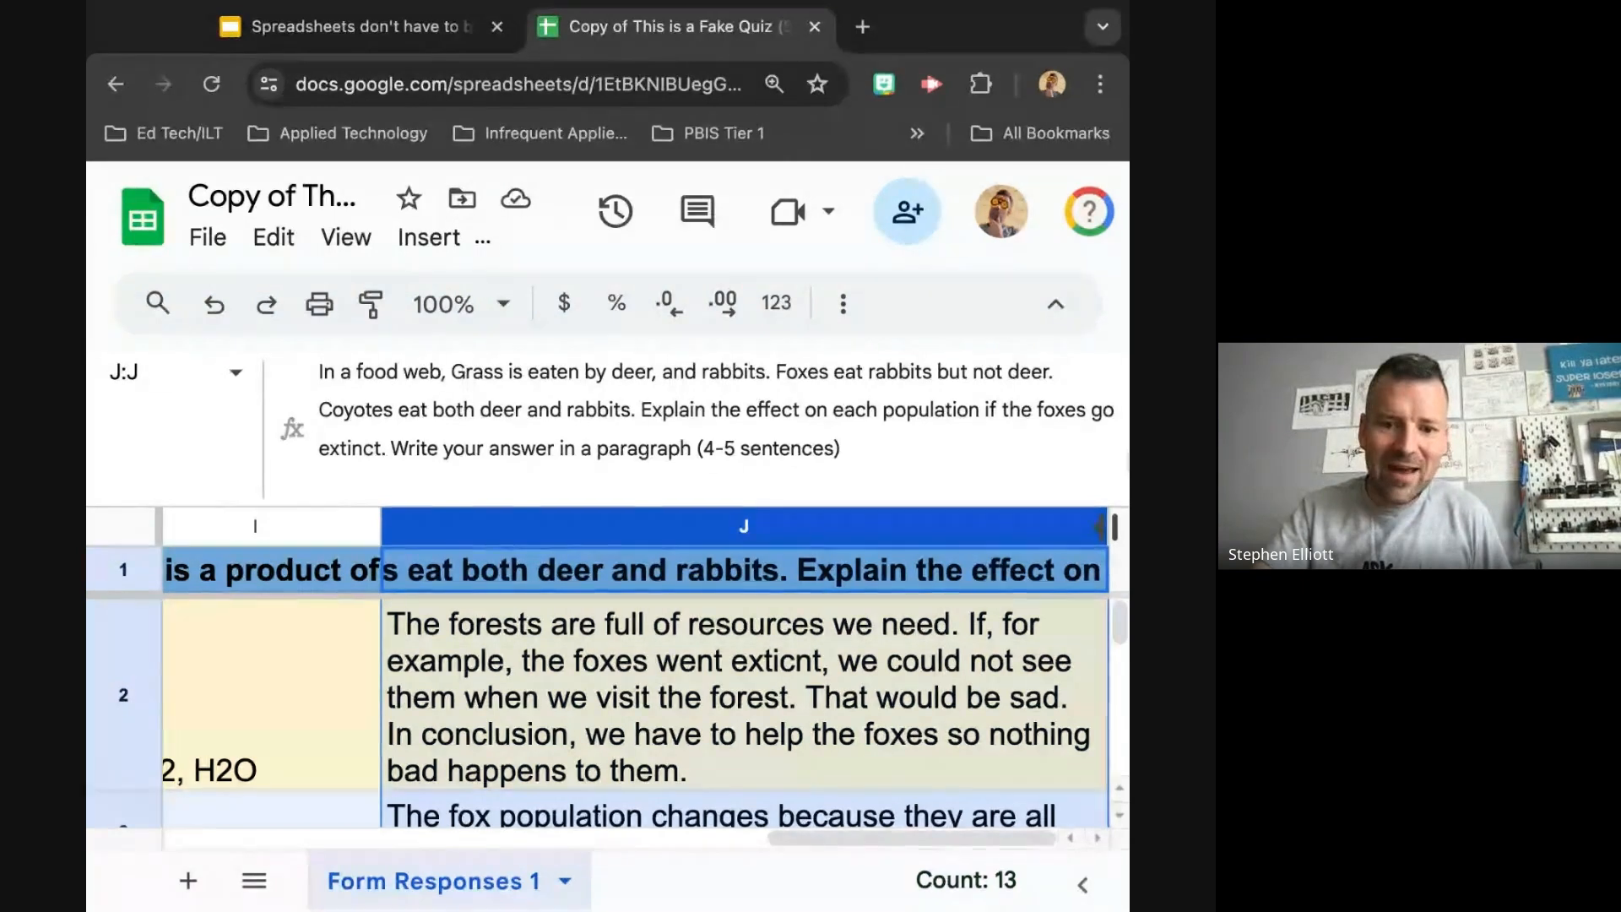
drag(1129, 466, 1158, 461)
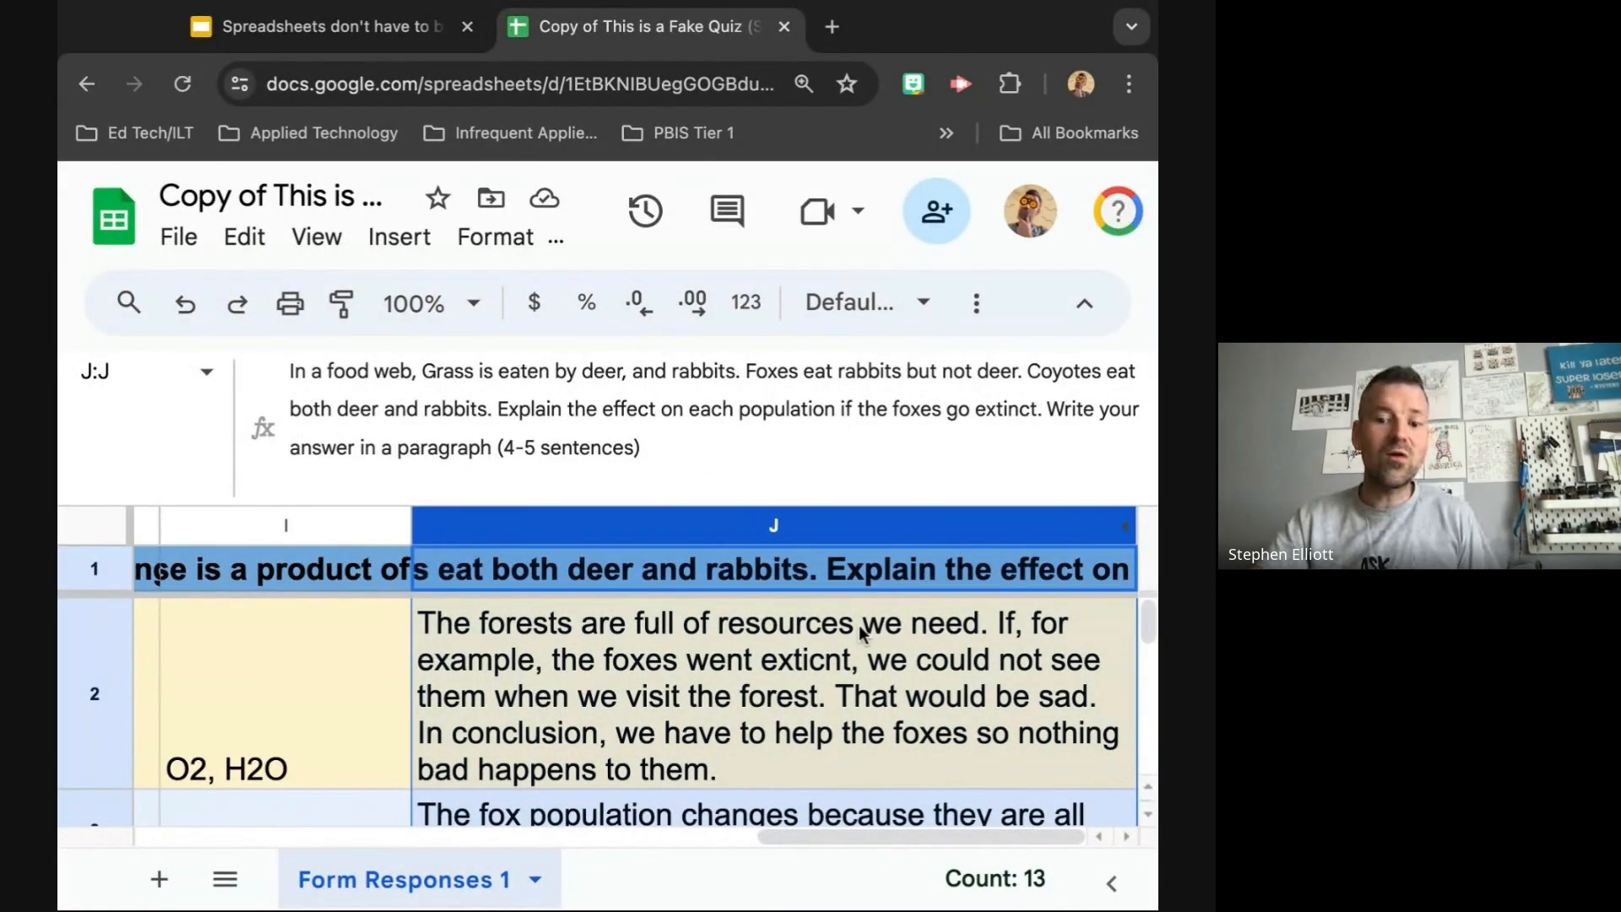
- Select the blank rows 14 through 113 below the last response and hide them
key(ctrl+minus)
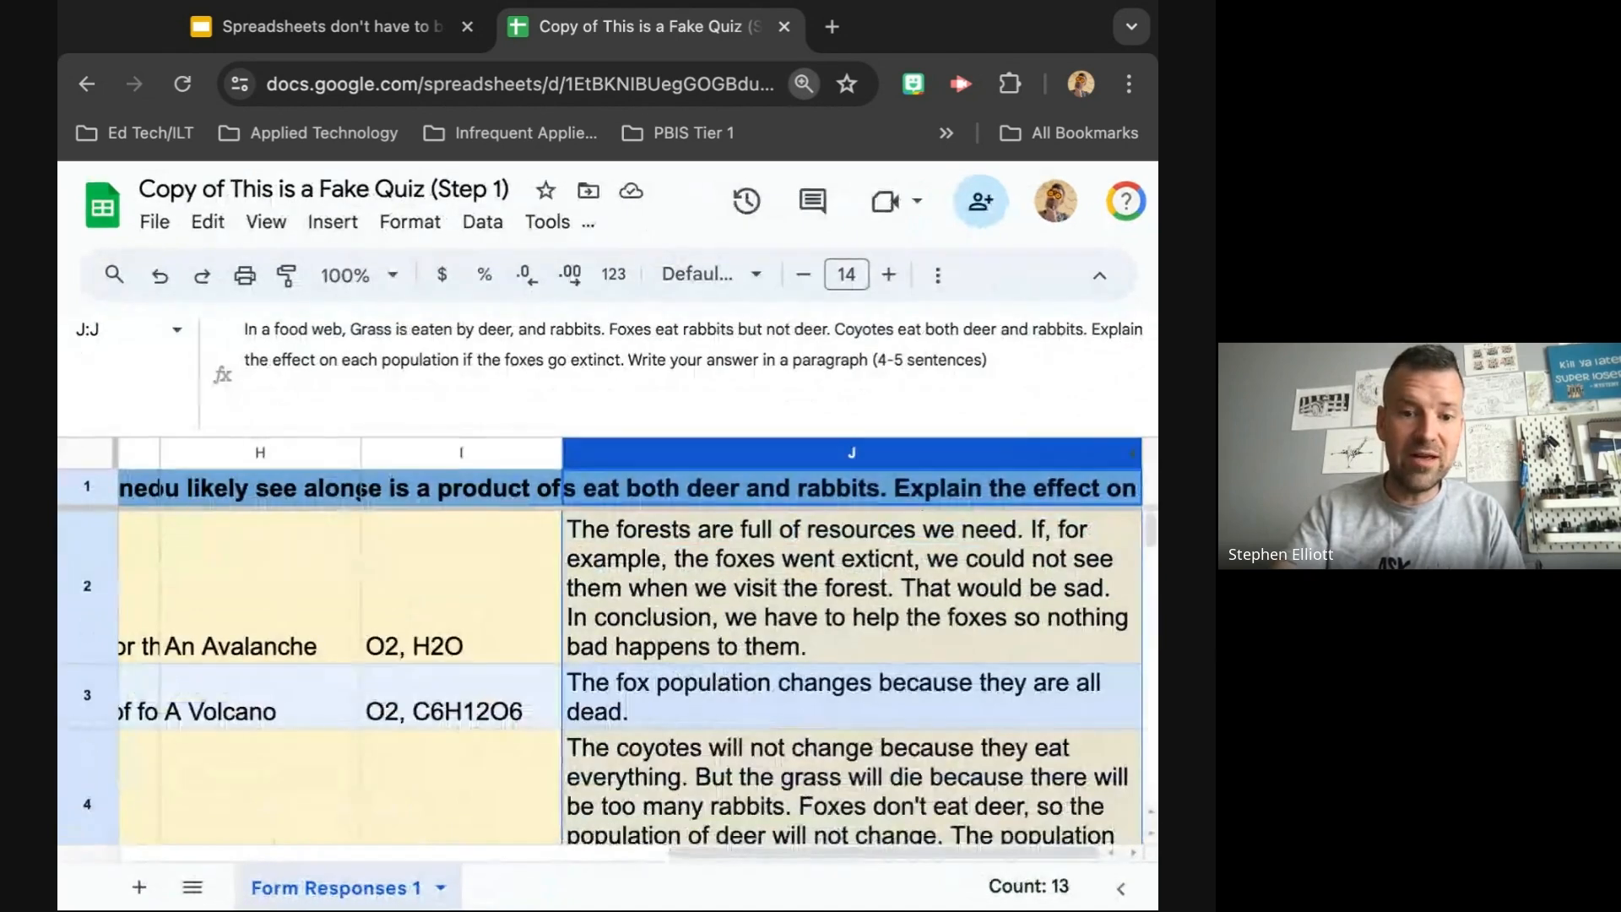
key(ctrl+minus)
key(ctrl+minus)
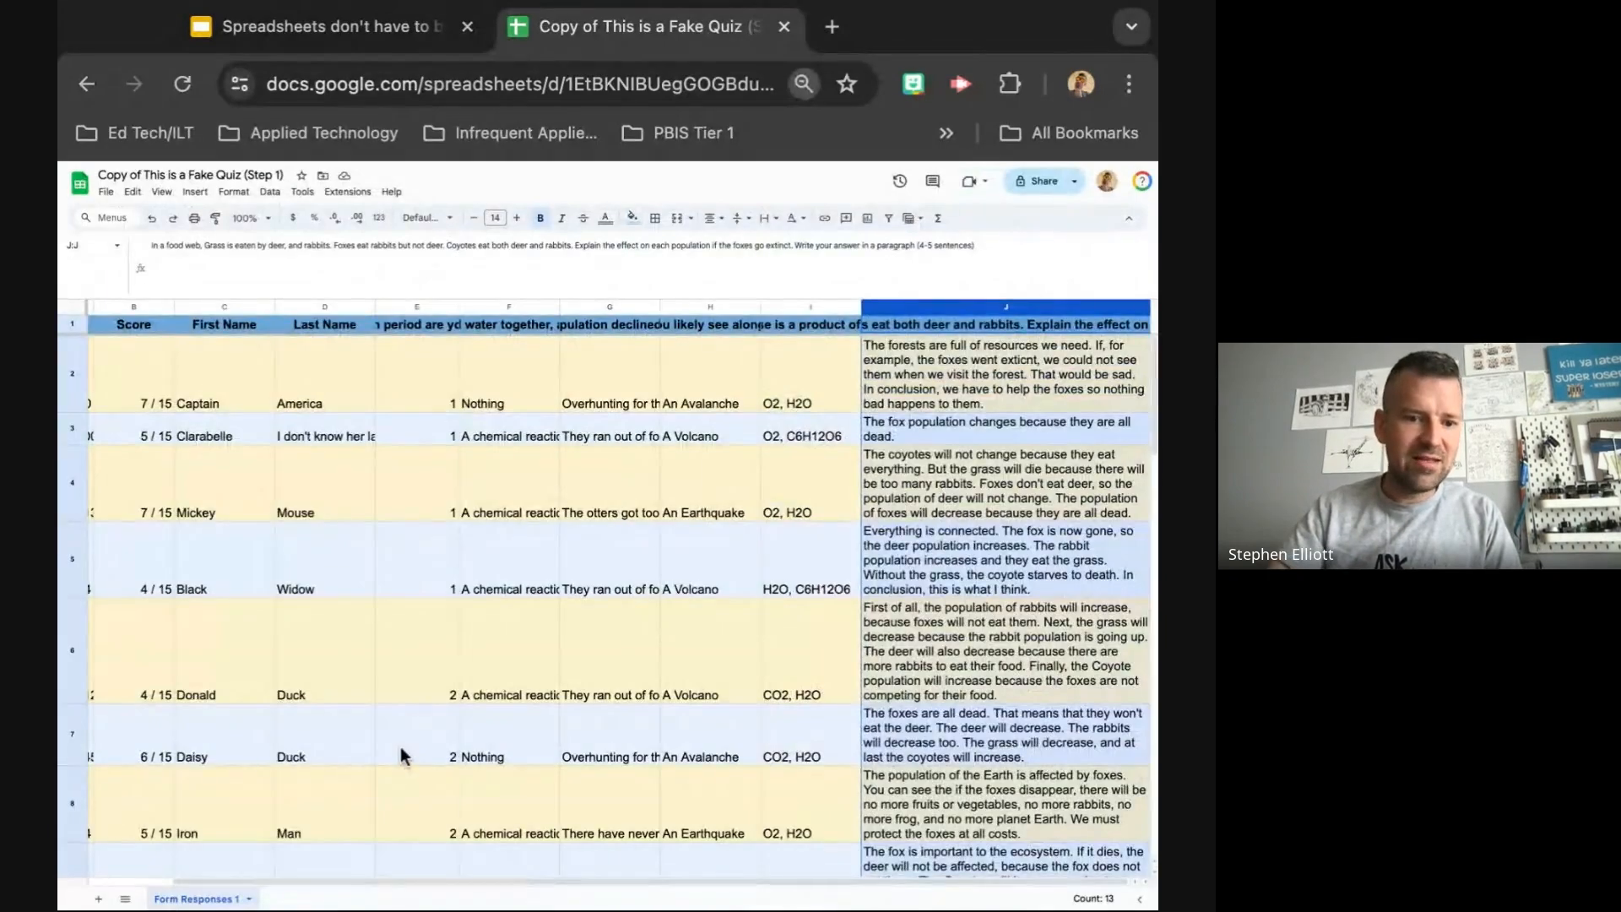
scroll(165, 667, down, 5)
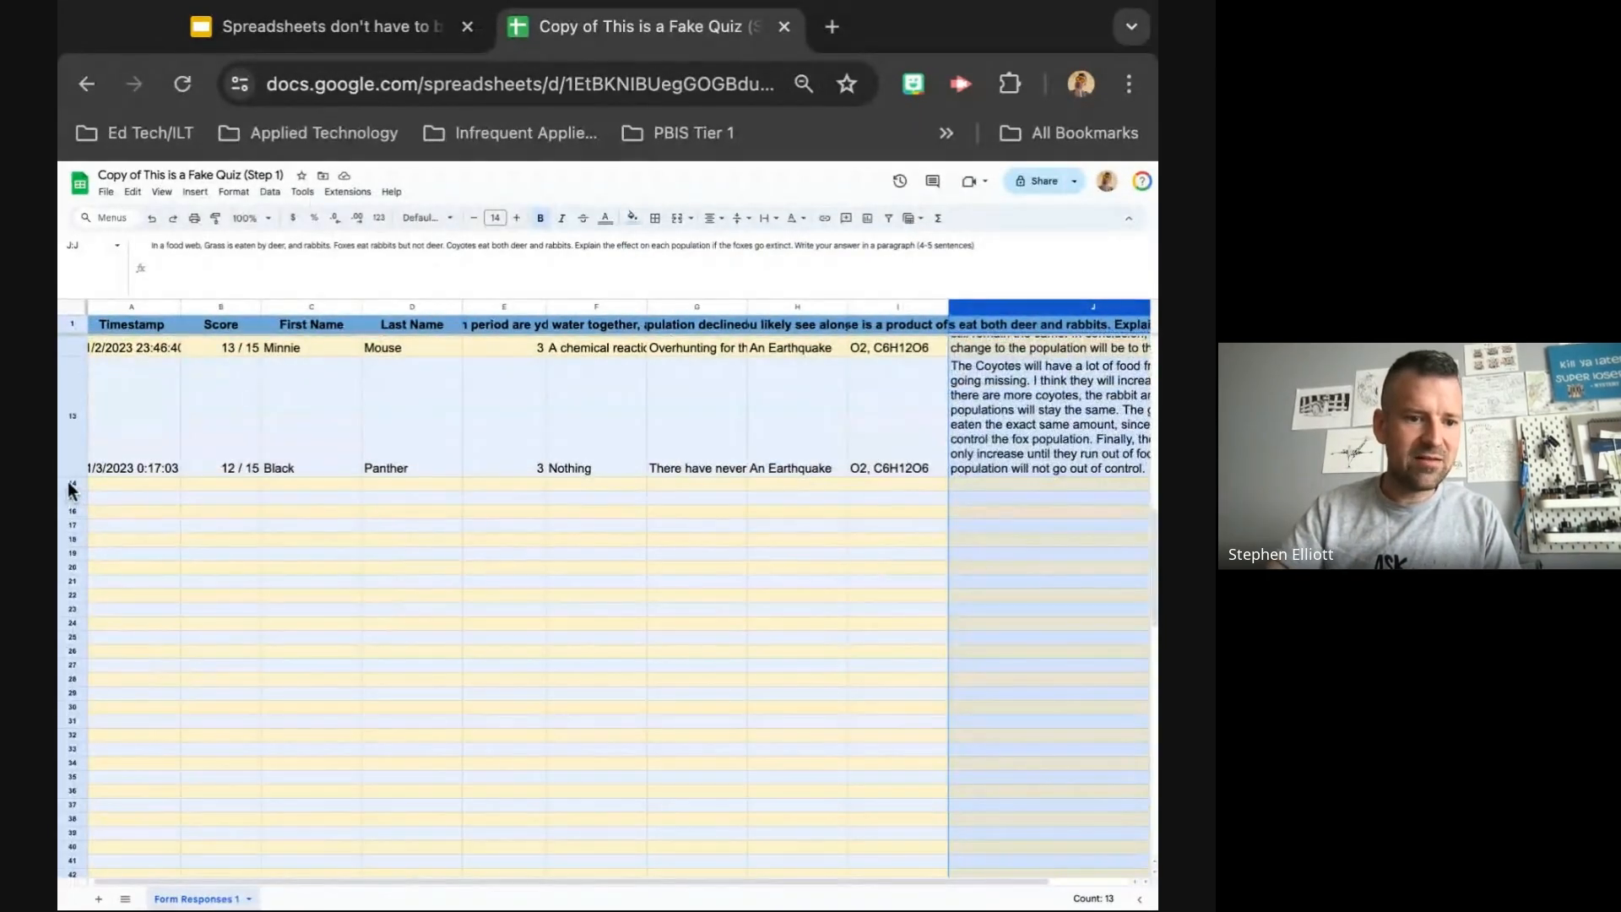
click(71, 485)
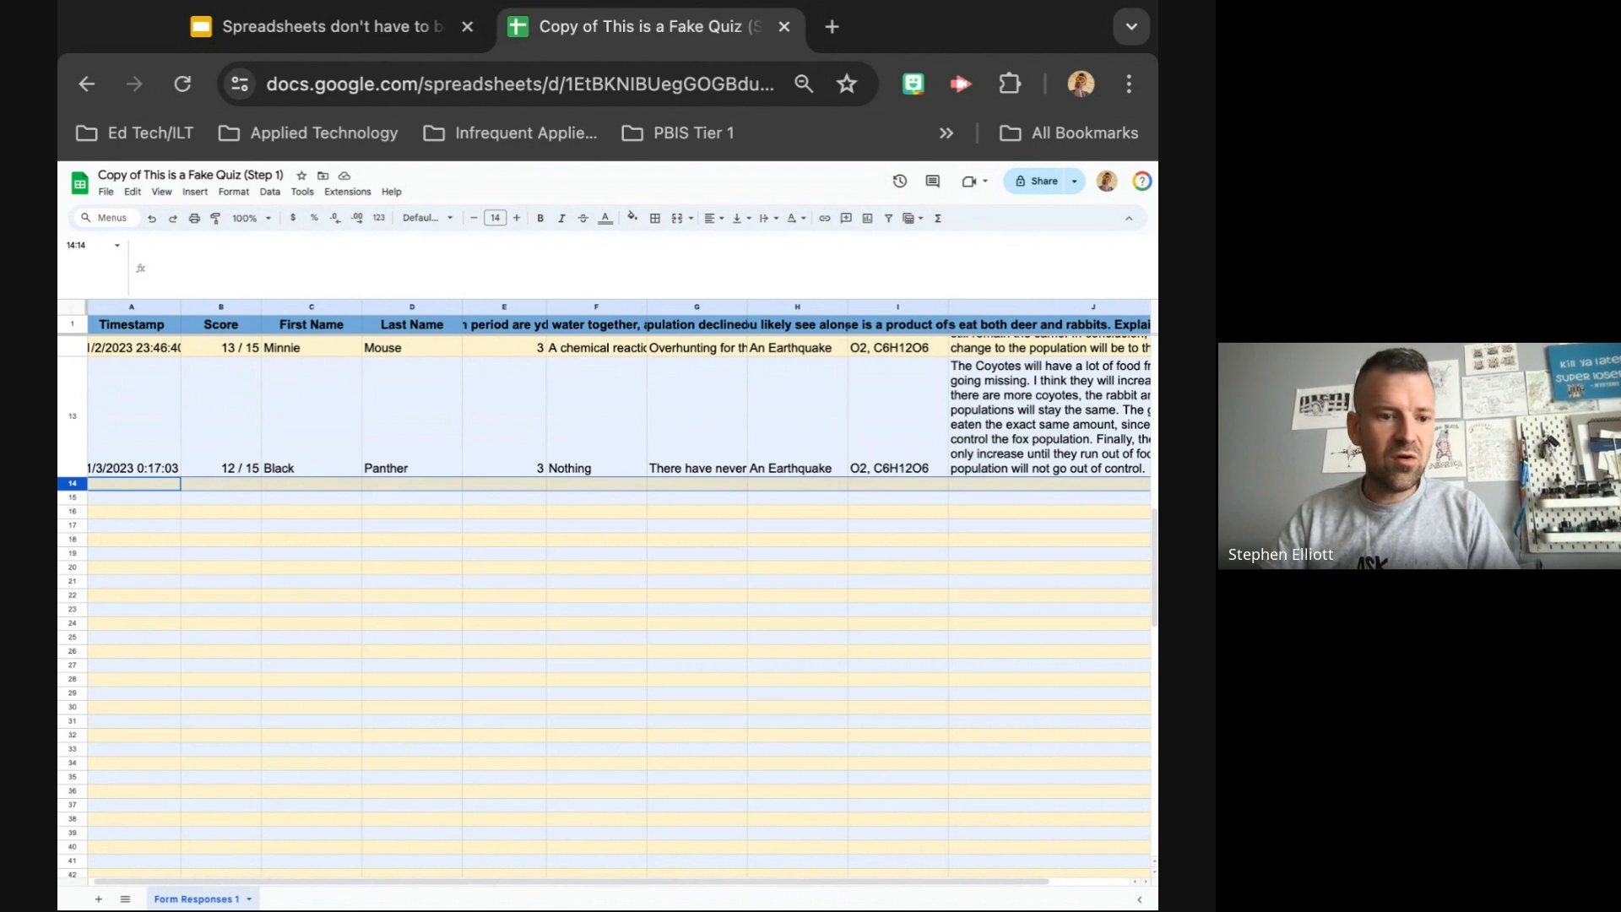
key(ctrl+shift+Down)
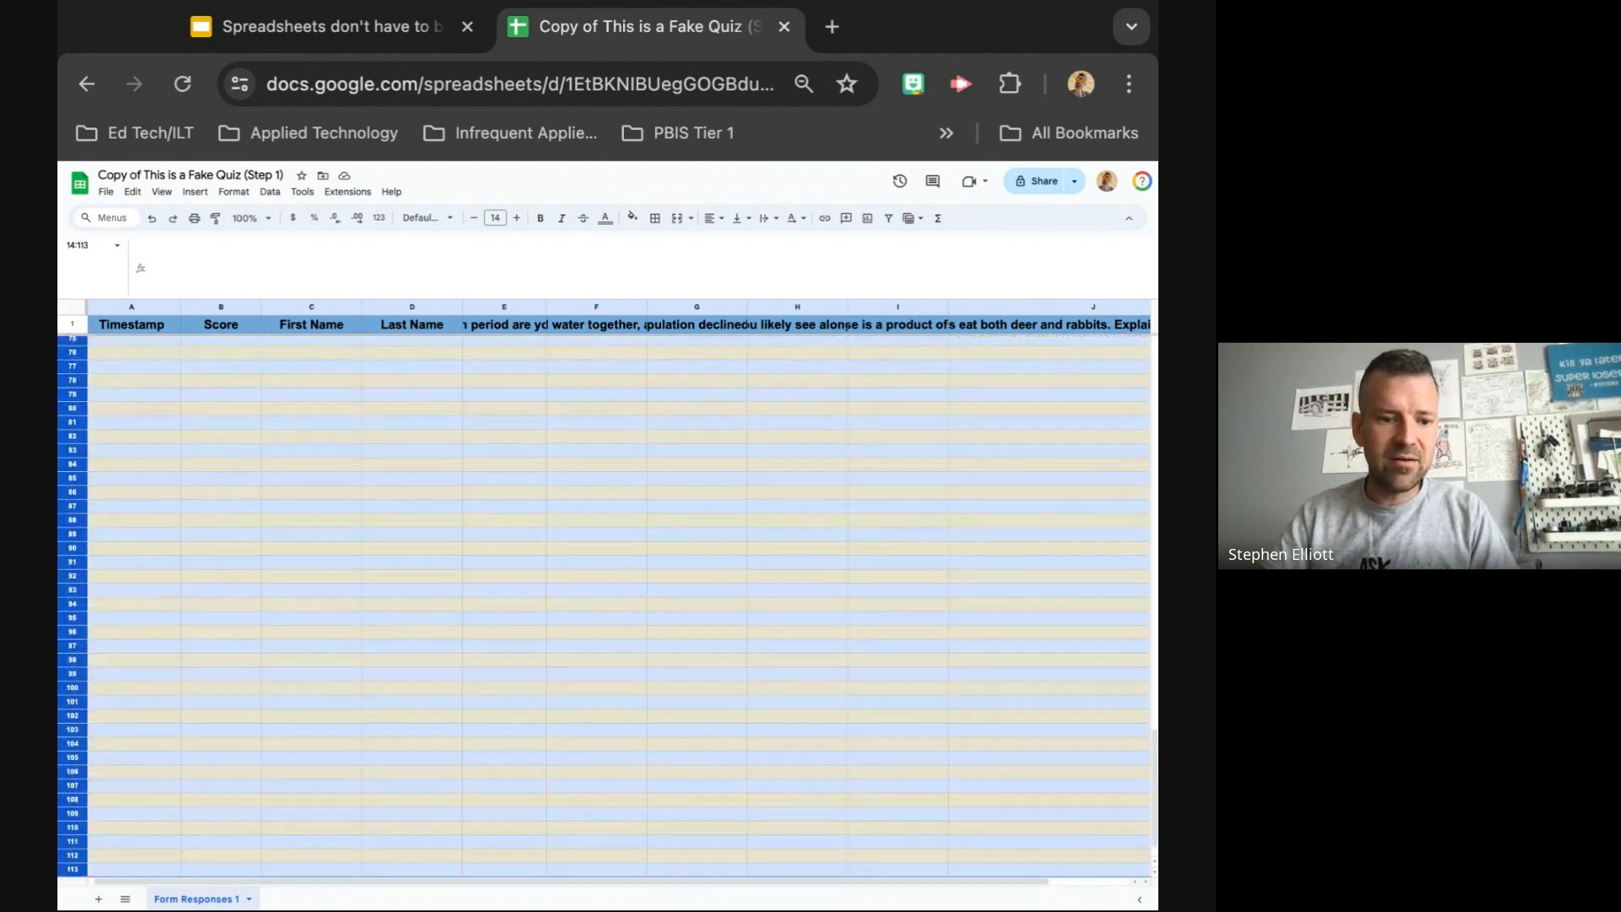
scroll(67, 656, down, 2)
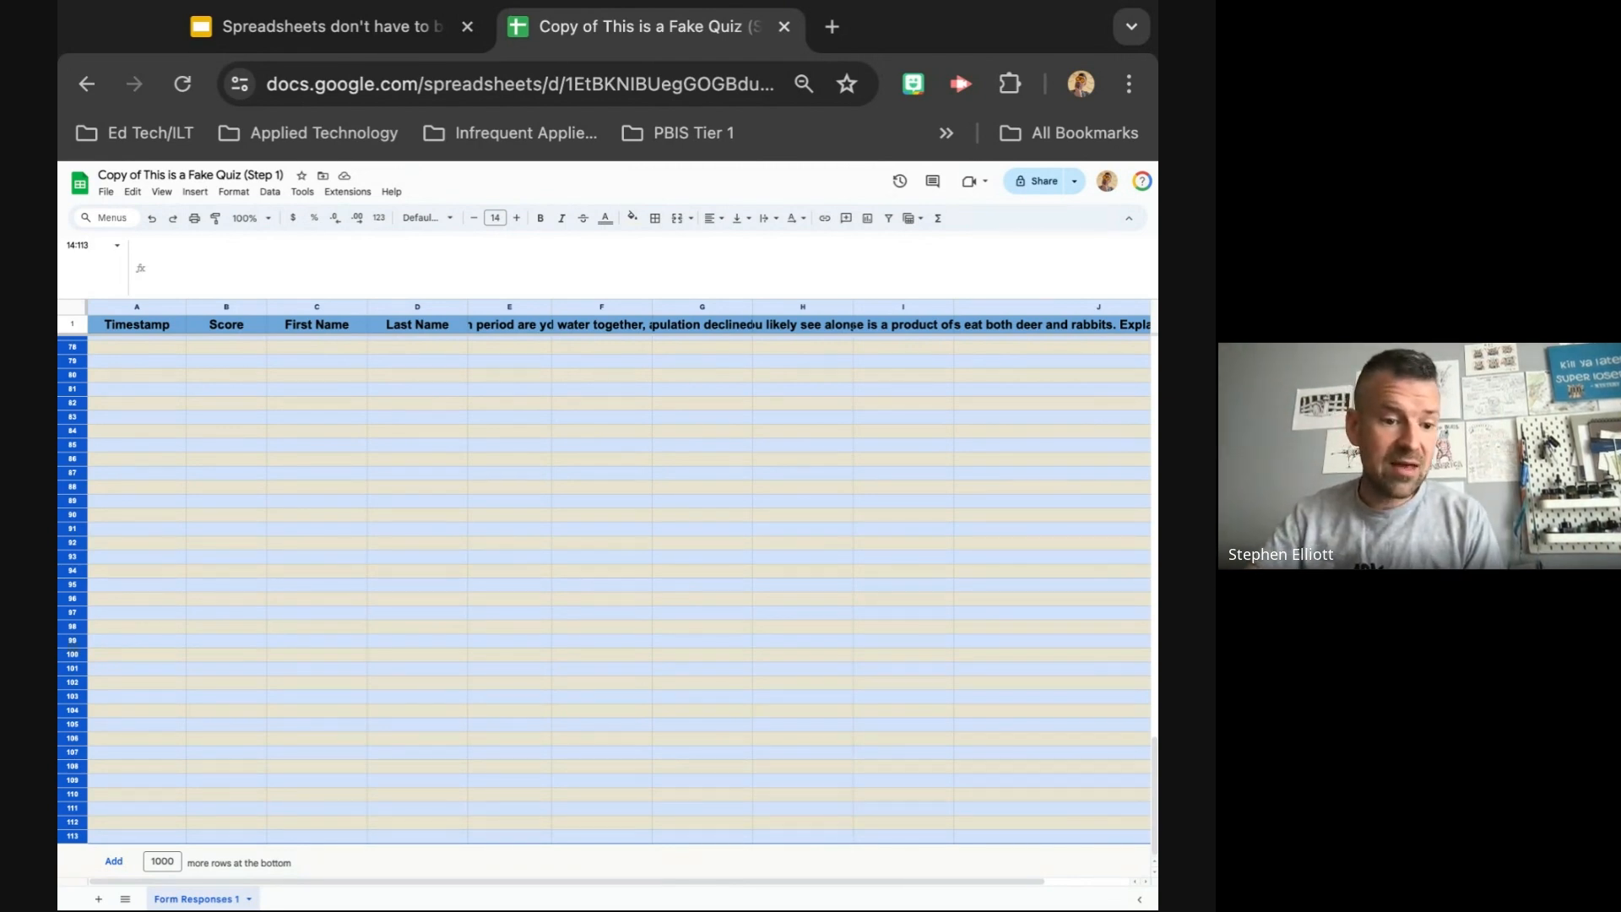
right_click(72, 348)
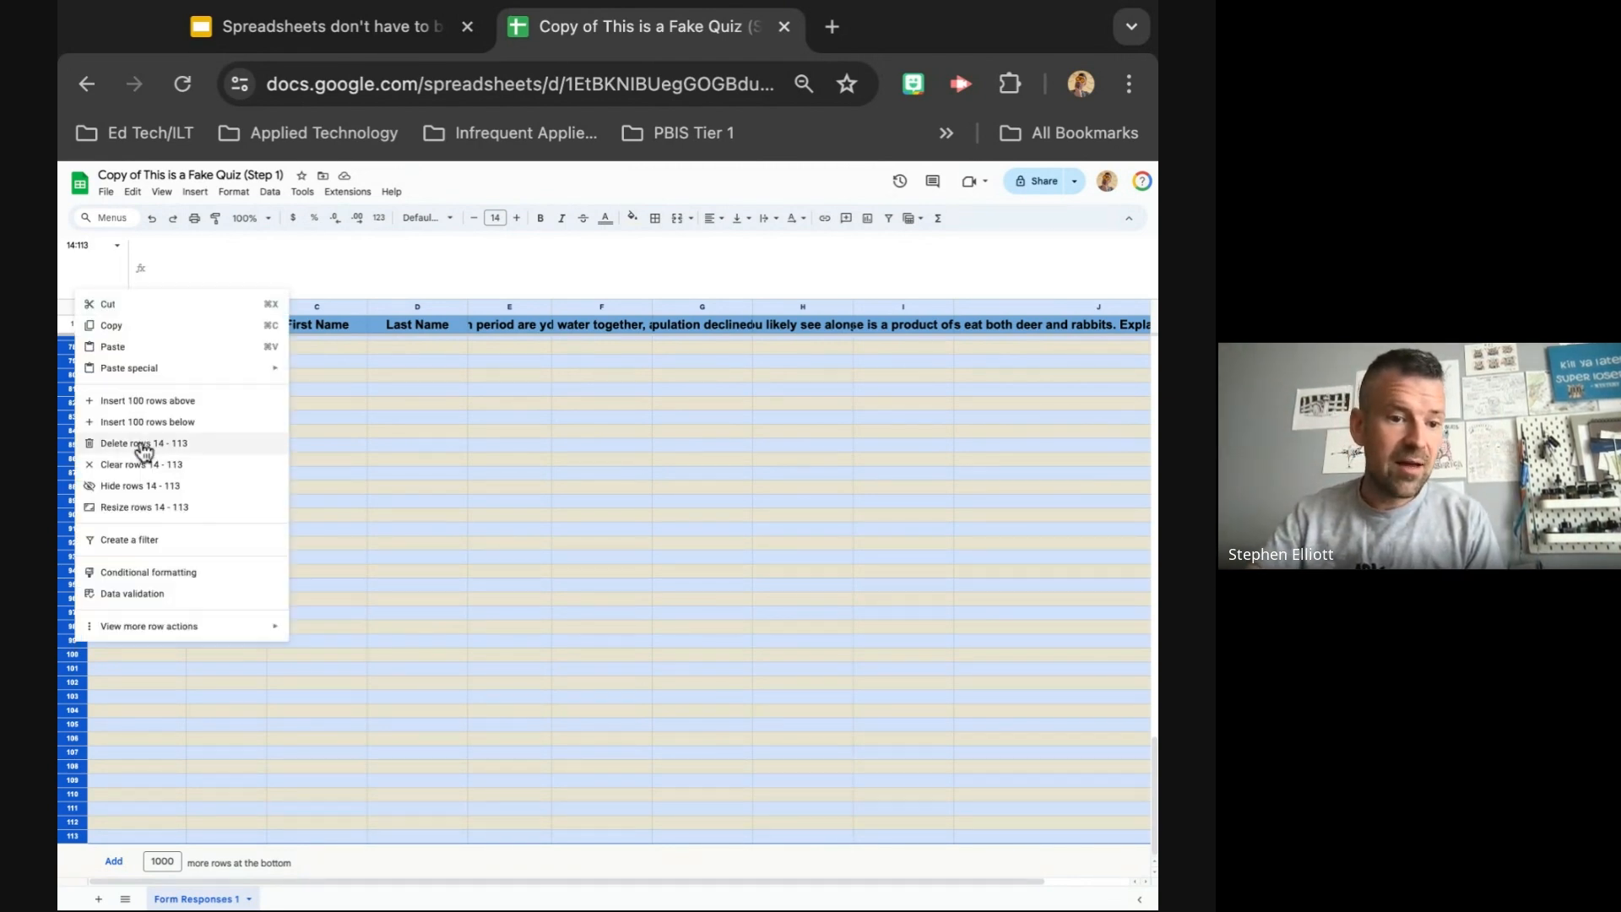
click(140, 485)
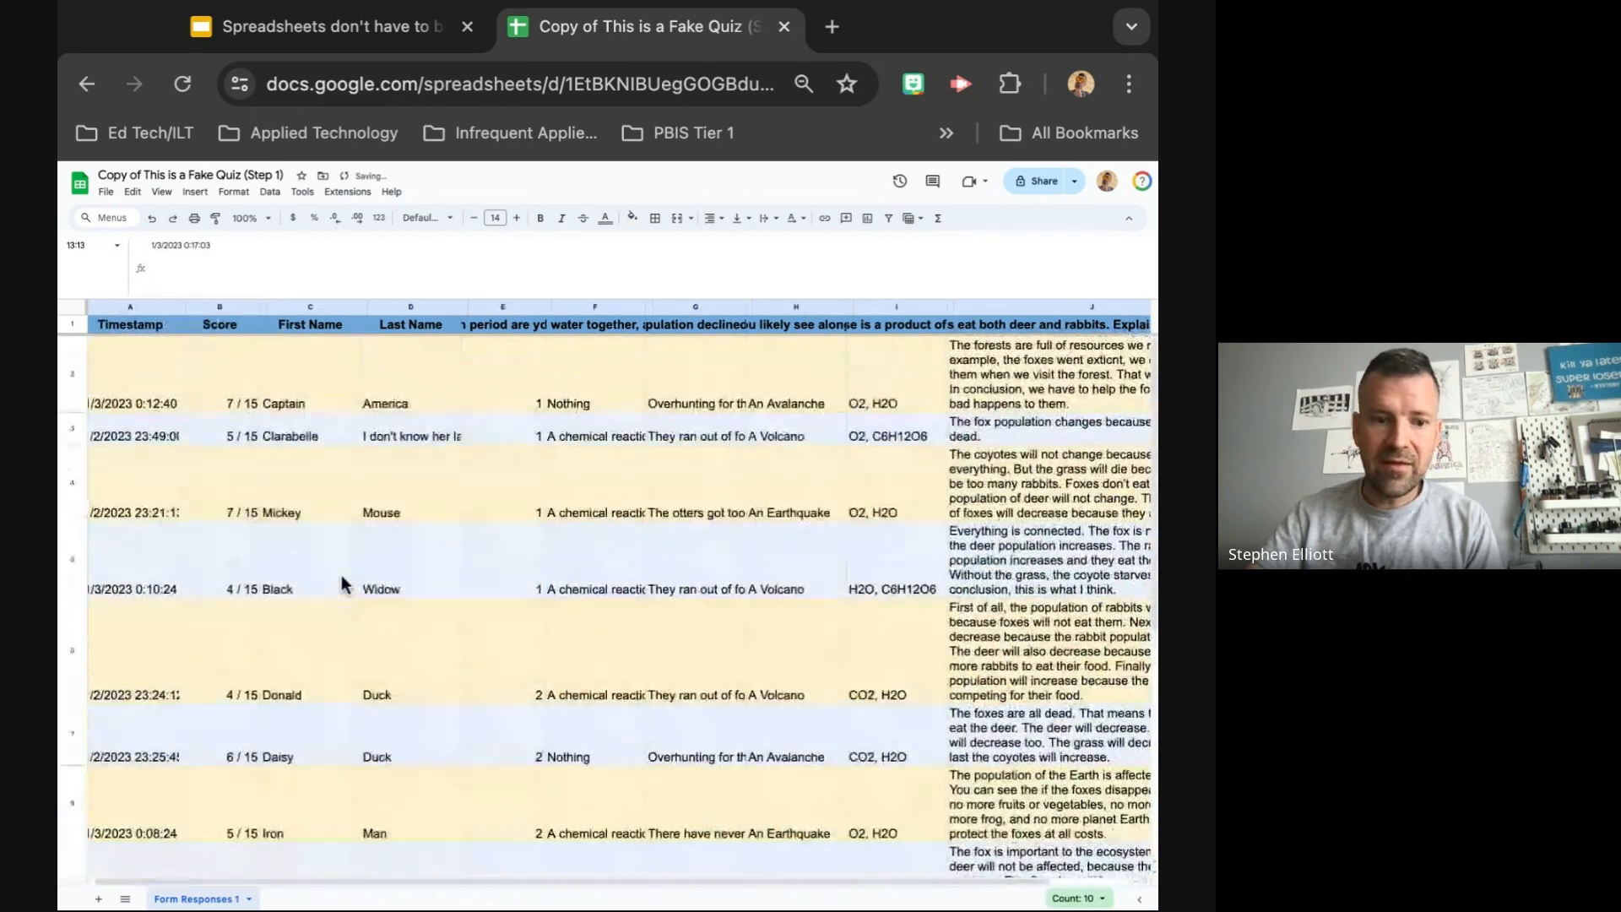
- Look through the quiz responses down to the last visible row, widening the browser window to show more columns
scroll(591, 590, up, 5)
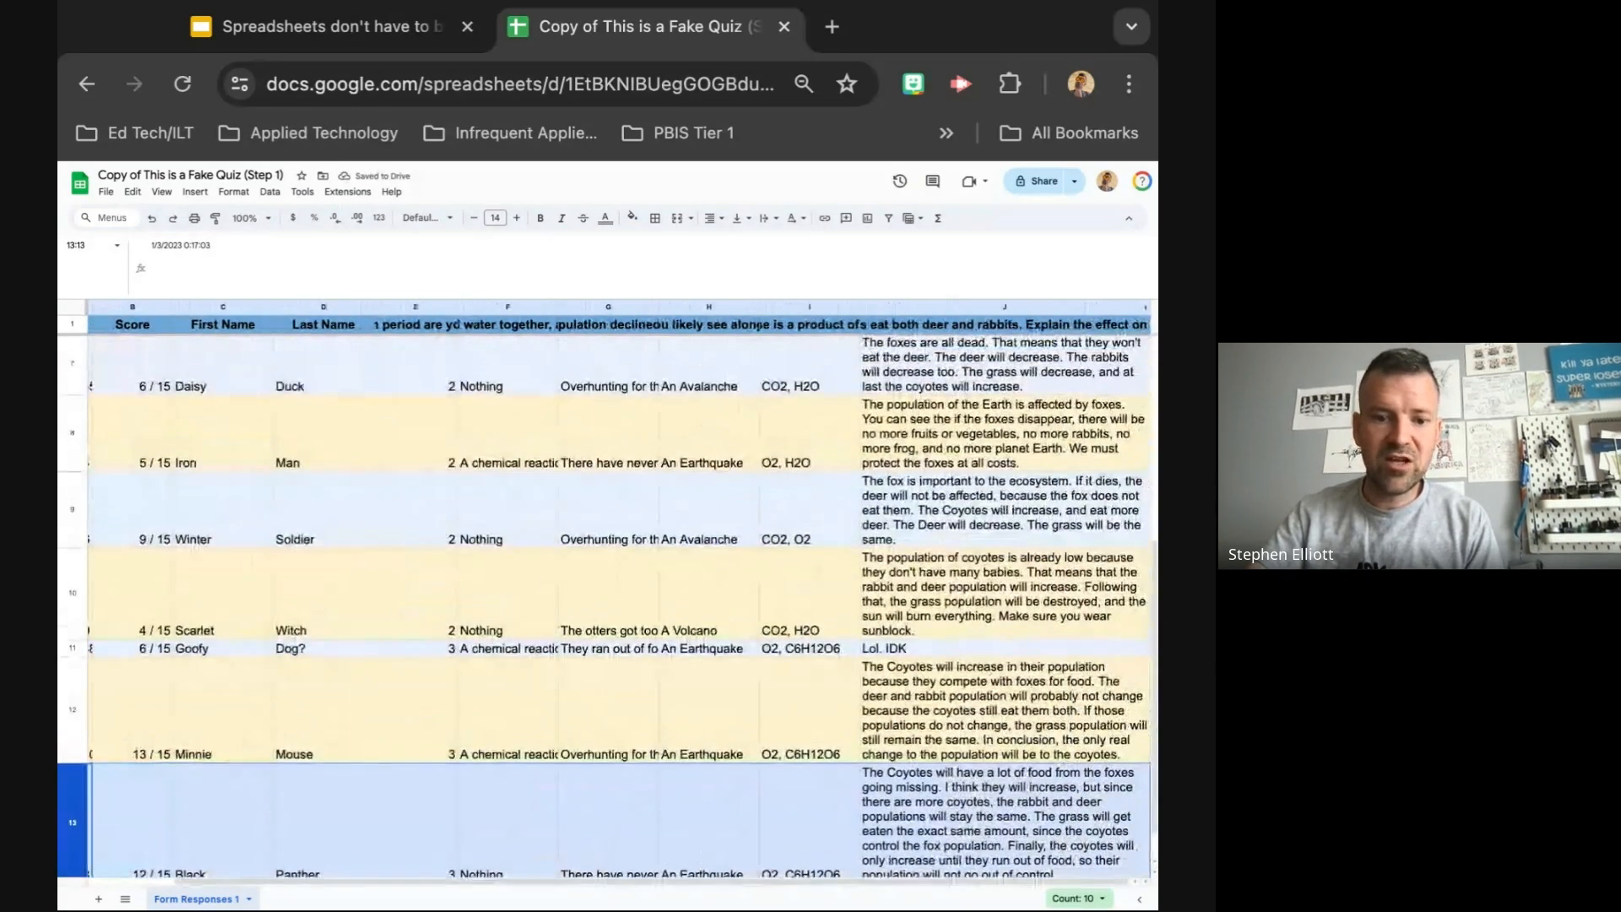
scroll(591, 591, up, 3)
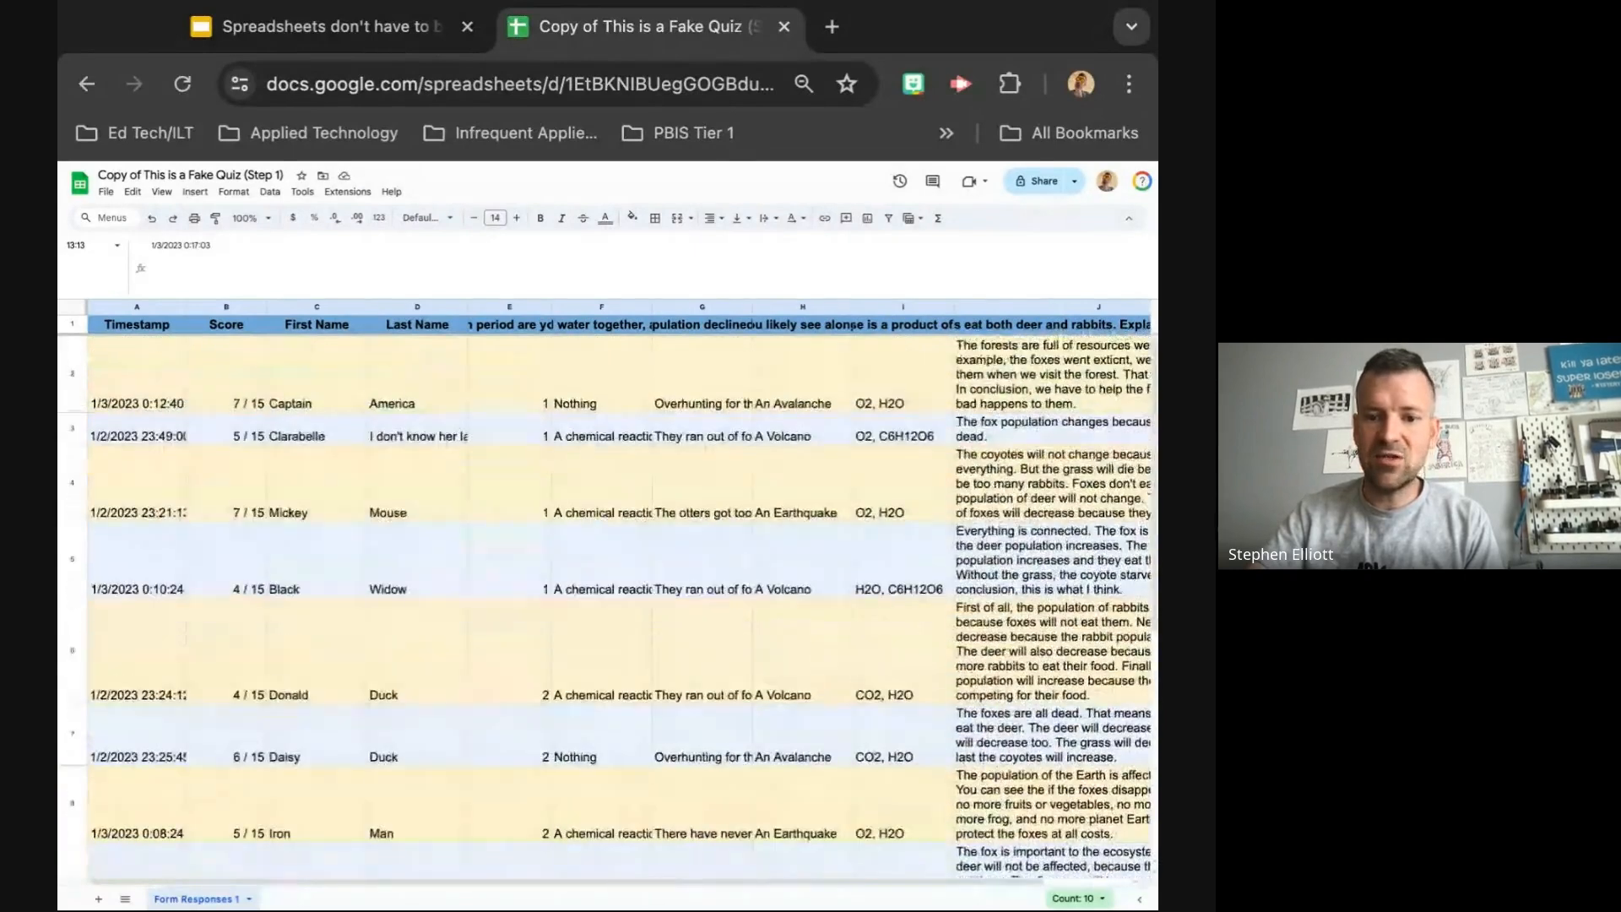
scroll(591, 591, down, 5)
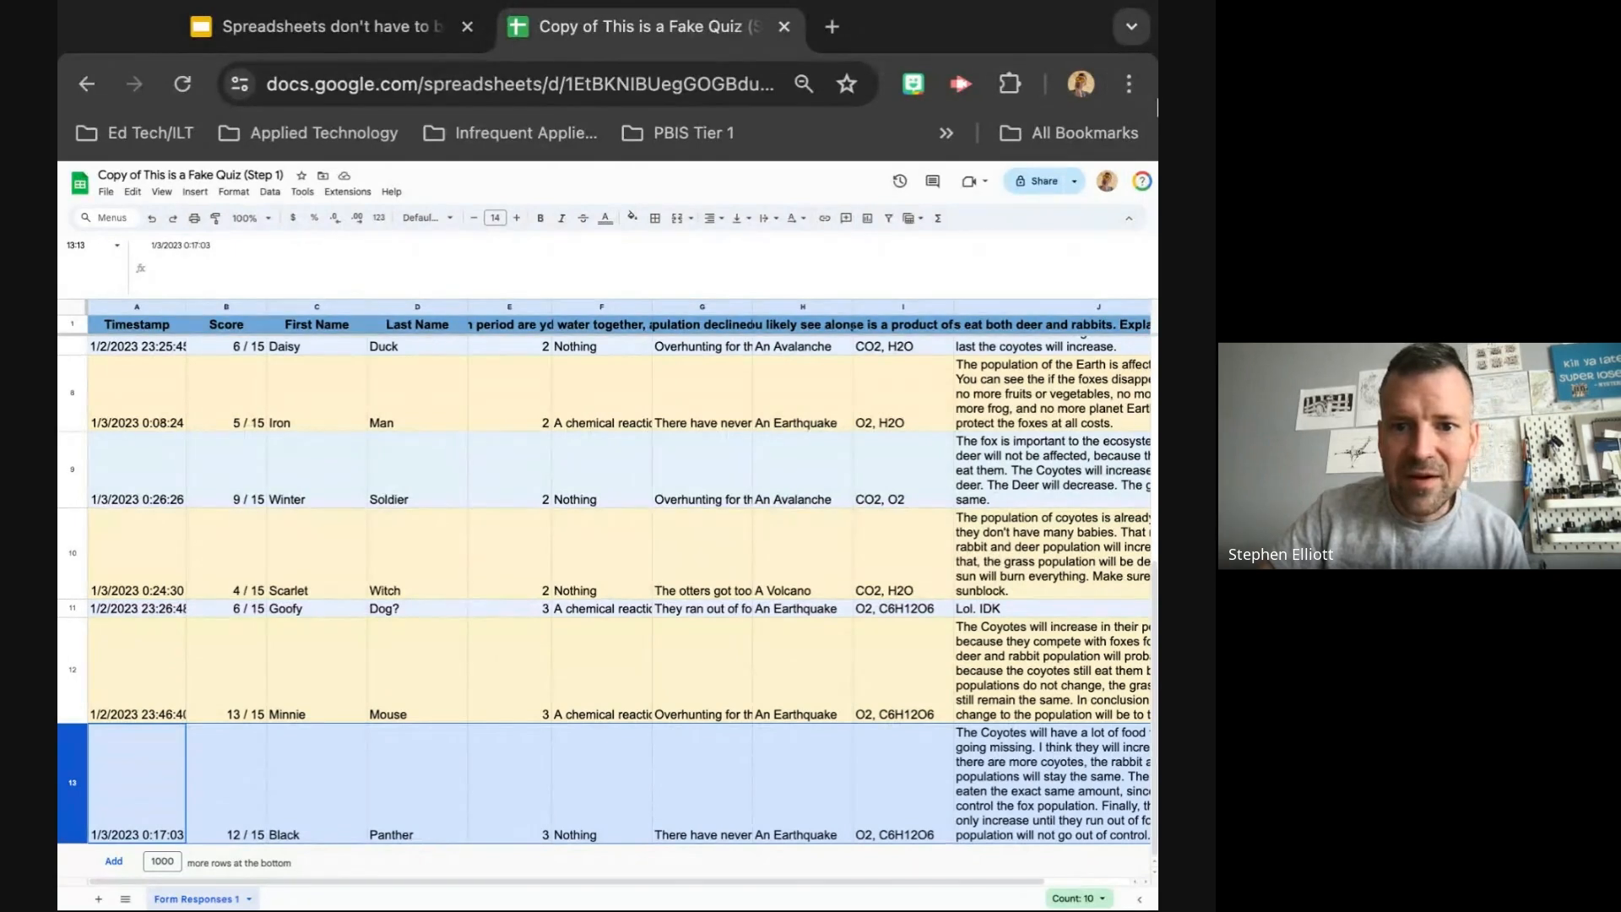
drag(1158, 108, 1214, 220)
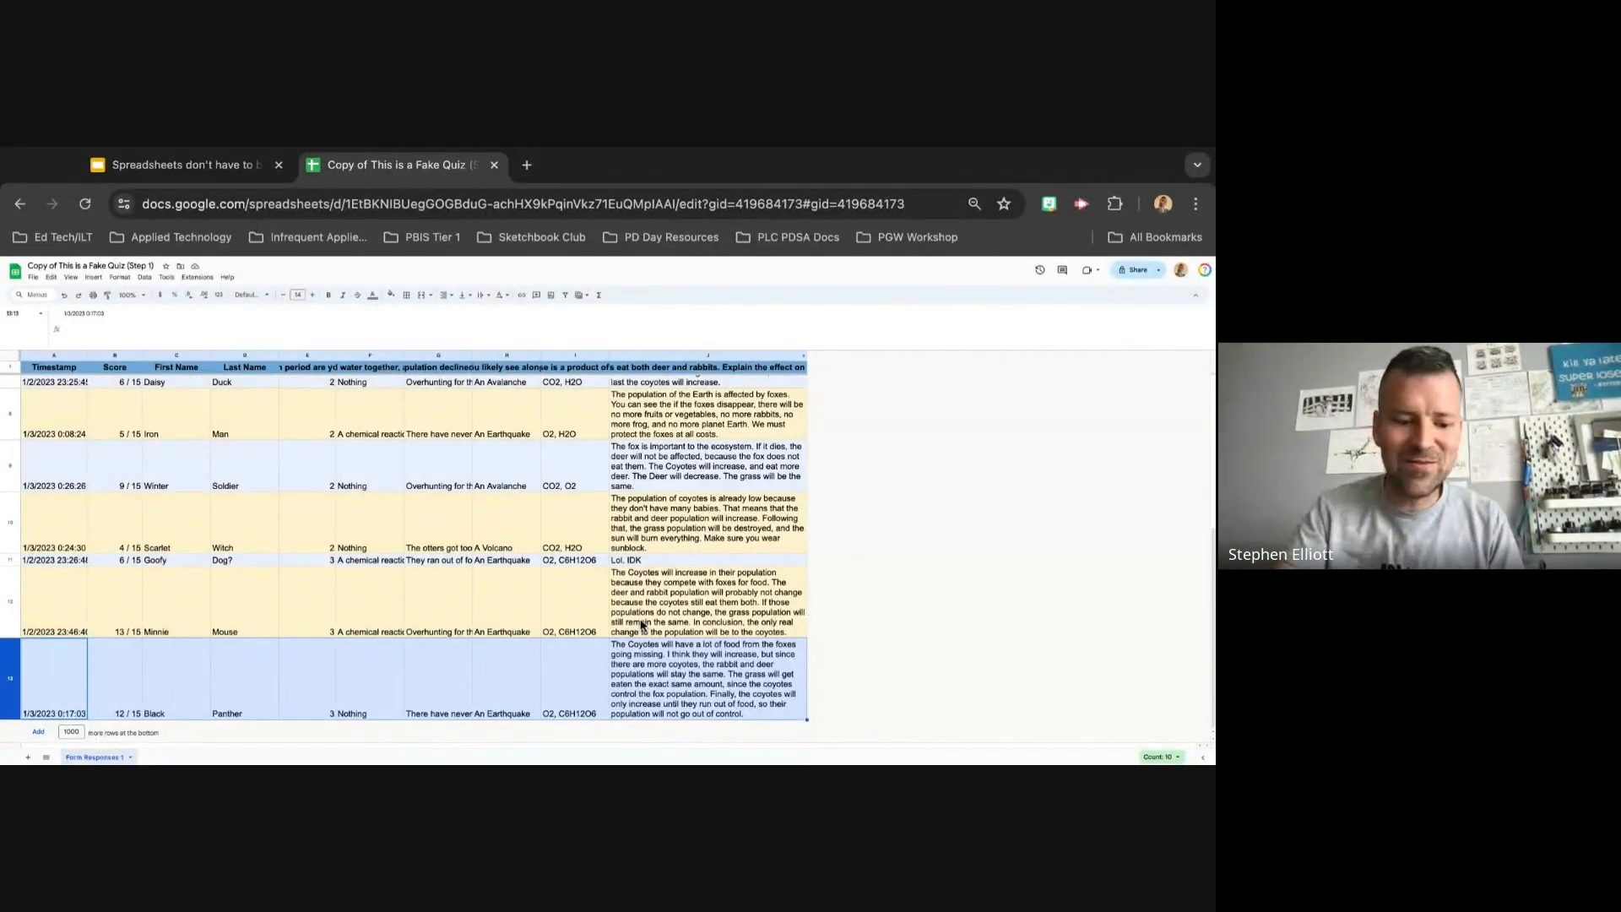
key(super+minus)
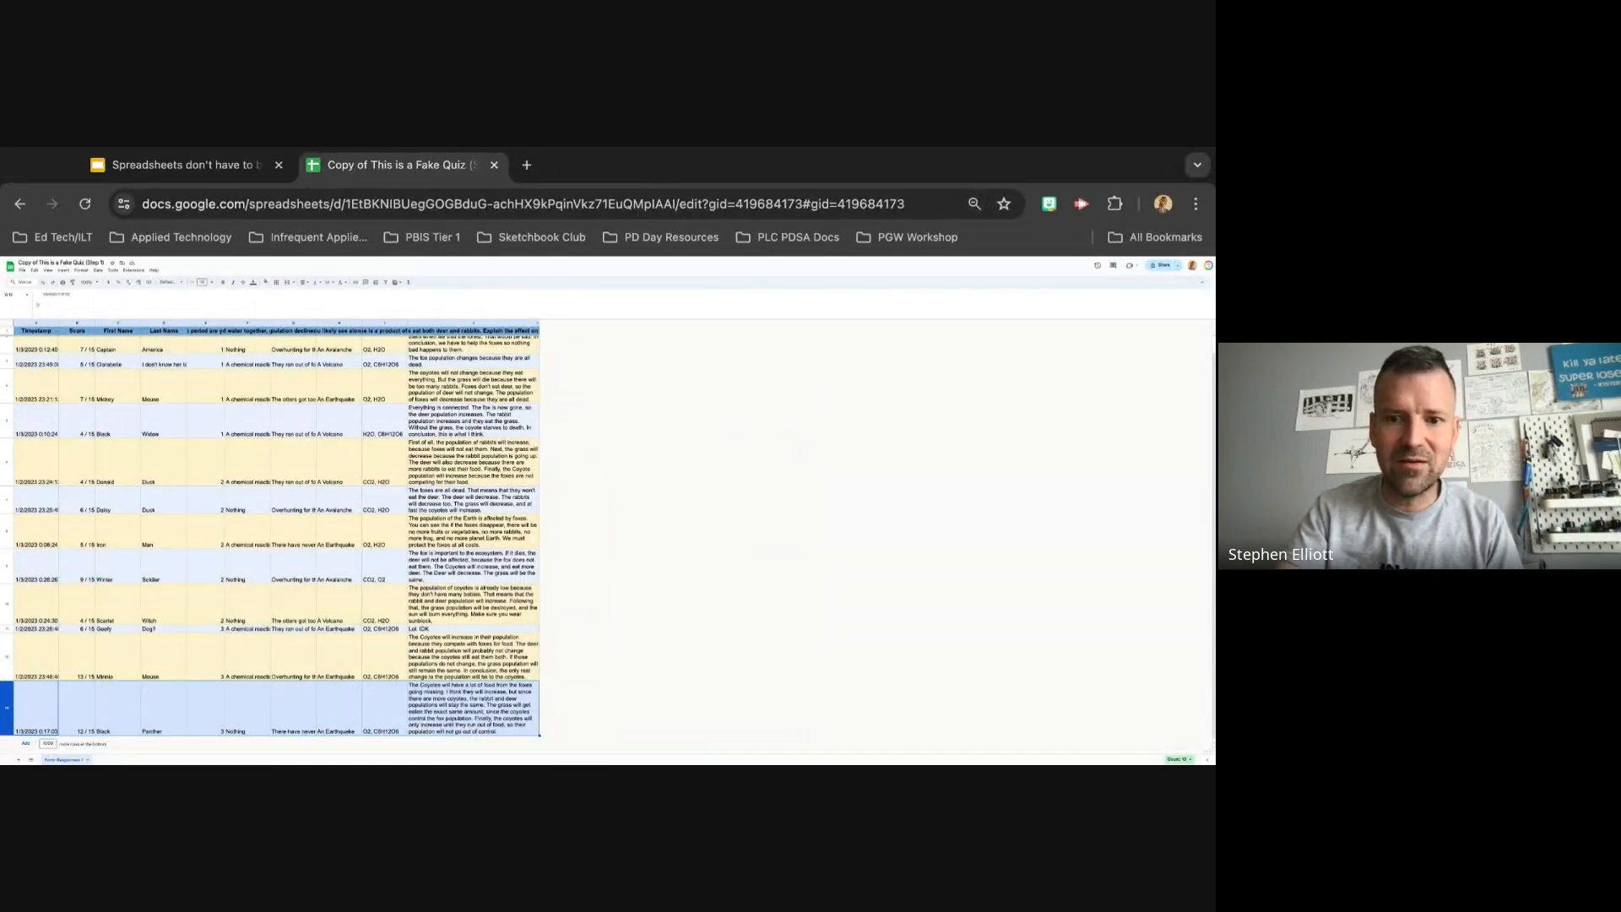
key(super+0)
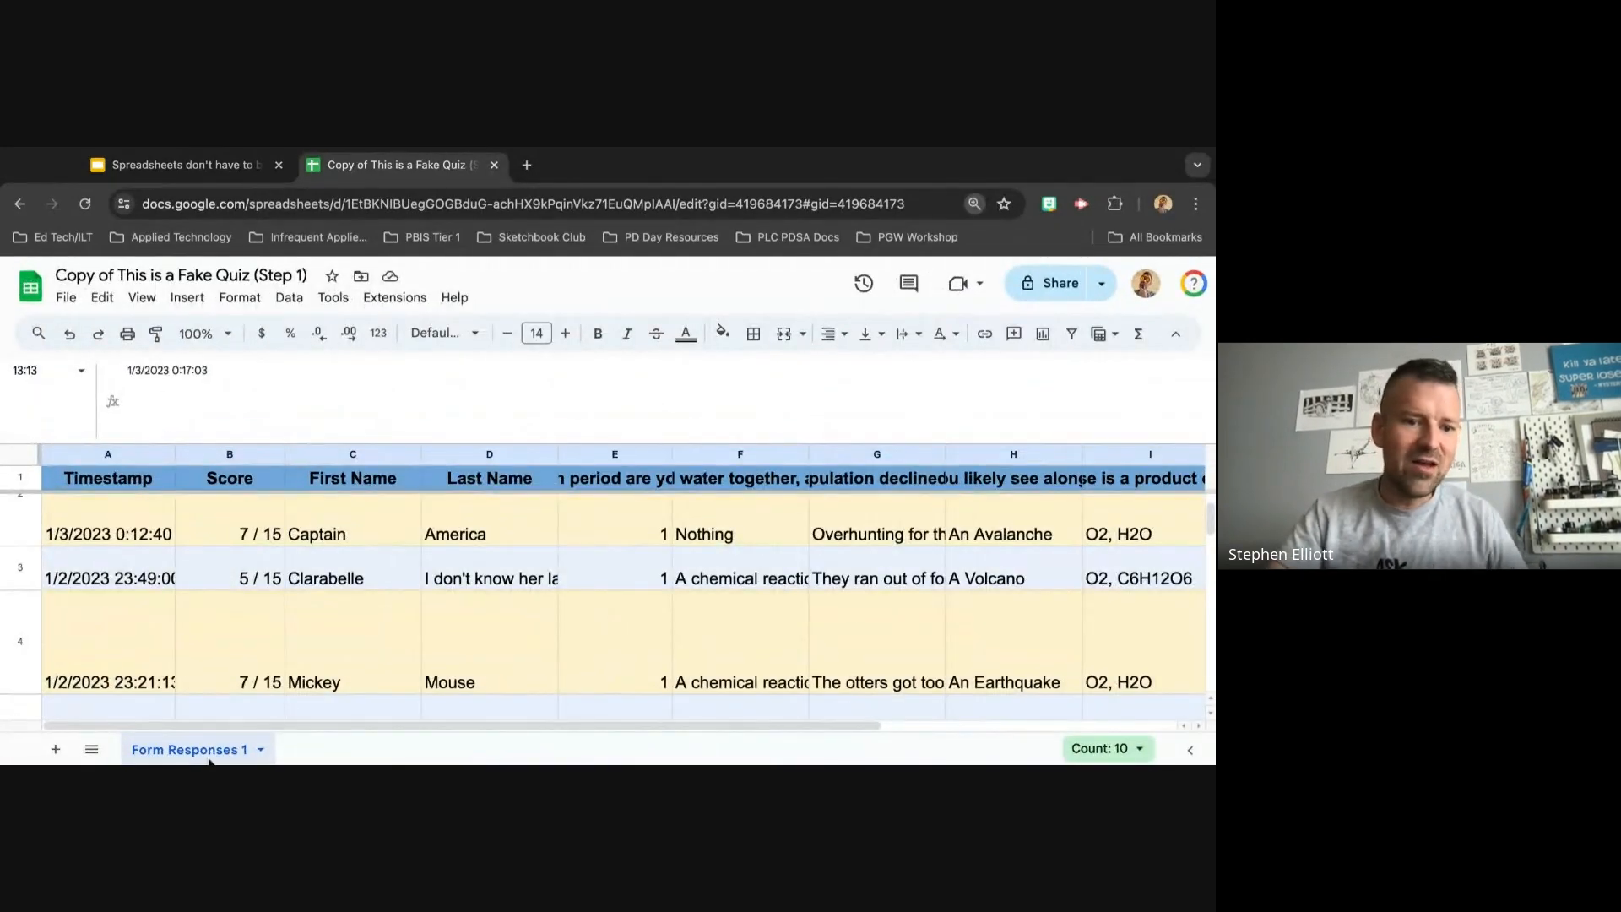
- Unhide the hidden rows below row 13 and look over the empty rows
scroll(236, 597, down, 5)
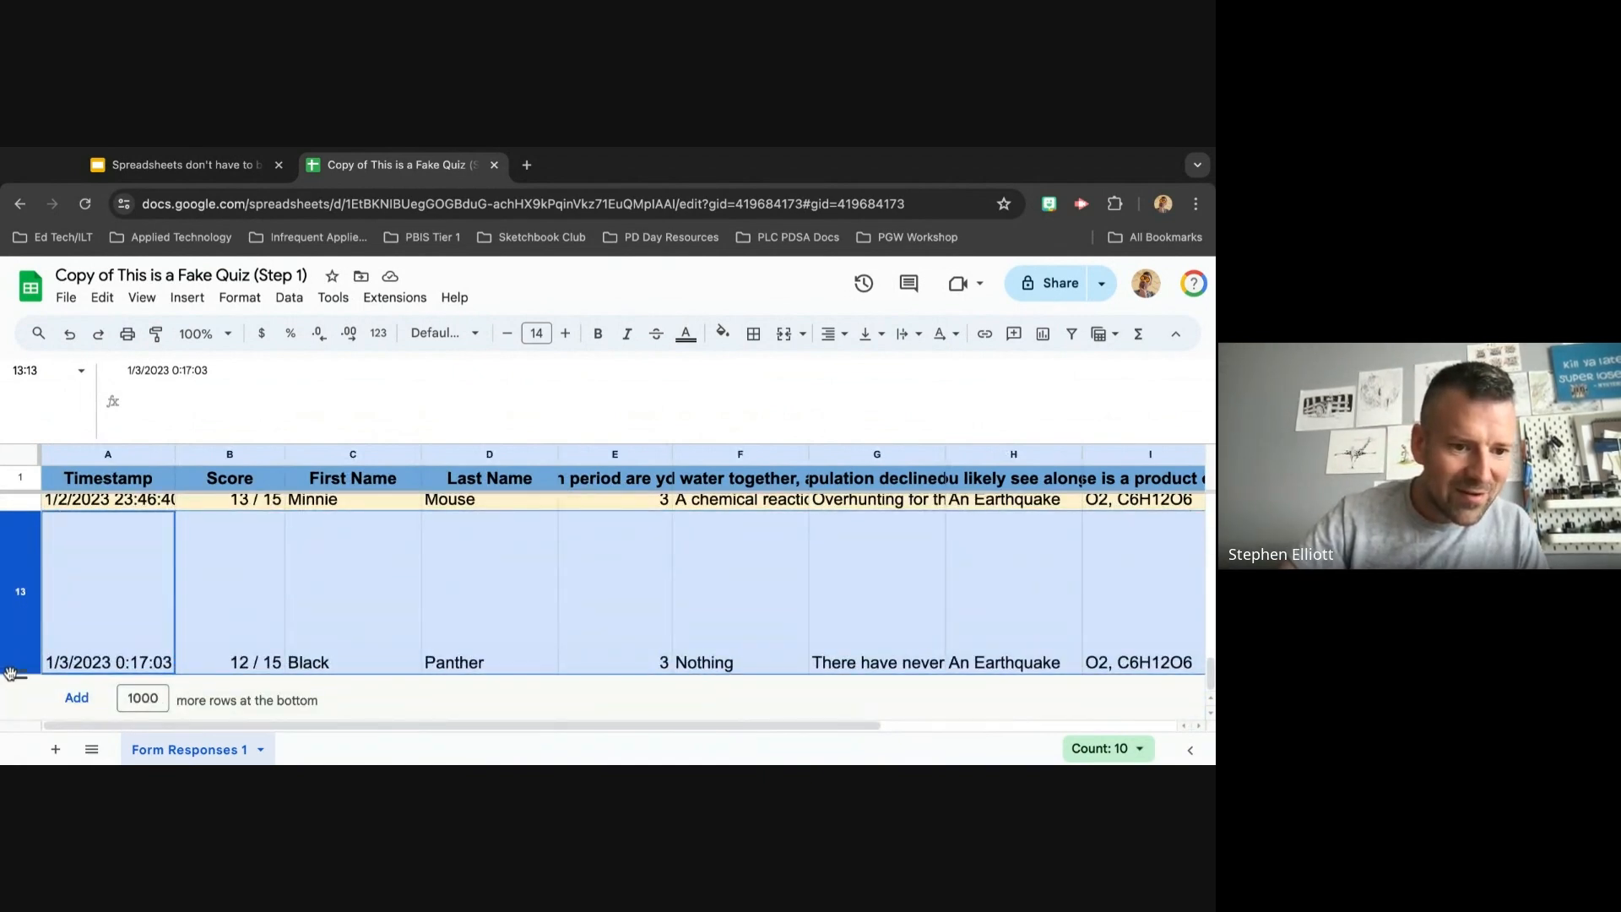
right_click(16, 639)
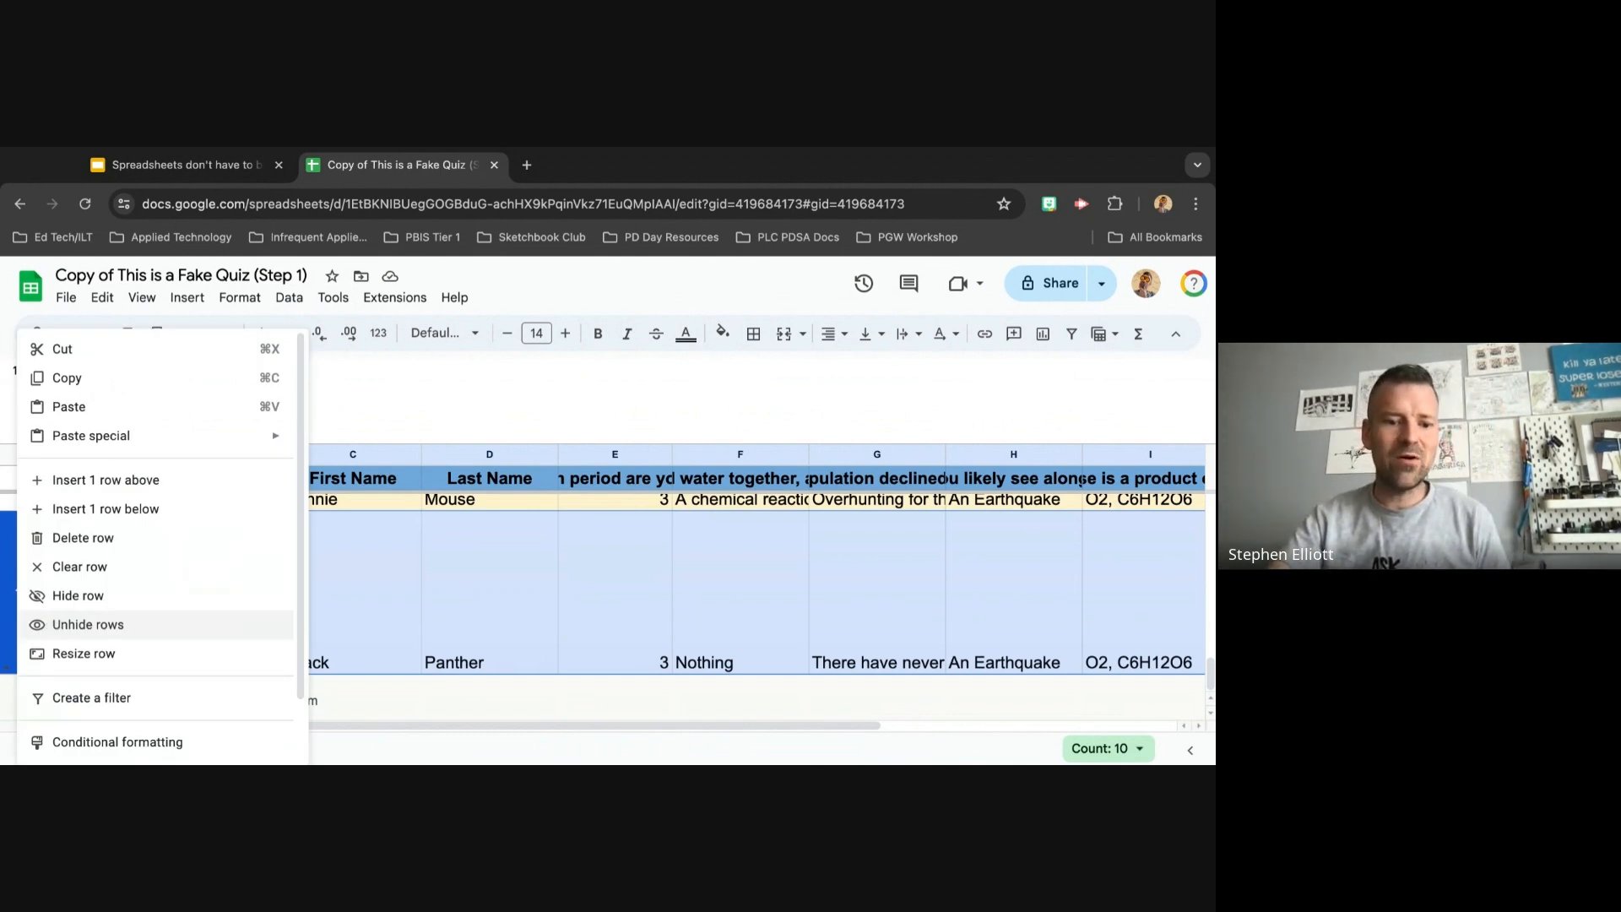
click(88, 624)
scroll(175, 654, down, 5)
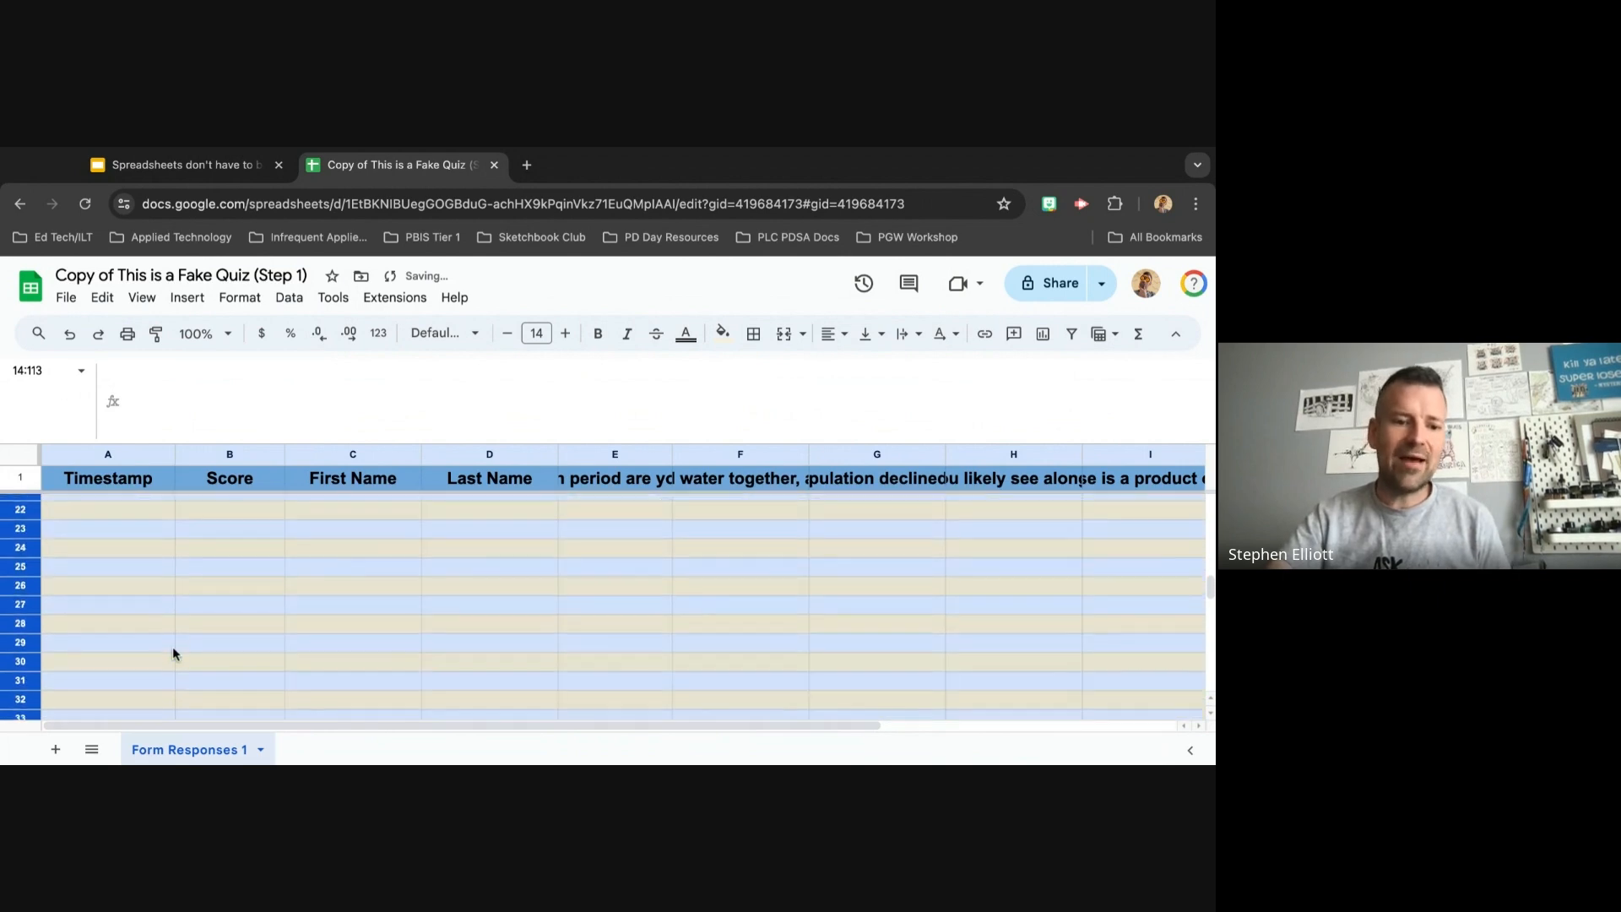
scroll(173, 654, up, 5)
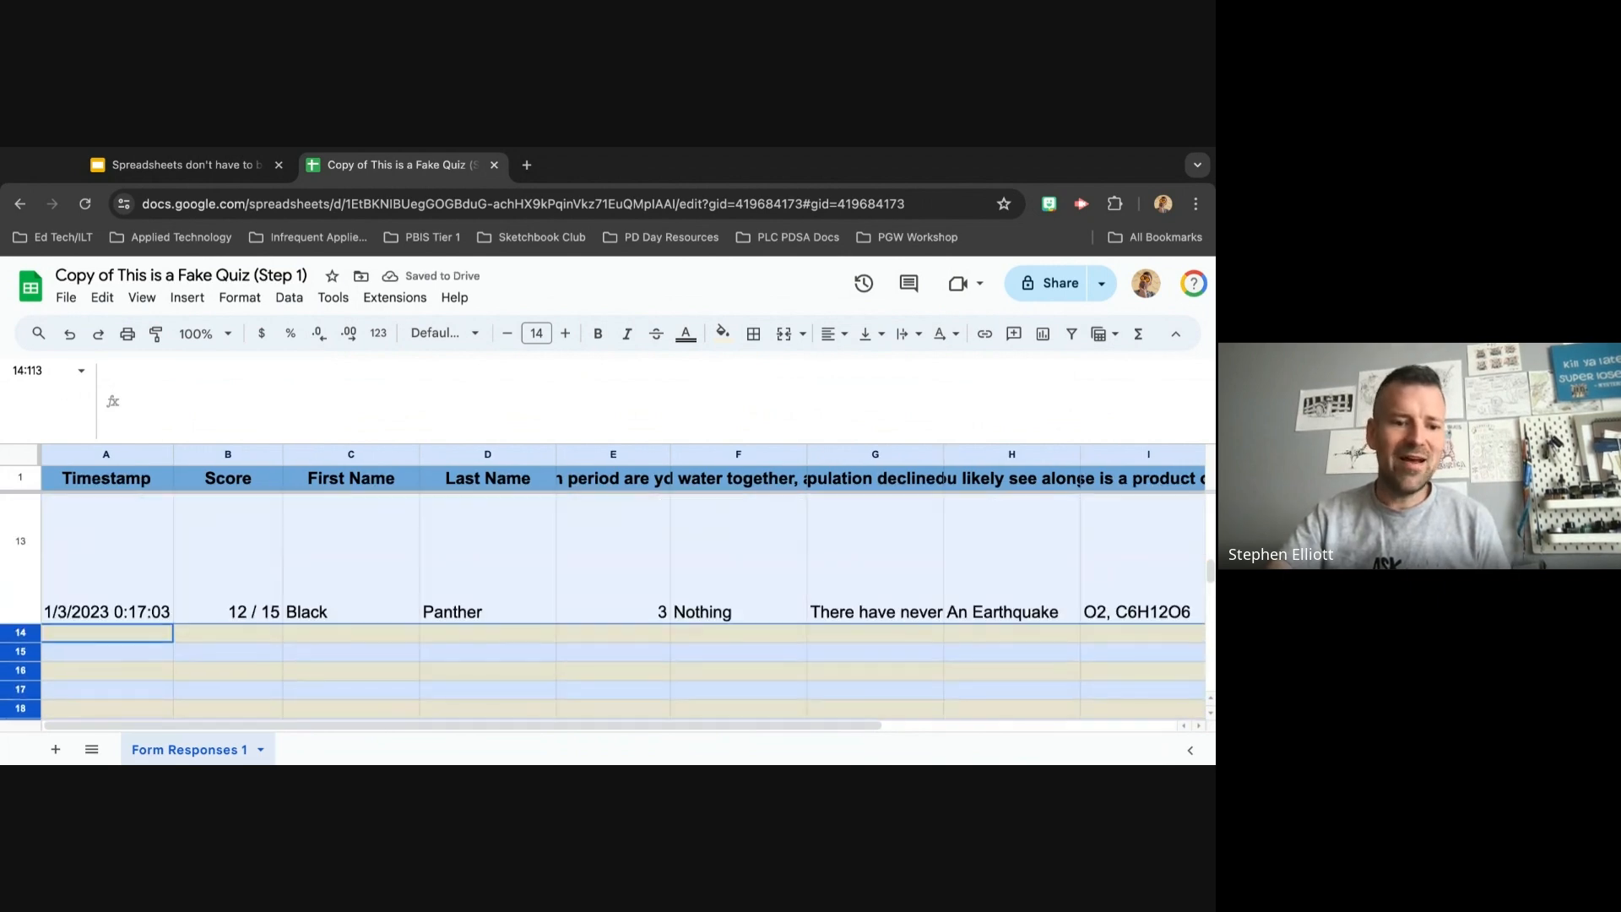
- Hide the empty rows 14 to 113 and return to the first responses
right_click(22, 652)
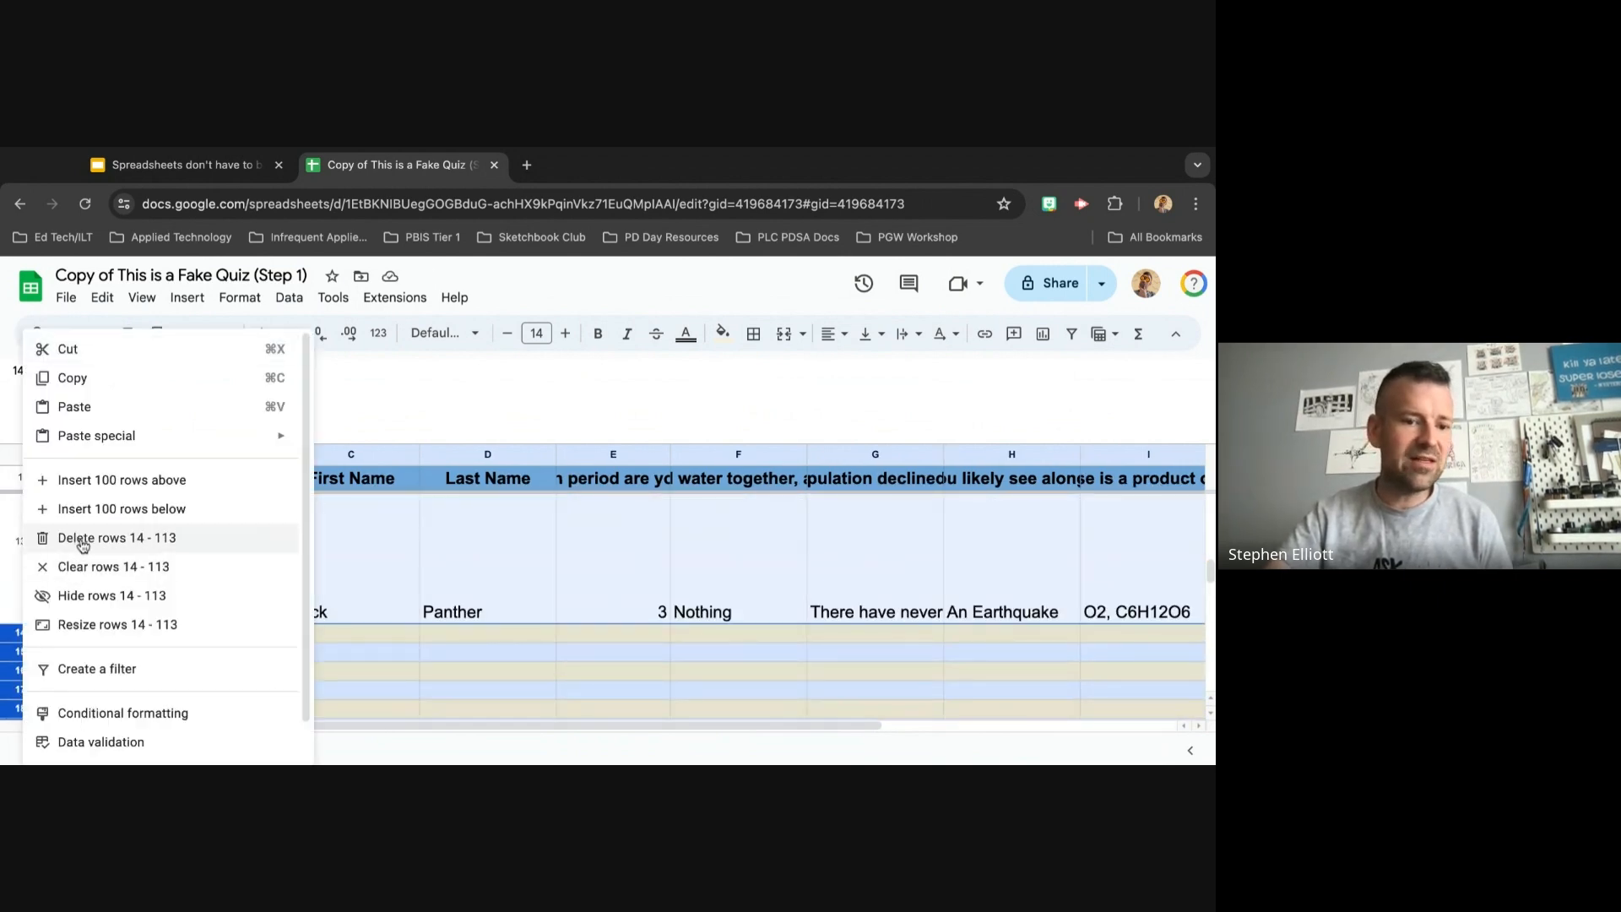
click(85, 596)
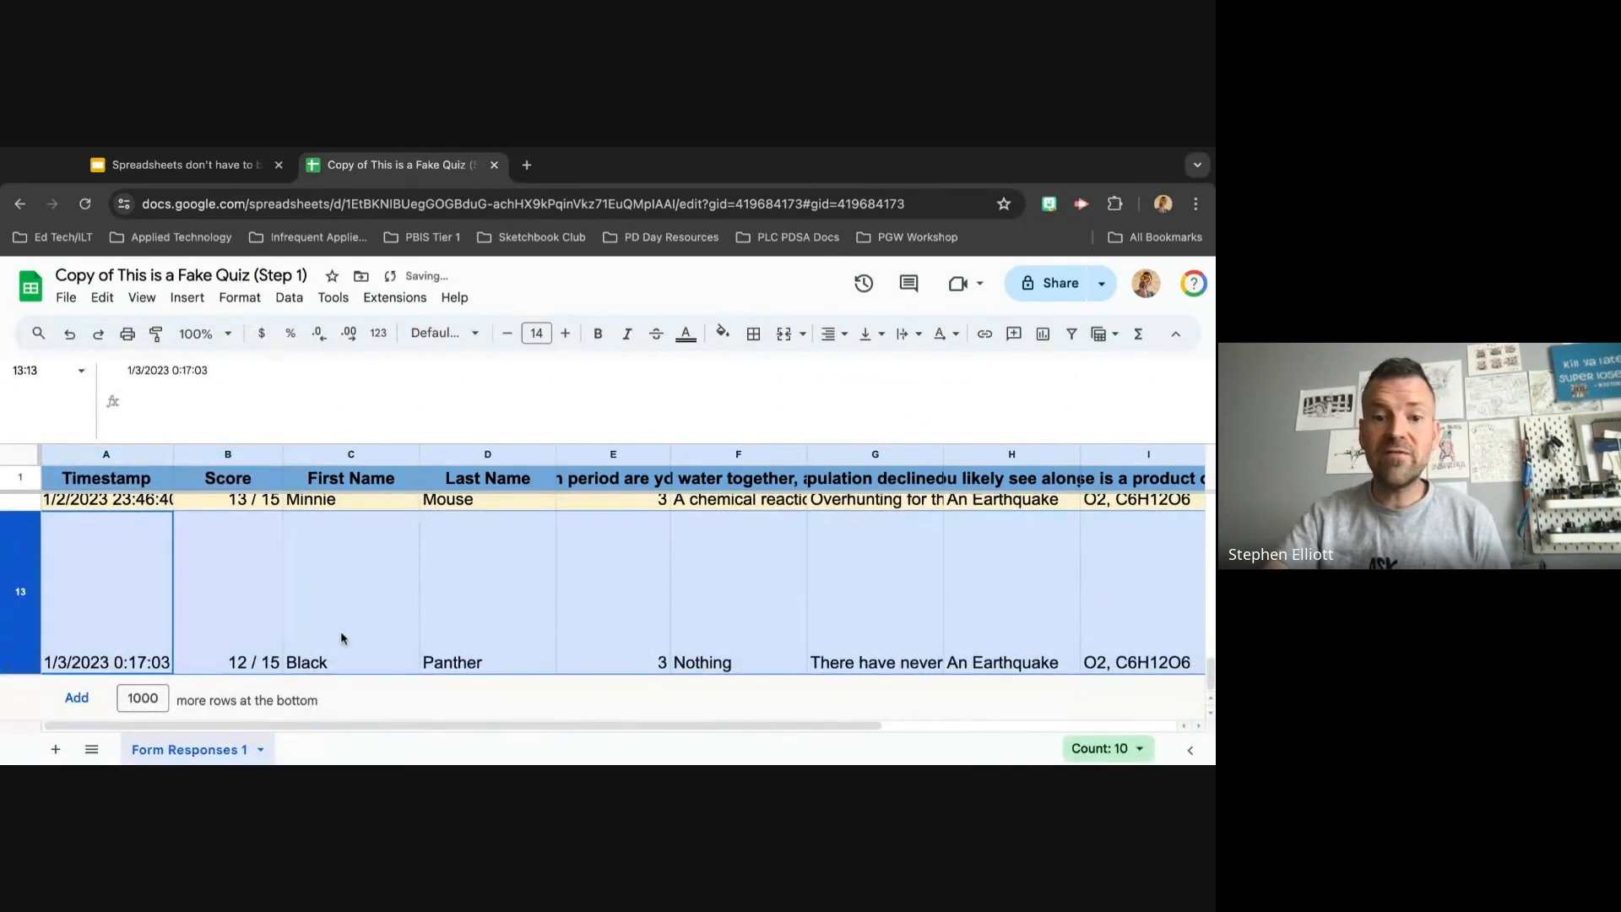
scroll(342, 639, up, 5)
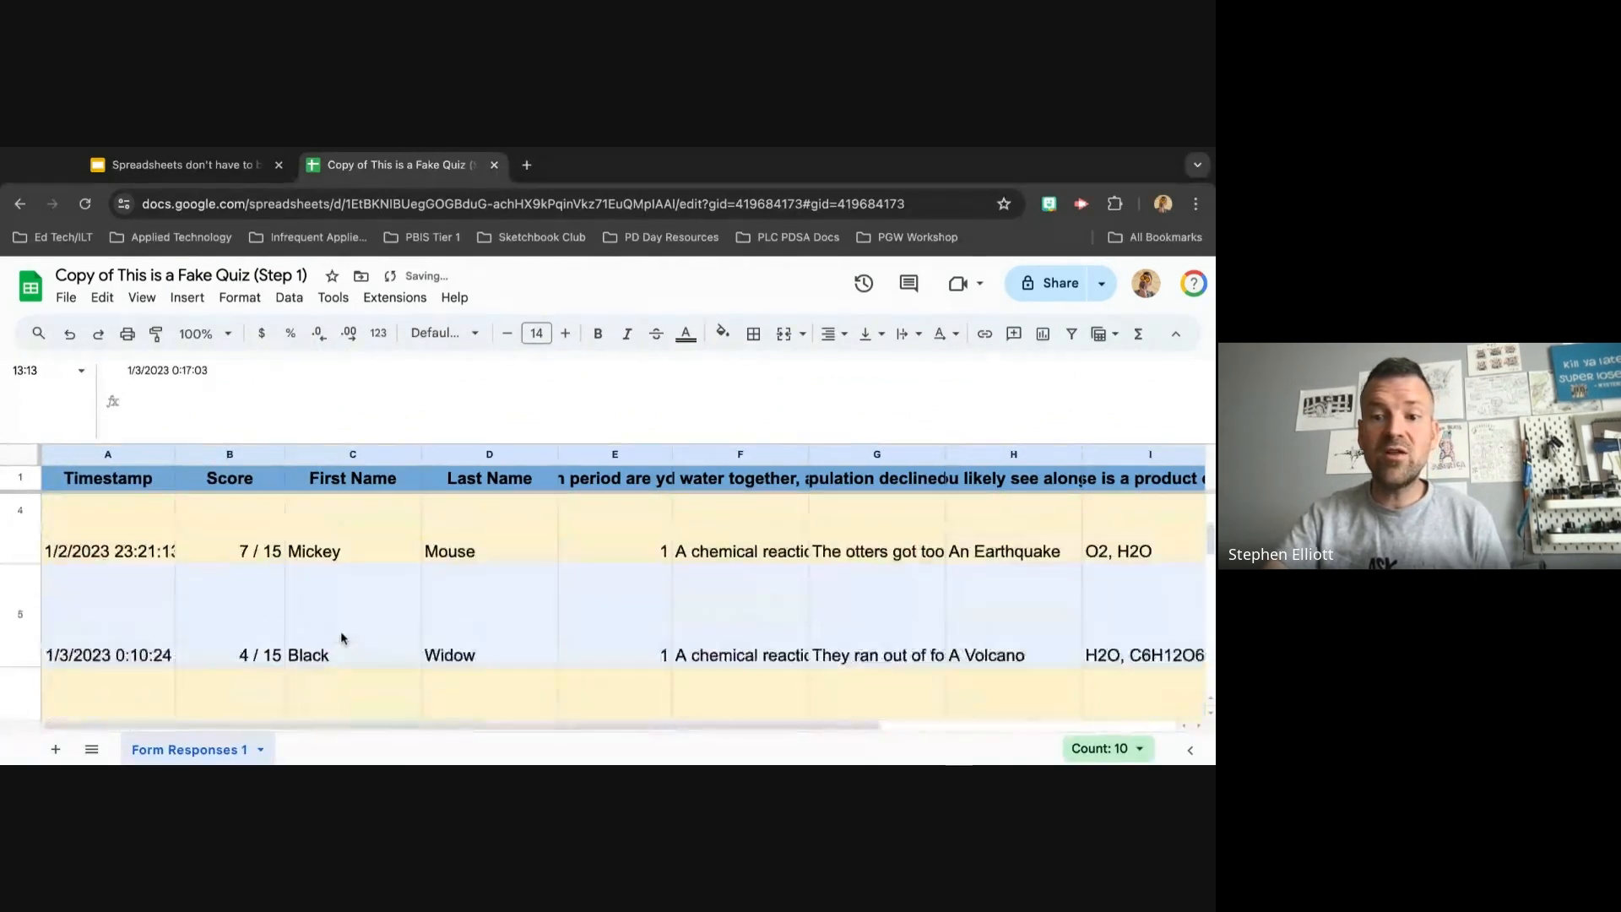
- Adjust the browser window's width and show the presentation's "Step 2: Filter it!" slide
click(598, 153)
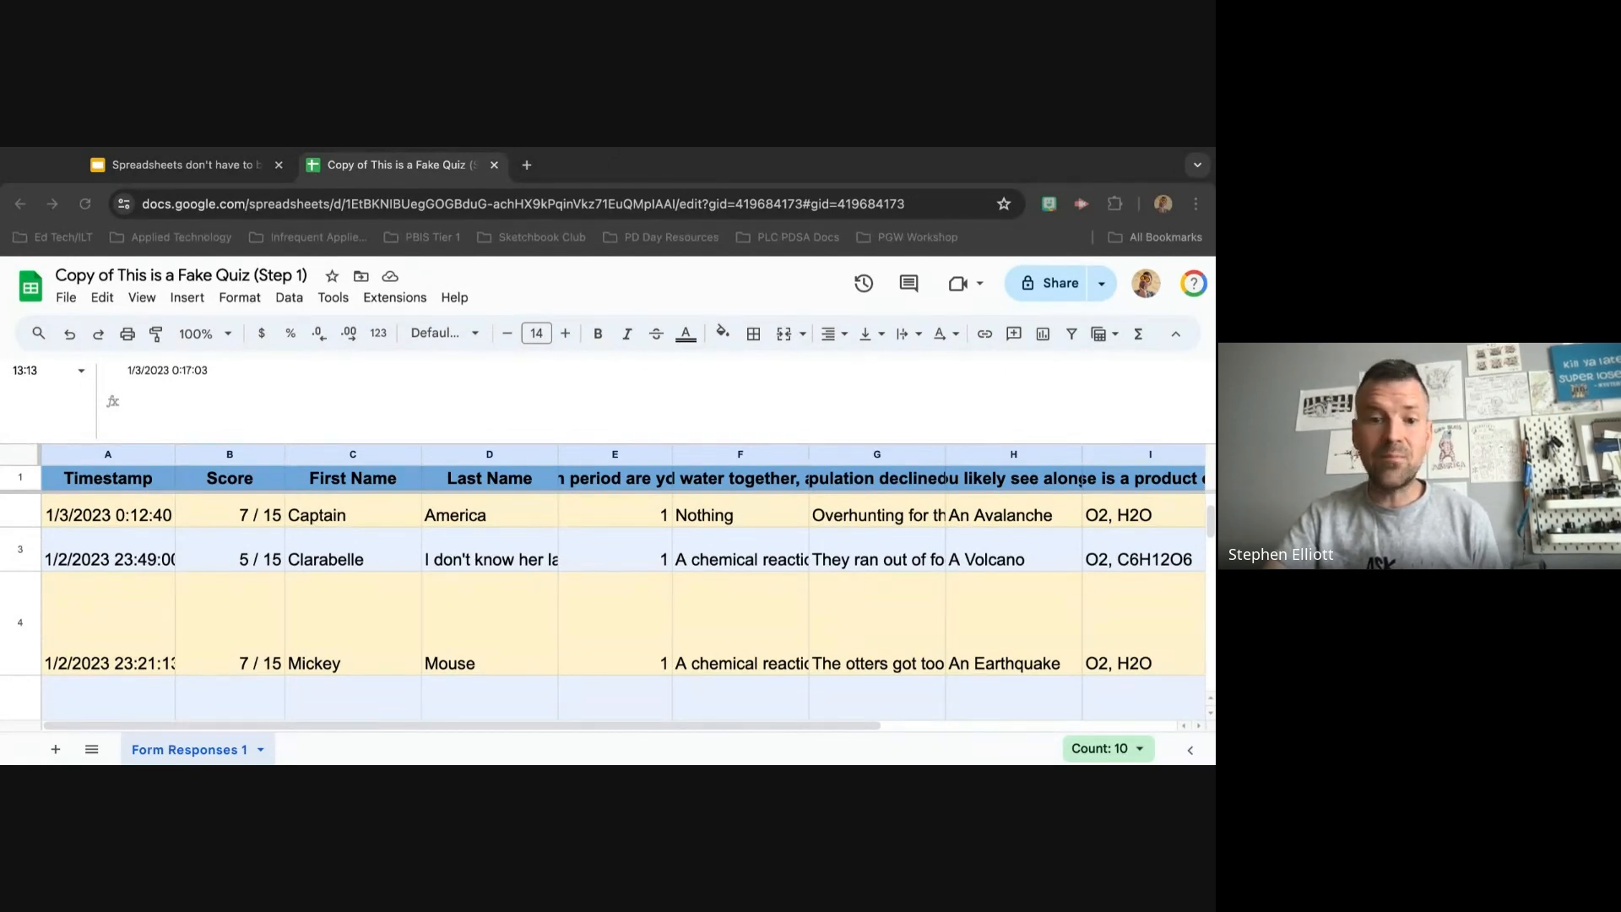
click(644, 153)
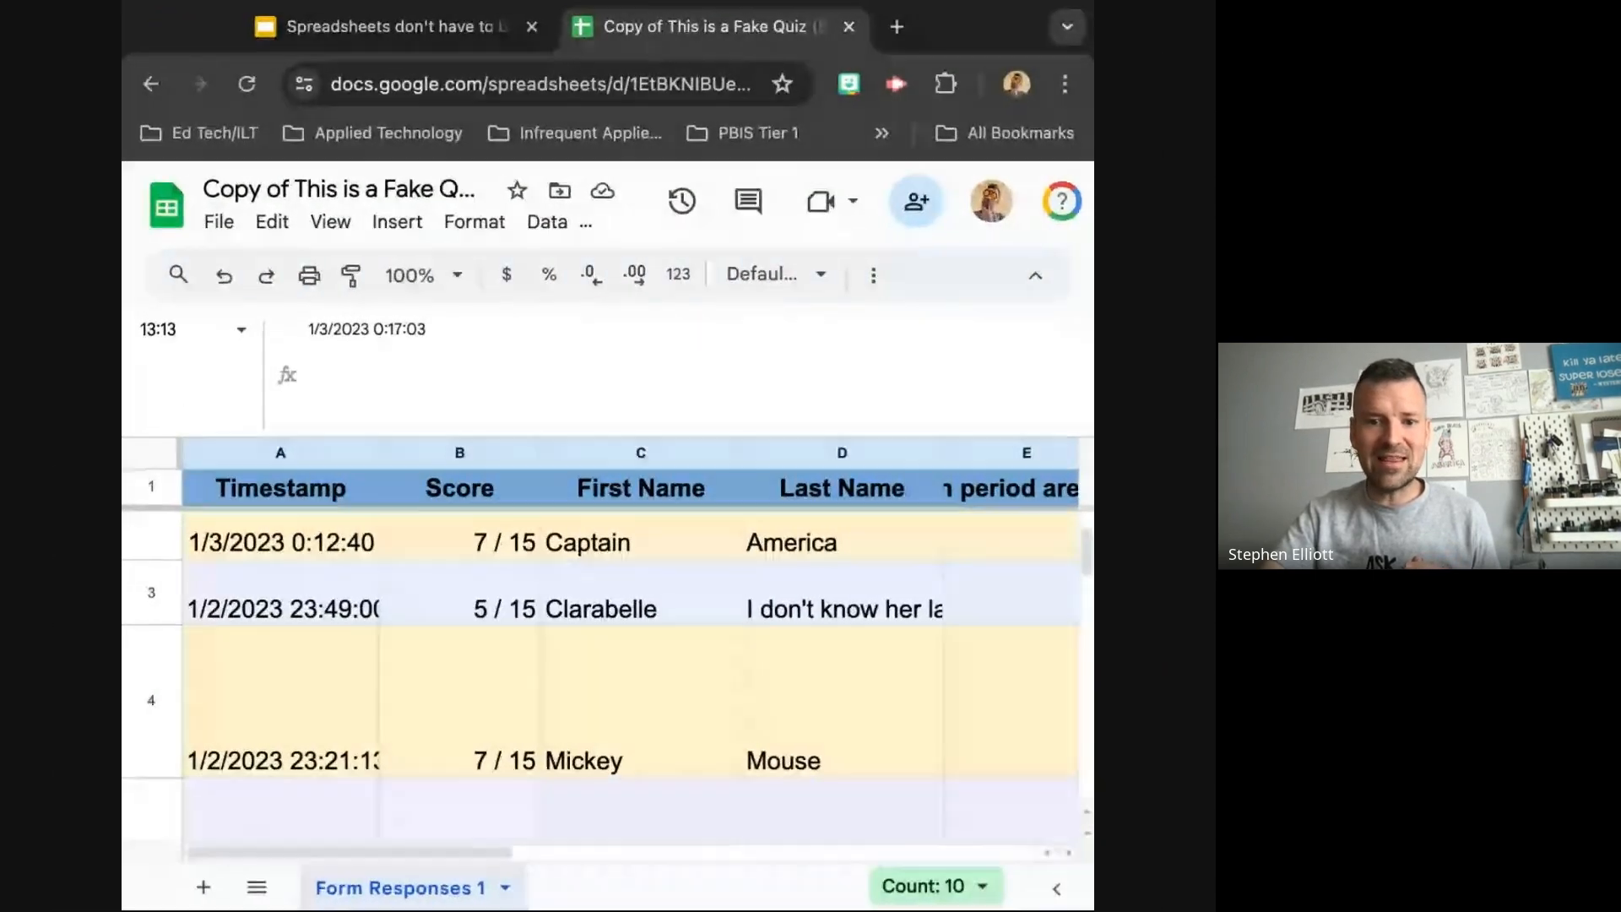
drag(1094, 456, 1128, 456)
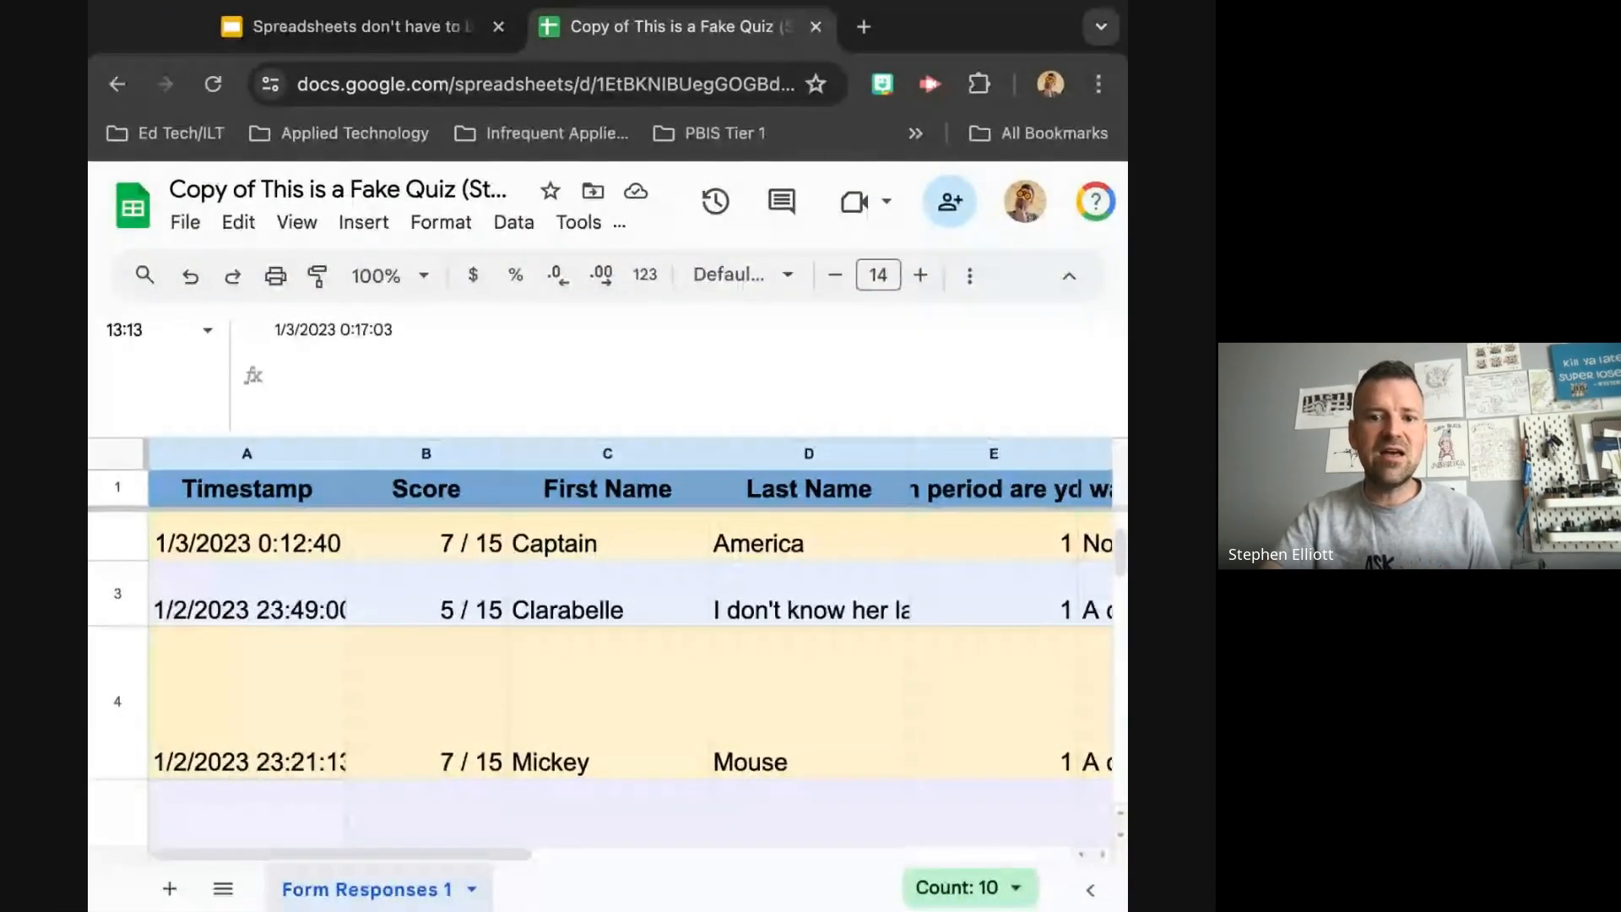
click(417, 28)
key(Right)
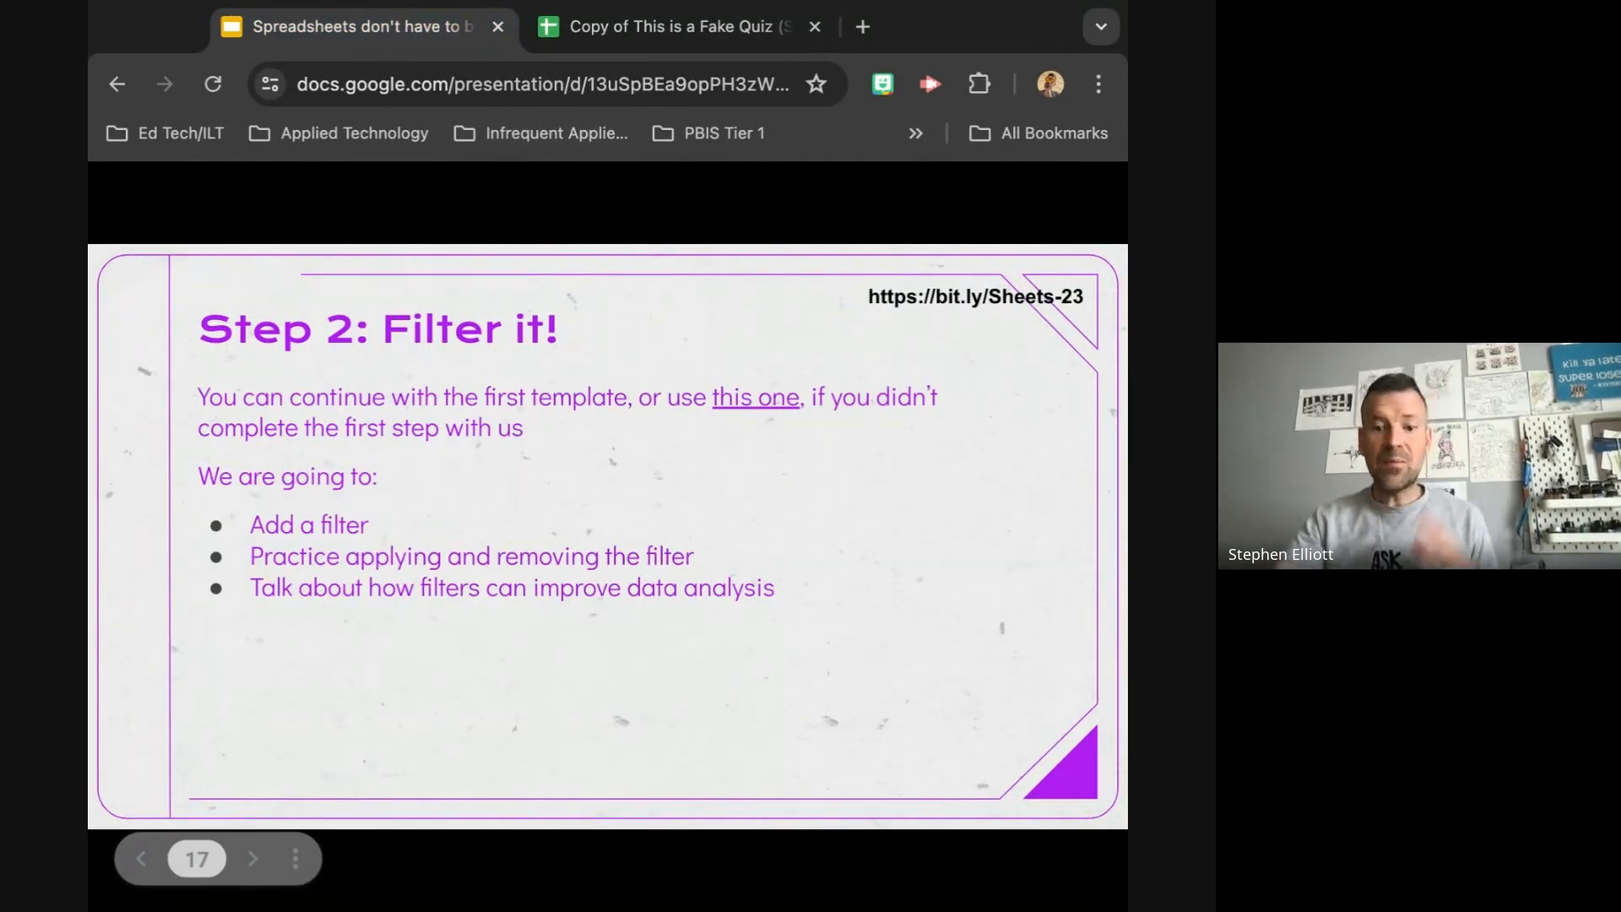
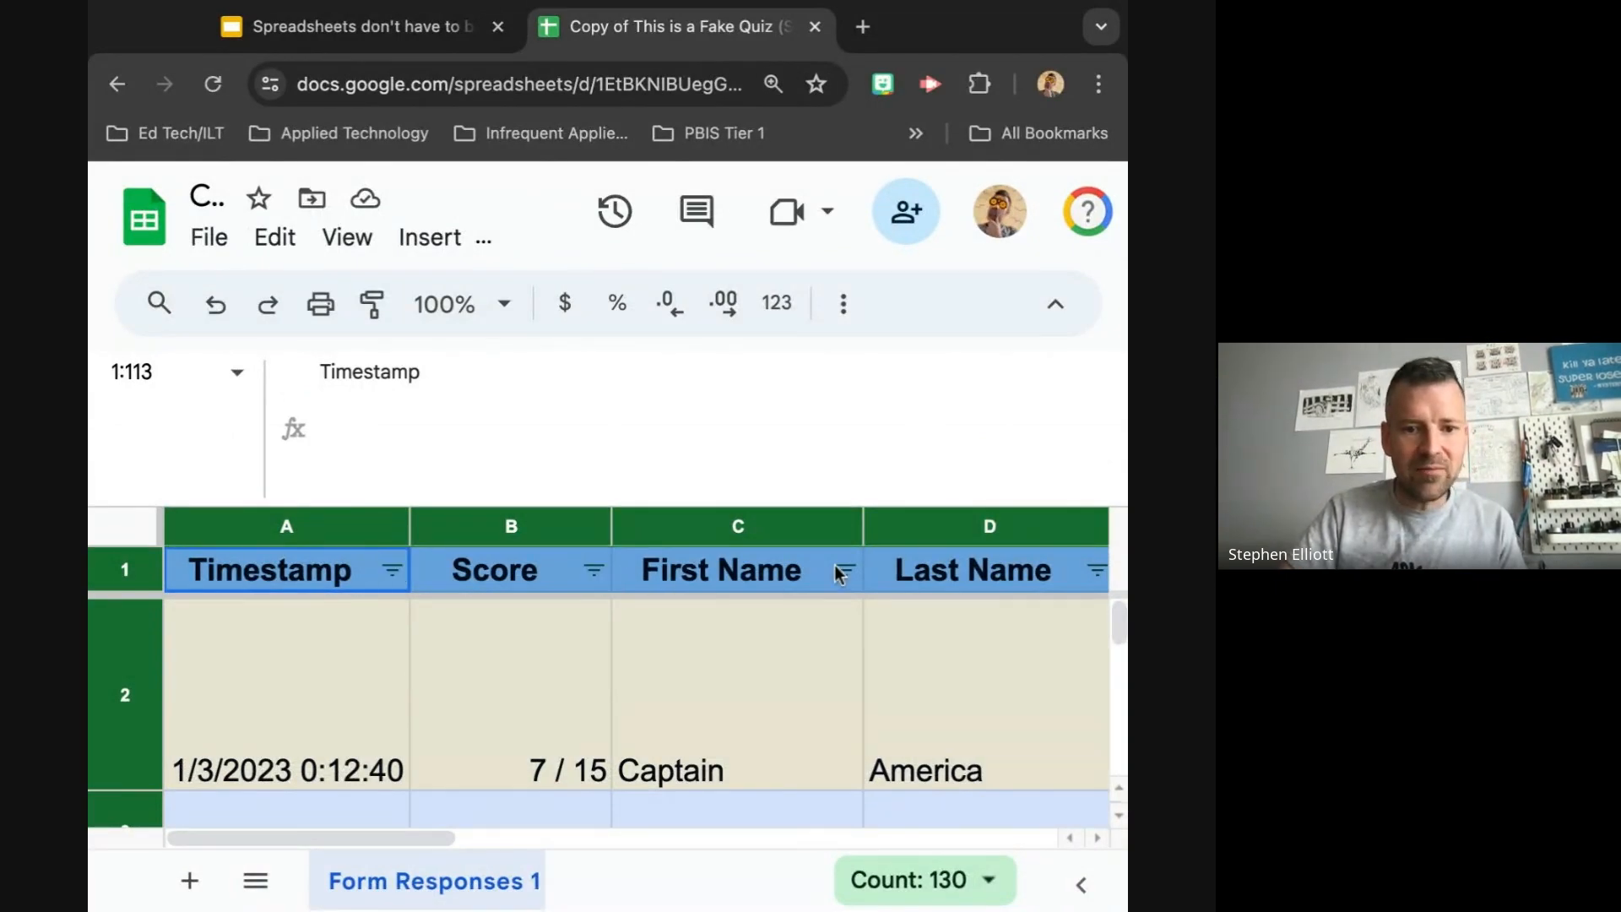
- Review the filter icons across the header row and compare them with the presentation's "How to add data filters" slide
scroll(879, 599, right, 5)
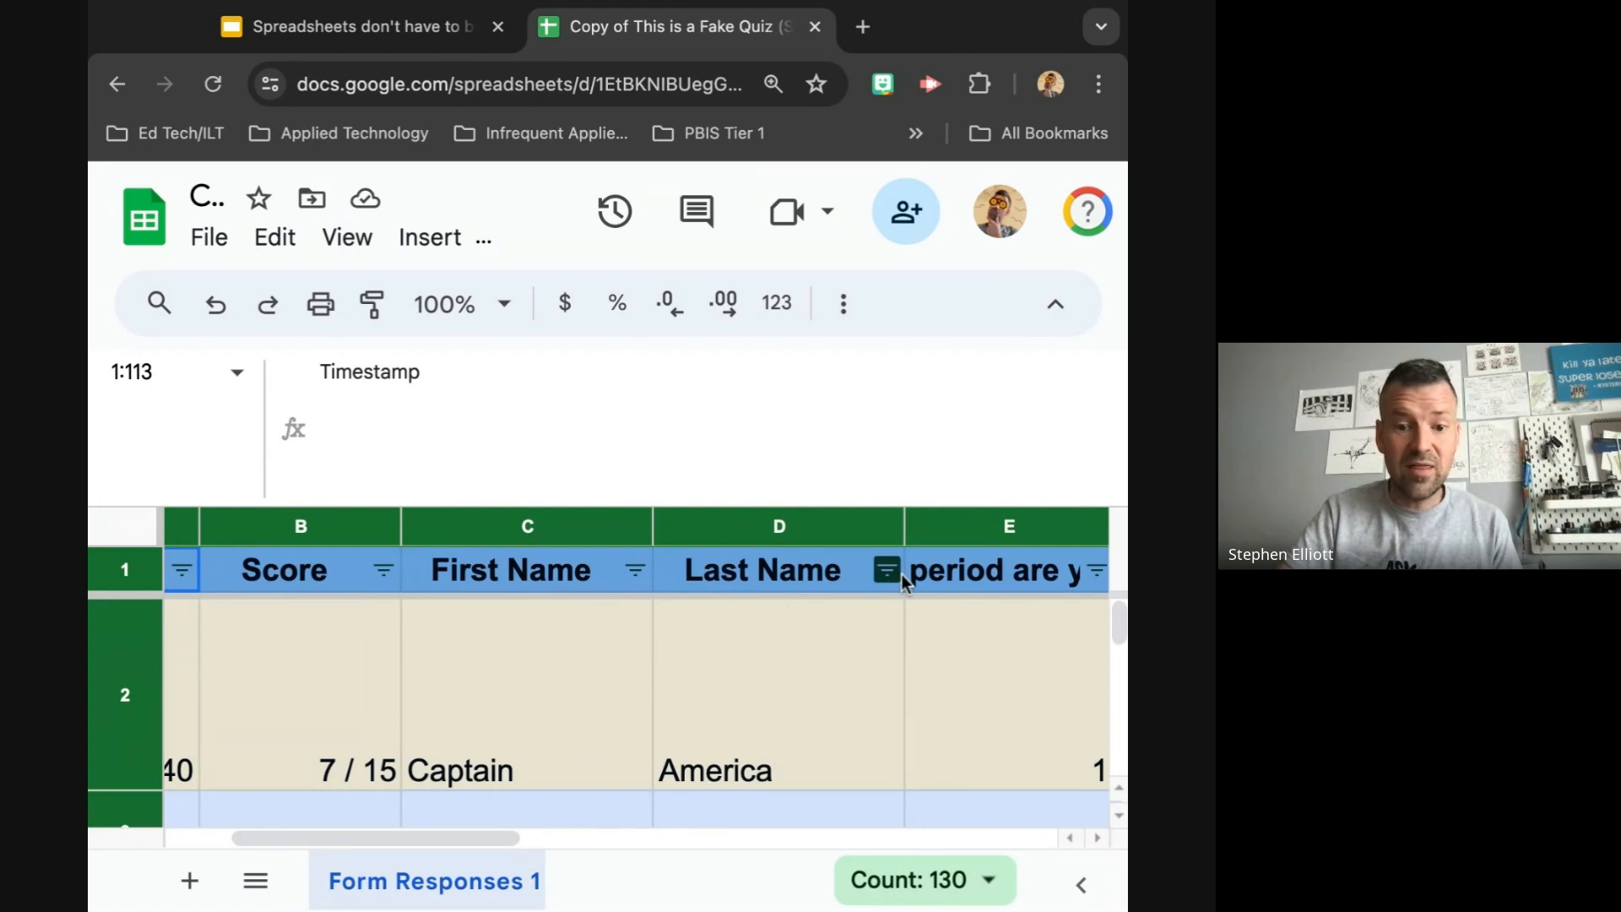
scroll(885, 576, right, 4)
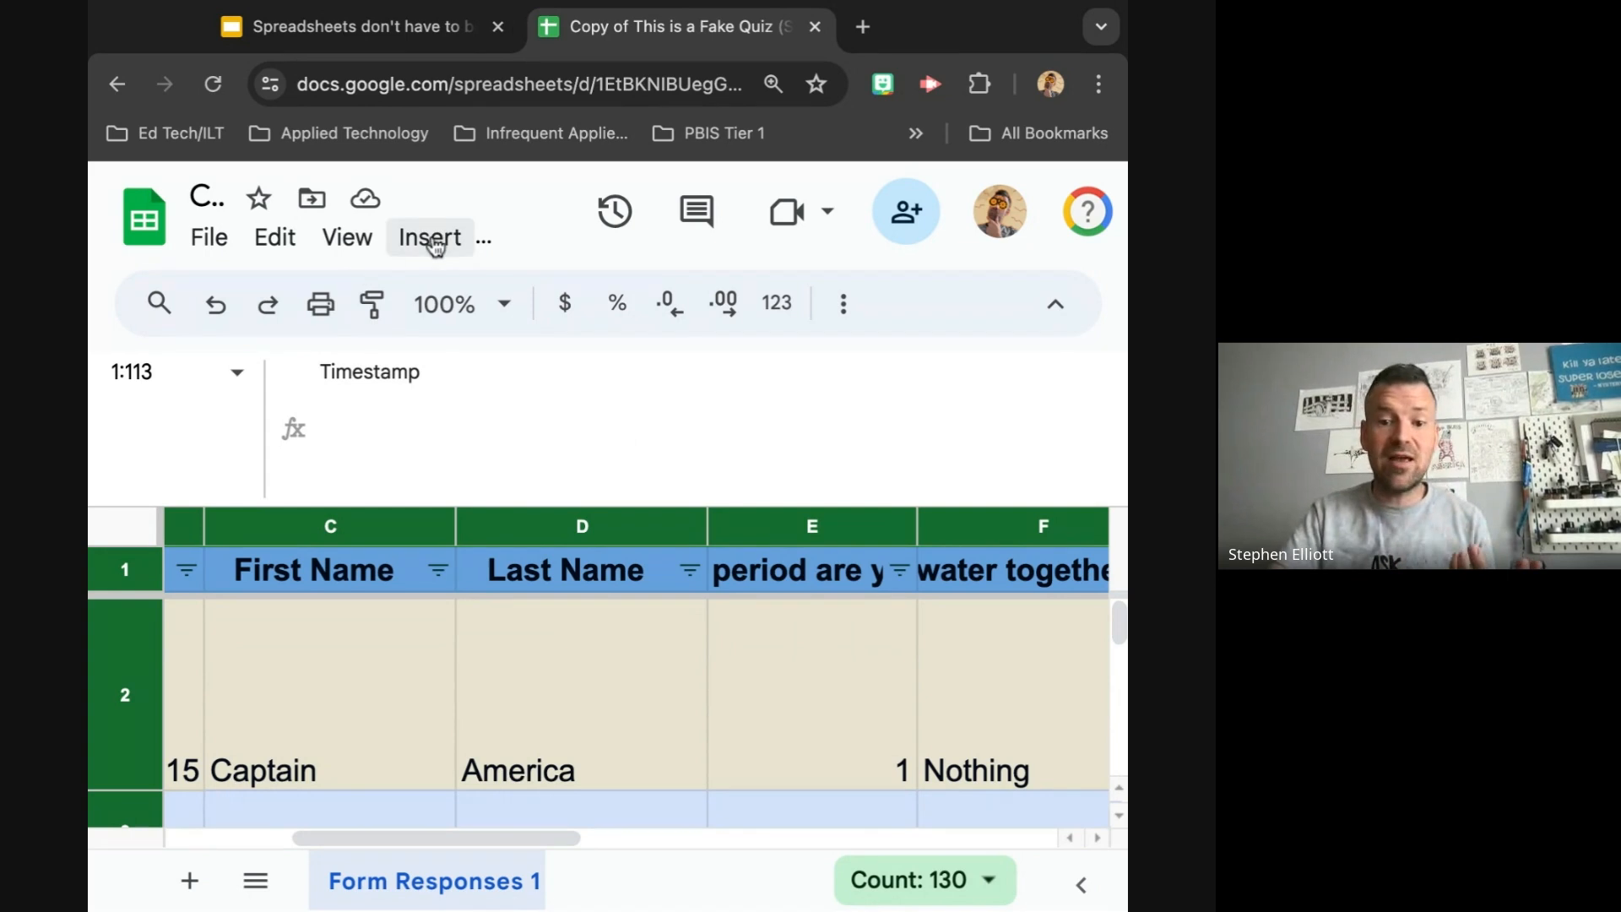
click(389, 30)
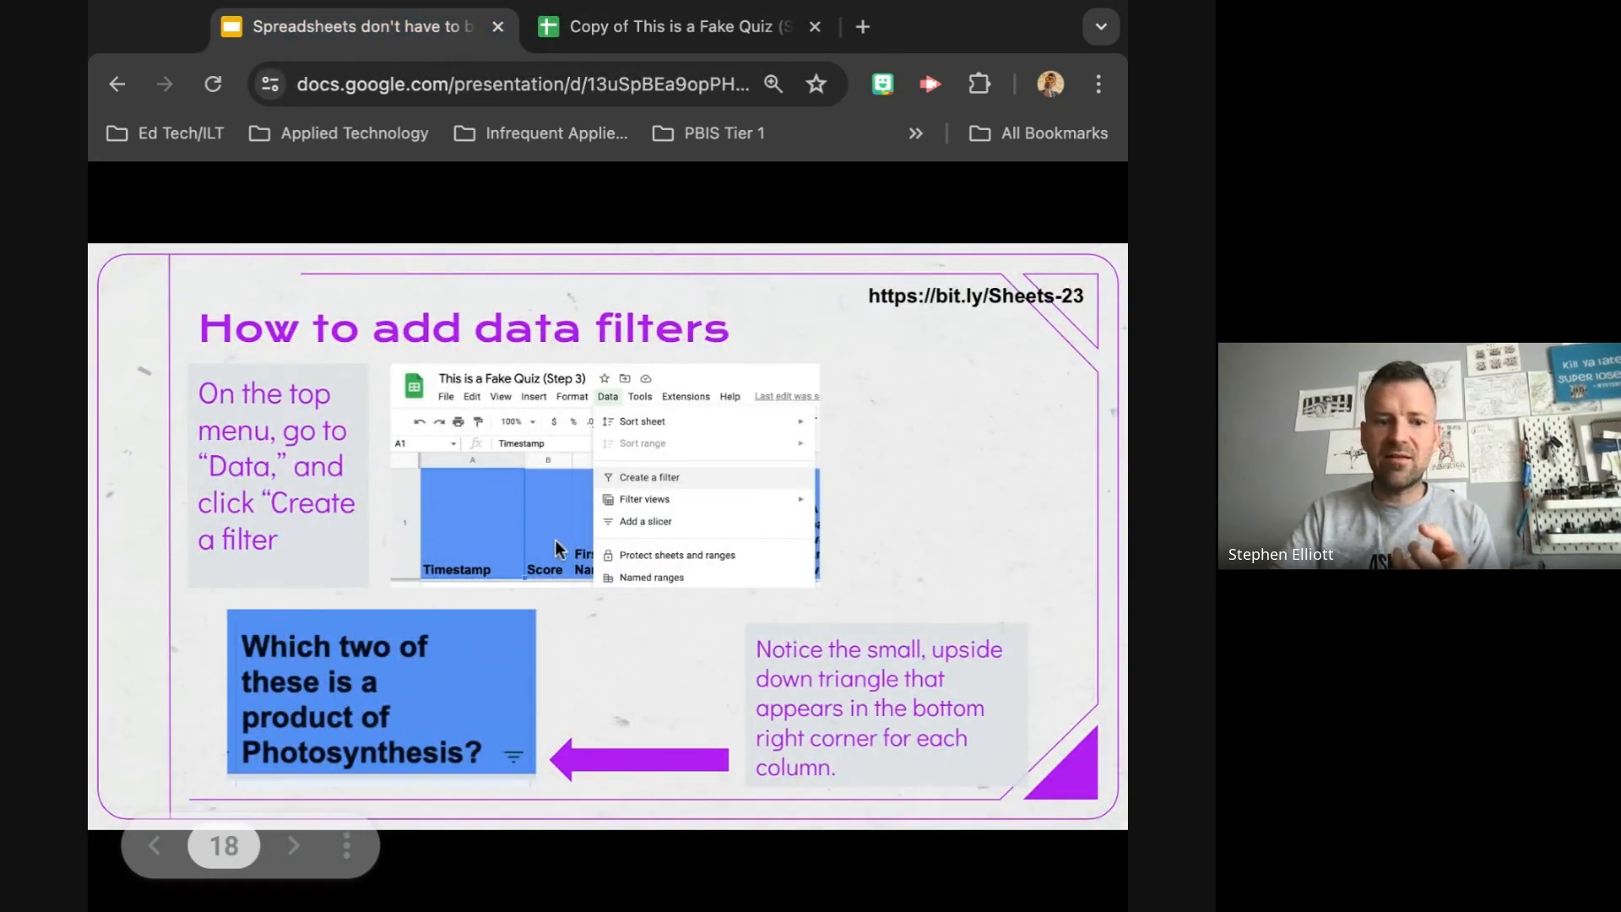
click(675, 35)
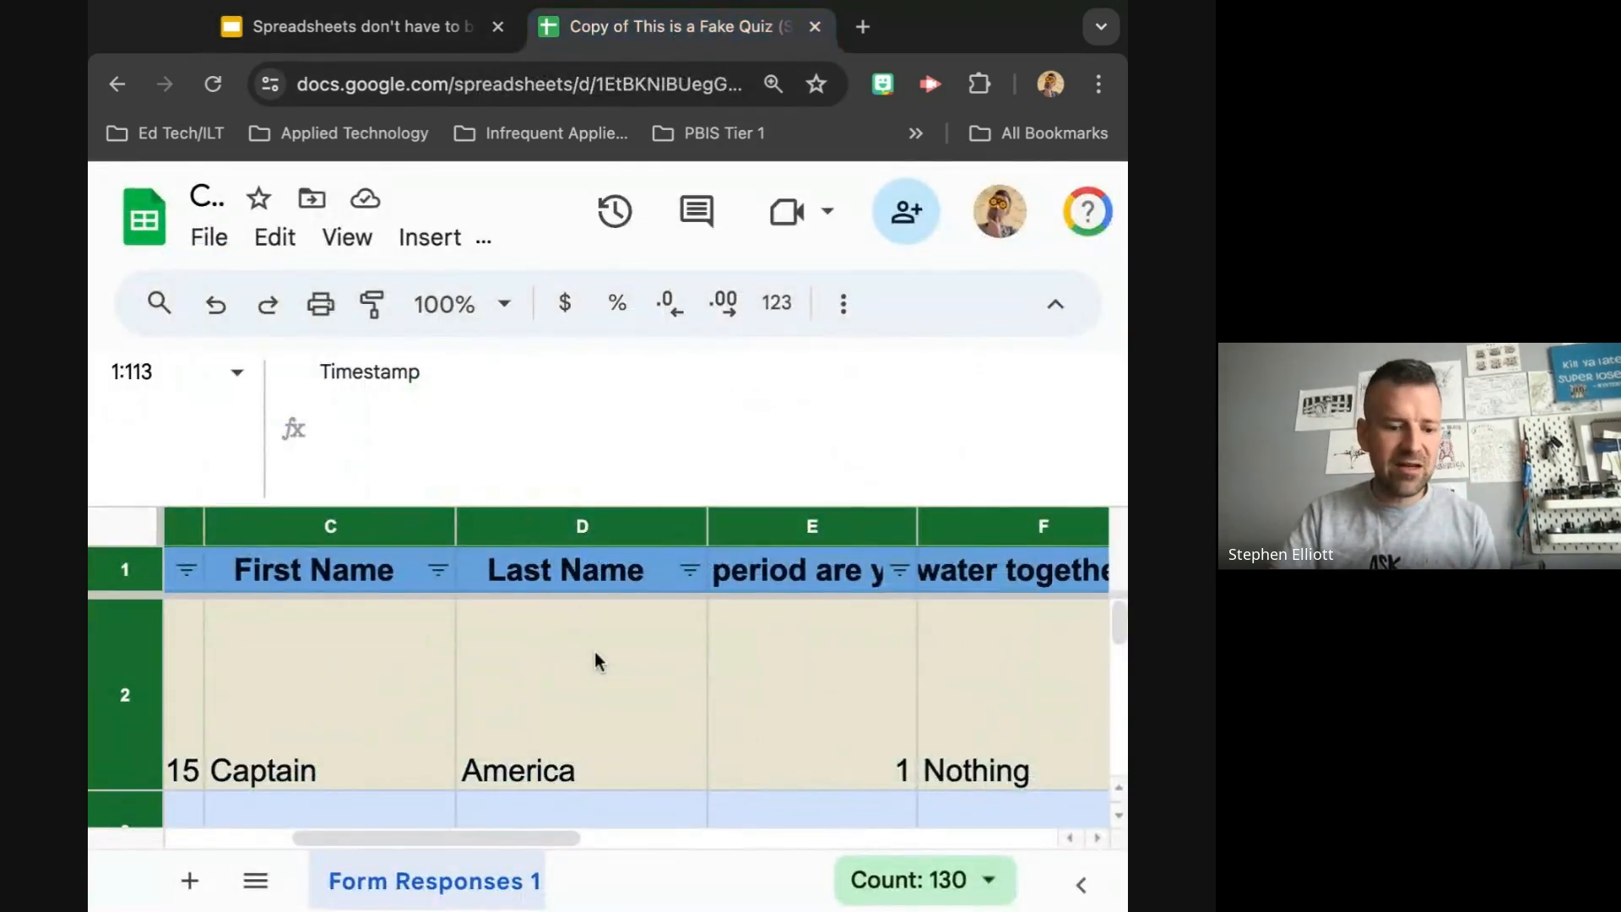
- Examine the filtered header row and the response columns with more of the sheet in view
key(ctrl+minus)
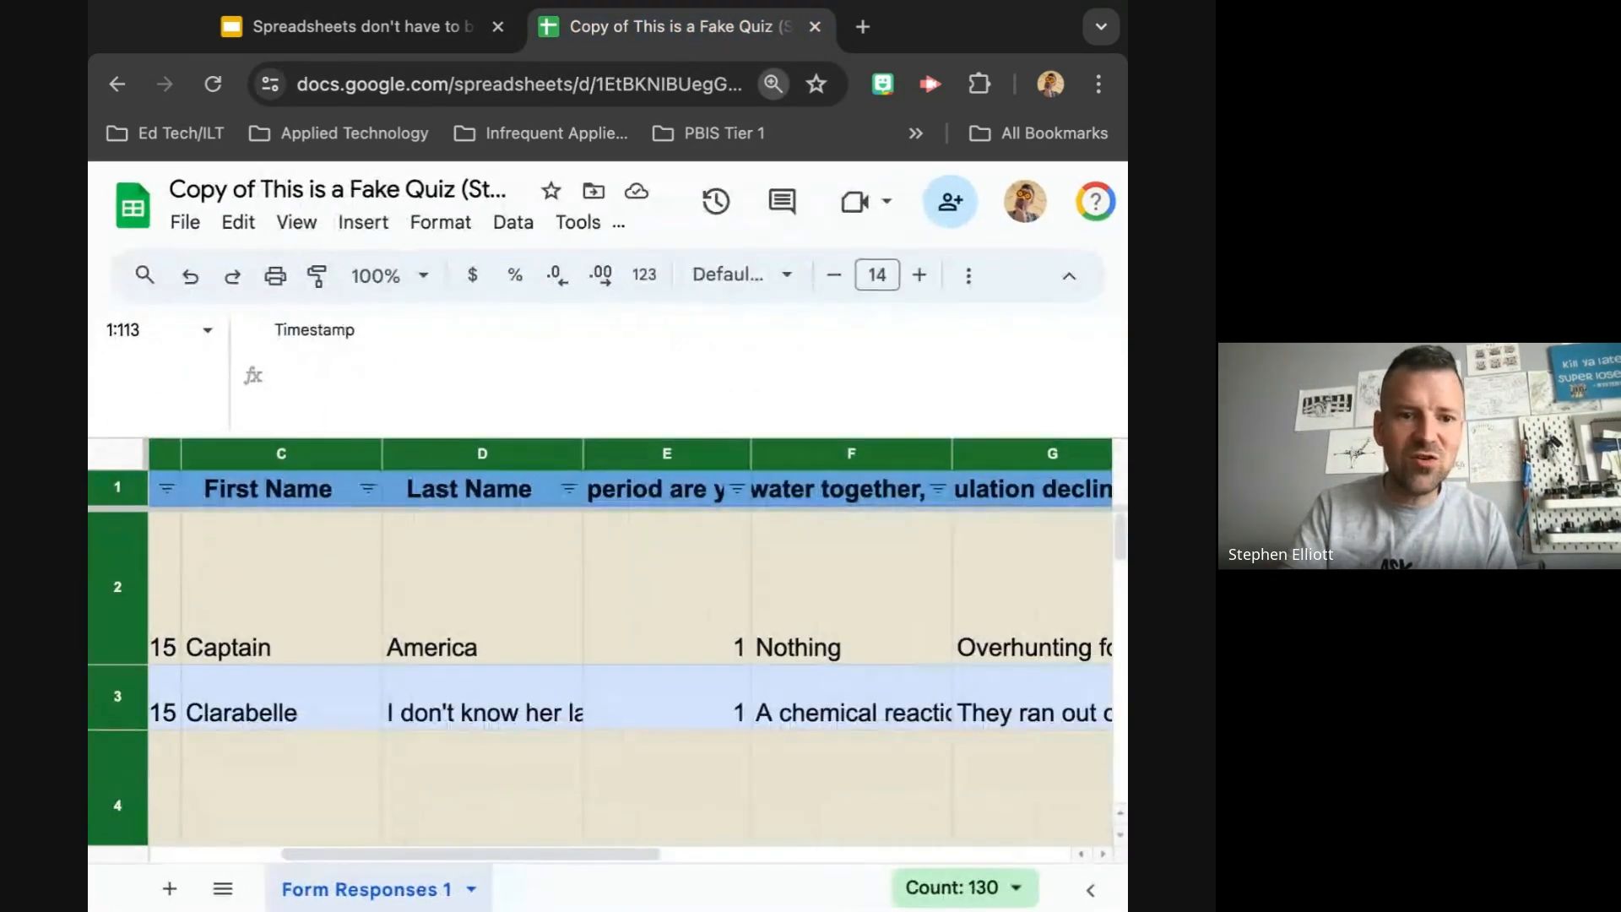
key(ctrl+minus)
key(ctrl+minus)
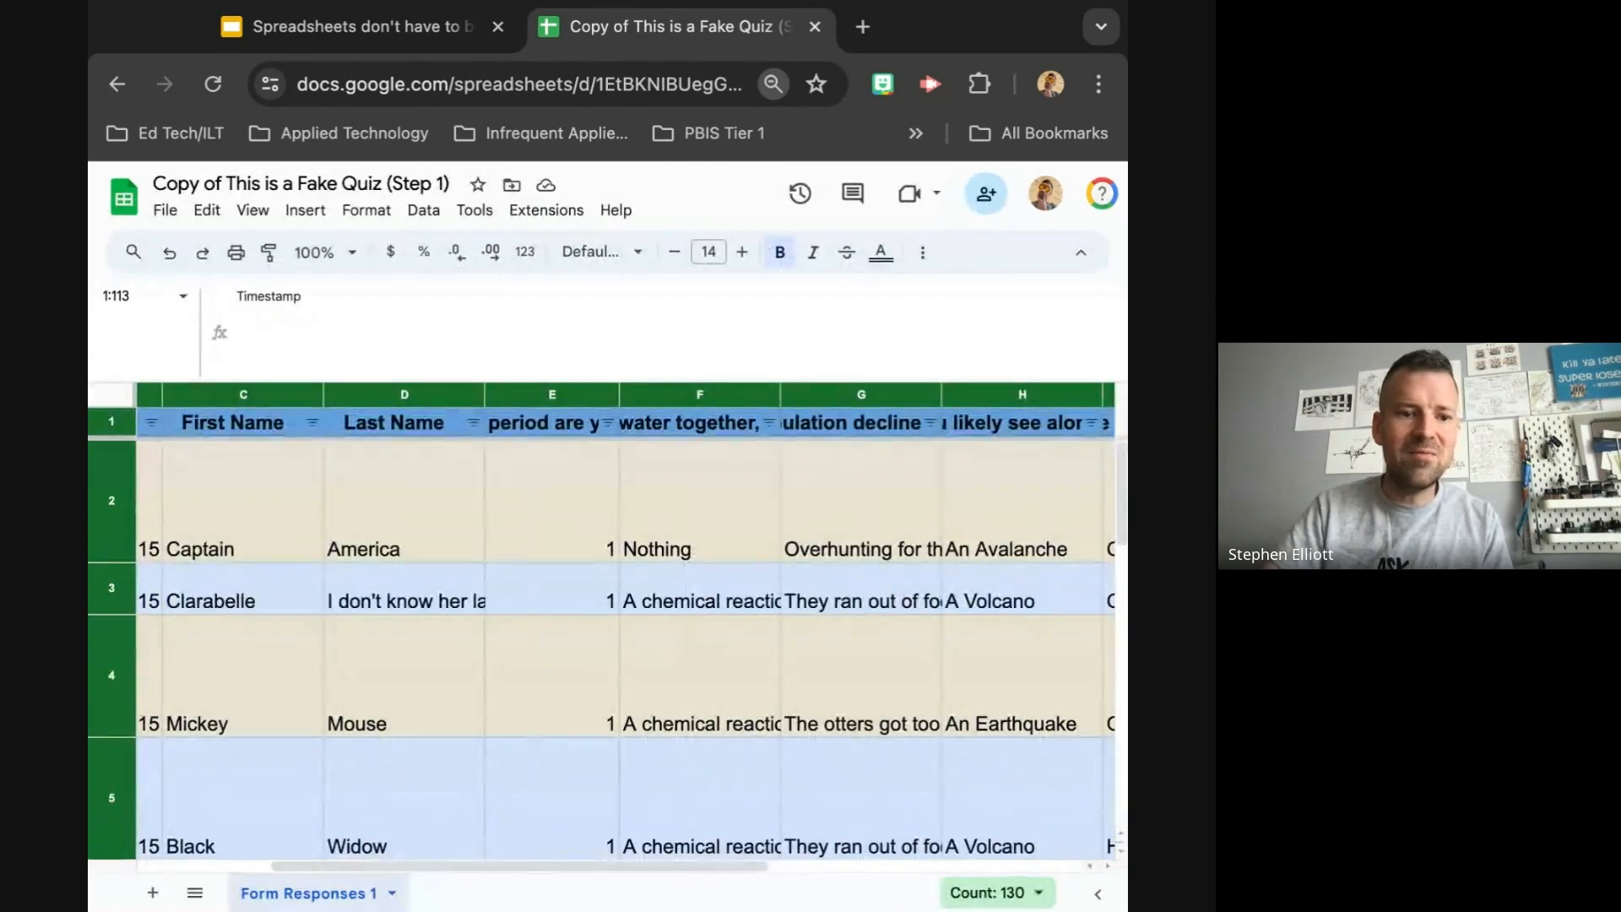
click(423, 596)
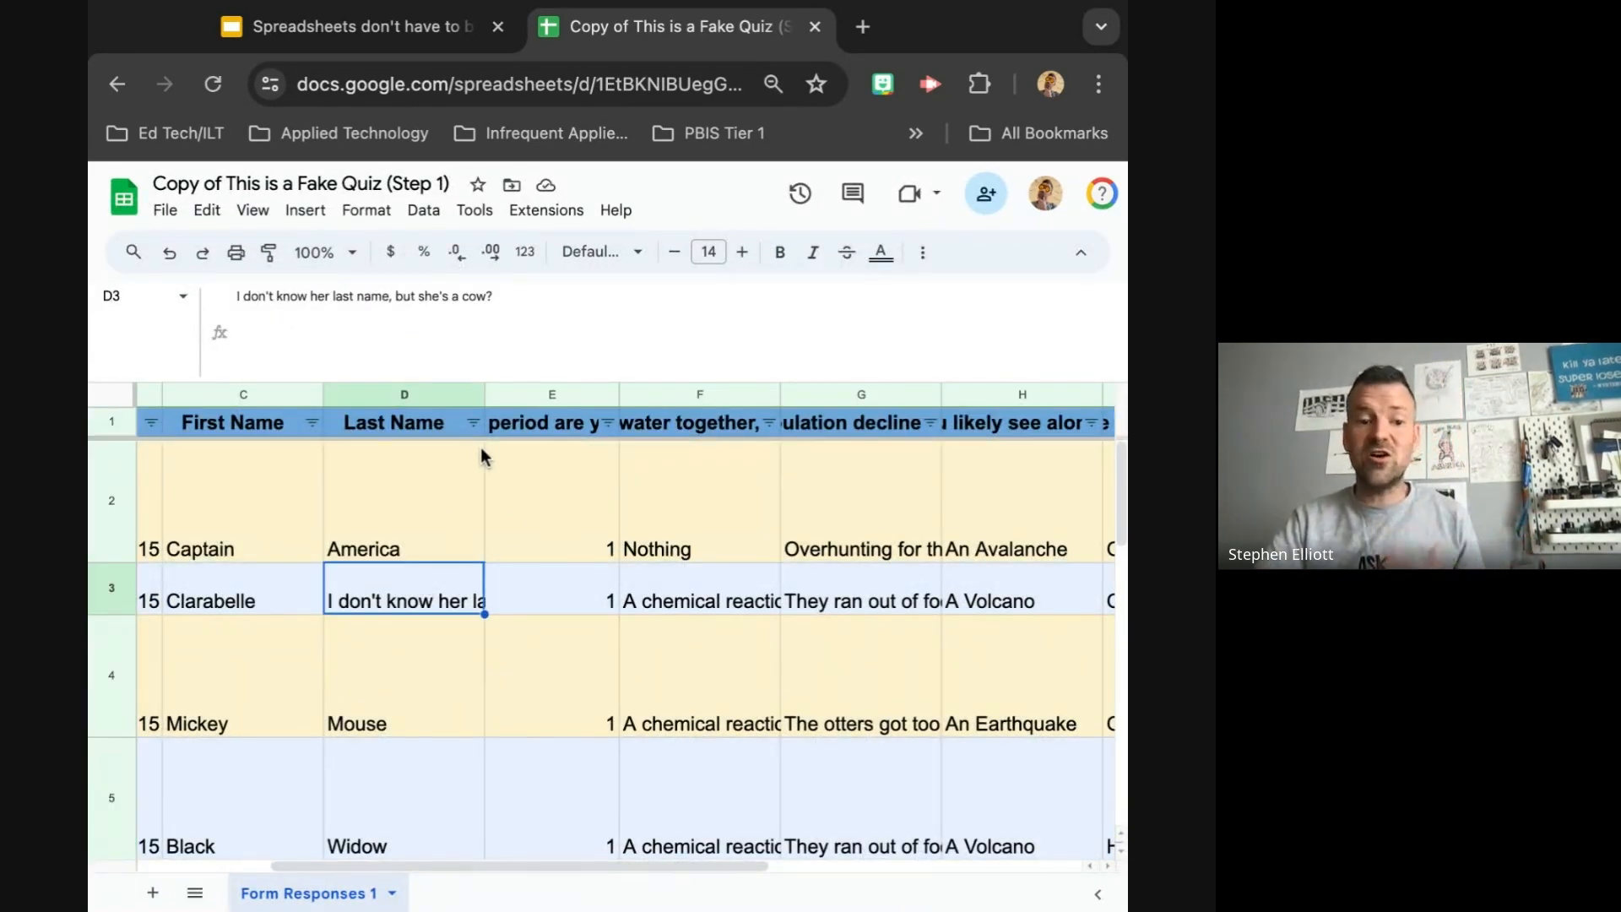
scroll(554, 531, left, 5)
scroll(553, 523, right, 10)
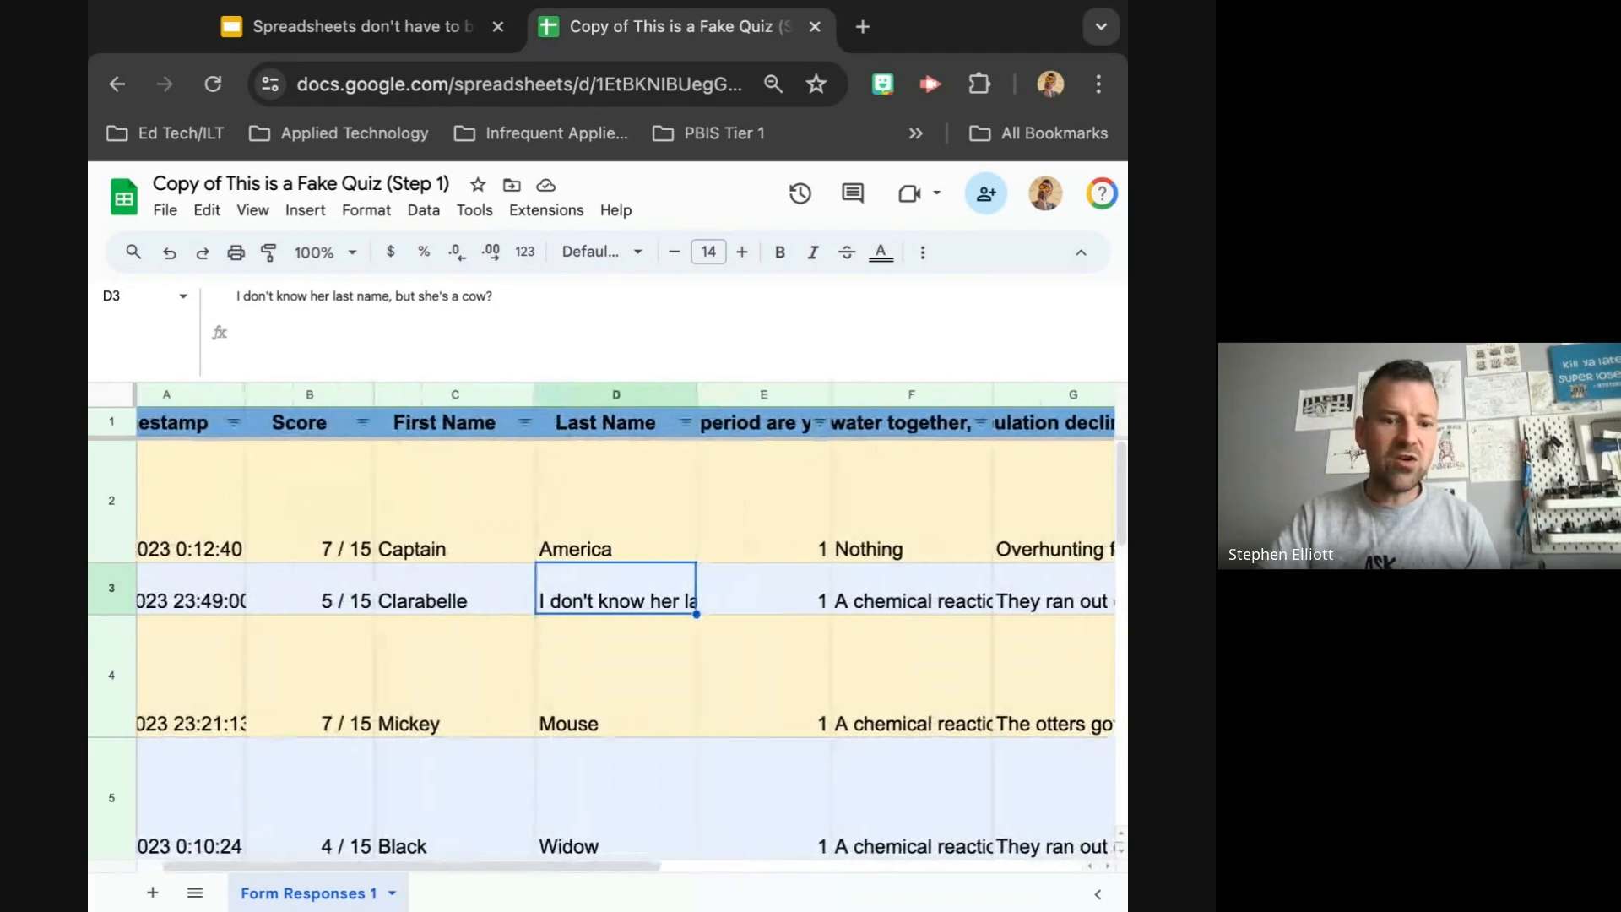
scroll(608, 625, left, 3)
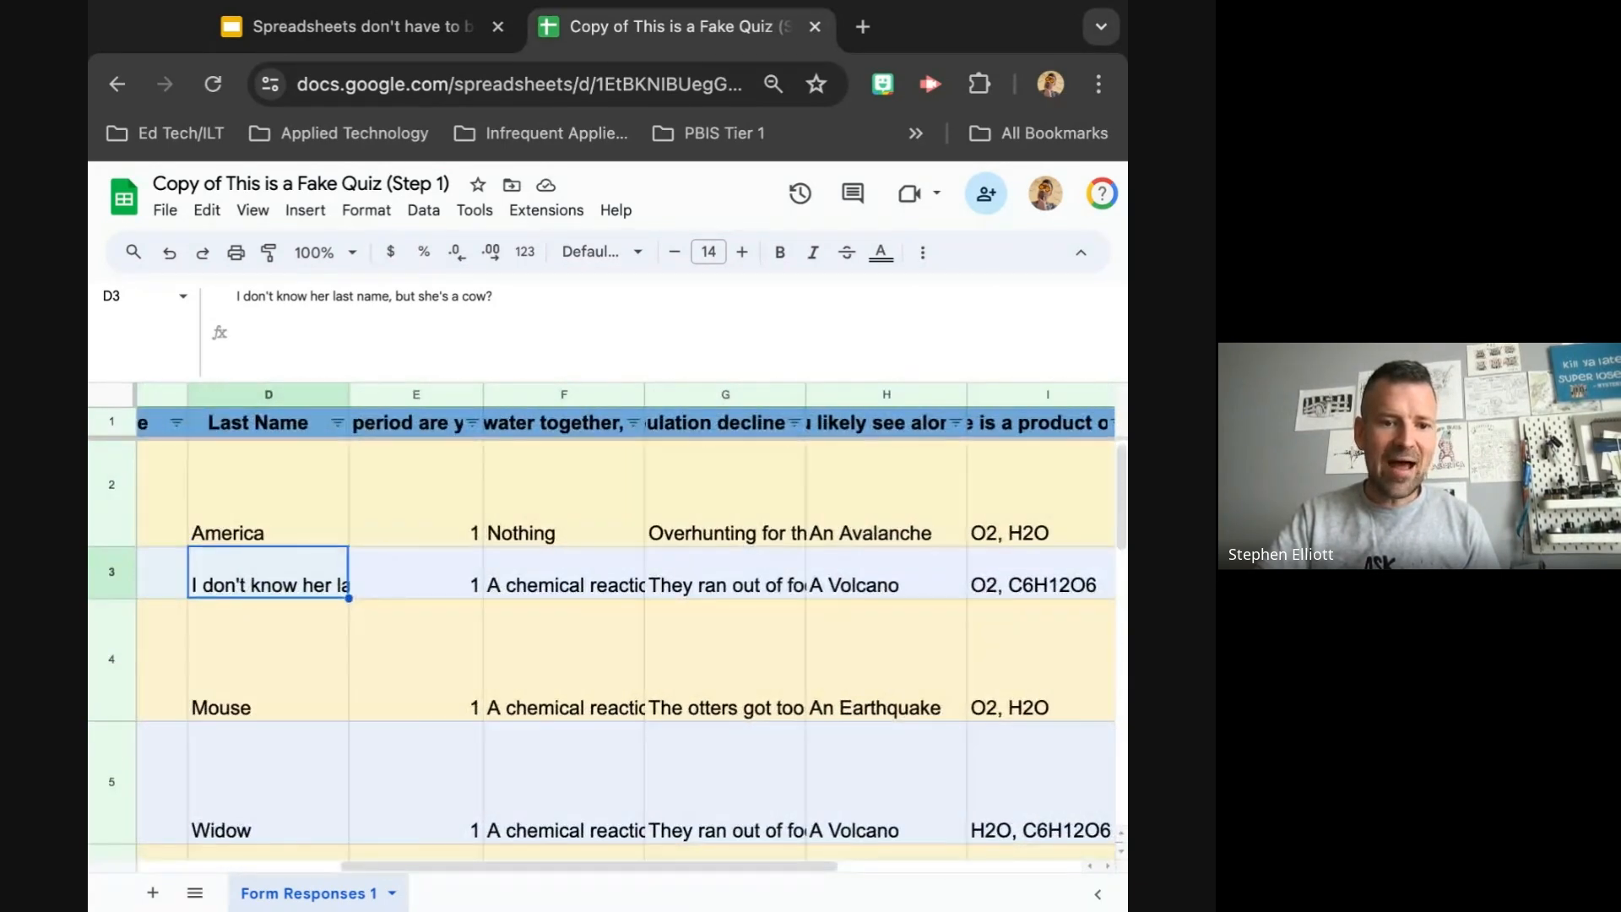
key(ctrl+minus)
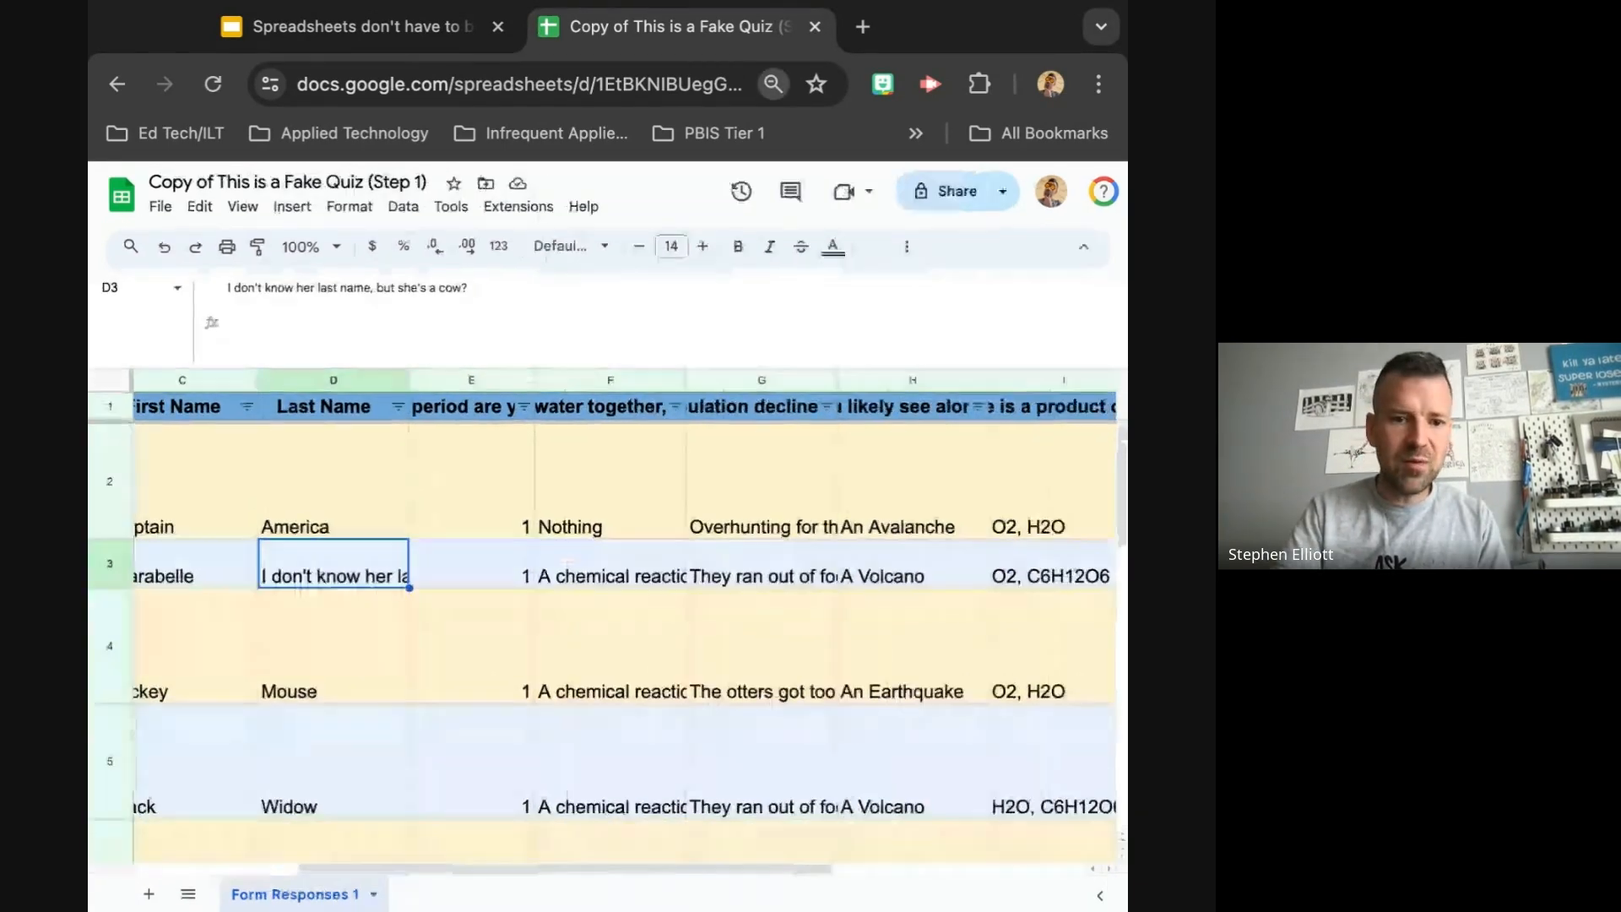
key(ctrl+minus)
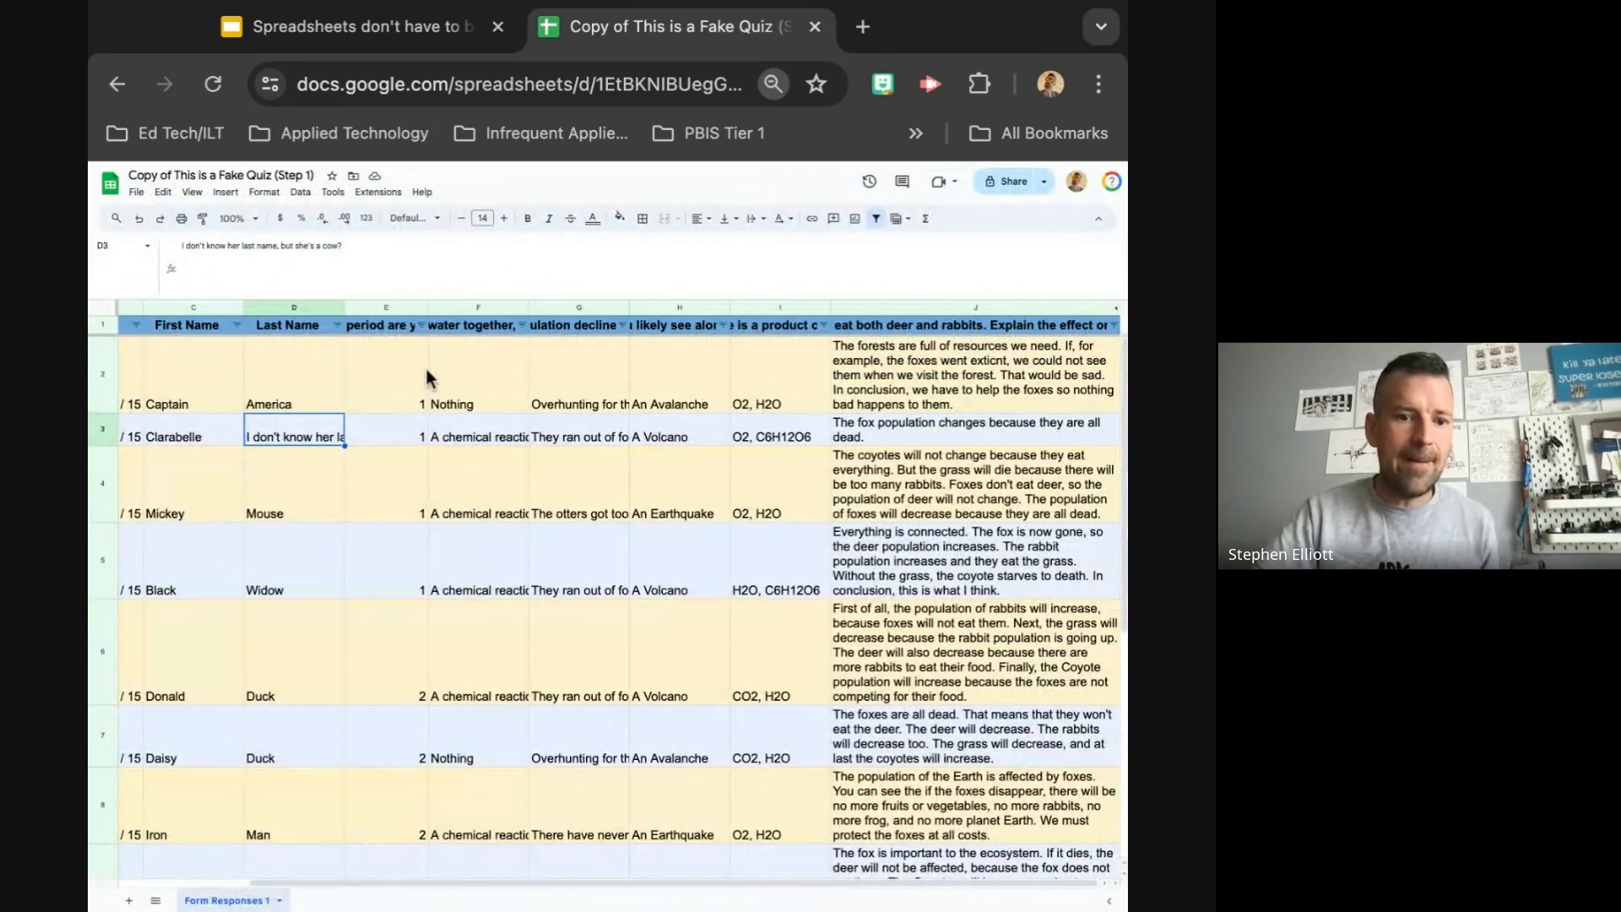
- Examine the filter-by-values options of the "Which period are you in?" column and the baking soda and water question column
click(421, 326)
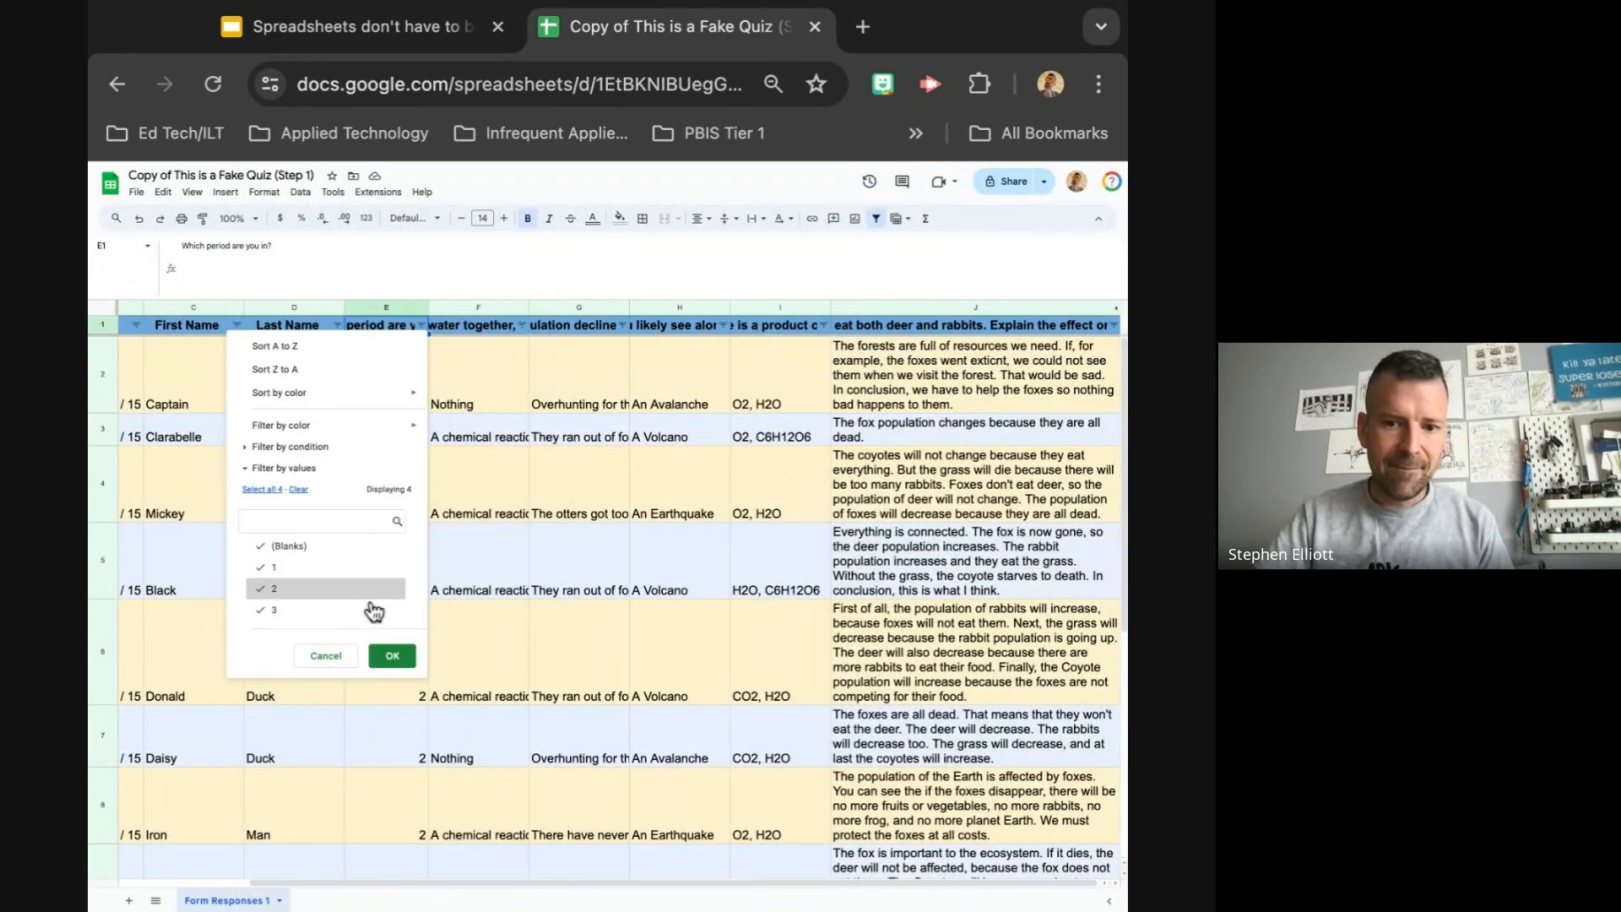
key(ctrl+plus)
key(ctrl+plus)
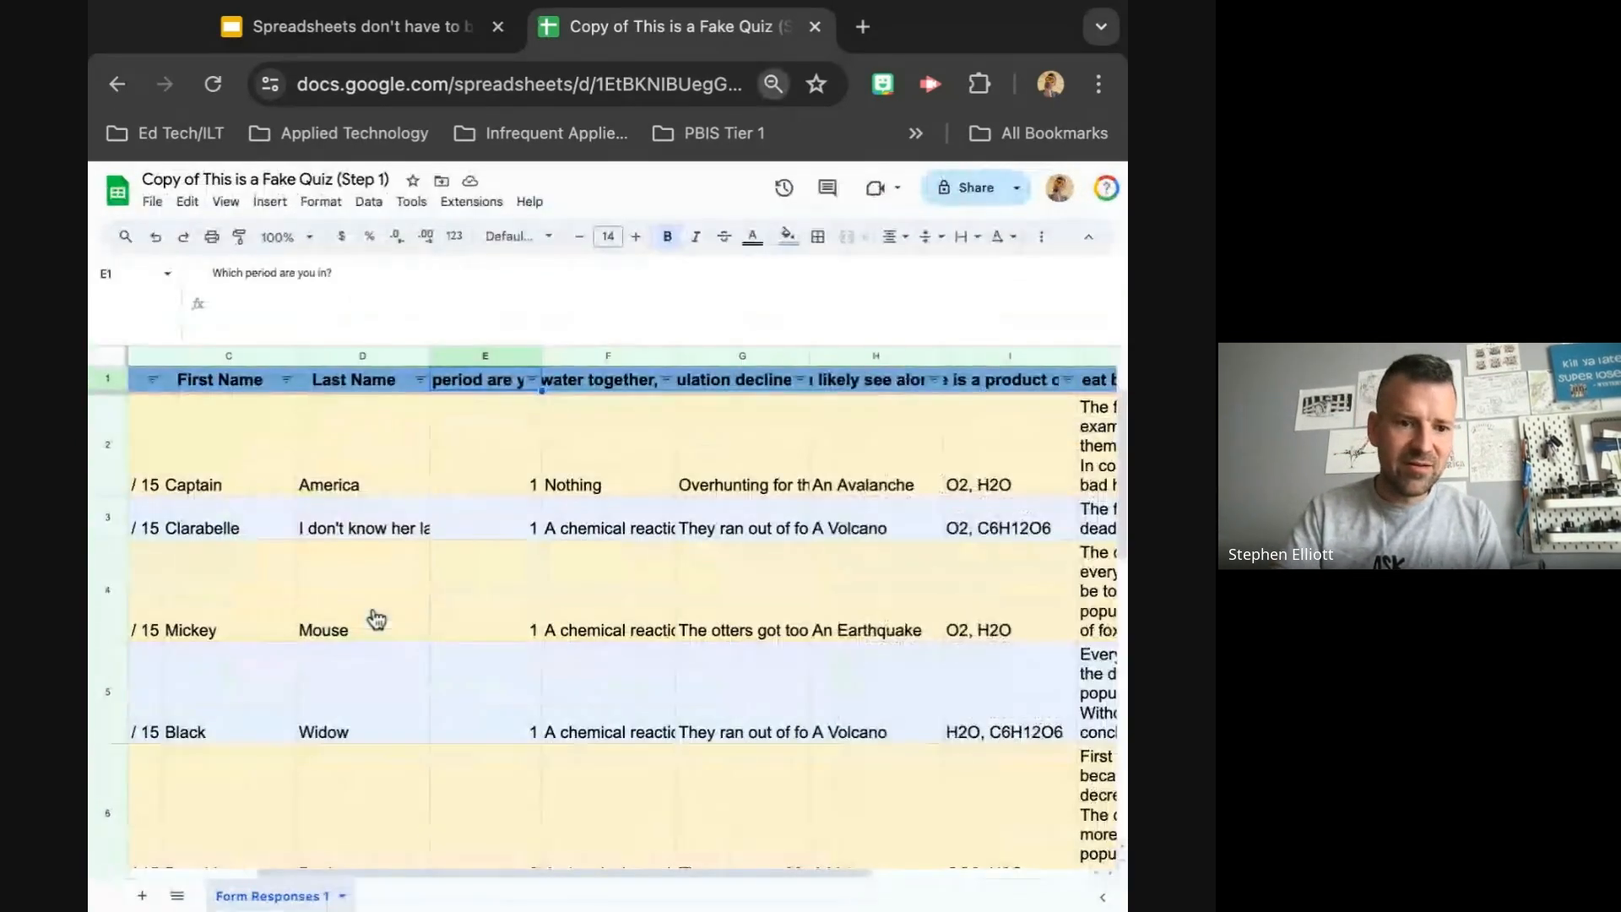
scroll(260, 670, left, 2)
click(719, 407)
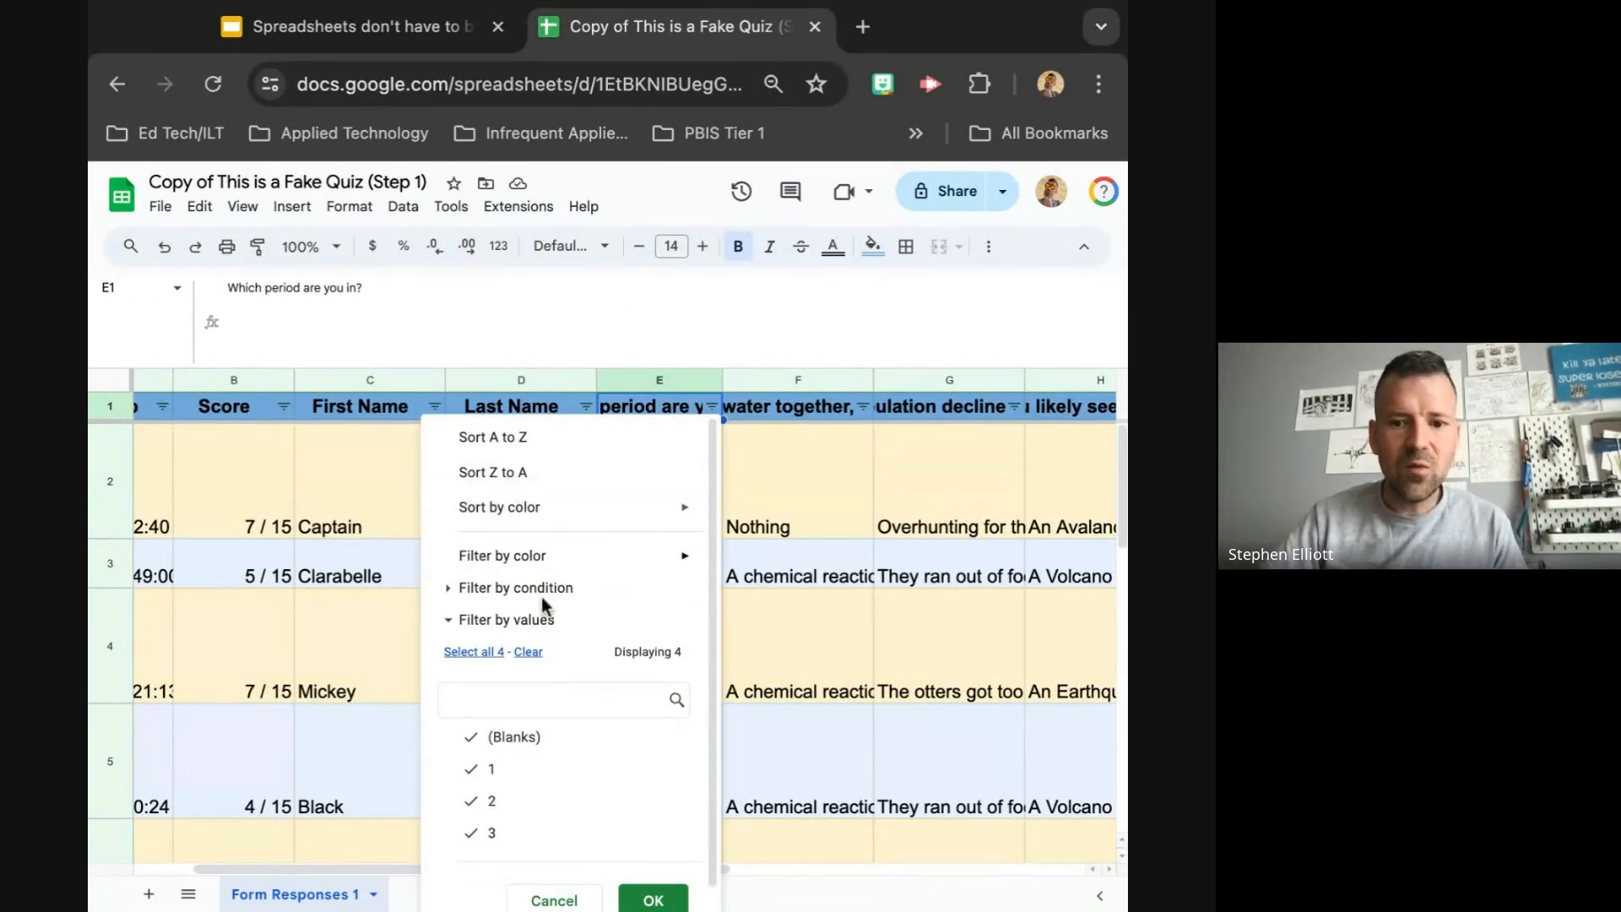
scroll(550, 814, down, 1)
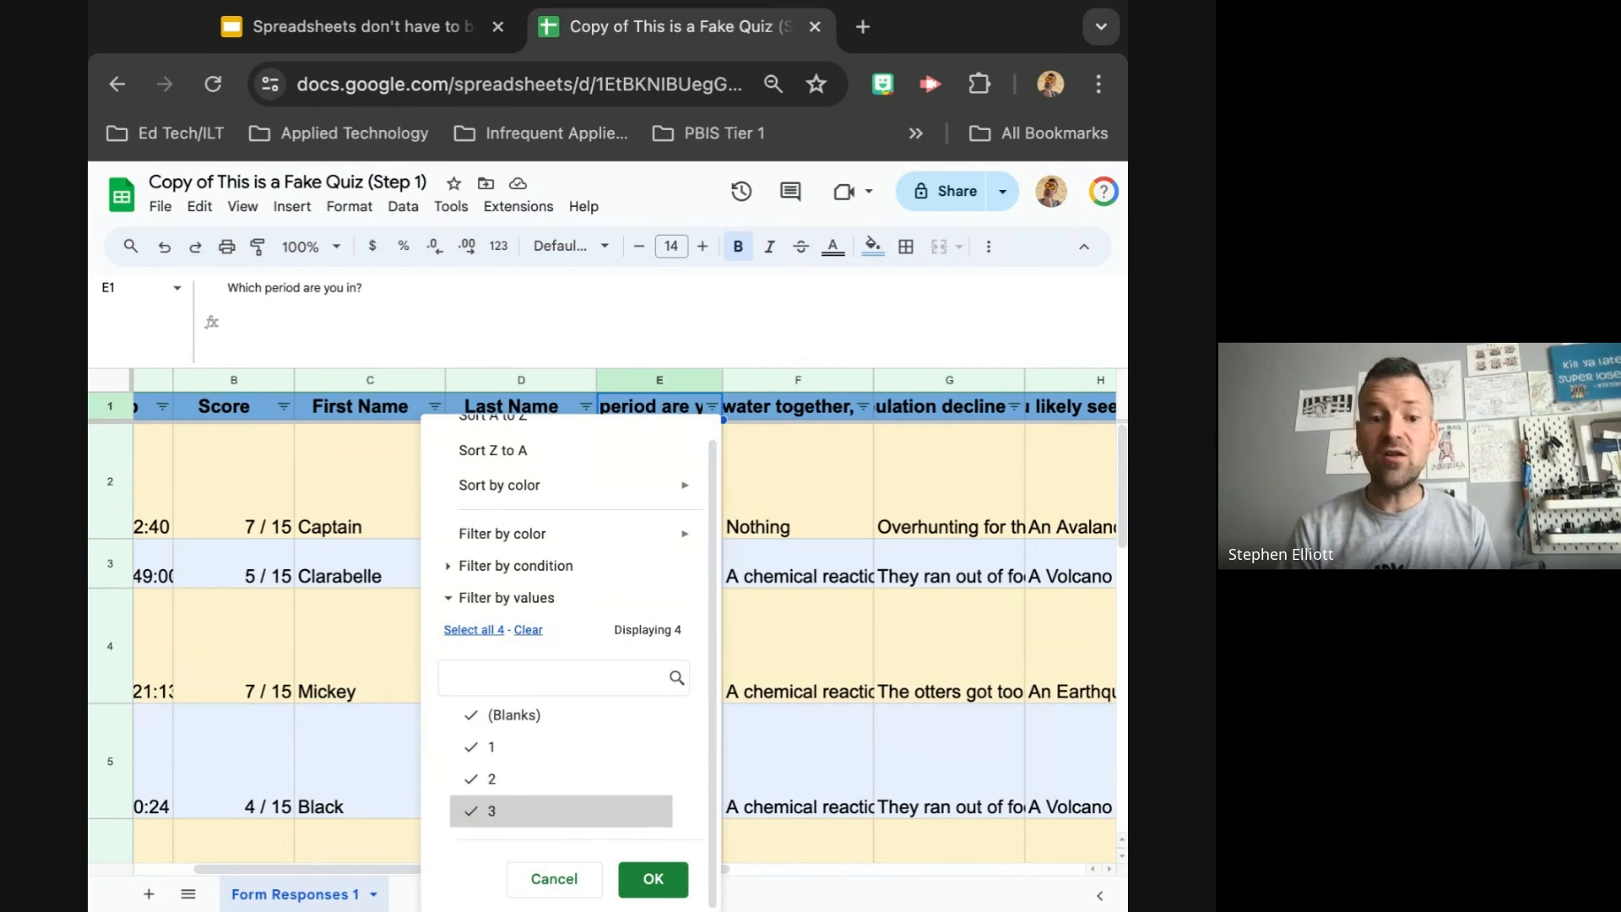
click(864, 408)
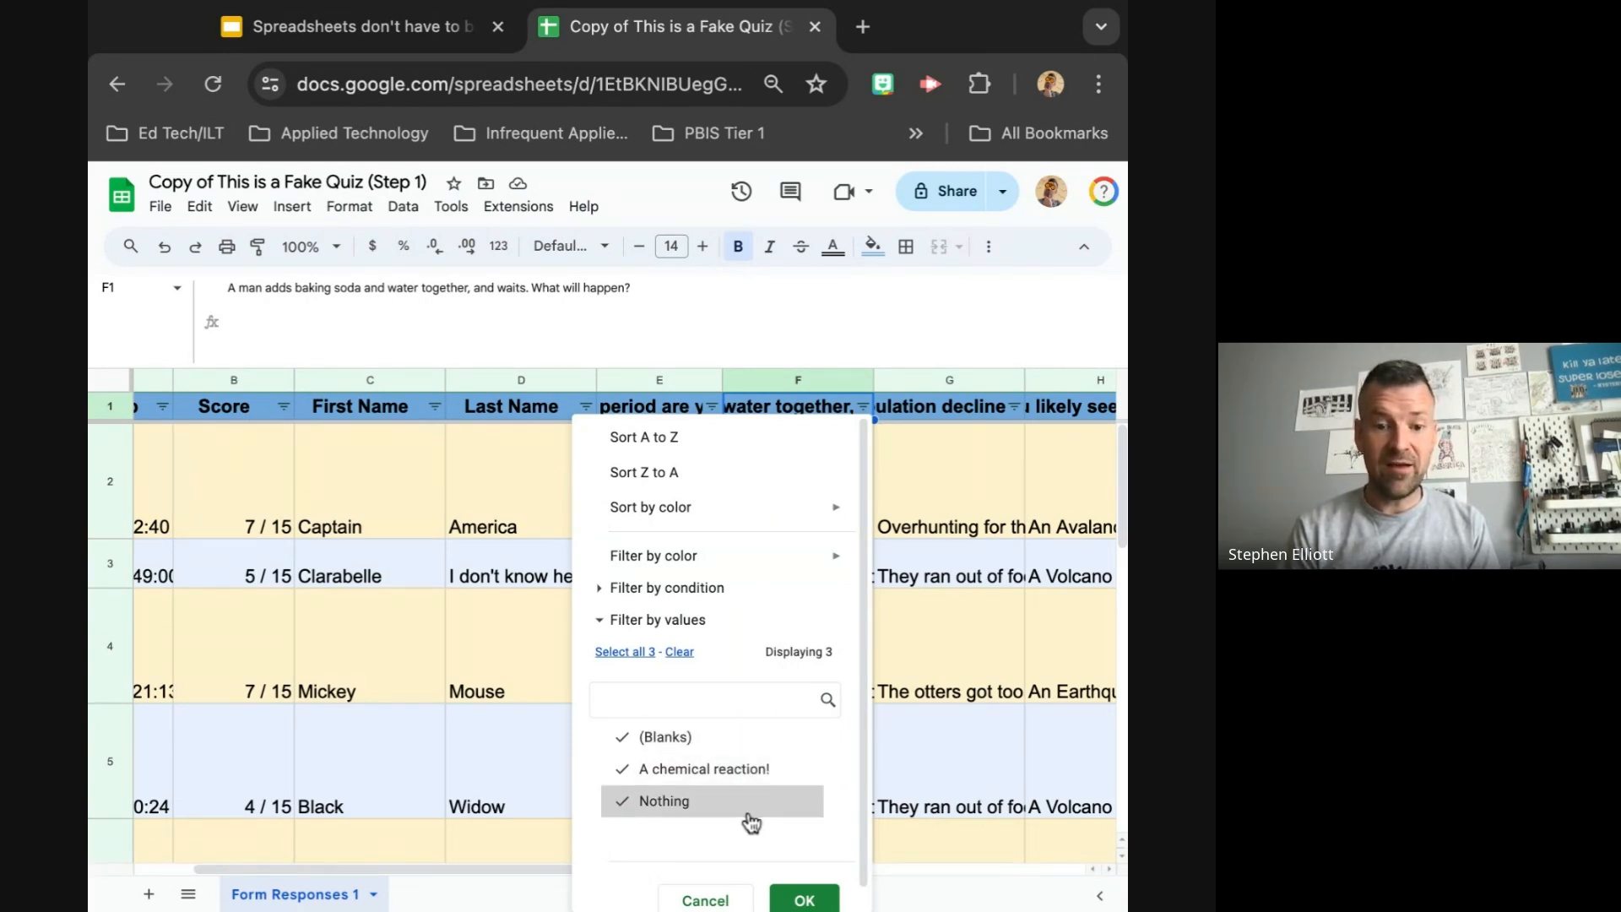
scroll(750, 823, down, 1)
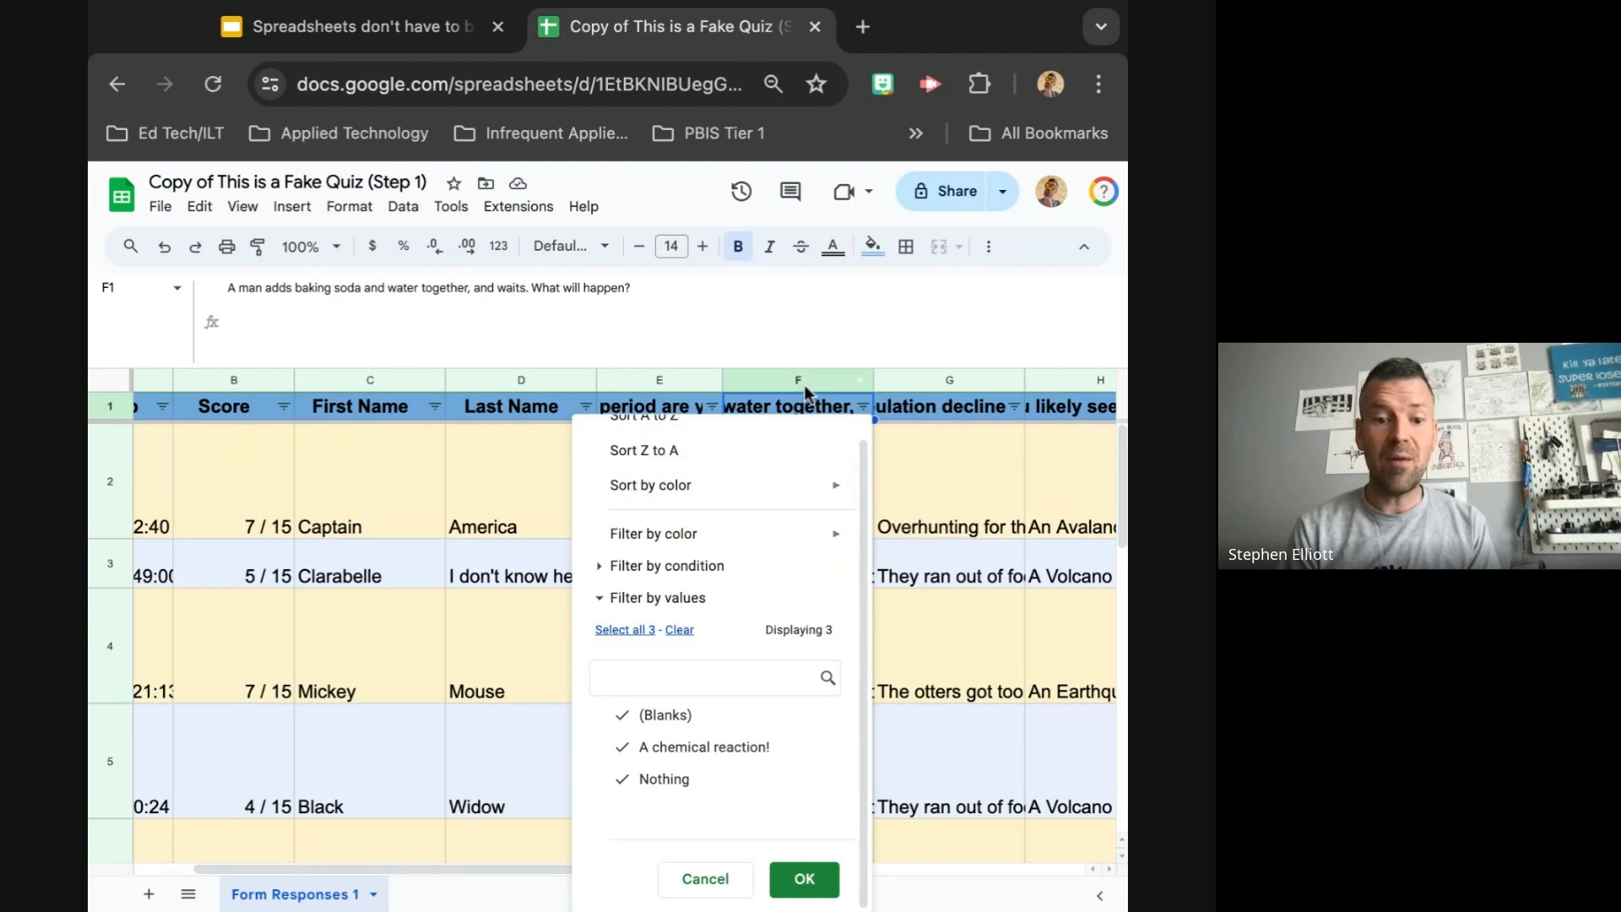
- Filter the "Which period are you in?" column by values to show only period 1 responses
click(712, 406)
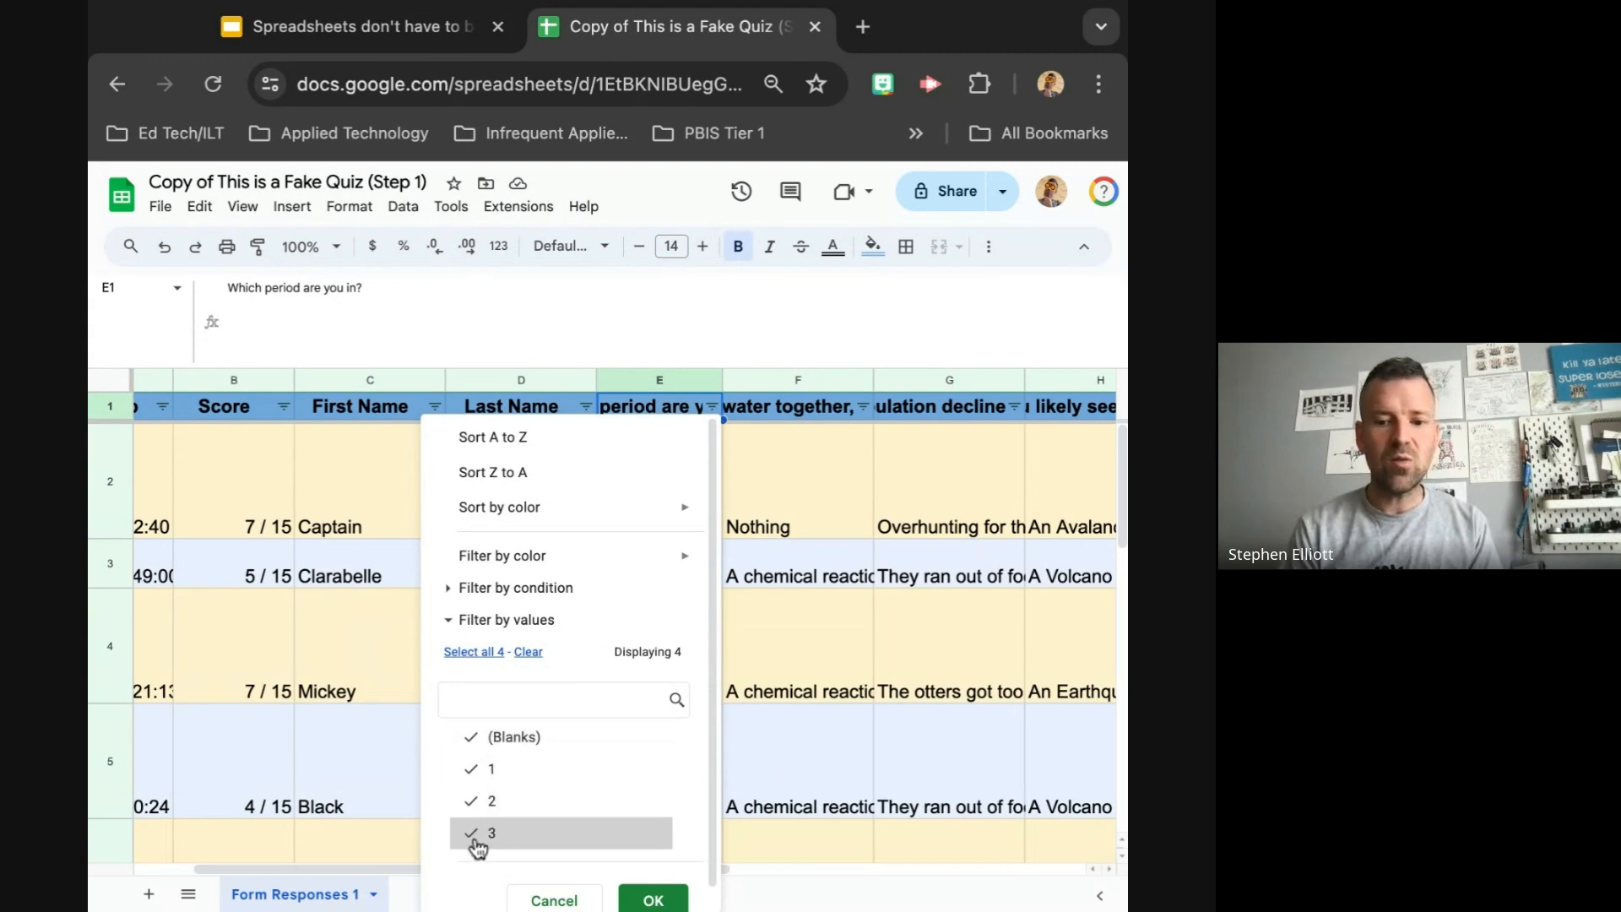
click(529, 655)
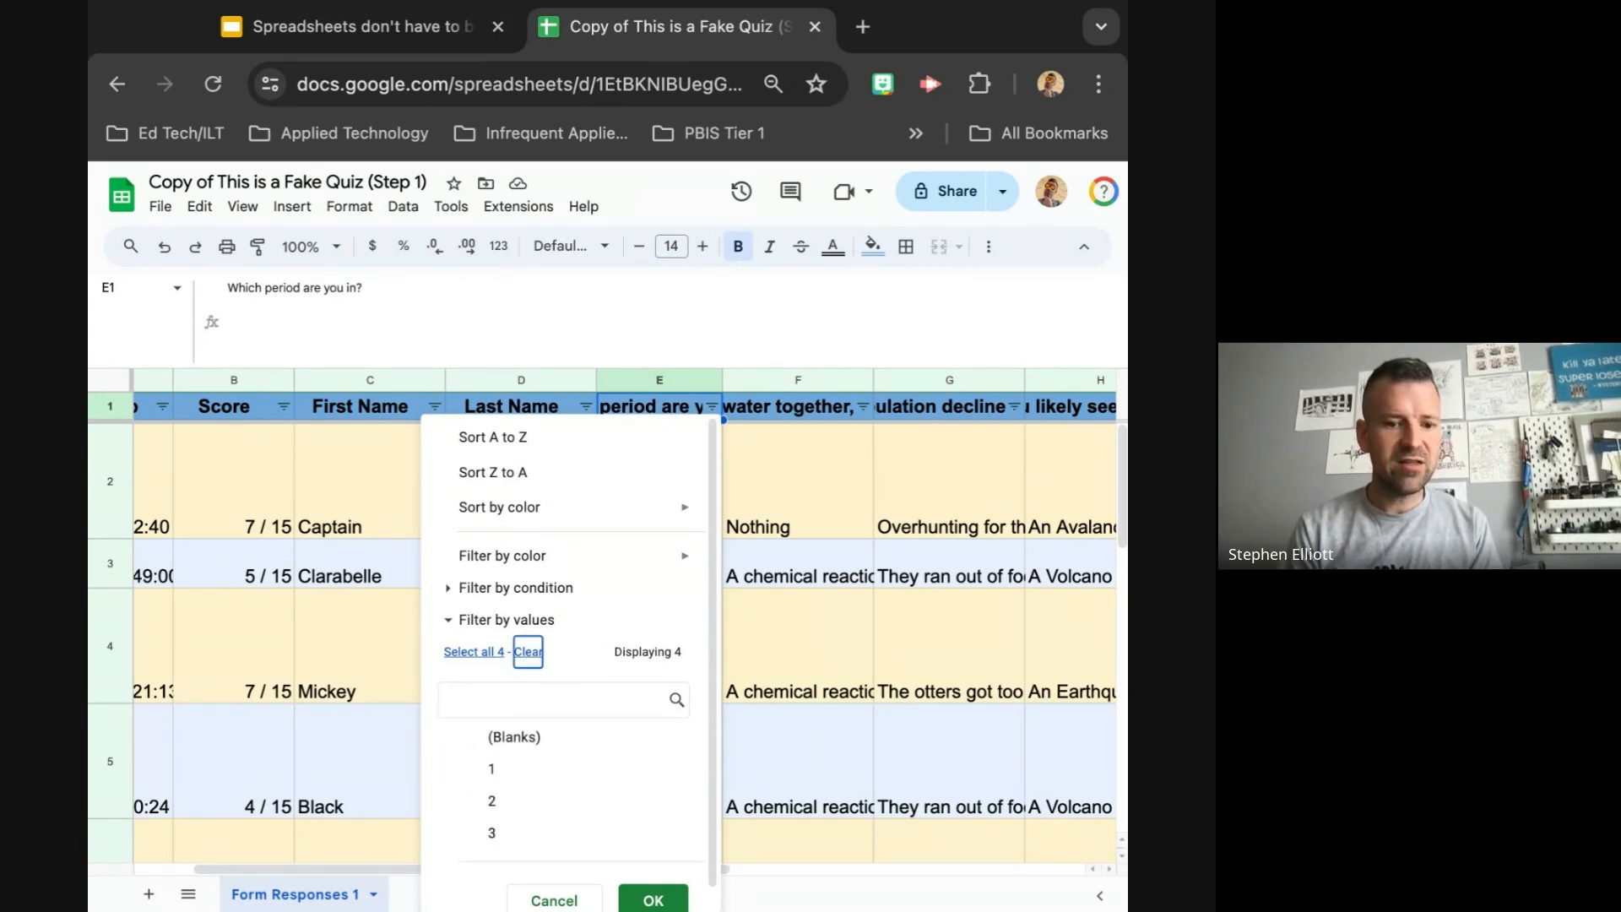
click(516, 785)
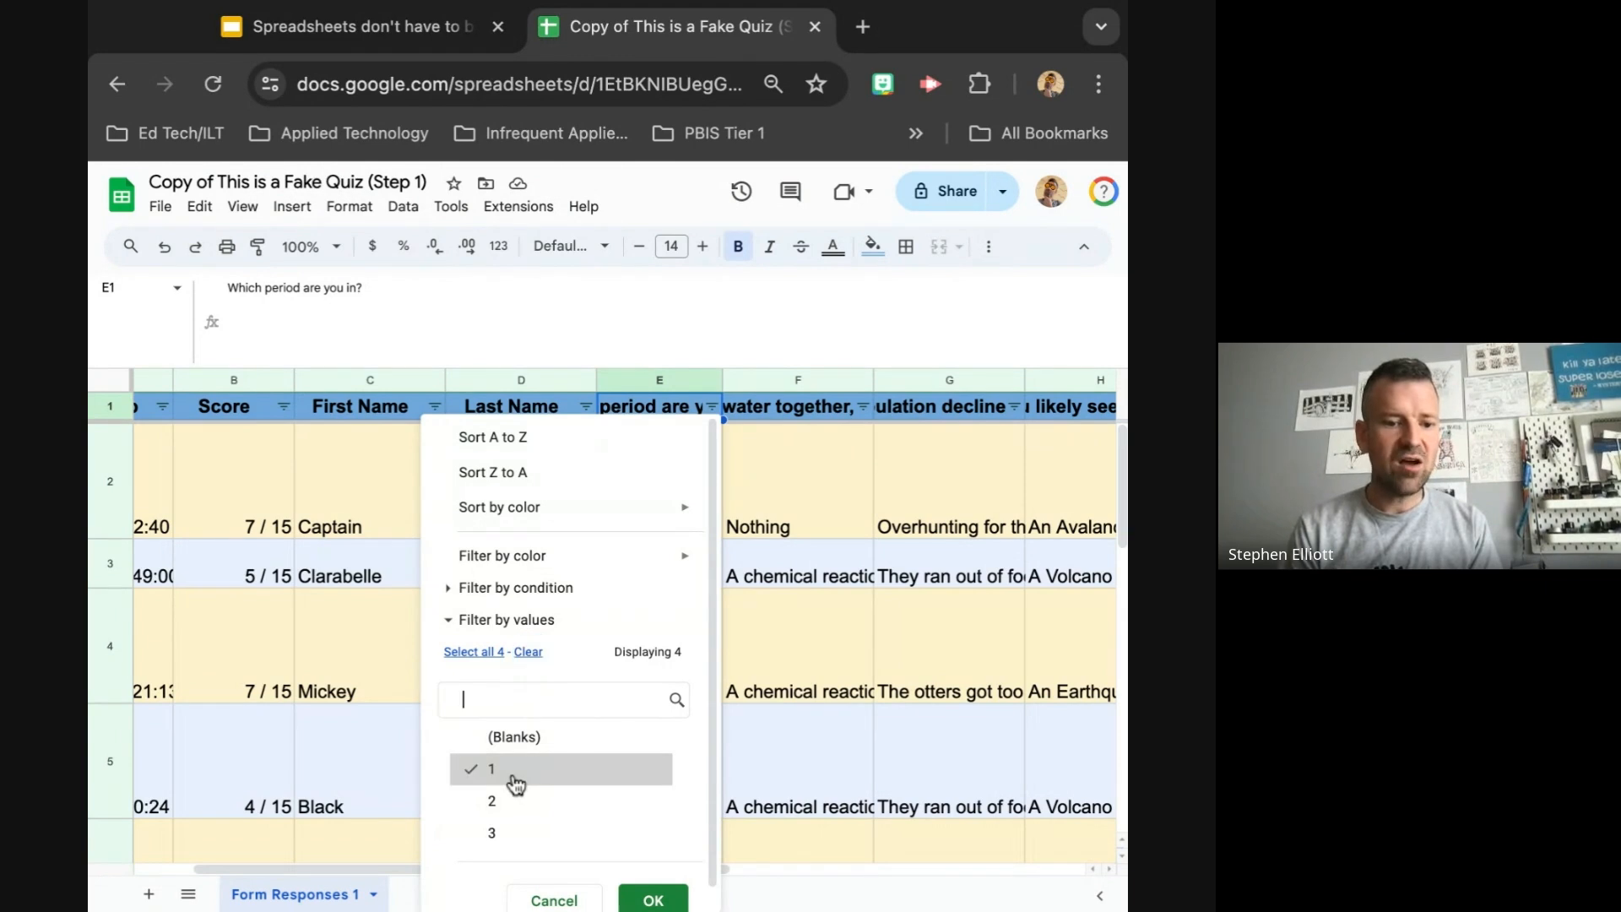
click(654, 901)
- Examine the period 1 responses across the score, name and question columns
scroll(635, 632, right, 2)
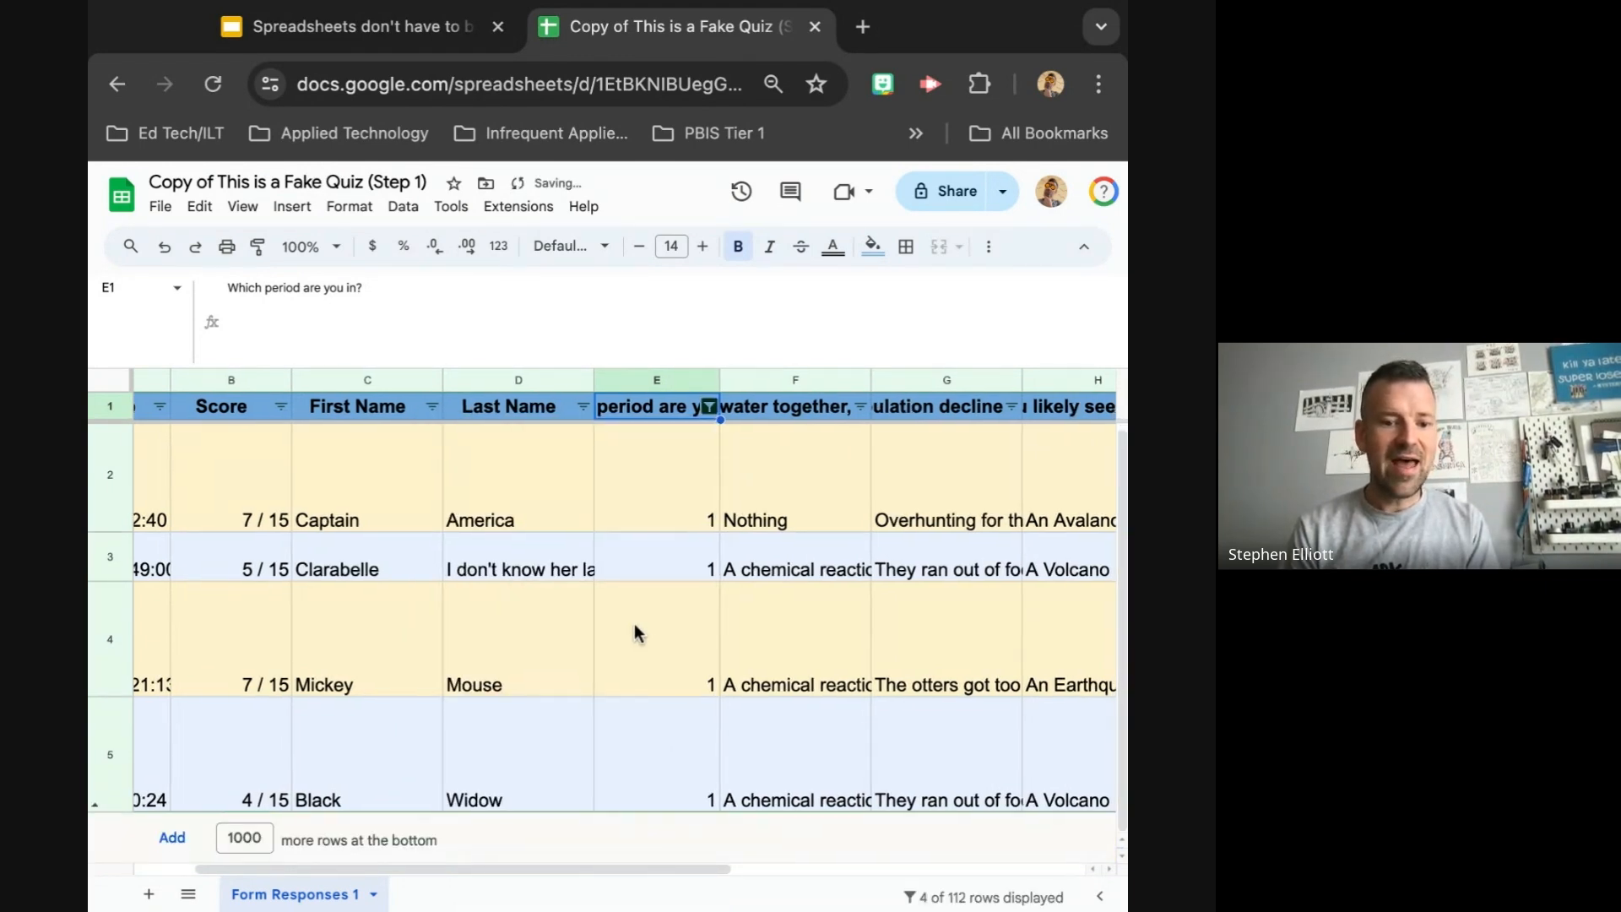
scroll(635, 623, left, 1)
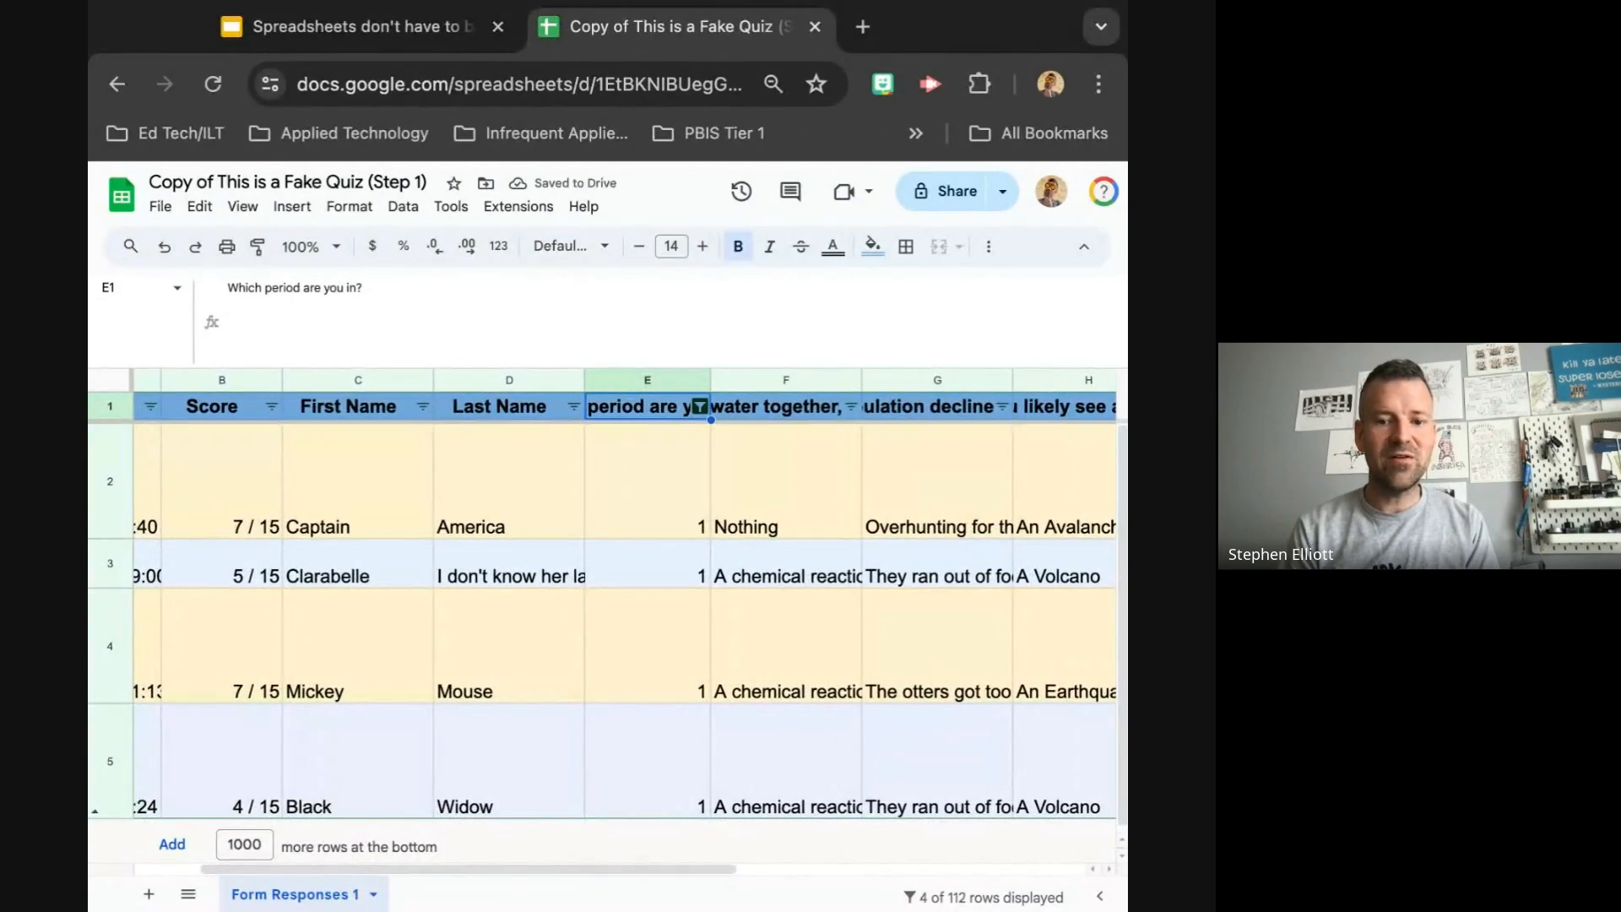
scroll(635, 623, right, 1)
scroll(635, 623, left, 1)
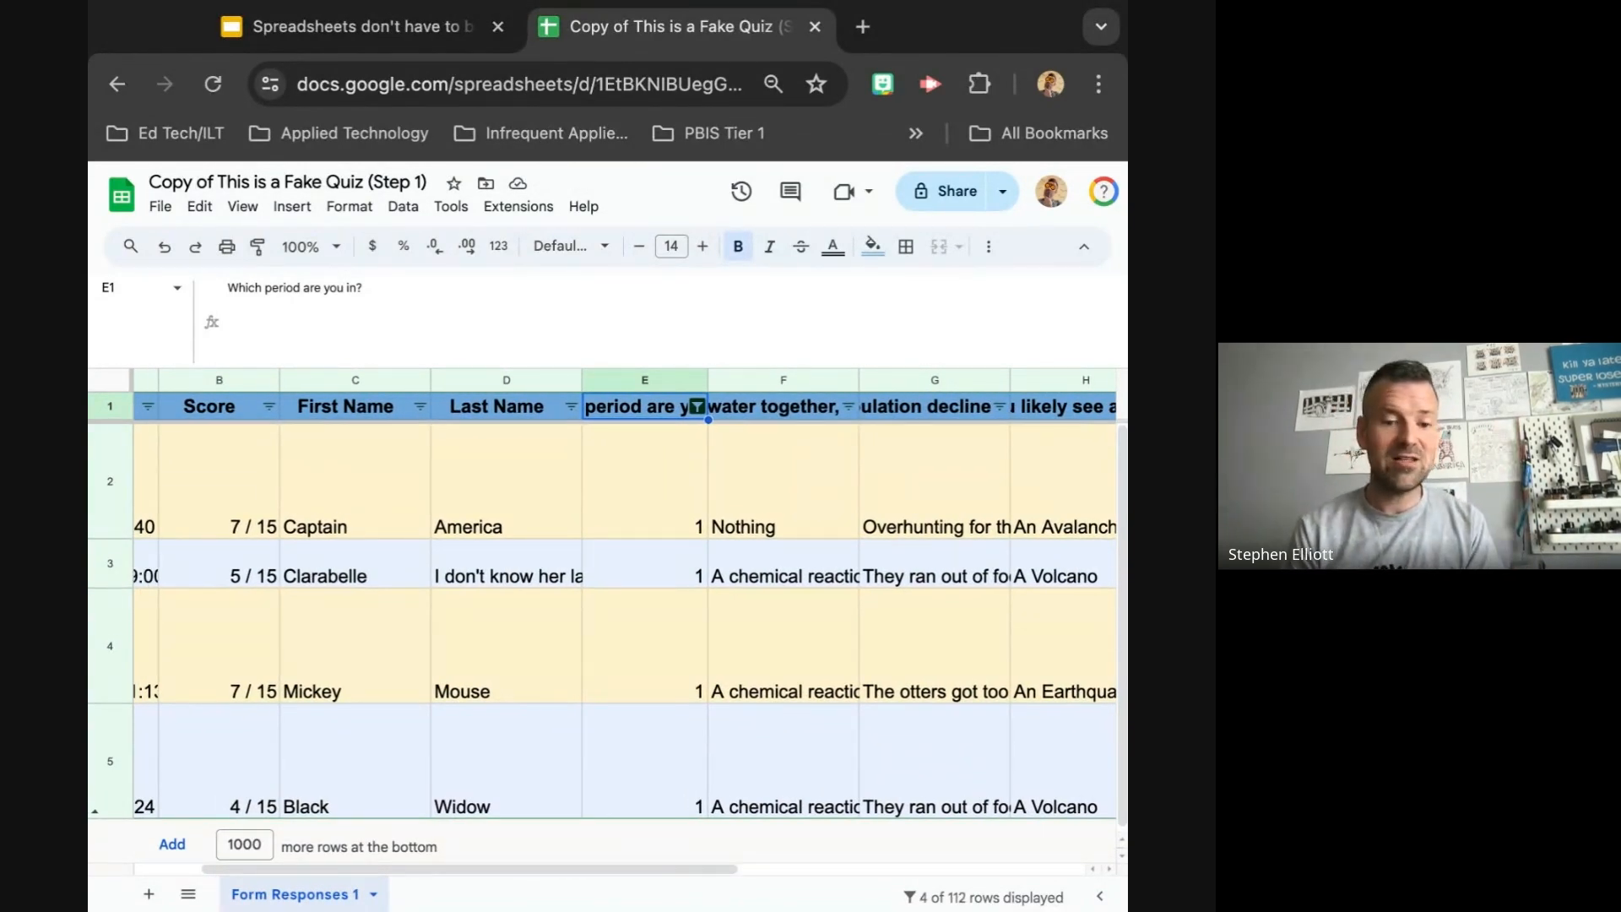
scroll(601, 631, right, 3)
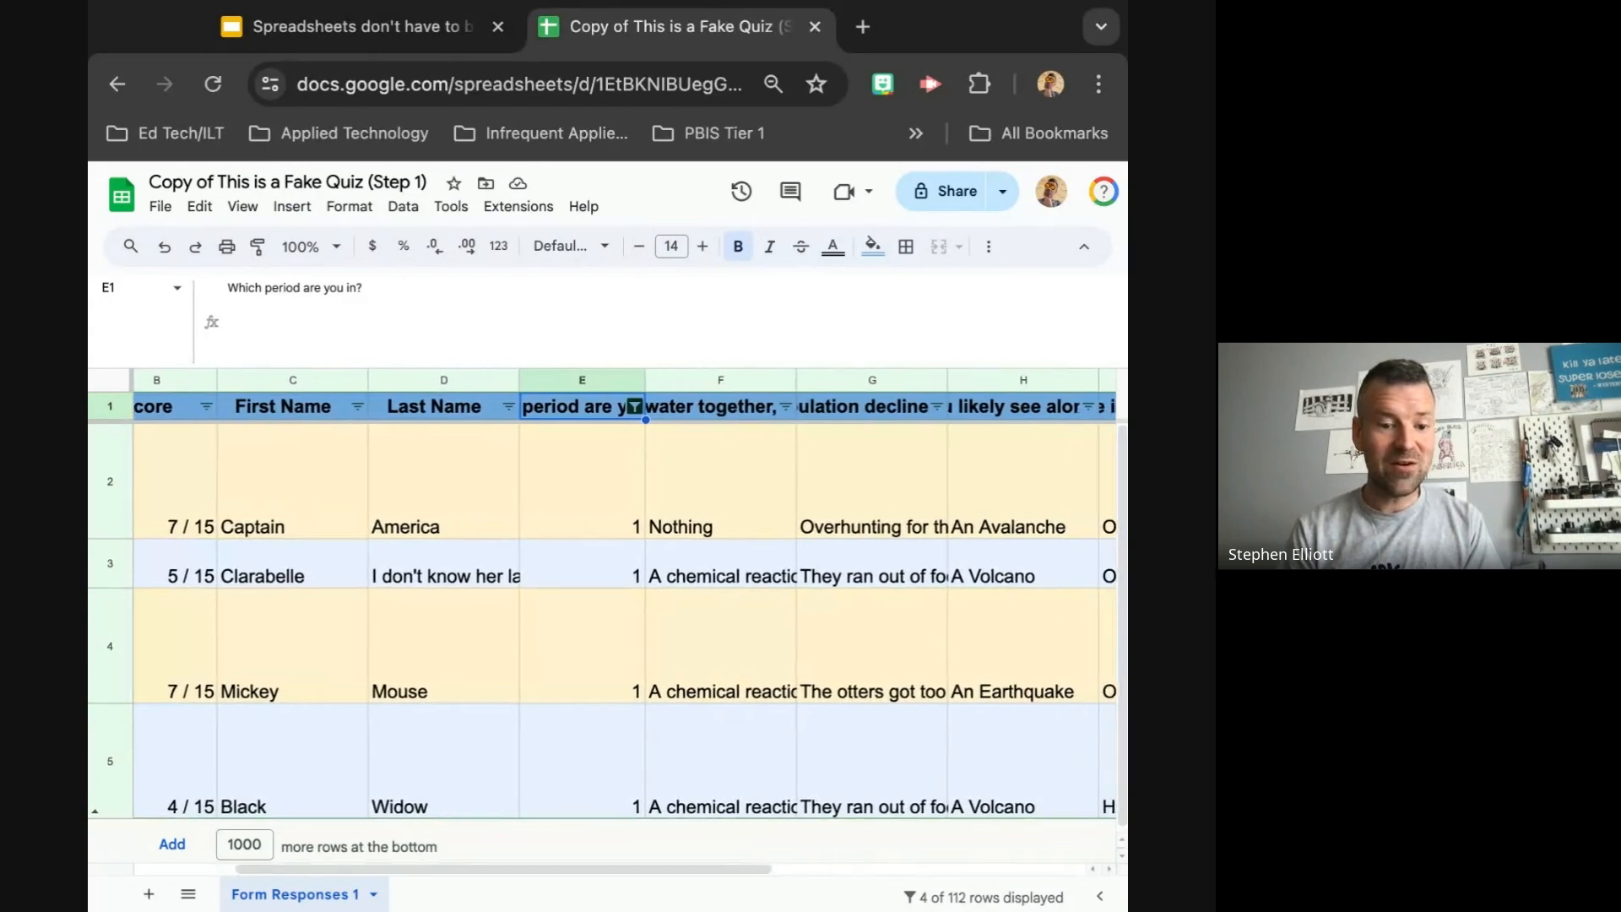
scroll(601, 631, left, 2)
scroll(601, 631, right, 5)
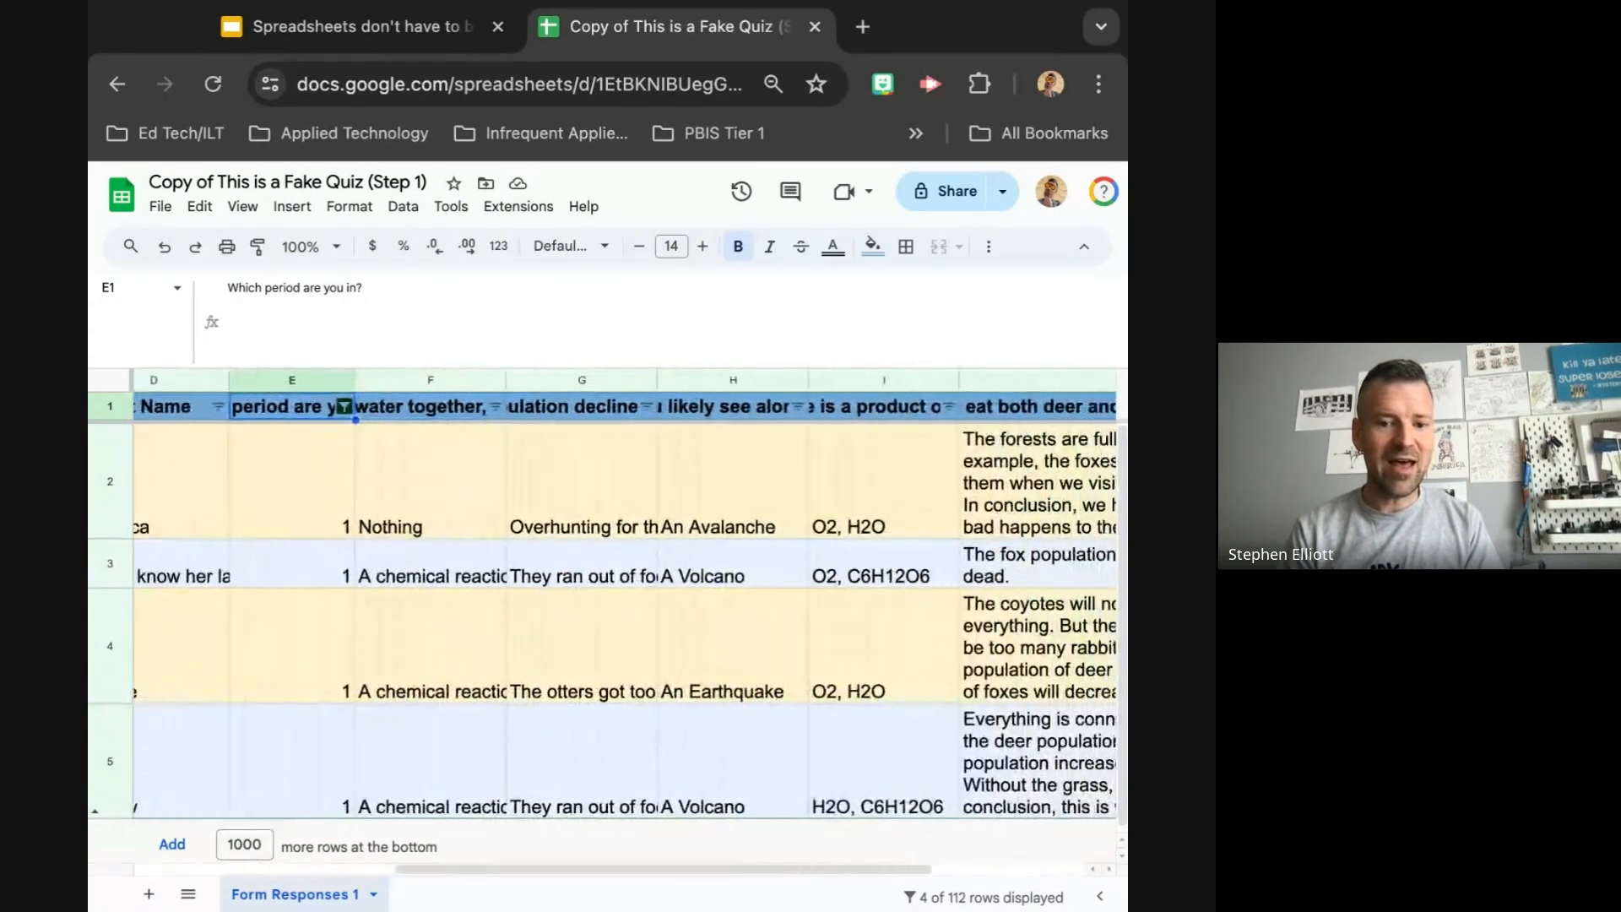
scroll(601, 631, right, 2)
scroll(601, 631, left, 8)
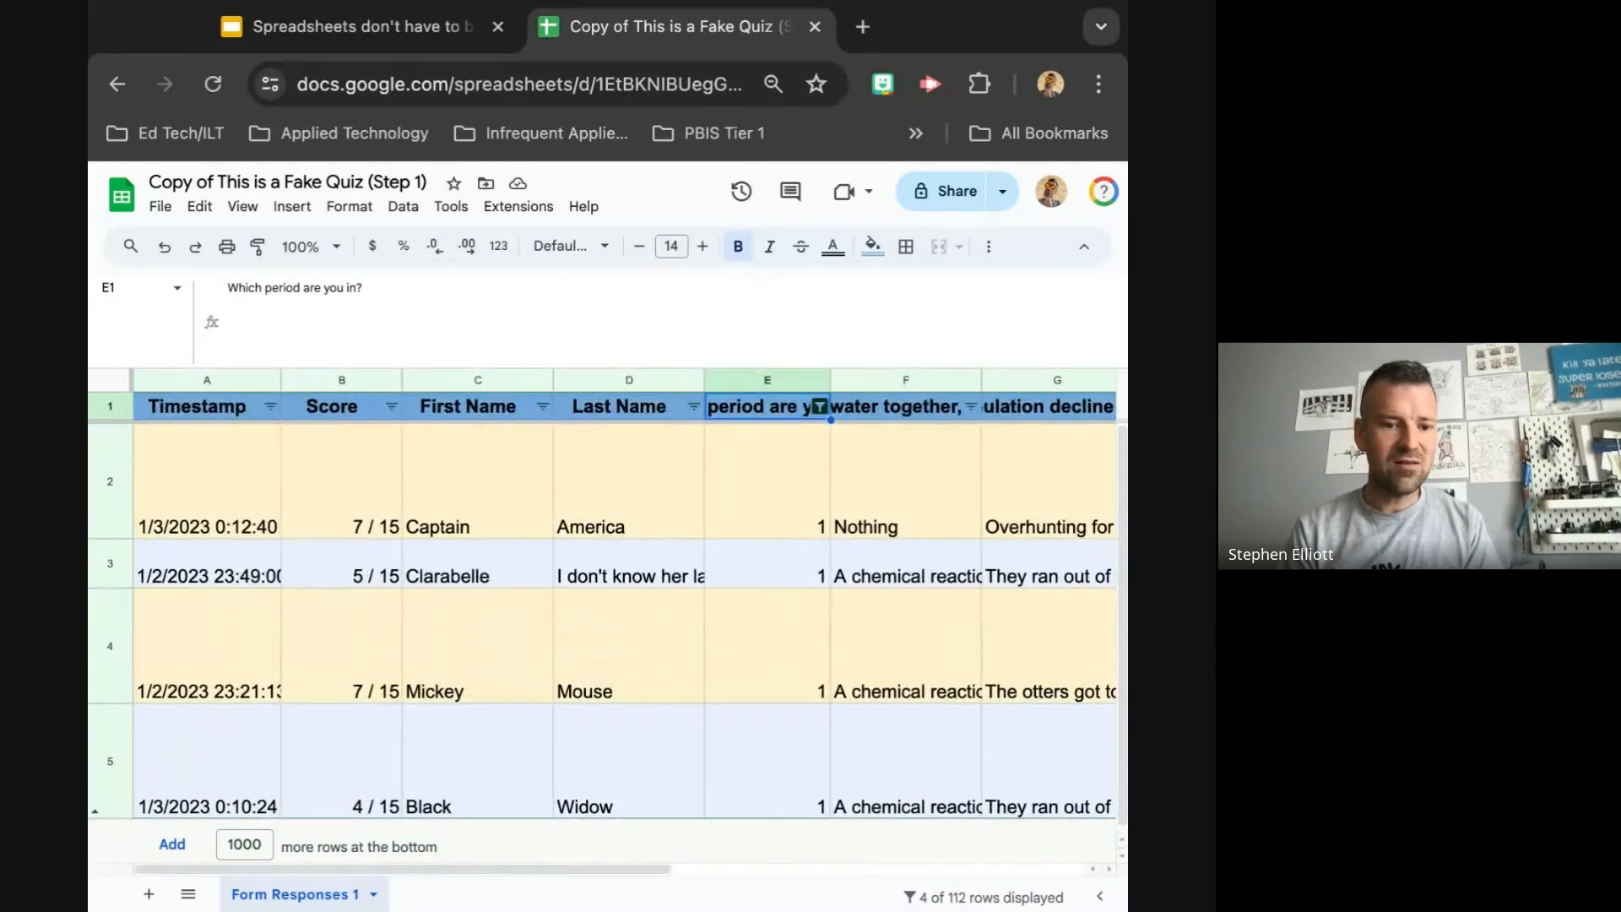
scroll(601, 632, right, 2)
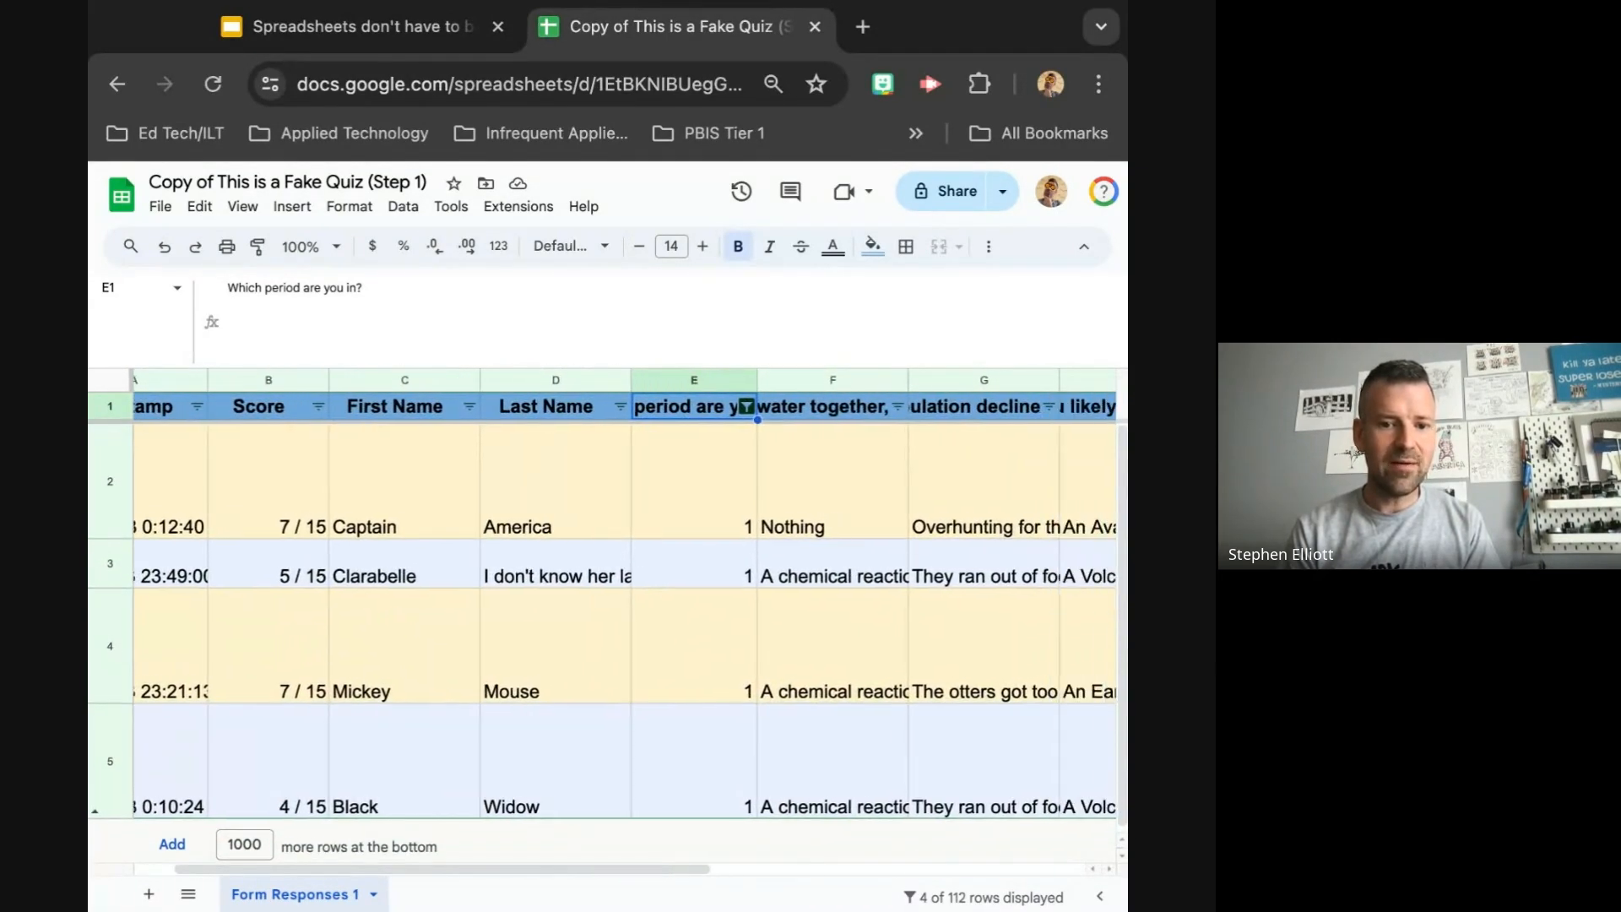
- Select all values in the "Which period are you in?" column's filter and apply it to show every period
click(737, 408)
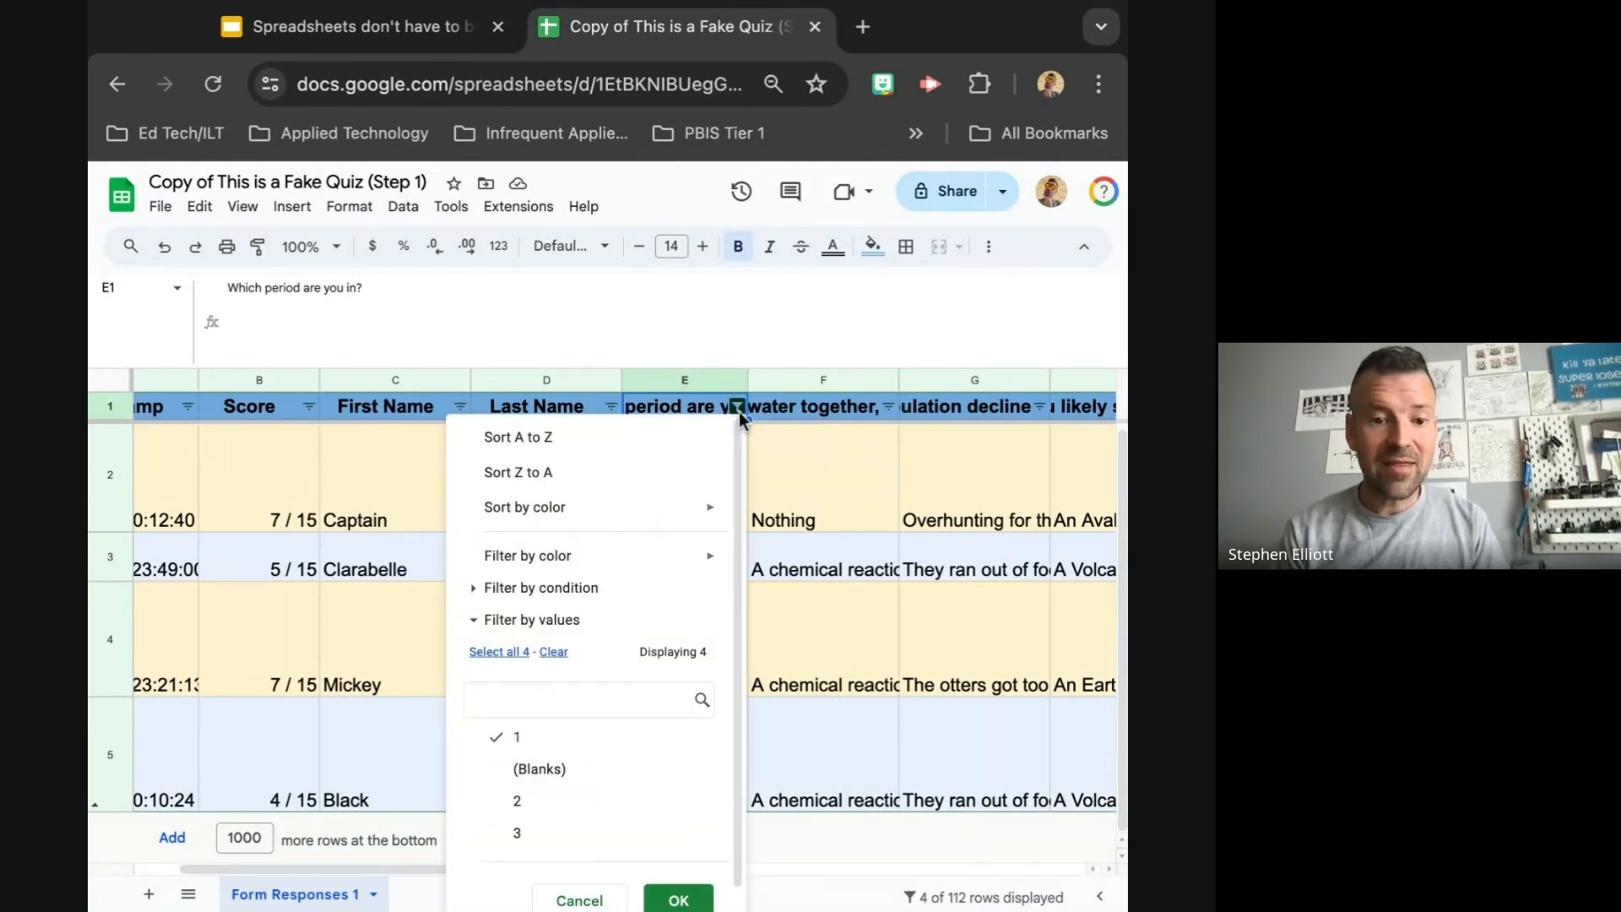
click(768, 435)
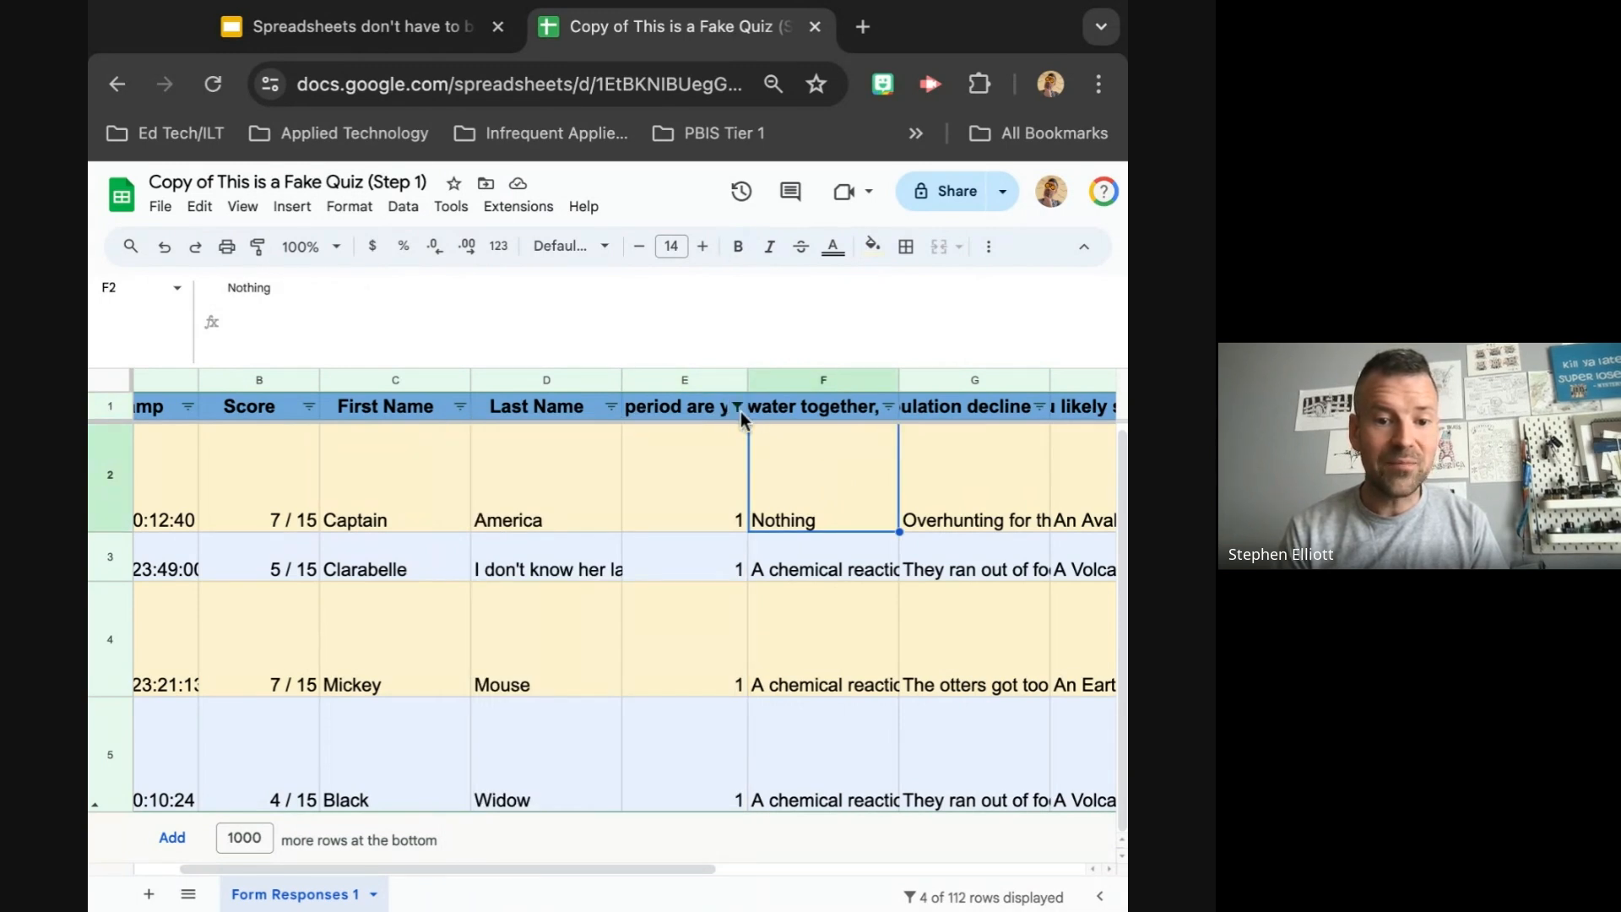
click(738, 409)
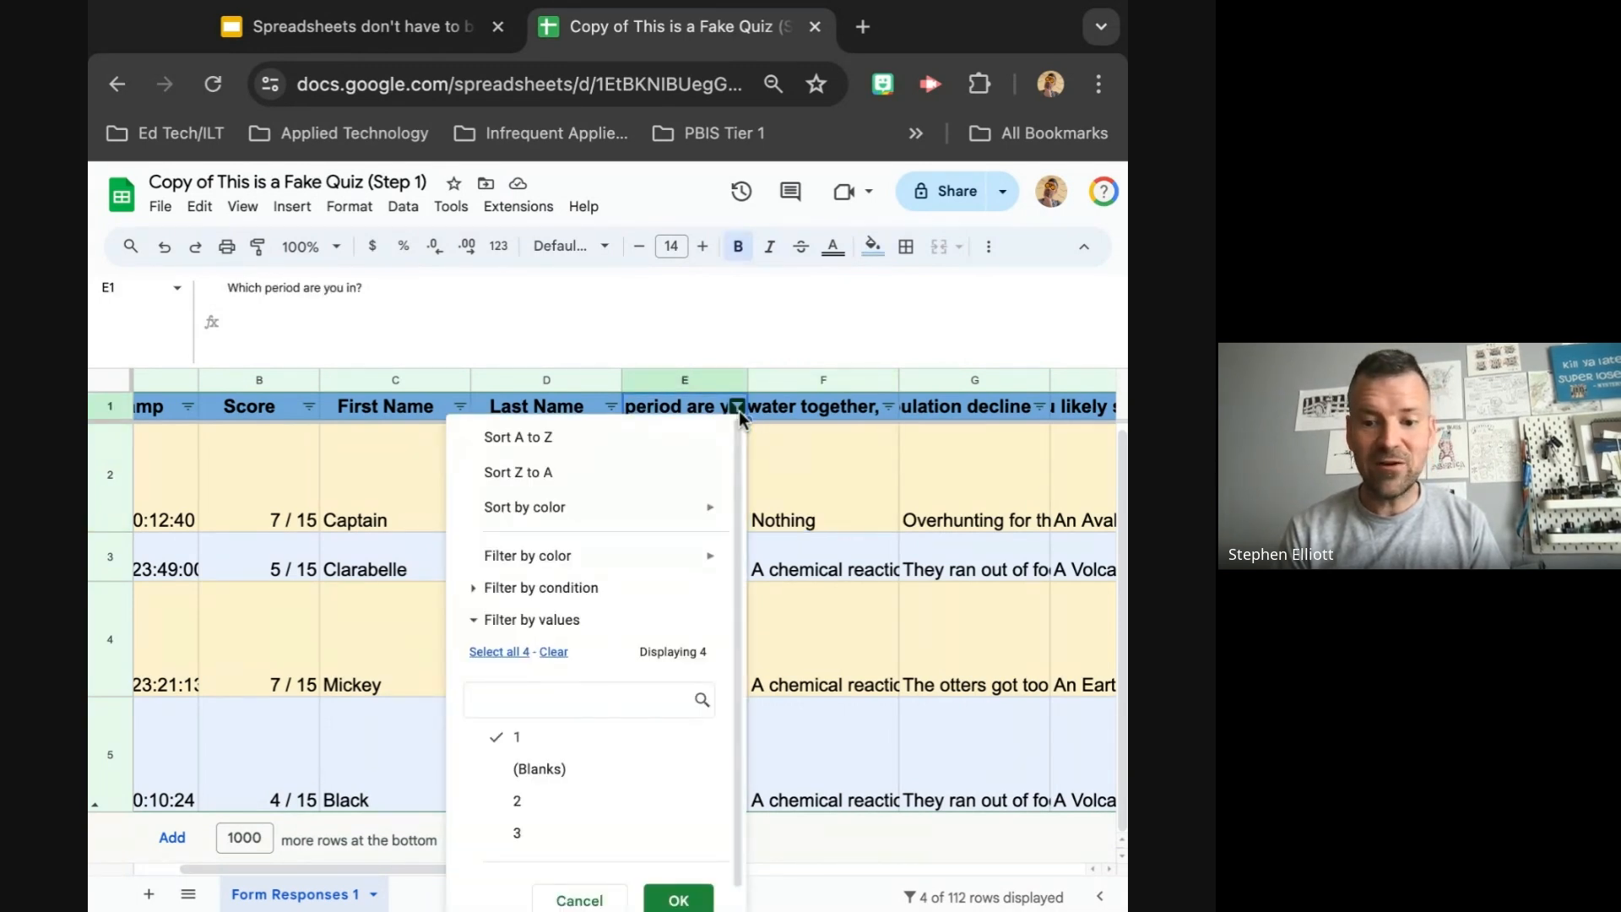
click(497, 666)
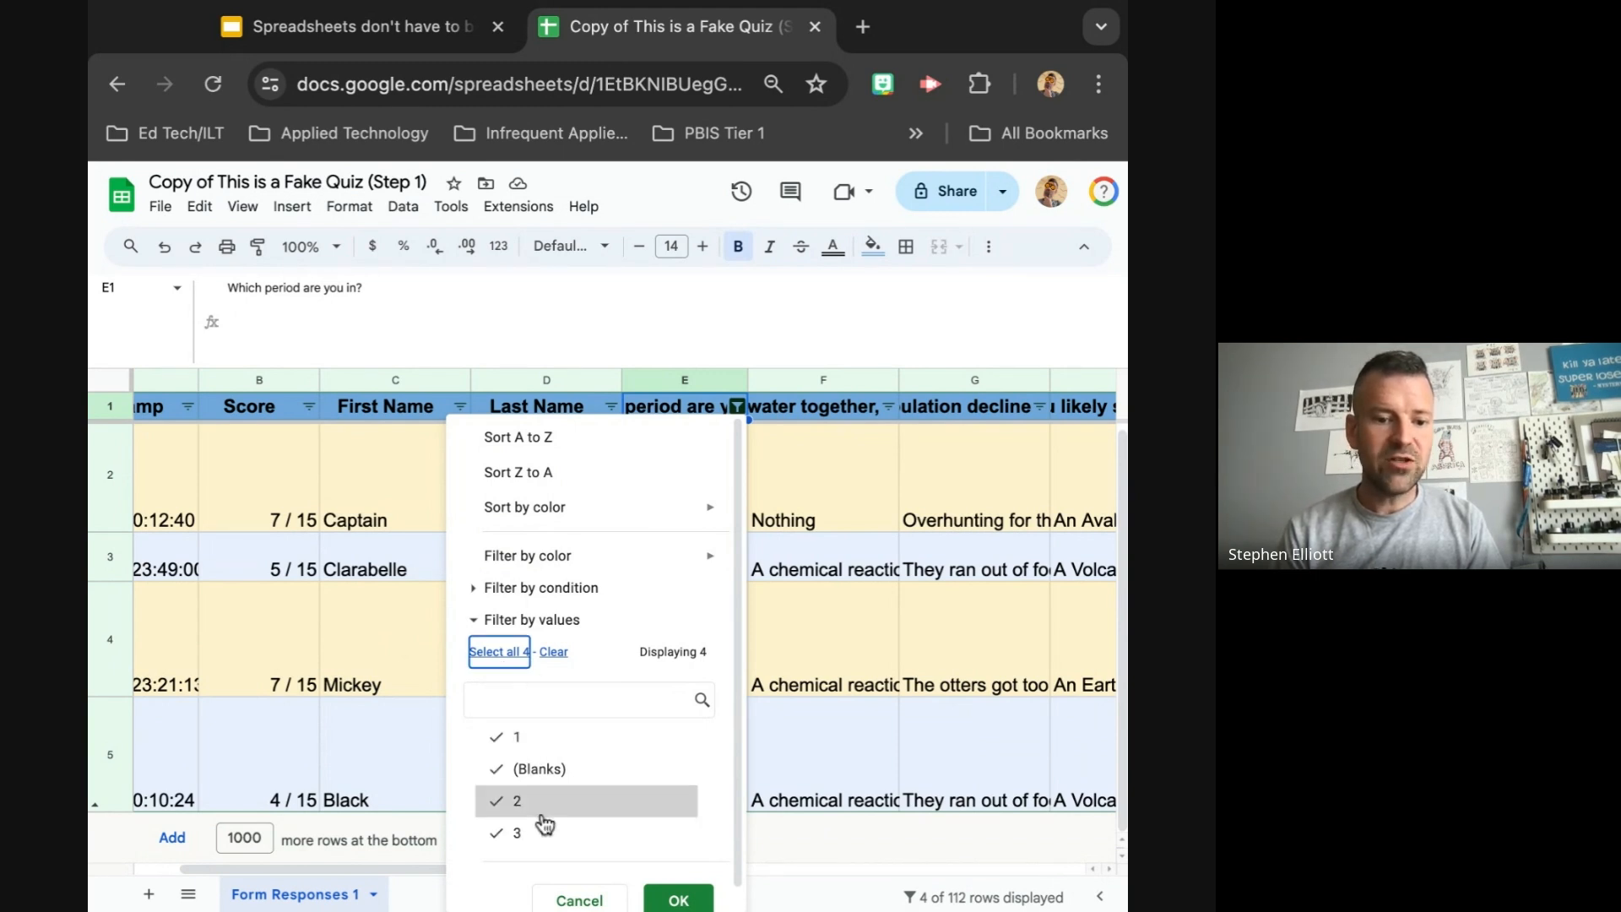
click(680, 900)
- Review the unfiltered responses for all periods down the rows and across the question columns
scroll(698, 751, down, 5)
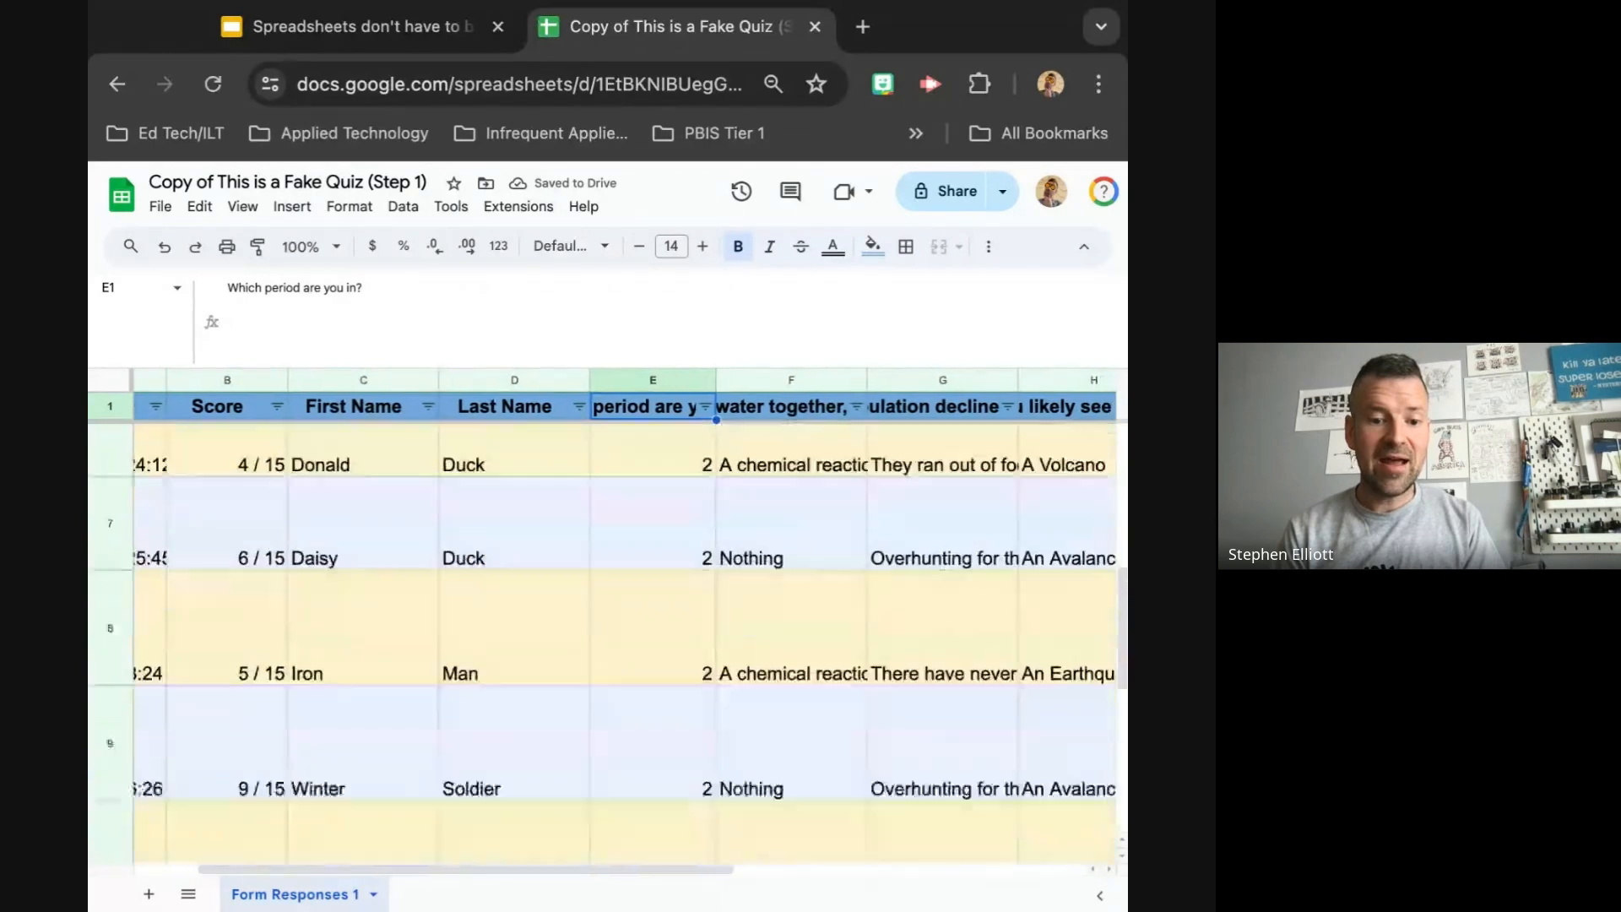
scroll(608, 633, down, 8)
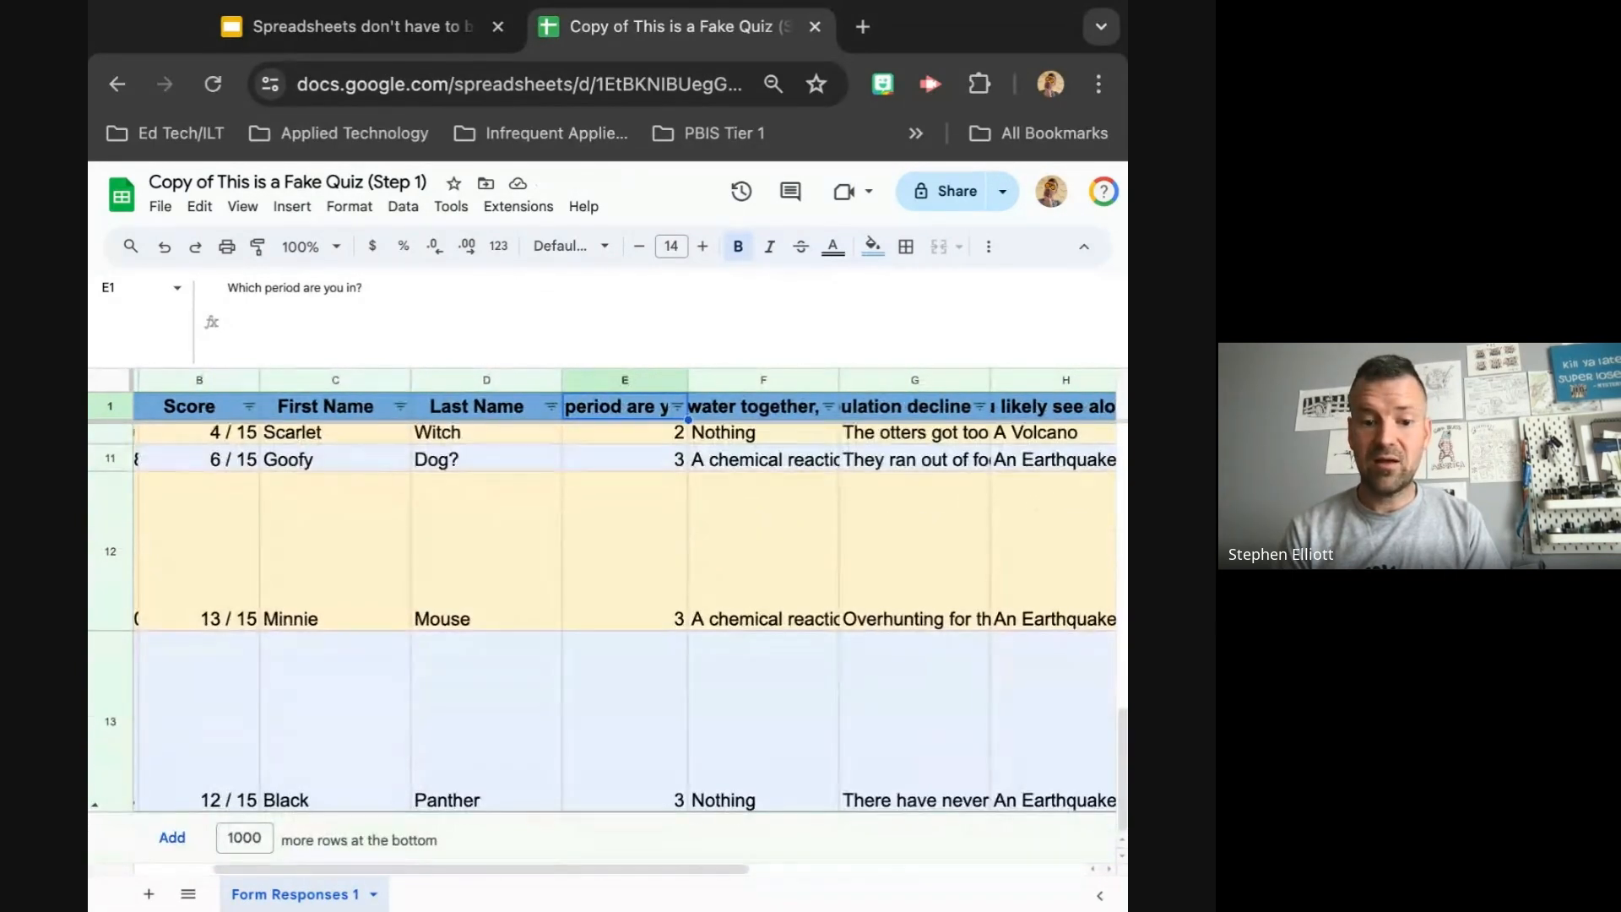
scroll(625, 616, right, 1)
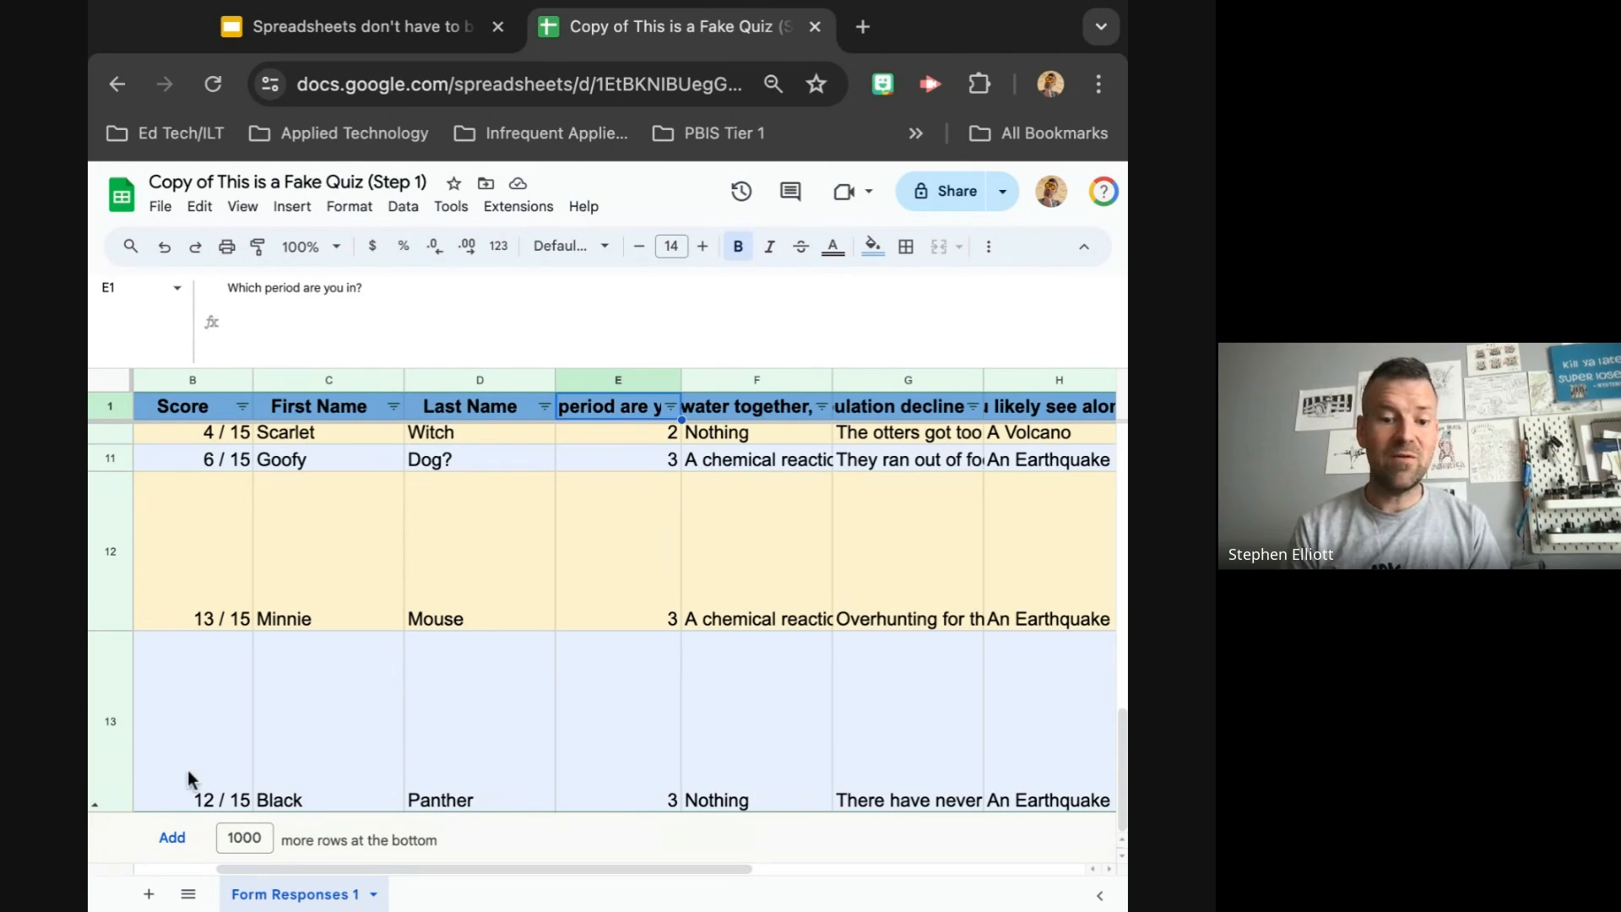
scroll(631, 736, up, 5)
scroll(631, 736, right, 8)
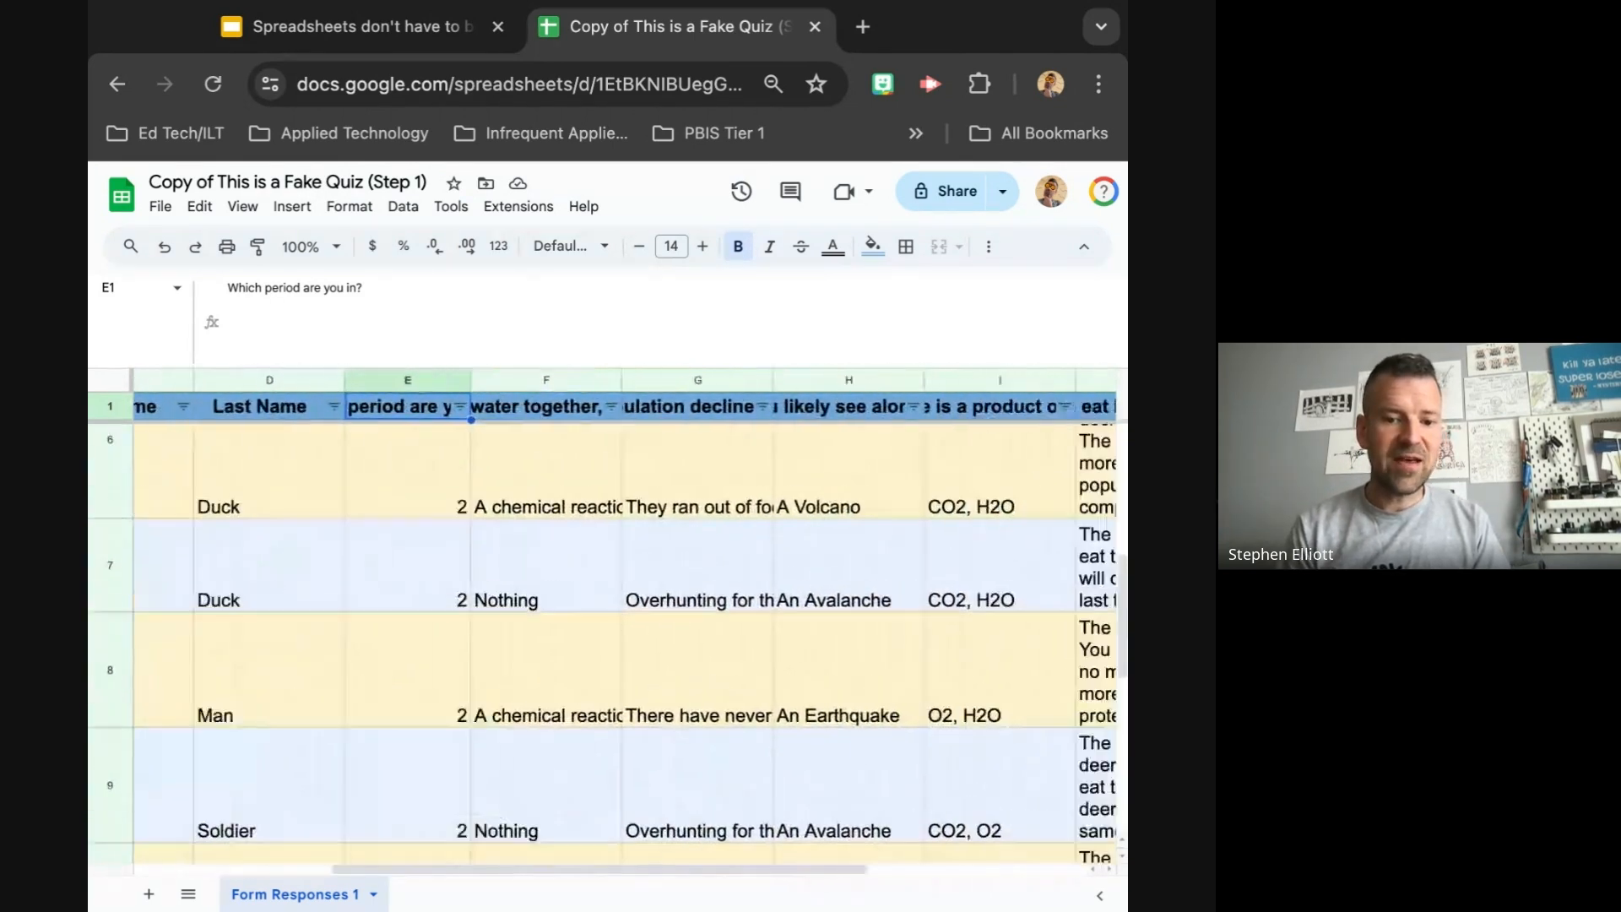
scroll(794, 419, left, 5)
scroll(794, 419, up, 2)
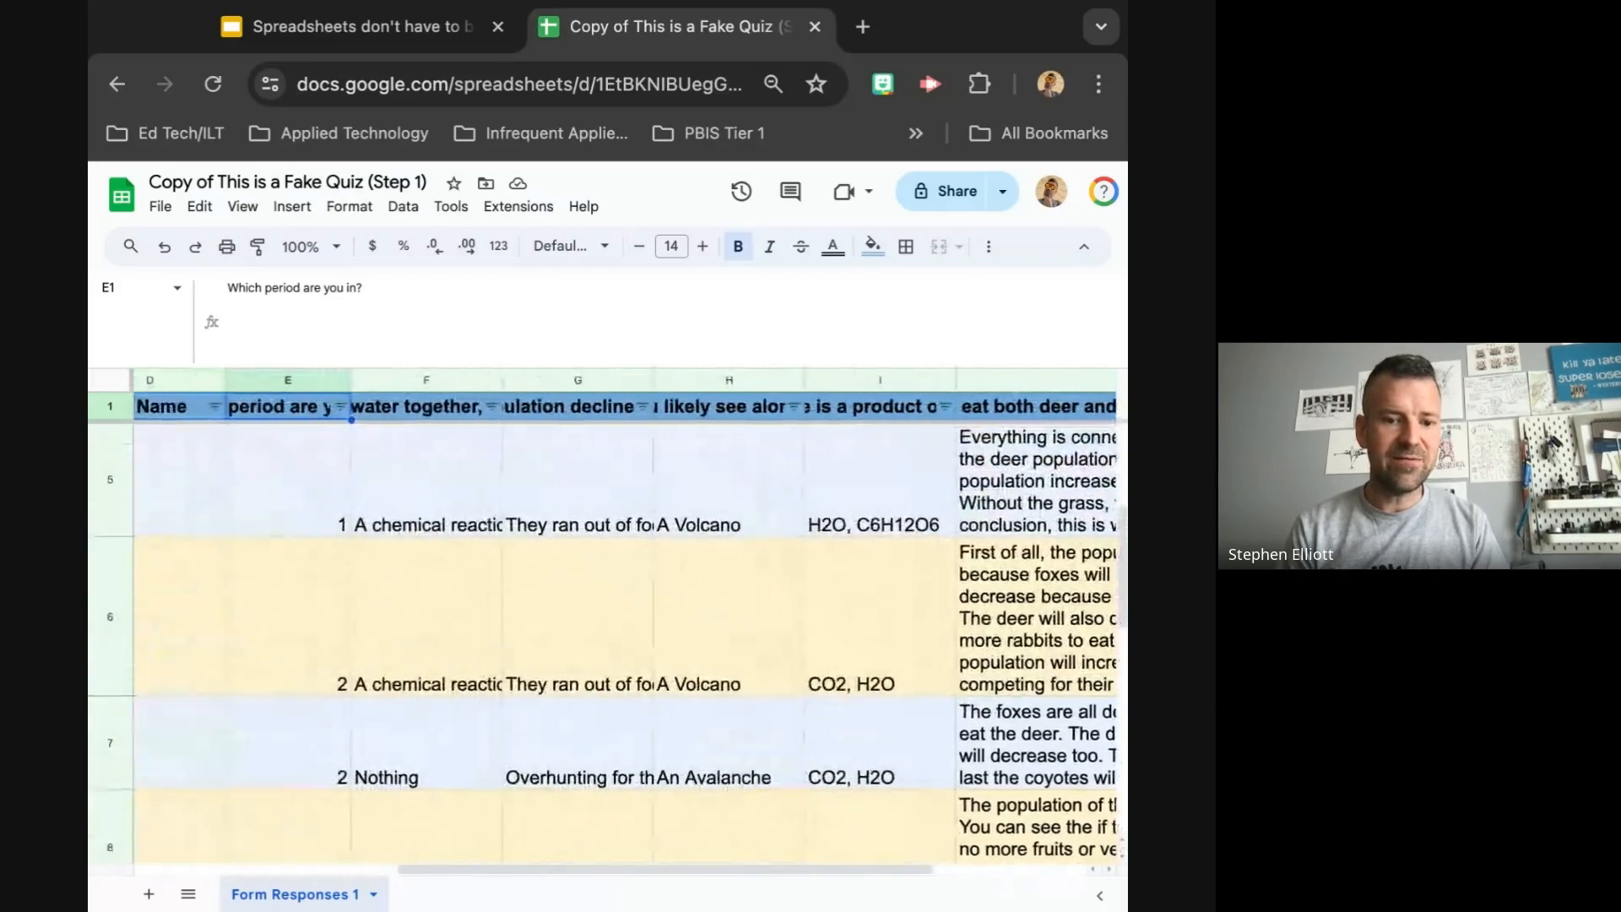
- Filter the Transform Plate Boundary natural disaster column to show only "A Volcano" and "An Avalanche", excluding blanks and "An Earthquake"
click(792, 408)
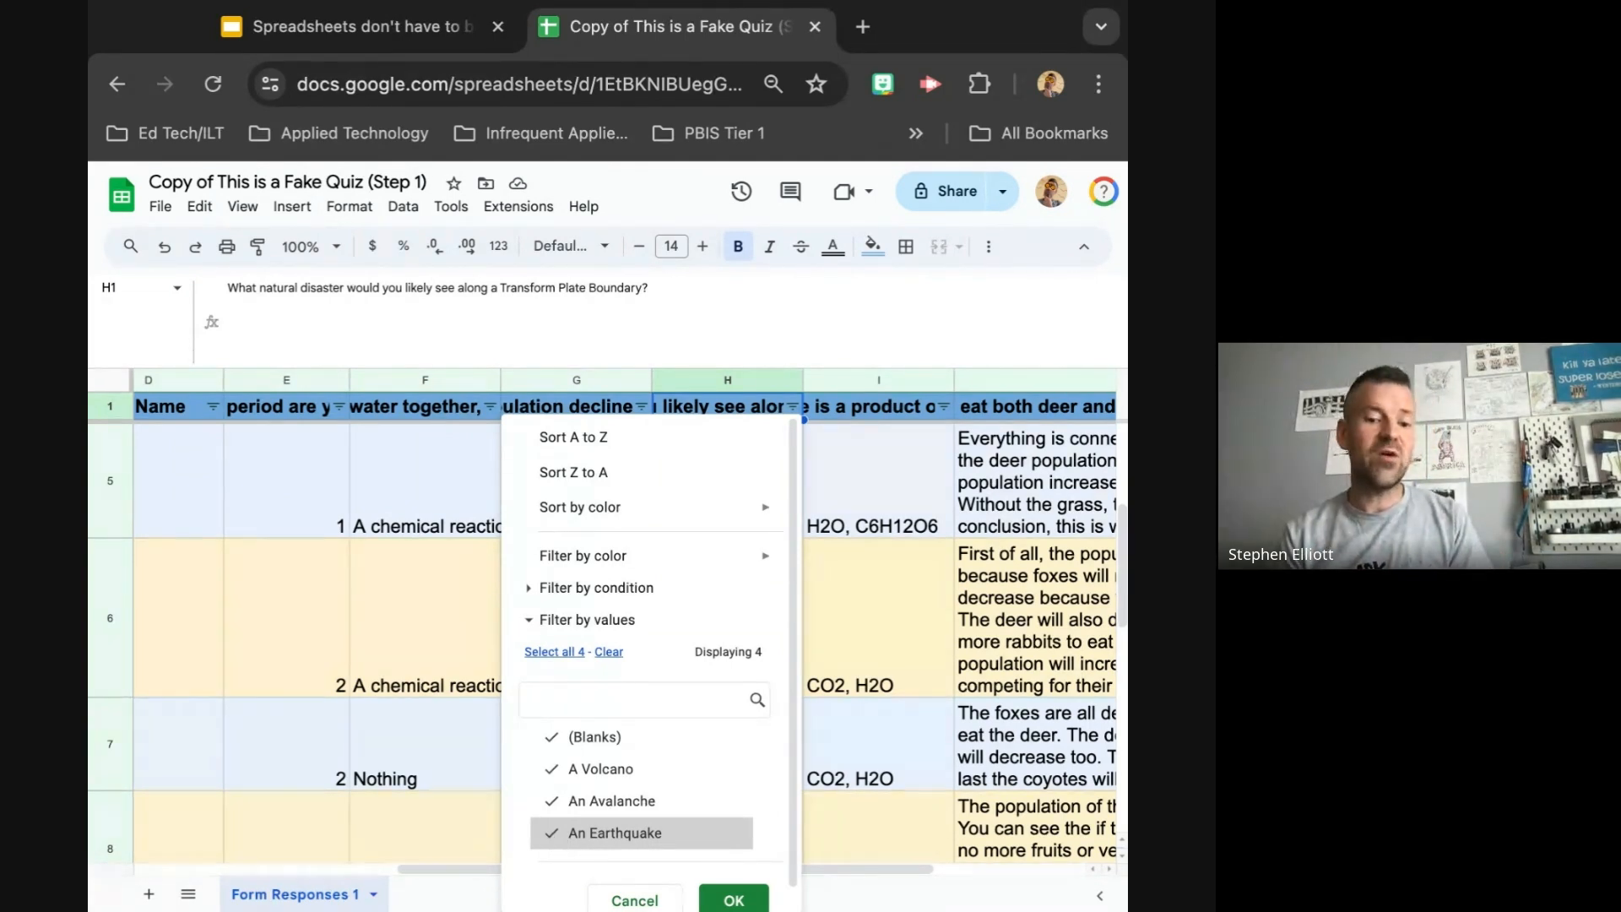
click(615, 832)
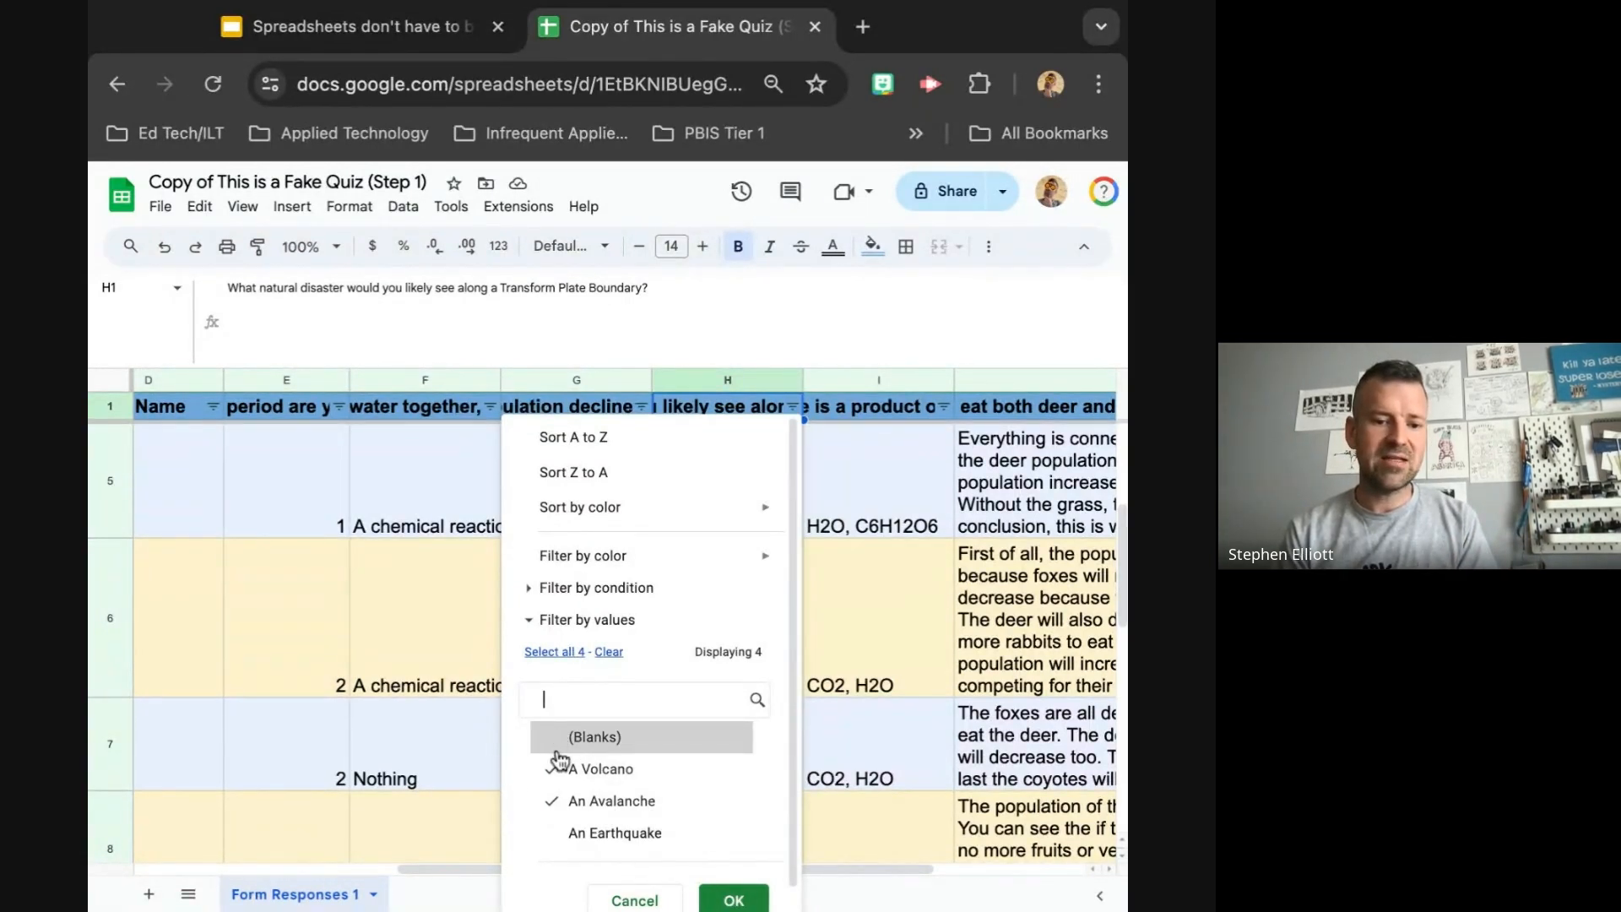
click(733, 900)
- Examine the rows of students who answered the natural disaster question with a volcano or an avalanche
scroll(824, 691, down, 5)
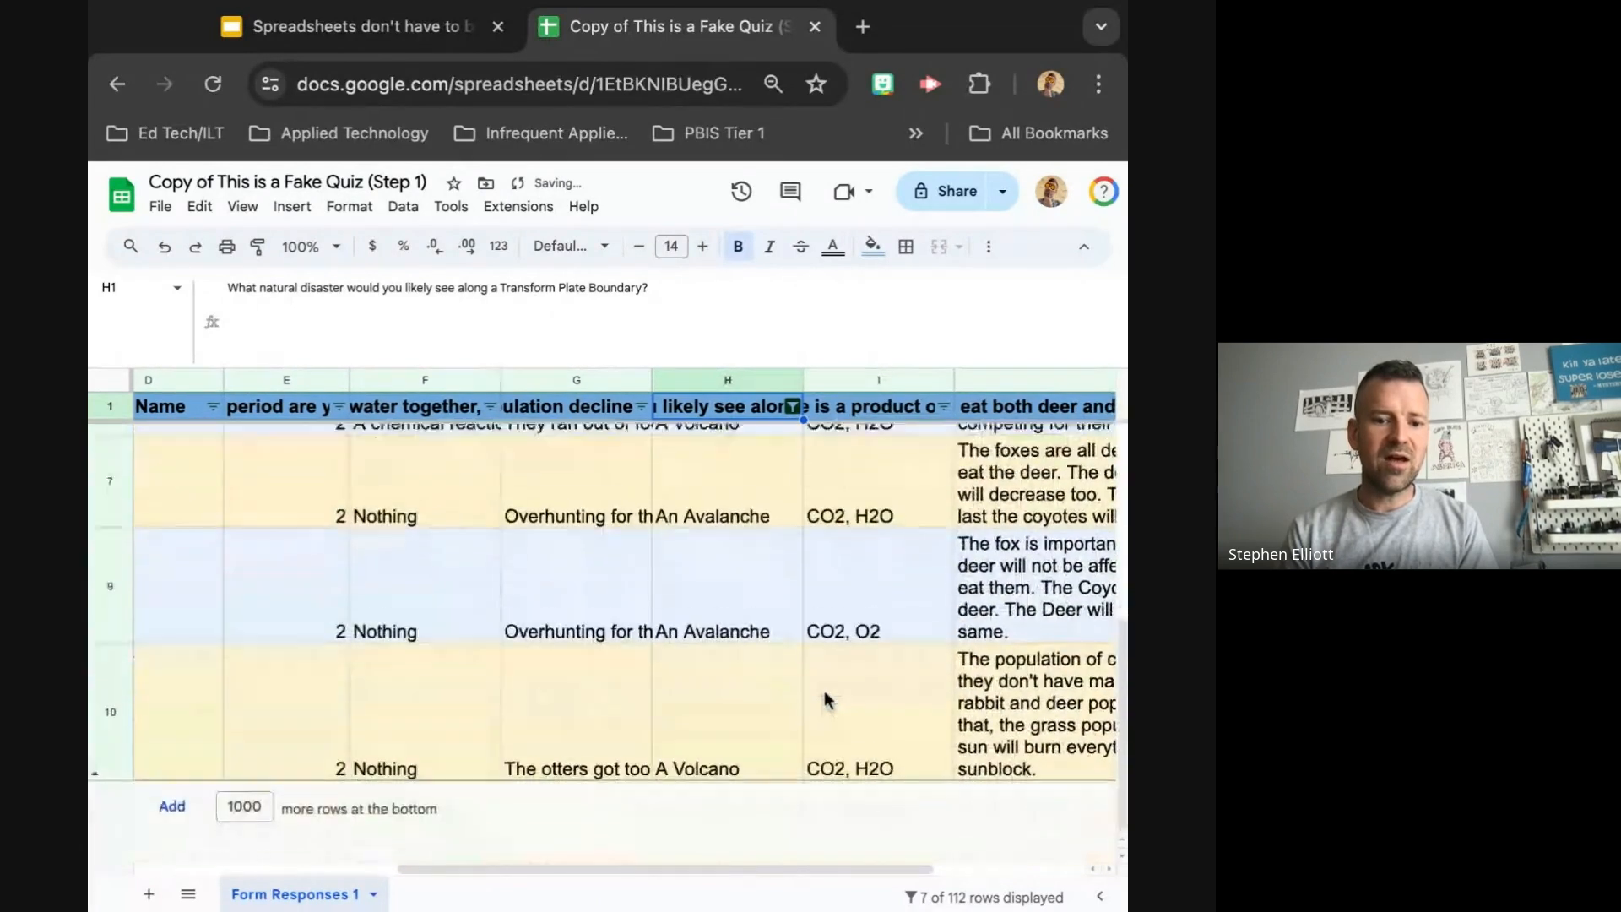
scroll(824, 697, up, 3)
scroll(828, 699, up, 3)
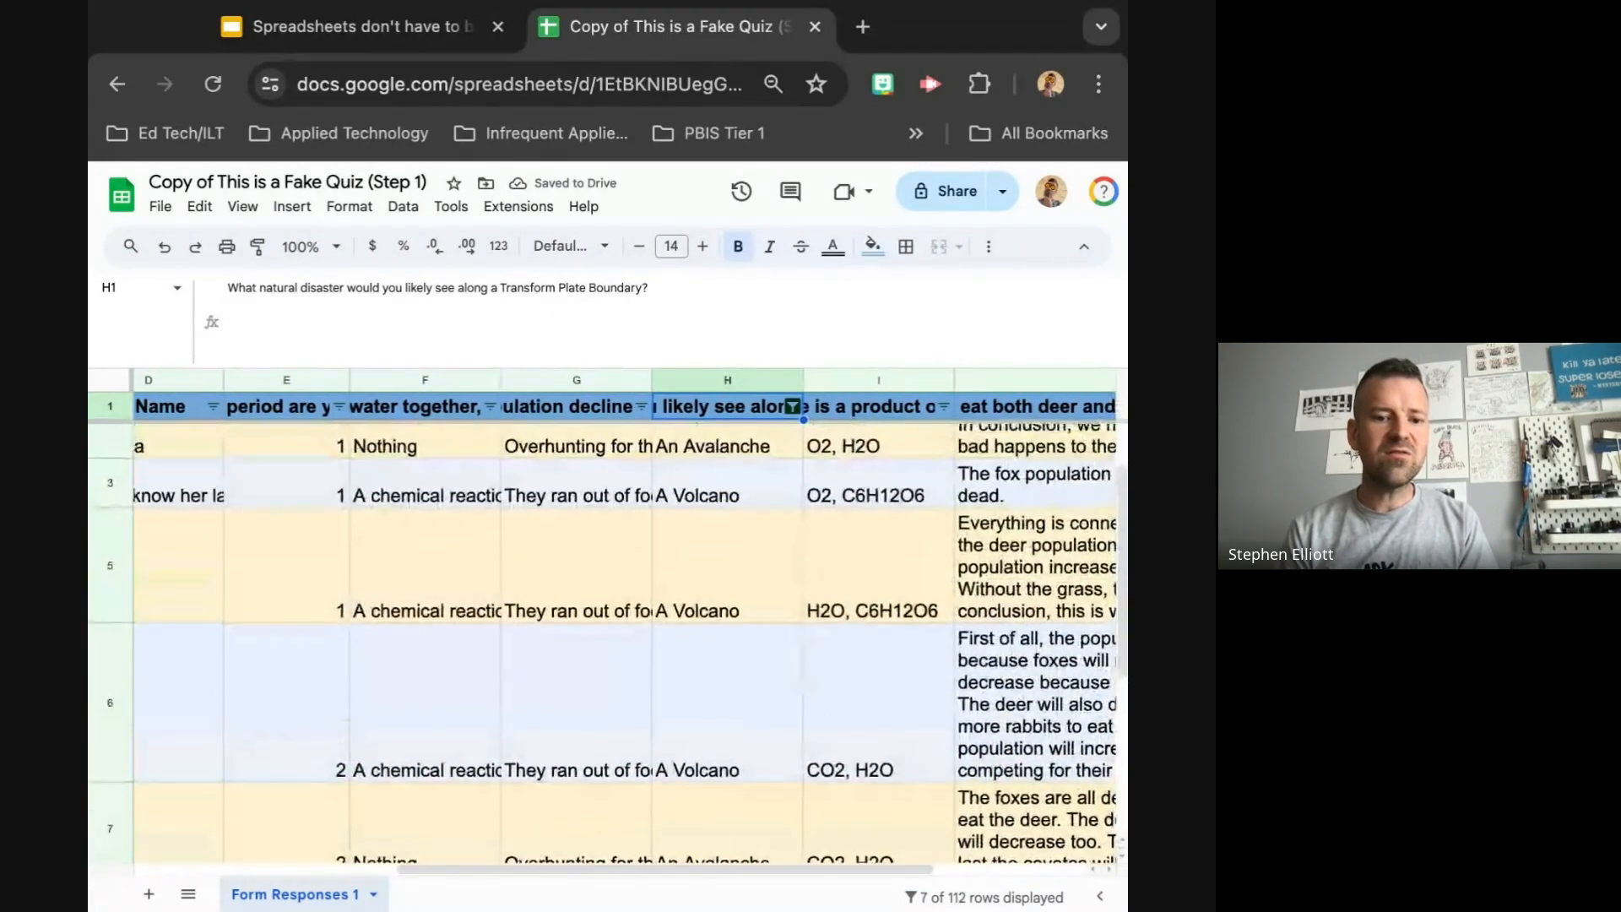
scroll(782, 628, down, 1)
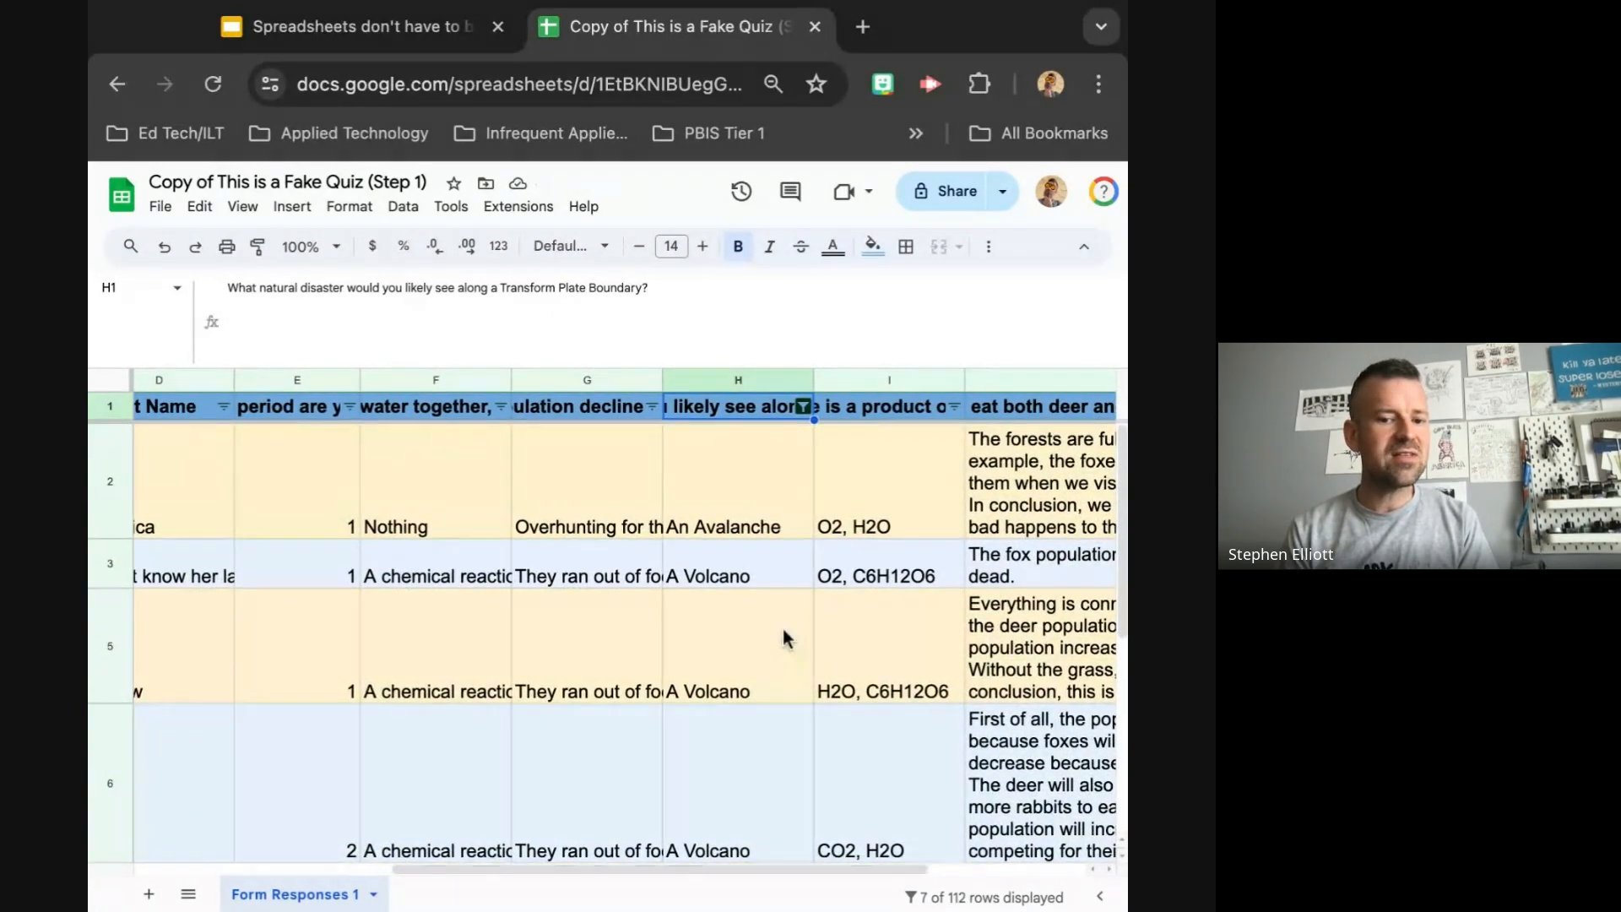
scroll(781, 626, down, 4)
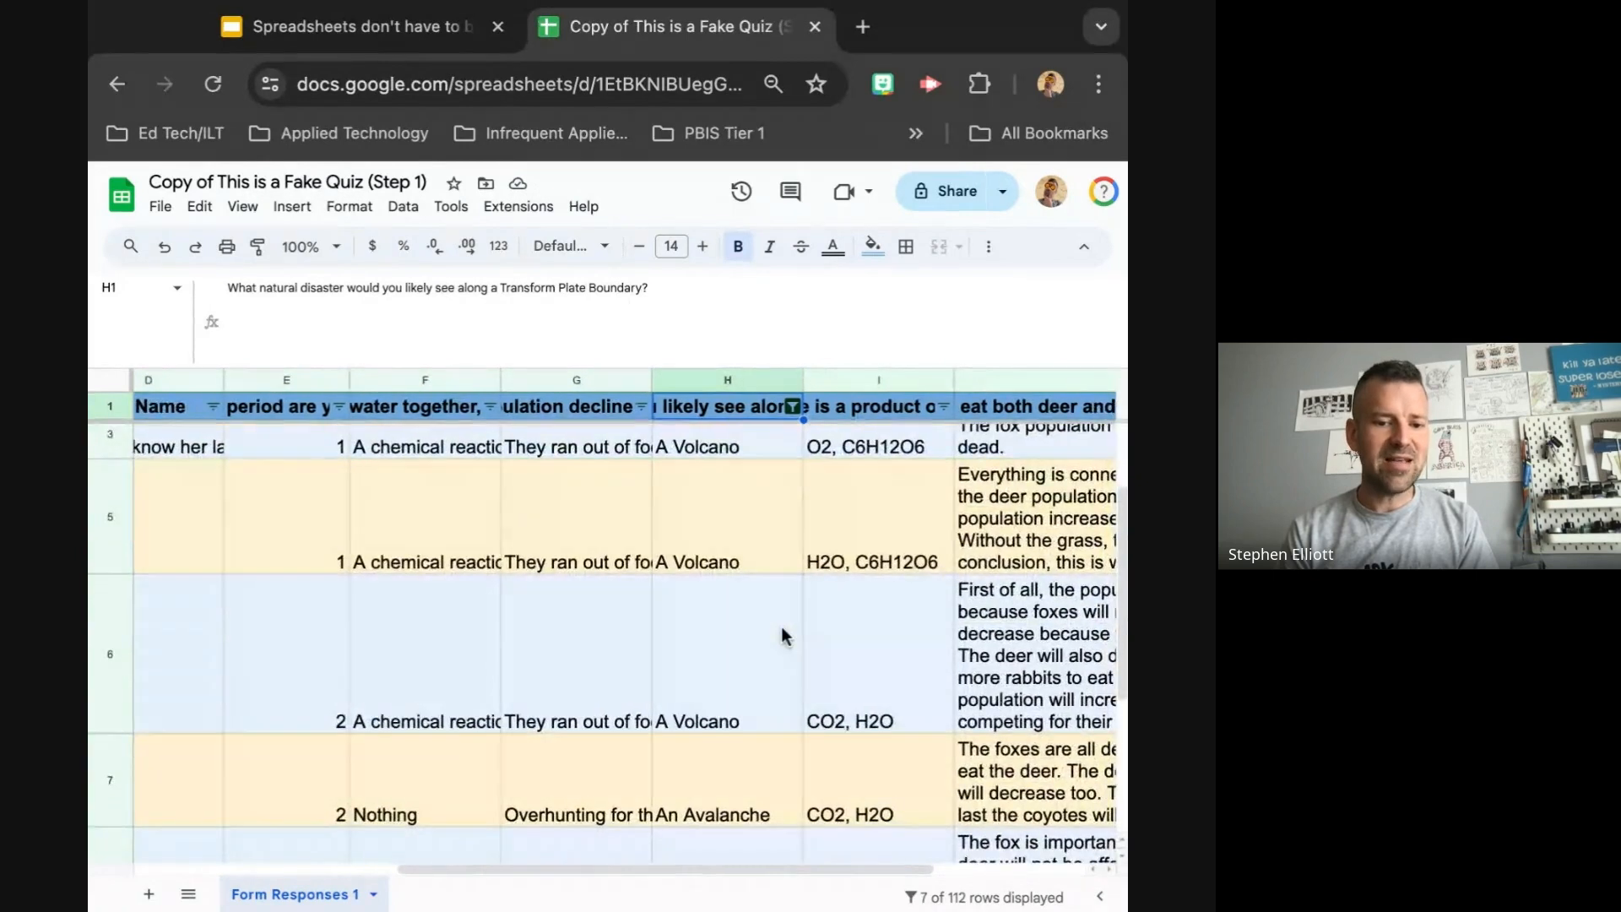
scroll(608, 620, down, 3)
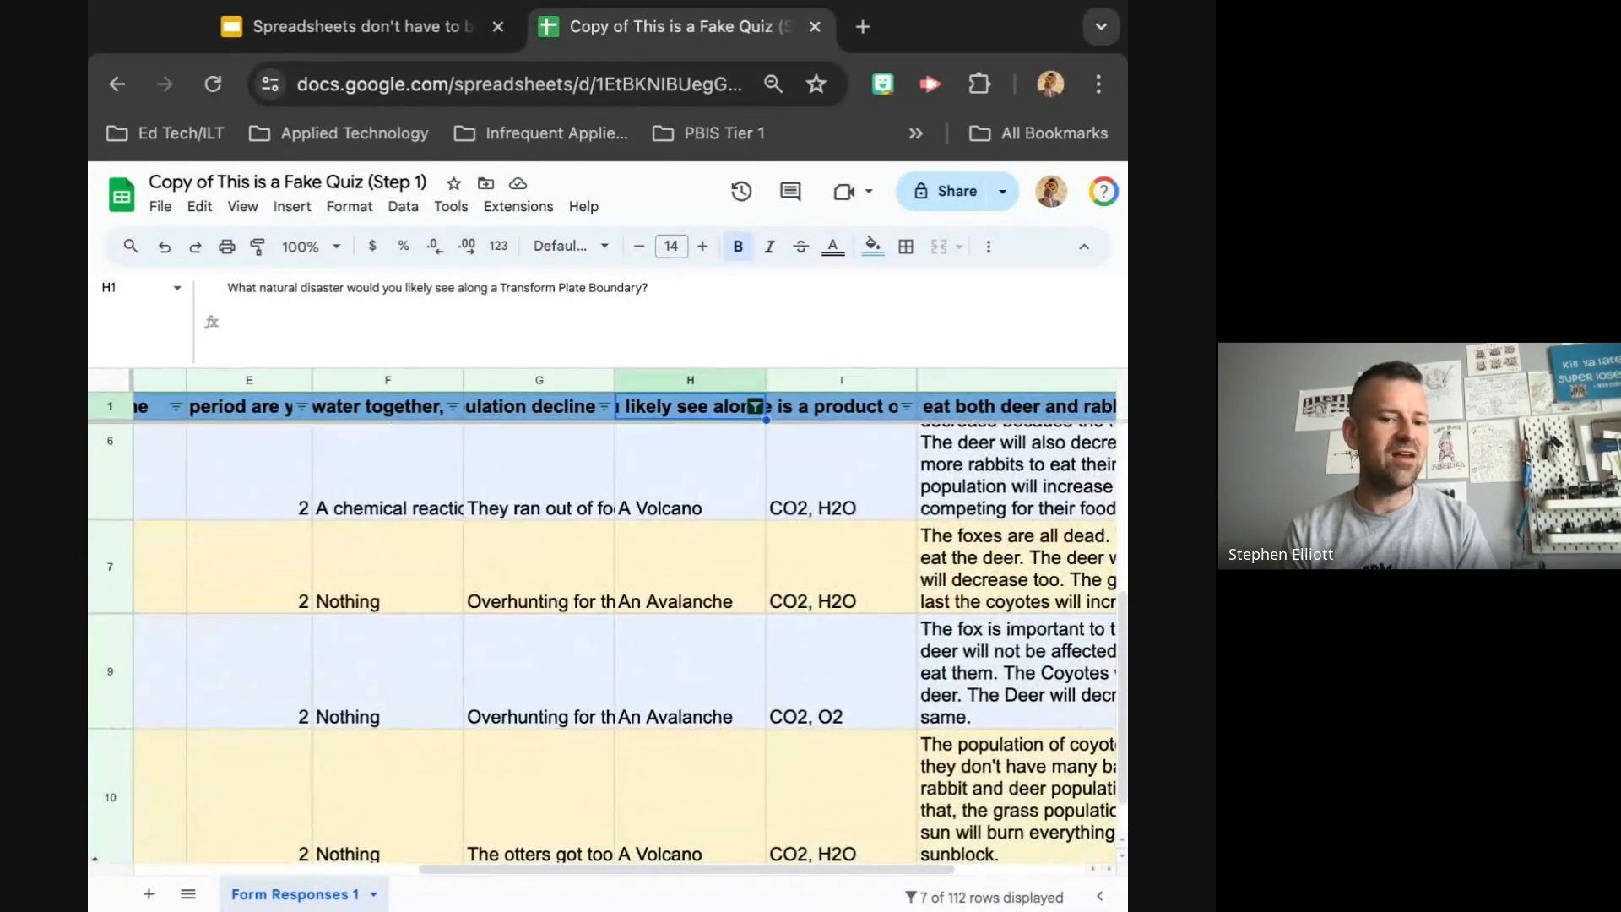
scroll(608, 639, up, 5)
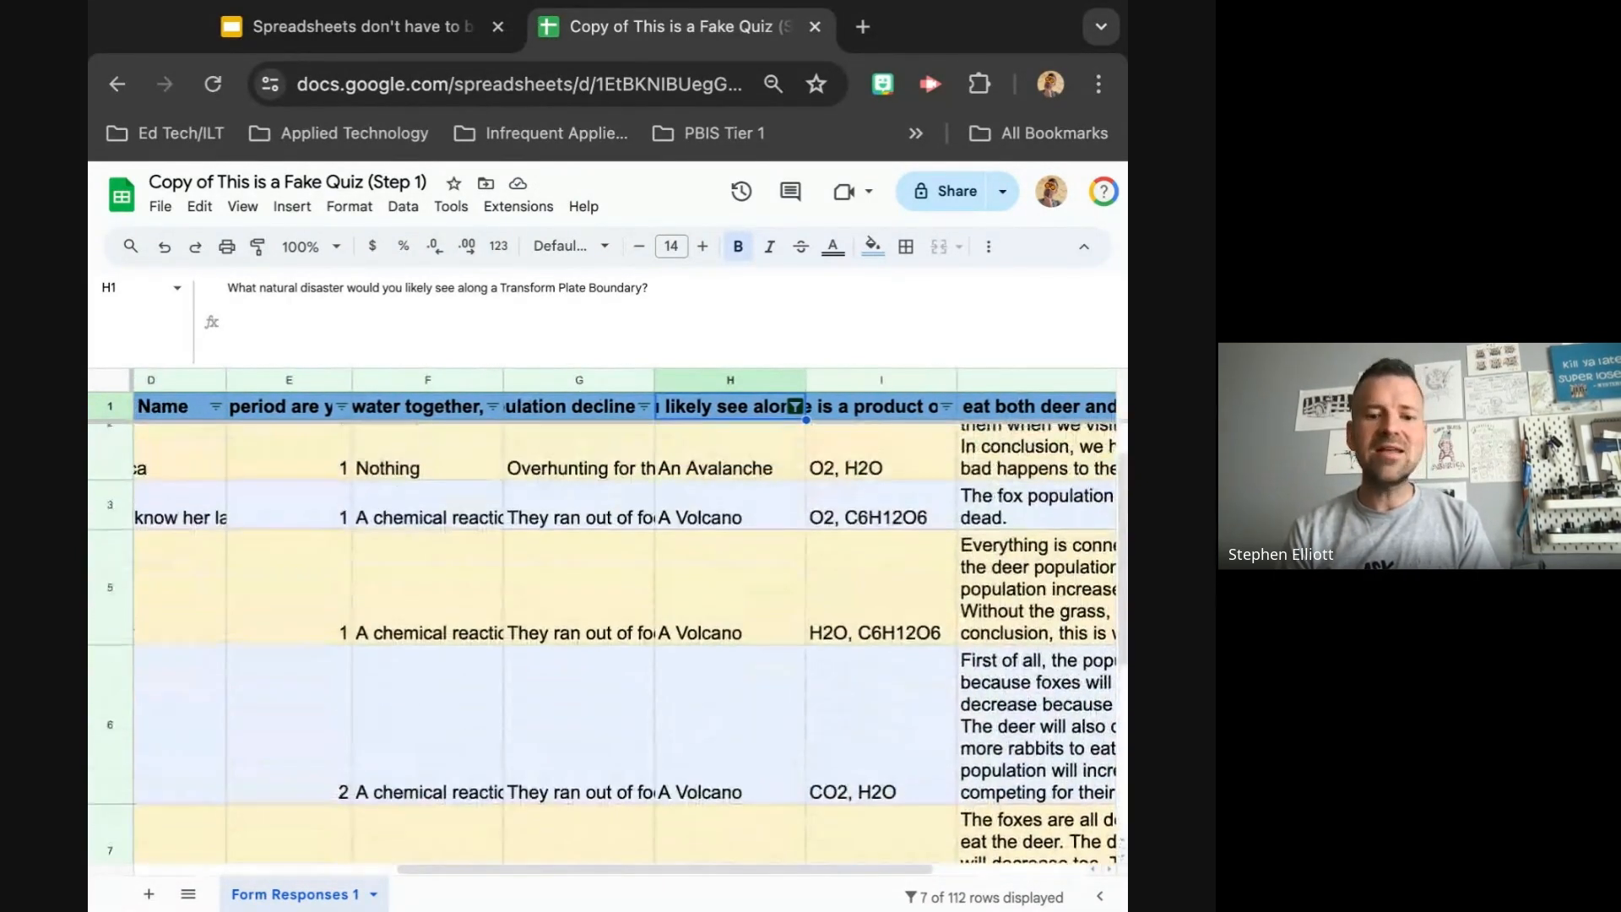
- Try the clear and select-all options in the natural disaster column's filter, and apply it with all values selected
click(795, 408)
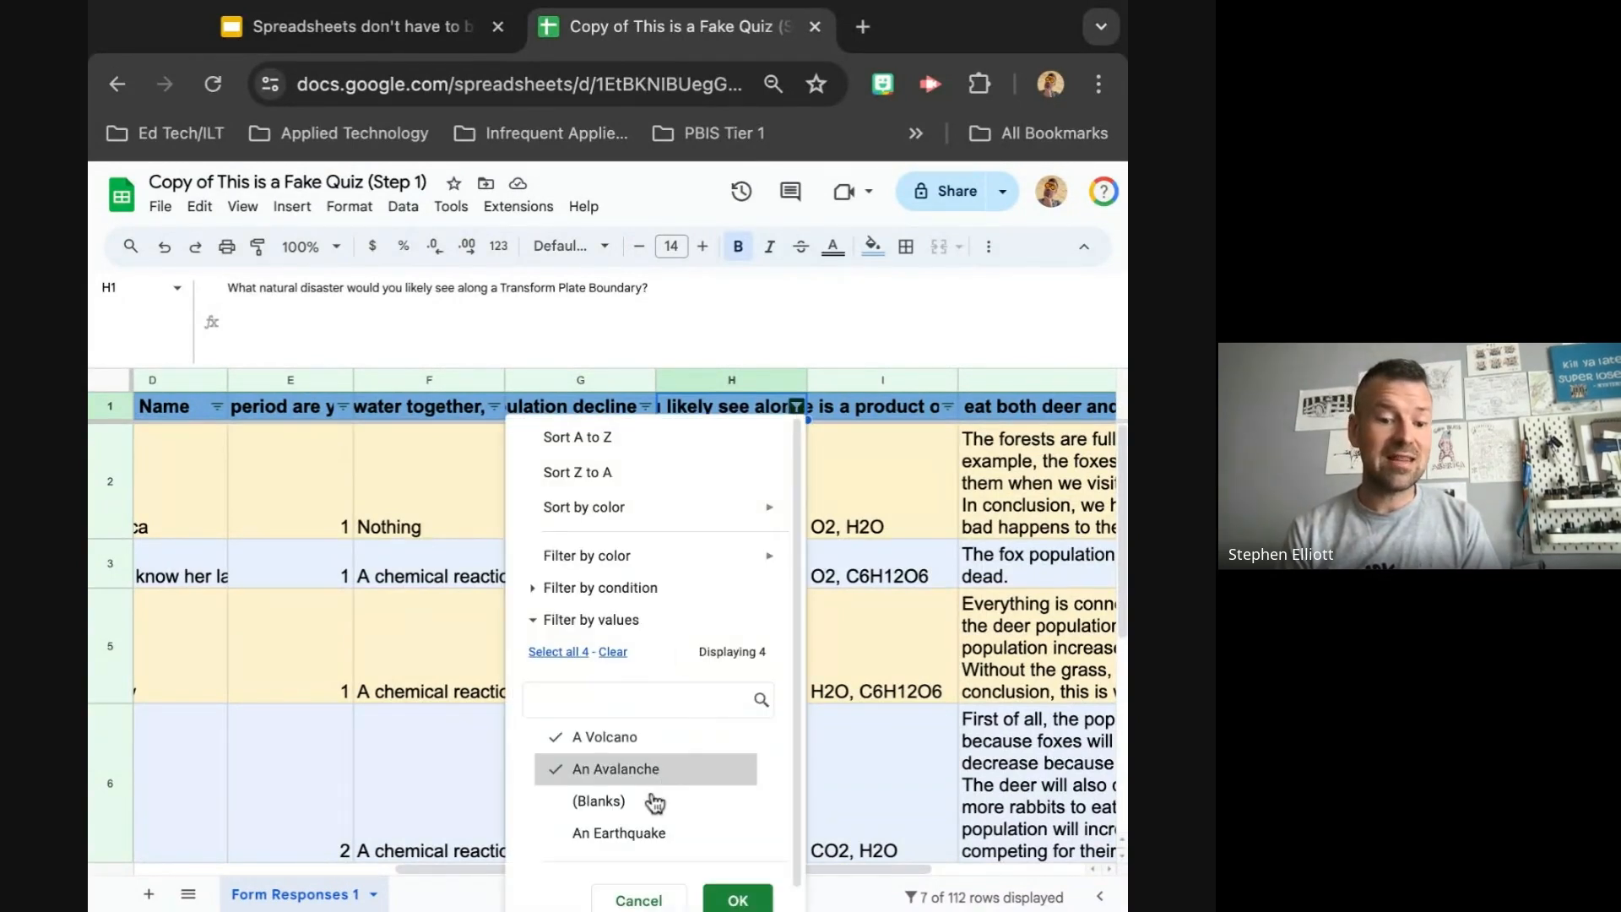
click(648, 838)
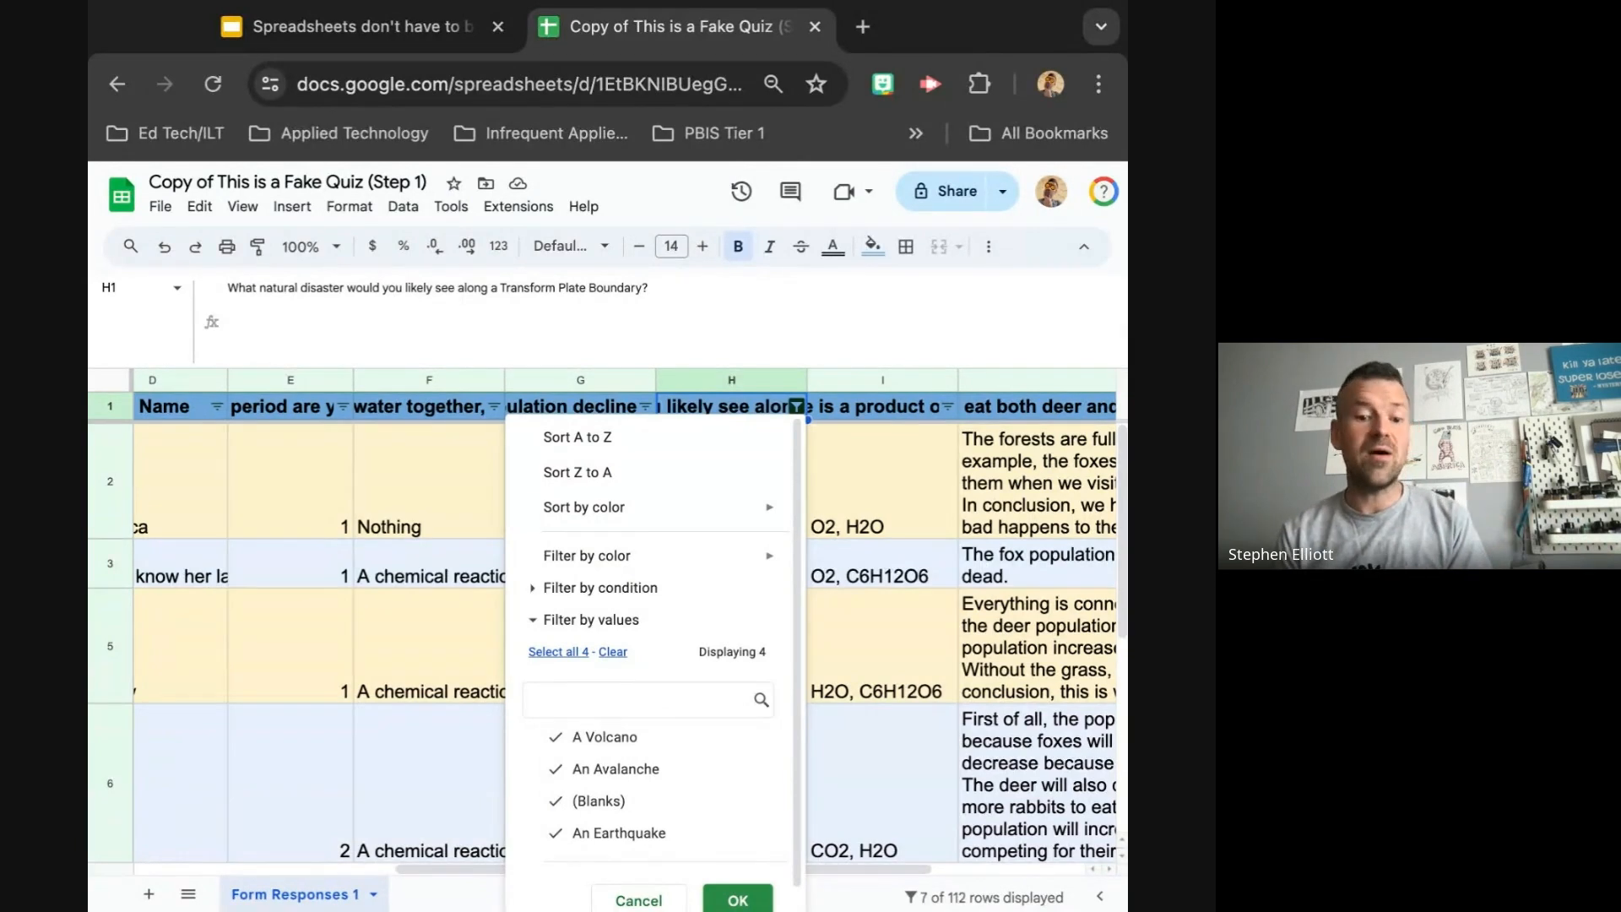
click(567, 654)
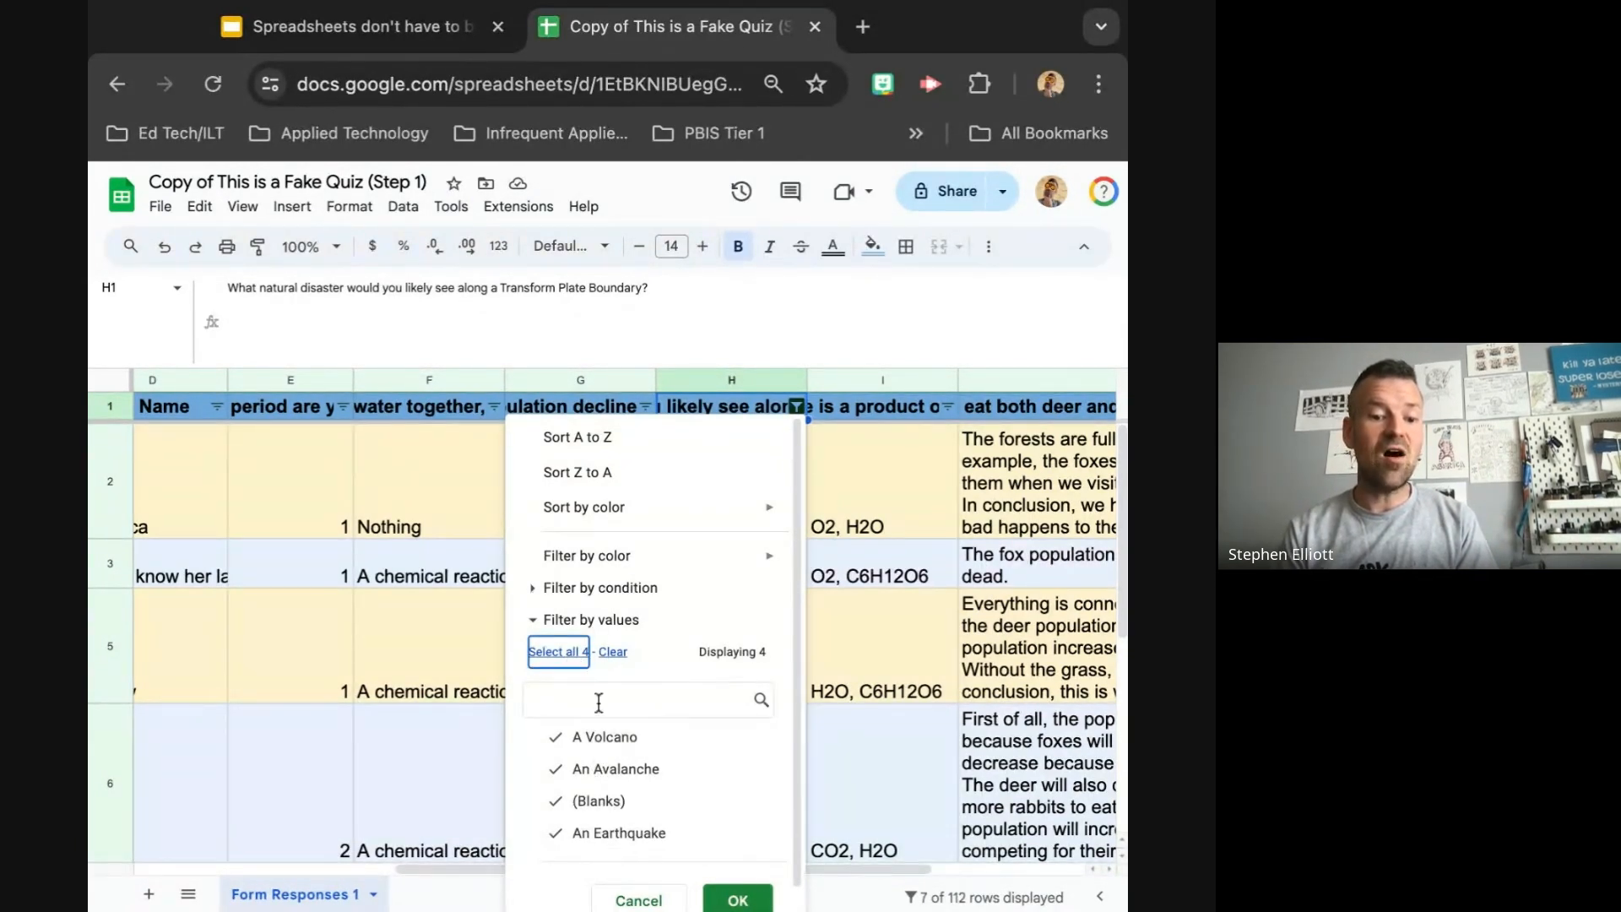
click(614, 656)
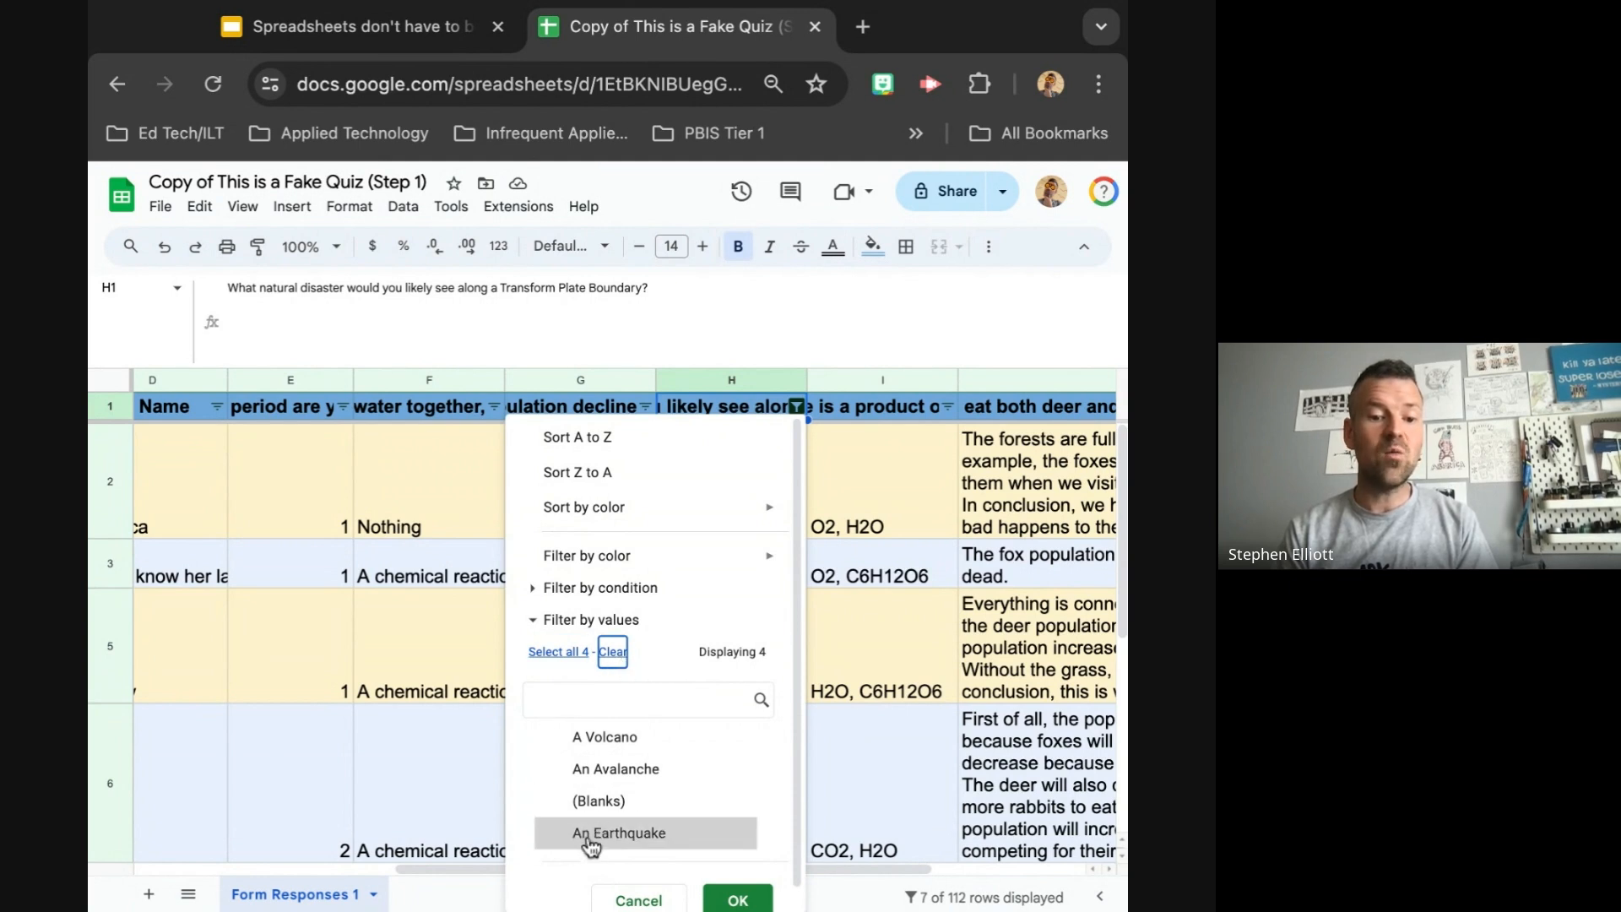
click(574, 655)
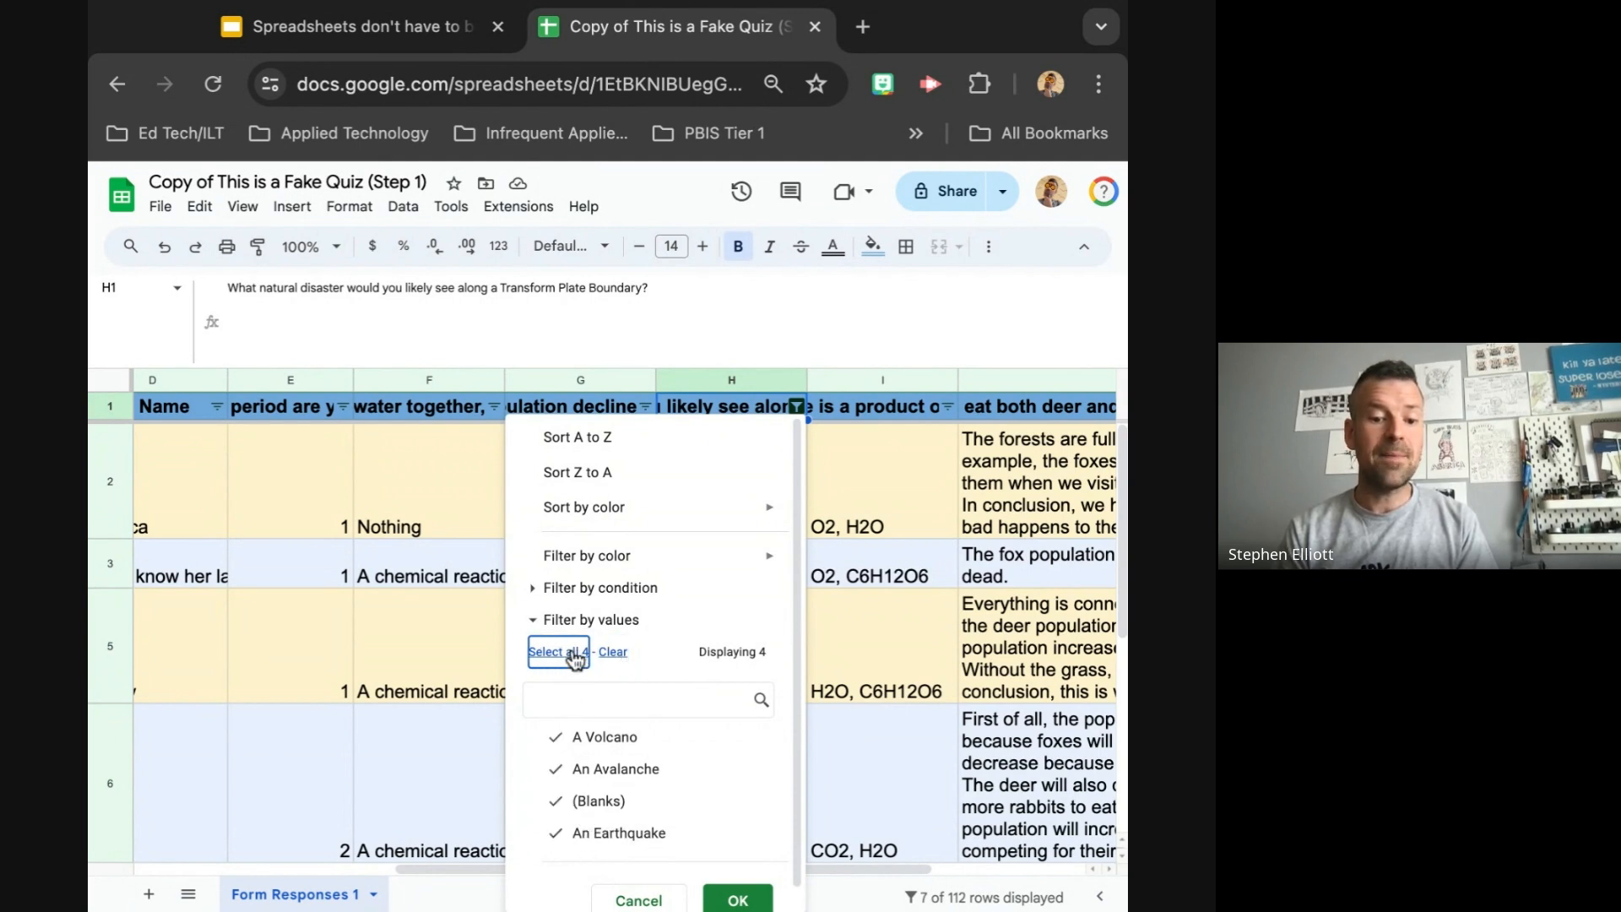
click(738, 900)
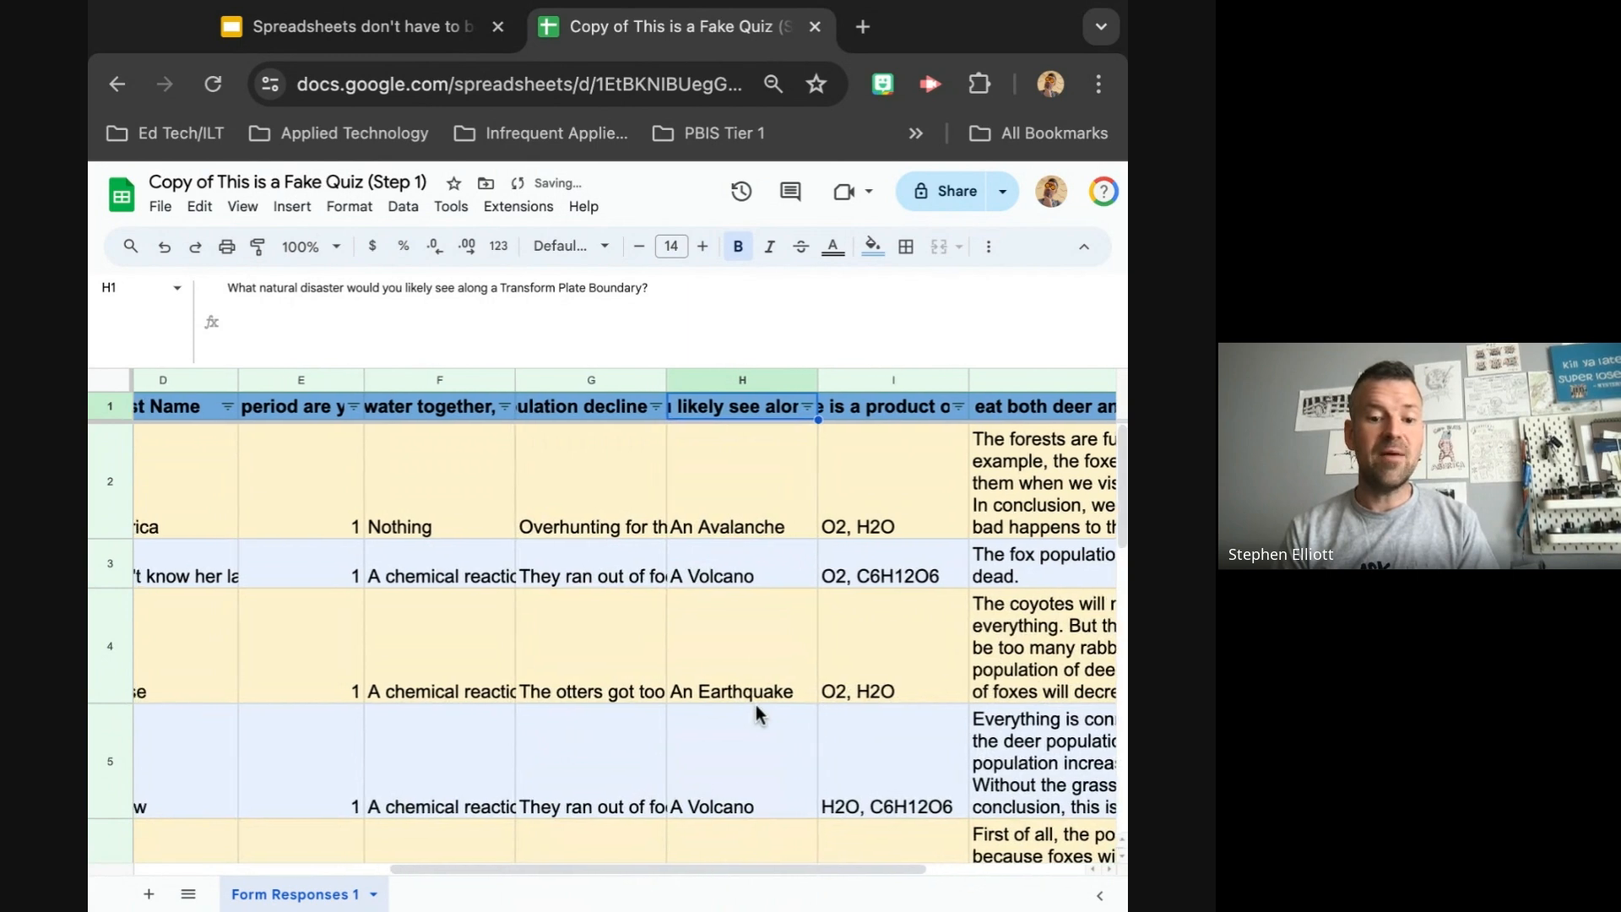
- Look over the complete set of responses, with the page zoomed out to fit more rows and columns
scroll(756, 705, down, 3)
scroll(756, 706, up, 2)
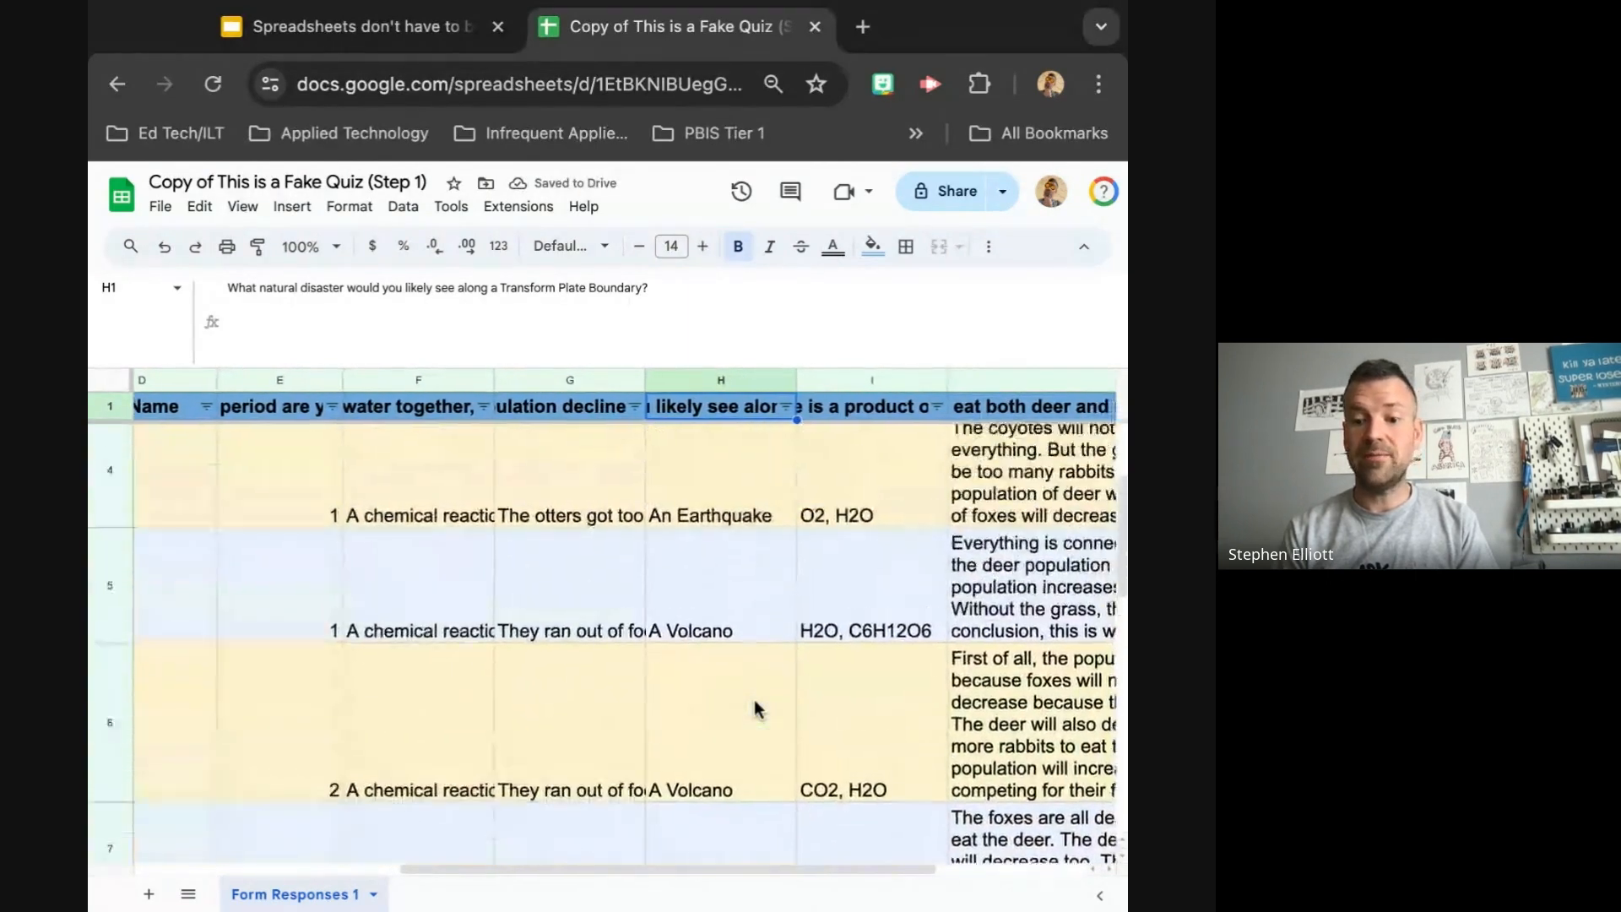
scroll(756, 706, right, 3)
key(ctrl+minus)
key(ctrl+minus)
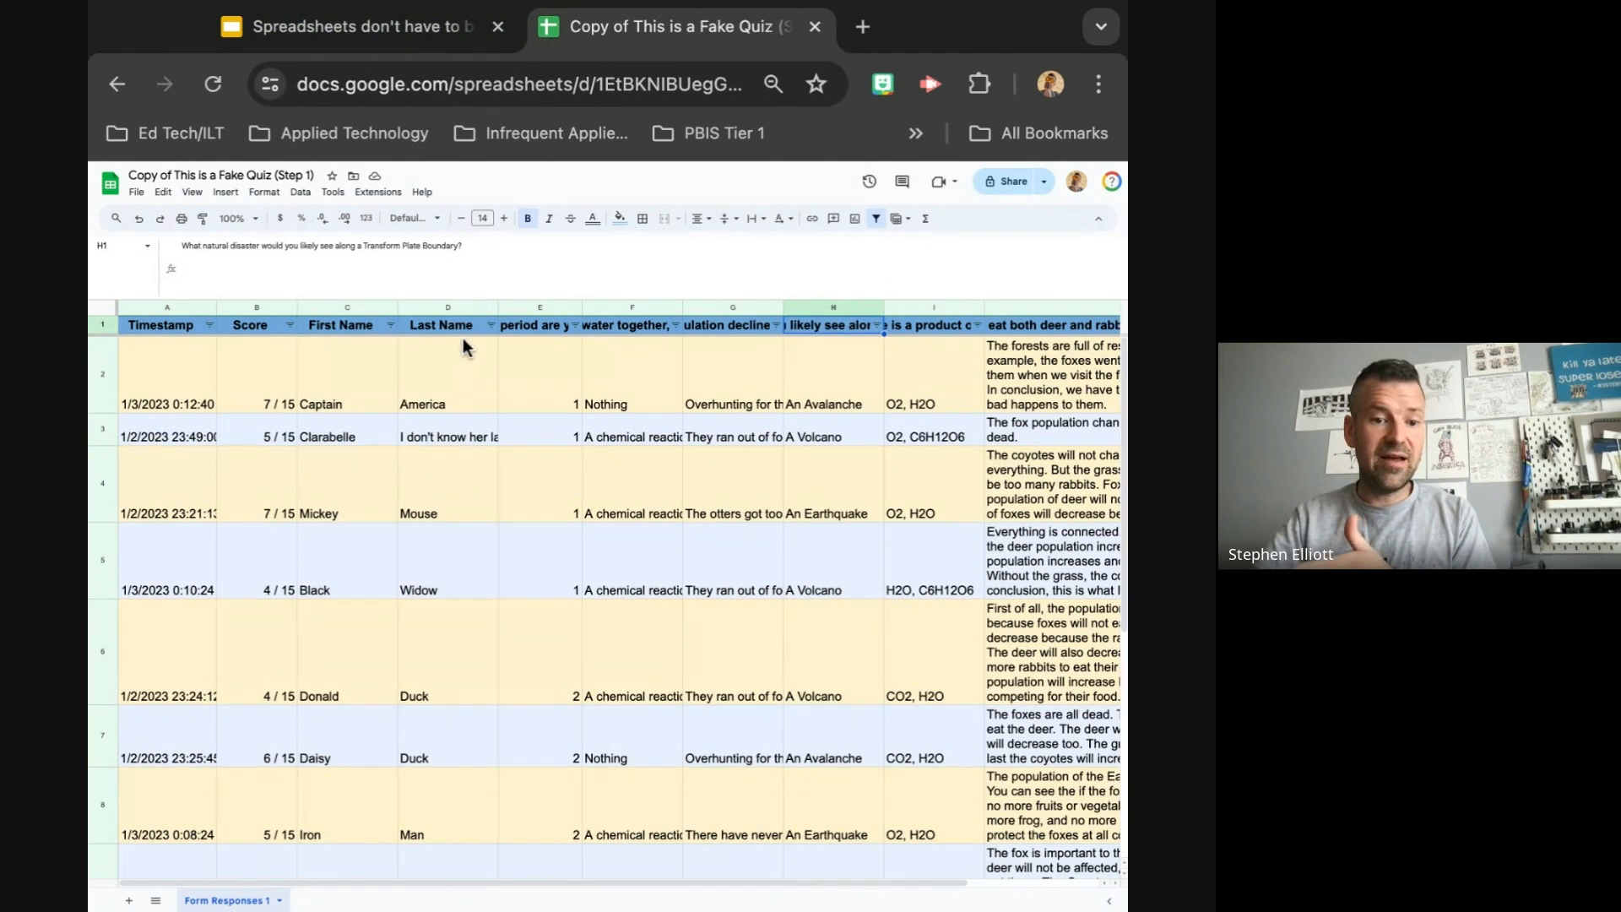
- Review the "Okay, so what?" slide alongside the spreadsheet's photosynthesis and baking soda question headers, and return to the presentation
click(415, 34)
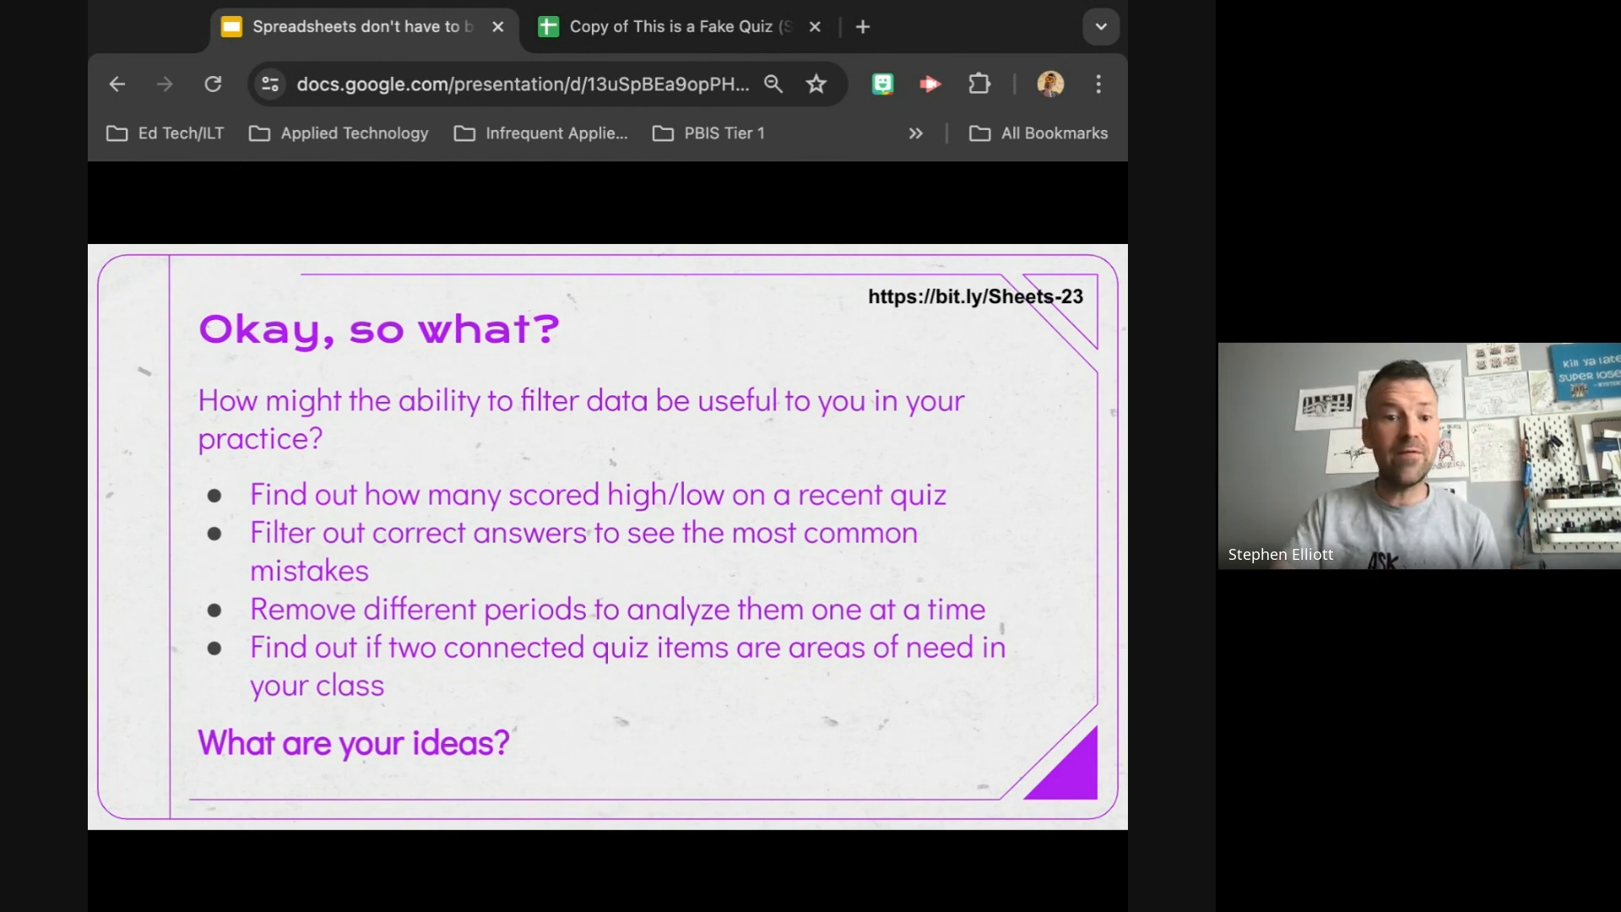
click(658, 26)
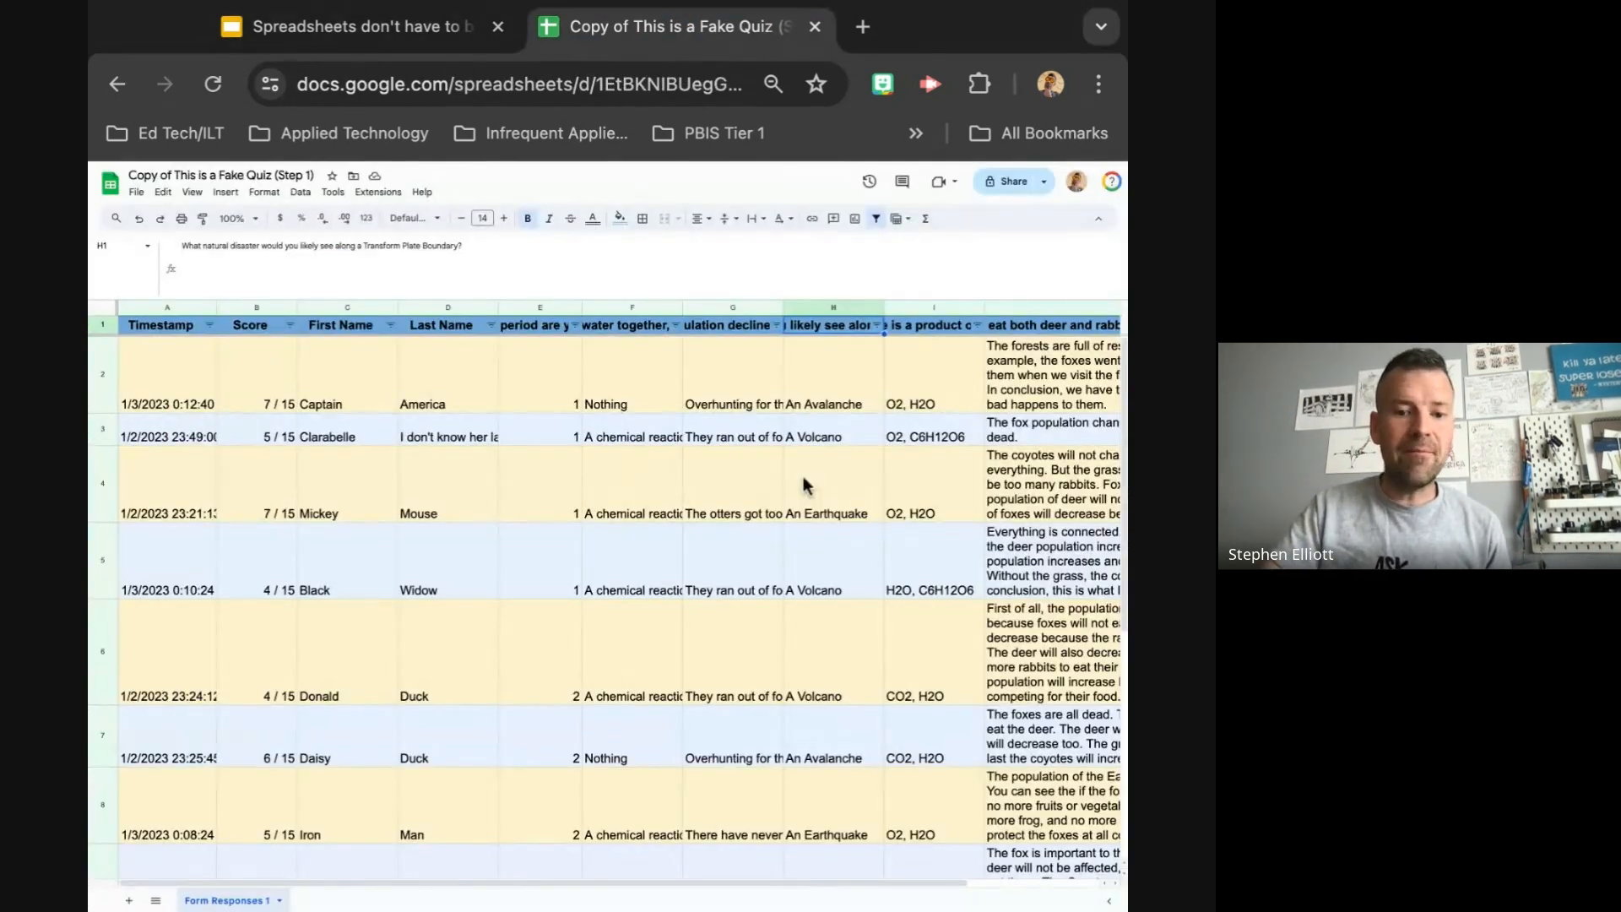
click(934, 327)
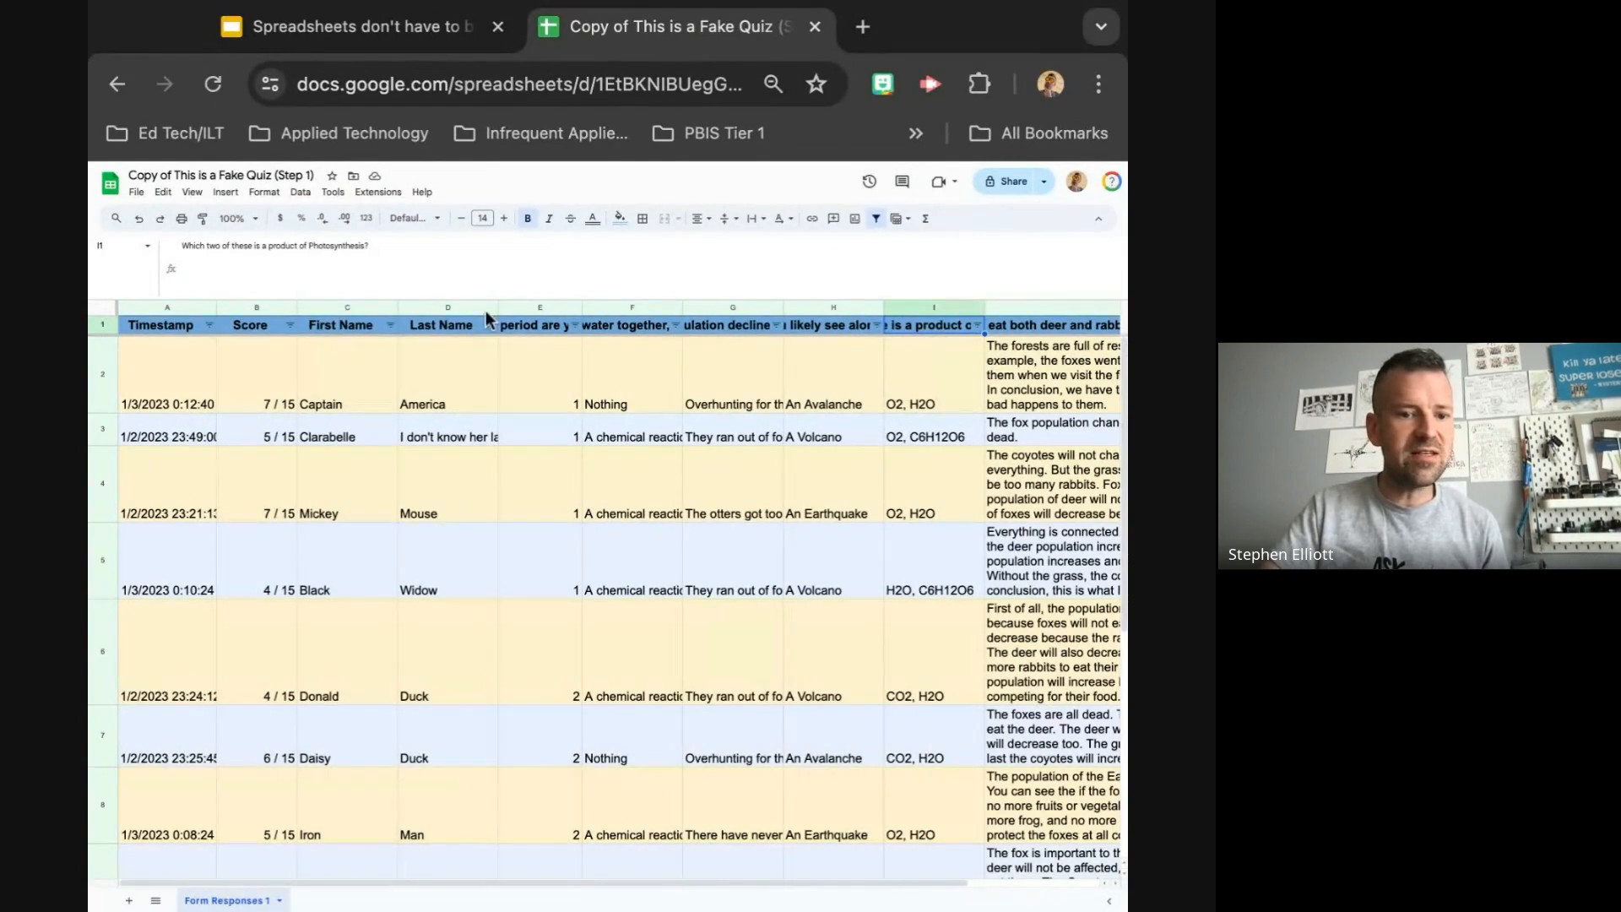
click(623, 328)
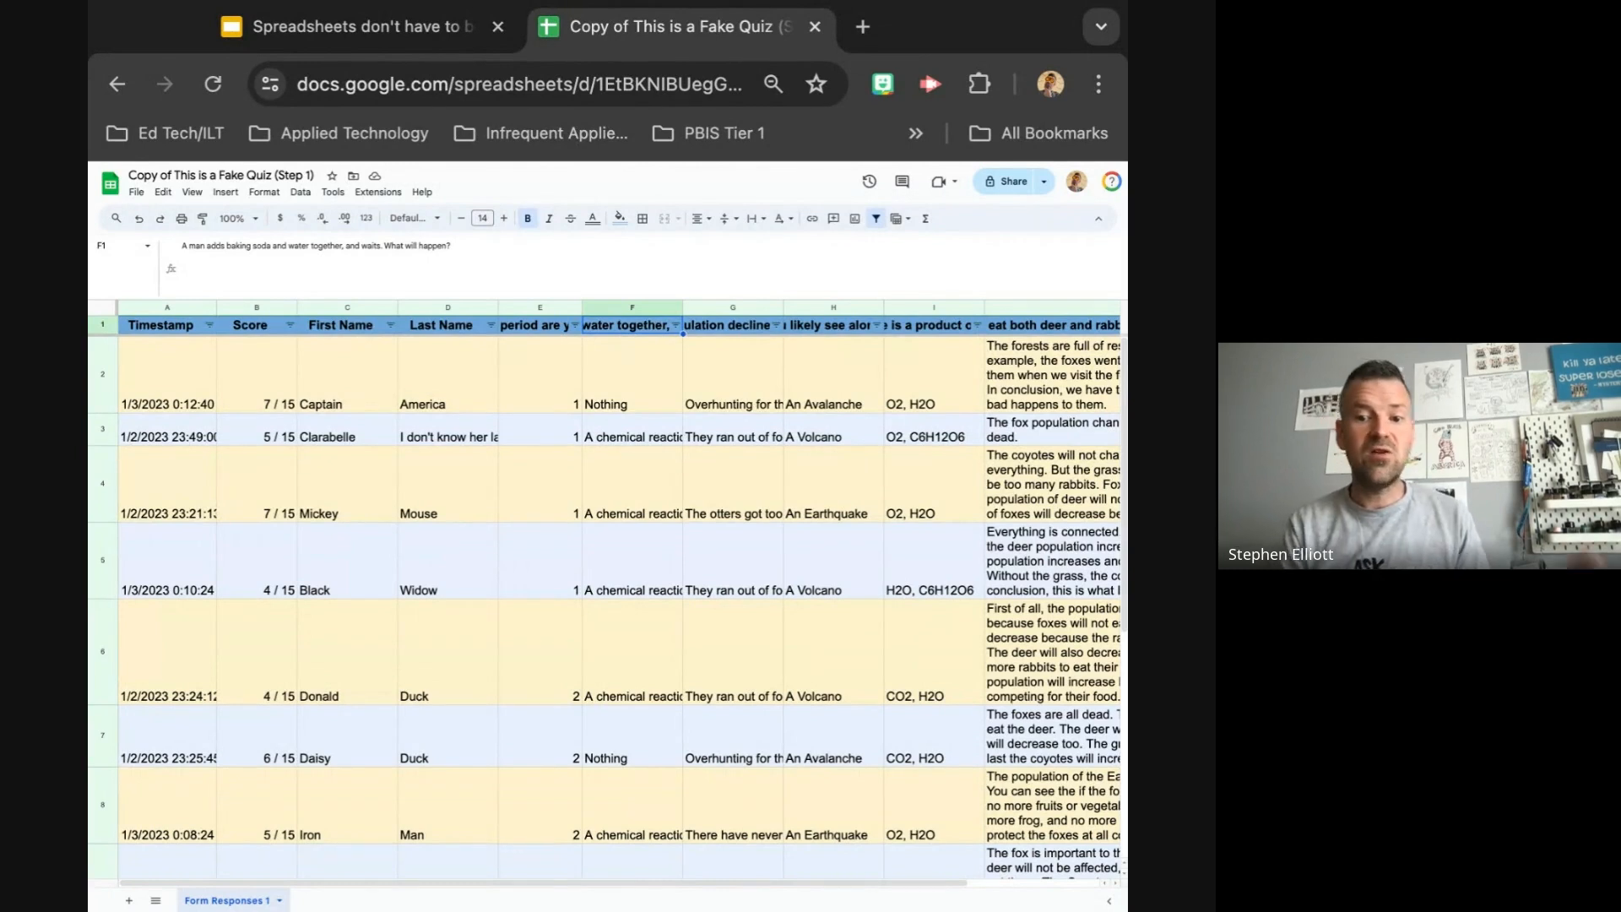
click(422, 25)
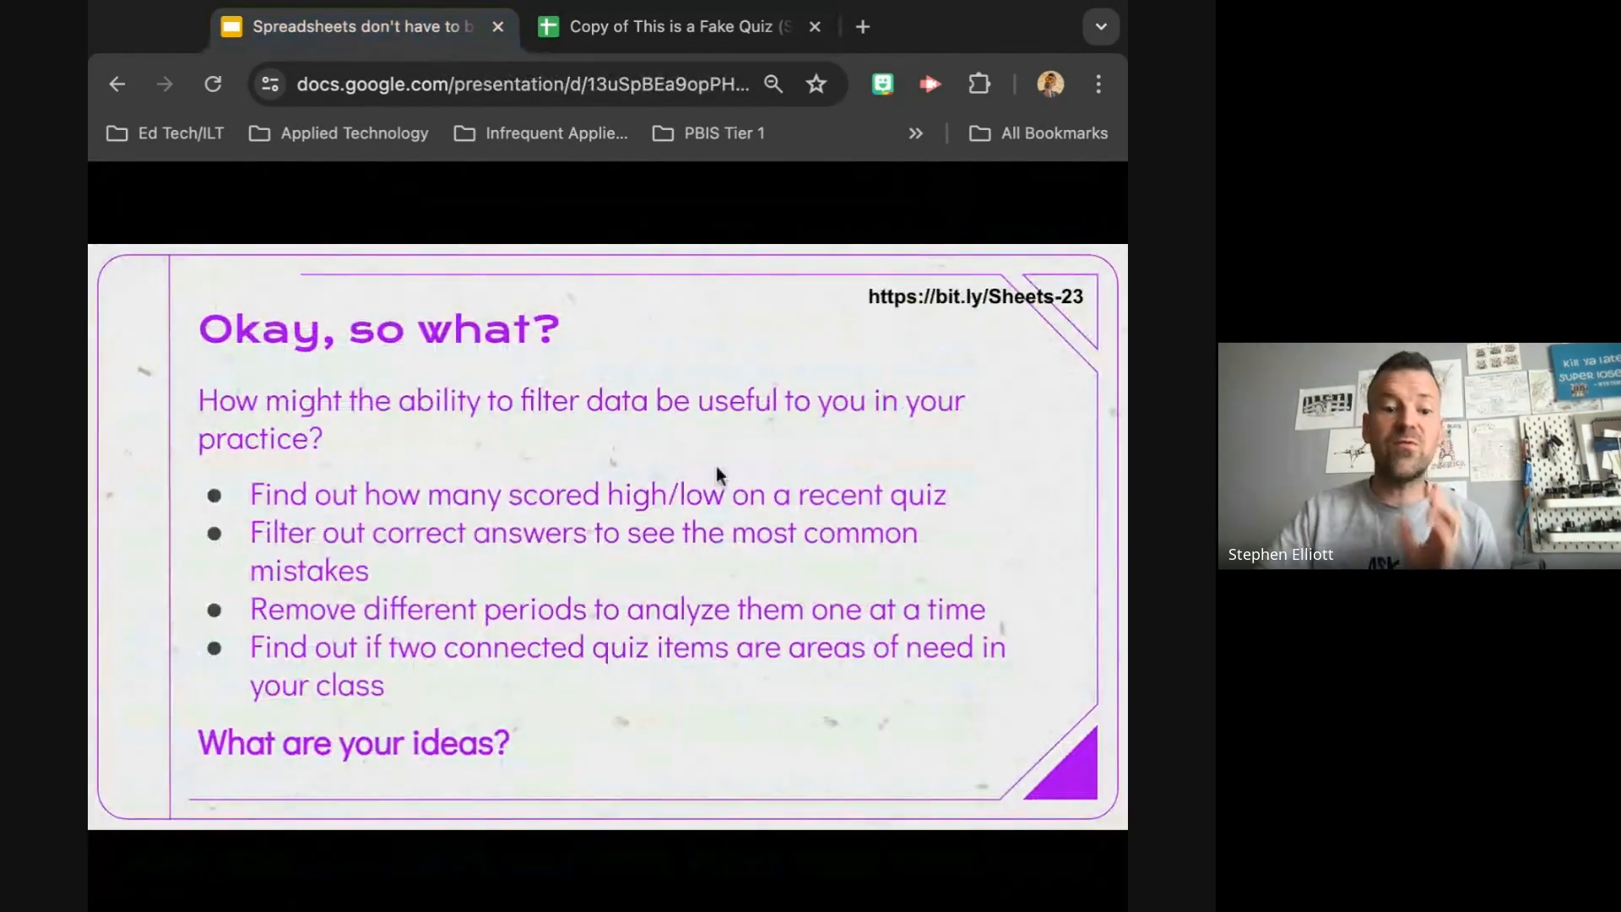
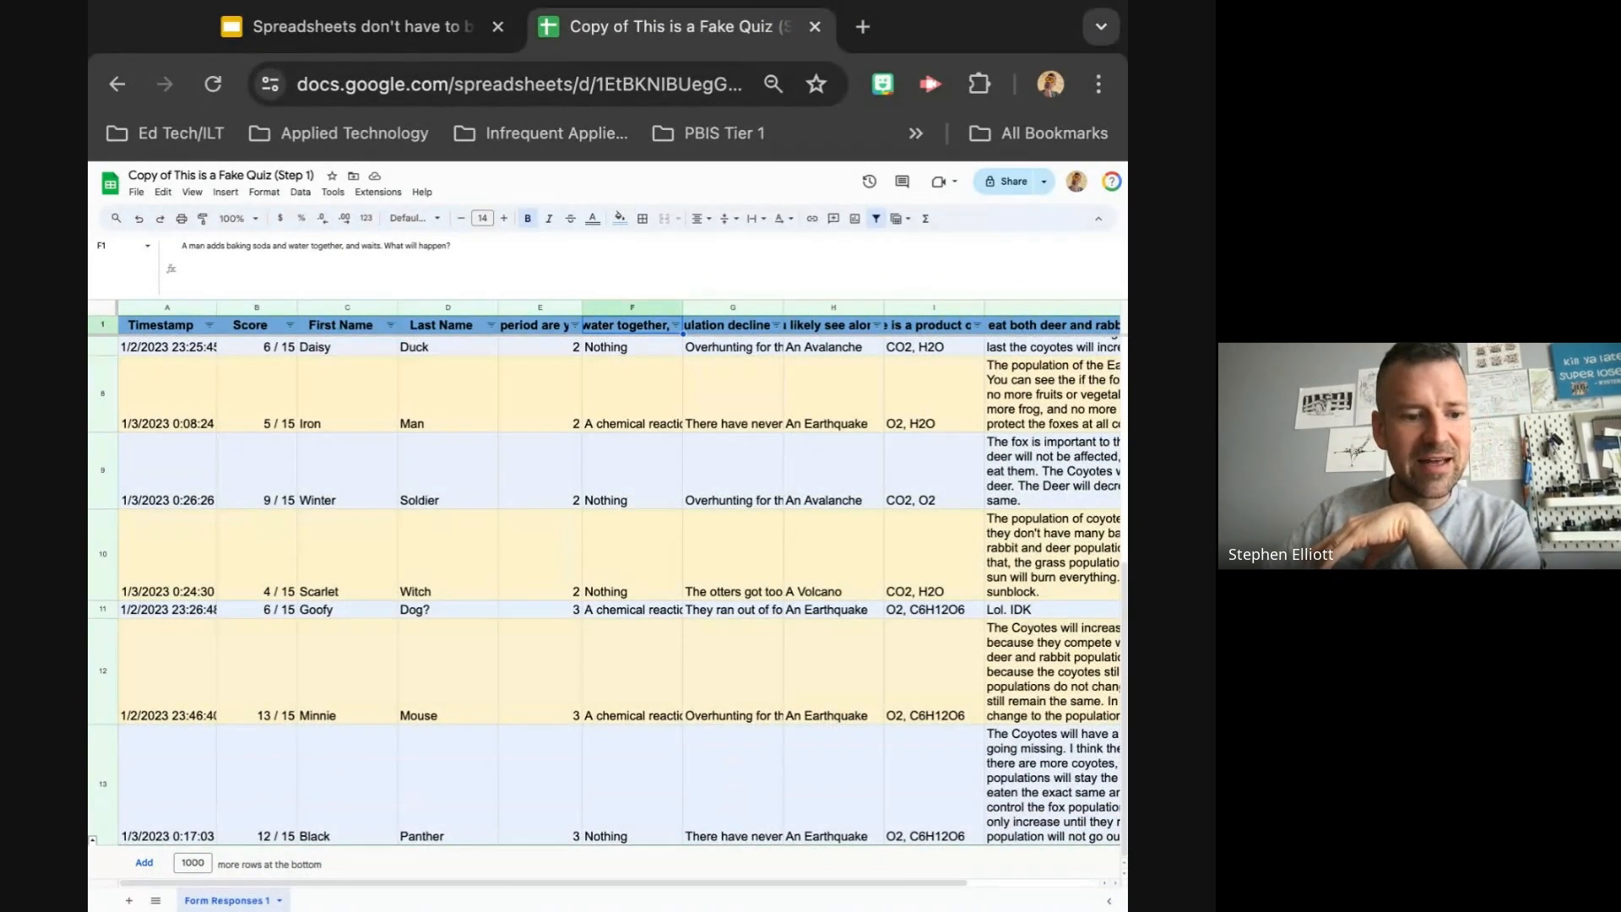
- Restore the hidden rows below row 13, the last response in the sheet, with the page enlarged
key(super+plus)
key(super+plus)
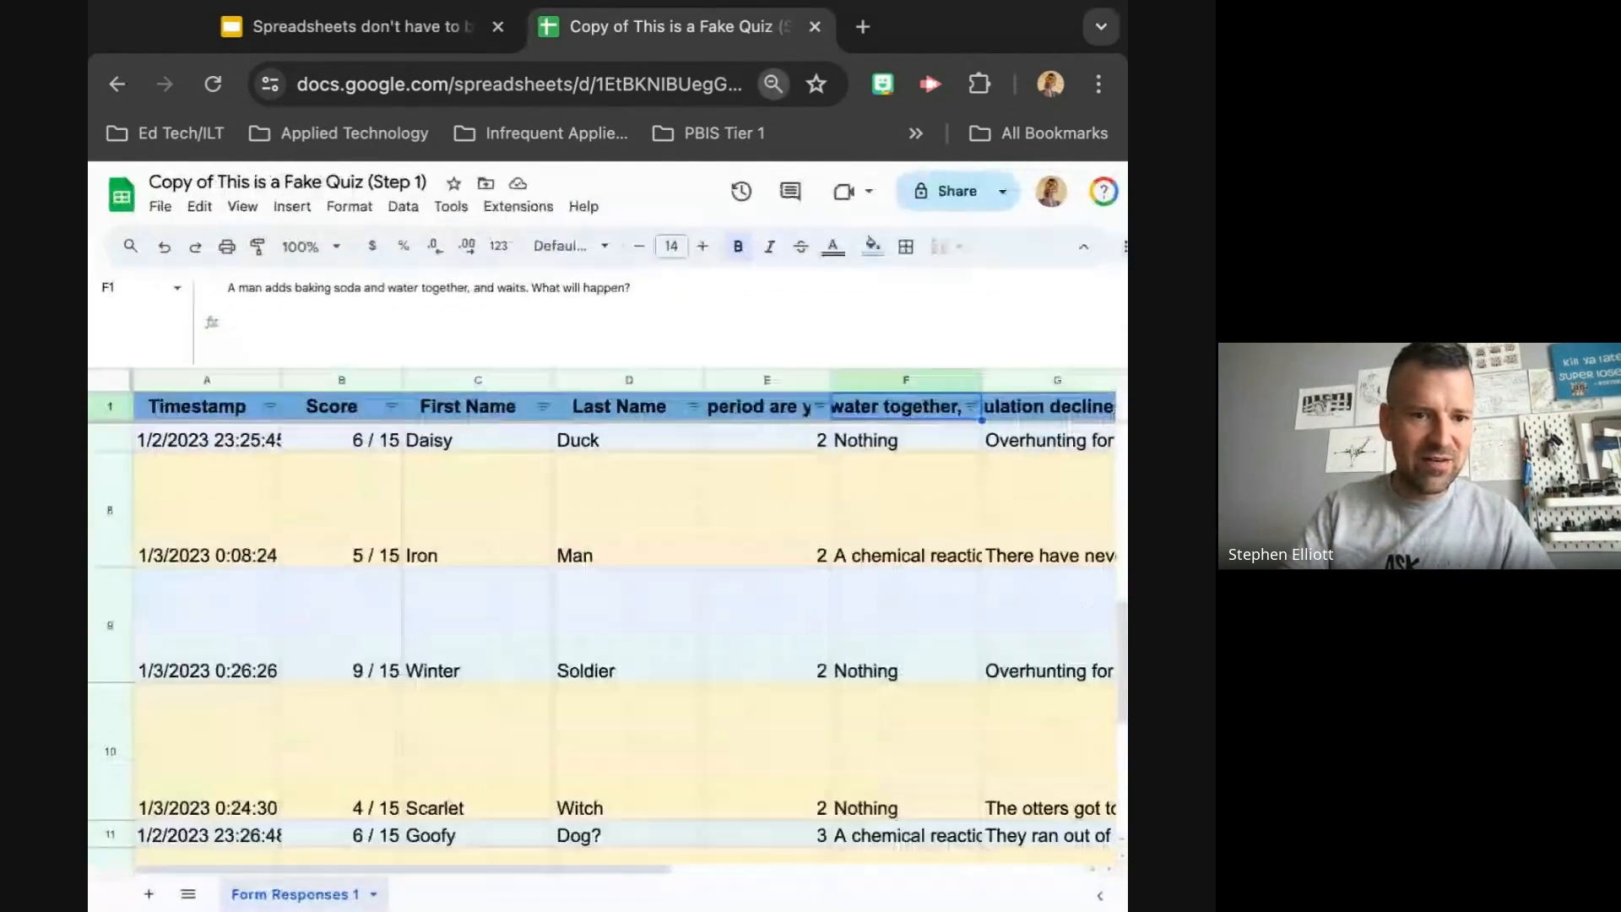
key(super+plus)
key(super+plus)
key(super+plus)
scroll(118, 819, up, 2)
scroll(118, 819, down, 9)
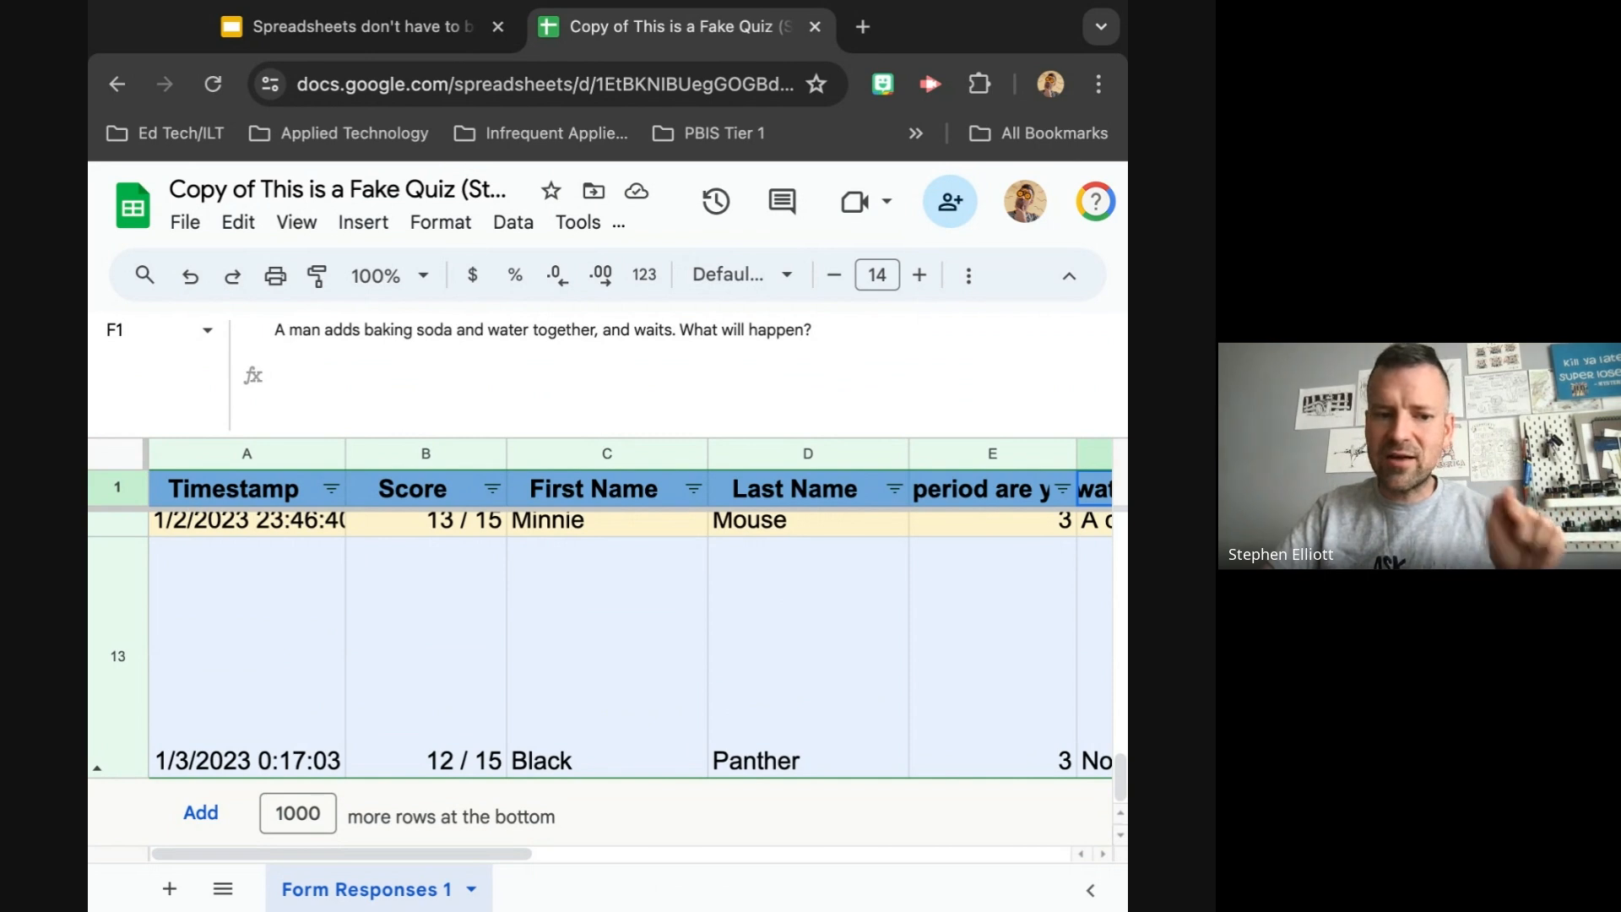
right_click(113, 717)
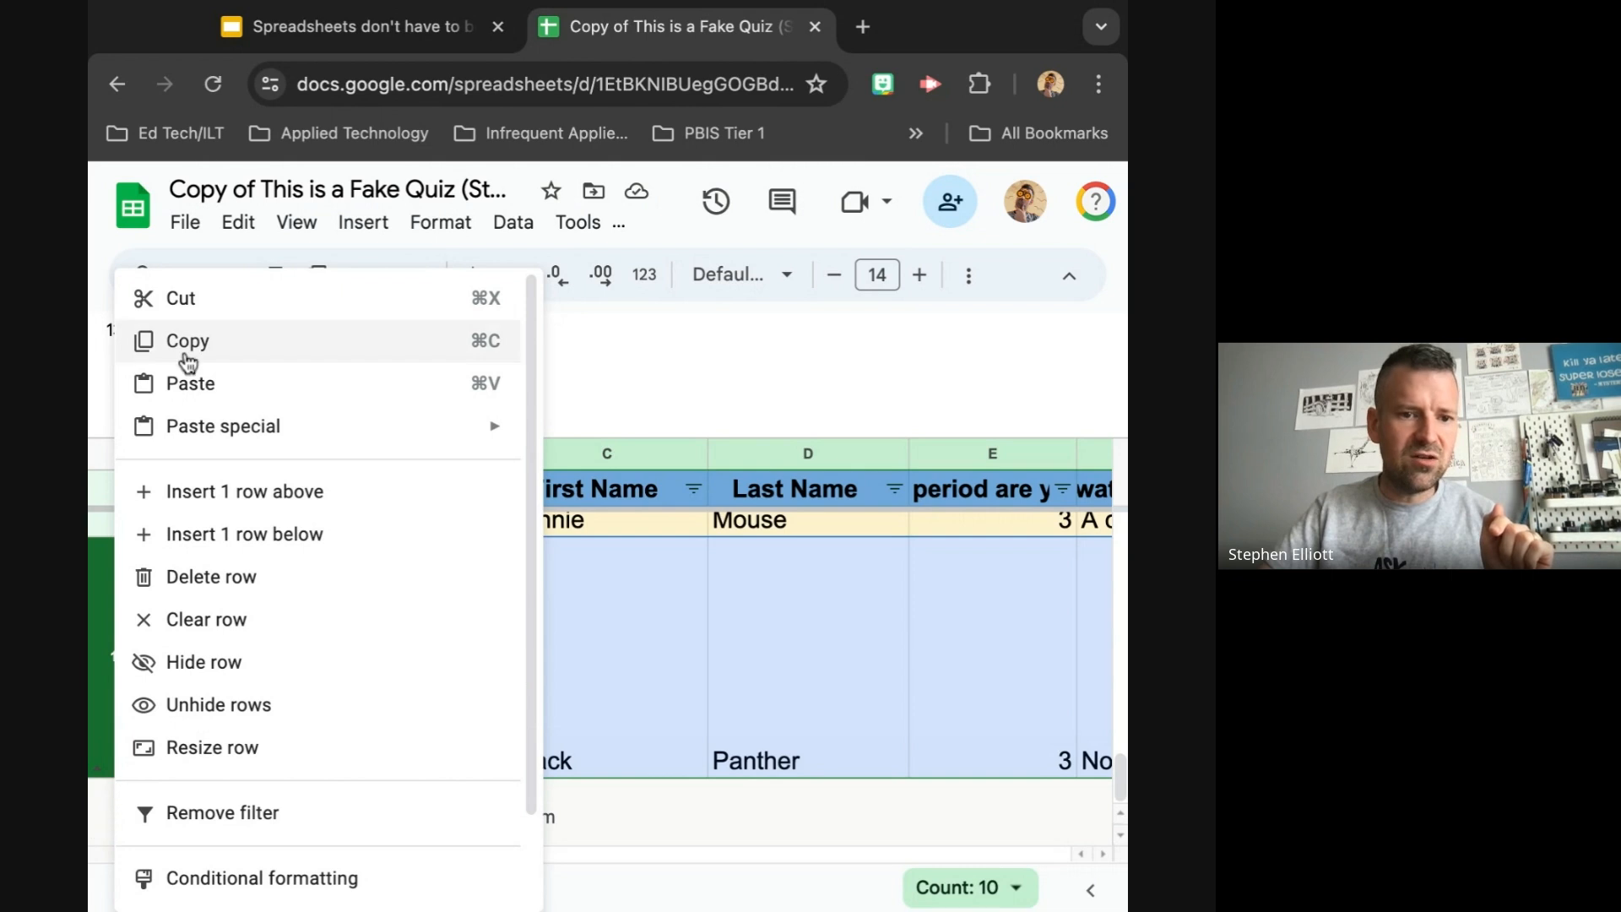
click(692, 816)
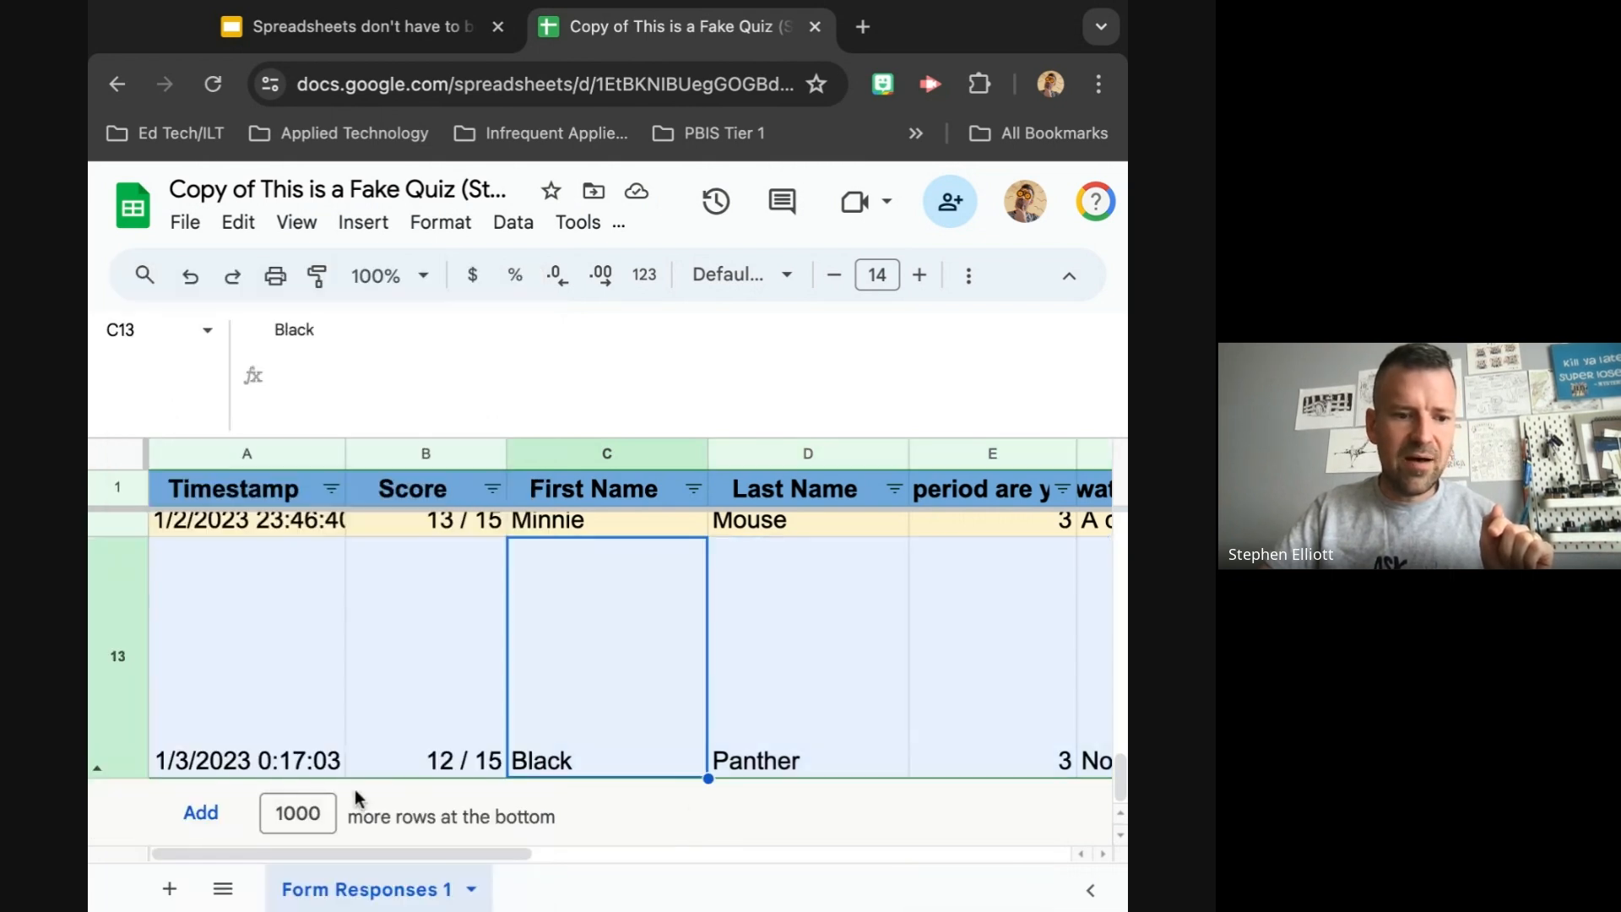
click(98, 767)
- Look through the restored blank rows, and select cell B14 directly beneath the last score
scroll(478, 736, down, 3)
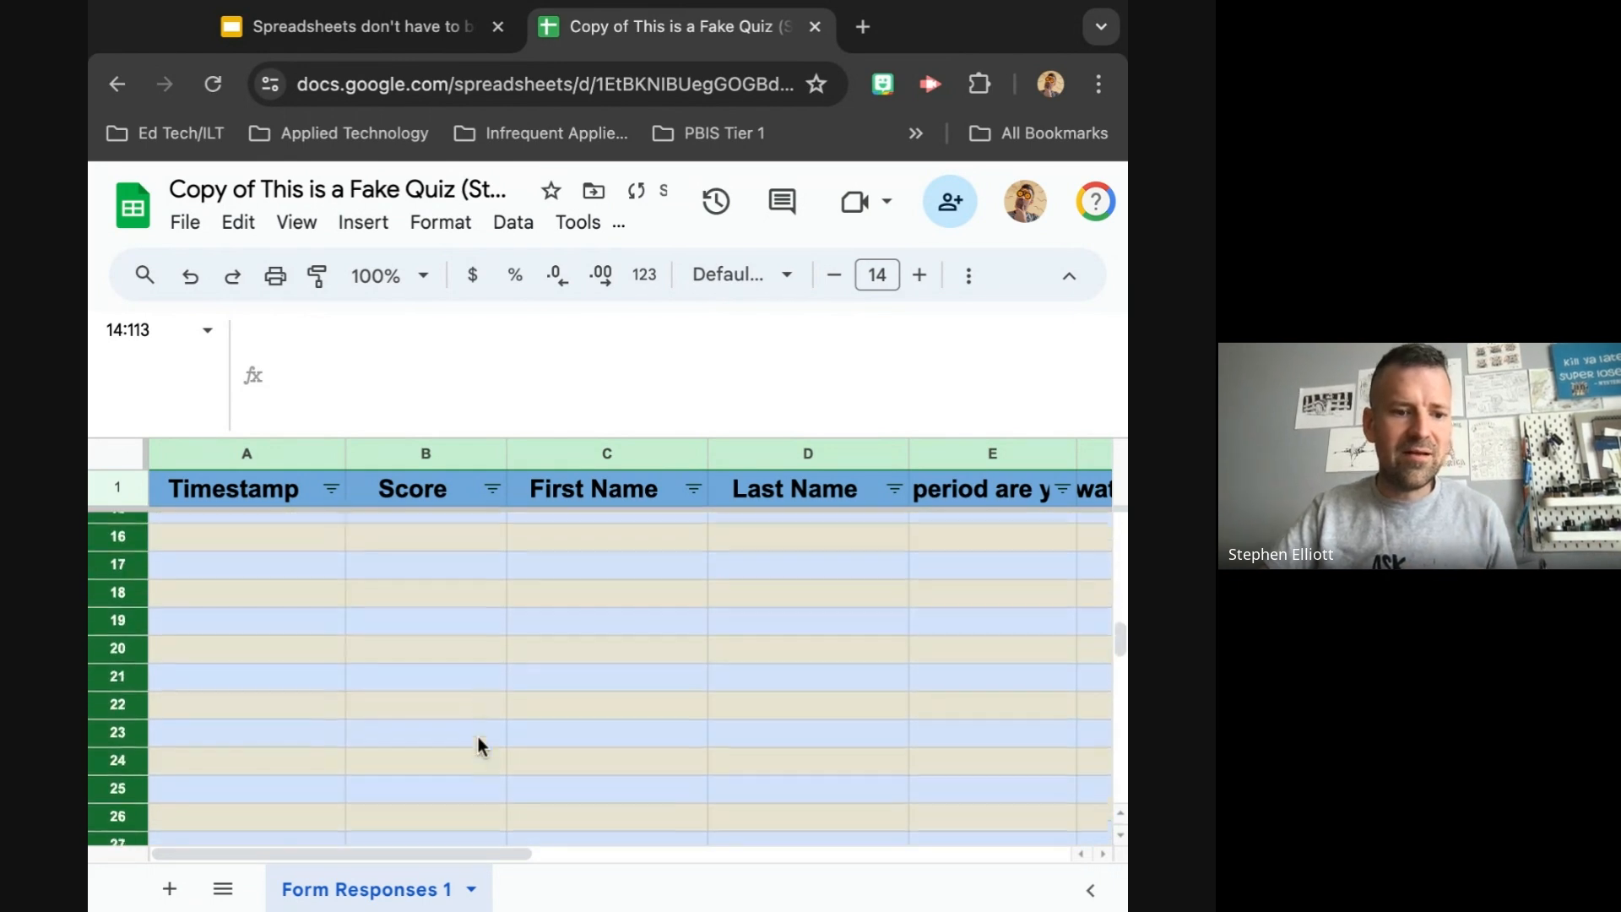
scroll(478, 736, down, 15)
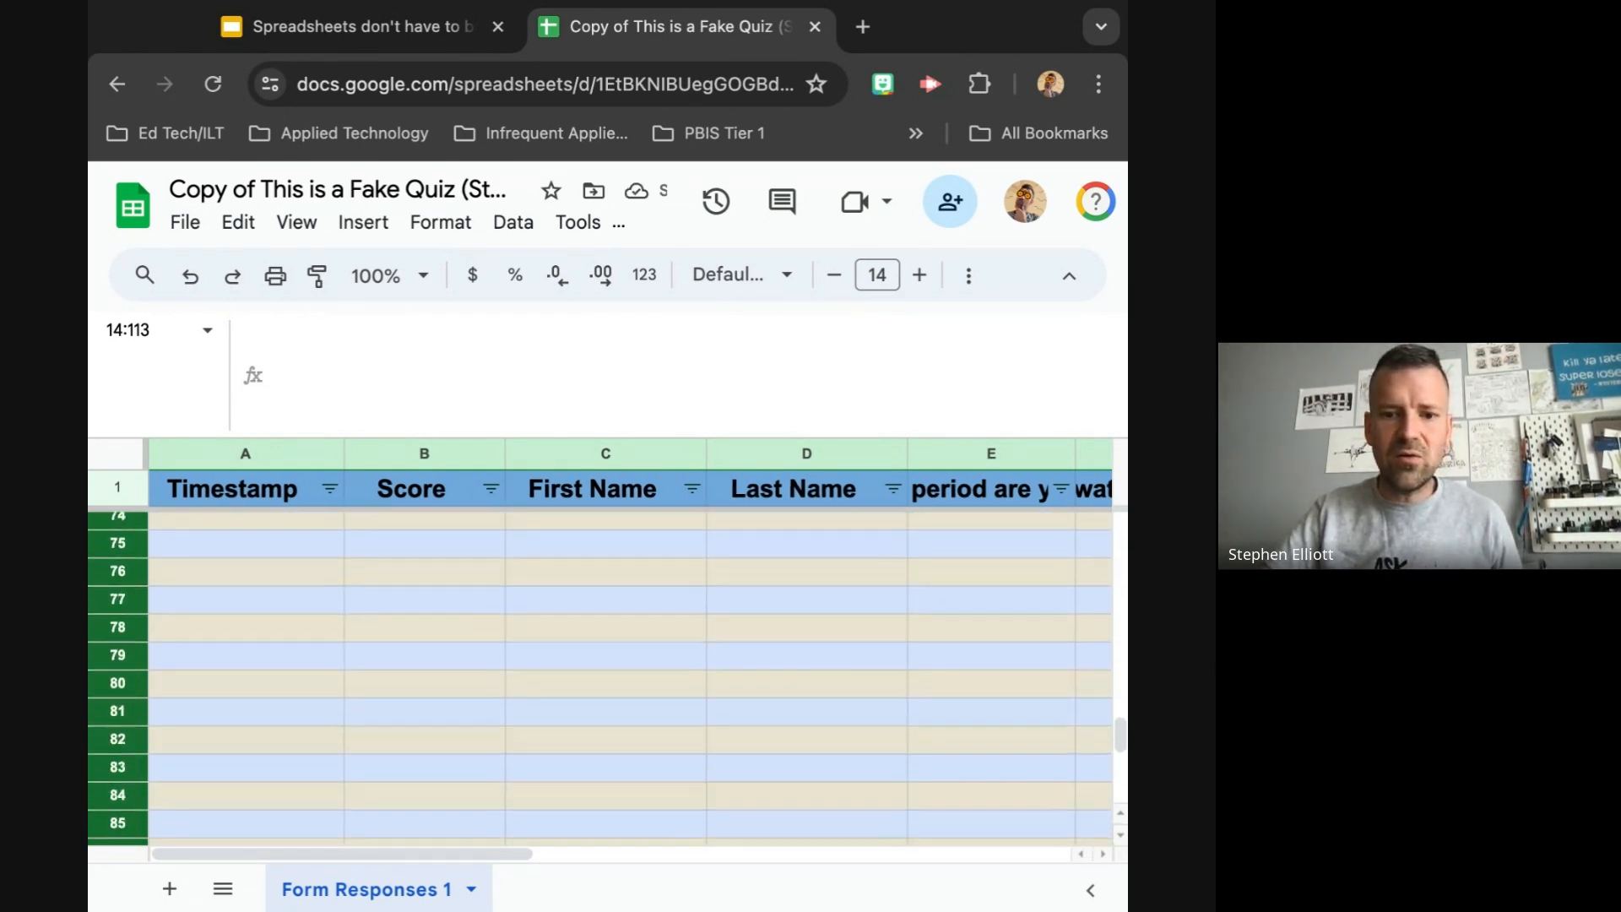
scroll(599, 675, down, 8)
scroll(599, 675, up, 20)
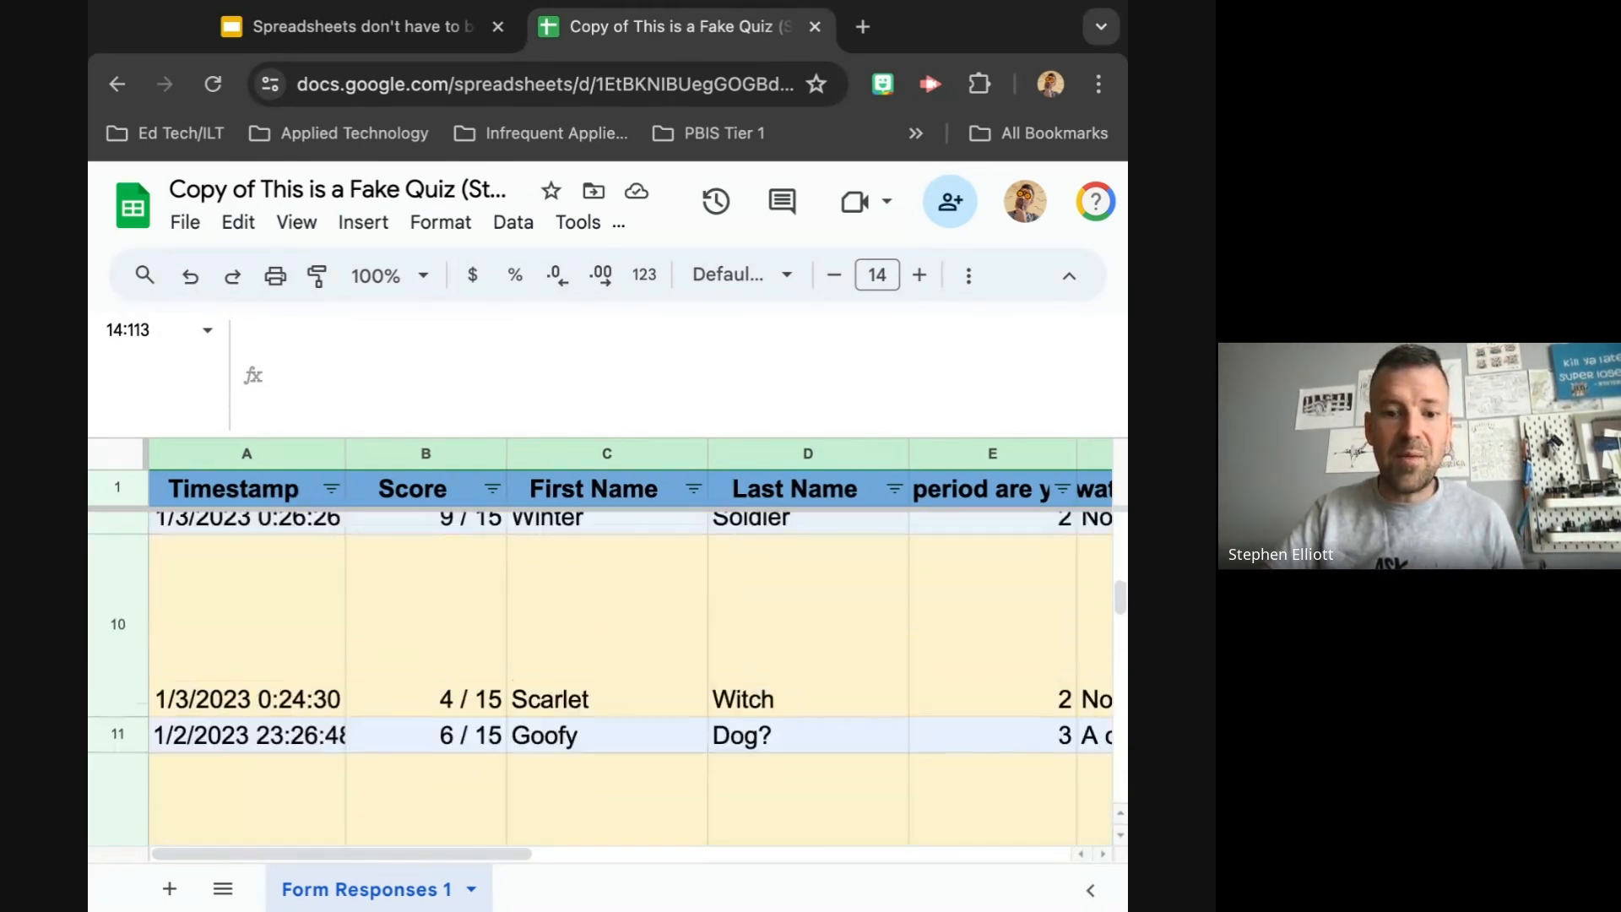
scroll(599, 676, down, 2)
click(456, 635)
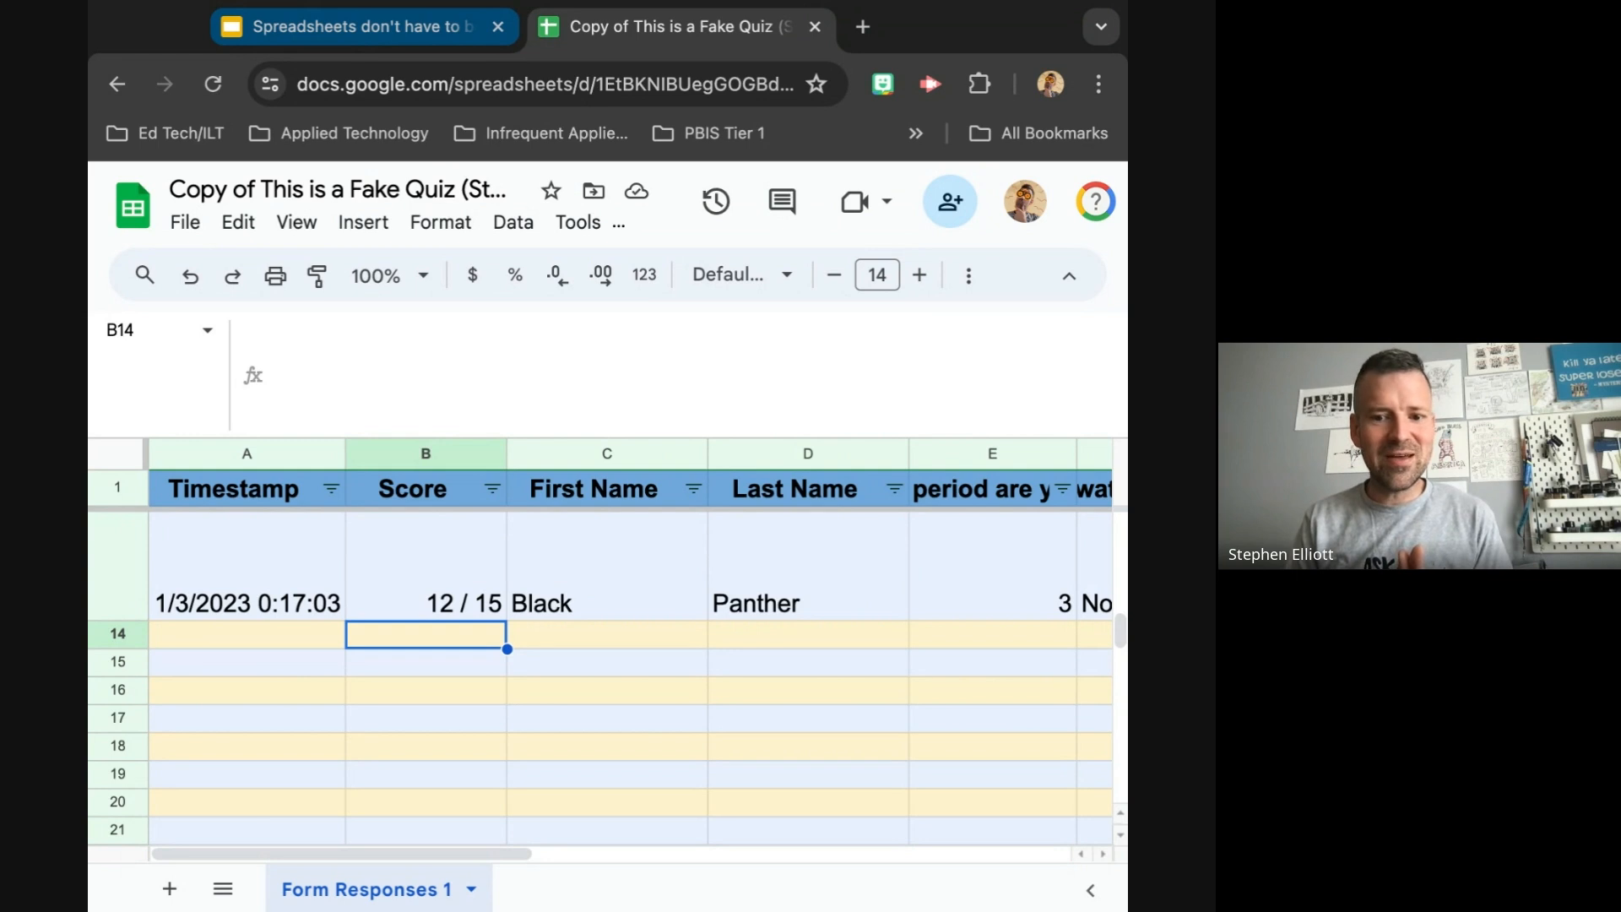
- Review the "Restore rows Below" and "Step 3: Function it!" slides in the presentation, and return to the spreadsheet
click(427, 32)
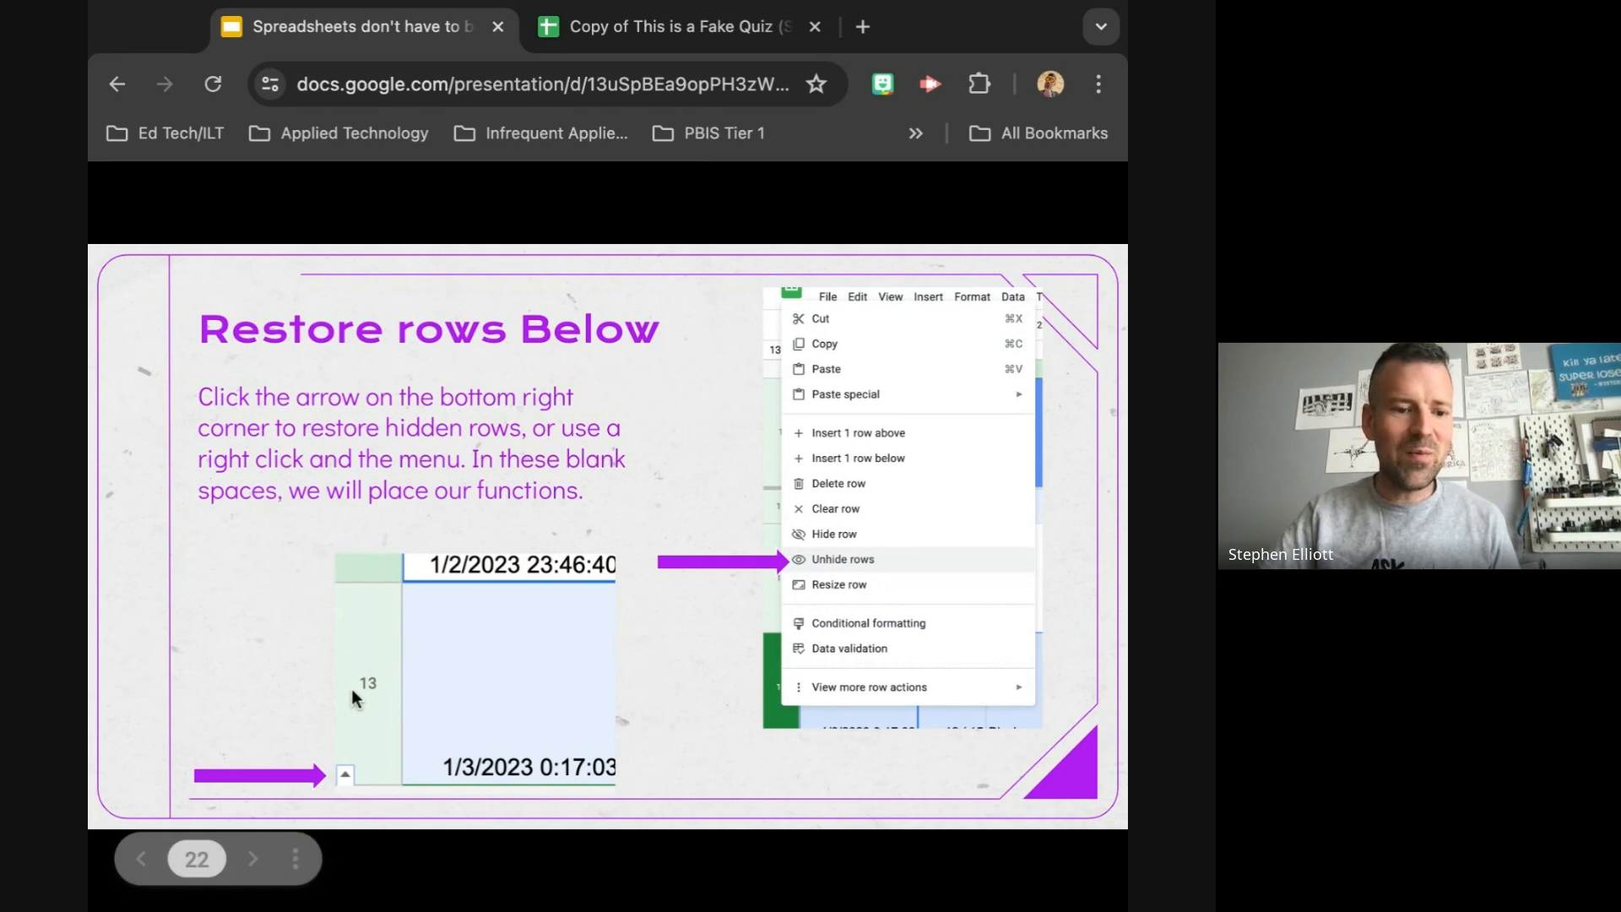
key(Right)
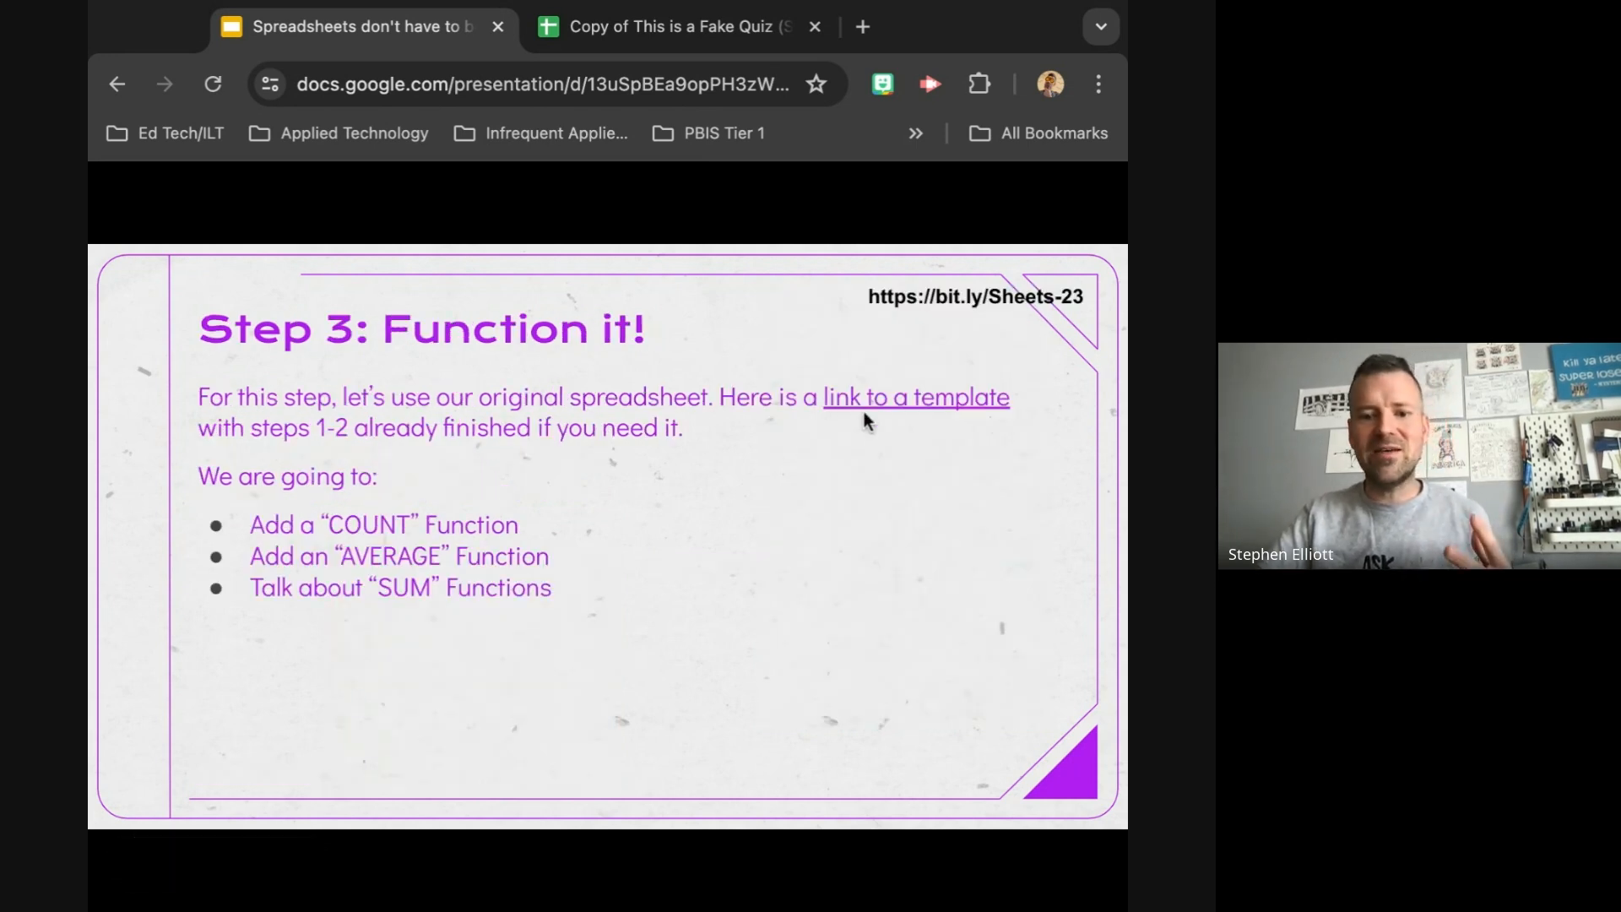
key(Left)
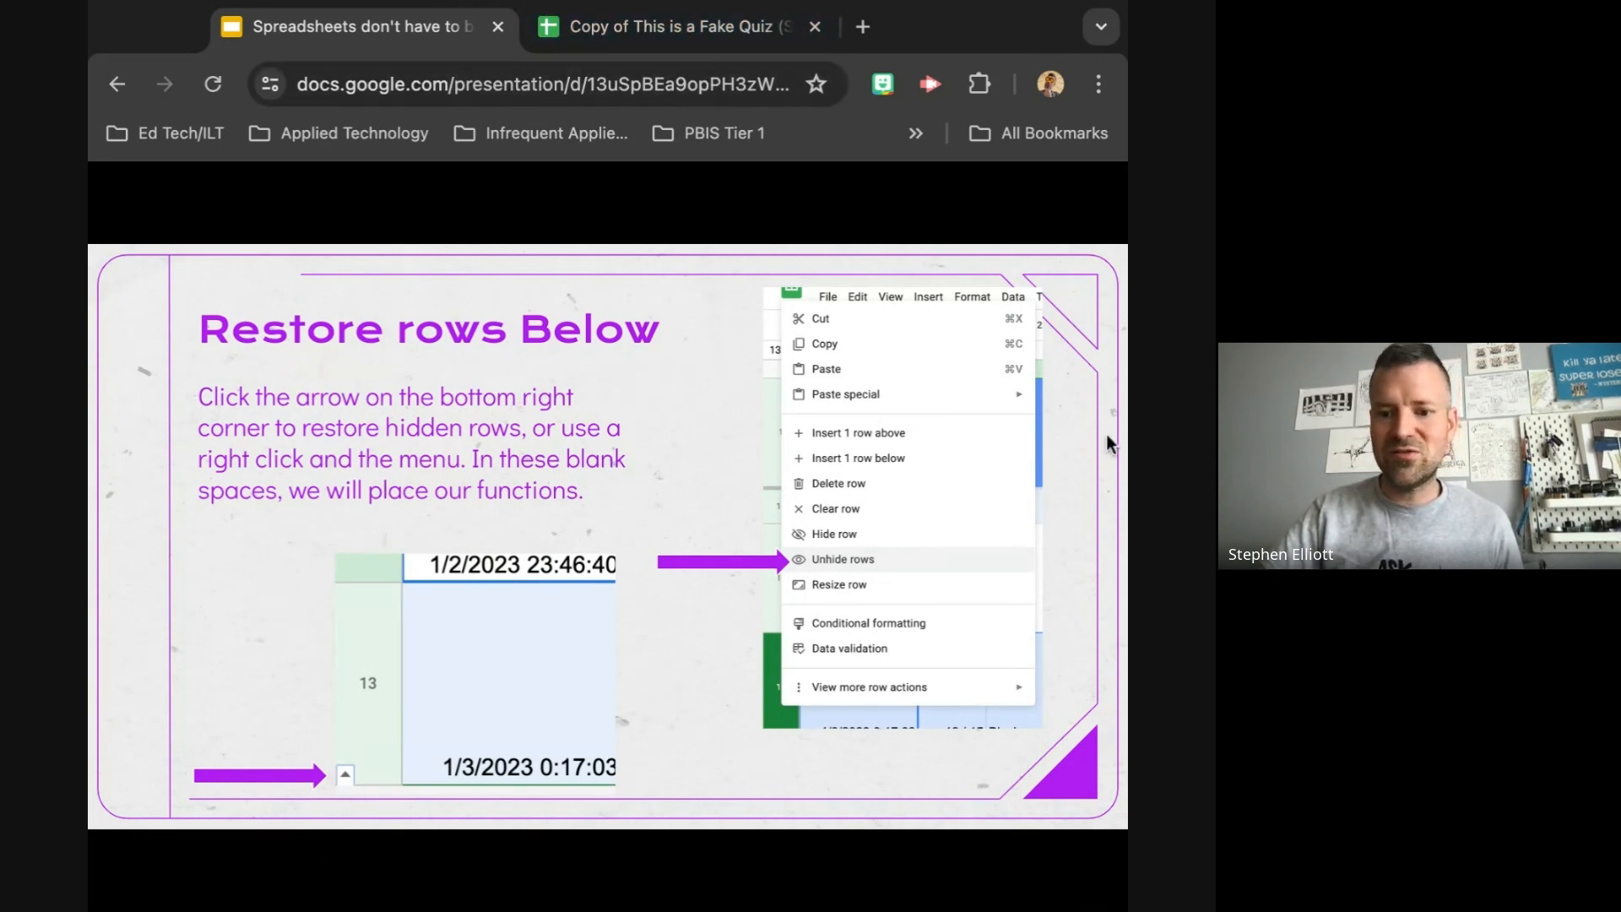
click(714, 24)
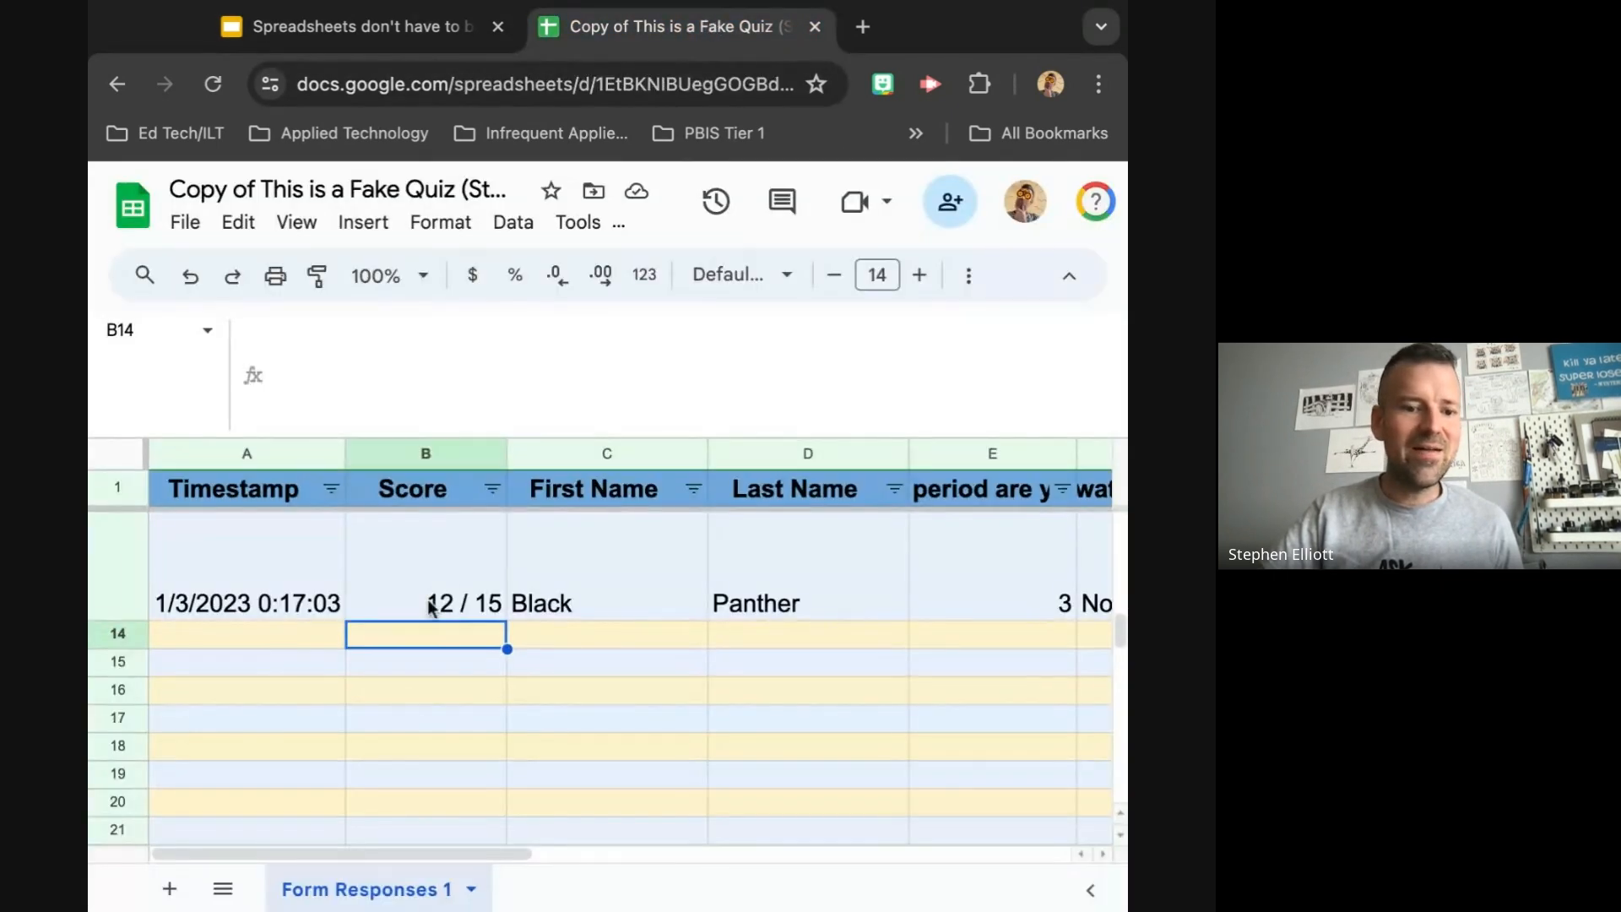
- Look over the quiz responses from row 2 down to the blank rows beneath them
scroll(438, 619, up, 5)
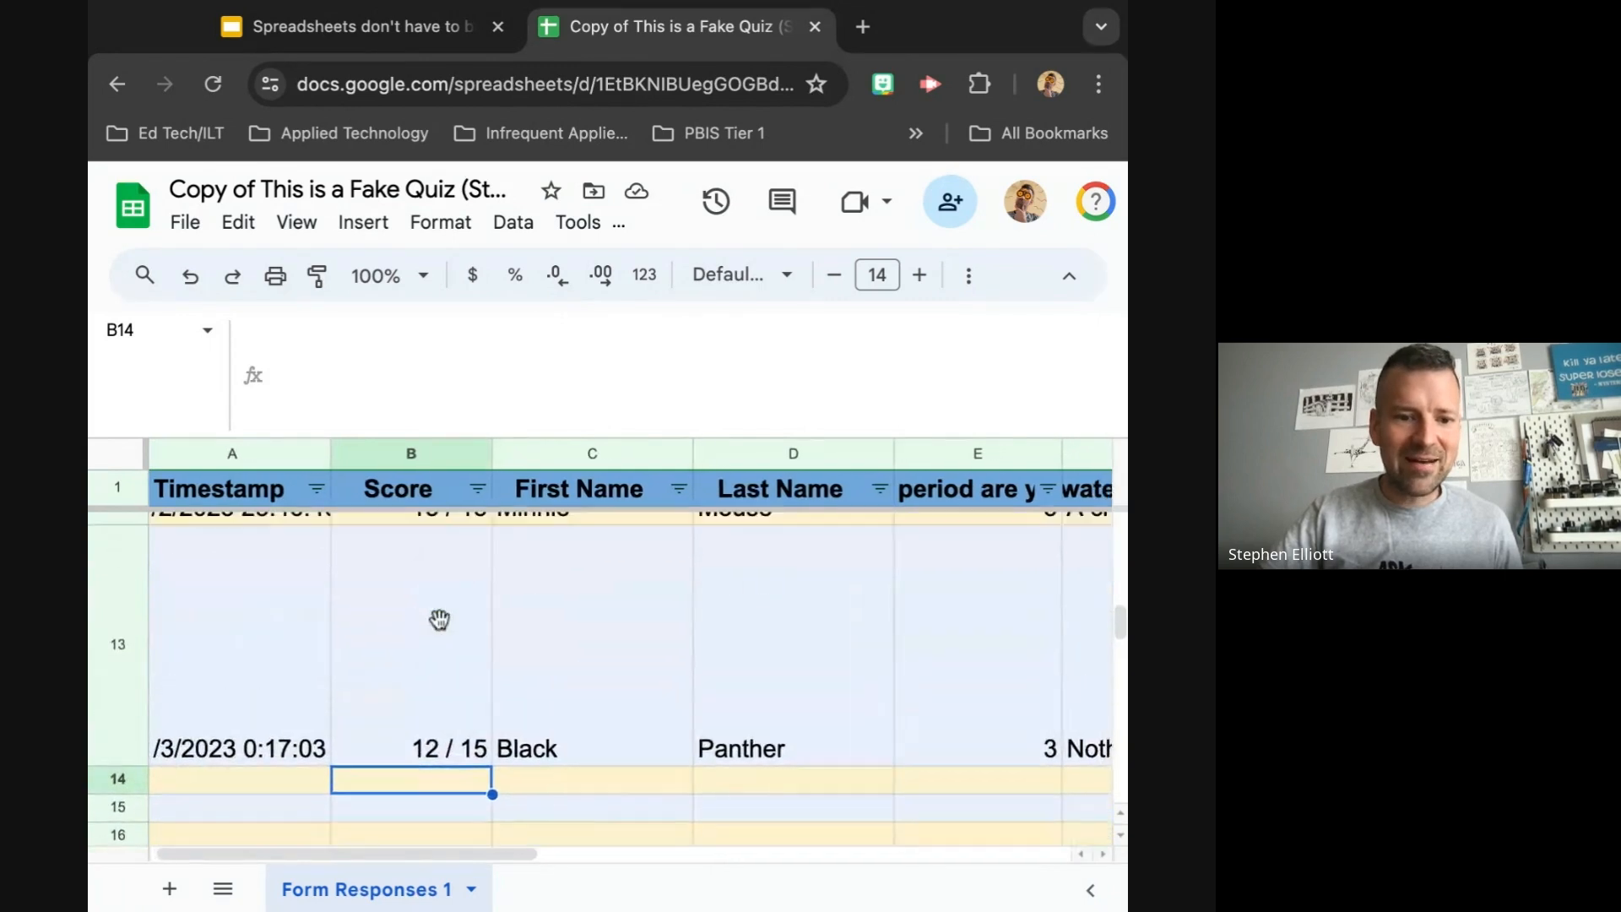
scroll(607, 641, up, 6)
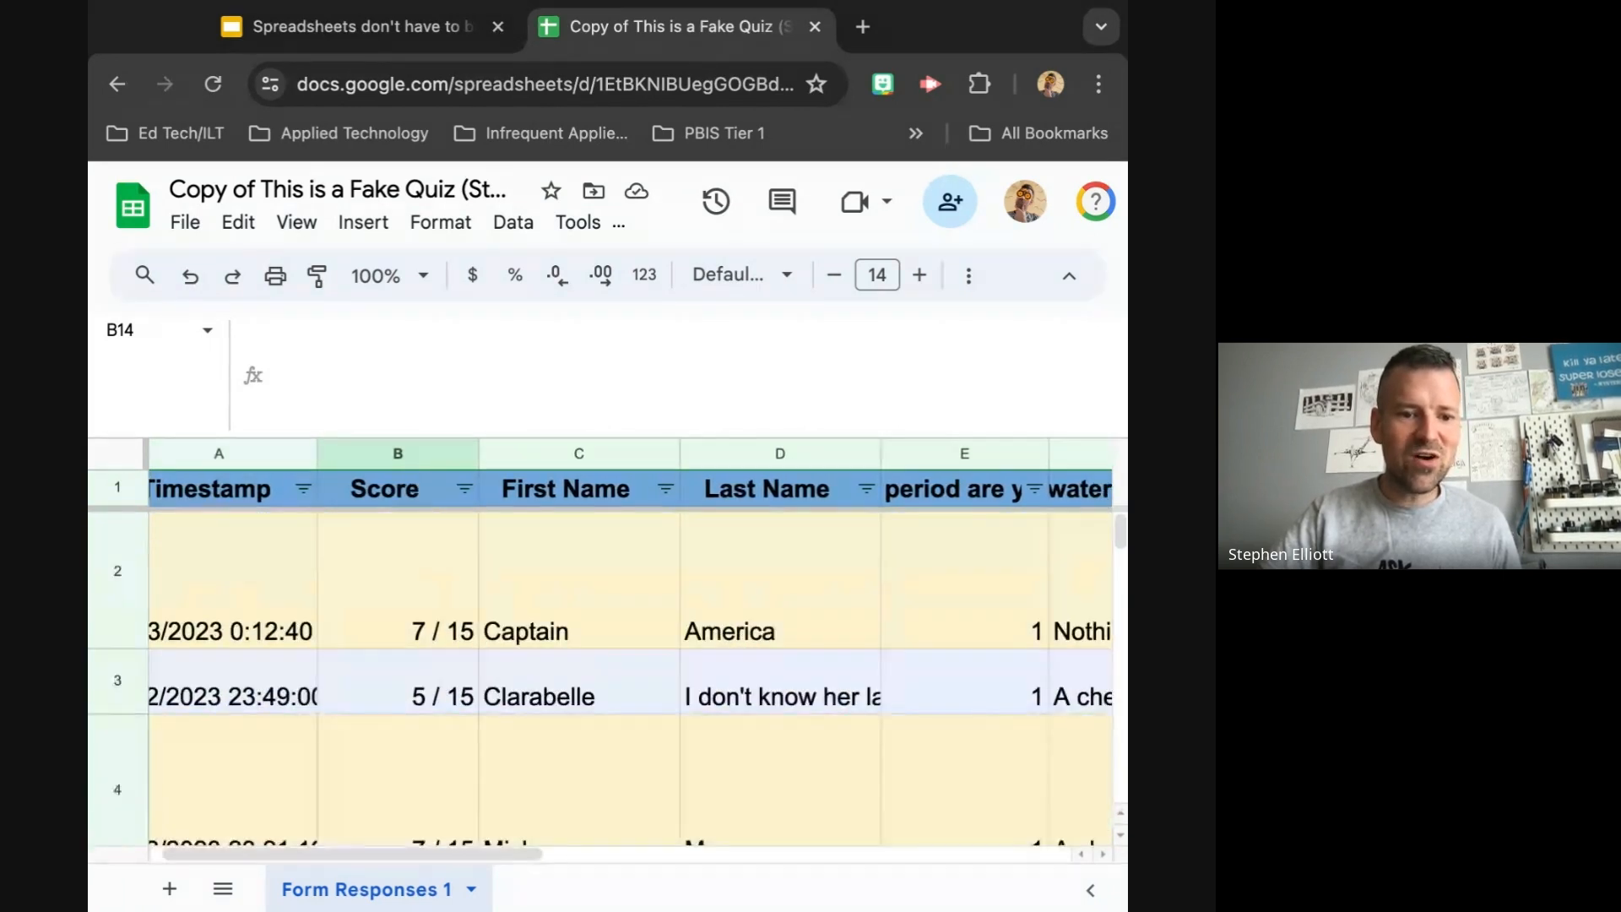
scroll(608, 675, left, 1)
scroll(607, 675, down, 5)
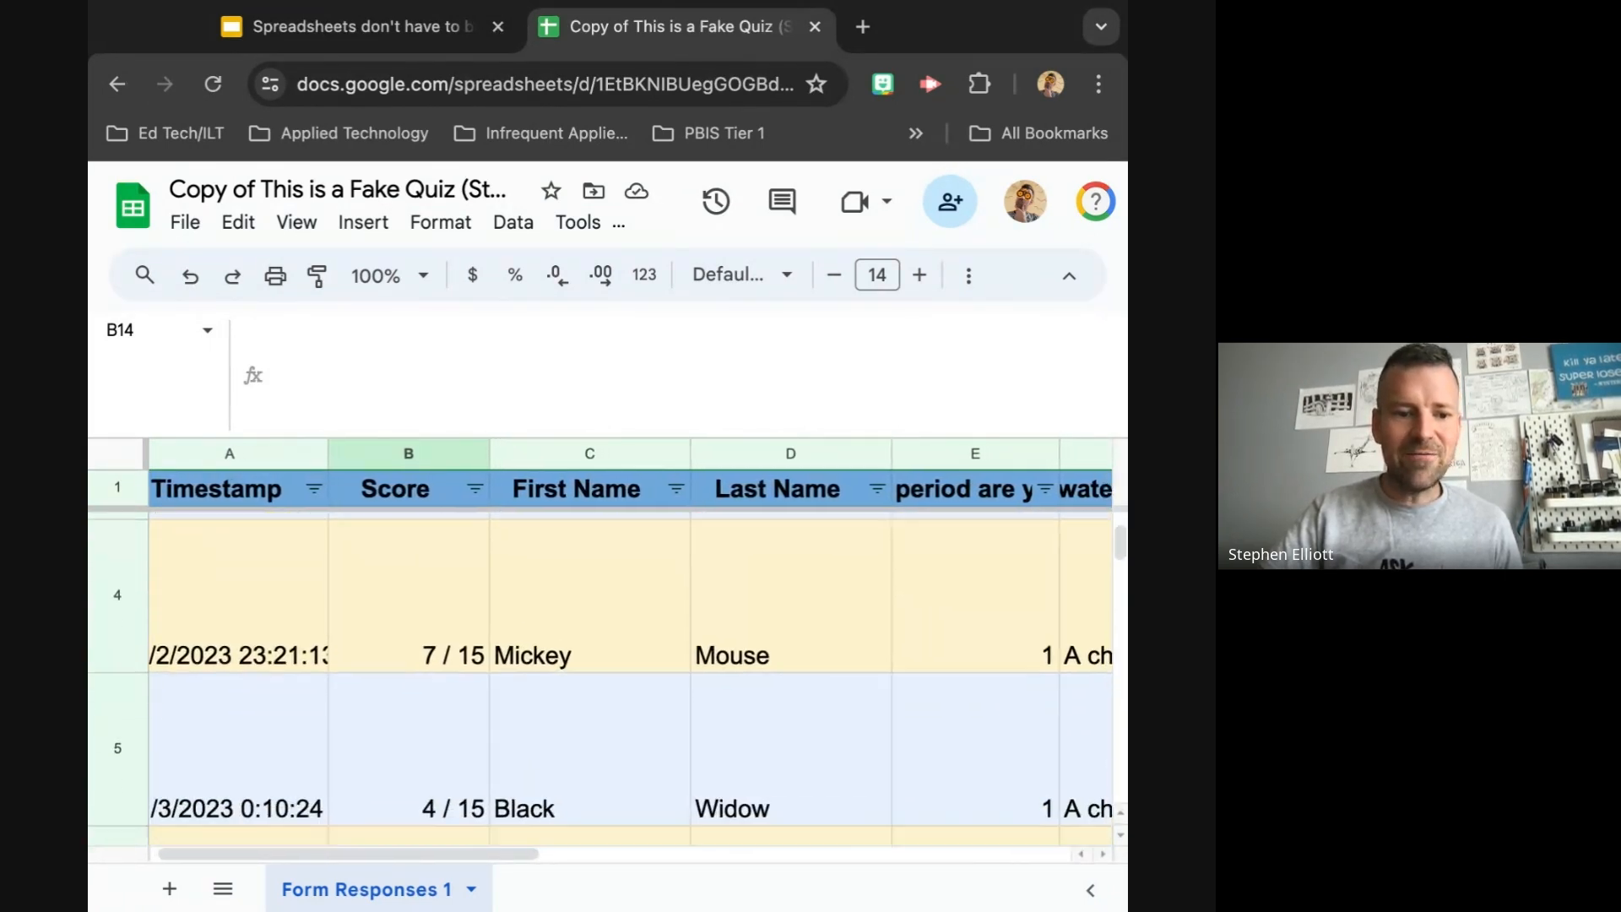
scroll(608, 675, left, 1)
scroll(608, 676, down, 6)
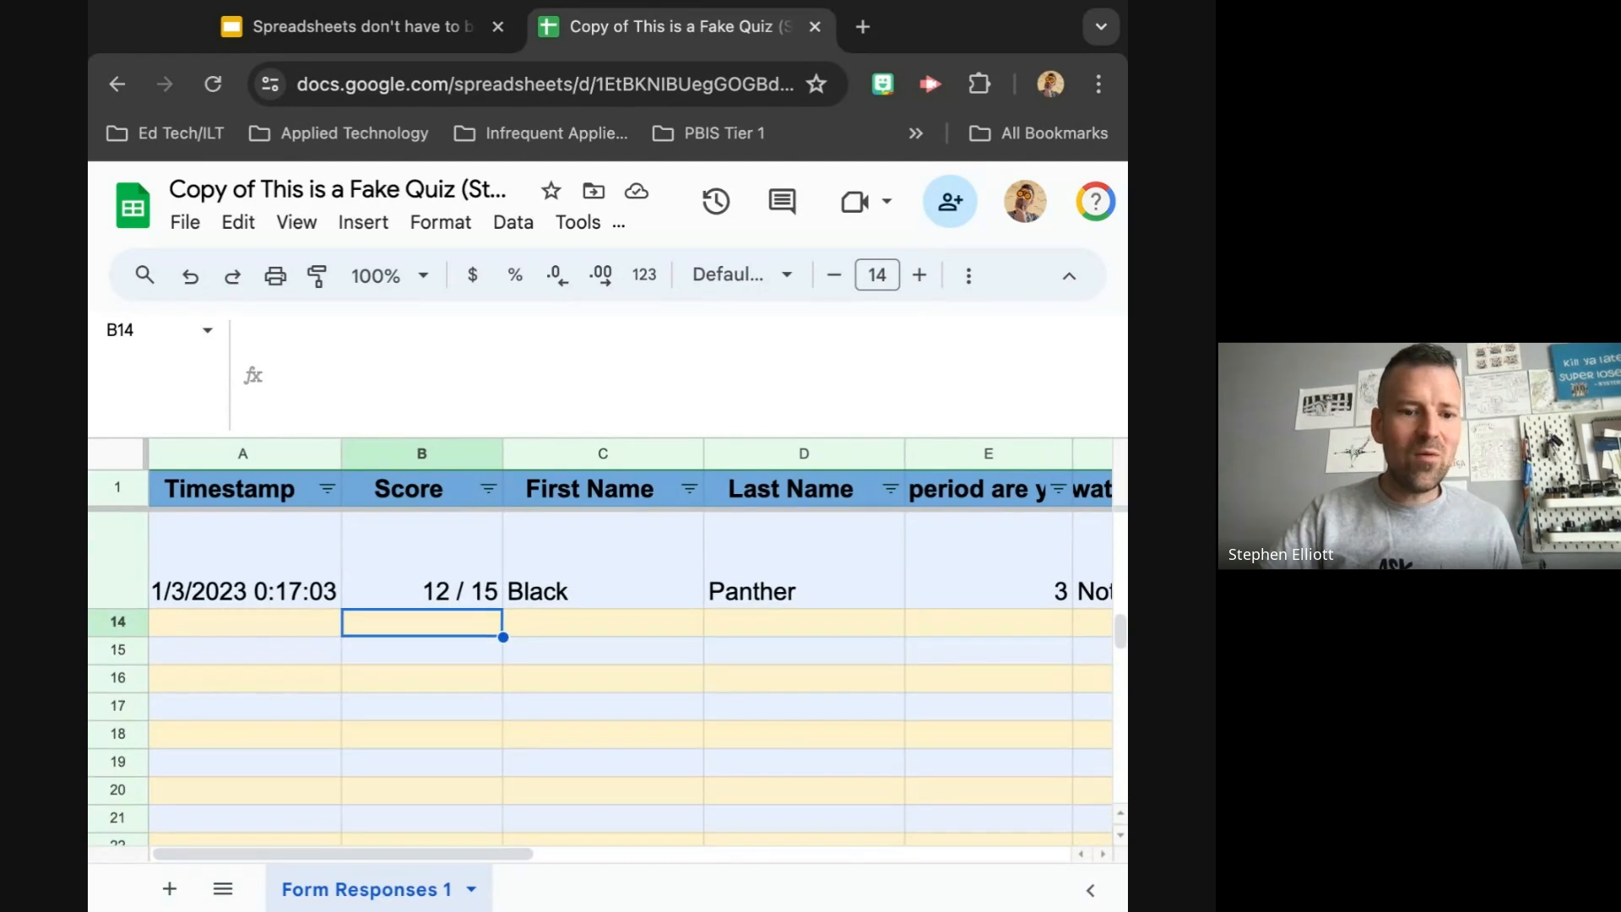
- Read the "Countif Function" slide in the presentation, and return to the quiz spreadsheet
click(355, 26)
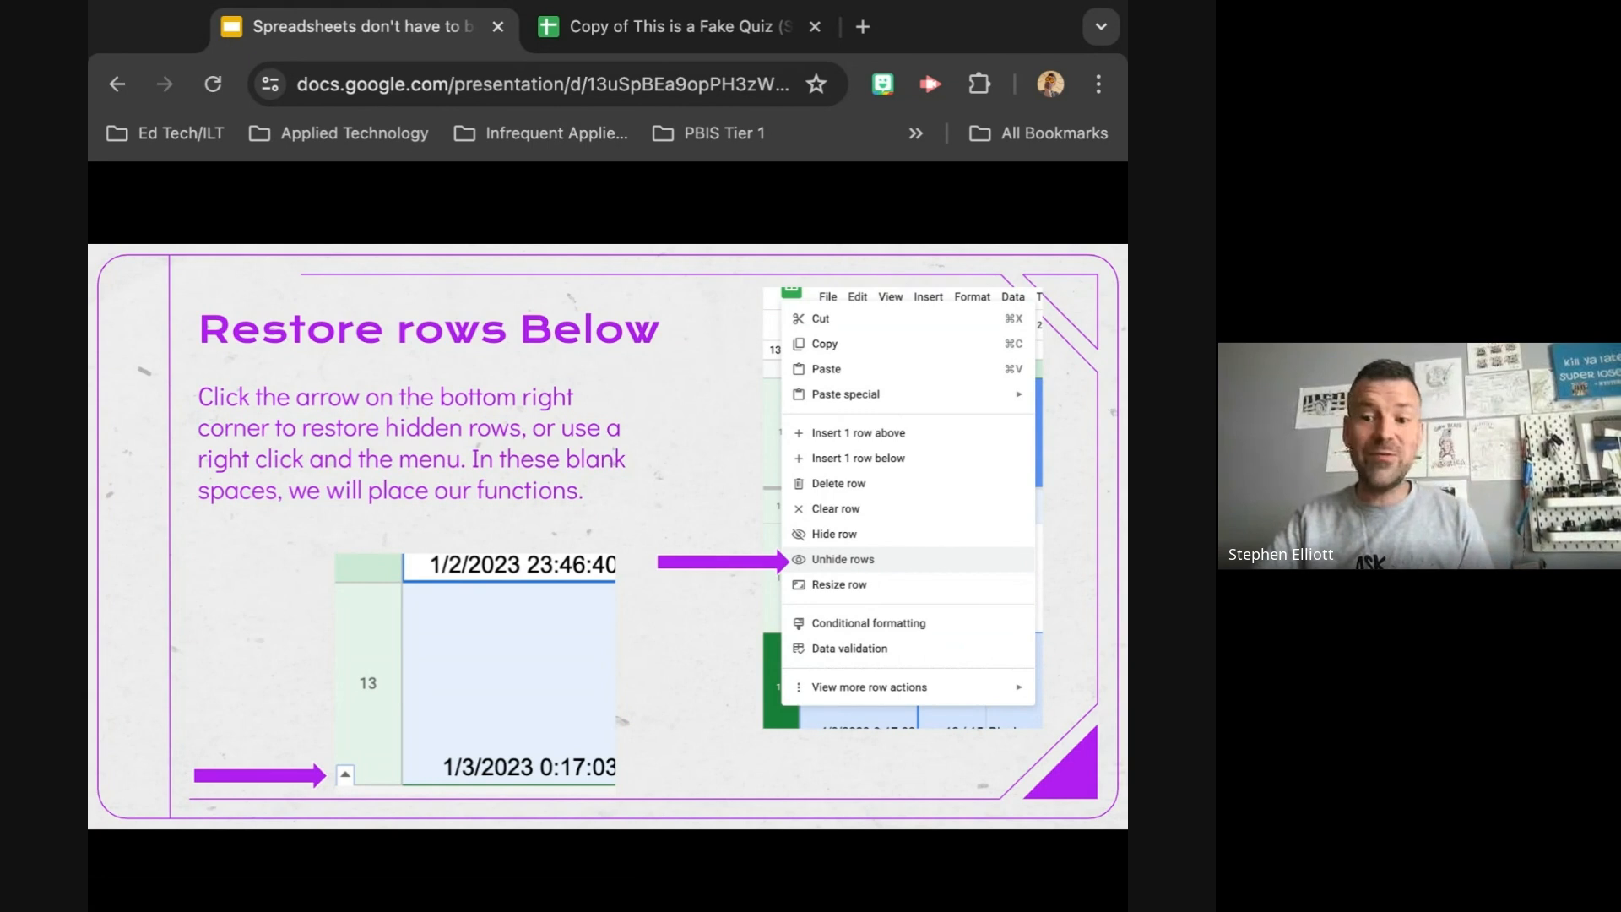
key(Right)
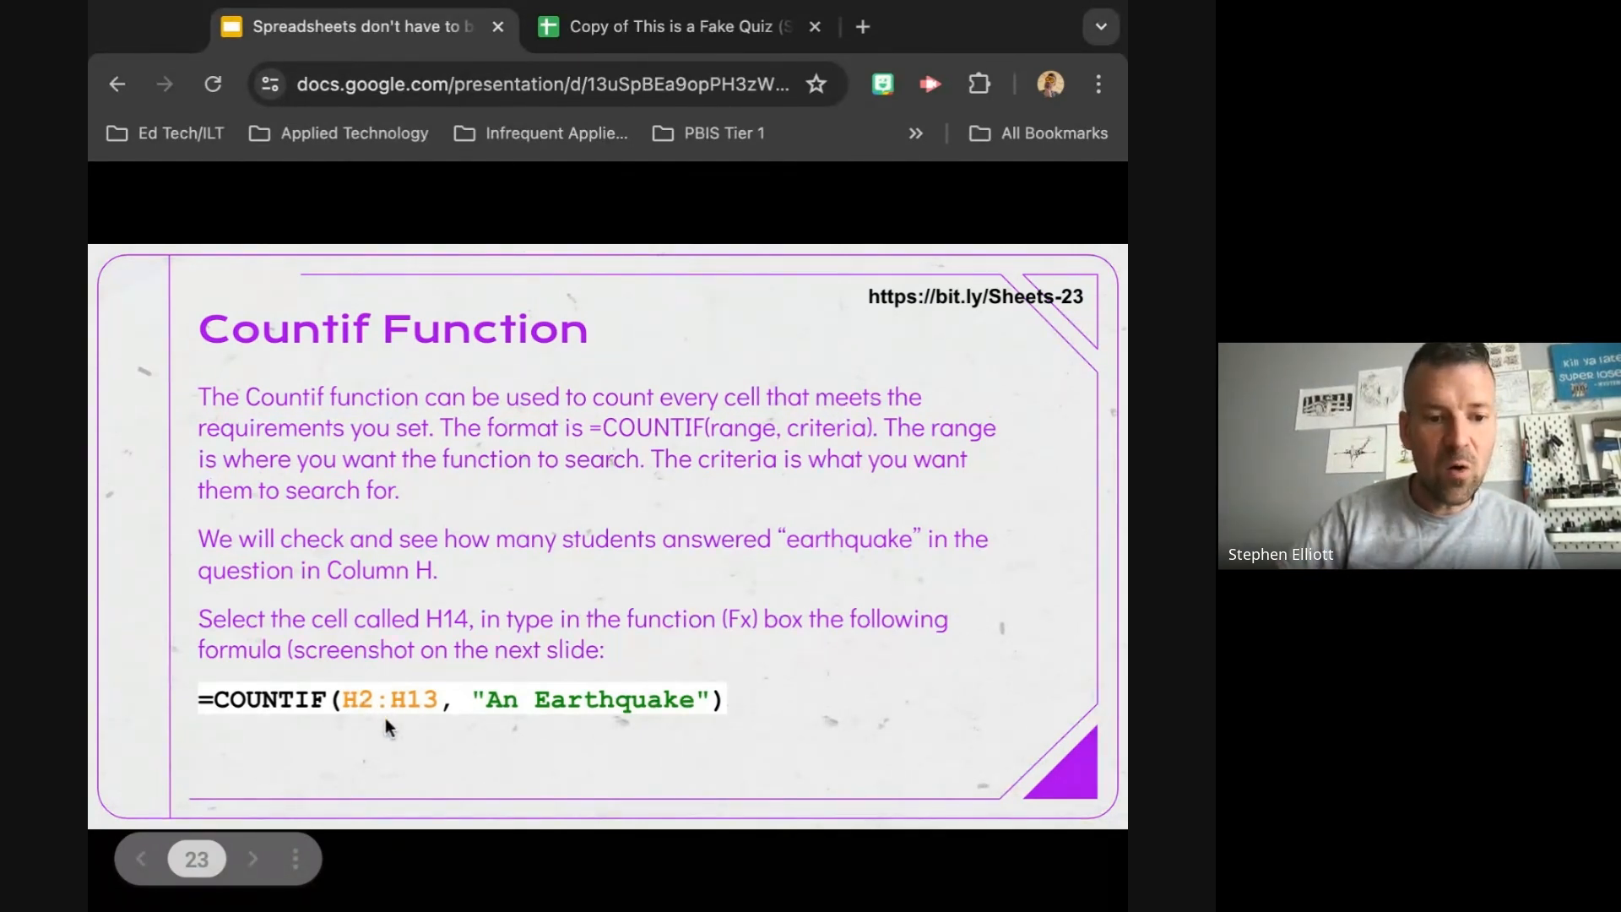
click(675, 28)
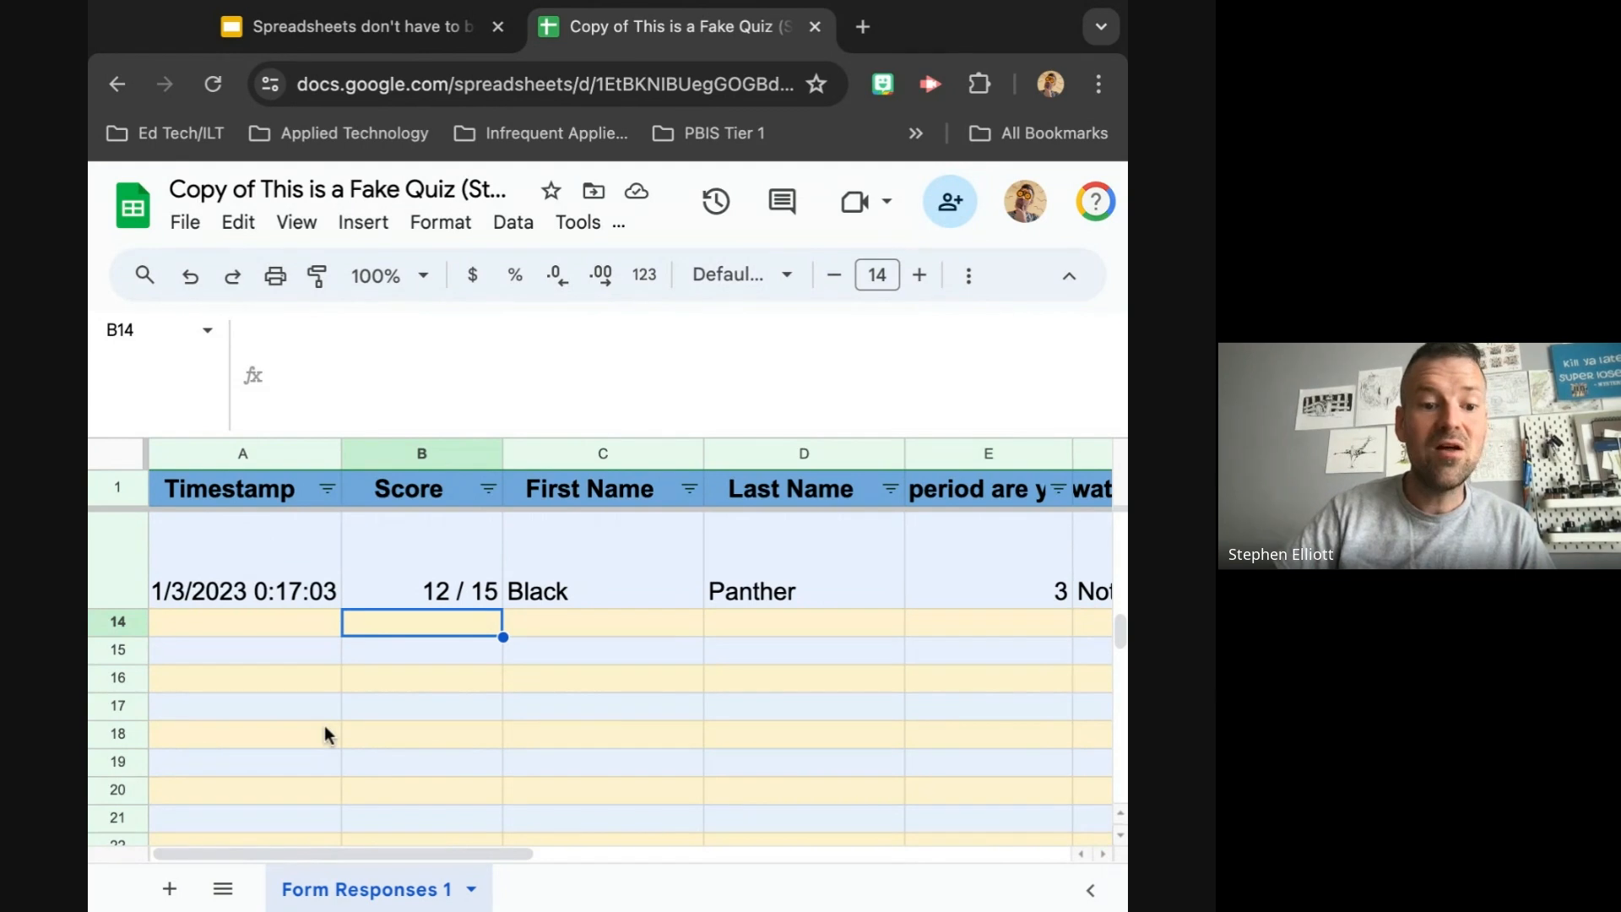
- Examine the Score column from the first response down to the blank cells under row 13
scroll(325, 731, down, 1)
scroll(324, 726, up, 2)
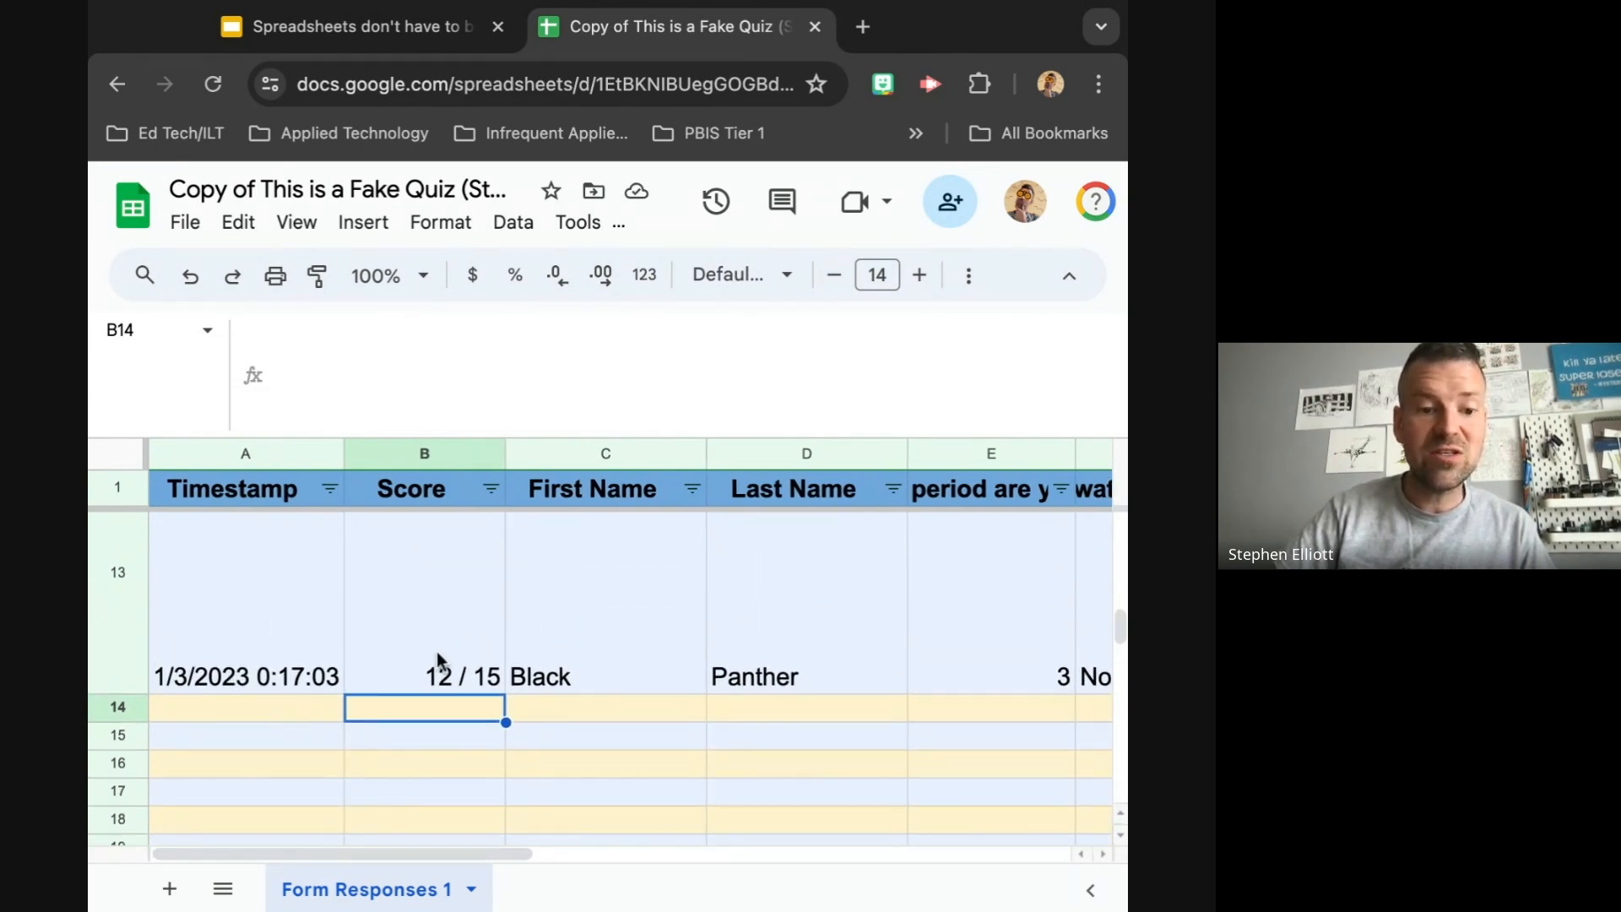
scroll(440, 662, right, 1)
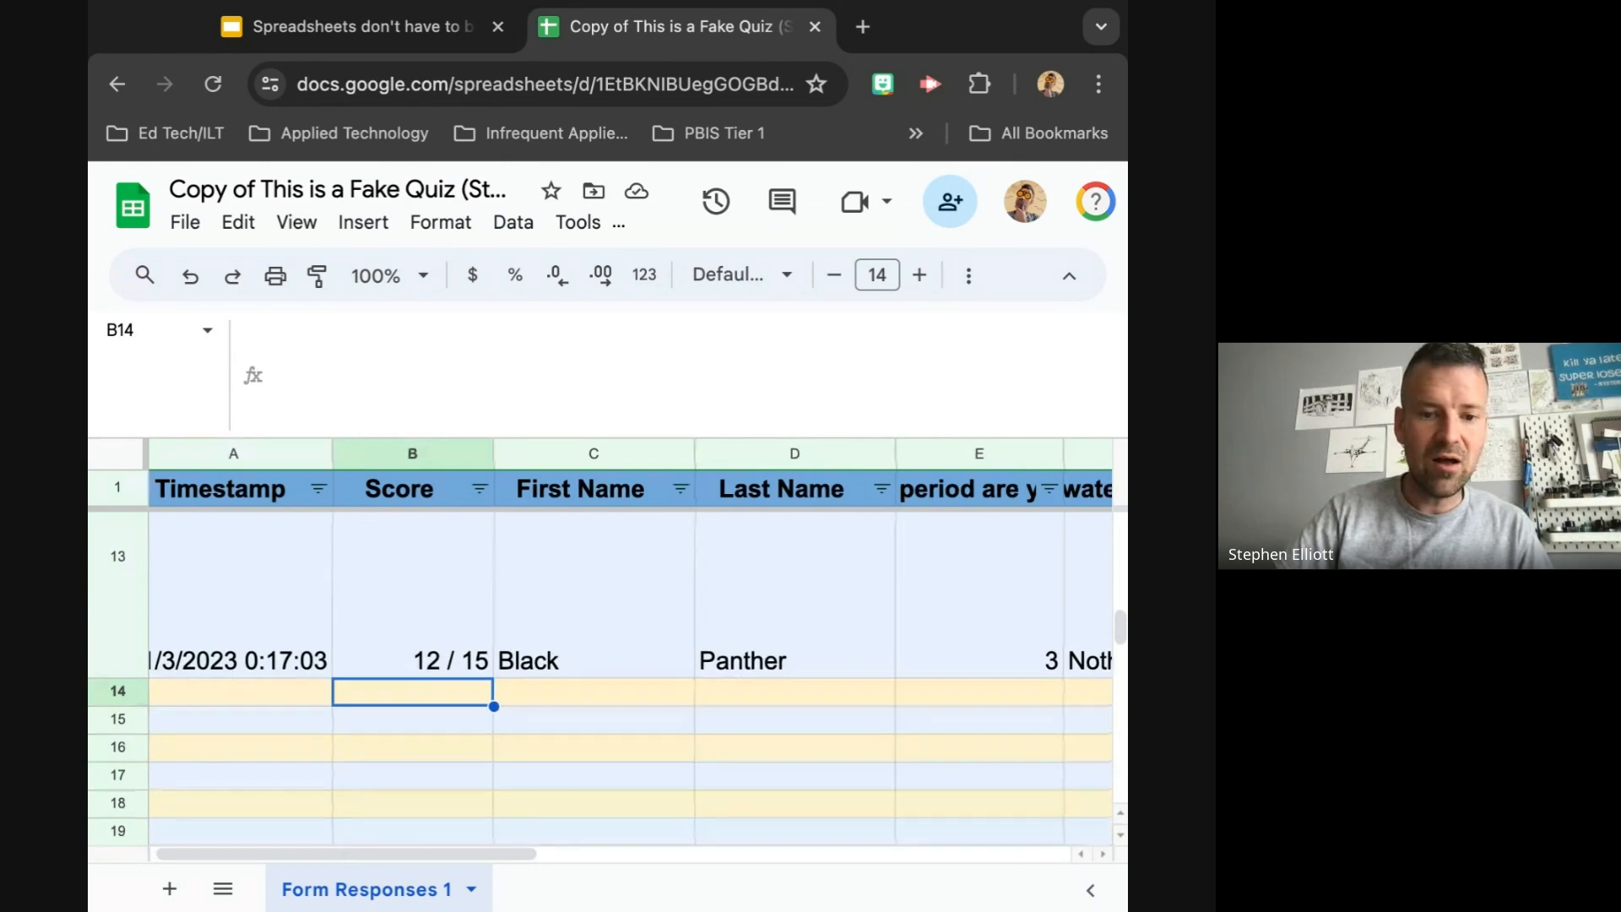
scroll(599, 641, down, 1)
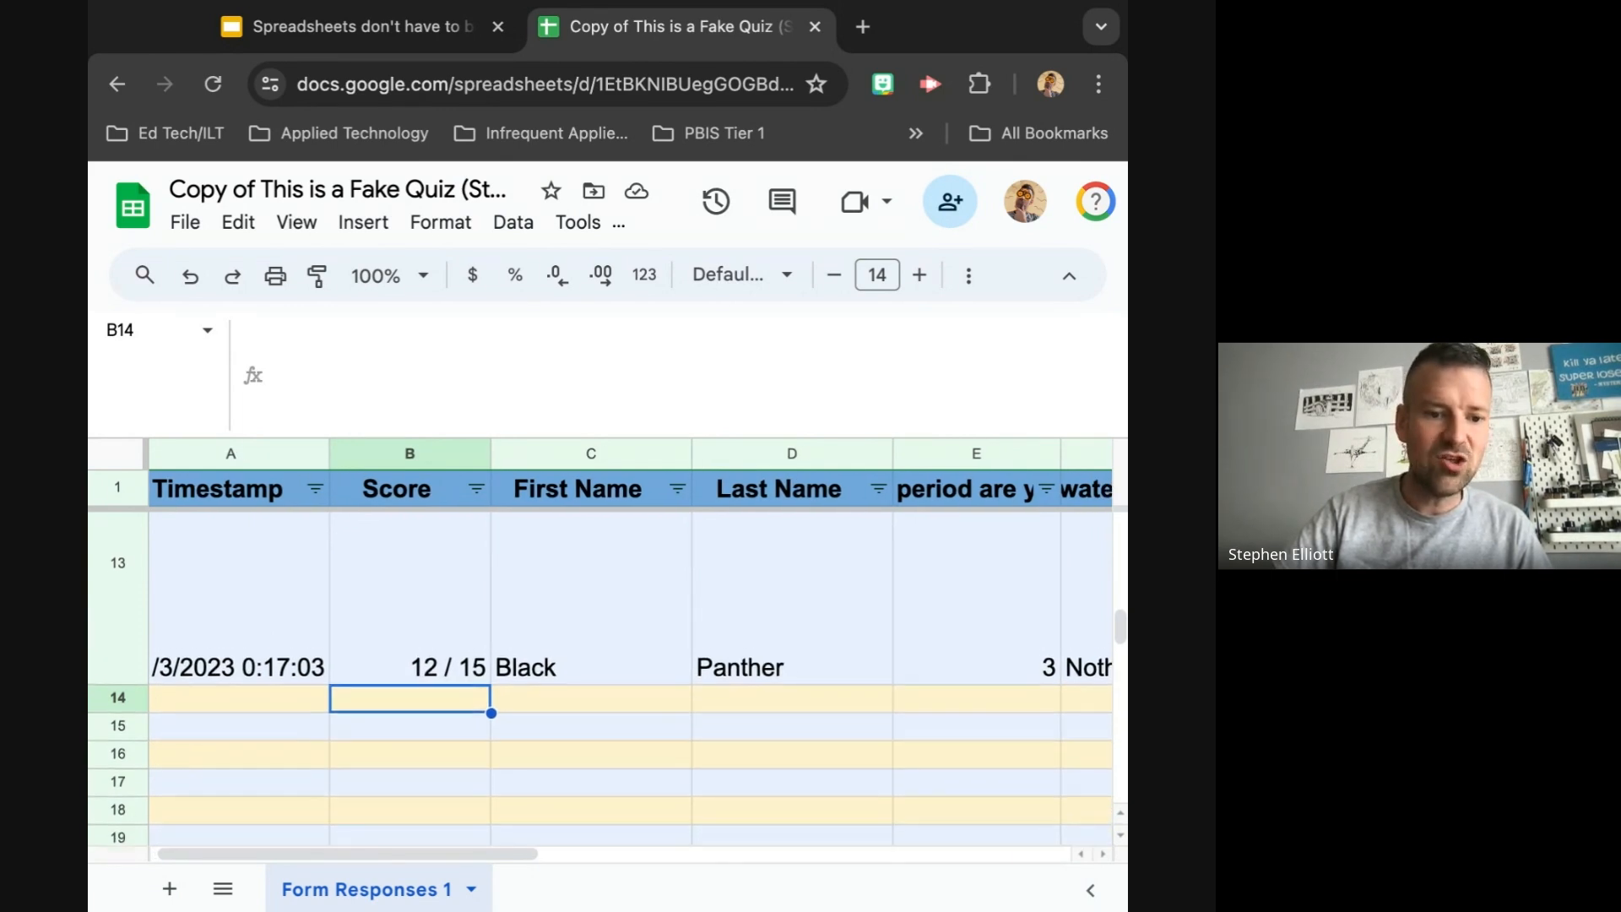
scroll(417, 673, up, 10)
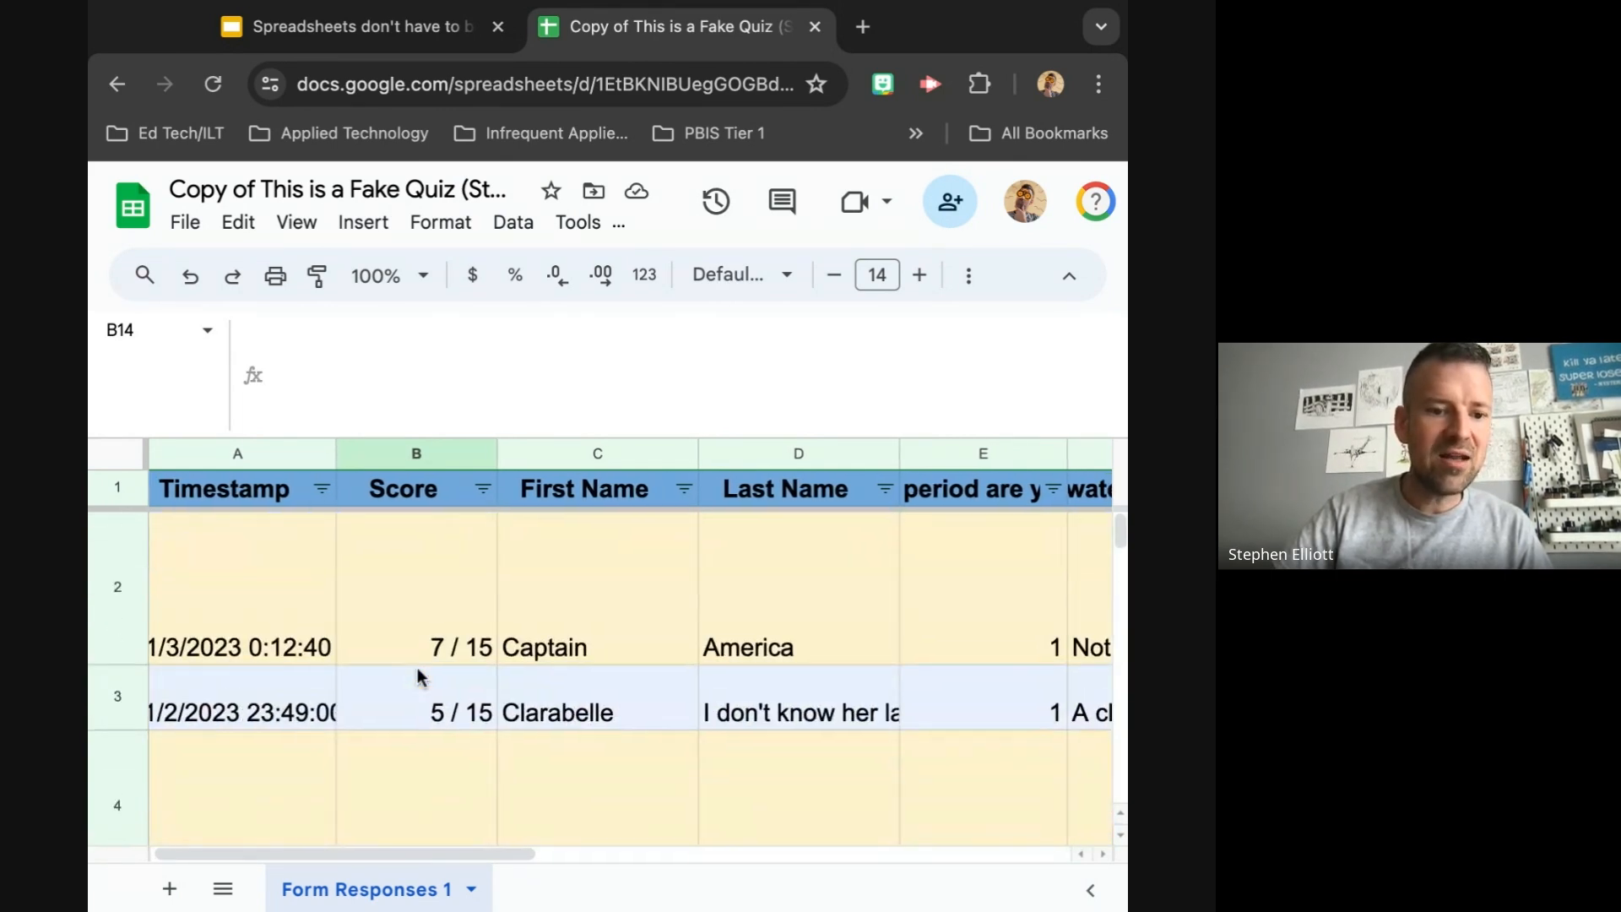
scroll(417, 667, right, 1)
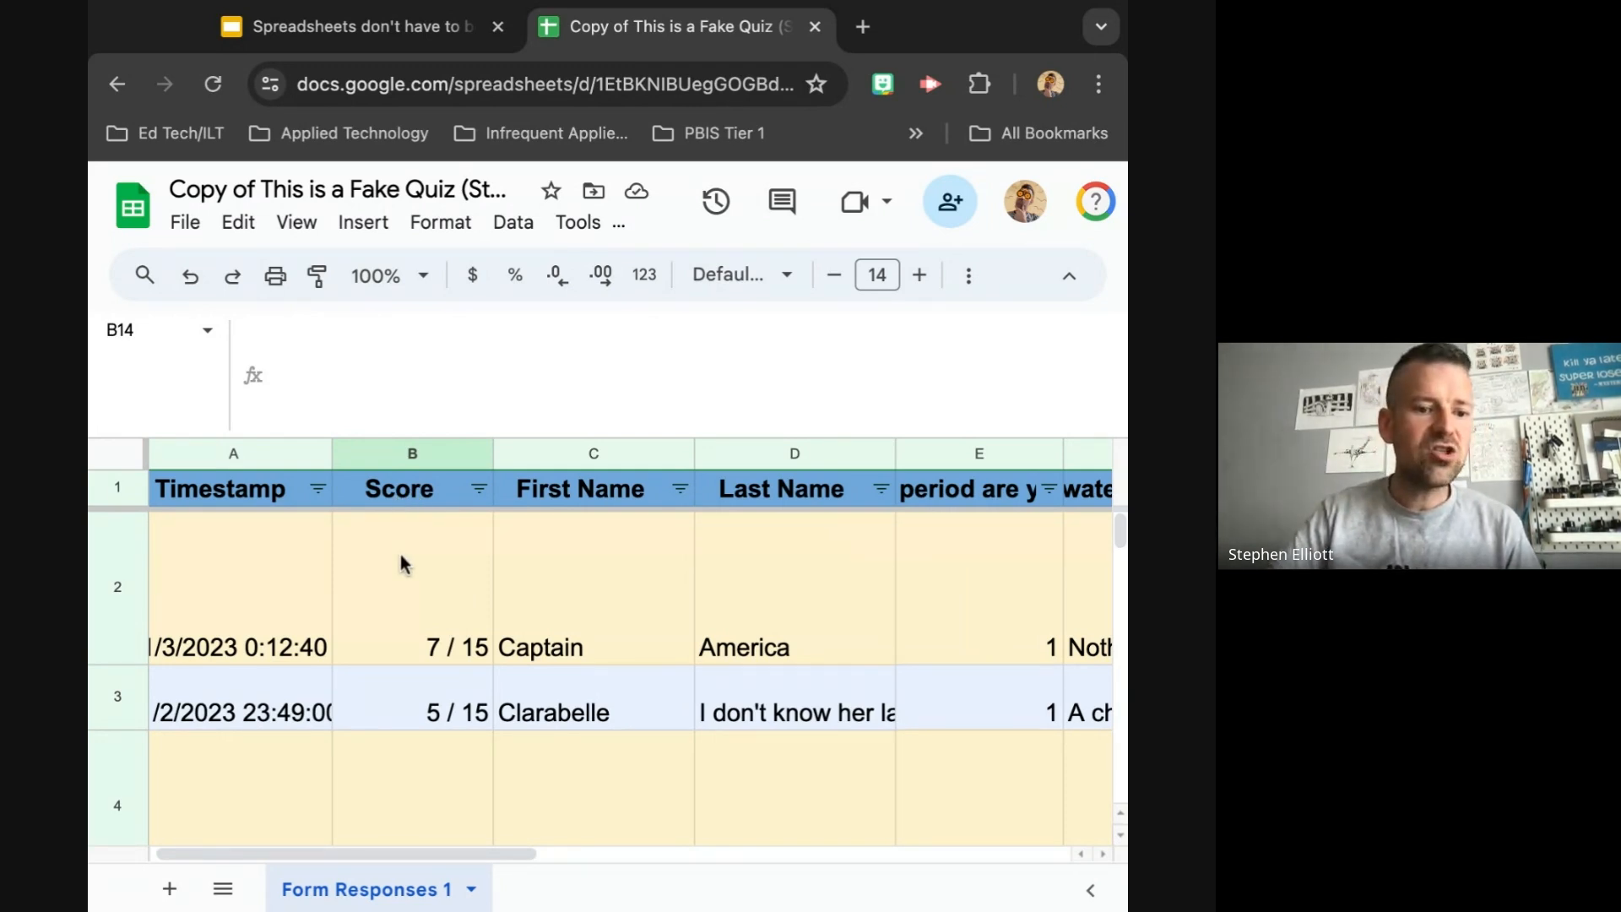
scroll(402, 561, down, 1)
scroll(488, 658, down, 10)
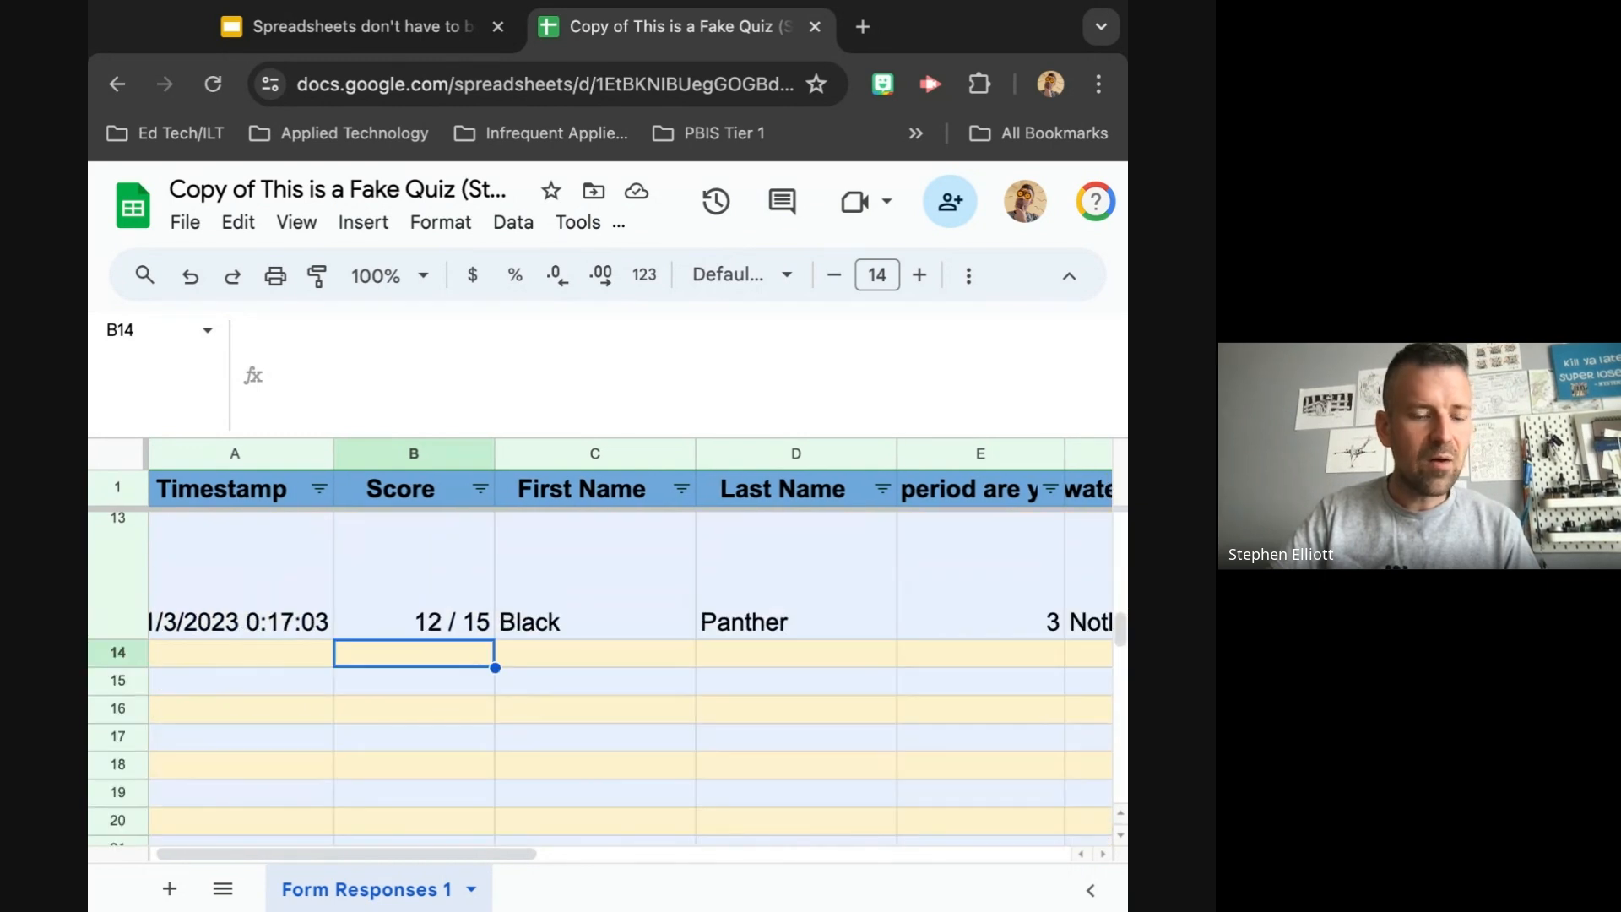
- Look through the column H answers and highlight the response range H2:H13
scroll(430, 659, right, 2)
scroll(420, 624, up, 1)
scroll(419, 625, right, 6)
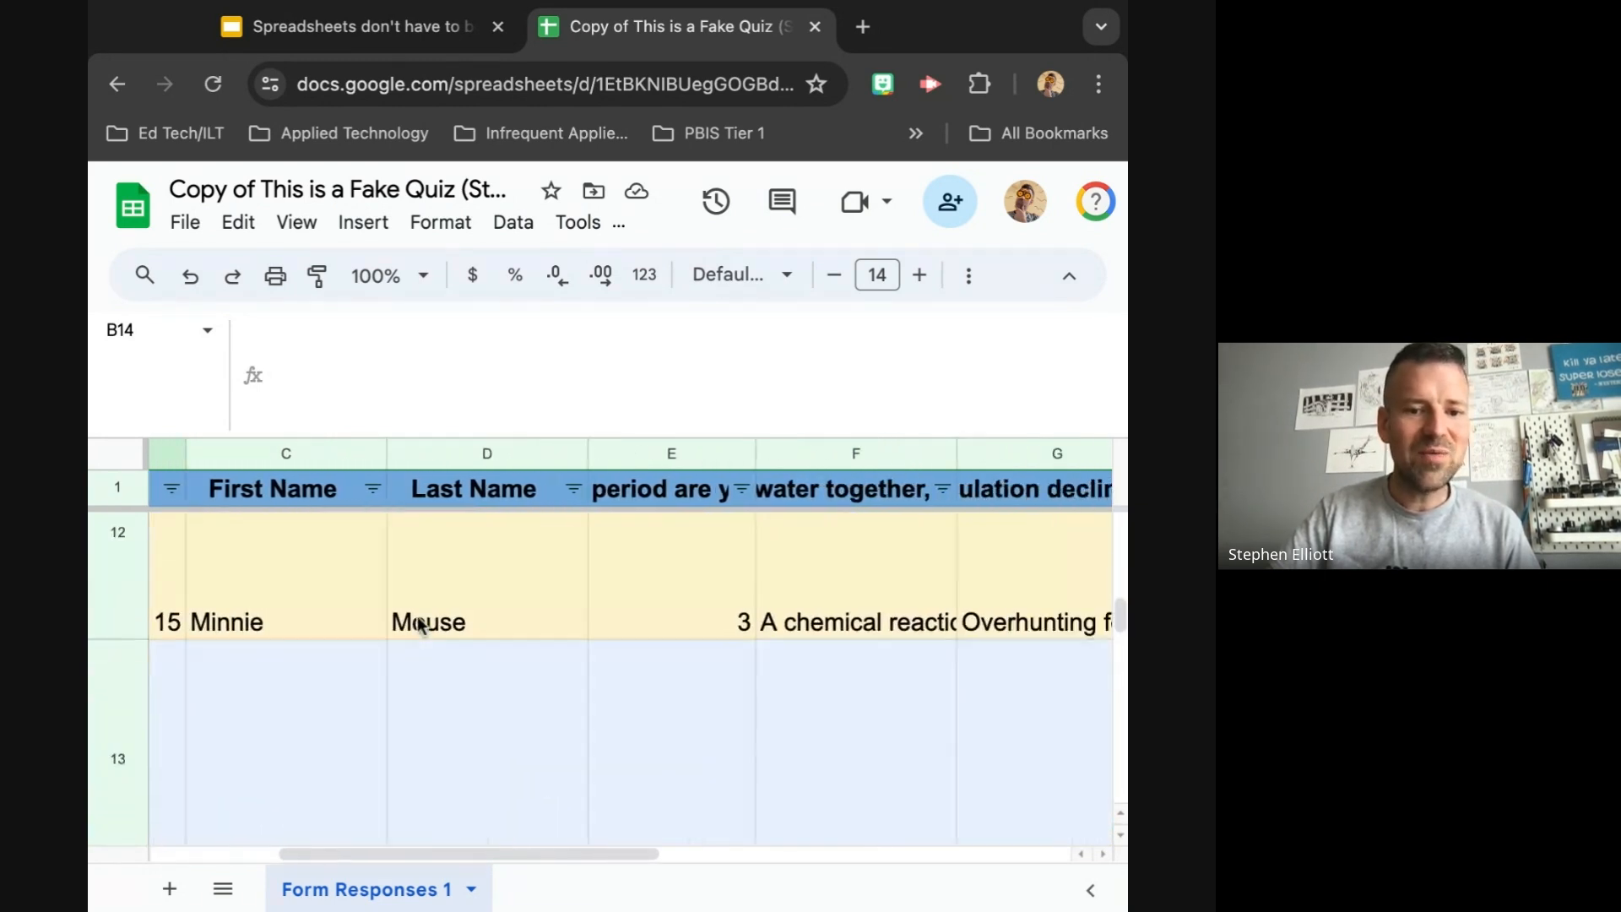
scroll(417, 616, up, 2)
scroll(583, 571, up, 9)
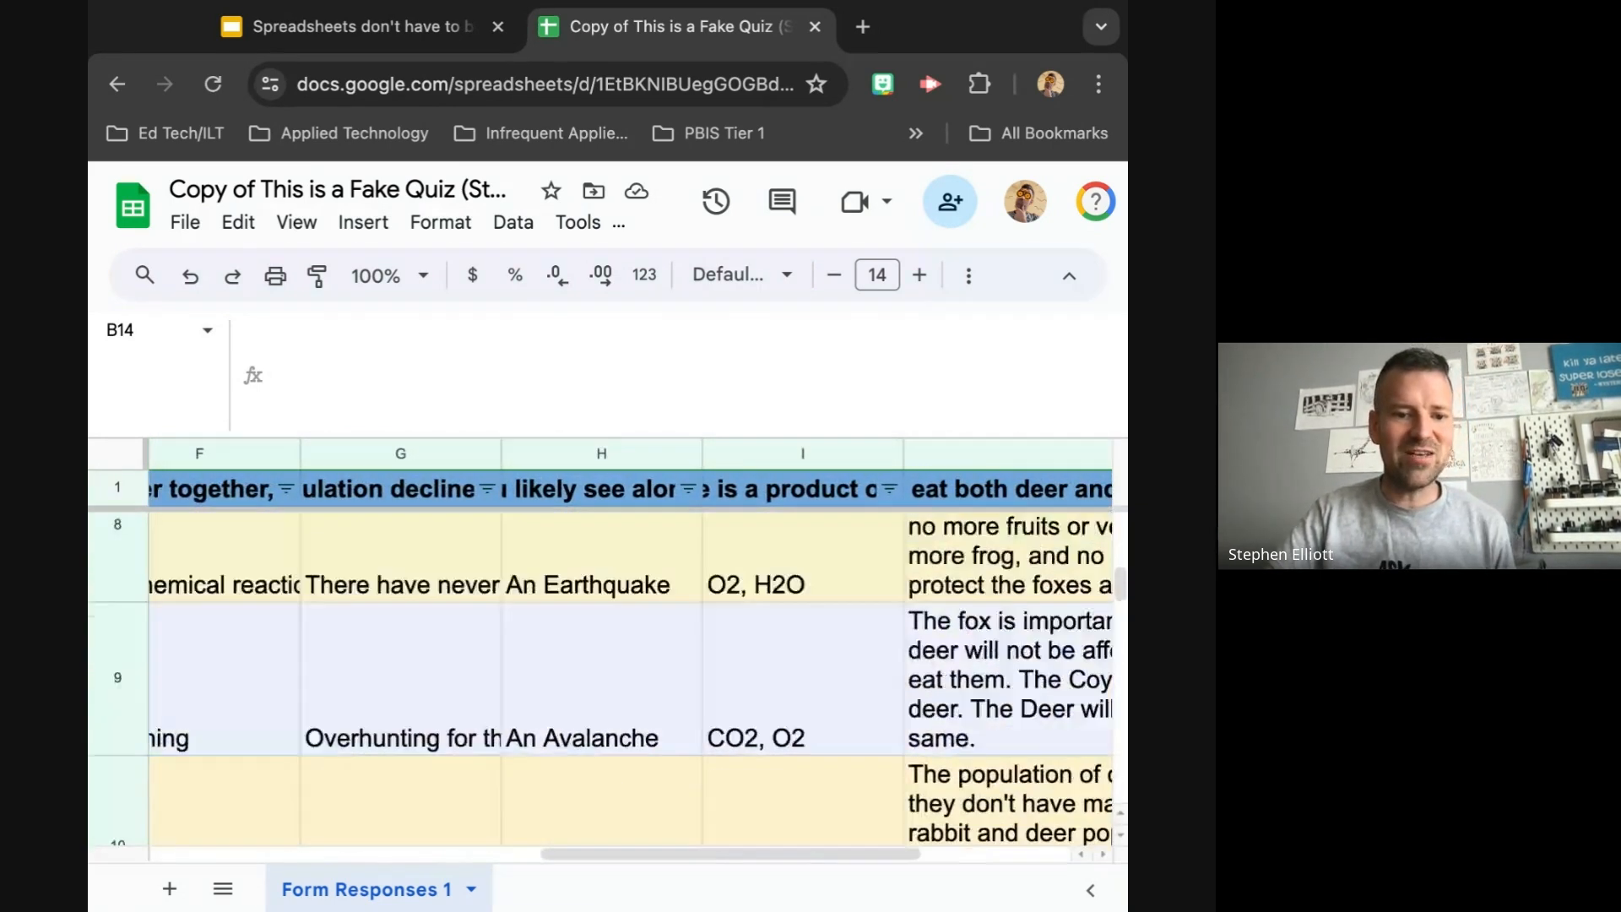
scroll(583, 571, right, 1)
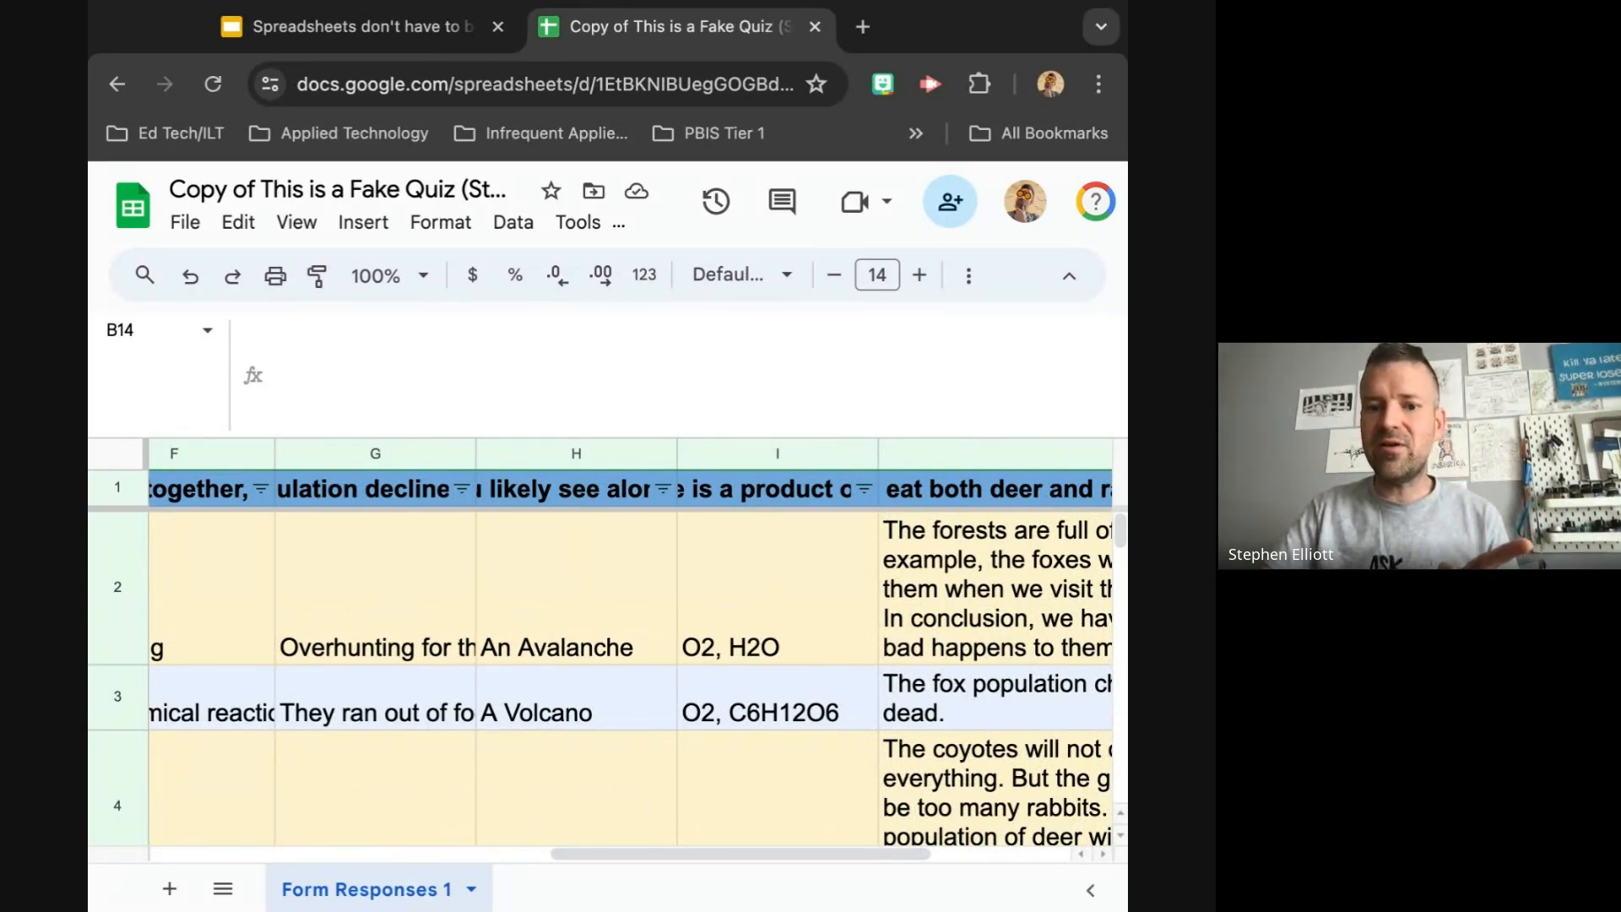
click(569, 570)
scroll(569, 571, down, 5)
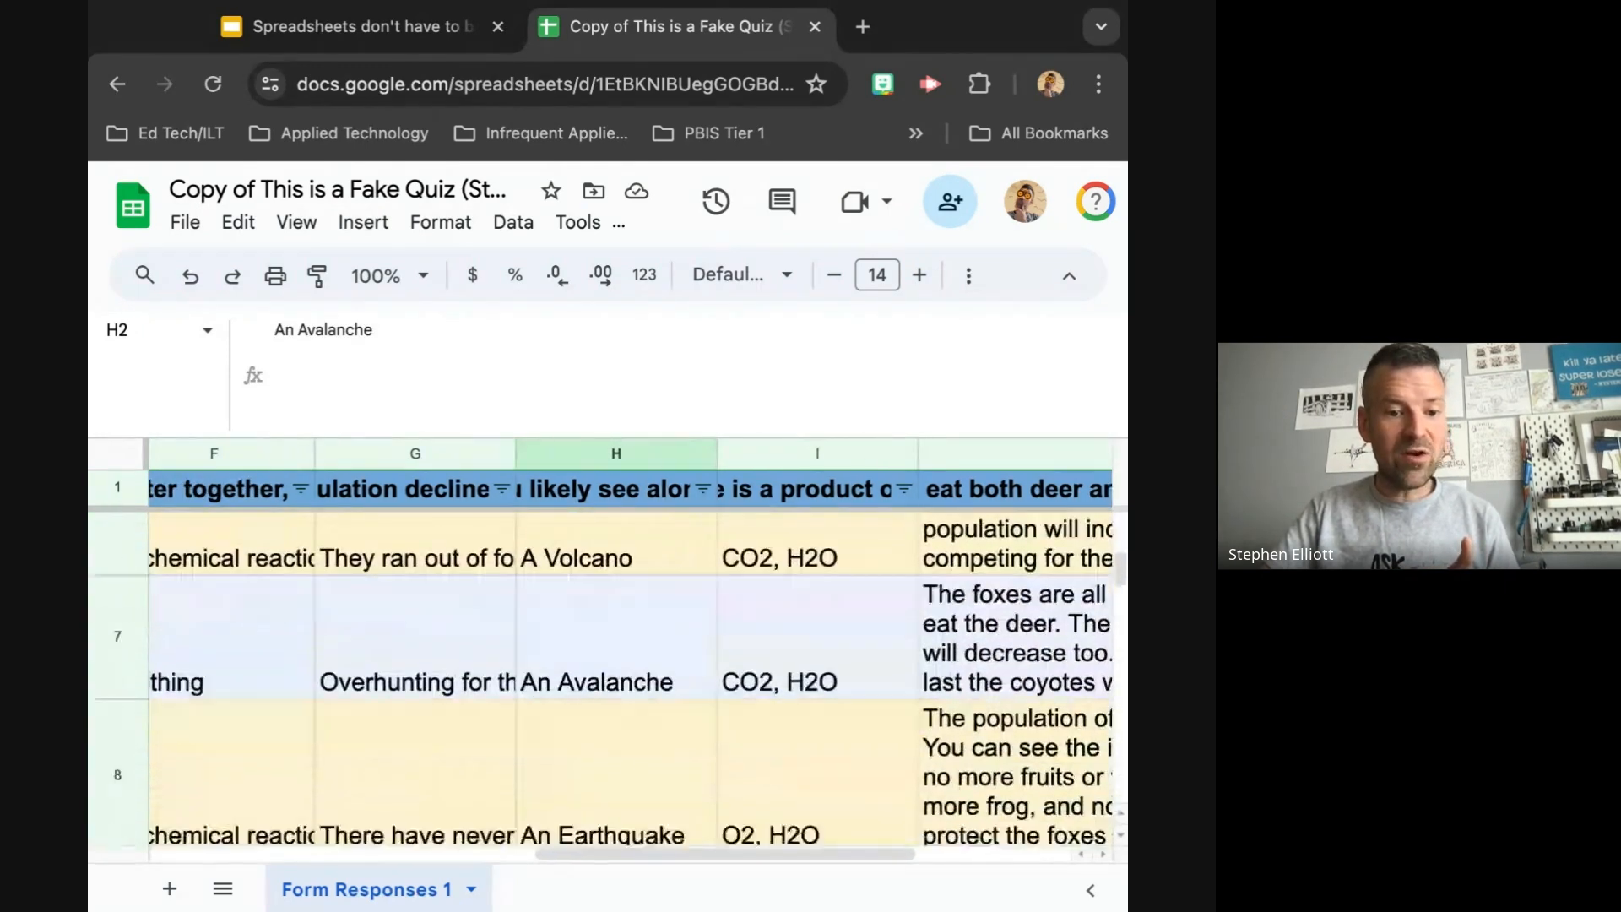
scroll(608, 642, down, 8)
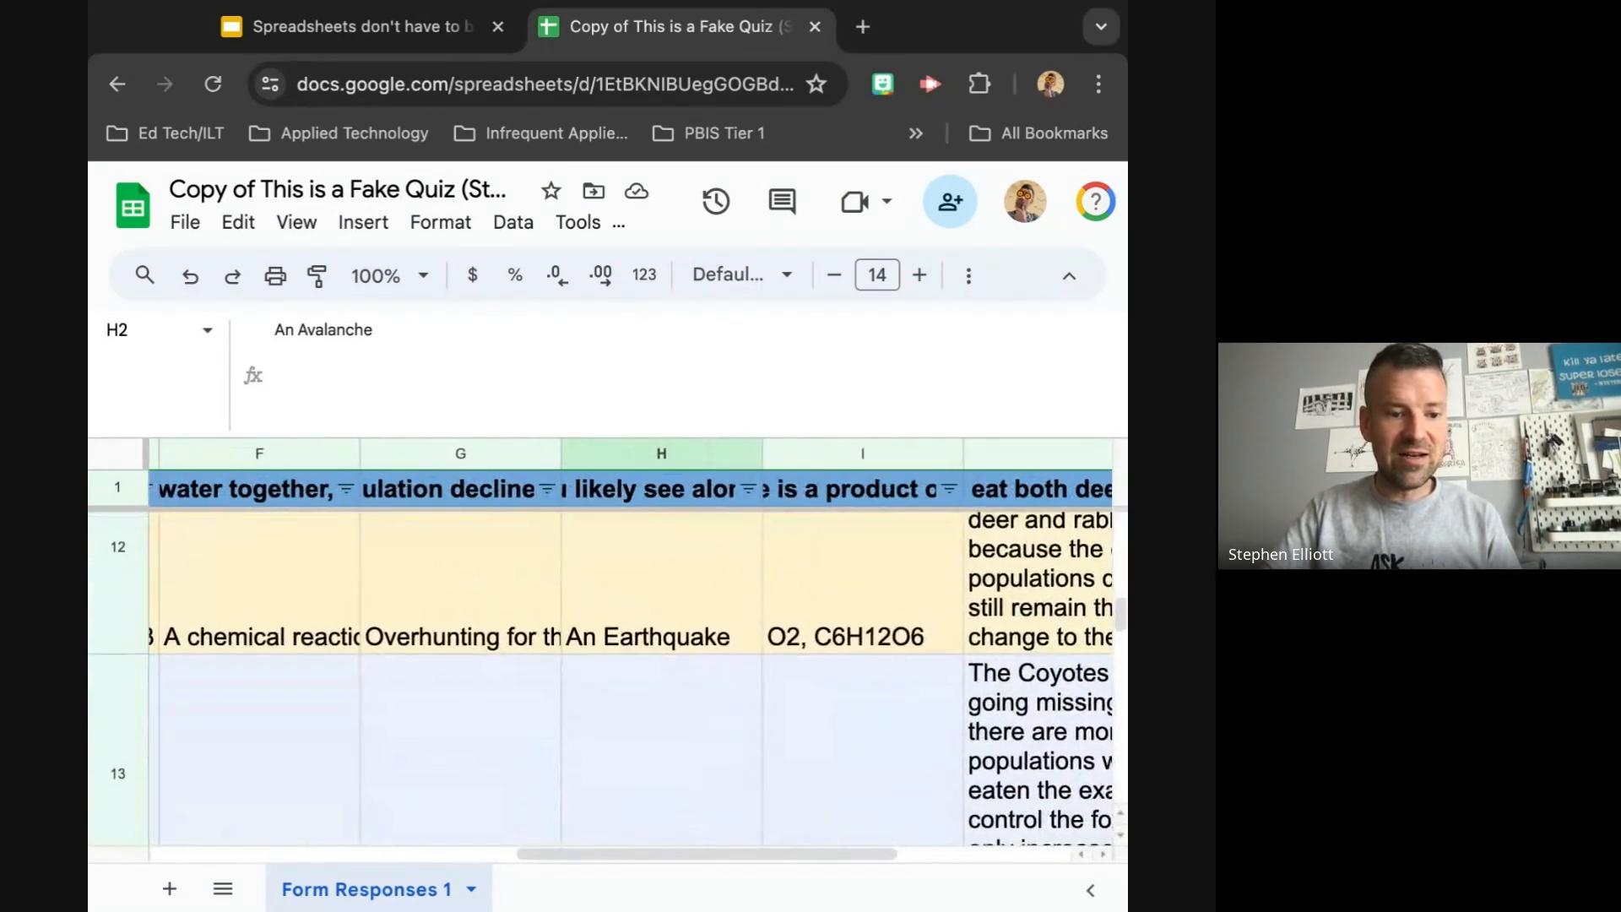
scroll(722, 658, down, 3)
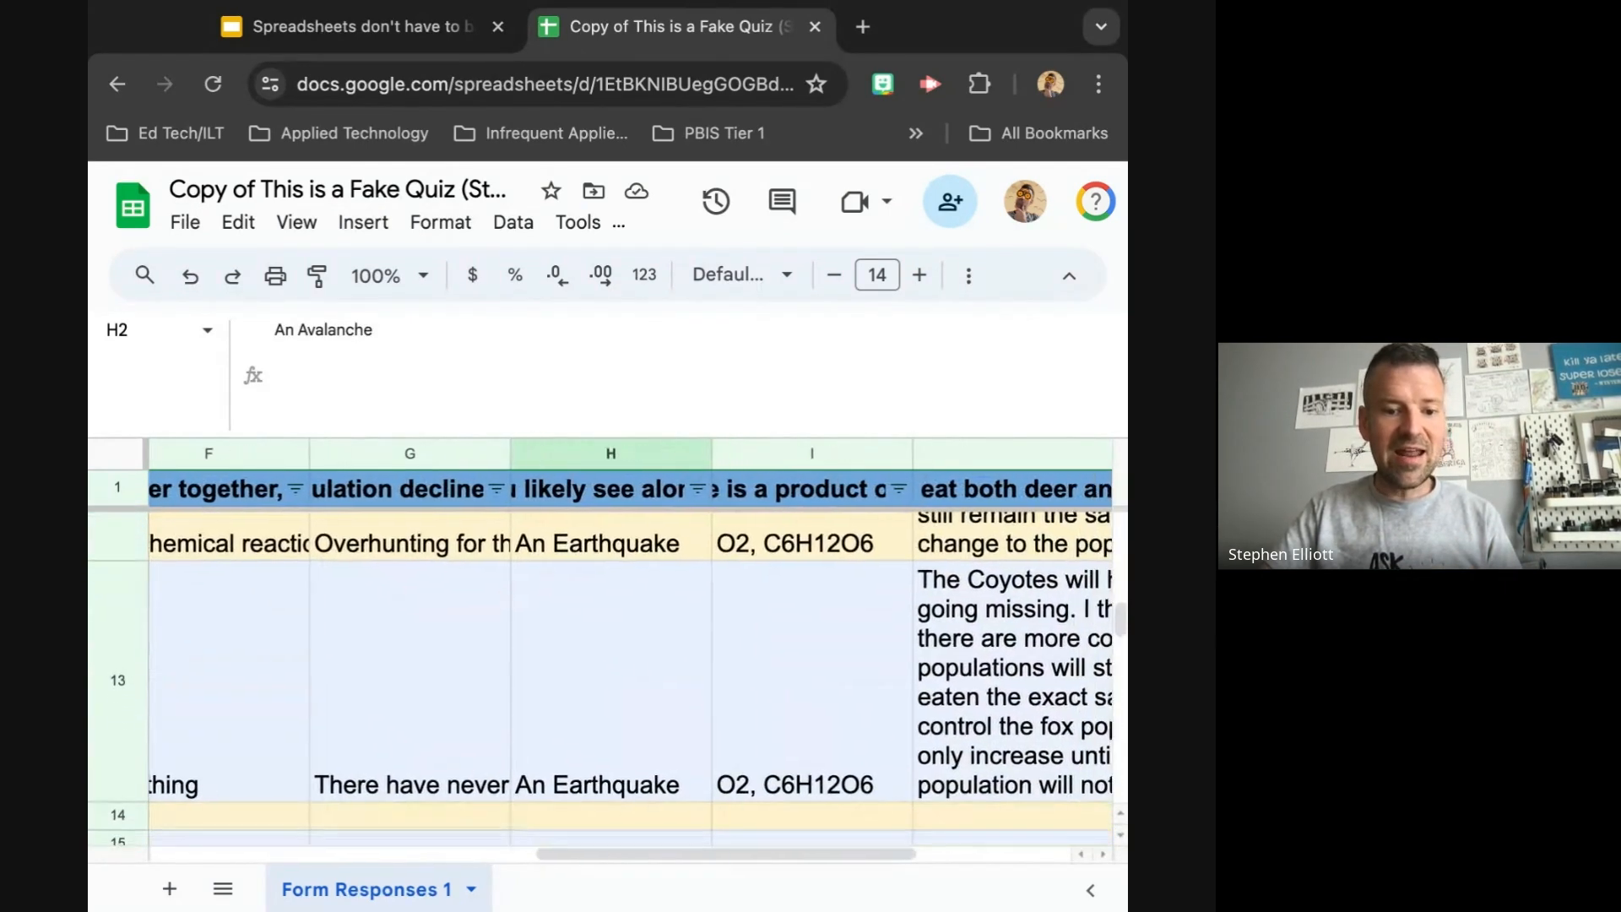
shift+click(790, 681)
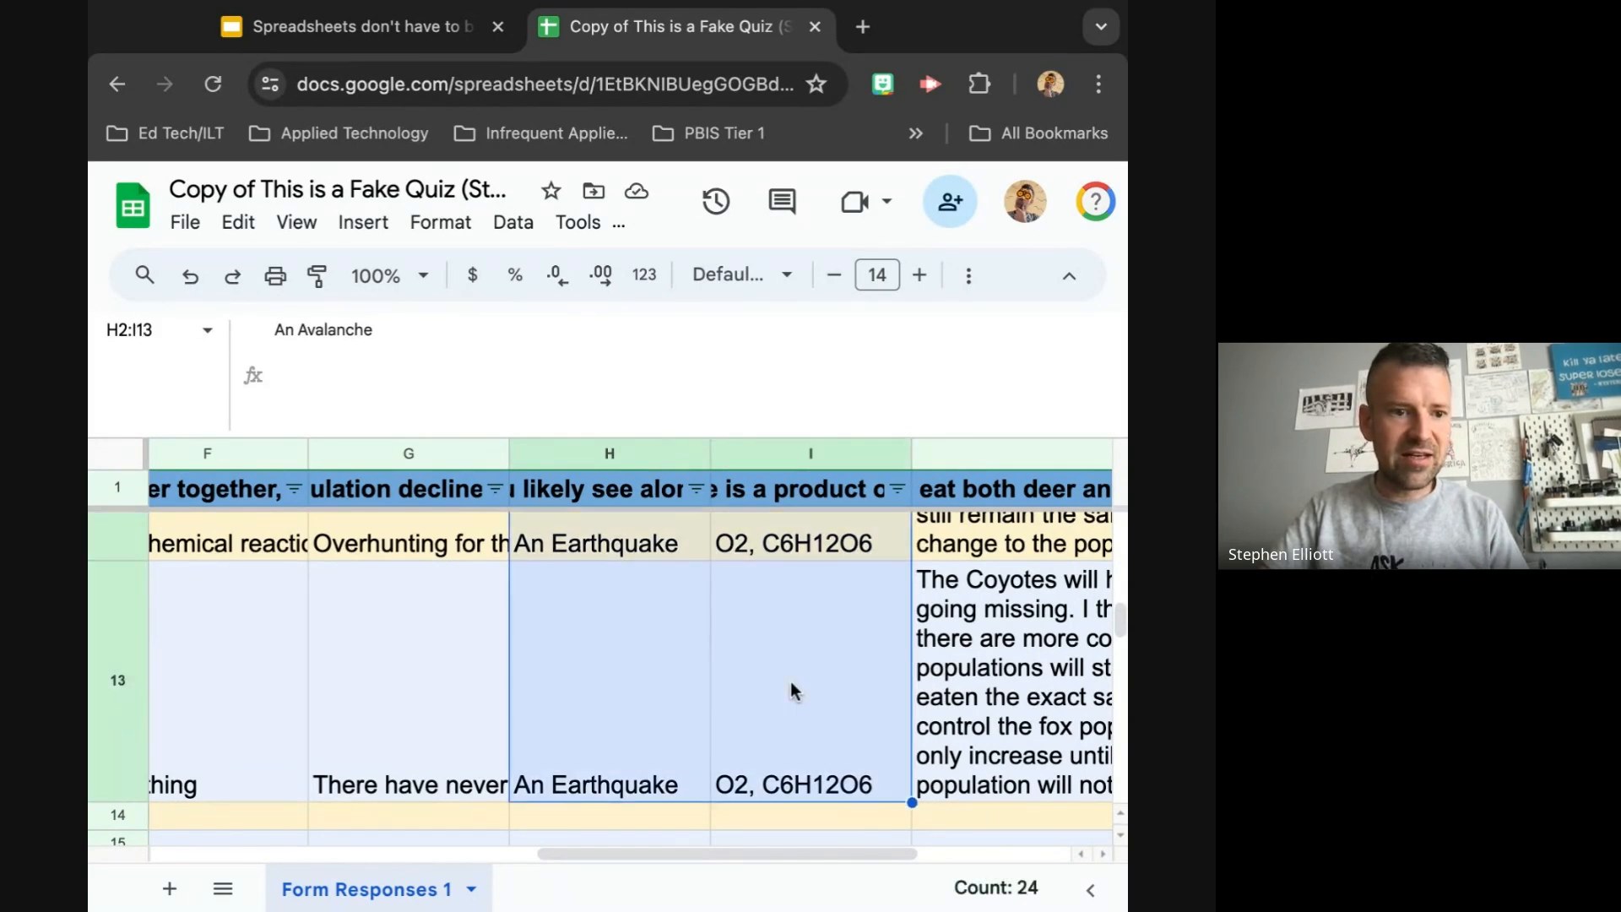
shift+click(623, 724)
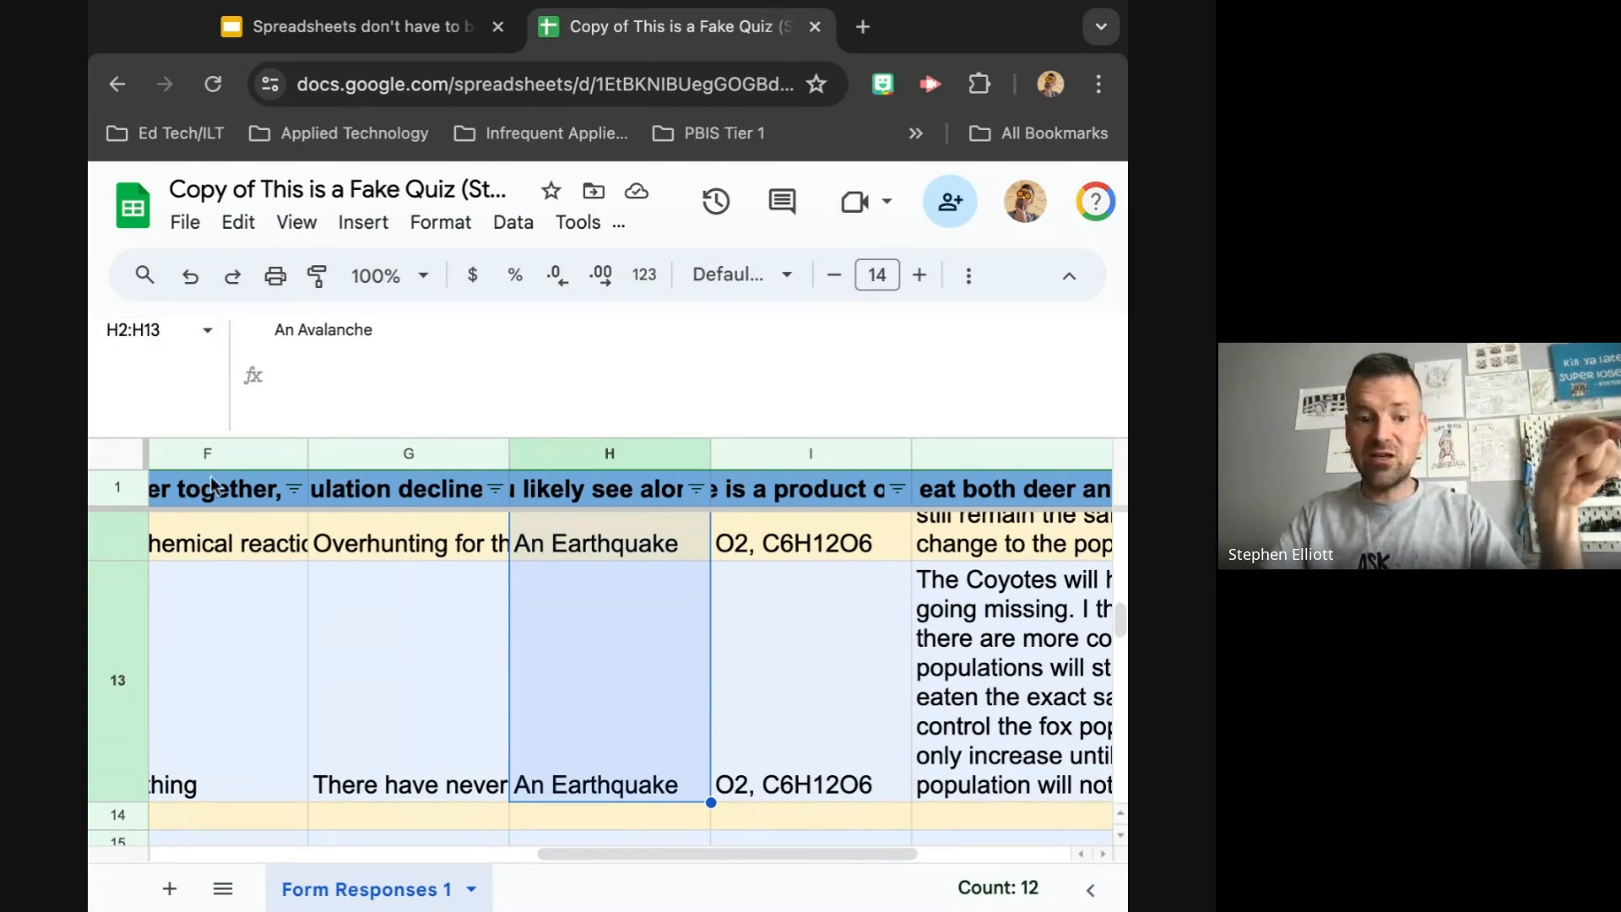
- Begin a COUNTIF formula in H14, directly under the column H answers, with H2:H13 as its range
click(596, 817)
scroll(596, 817, down, 3)
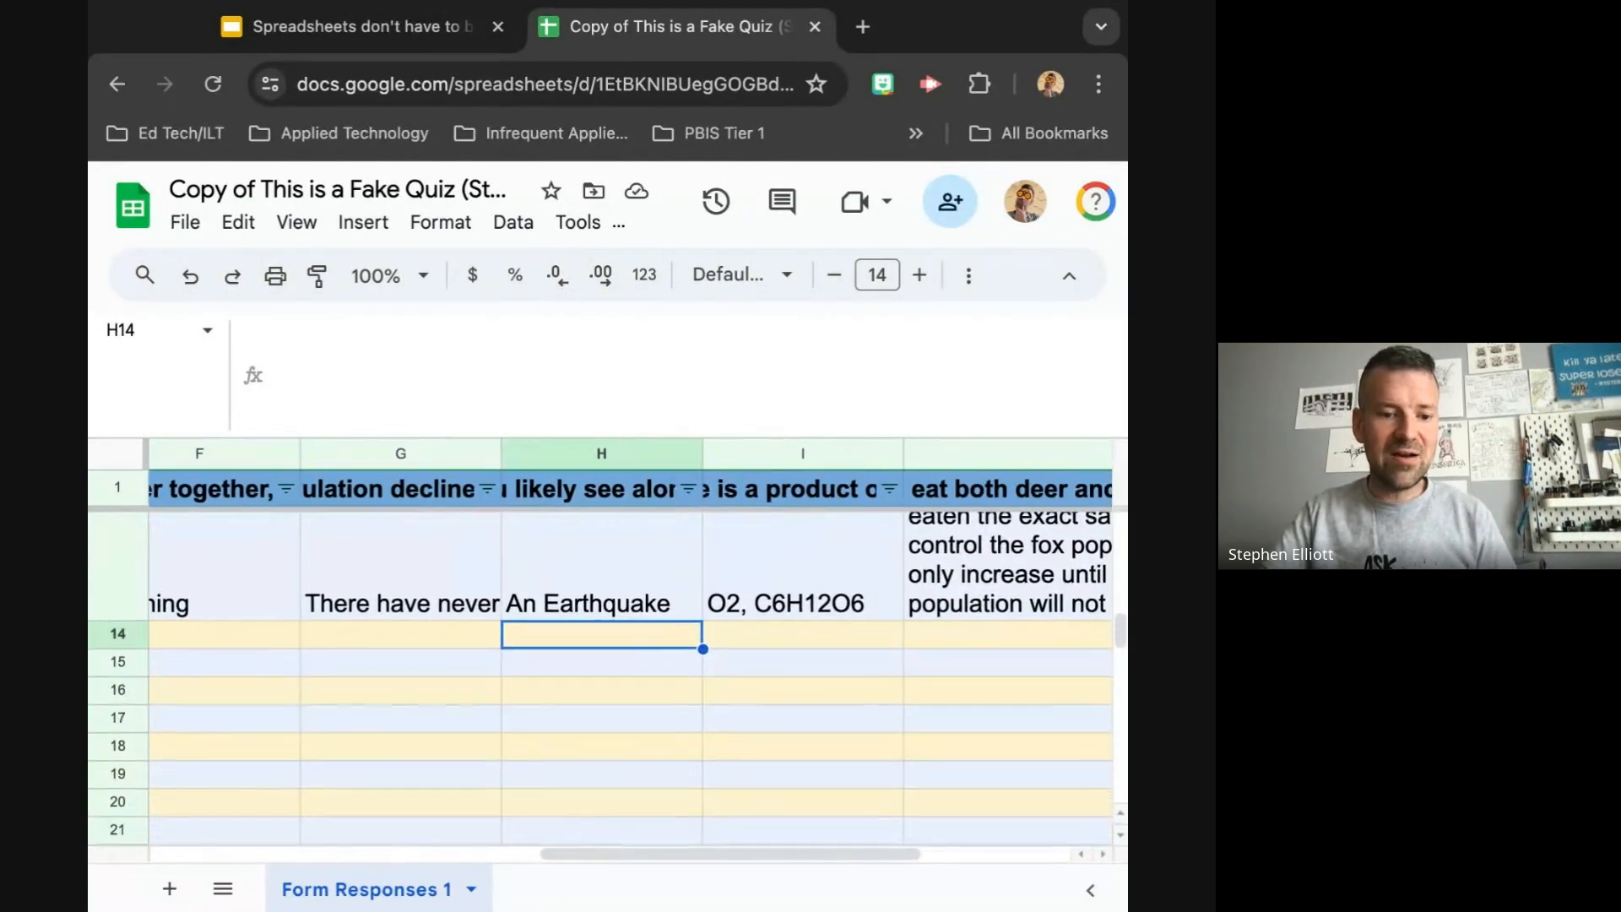
key(super+equal)
key(super+equal)
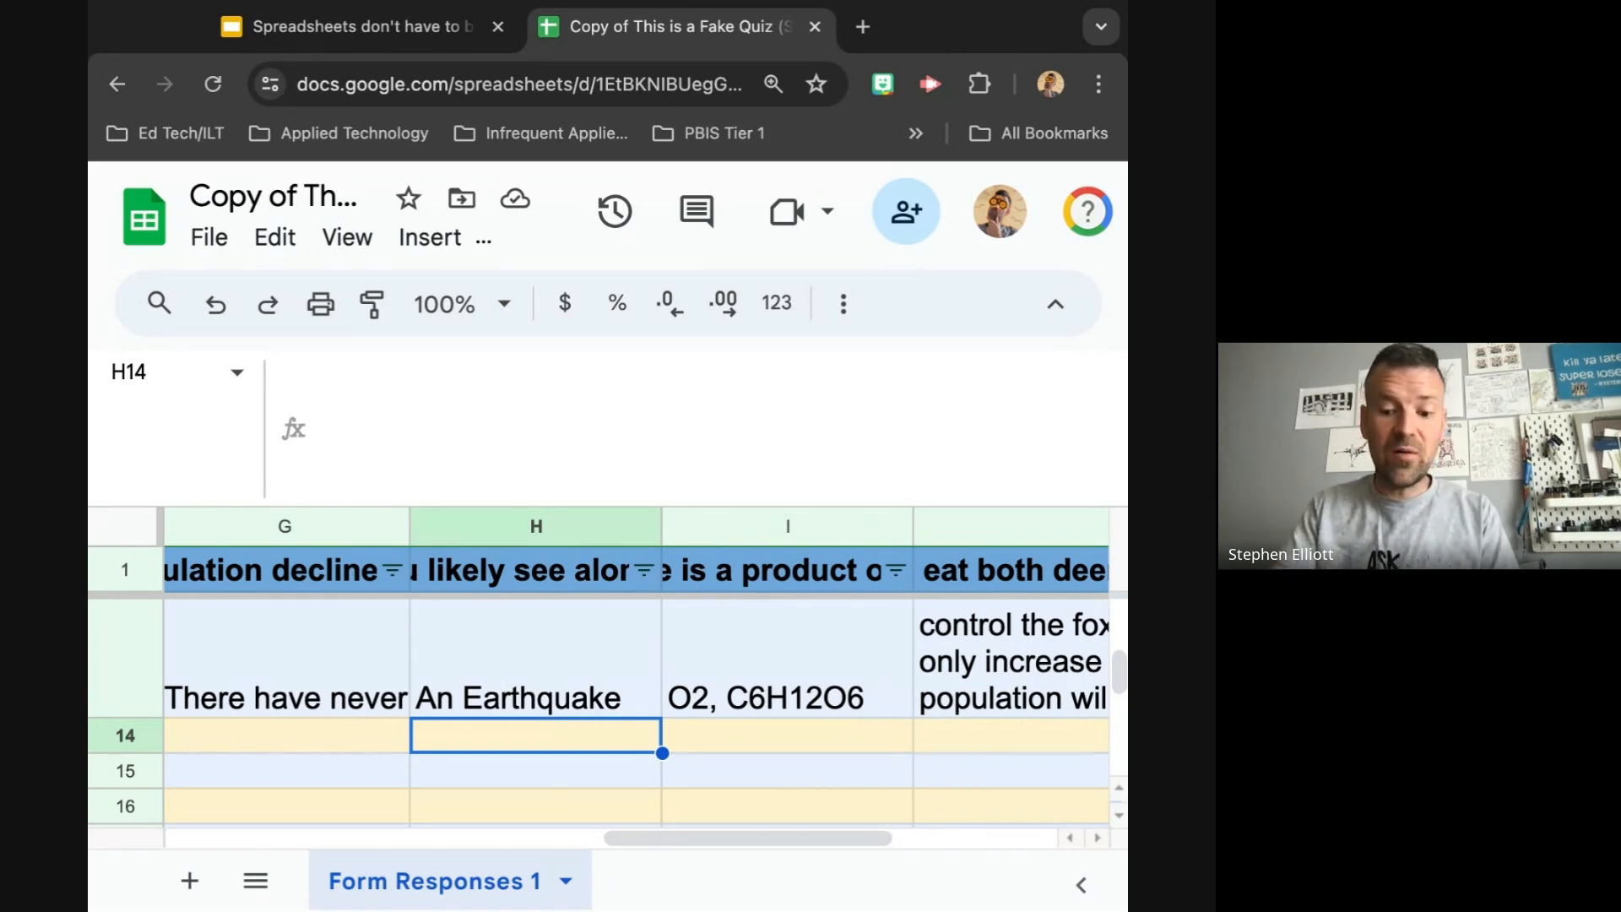
text(=COUNTIF)
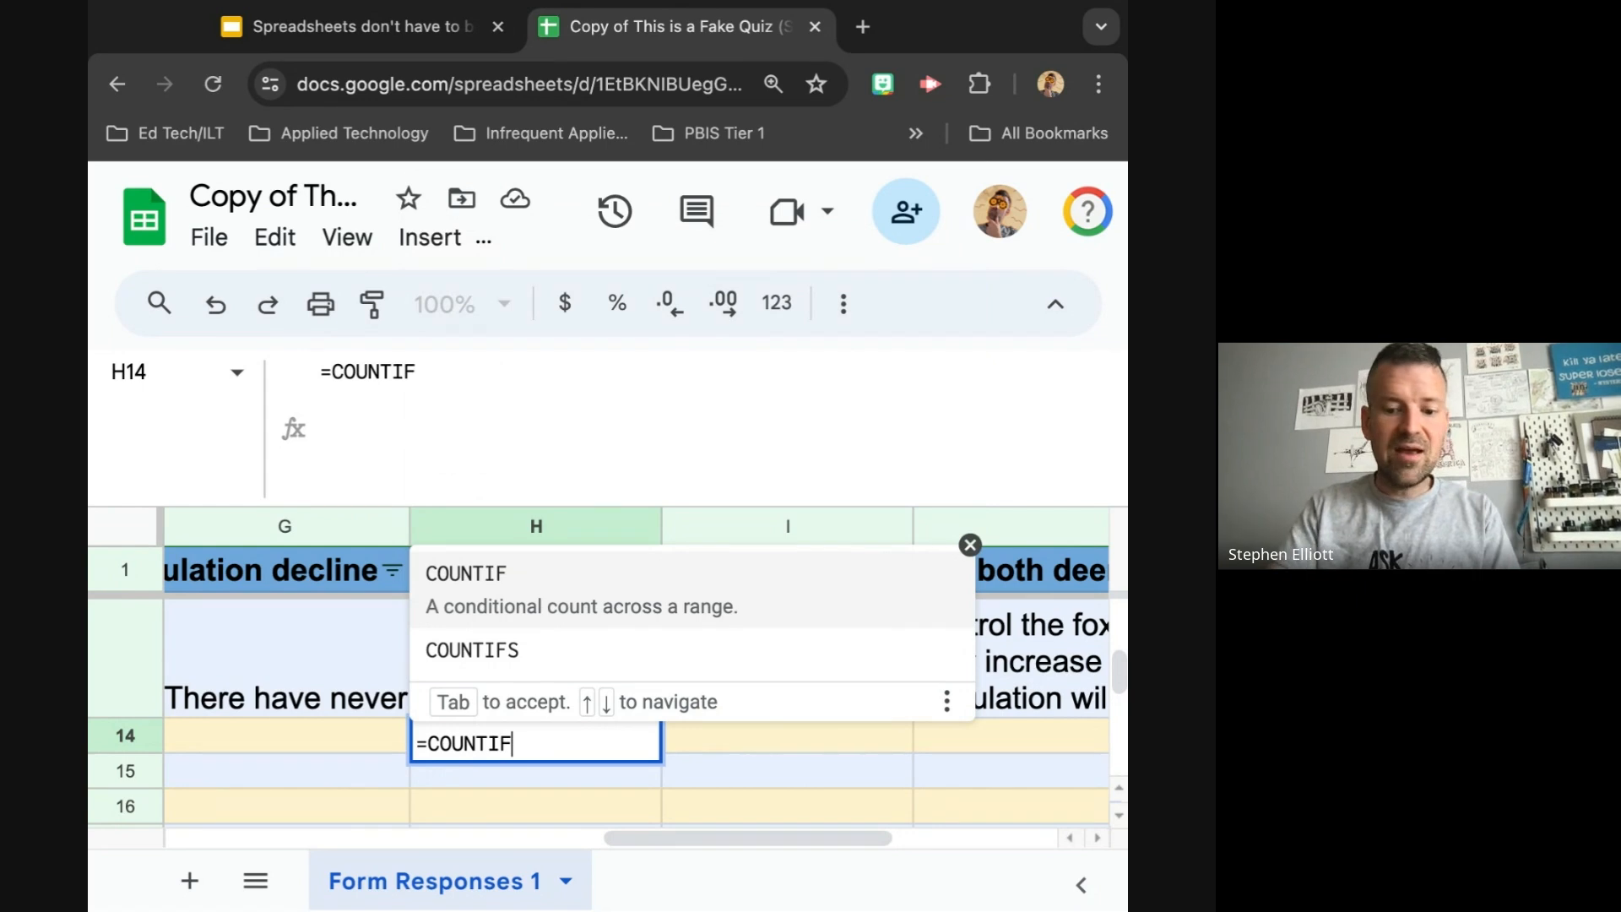
key(Tab)
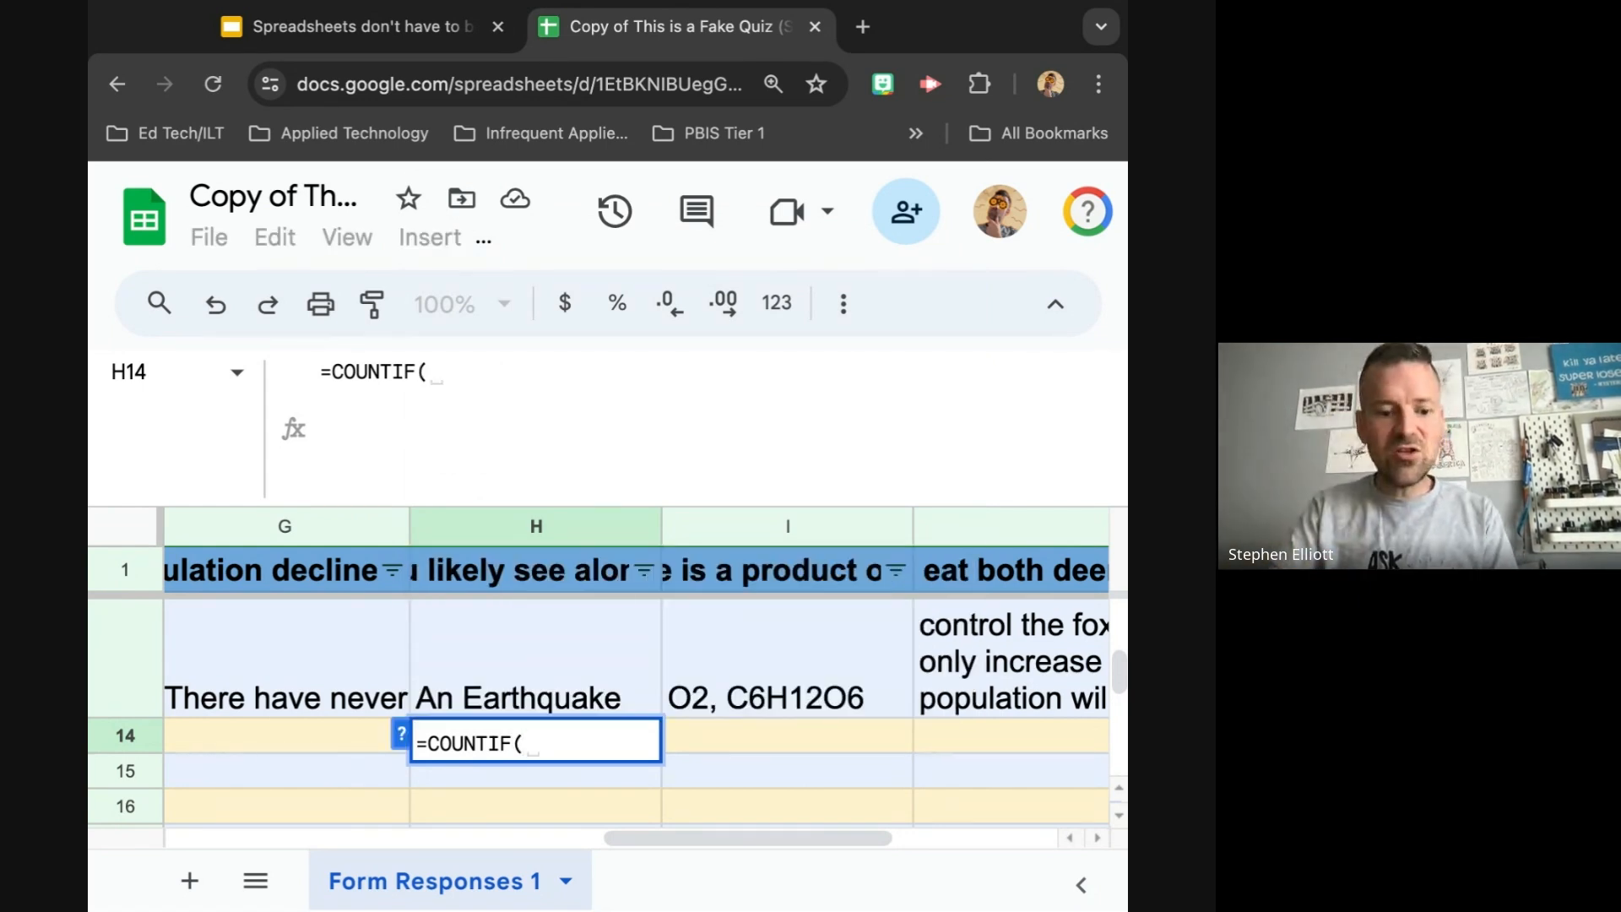
text(H2:H)
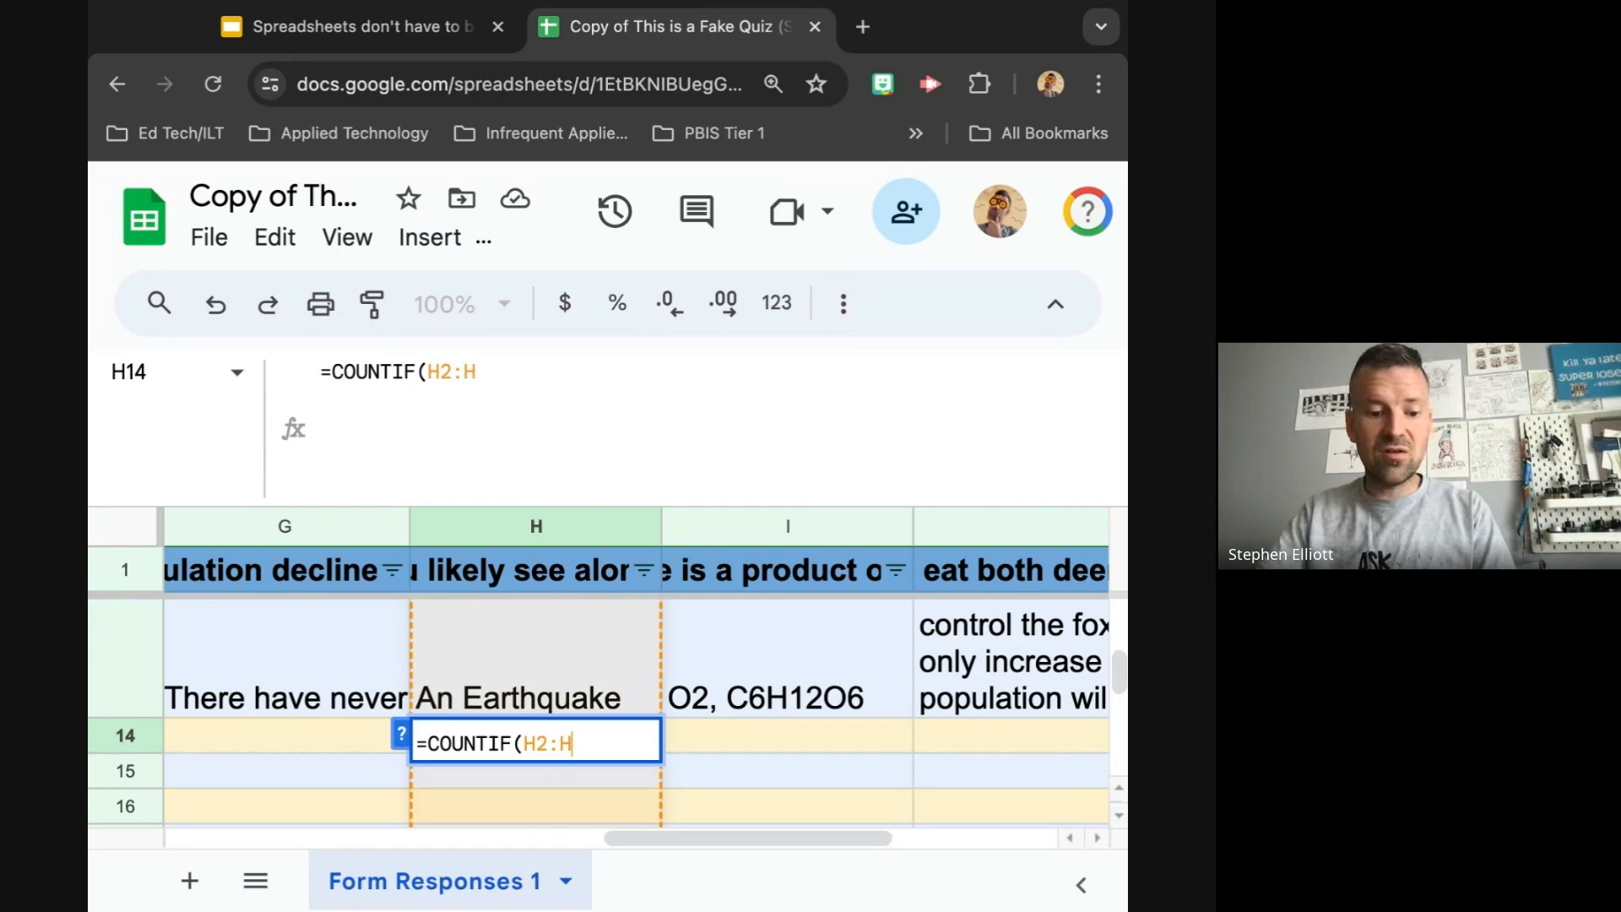
text(13)
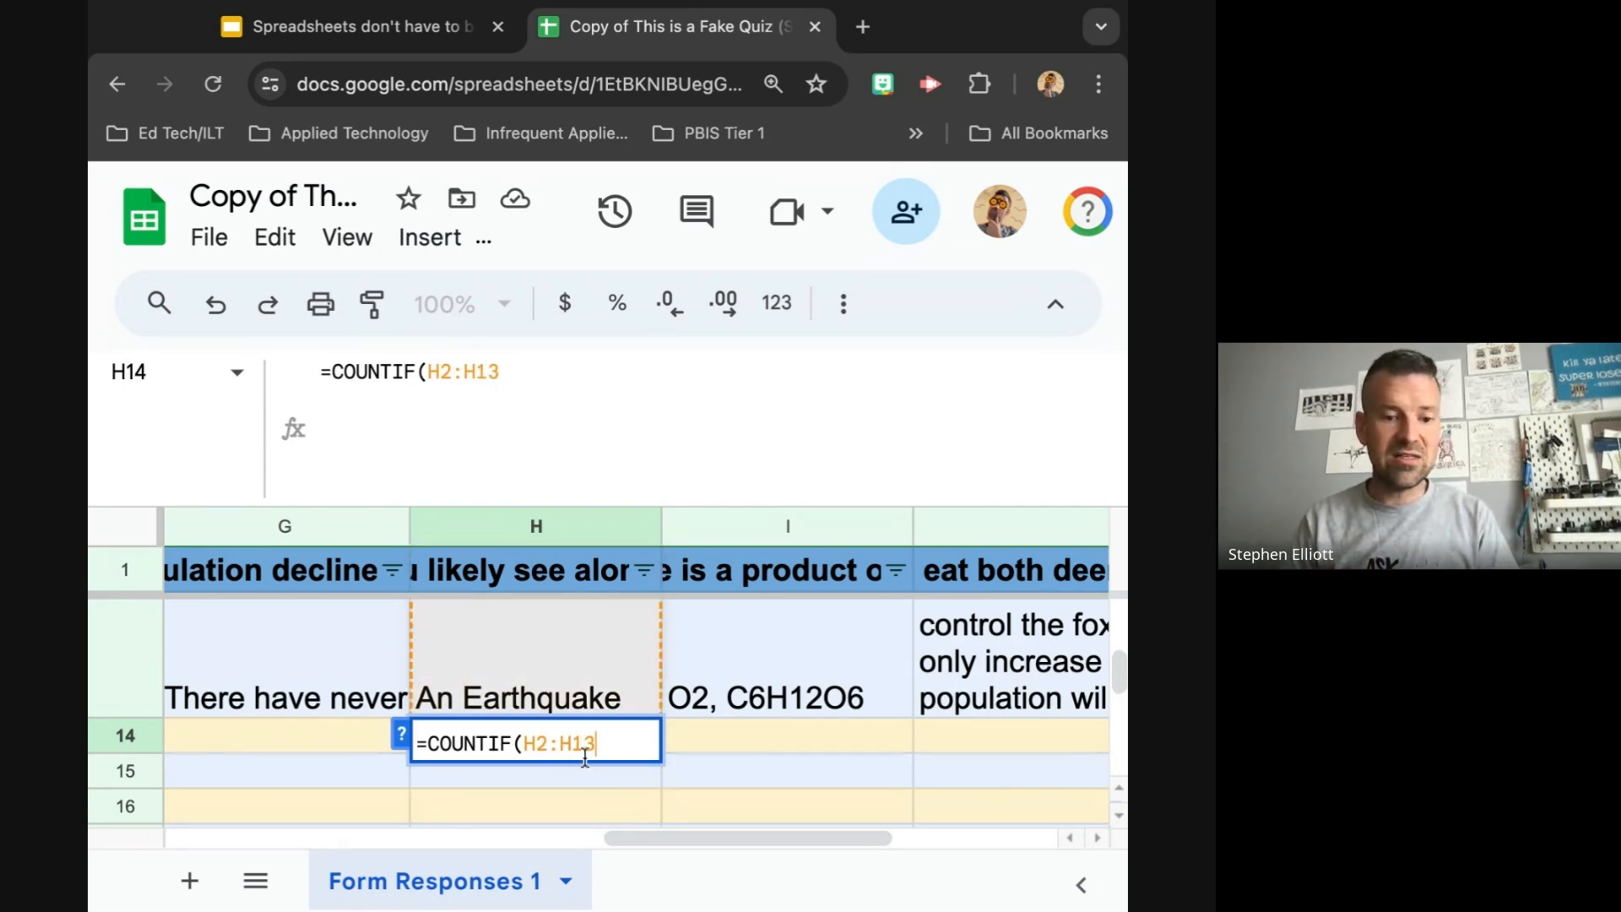
scroll(586, 642, up, 10)
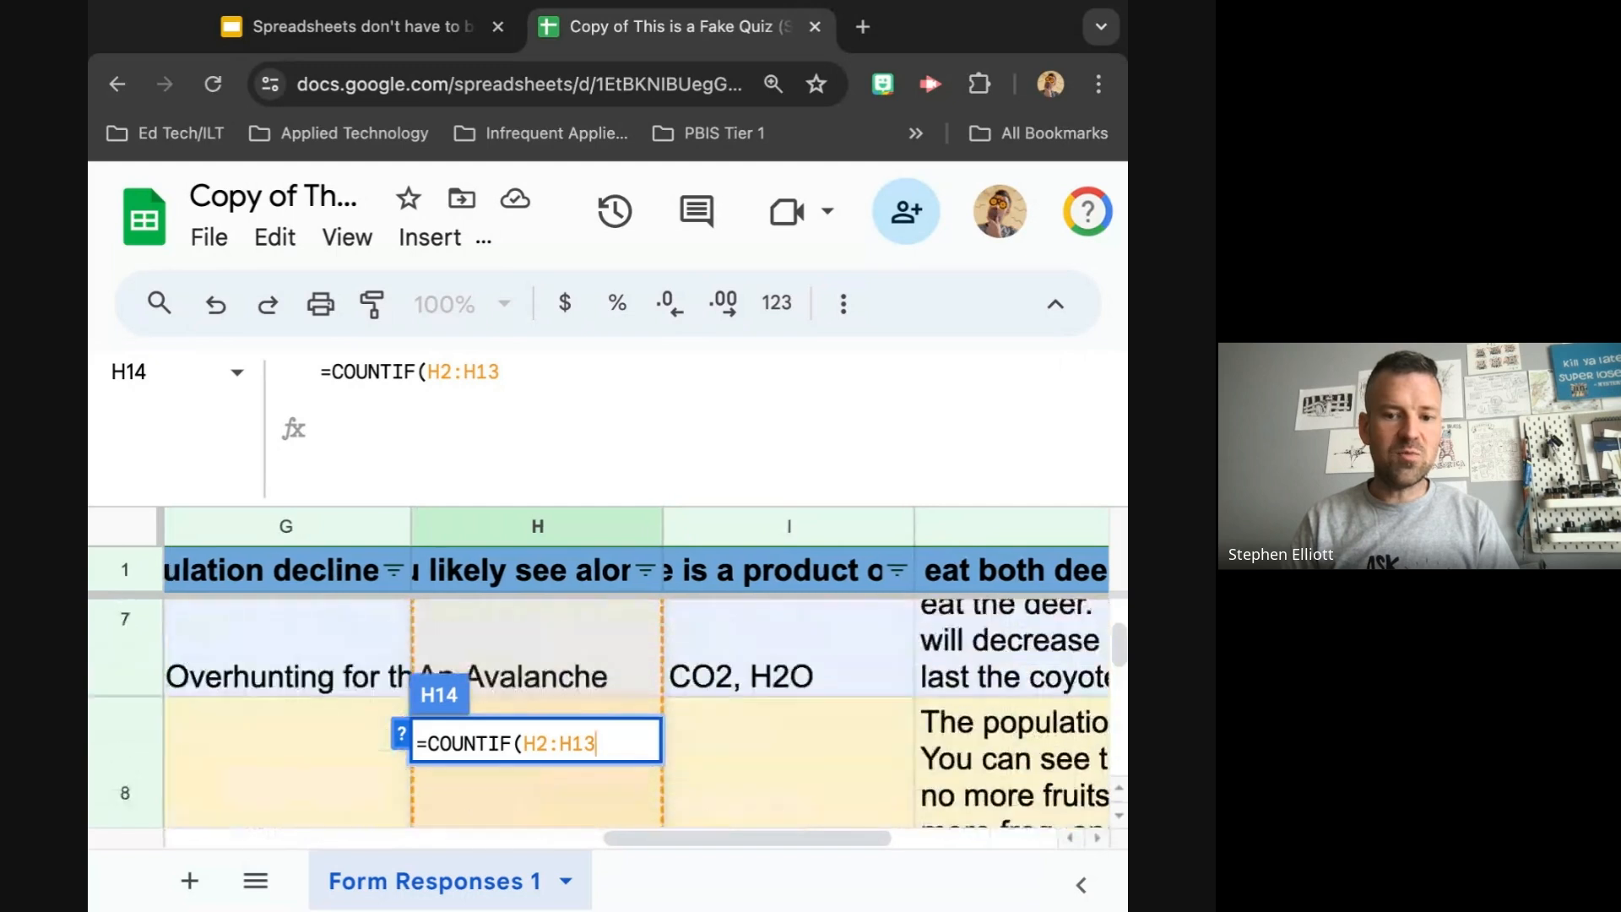
scroll(600, 675, down, 5)
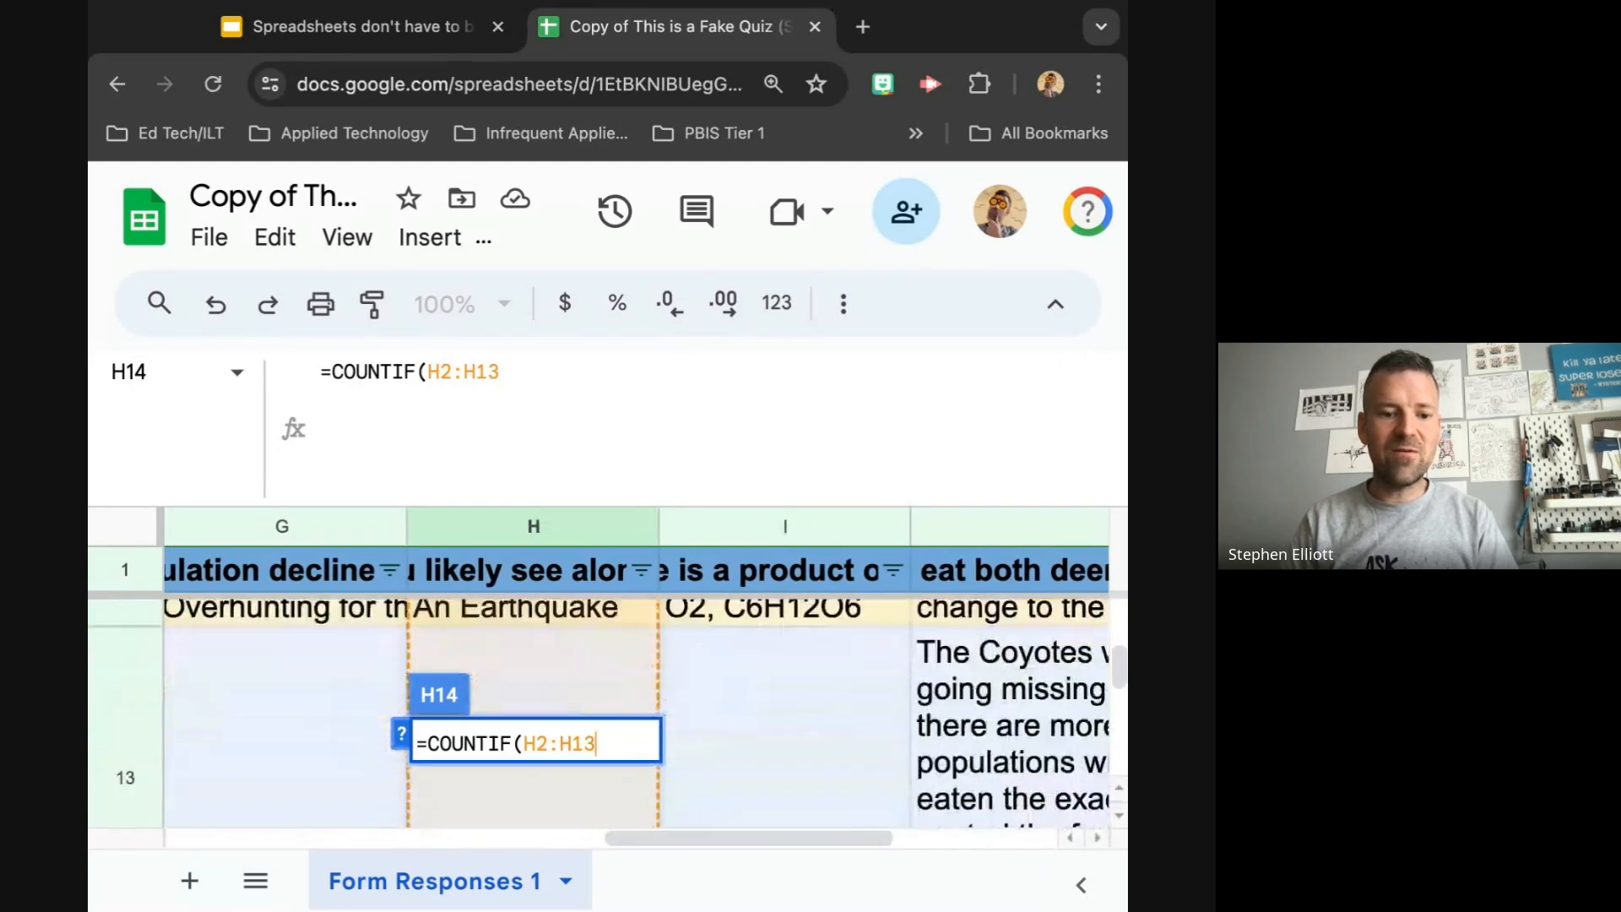
scroll(600, 676, down, 5)
scroll(599, 675, up, 5)
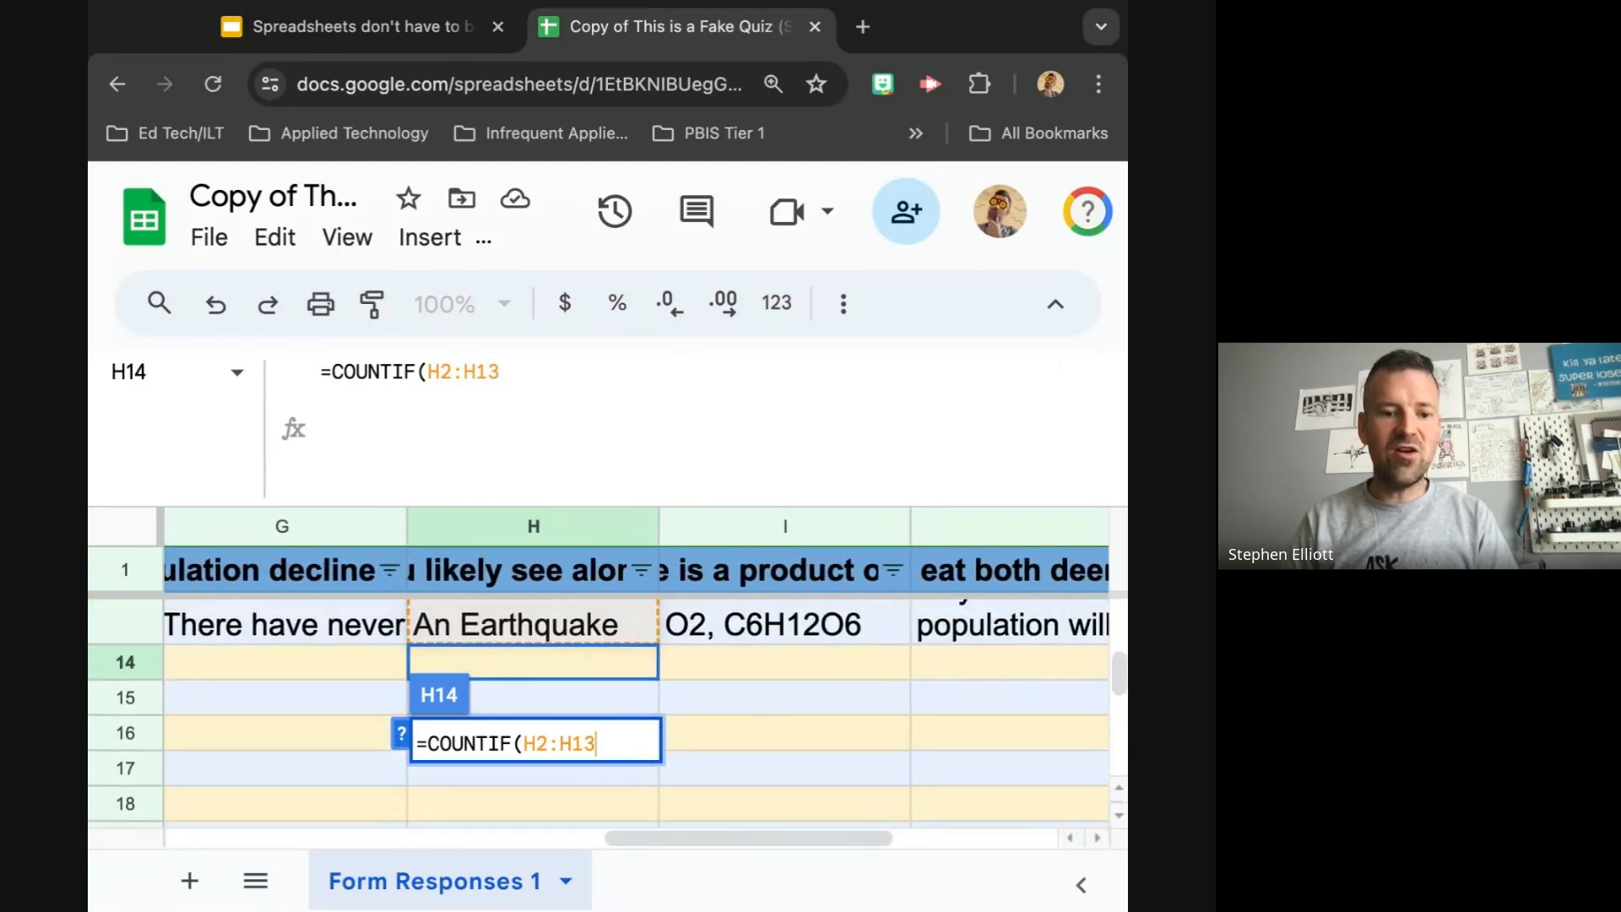
scroll(599, 675, down, 1)
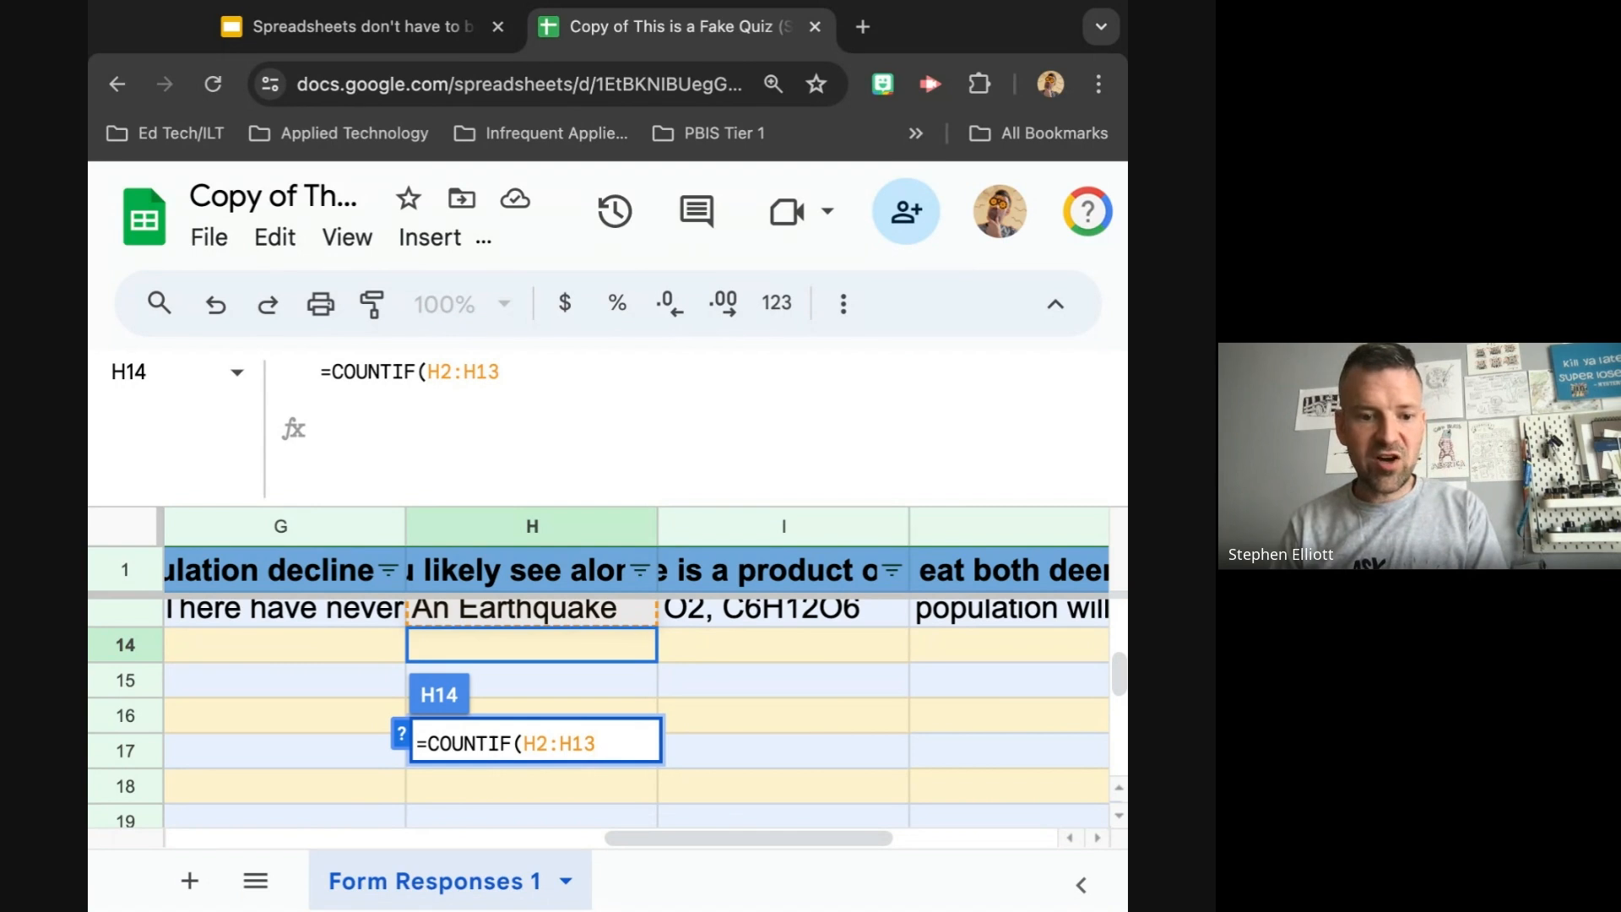
- Complete the COUNTIF formula in H14 with the criterion "An Earthquake" and enter it
text(,)
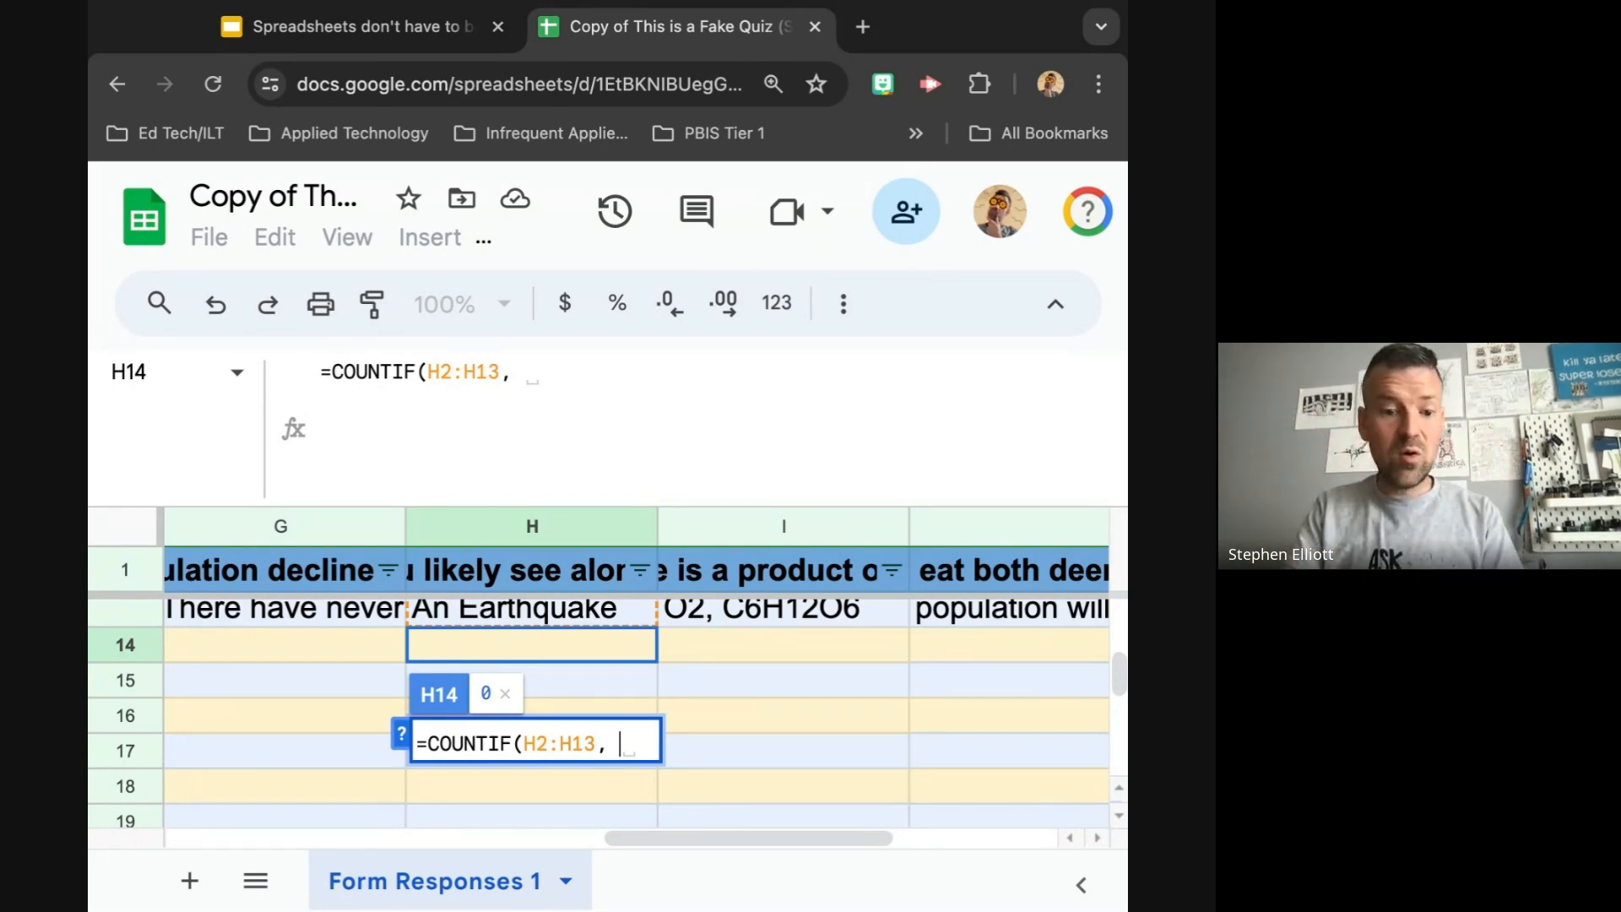
text("An)
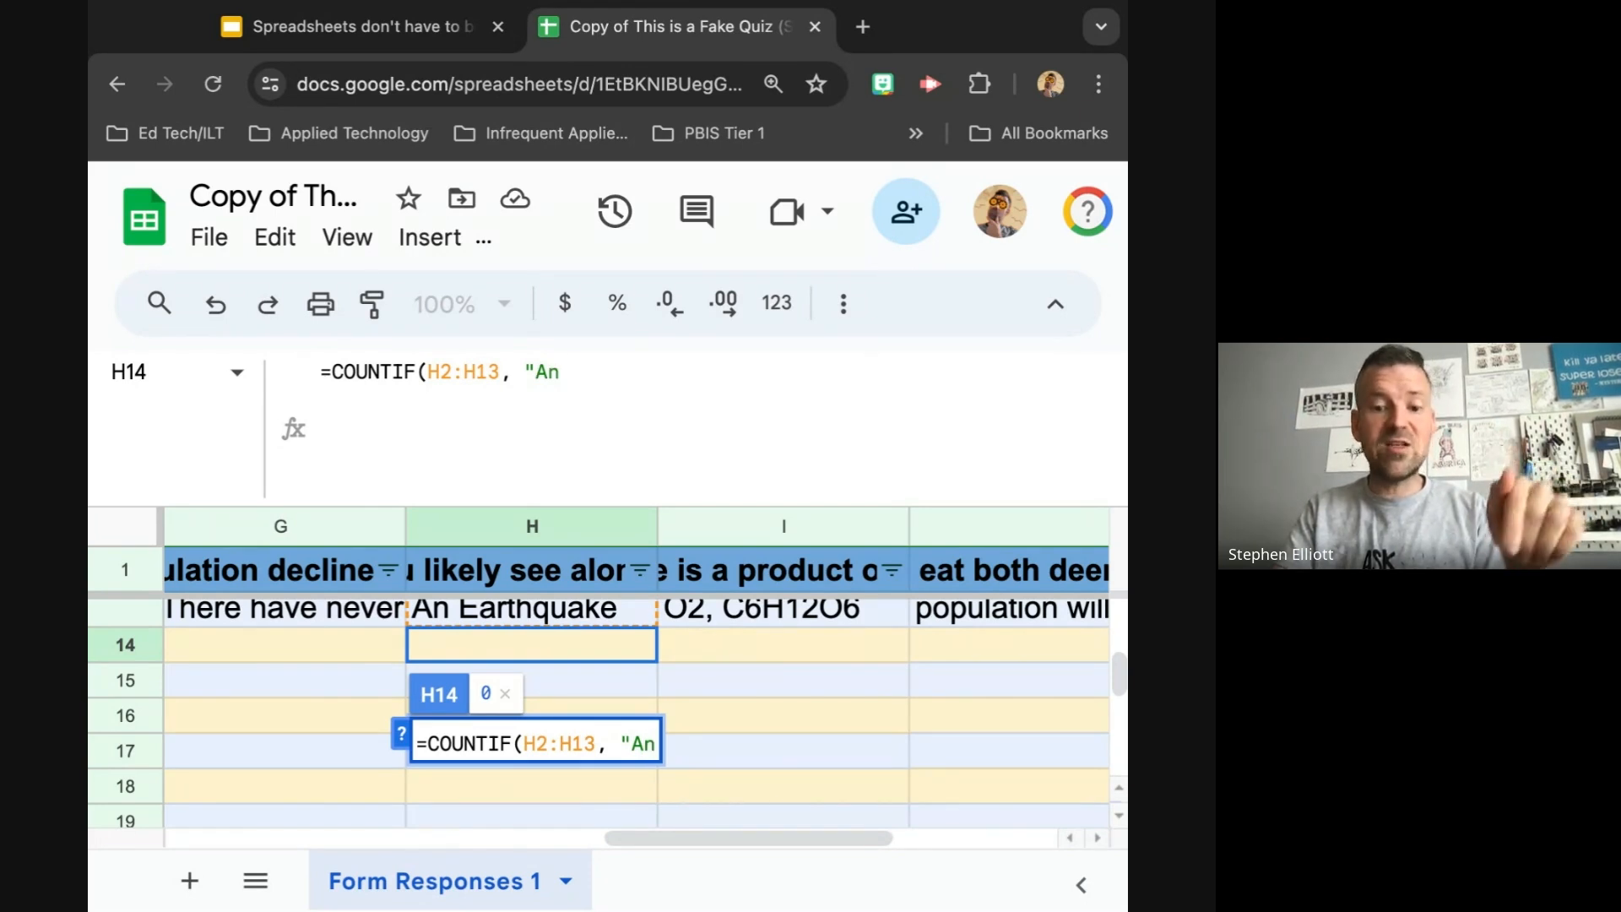
text( Earthqu)
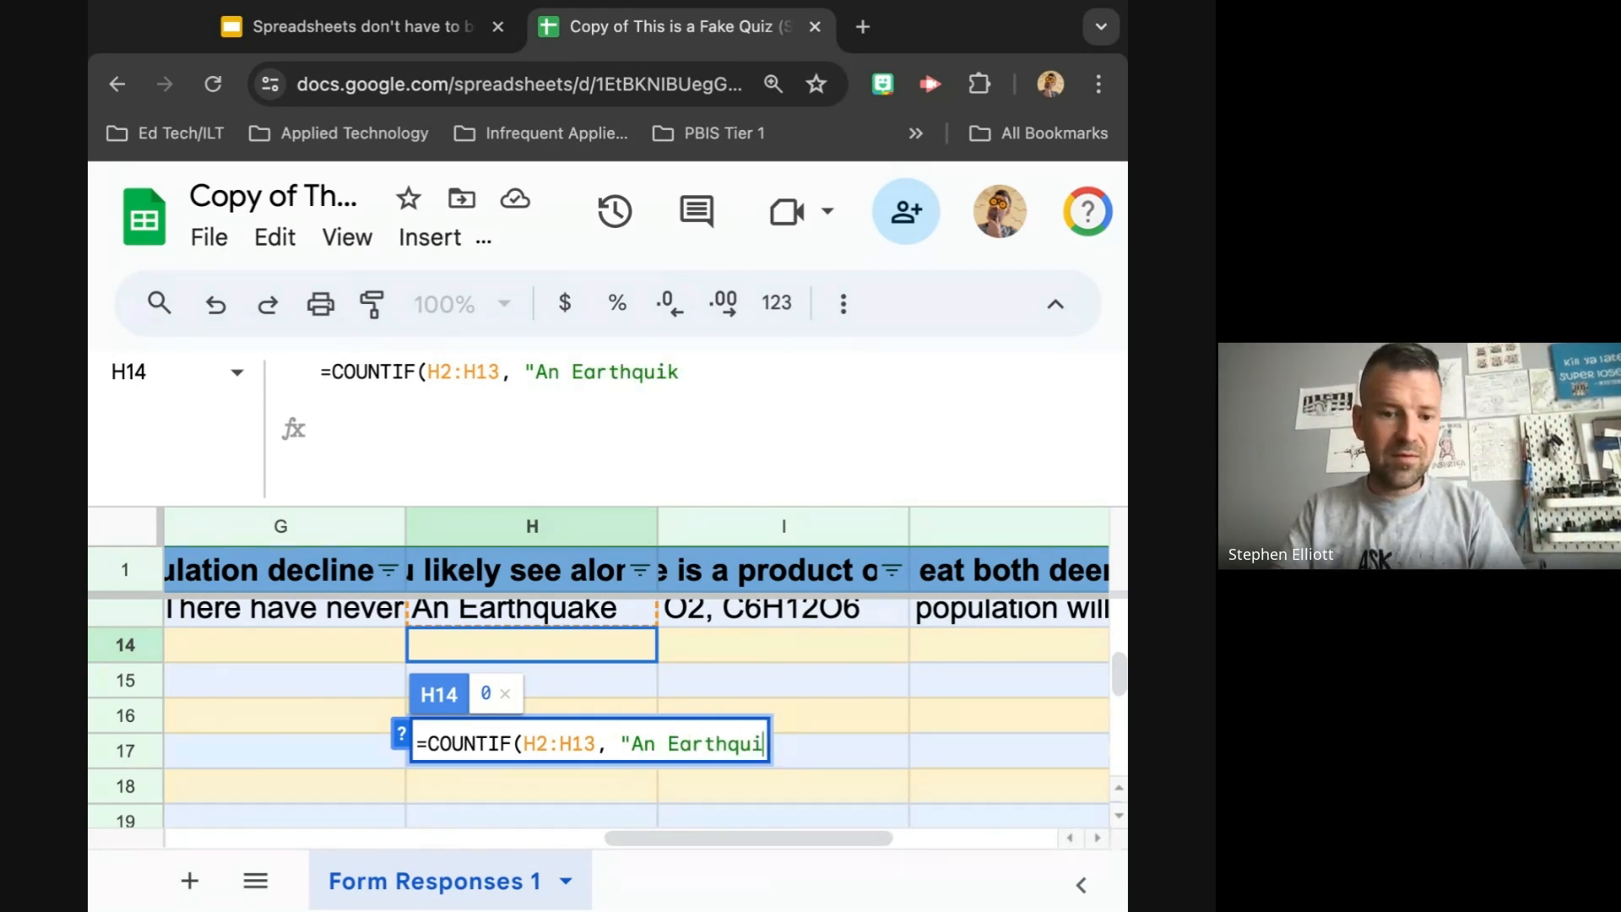
key(BackSpace)
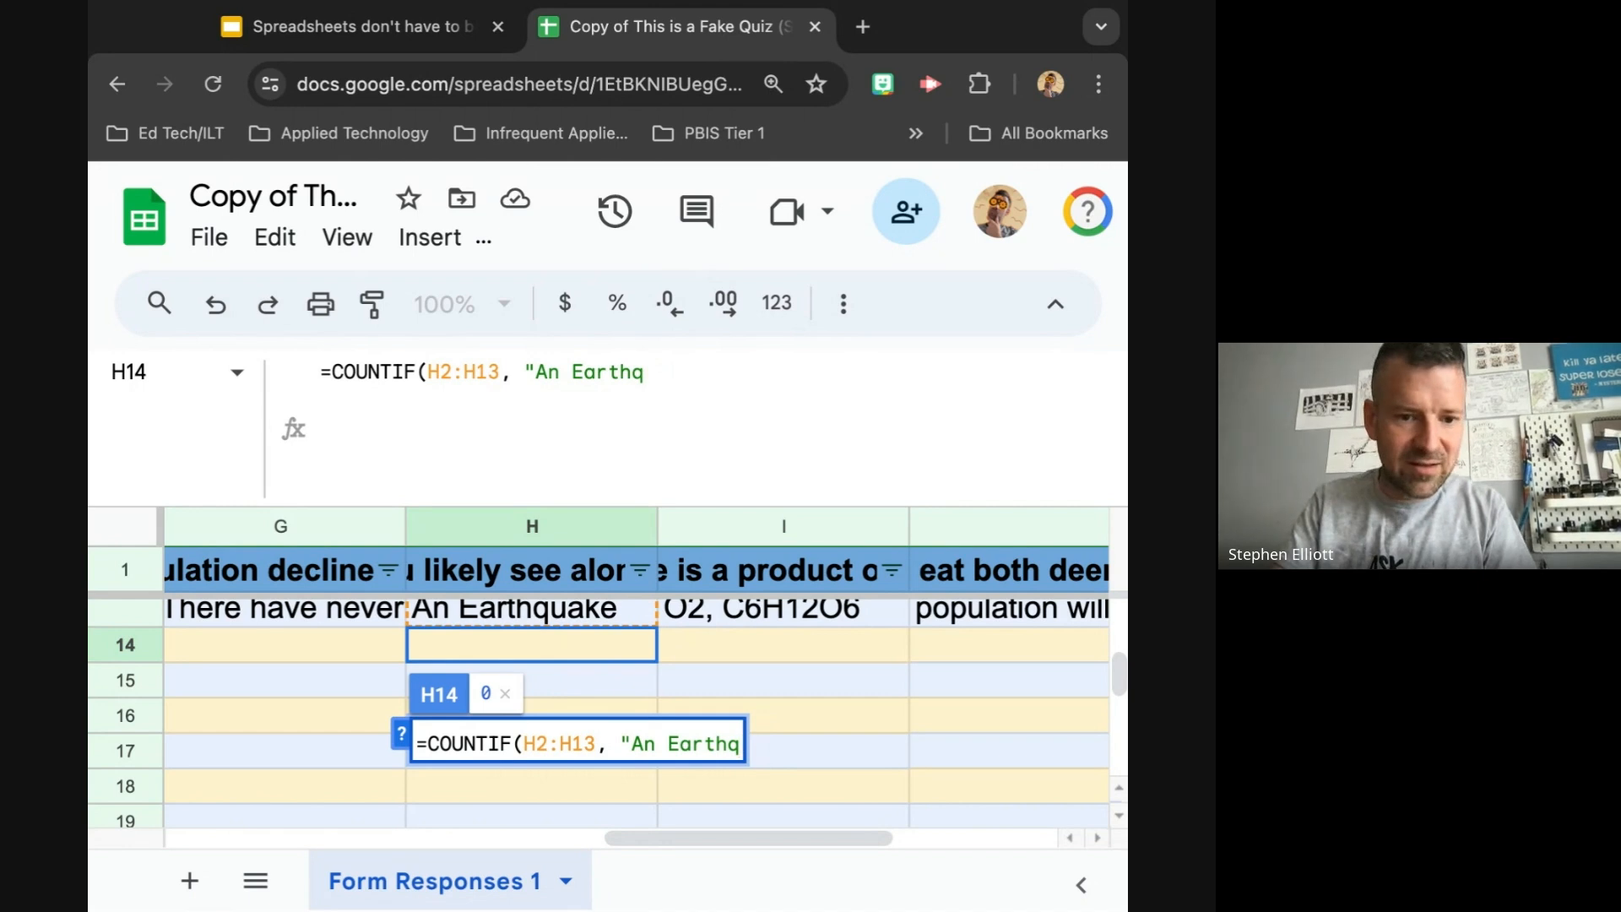
text(uake")
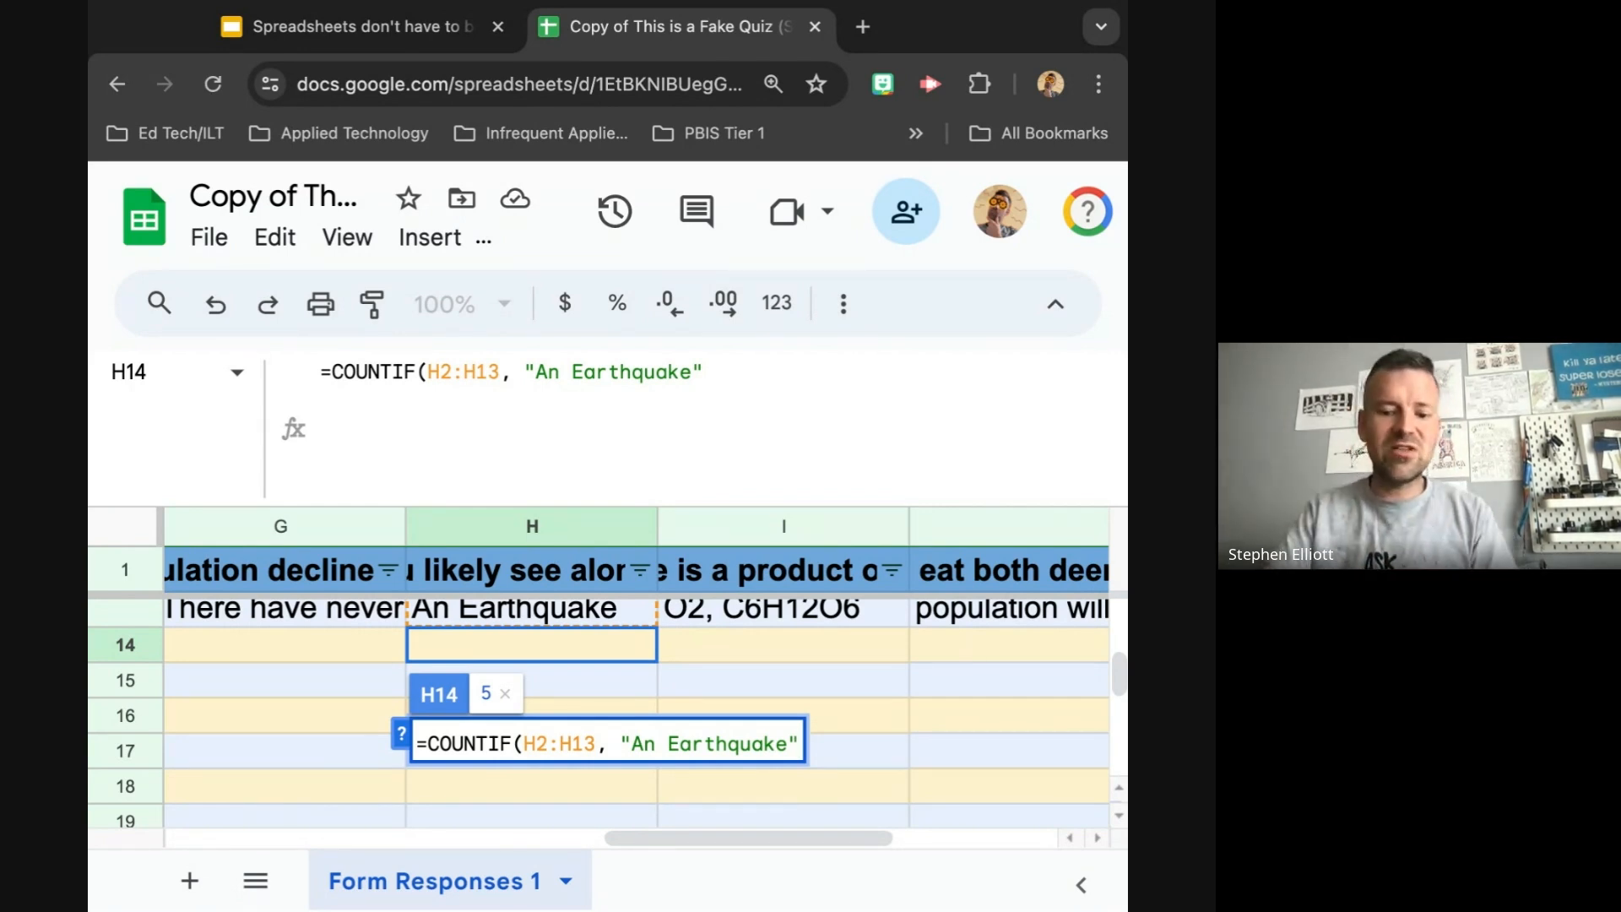
text())
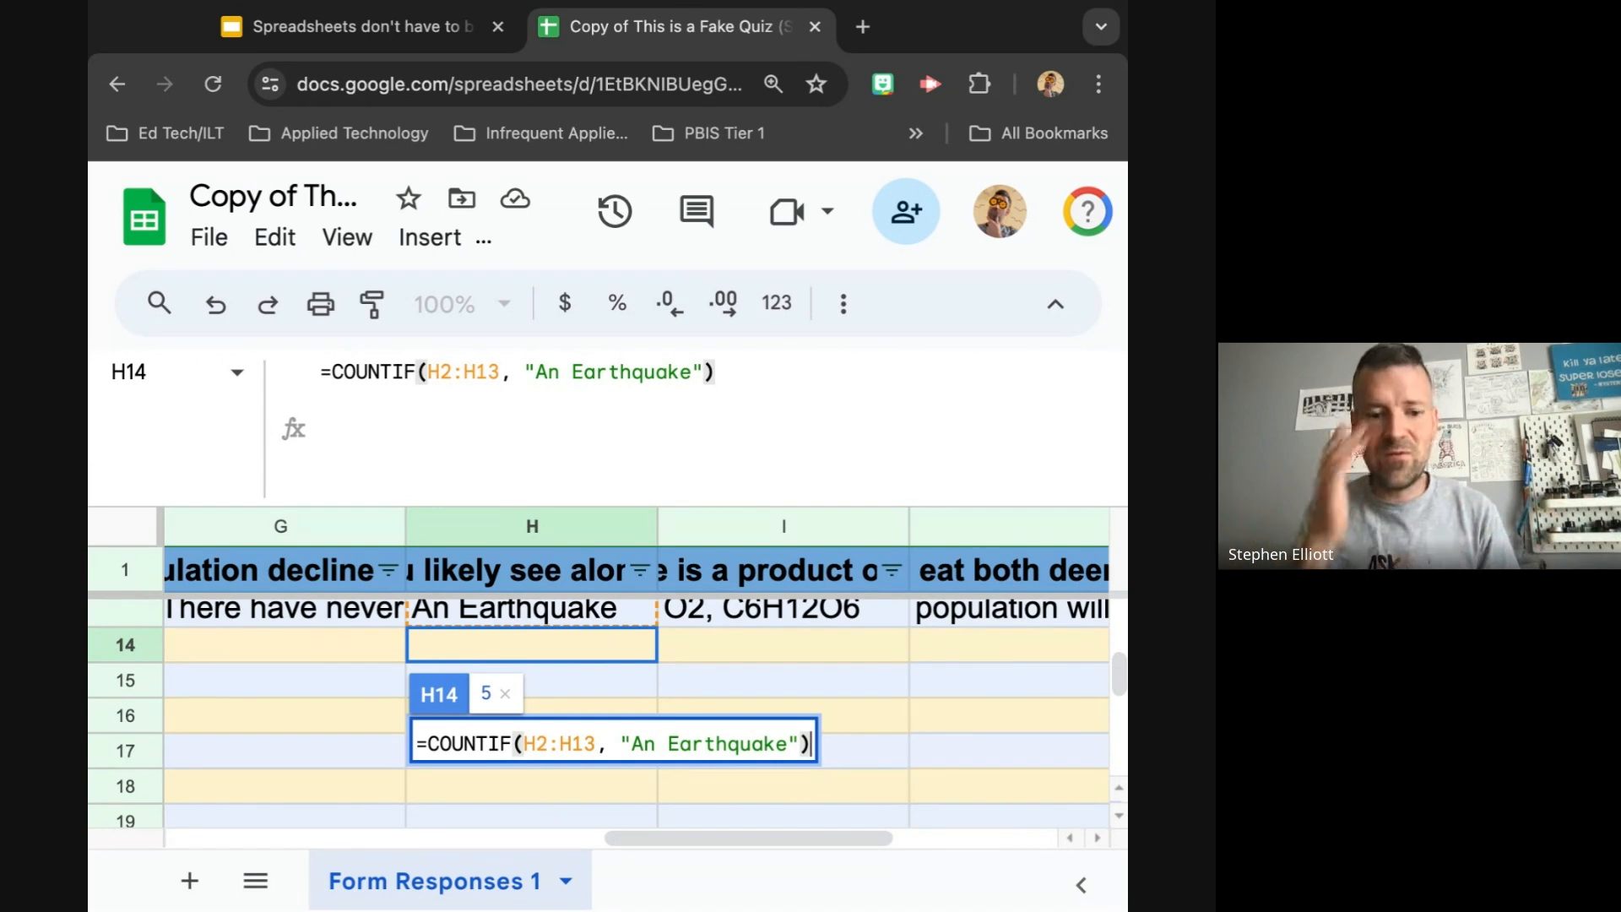
key(Return)
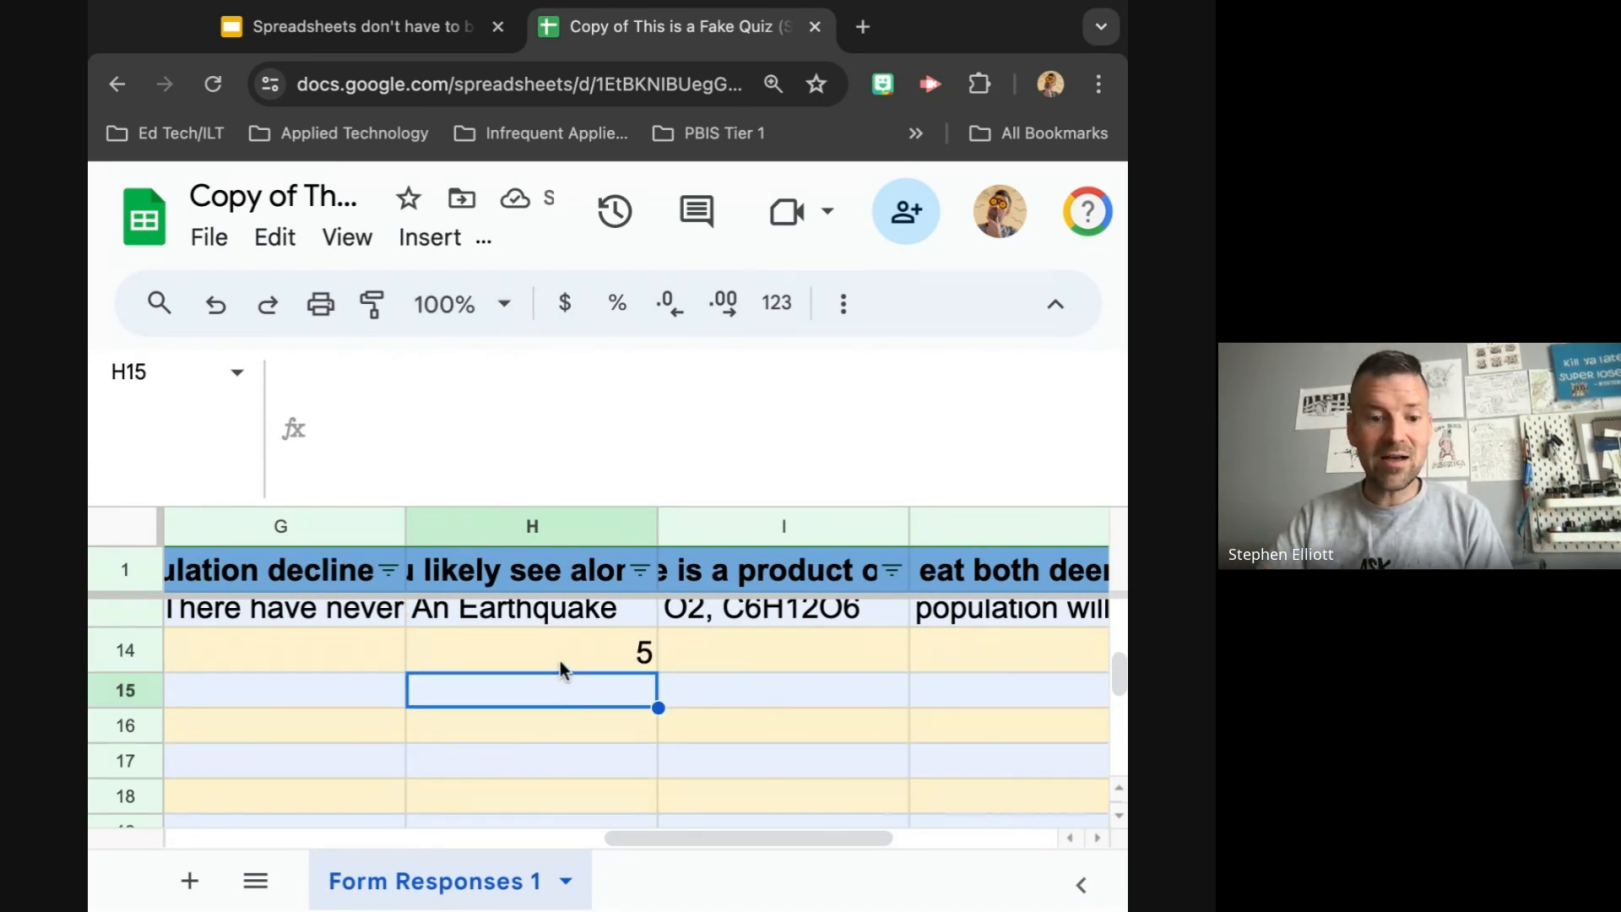
- Label the count rows by entering "An Earthquake" in G14 and "An Avalanche" in G15
click(560, 667)
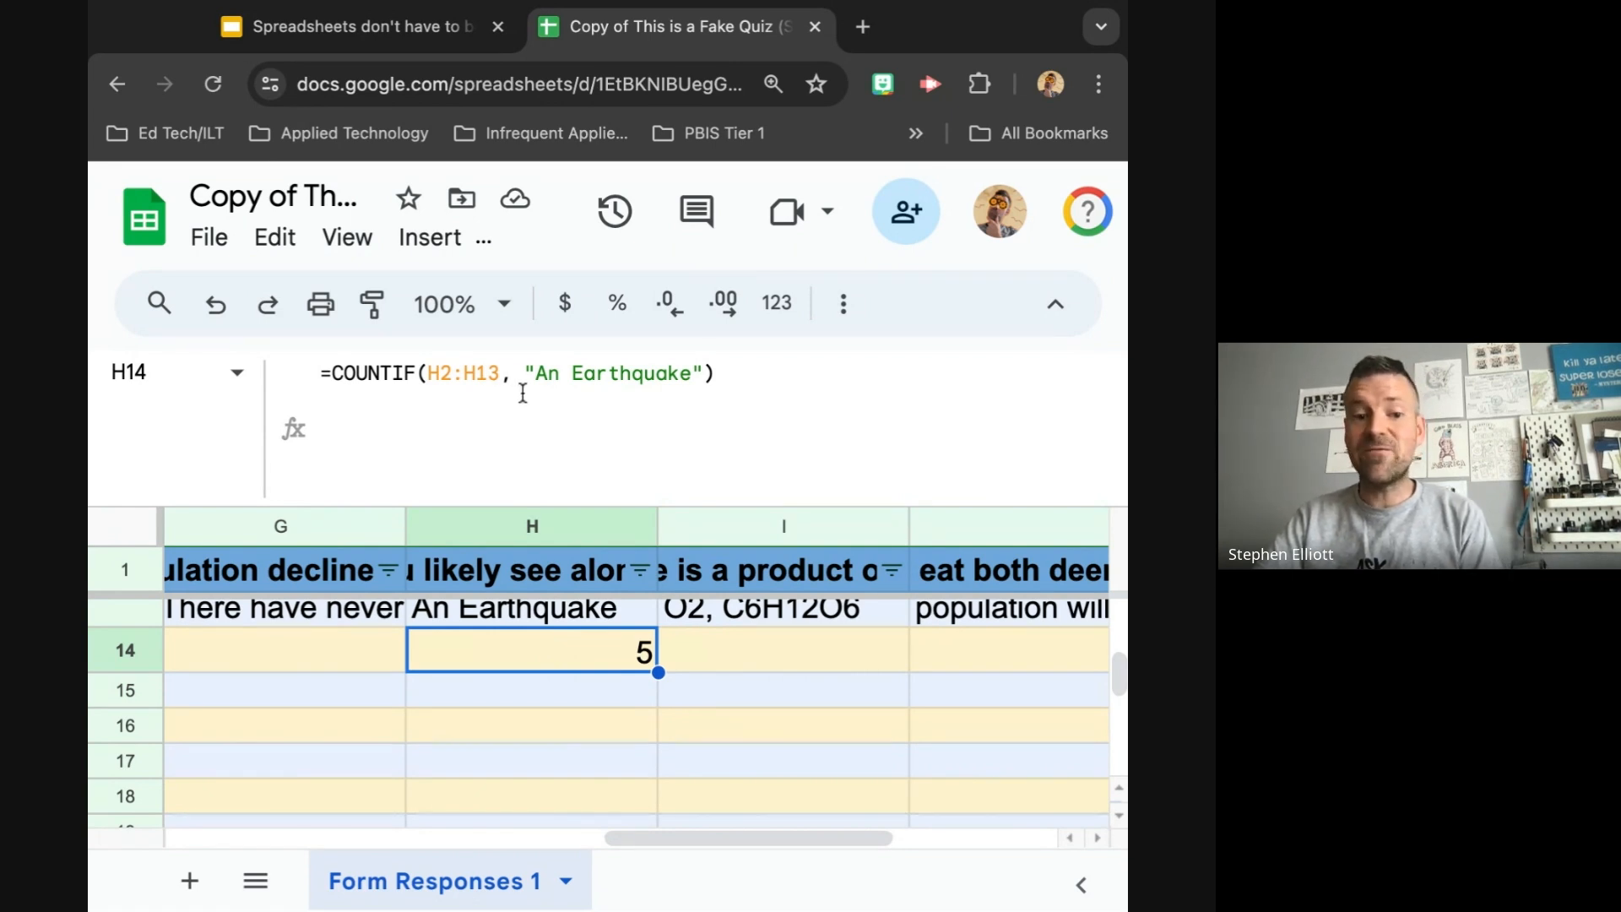
click(326, 650)
text(An Earthquake)
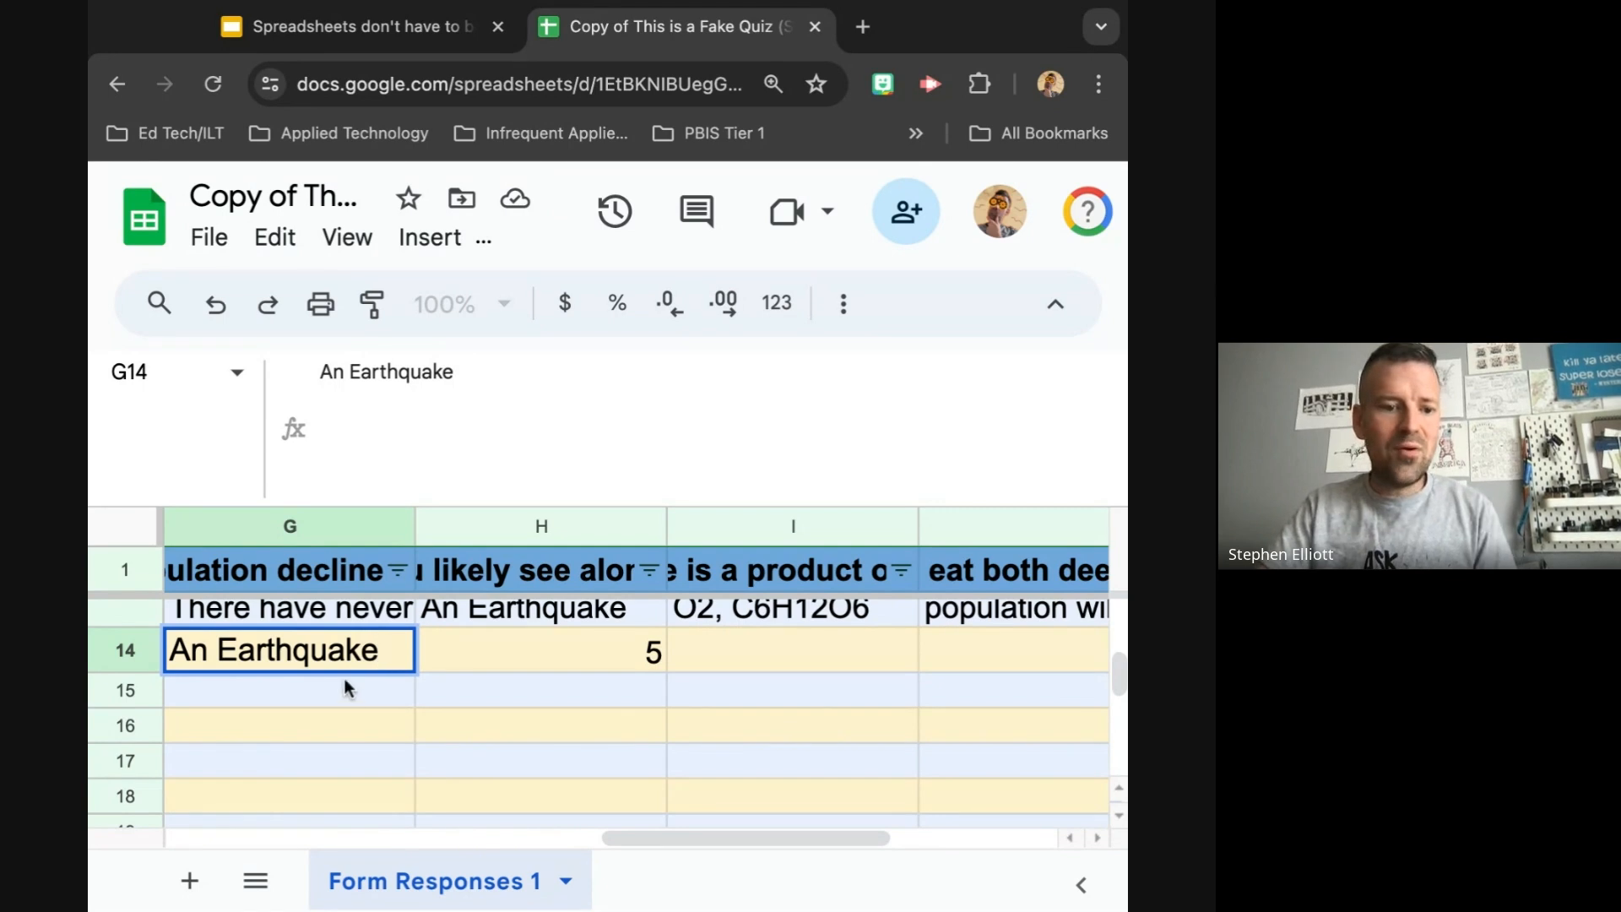
key(Return)
key(Up)
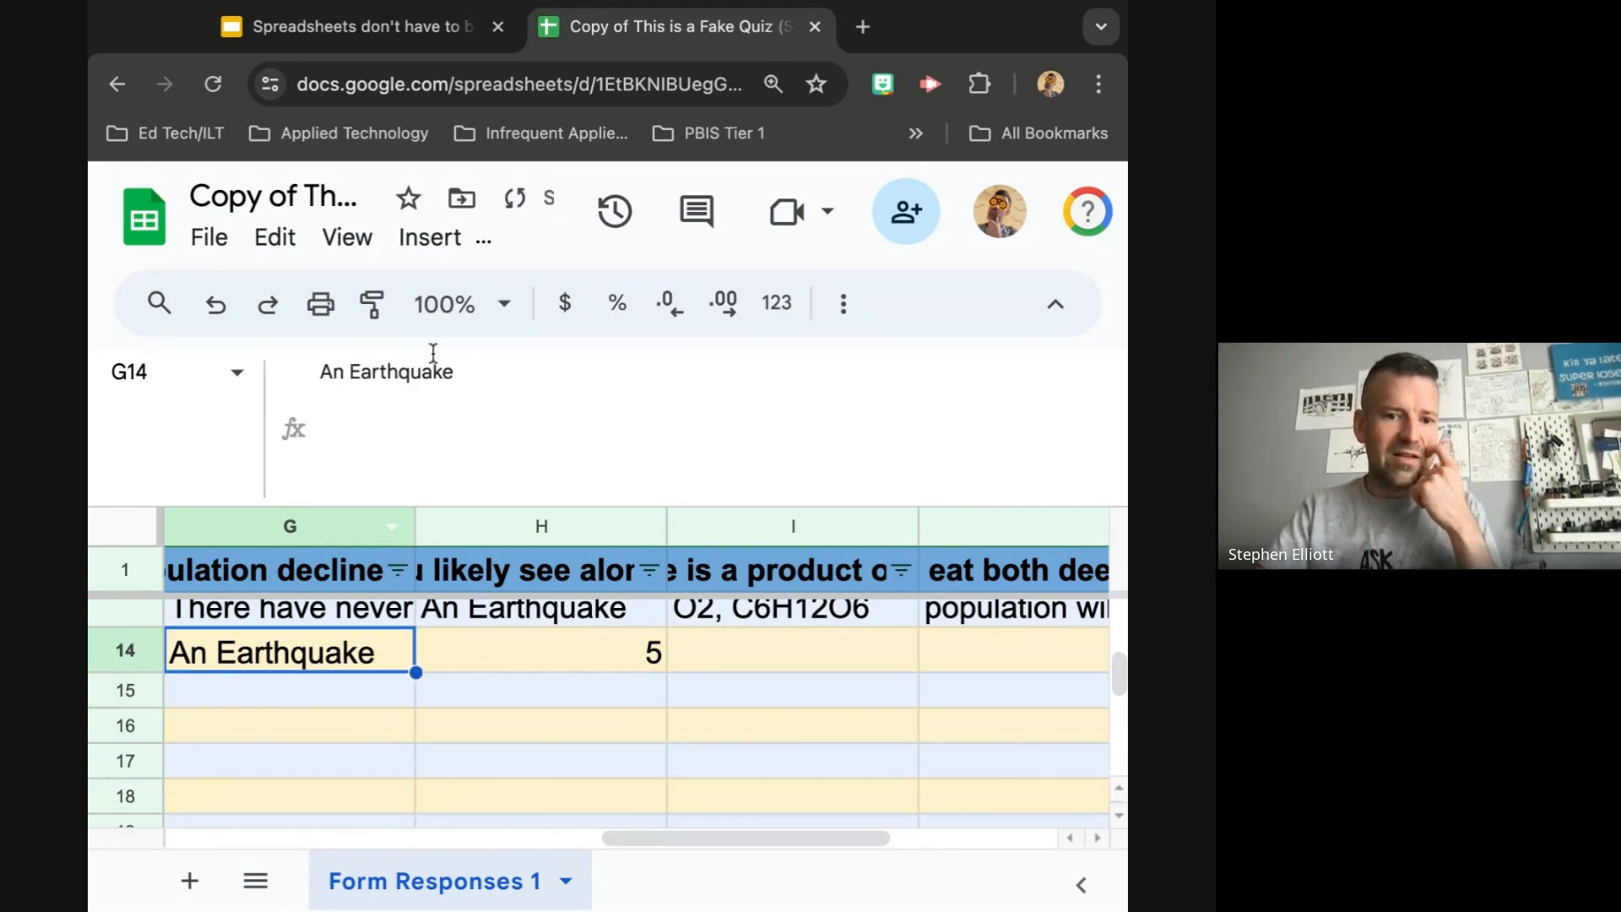
click(338, 701)
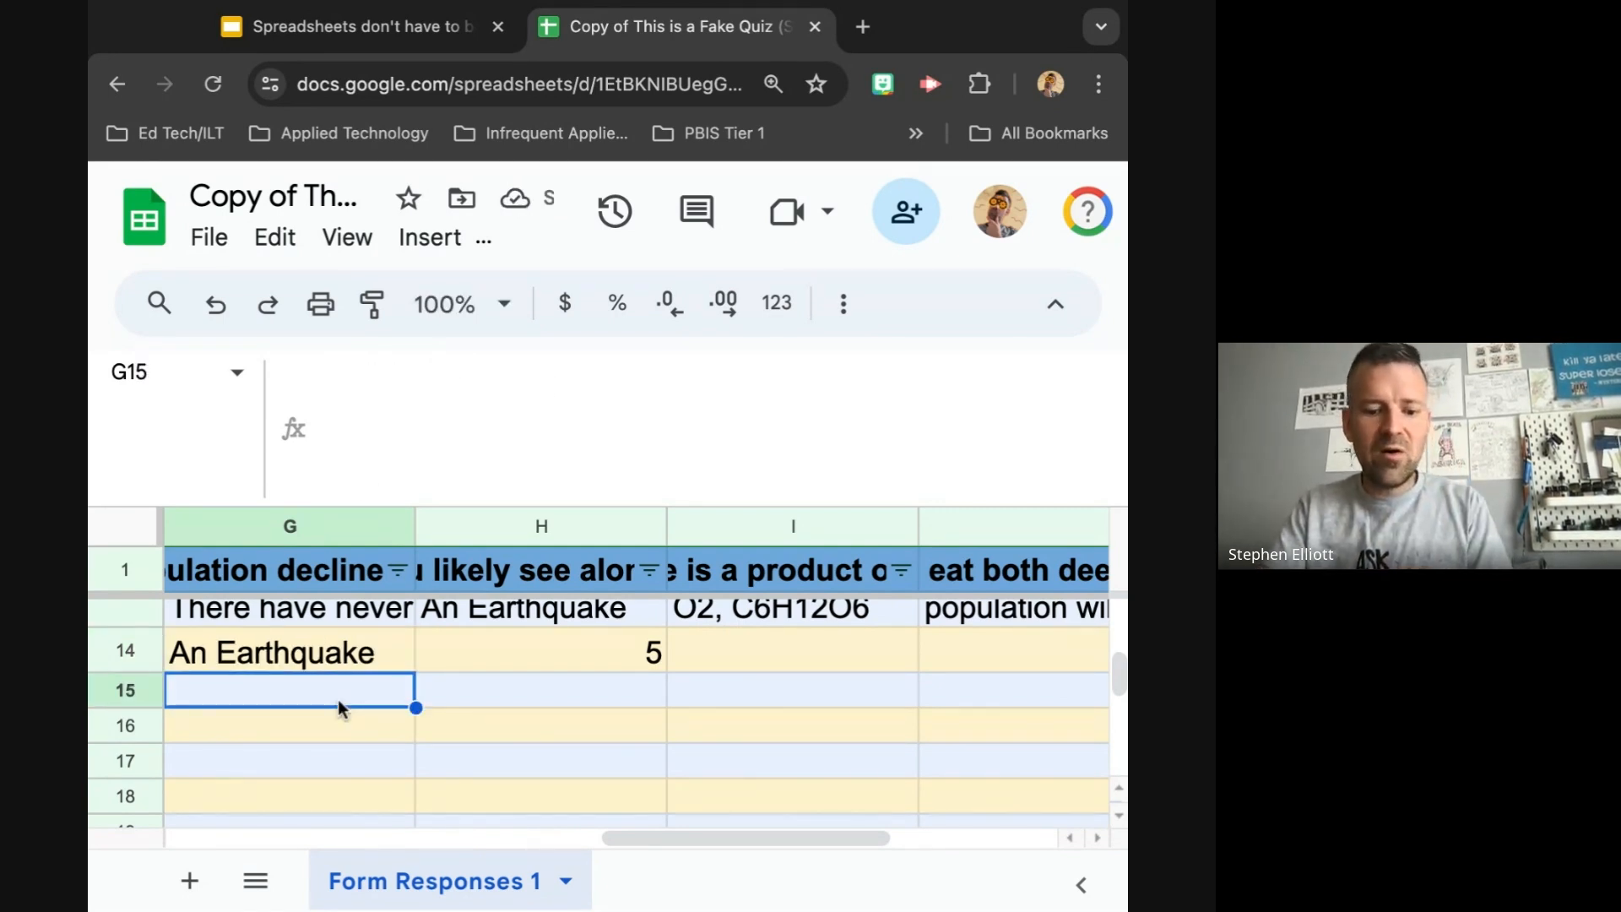
text(An Avalanche)
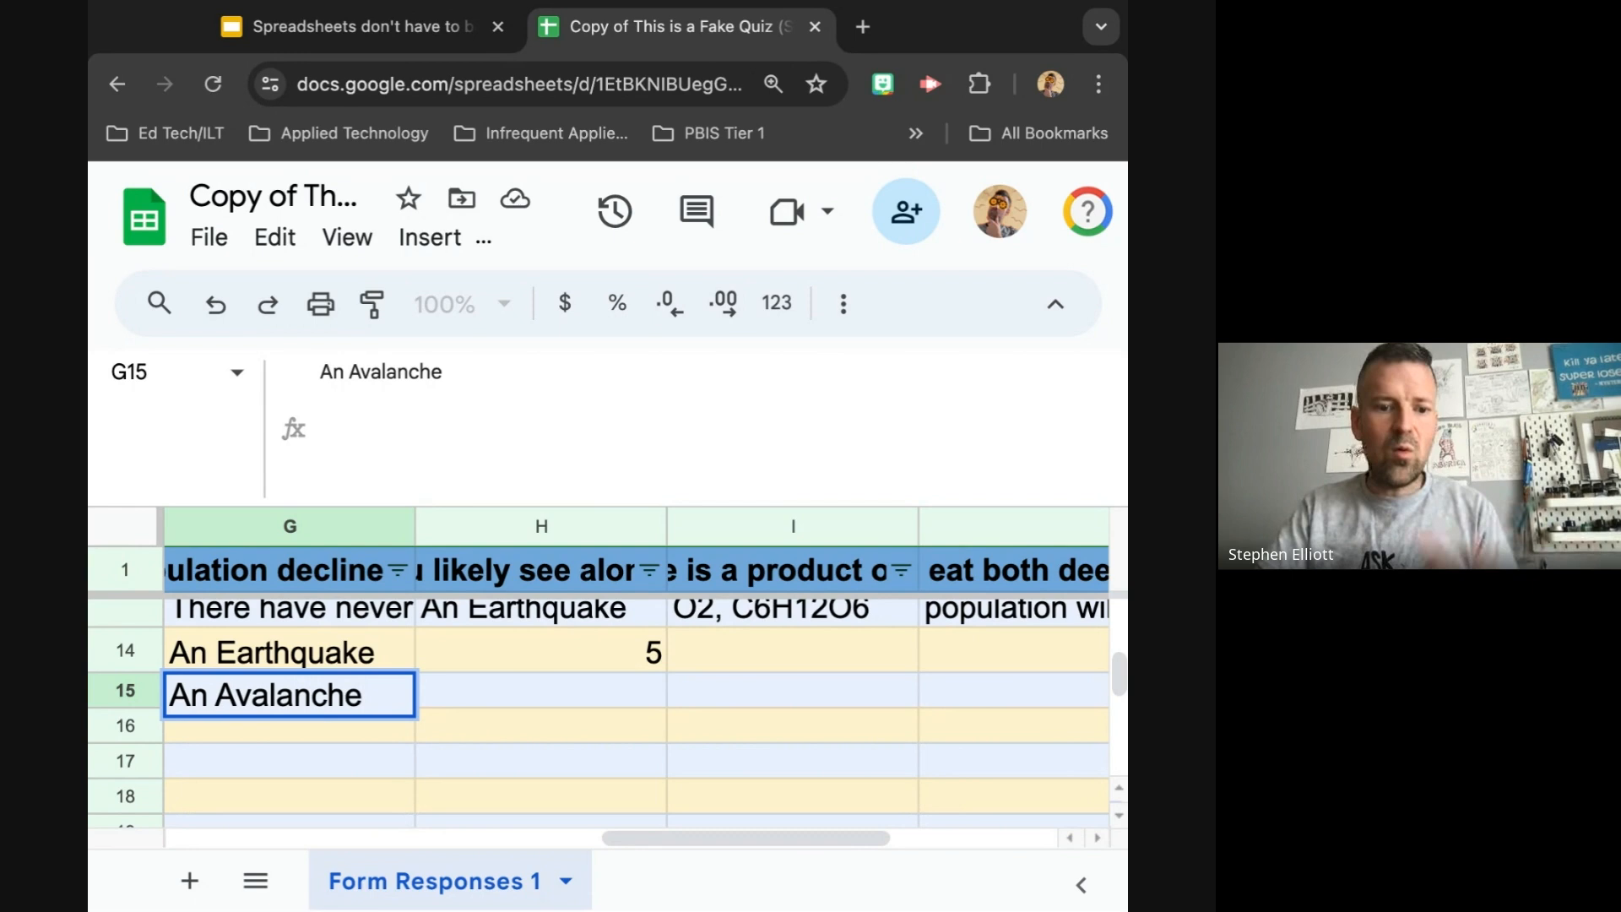
- Copy the COUNTIF formula from H14 into H15, beside the "An Avalanche" label
click(532, 670)
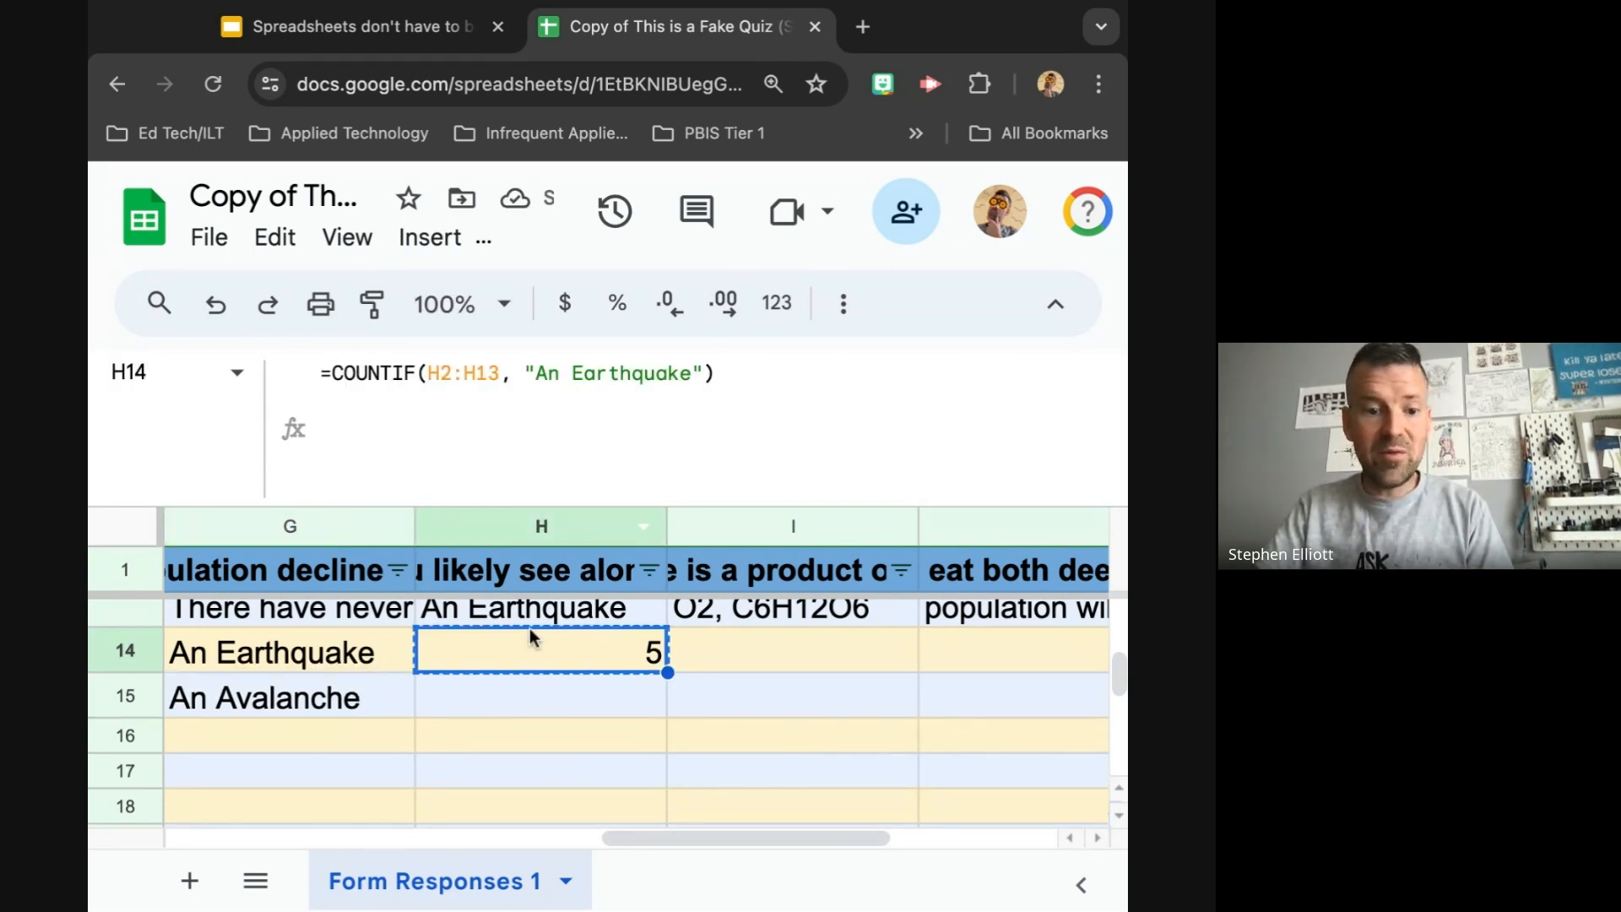
key(ctrl+c)
key(Down)
key(ctrl+v)
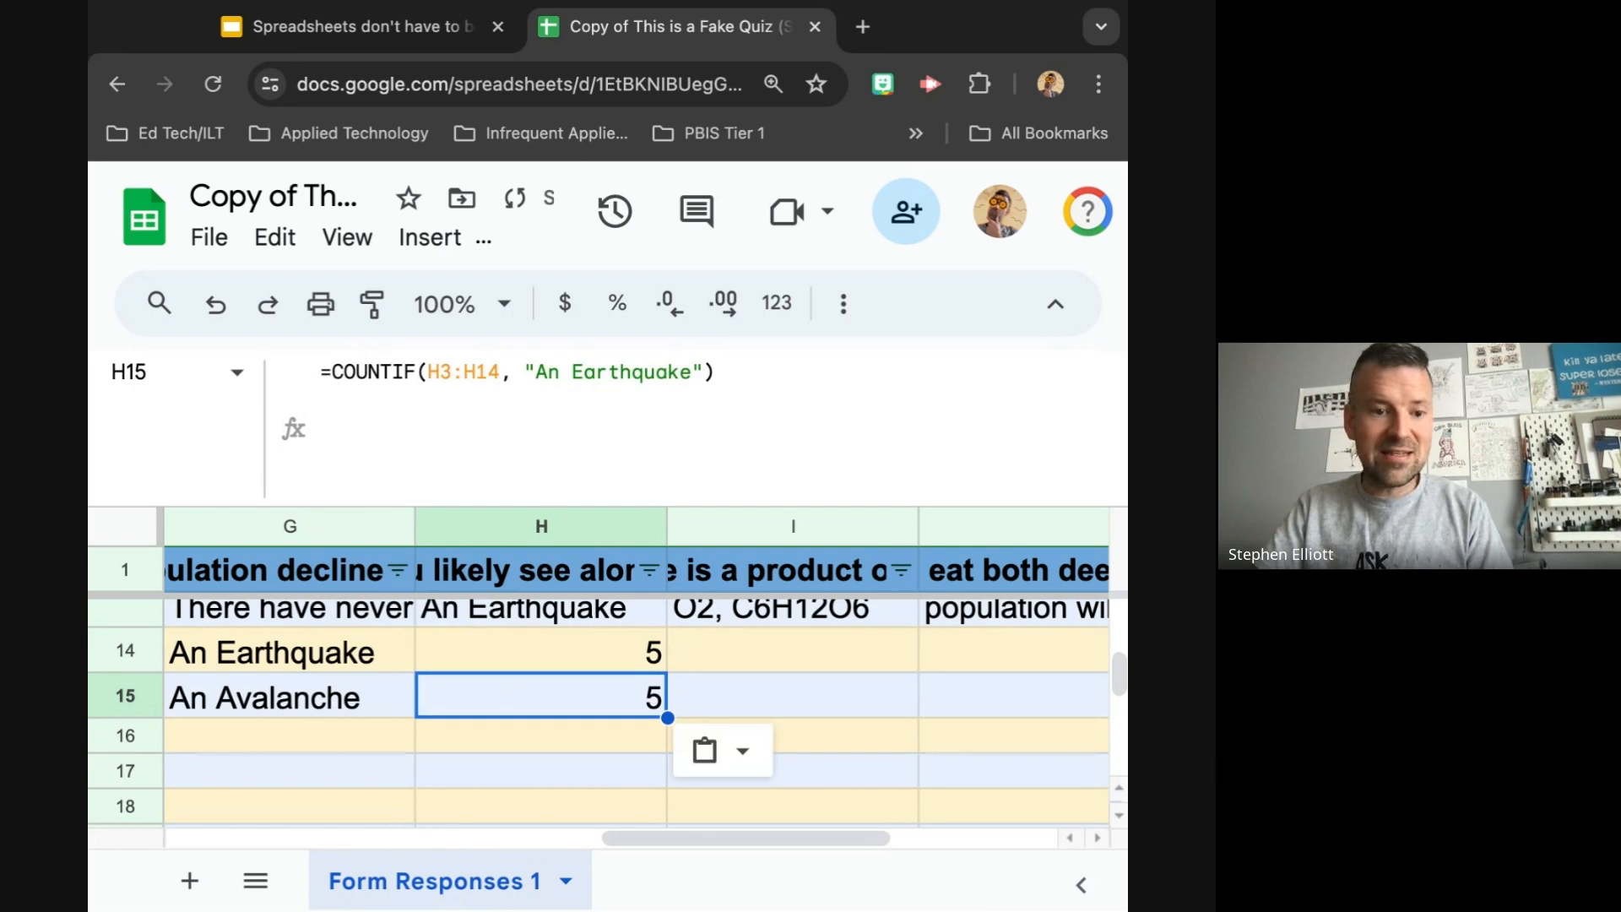
- Change the range in the COUNTIF formula in H15 to H2:H13
click(446, 371)
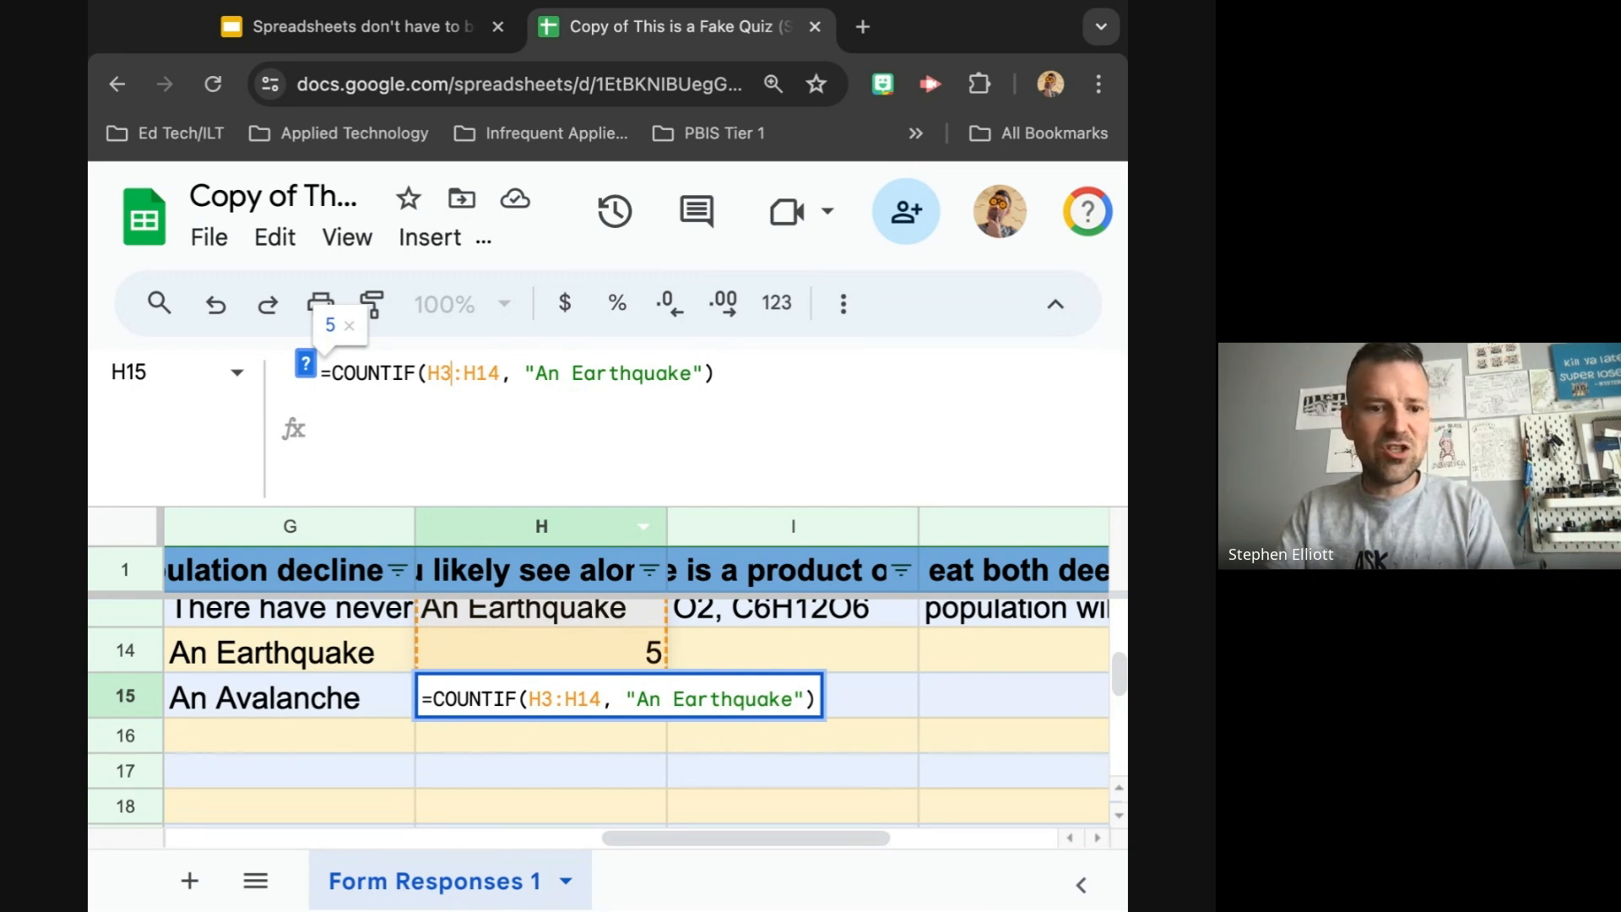
key(BackSpace)
text(2)
key(Right)
key(Right)
key(Right)
key(Right)
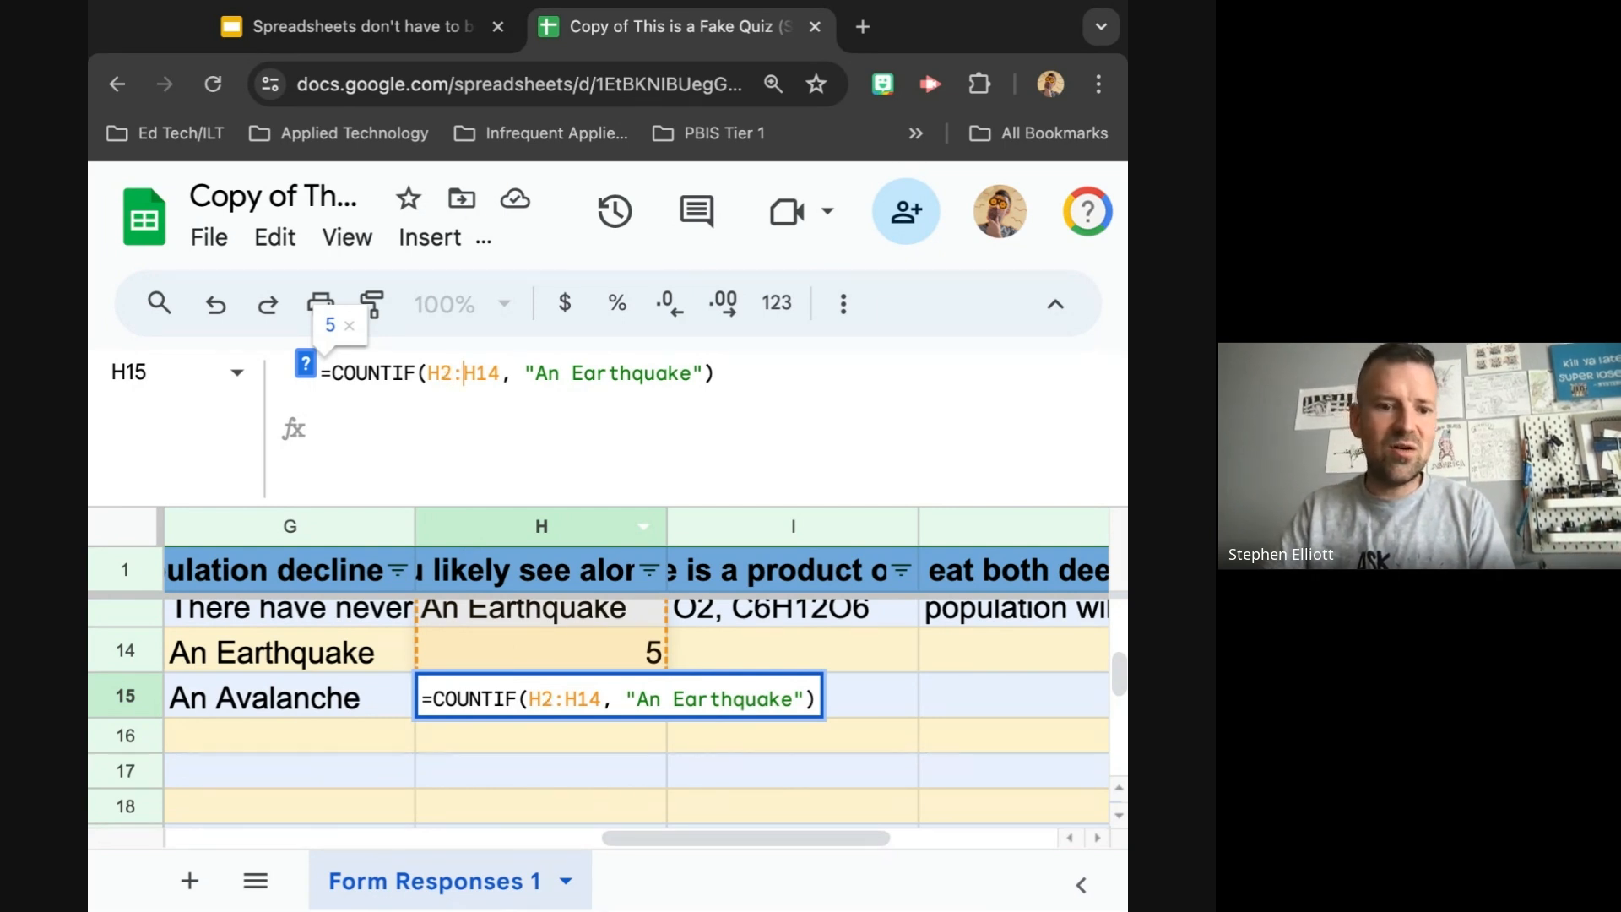
key(BackSpace)
text(3)
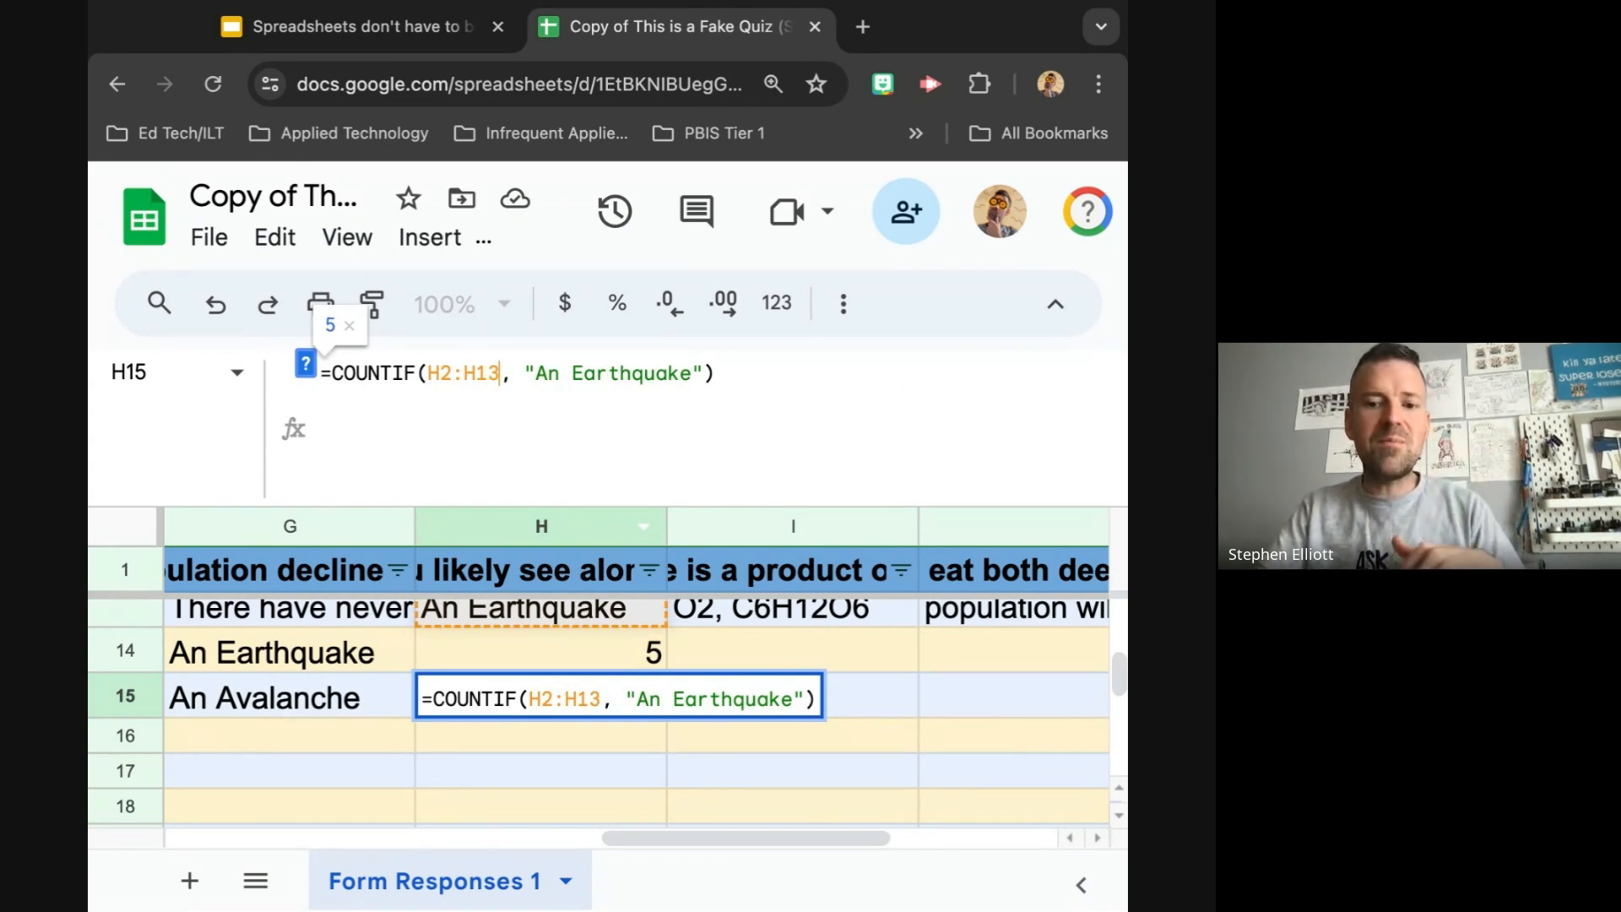
- Set the criterion of the COUNTIF formula in H15 to "An Avalanche" and enter the formula
double_click(574, 373)
text(An Avalanche)
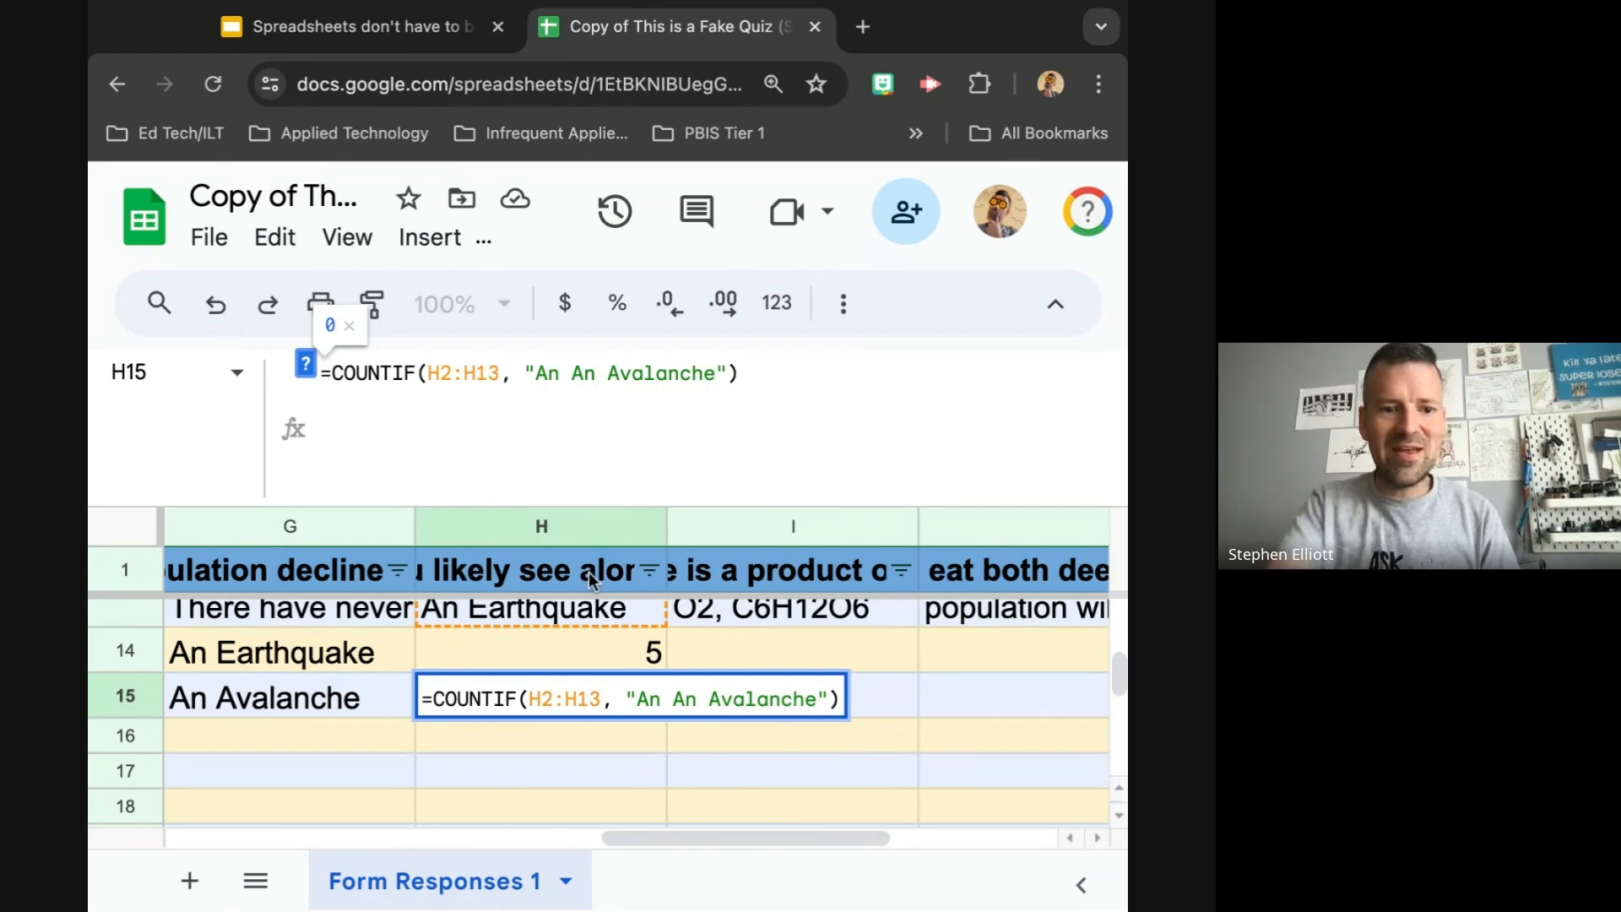
key(BackSpace)
key(BackSpace)
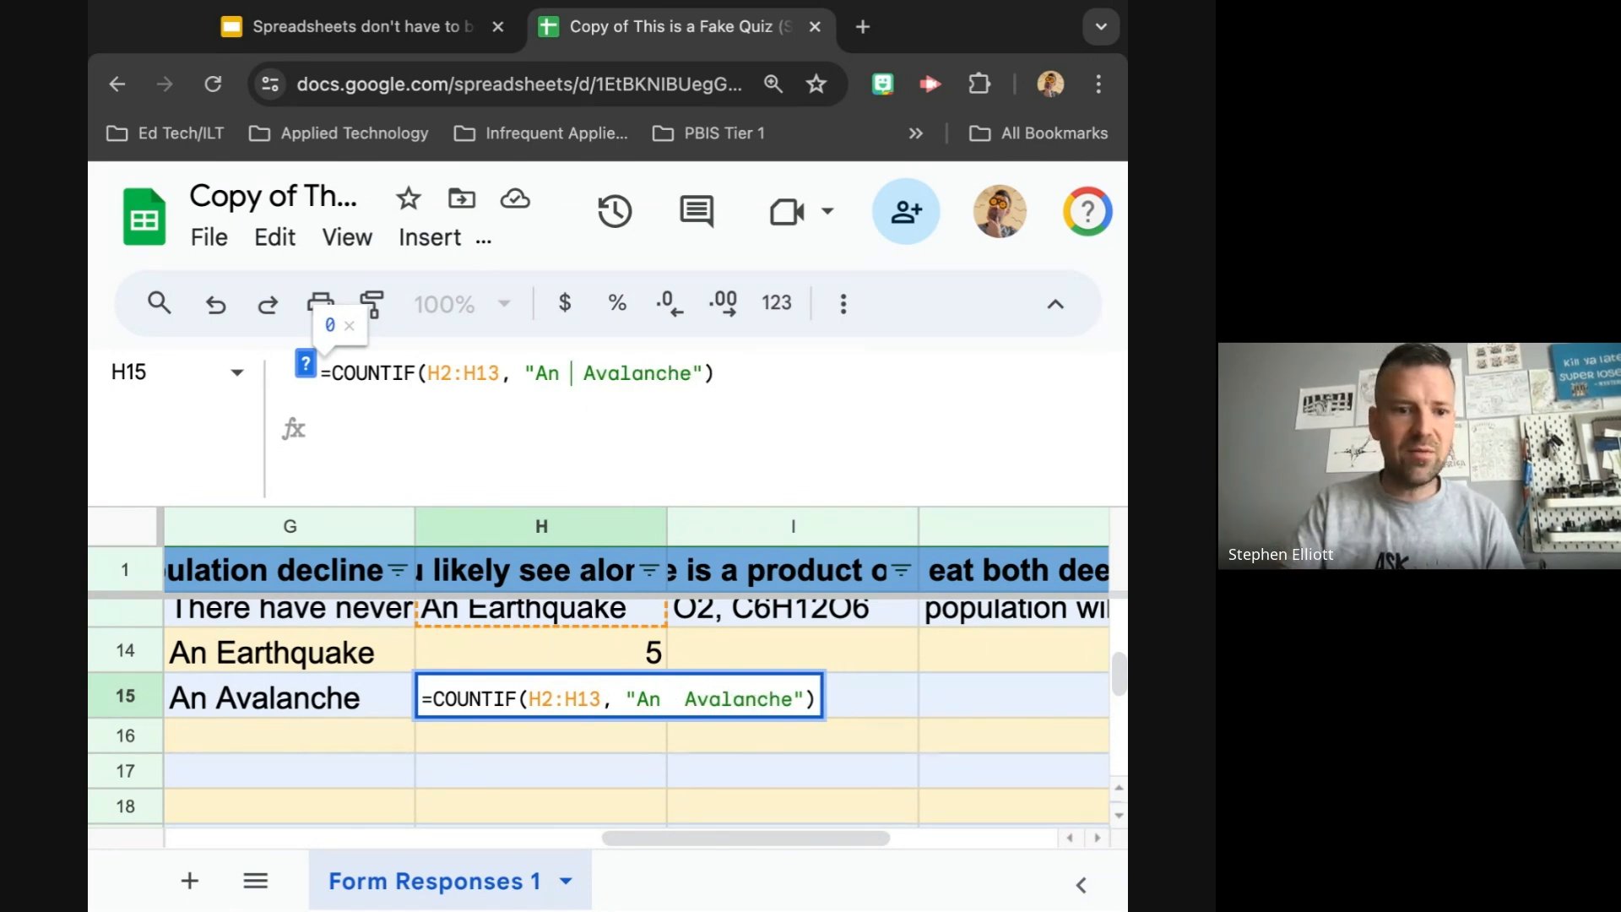
key(BackSpace)
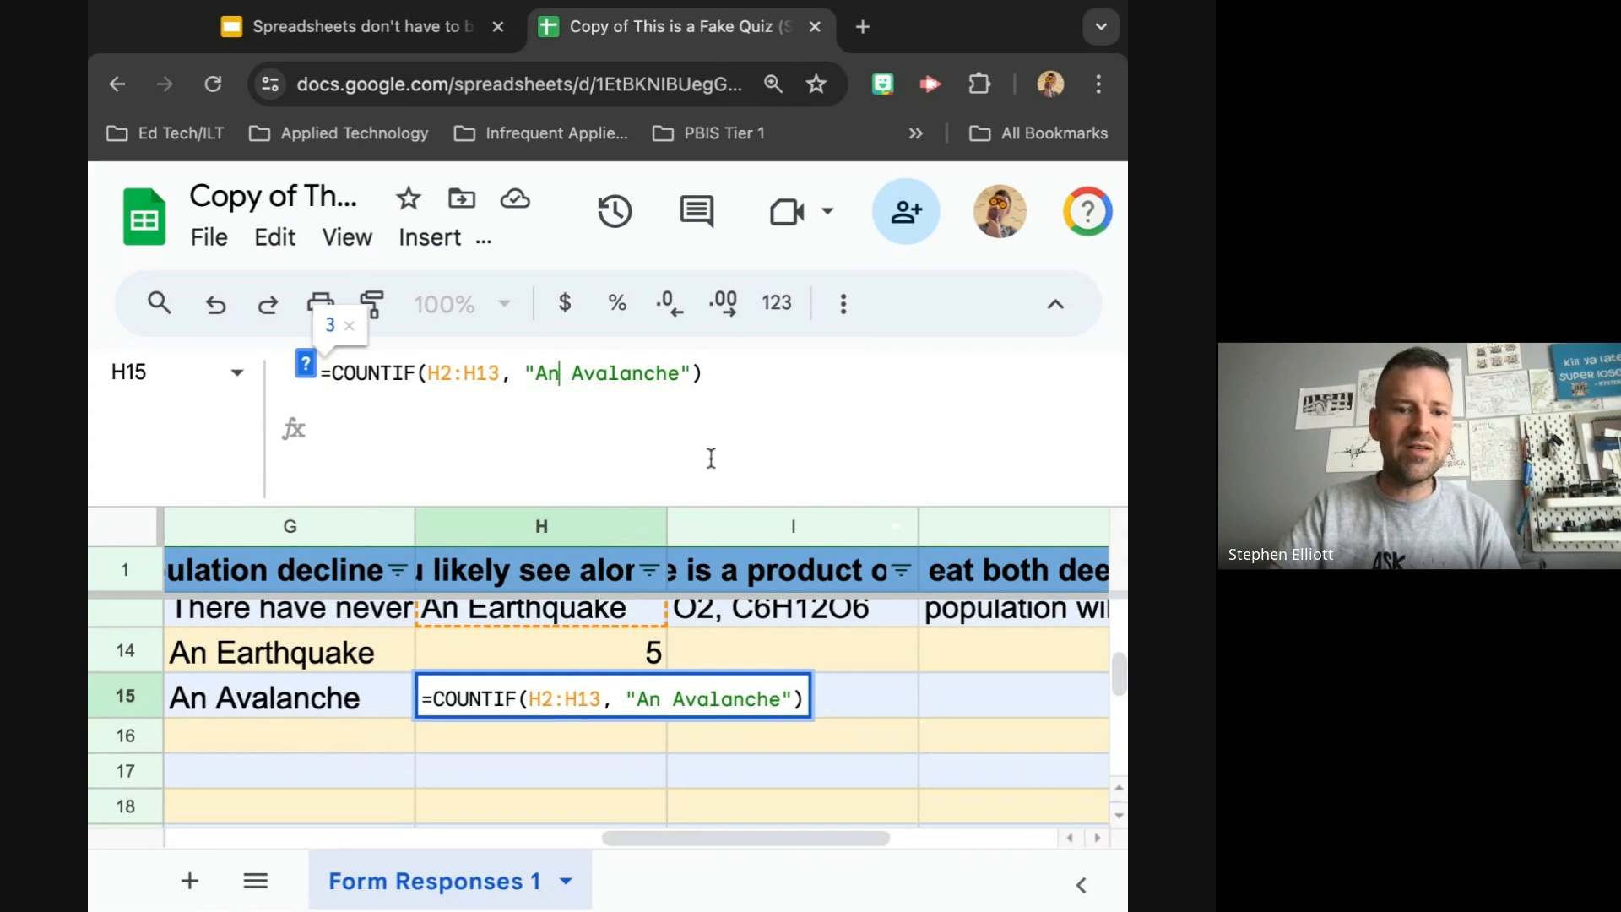
click(733, 380)
key(Return)
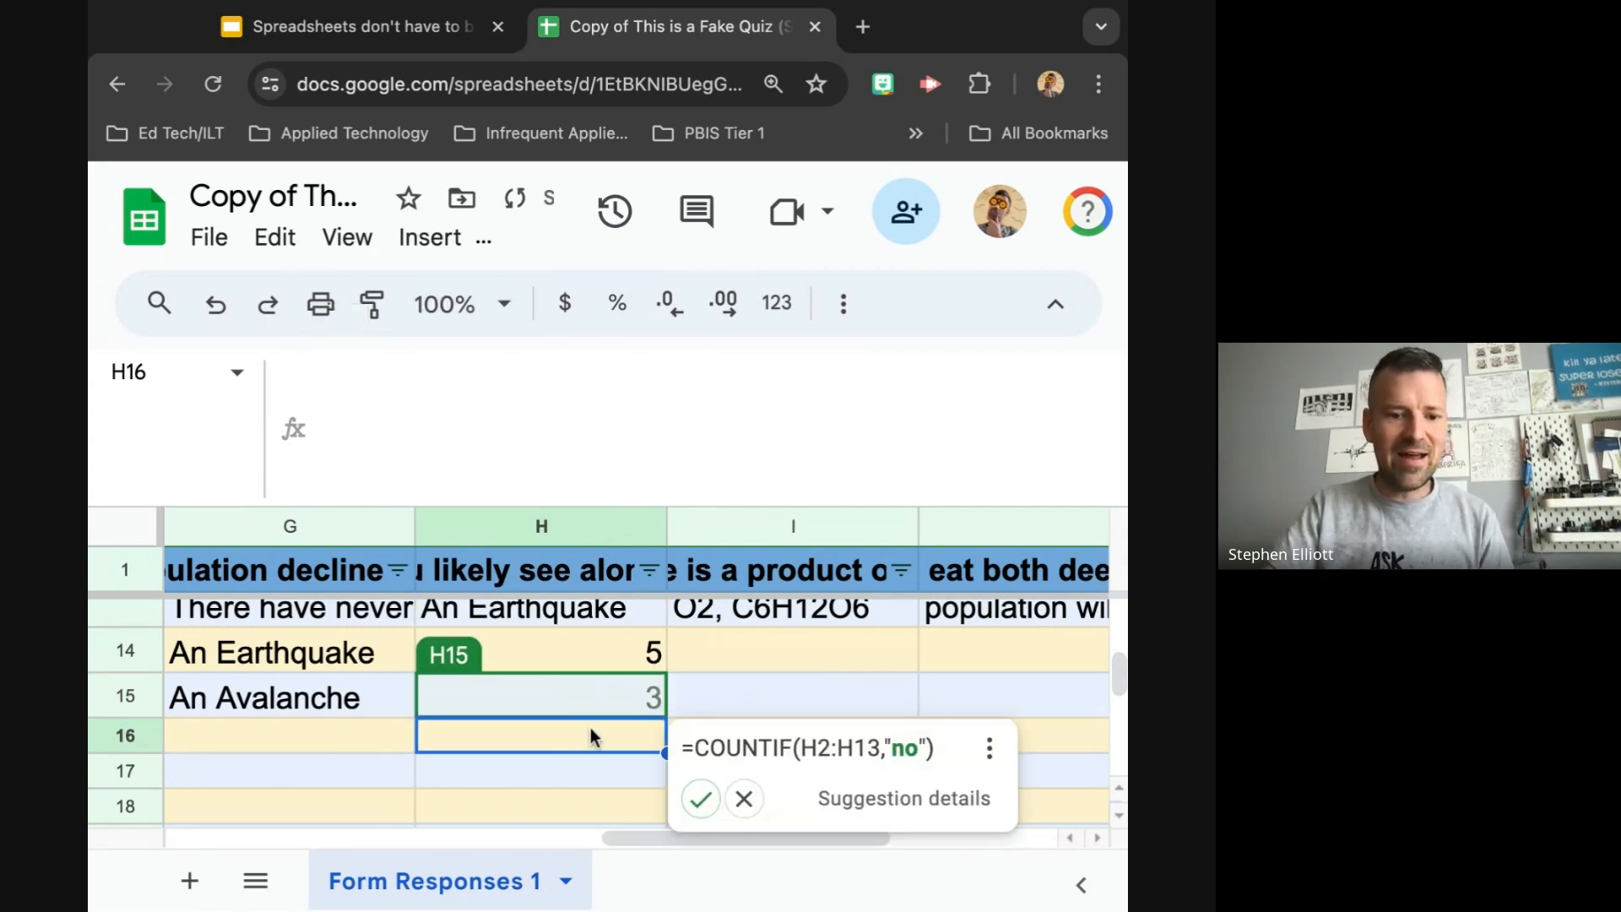
scroll(590, 728, up, 1)
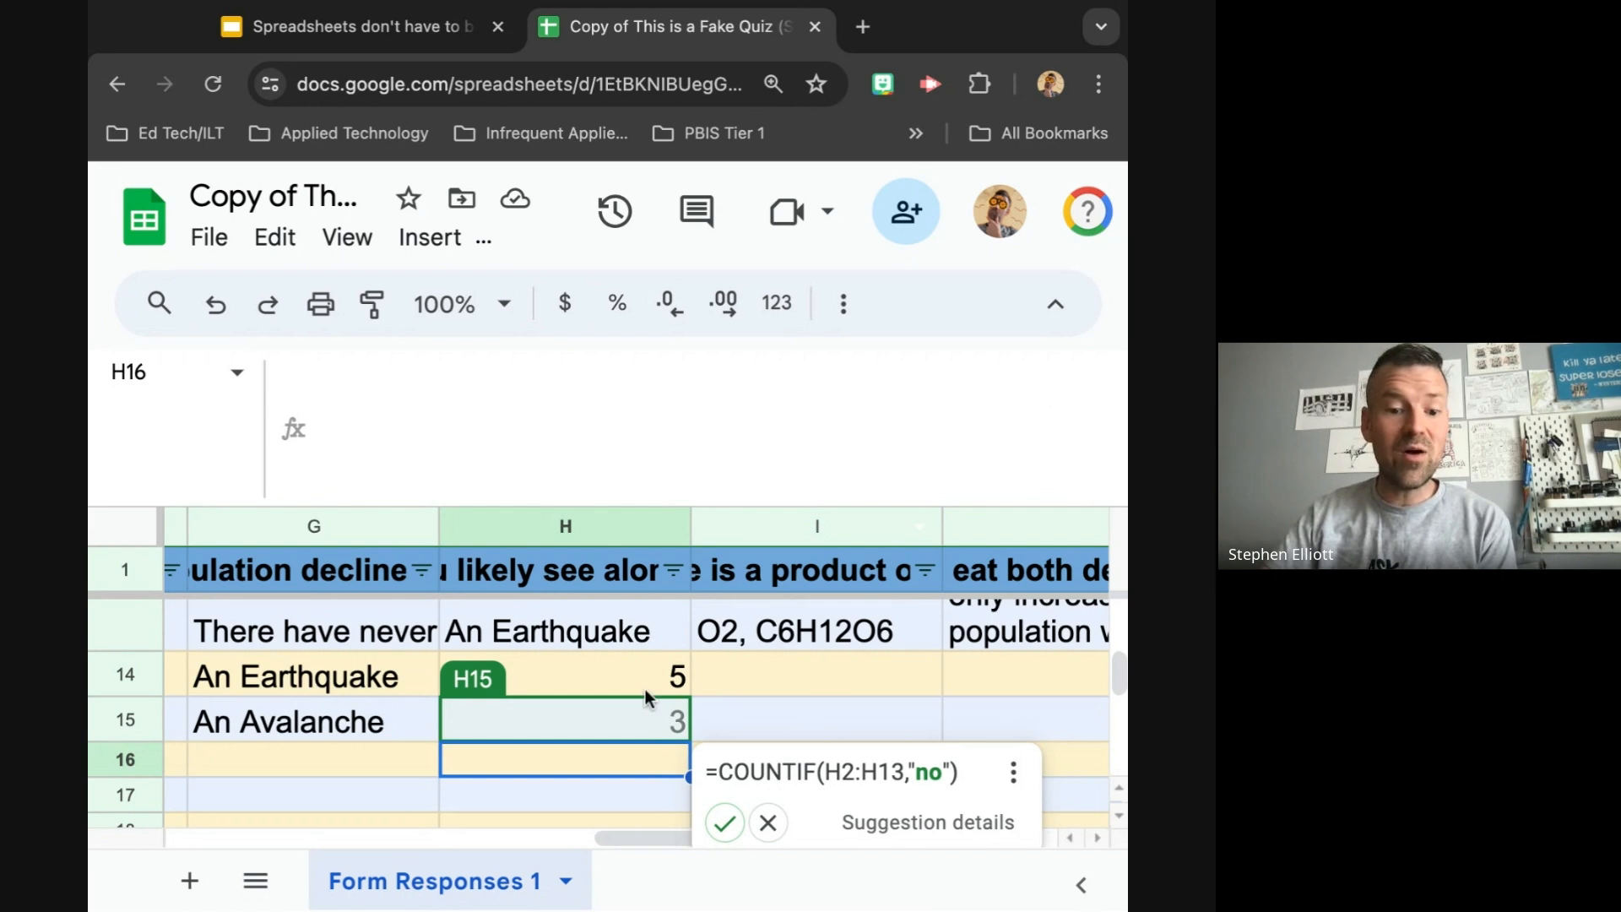
- Widen the range of the "An Earthquake" COUNTIF formula in H14 to H2:I13 and inspect the highlighted cells
click(565, 681)
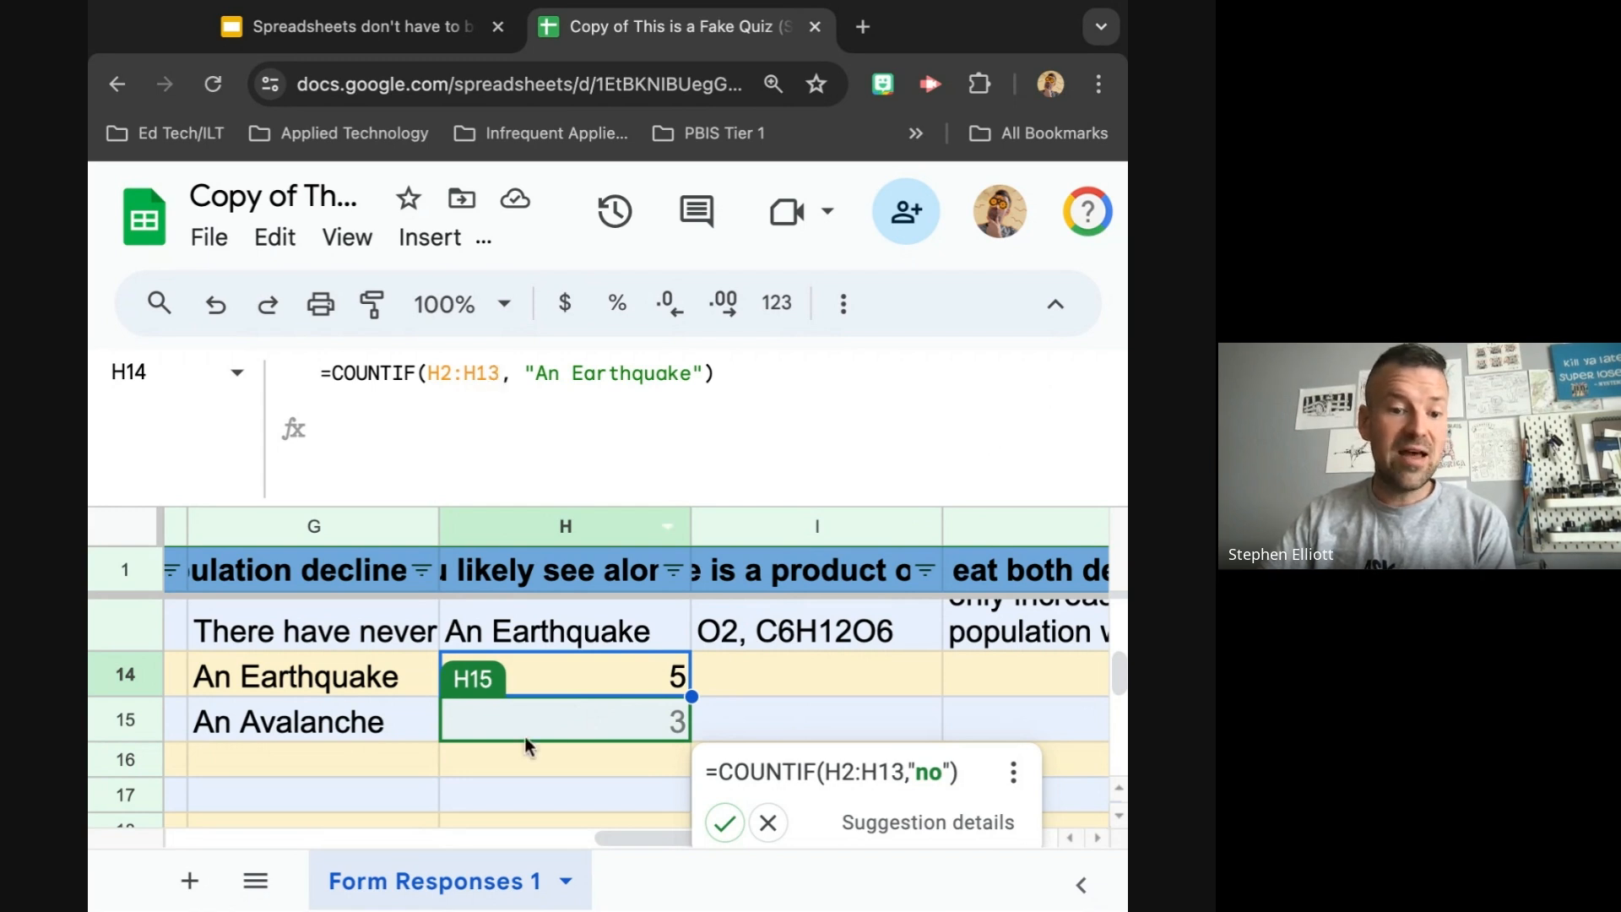
click(502, 370)
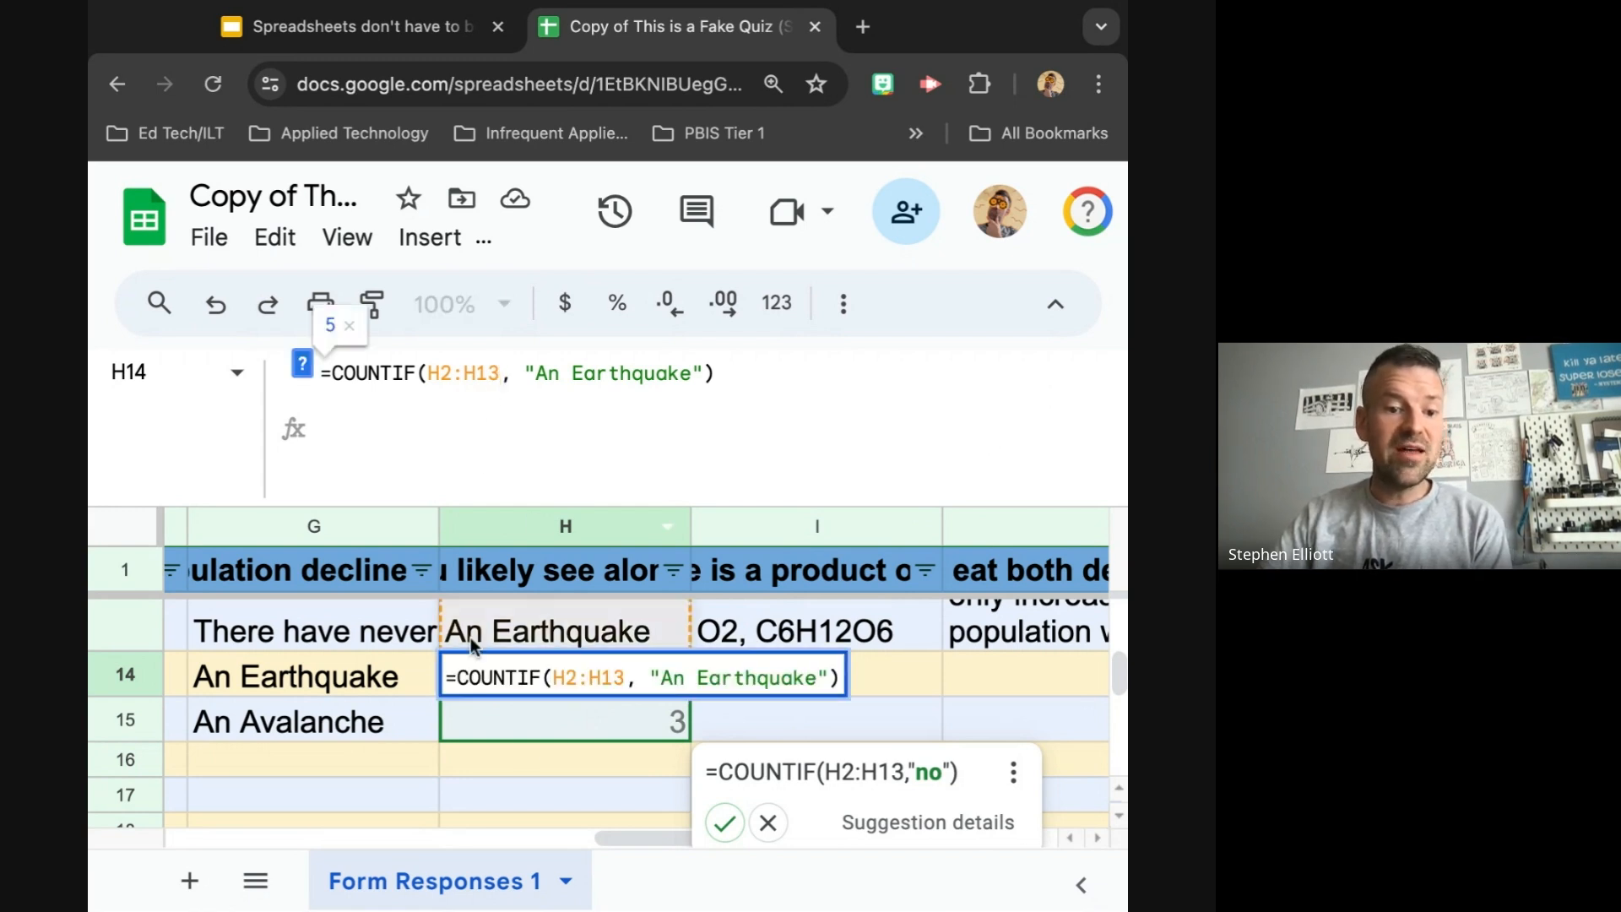
key(BackSpace)
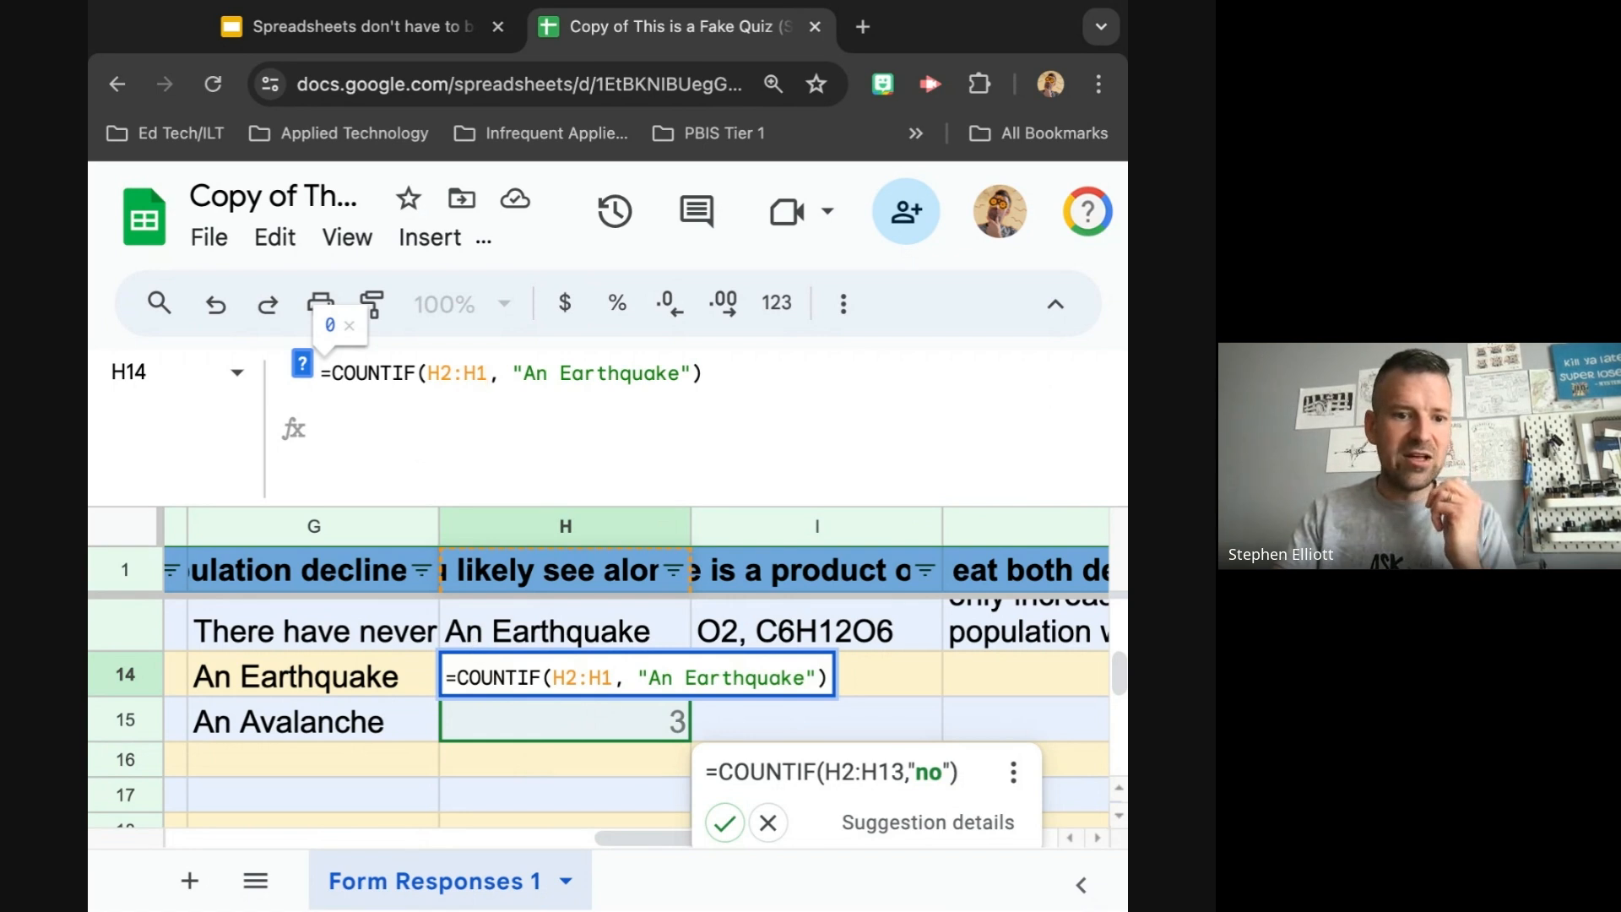
key(BackSpace)
key(BackSpace)
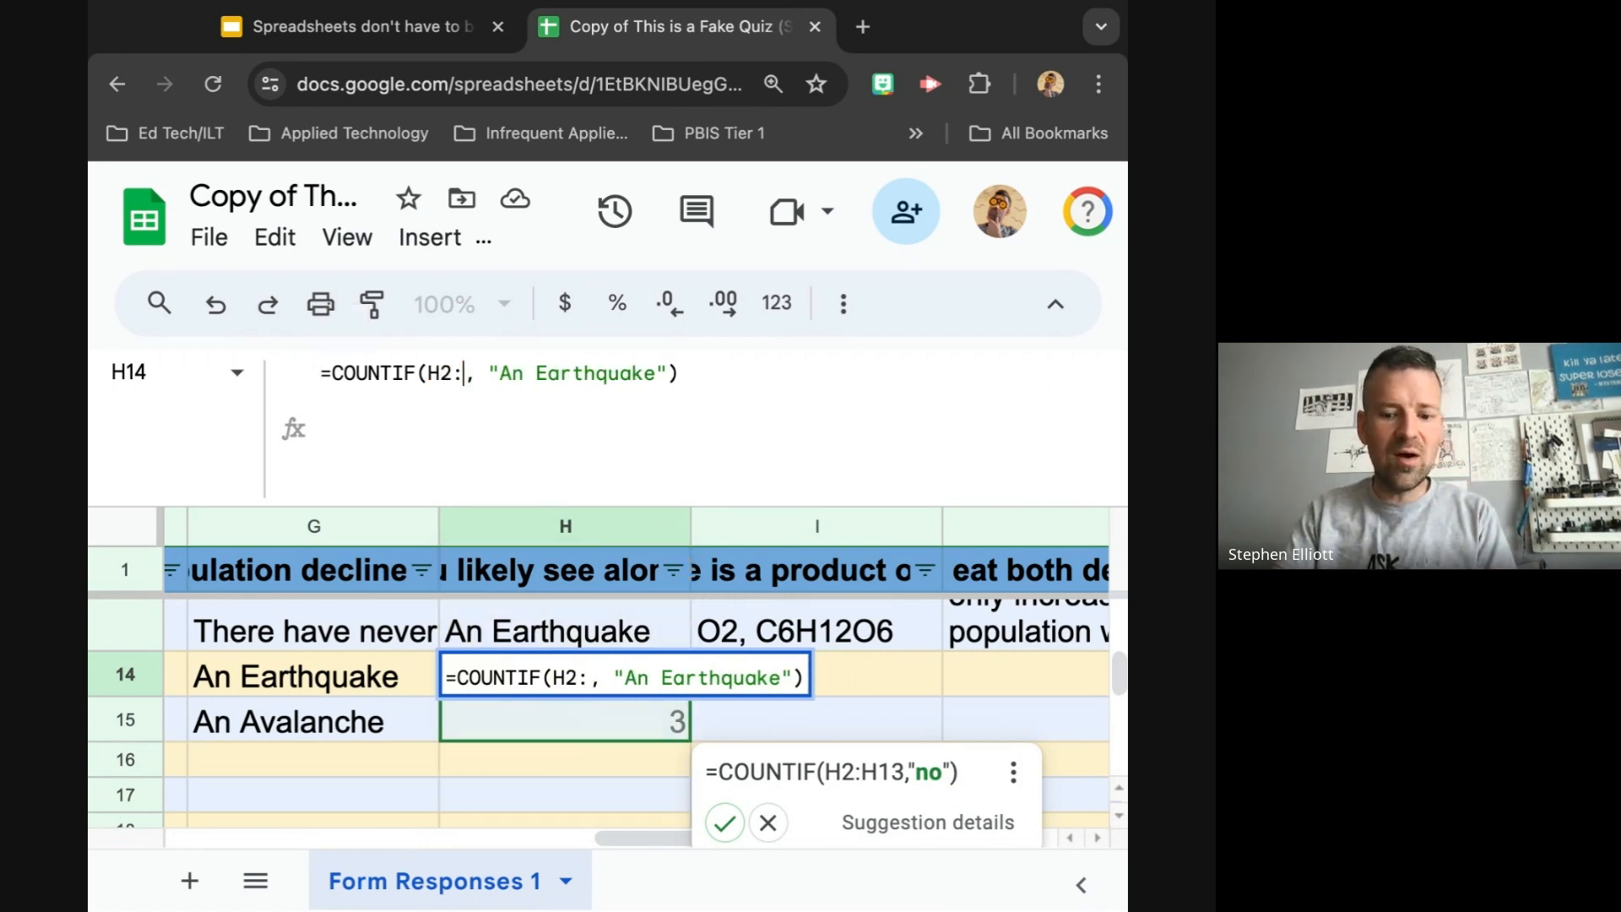
text(I13)
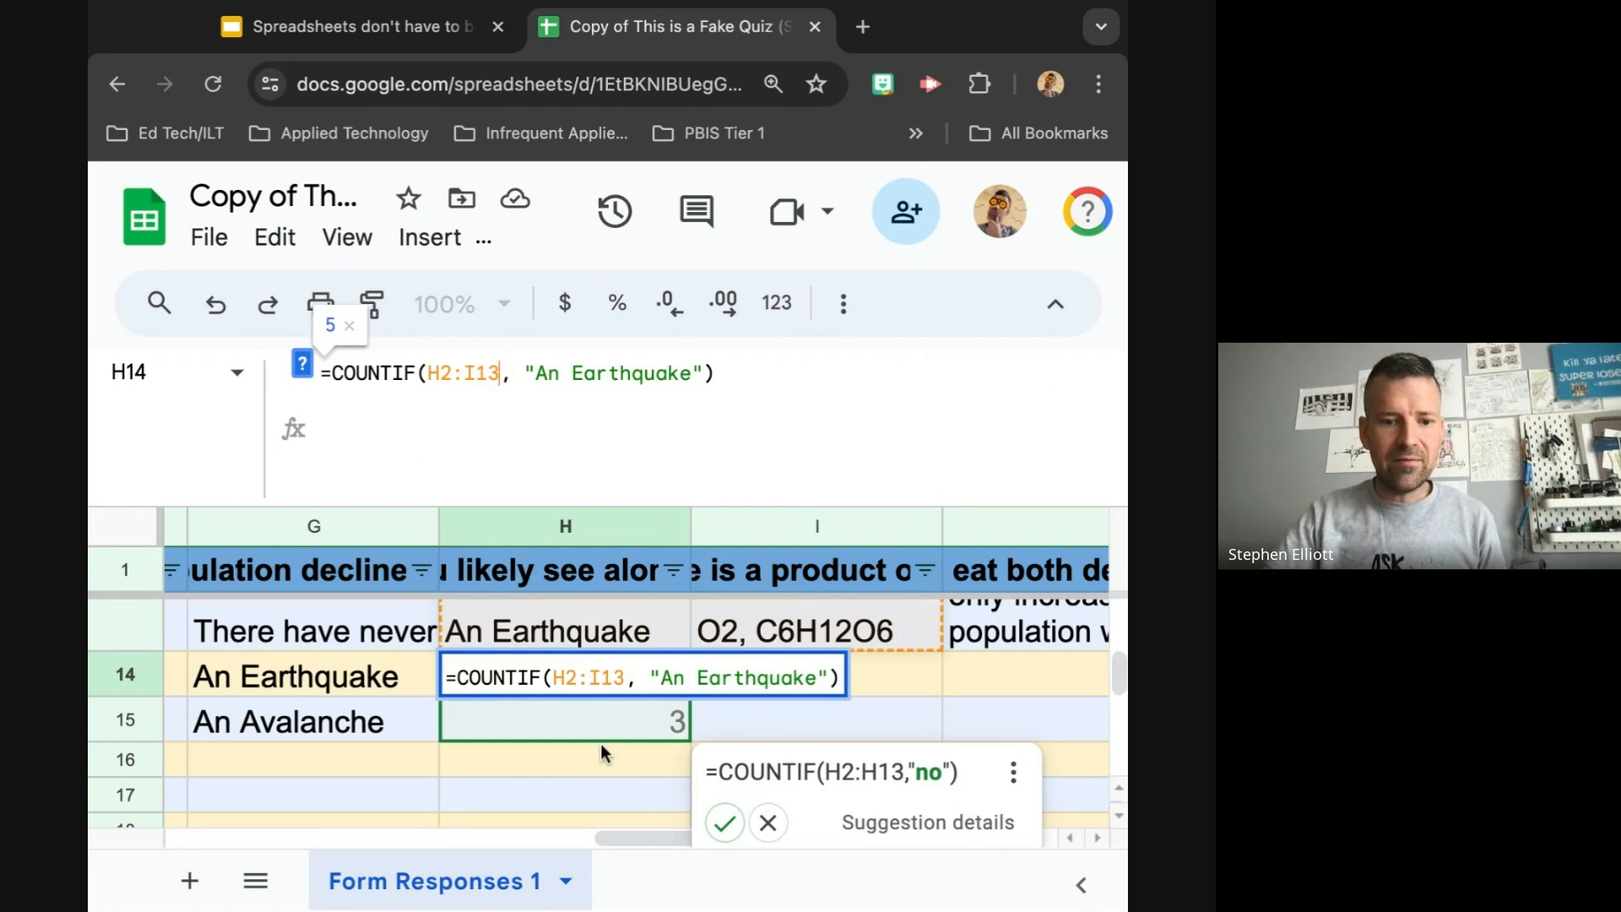
key(Return)
click(498, 378)
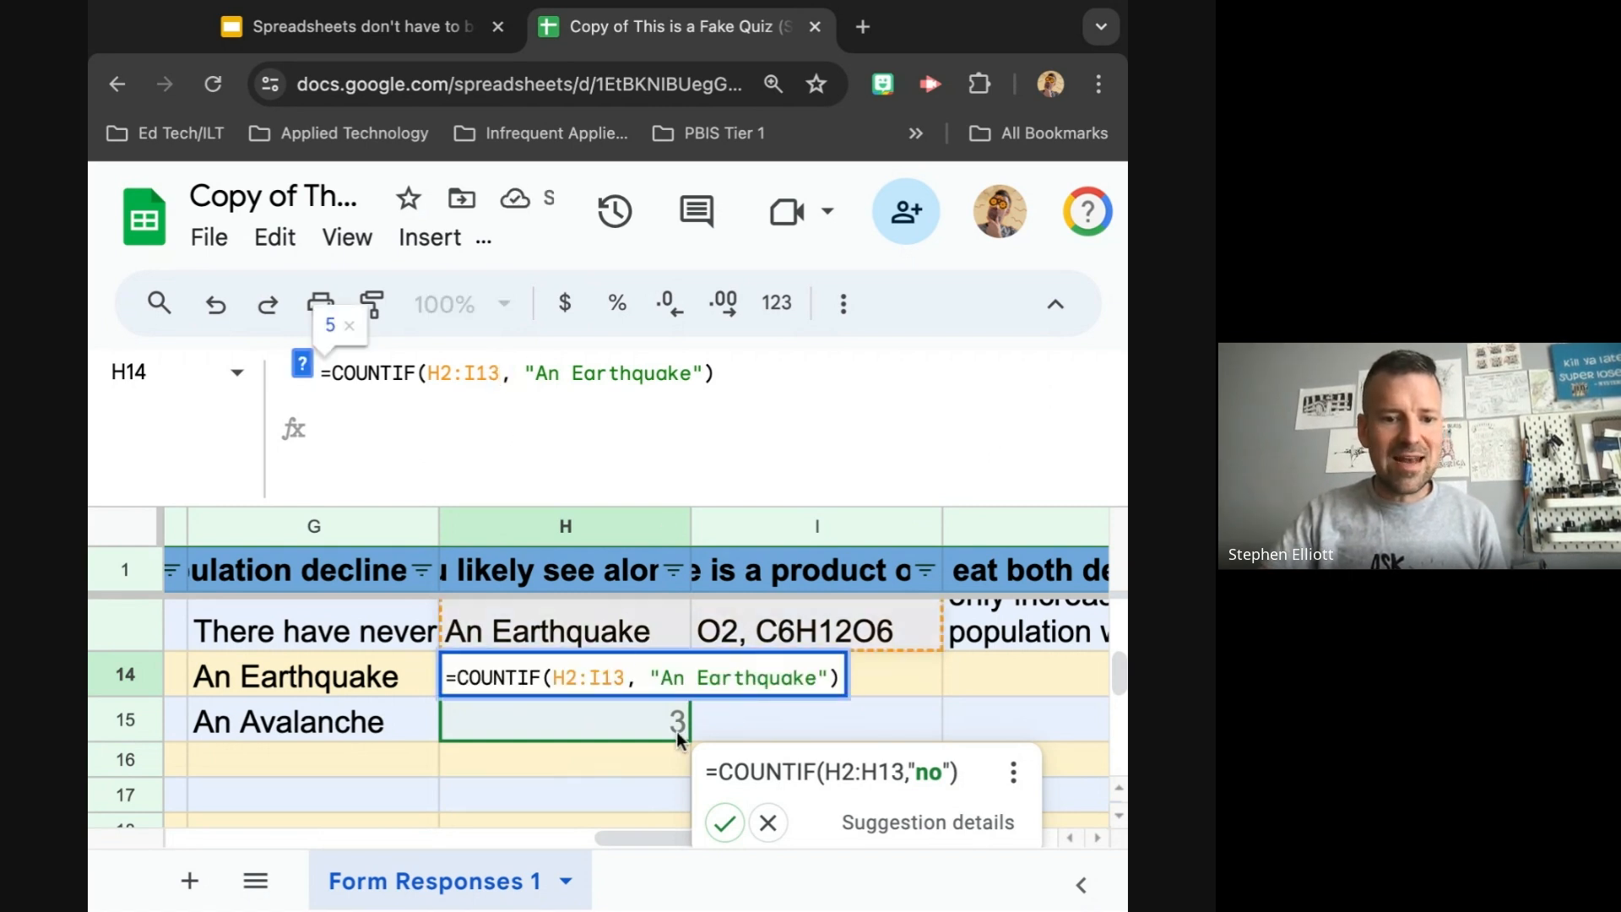
scroll(677, 736, down, 1)
scroll(677, 736, up, 5)
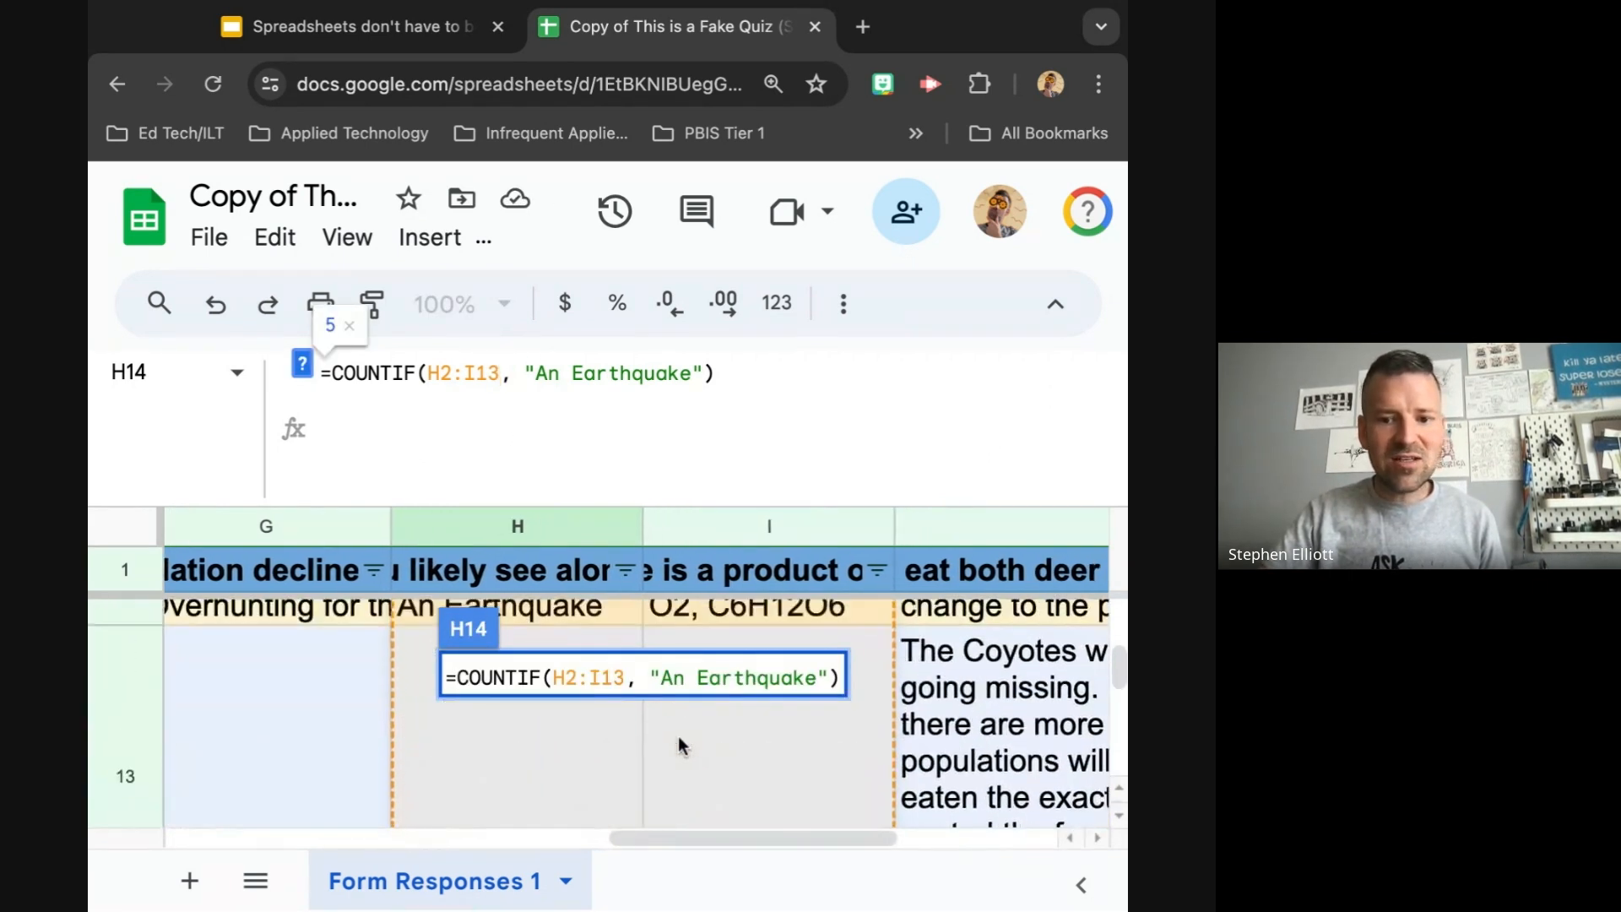
scroll(678, 736, right, 1)
scroll(677, 736, down, 4)
scroll(677, 736, right, 1)
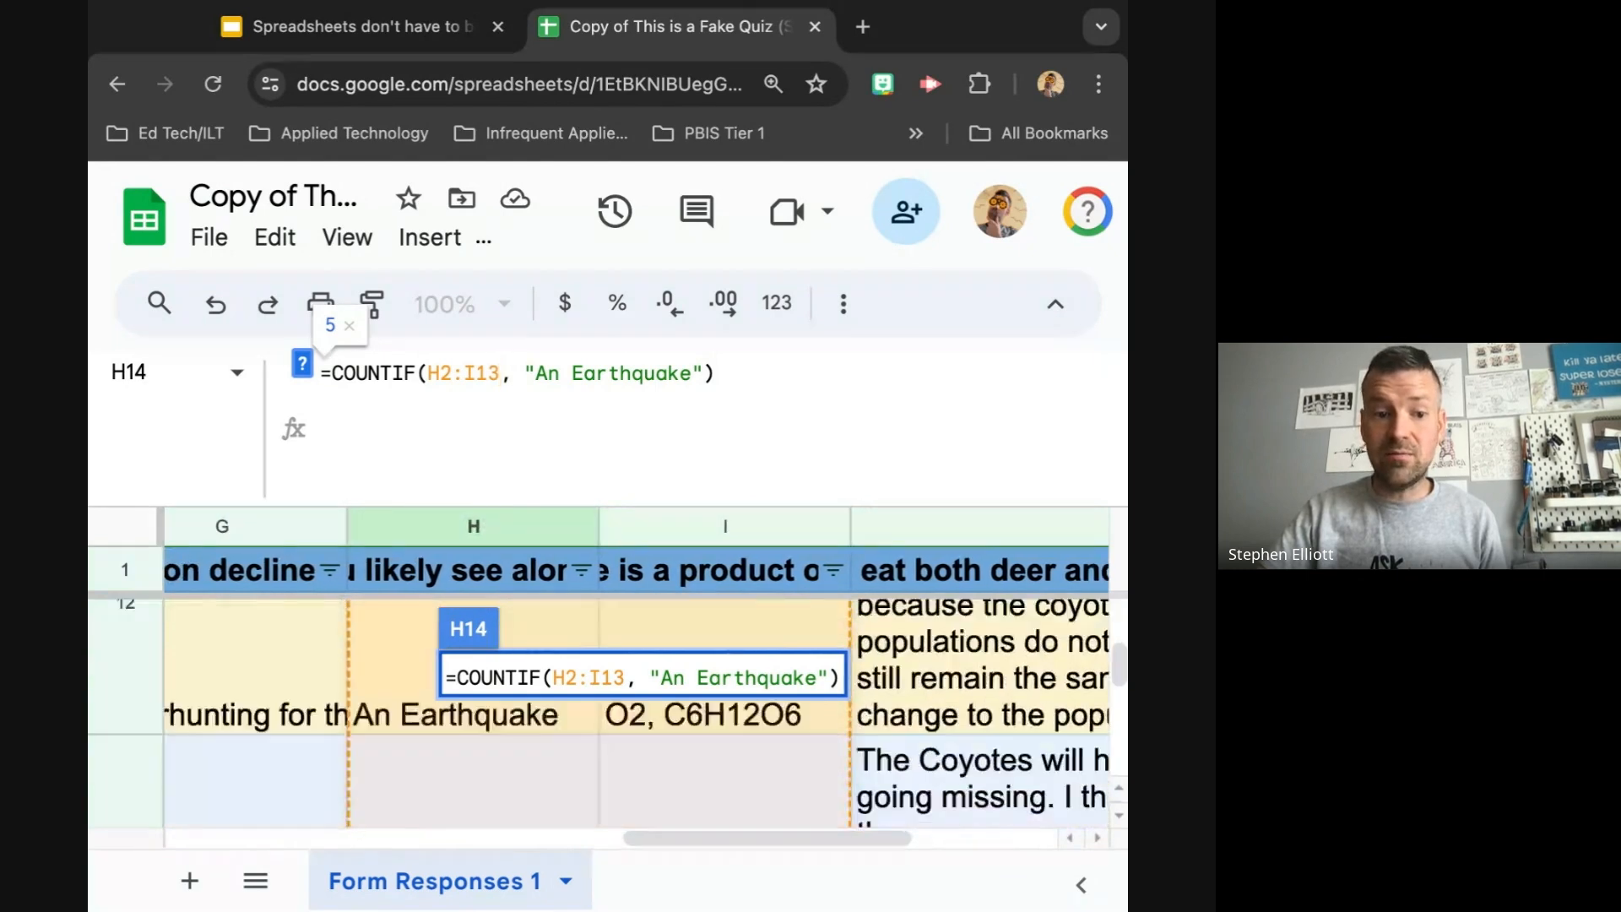
scroll(648, 840, up, 1)
scroll(648, 840, right, 1)
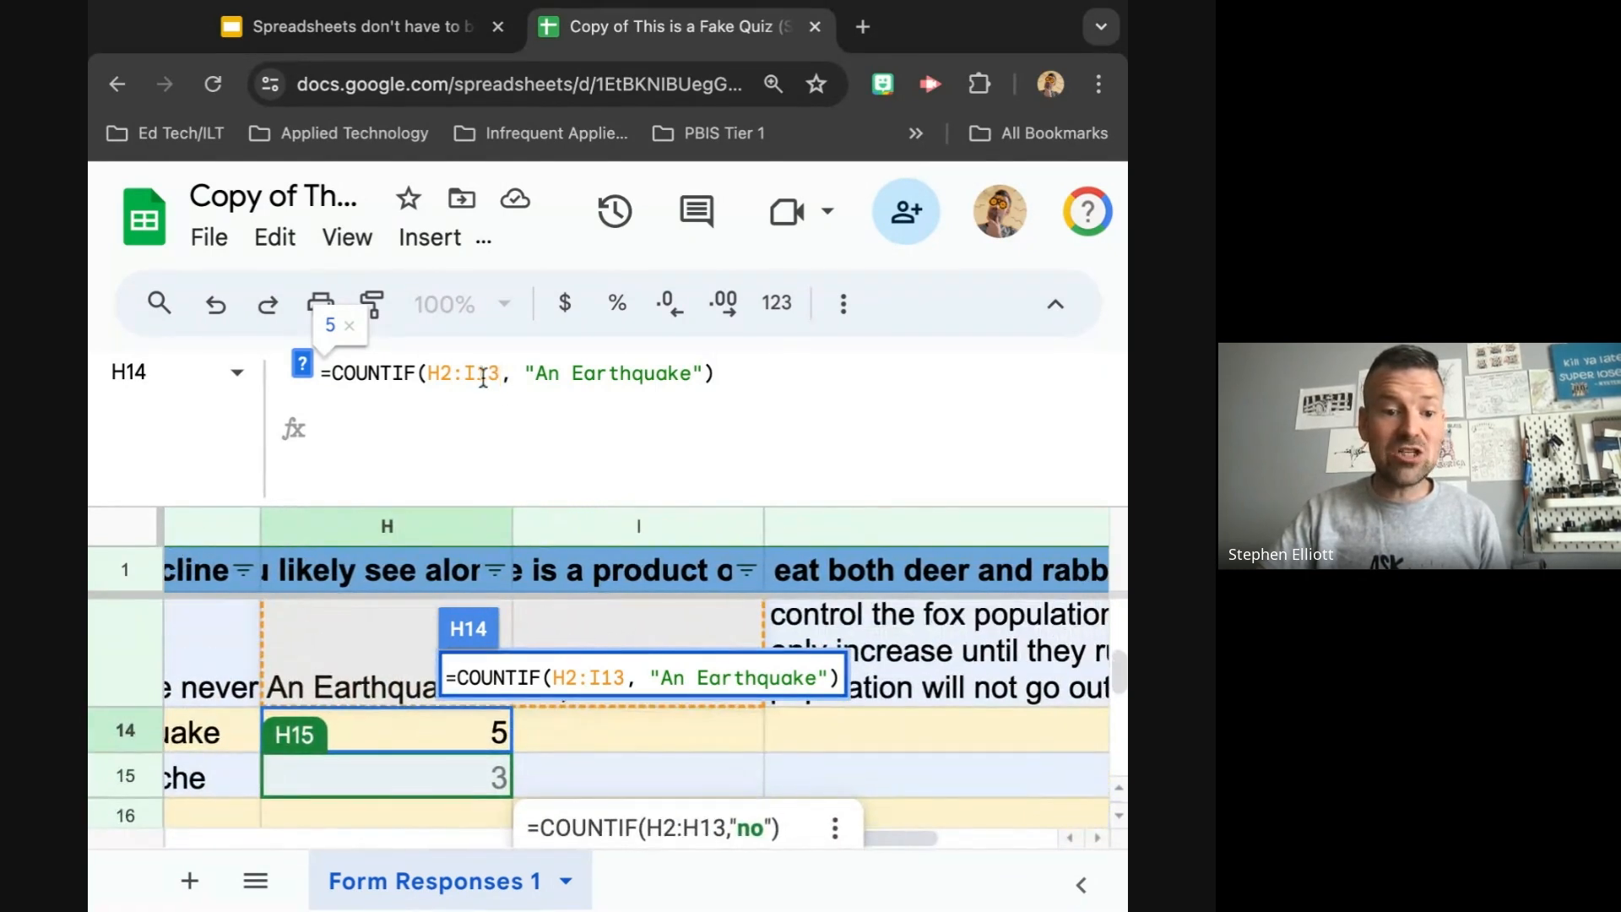
- Extend the COUNTIF range in H14 to H2:J13 and inspect the cells it covers across column J
key(BackSpace)
text(J)
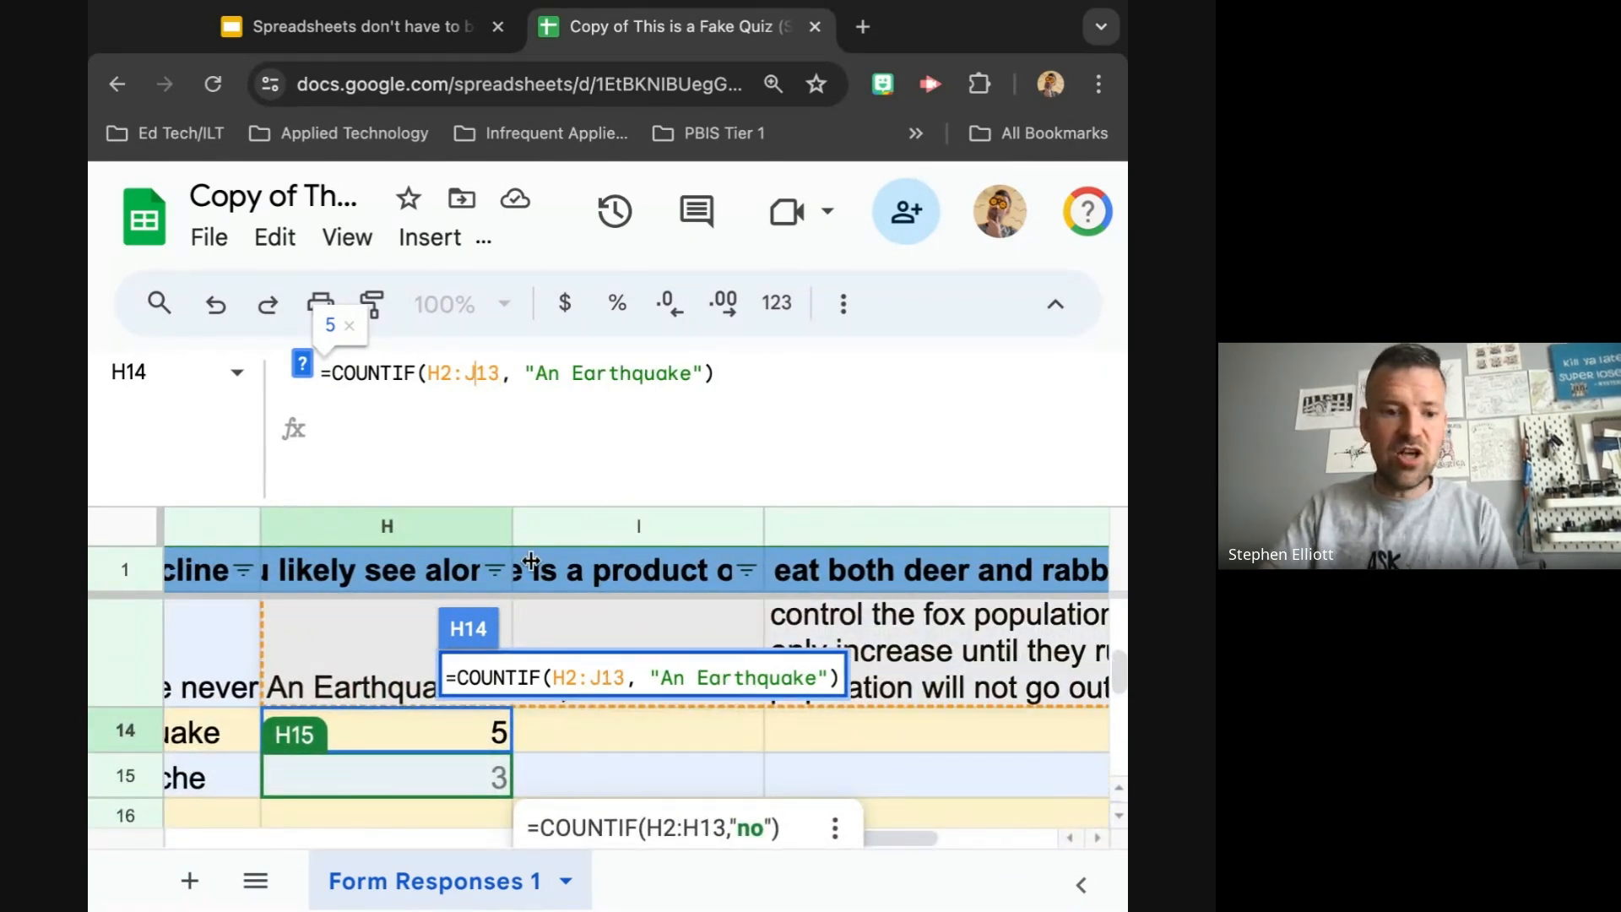
scroll(792, 760, right, 5)
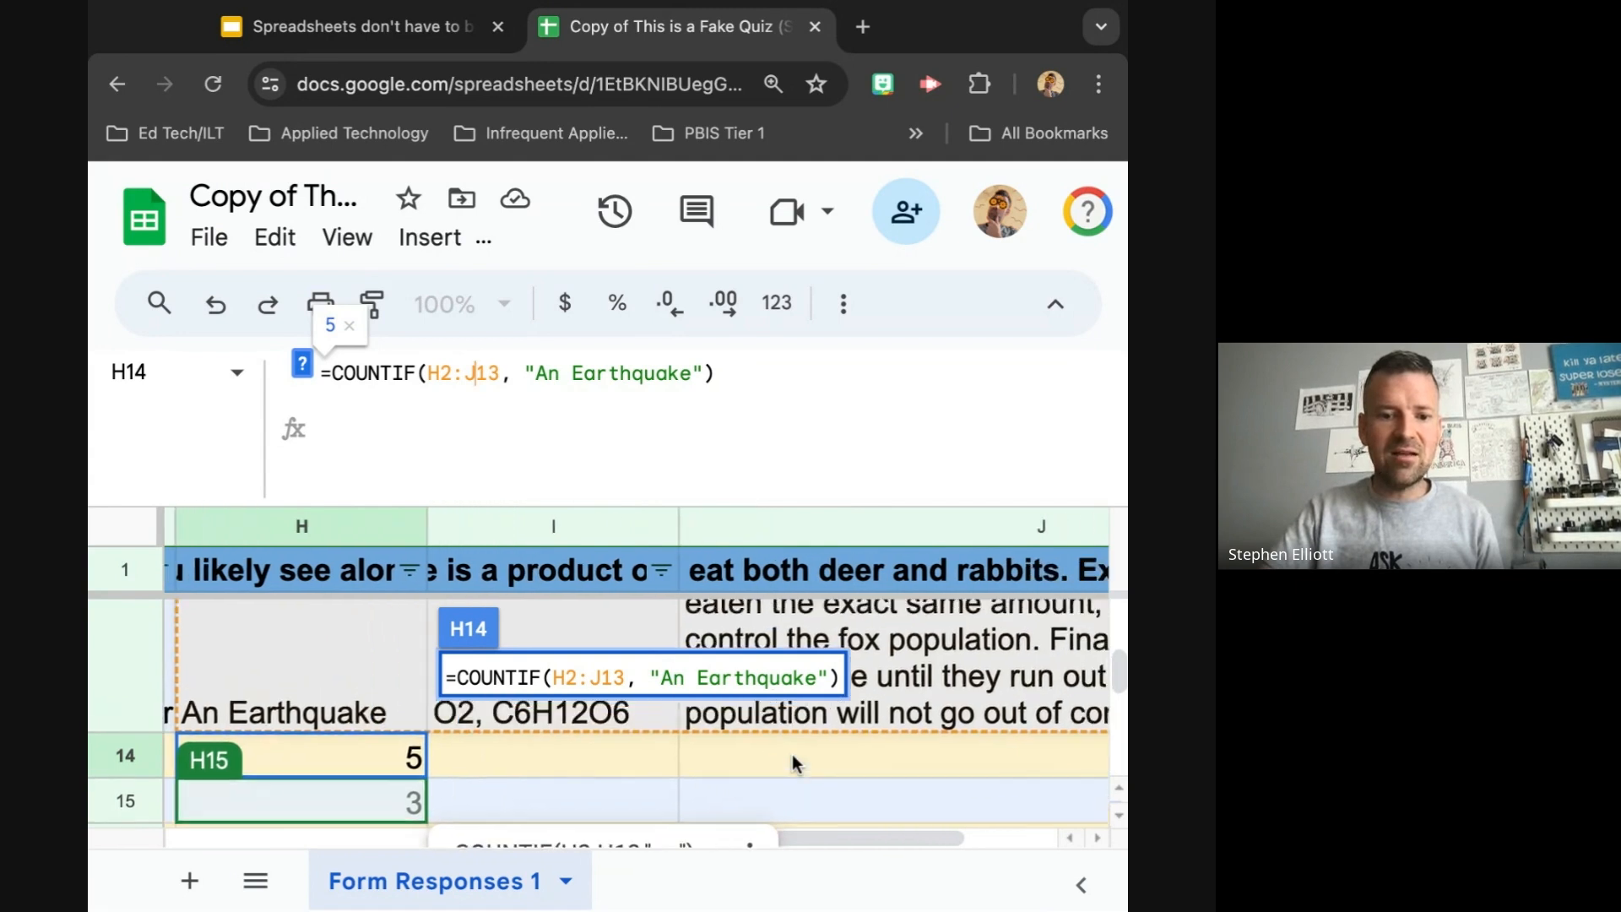
scroll(791, 764, up, 2)
scroll(792, 764, right, 3)
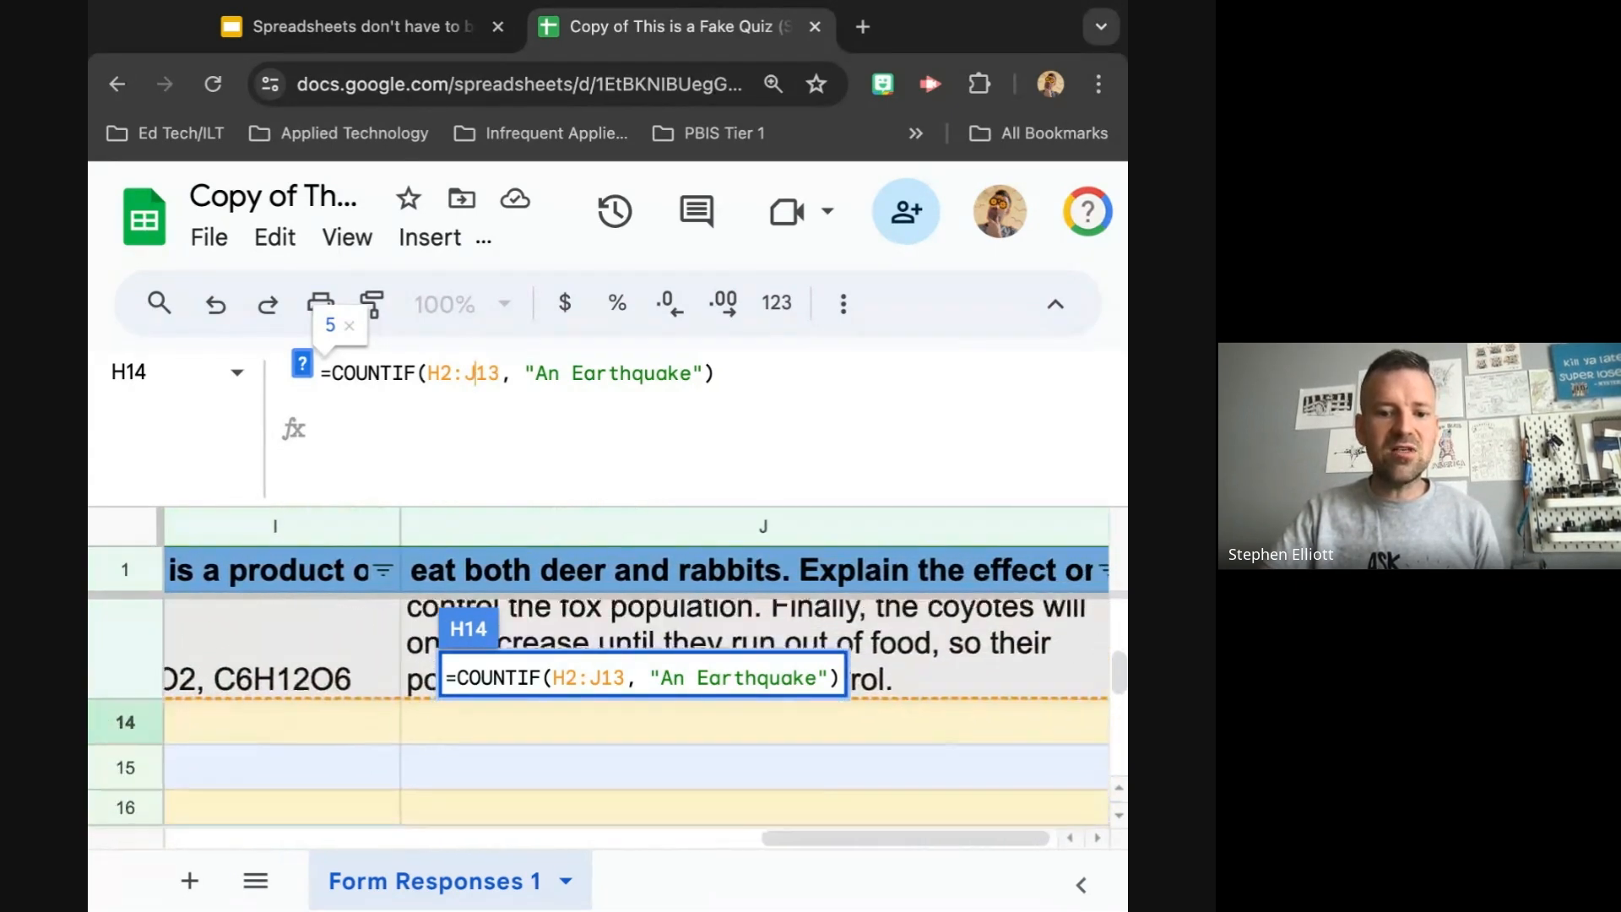
scroll(591, 709, left, 5)
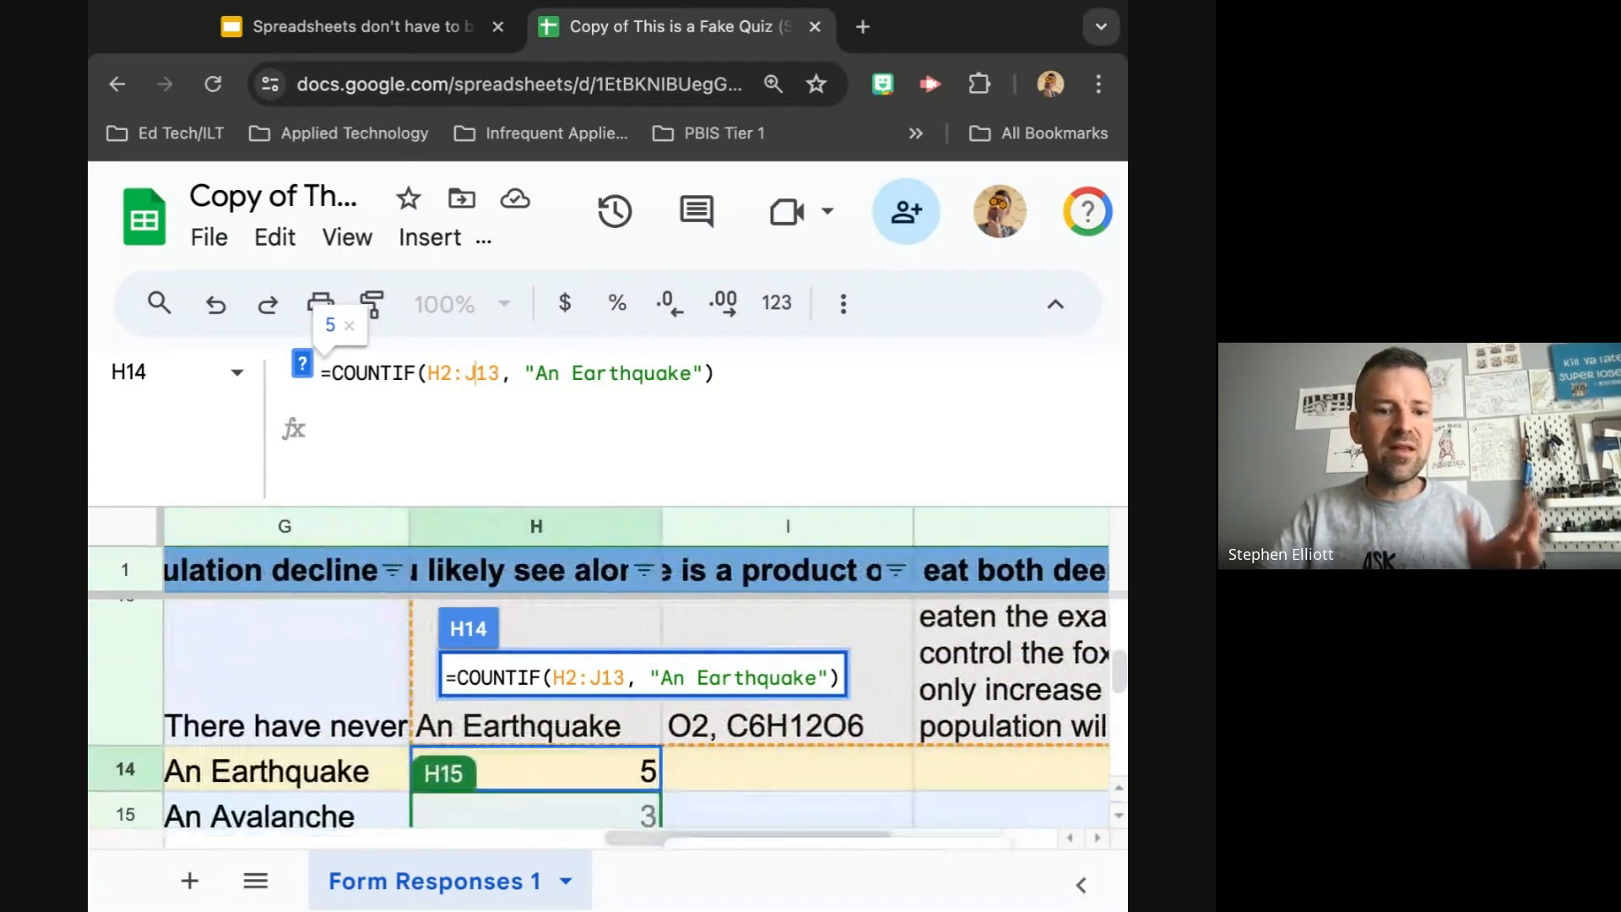
scroll(591, 710, up, 2)
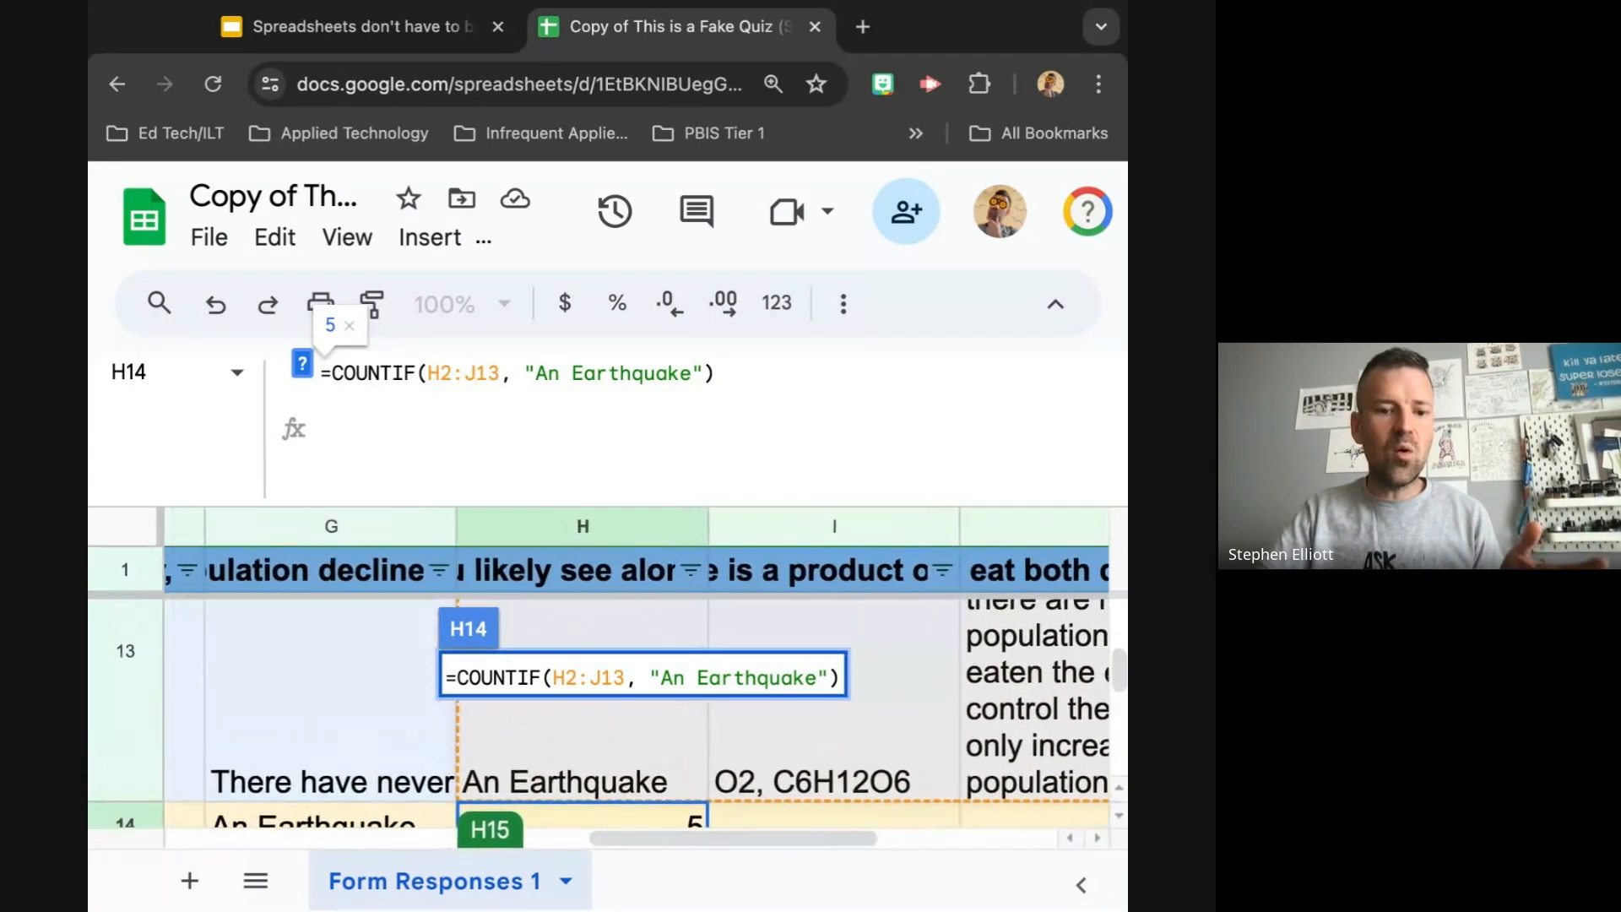
- Restore the COUNTIF range in H14 to H2:H13 and enter the formula
click(473, 377)
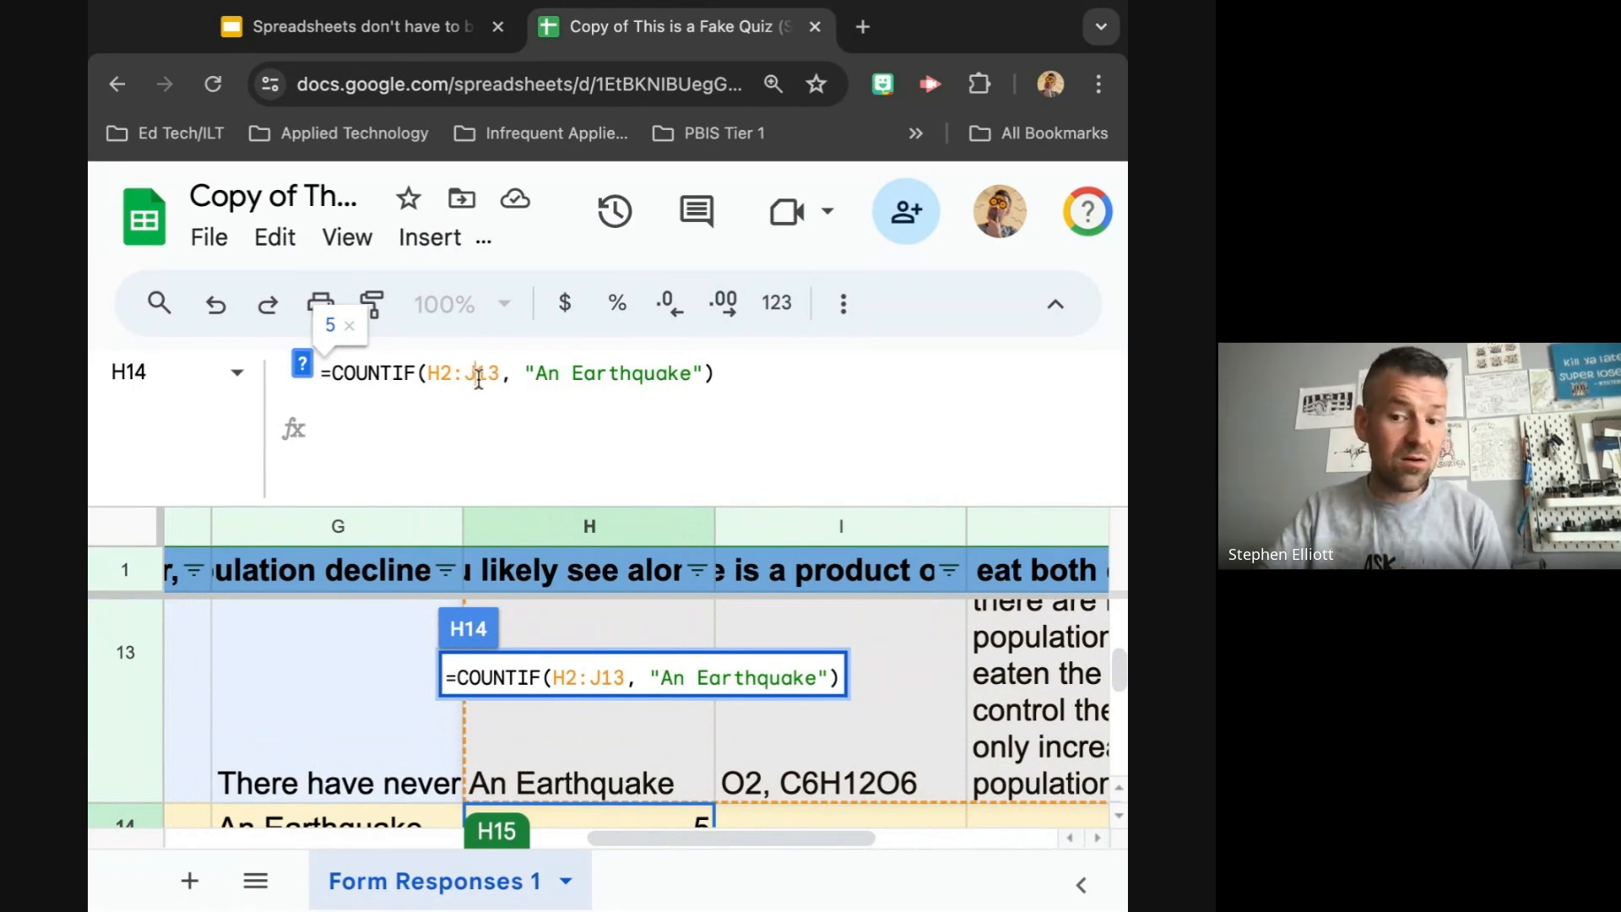
key(BackSpace)
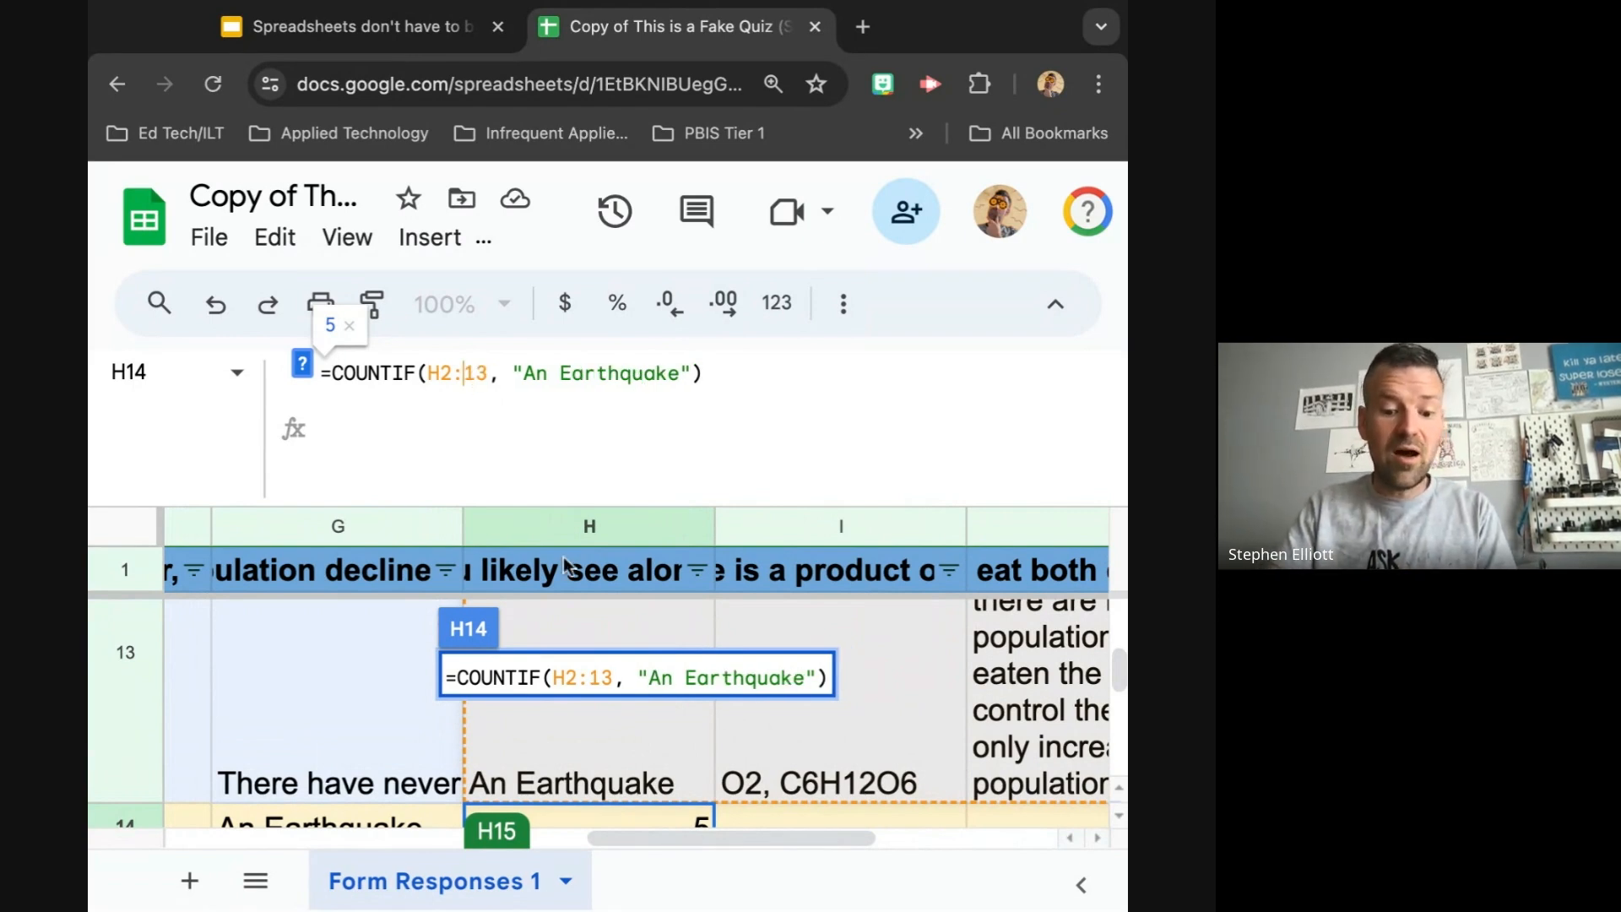
text(H)
key(Return)
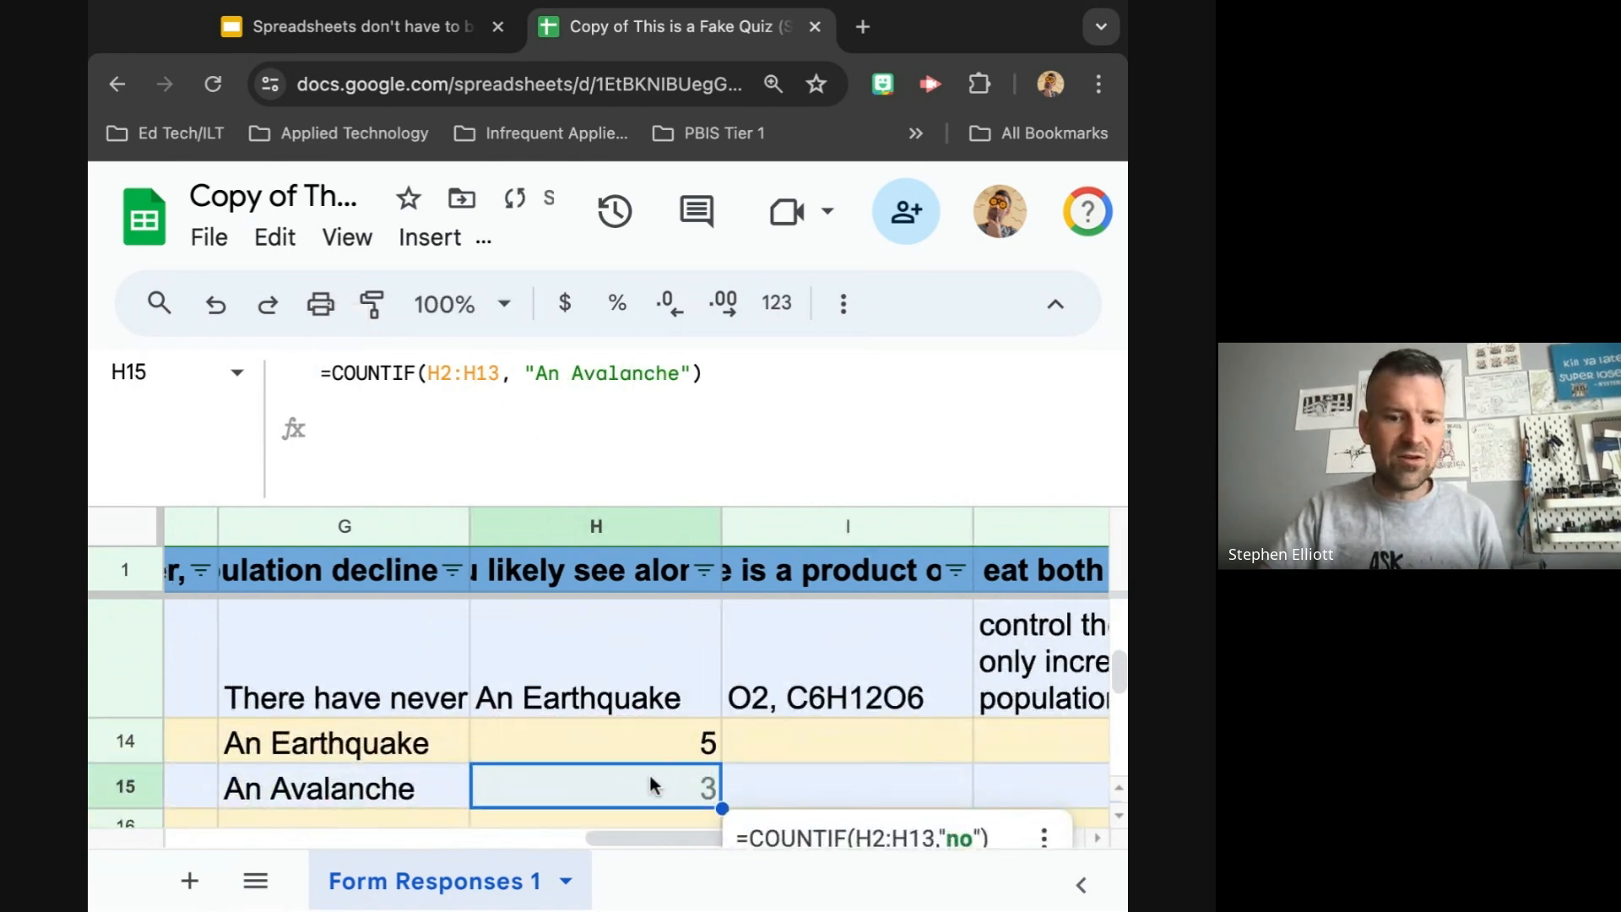
- Compare the COUNTIF formulas and counts in H14 and H15 for the two answers
scroll(617, 784, down, 1)
scroll(619, 790, right, 1)
scroll(619, 790, up, 1)
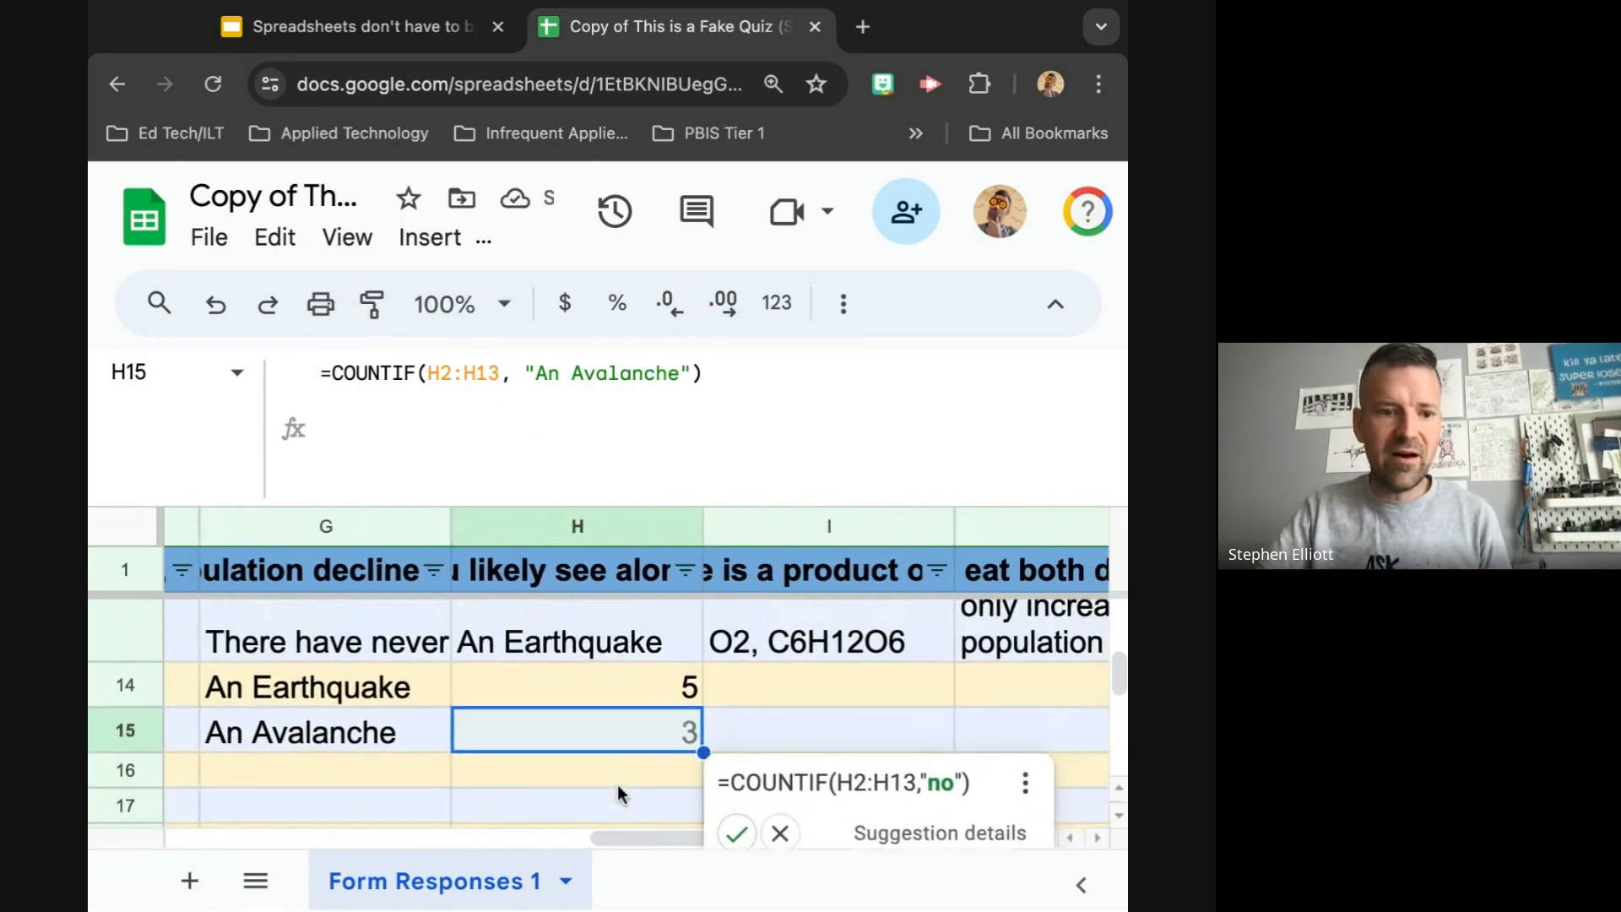
scroll(619, 789, up, 1)
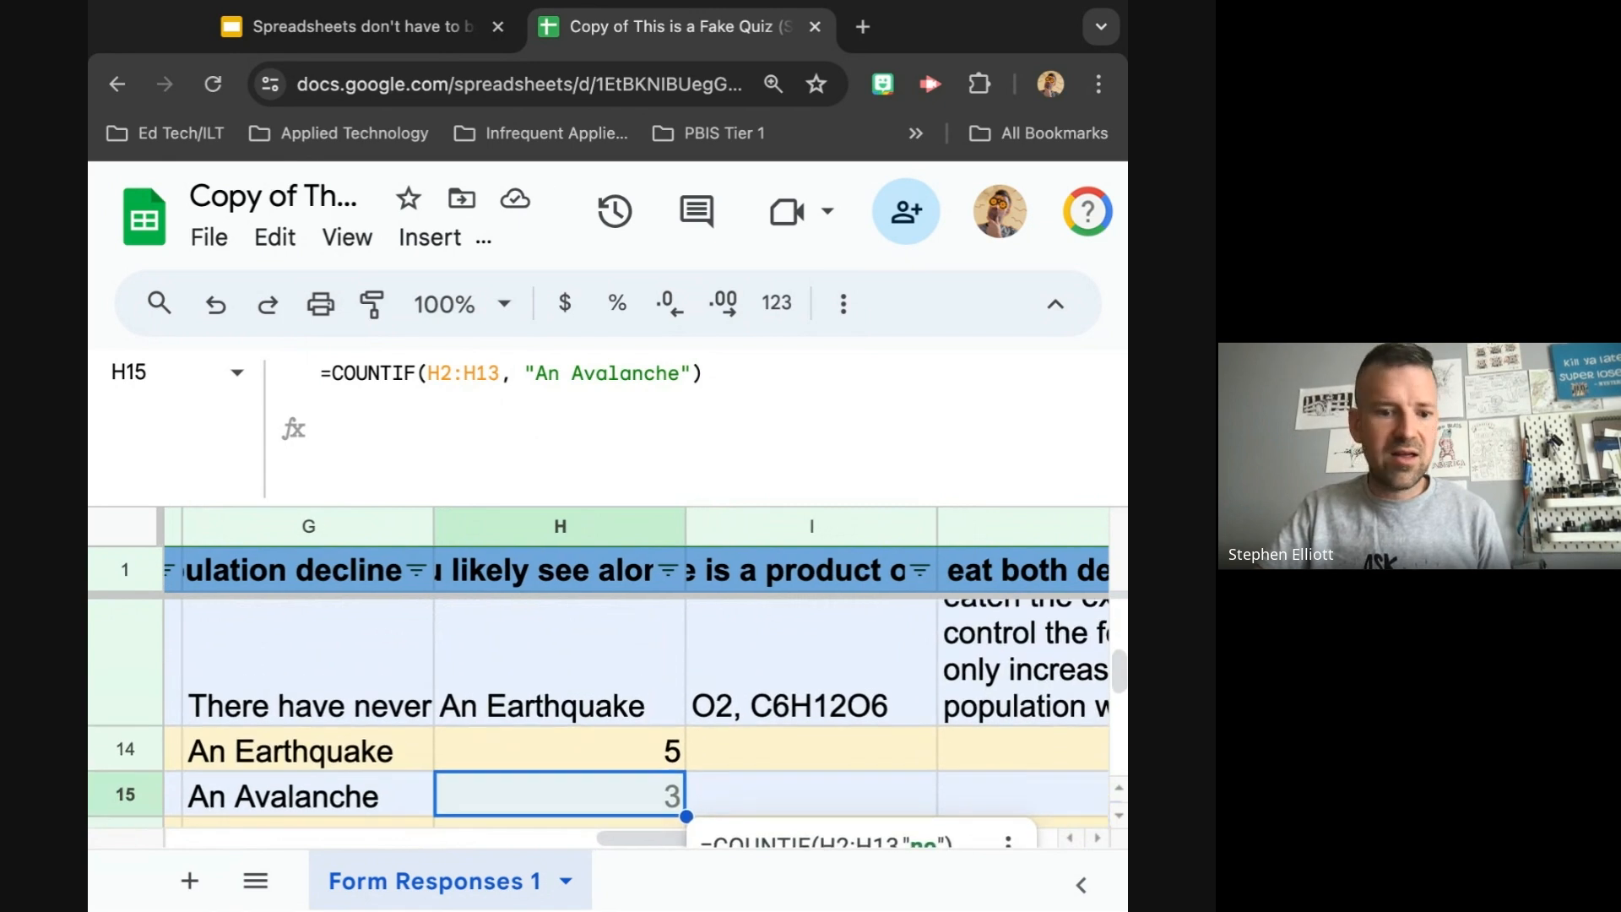
scroll(618, 789, down, 1)
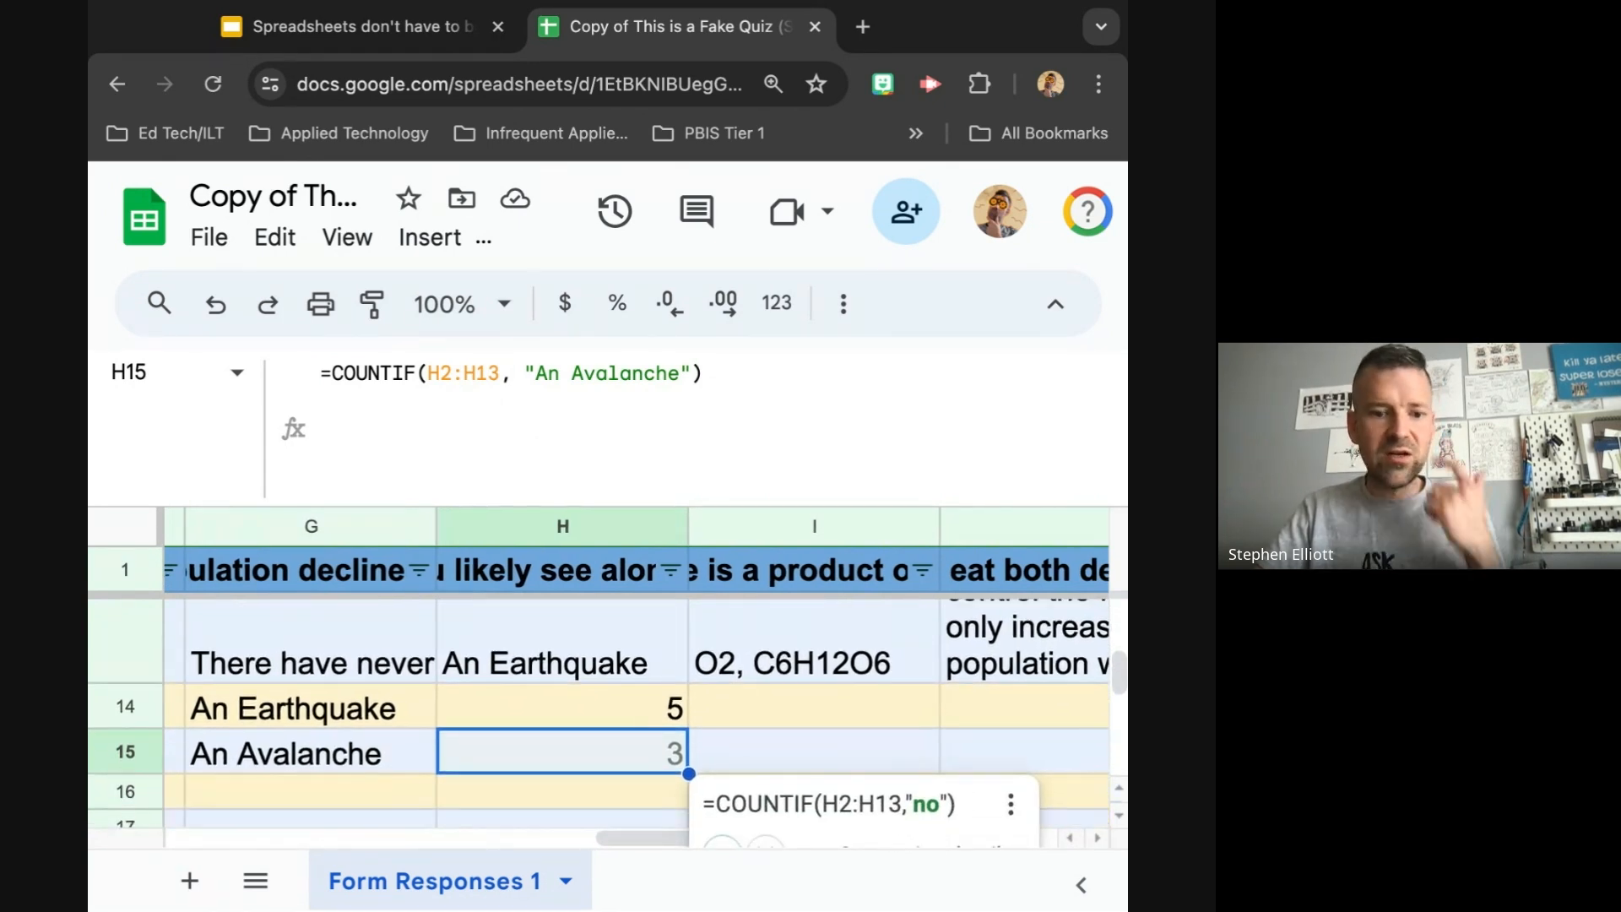
scroll(719, 712, right, 1)
scroll(720, 713, left, 3)
click(700, 770)
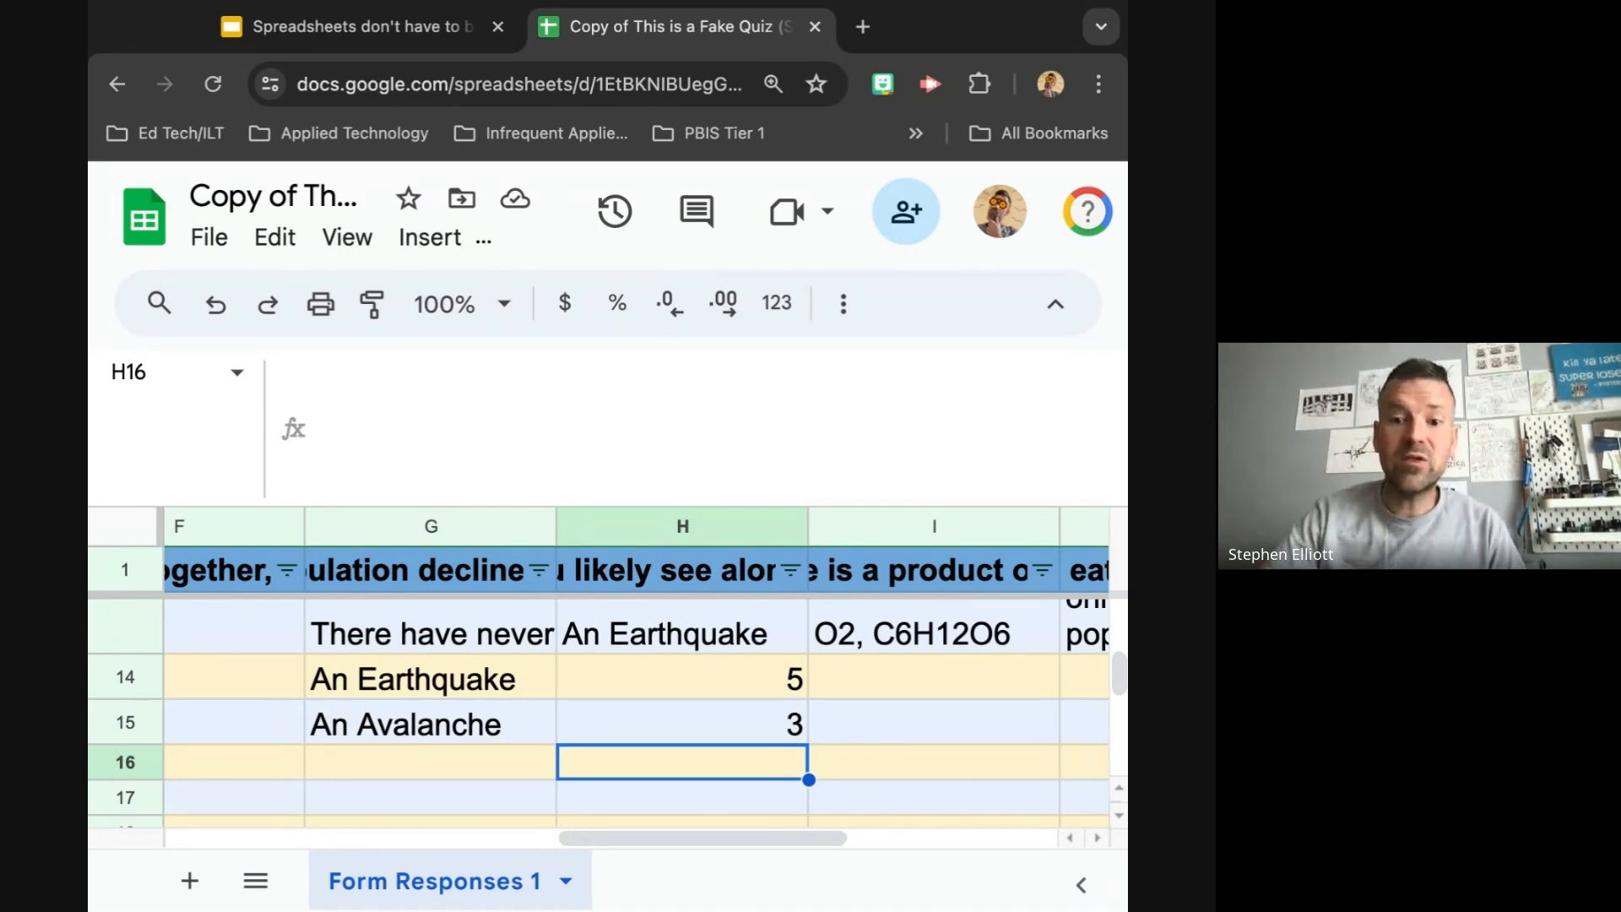
click(704, 728)
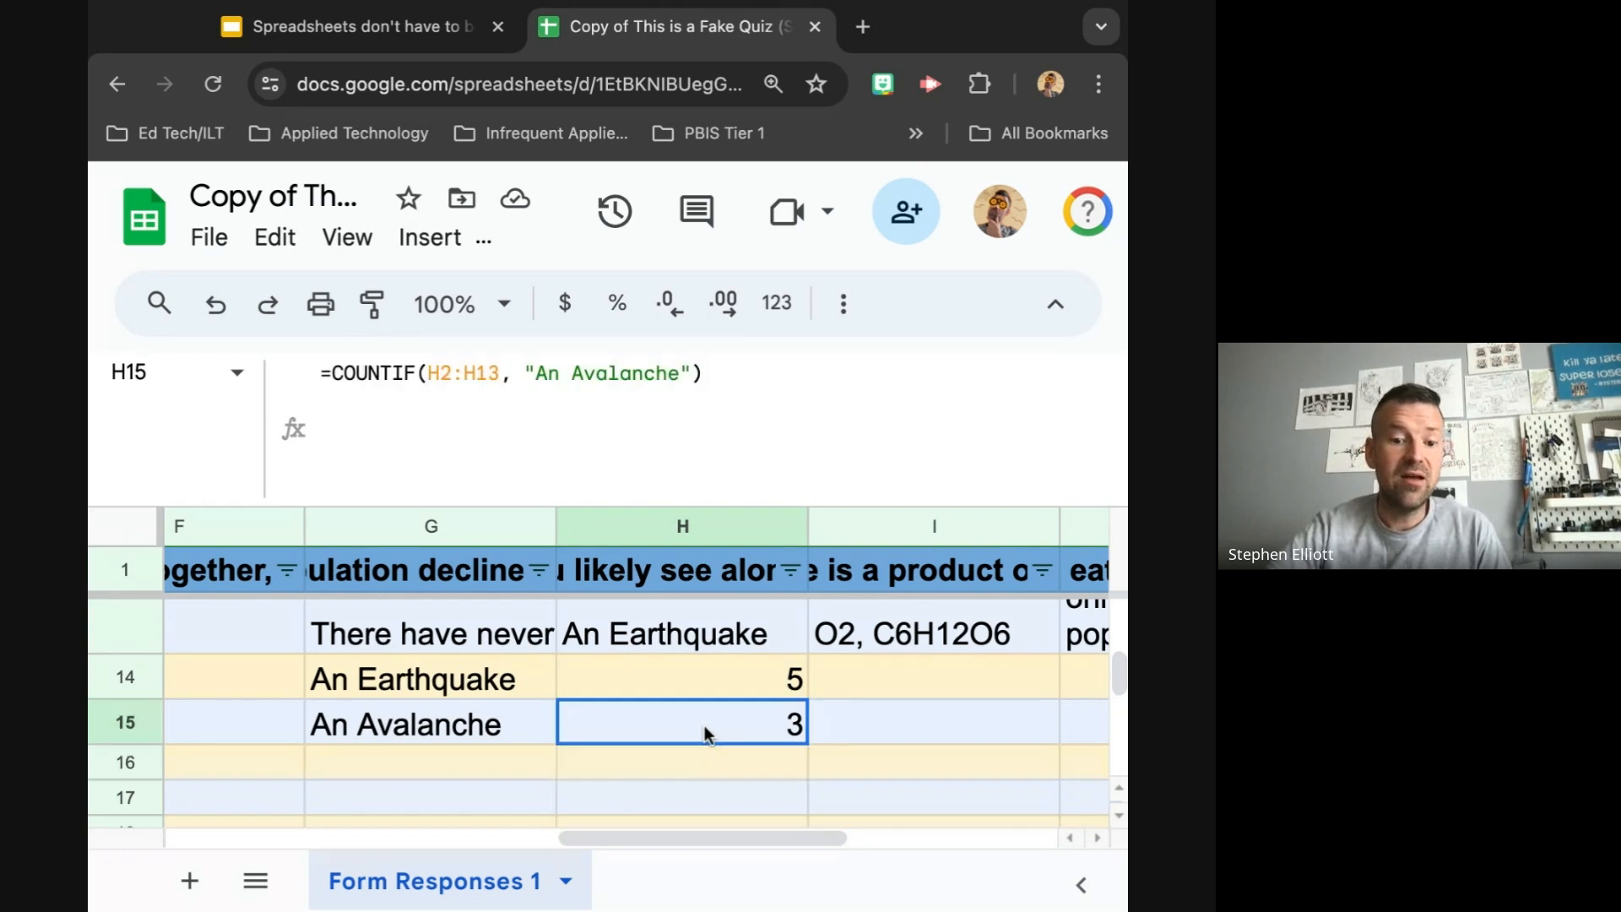
click(697, 681)
click(680, 733)
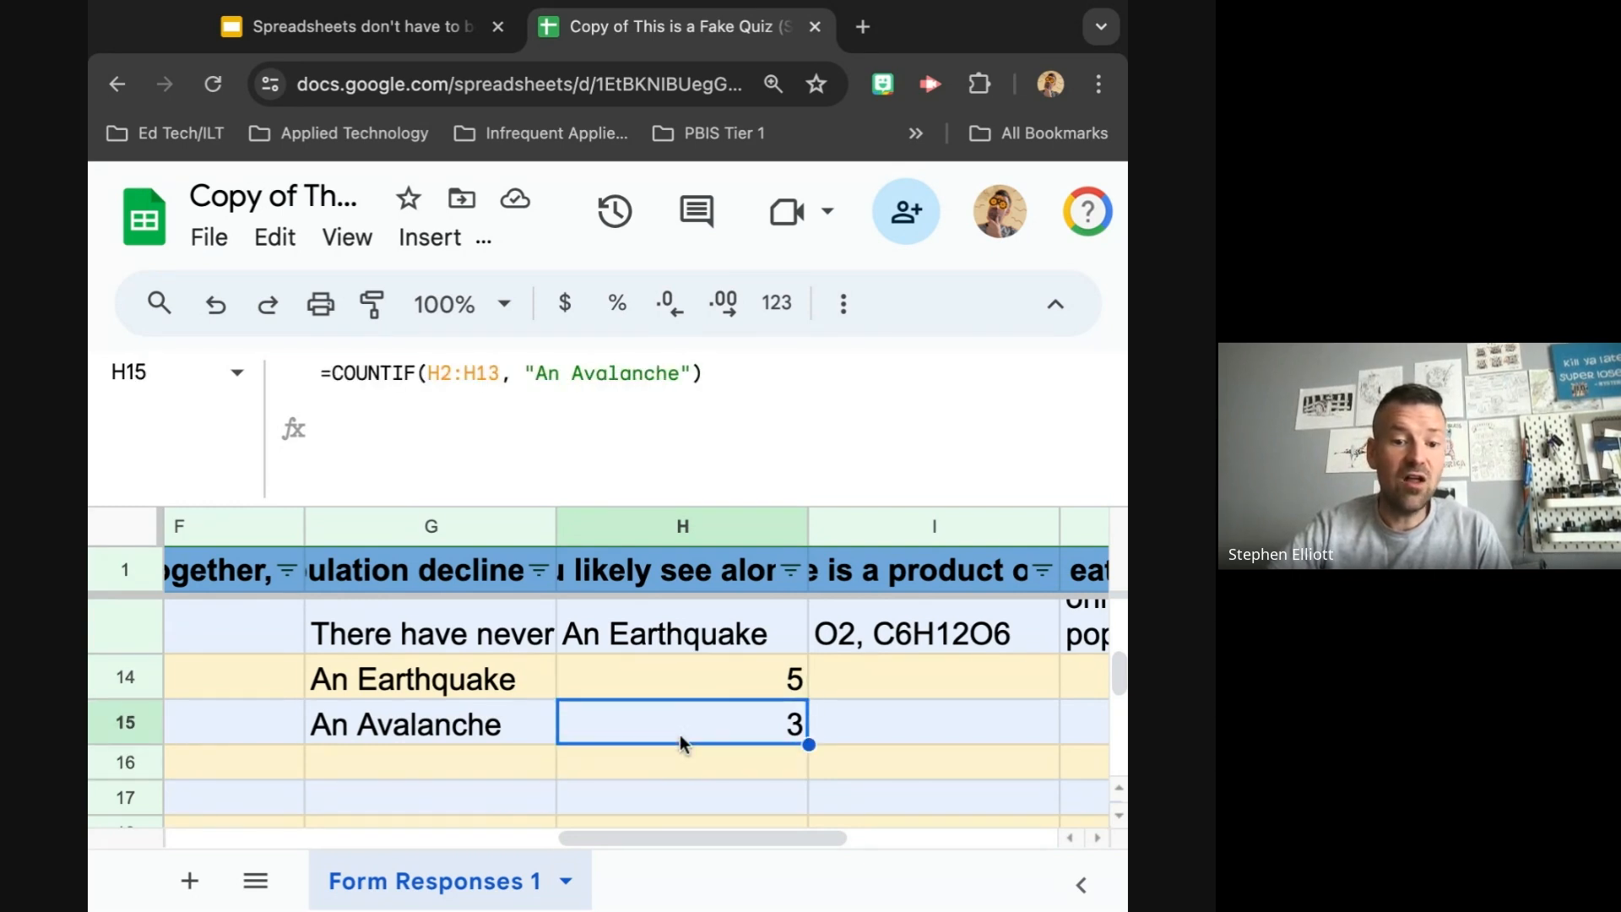
click(682, 676)
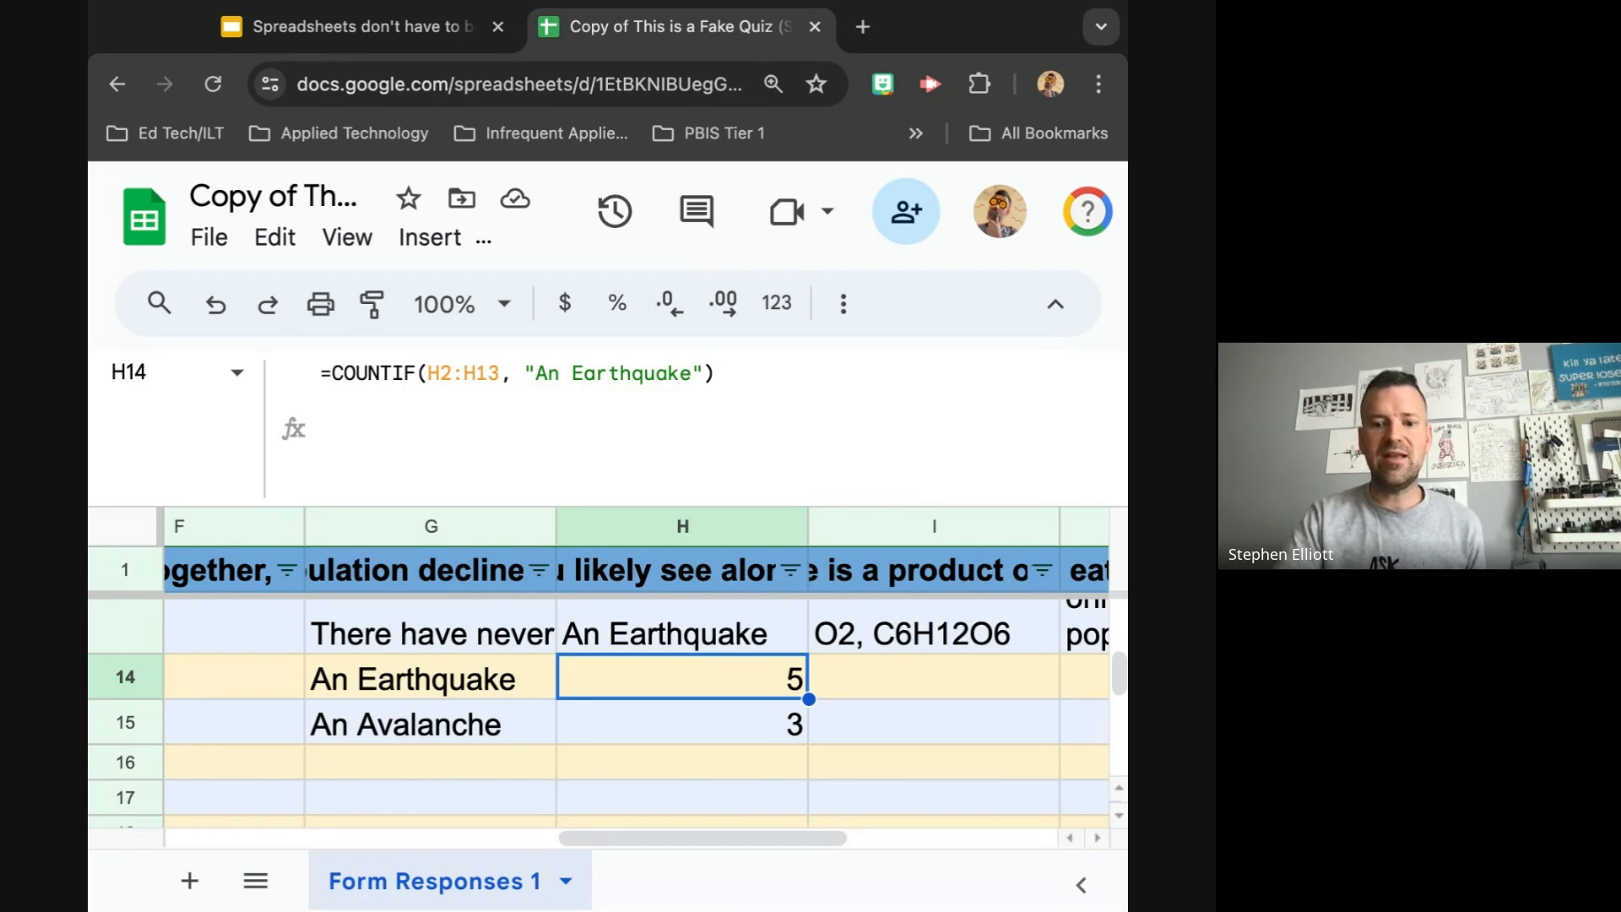
- Zoom the spreadsheet page out, review the response rows from column A, and switch to the Countif Function slide in the presentation
scroll(687, 731, right, 2)
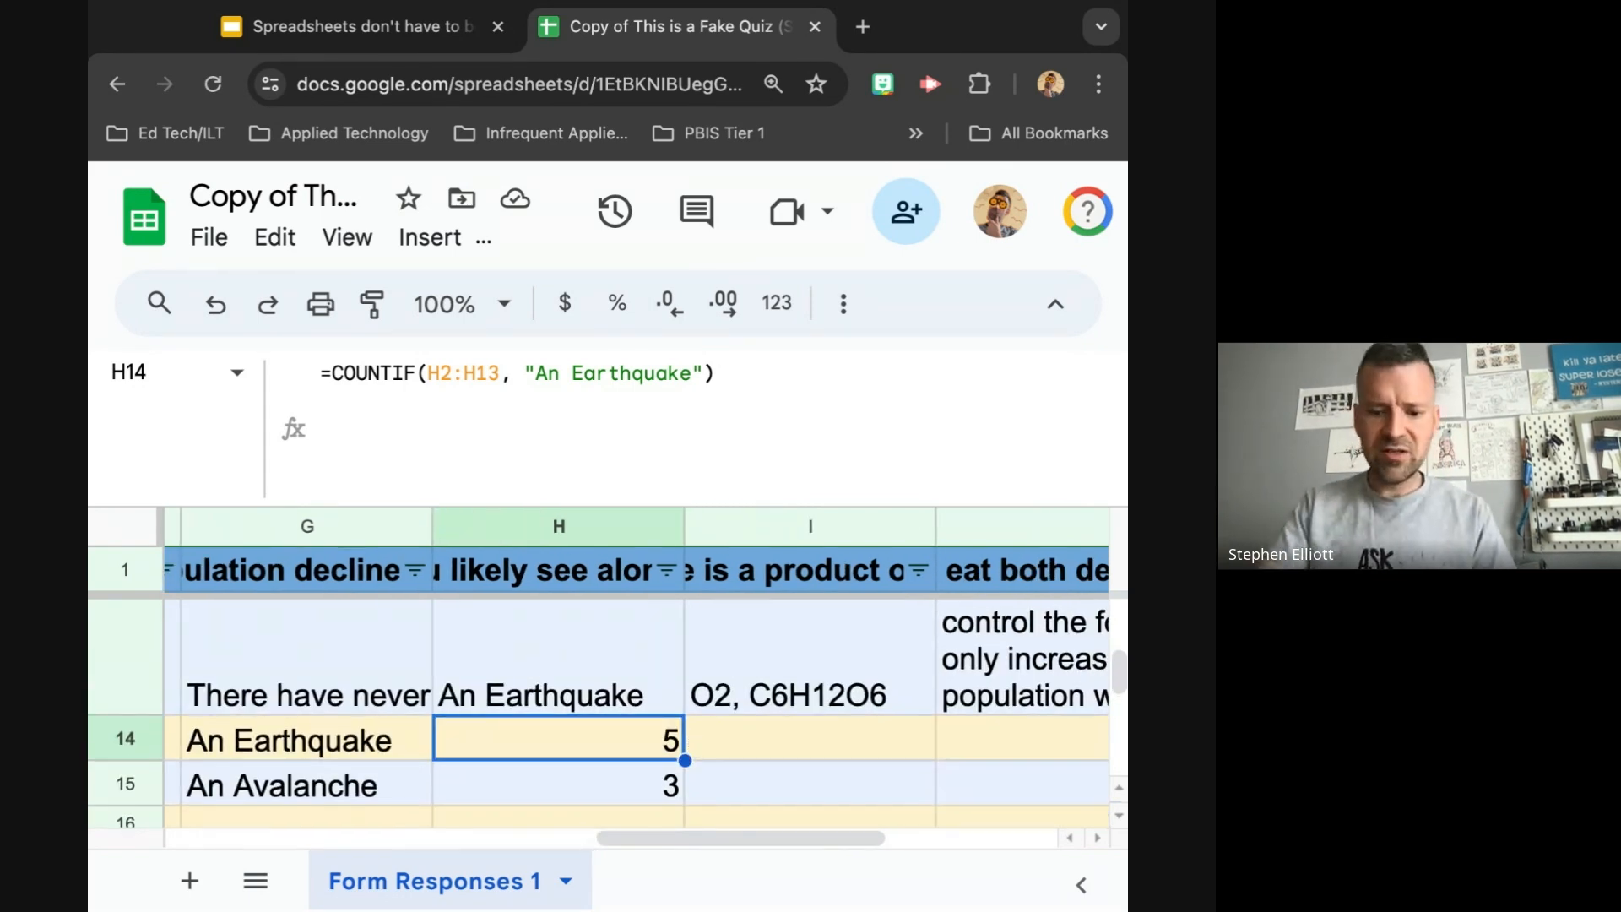
key(ctrl+minus)
key(ctrl+minus)
key(ctrl+minus)
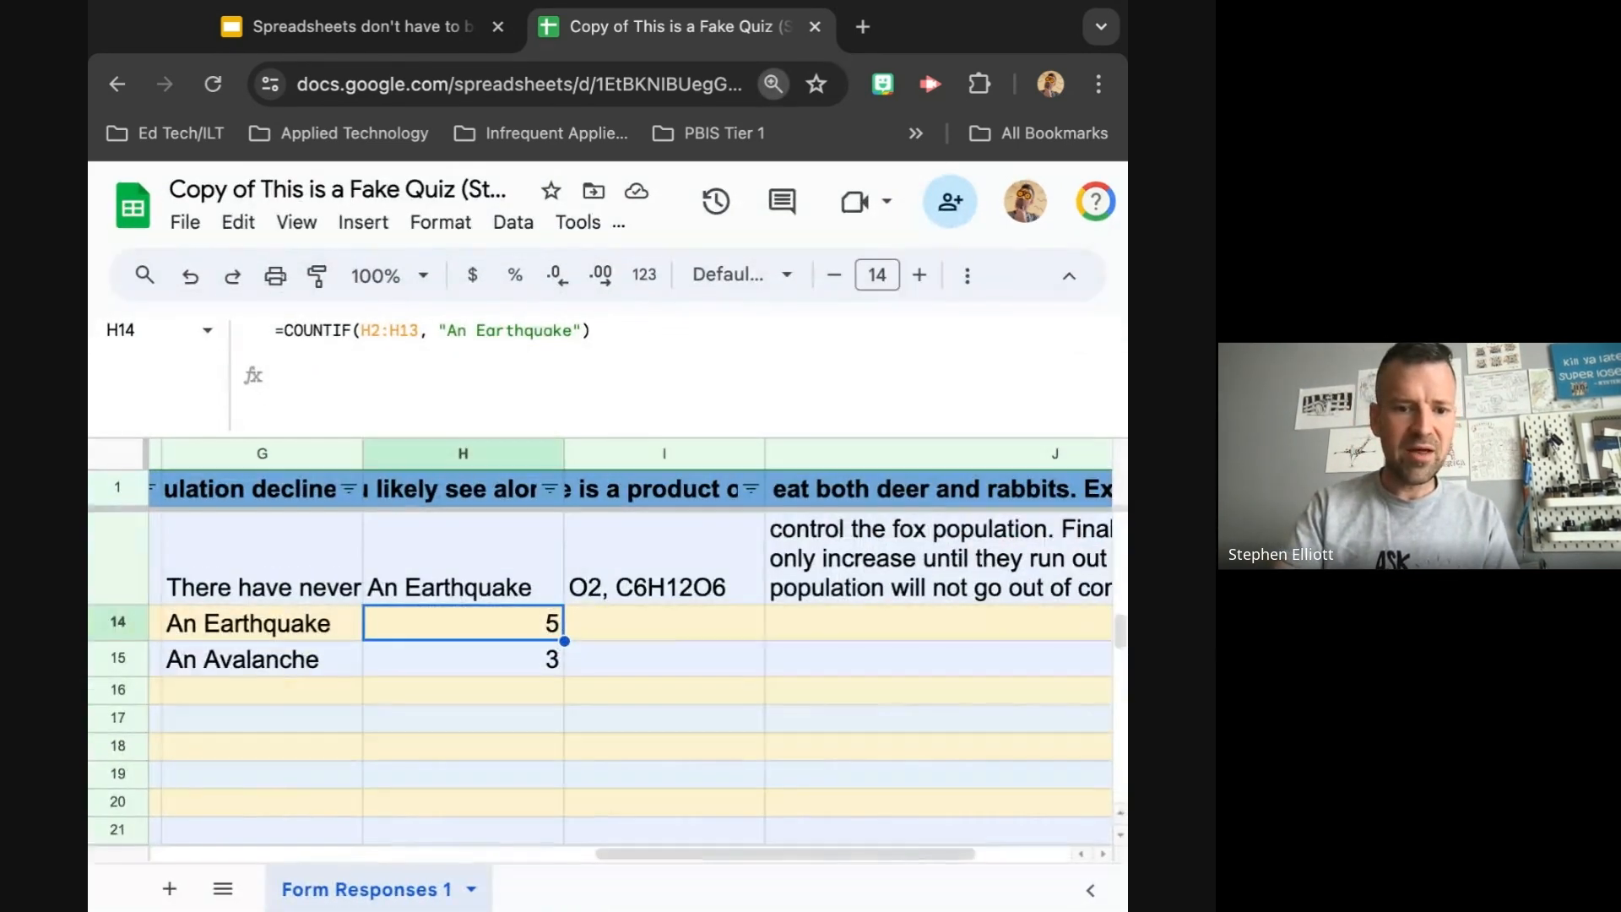
scroll(403, 544, left, 5)
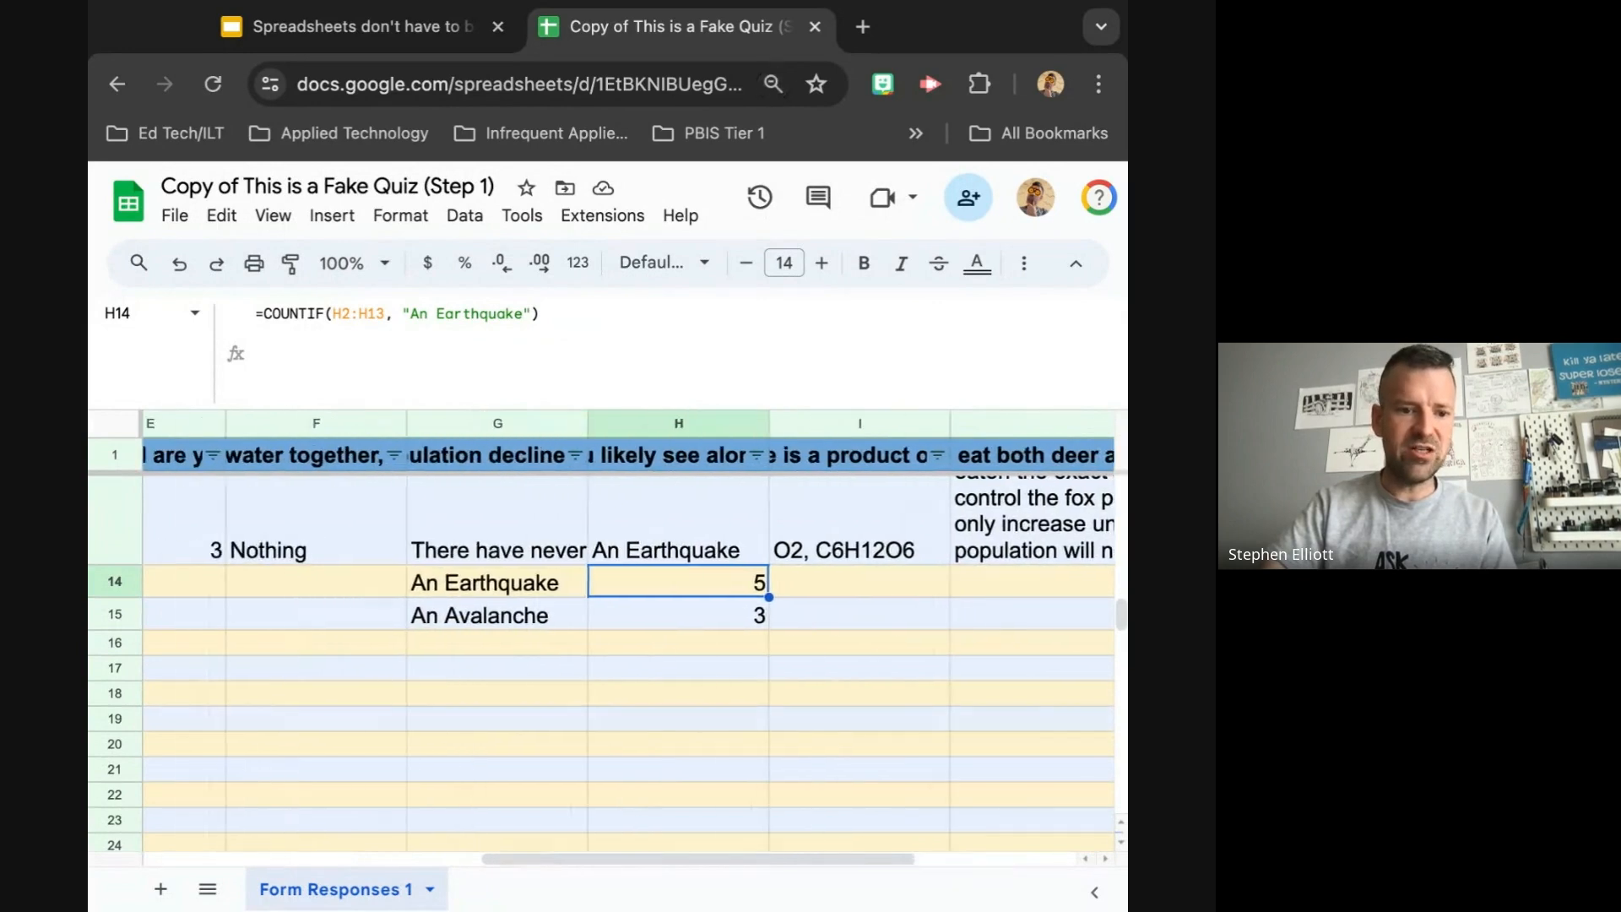
scroll(404, 544, up, 3)
scroll(405, 544, up, 10)
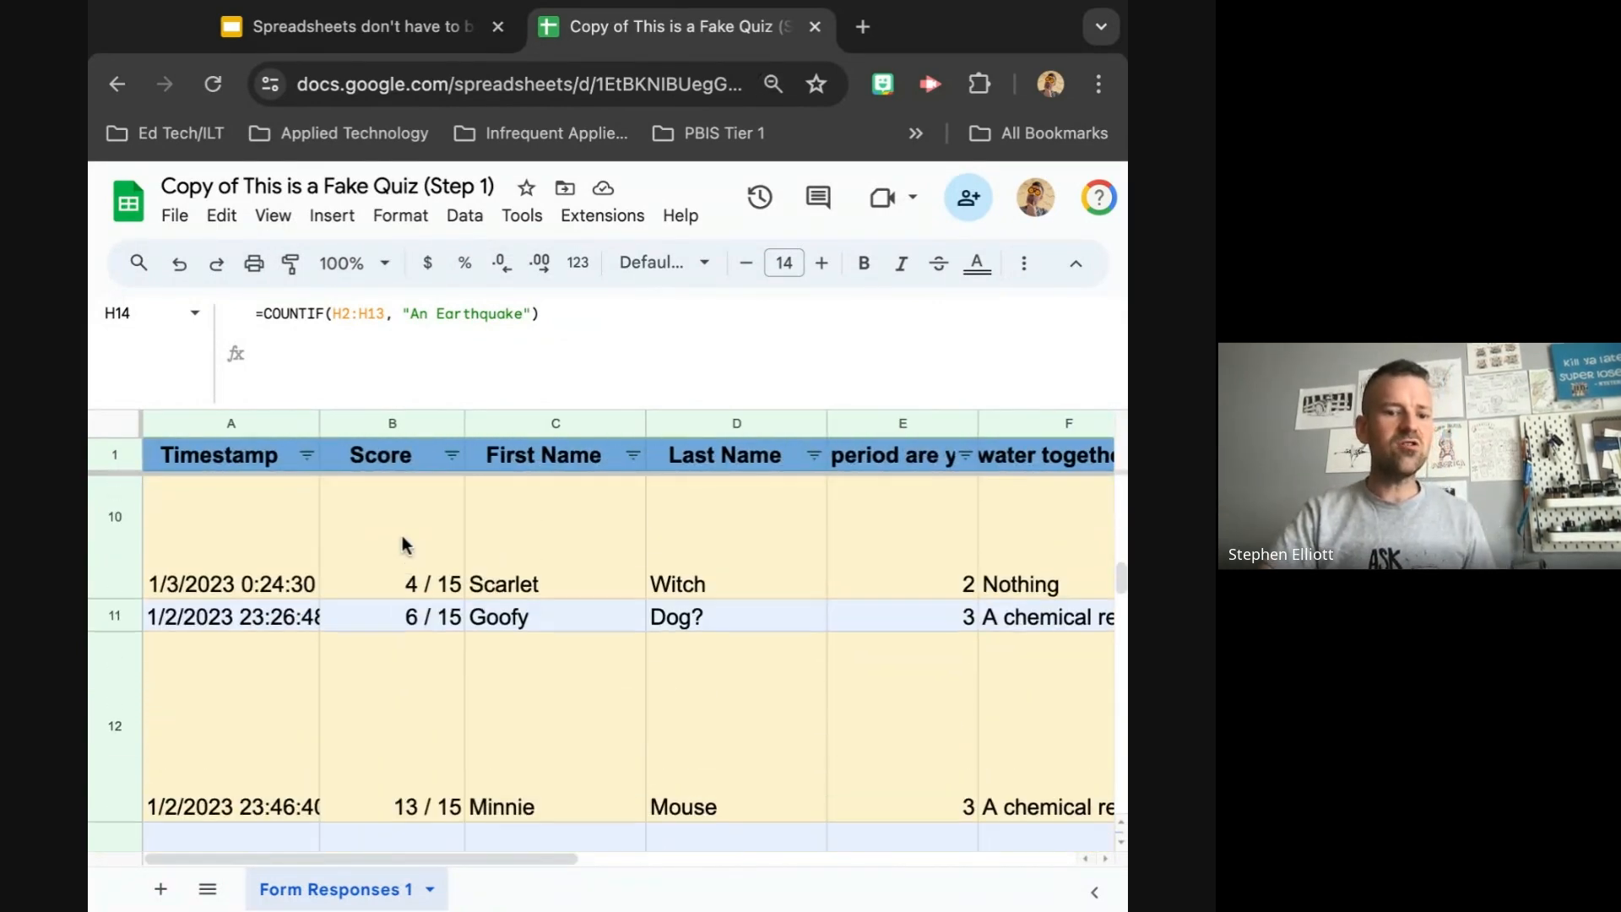
scroll(404, 544, up, 2)
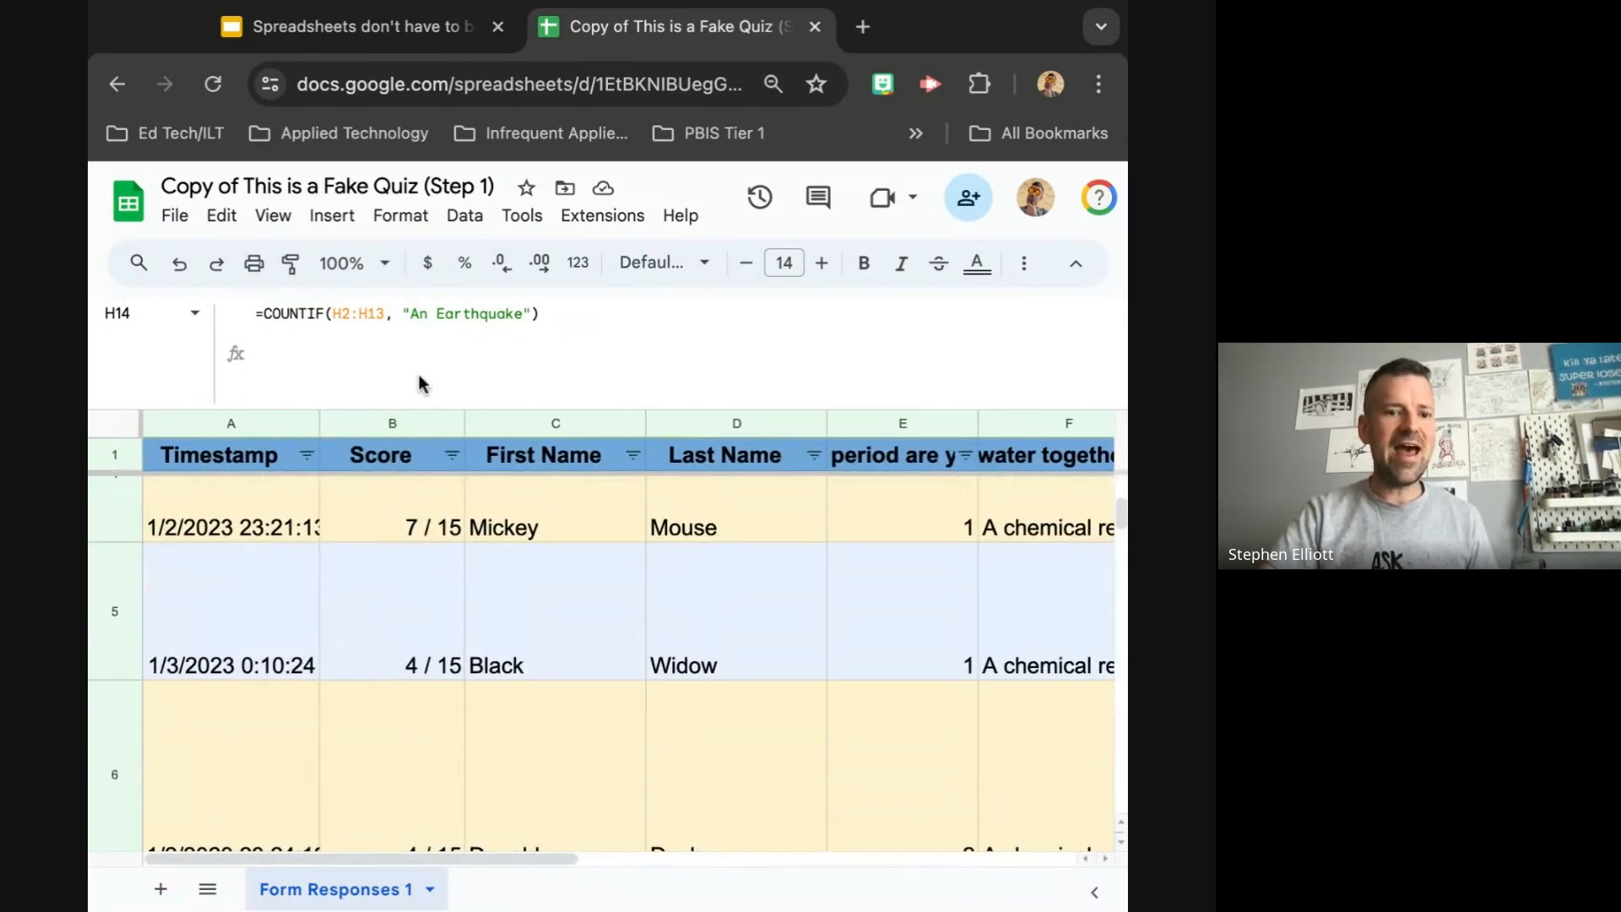
click(403, 30)
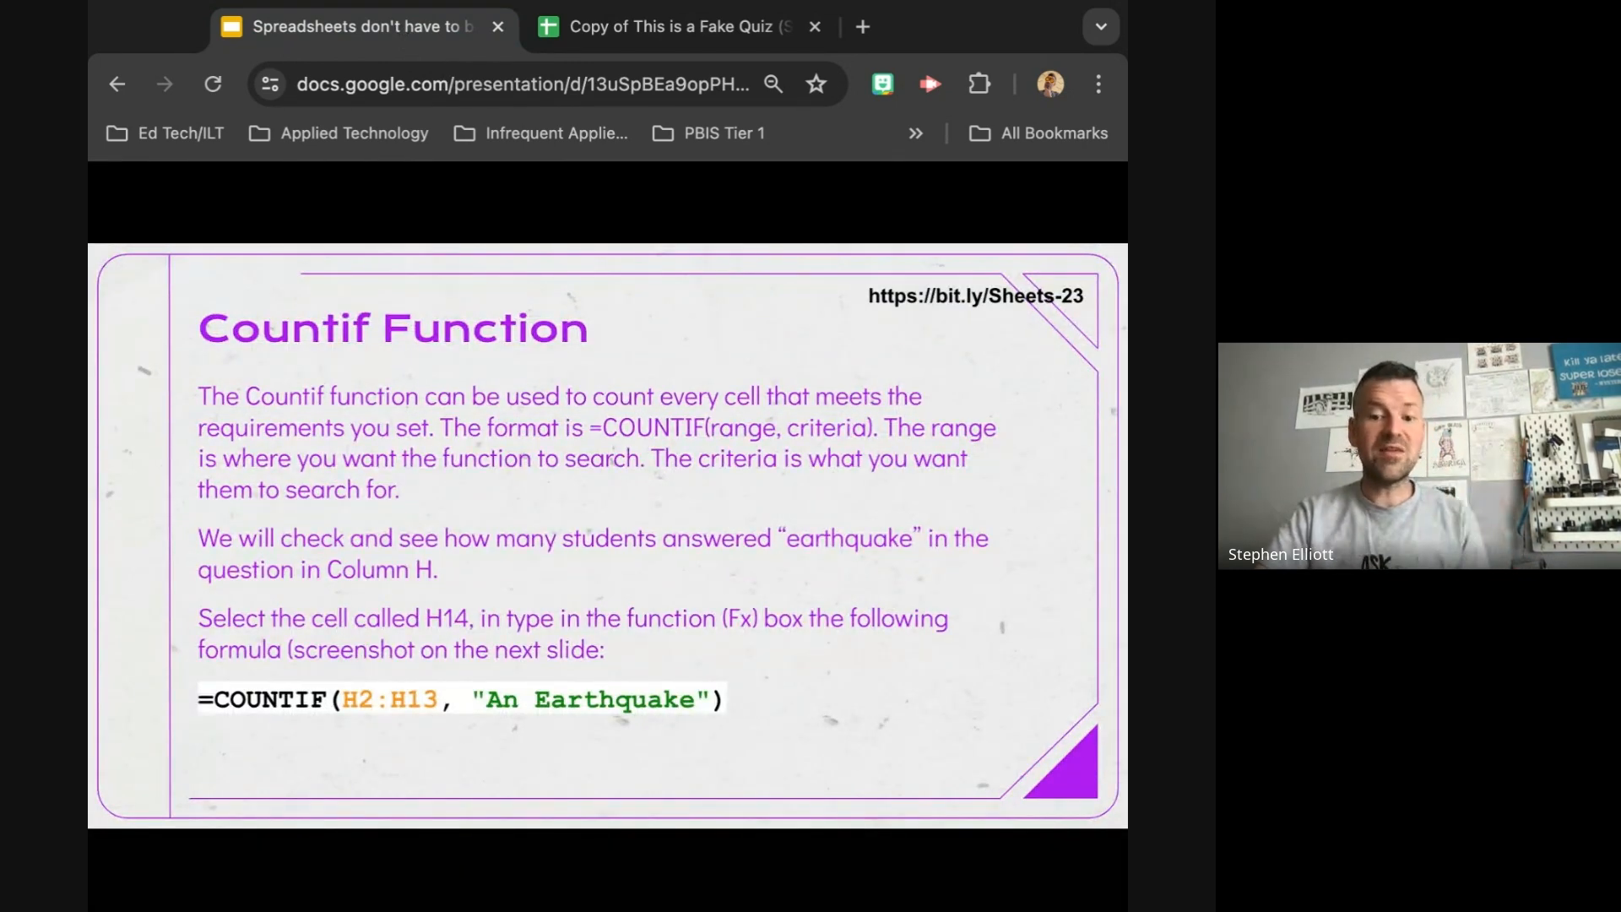
- Advance the presentation to the Average Function slide and return to the Copy of This is a Fake Quiz spreadsheet
key(Right)
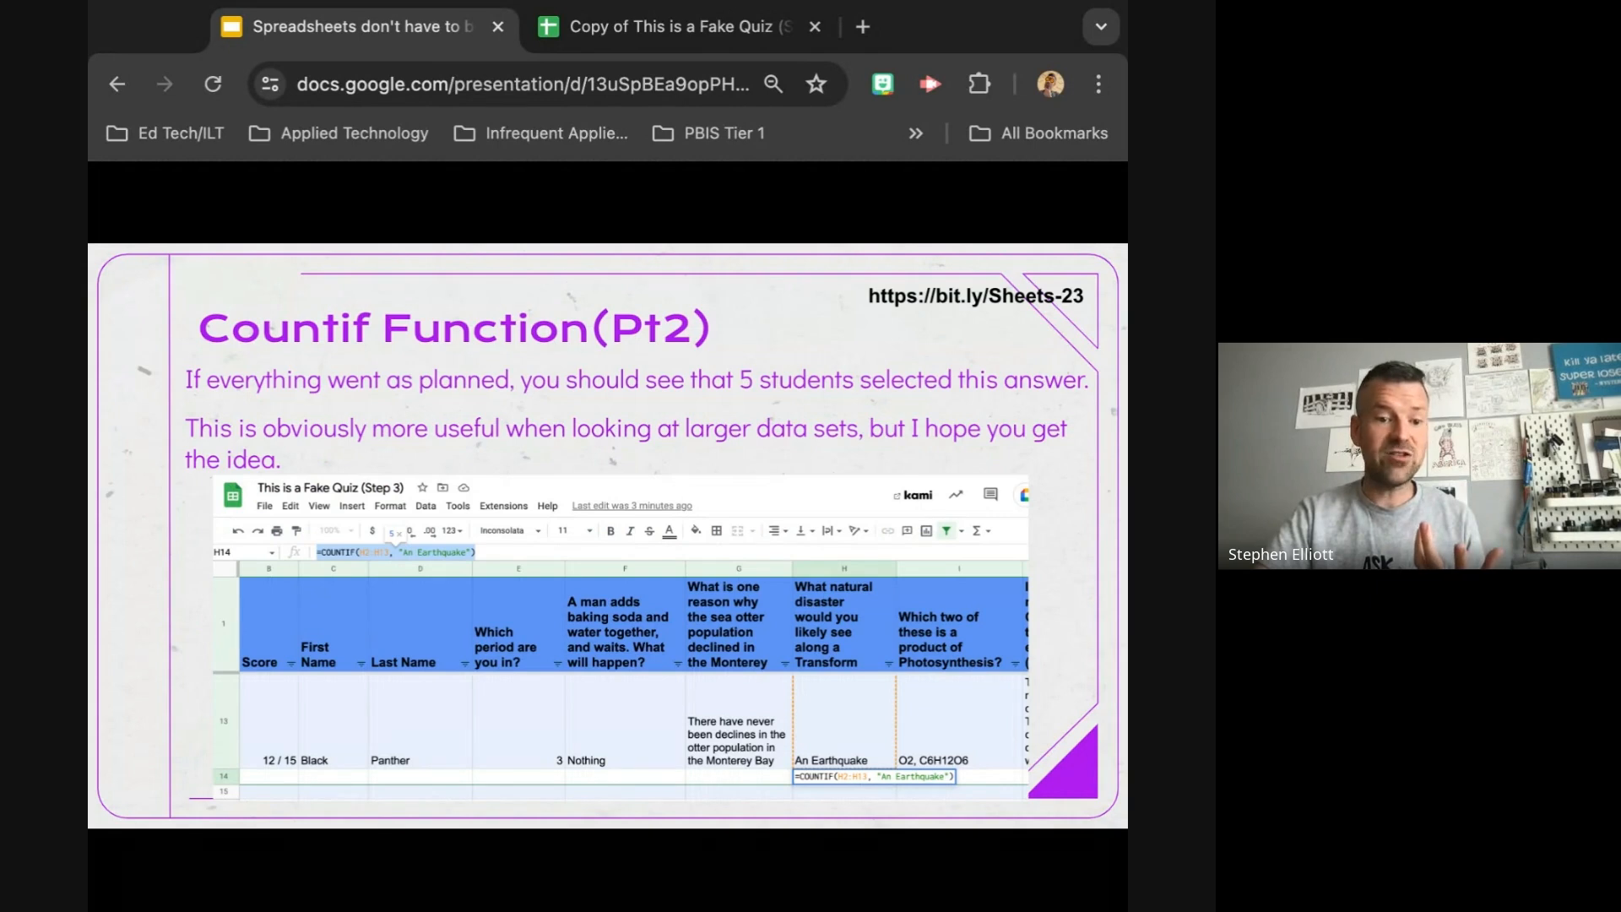
key(Right)
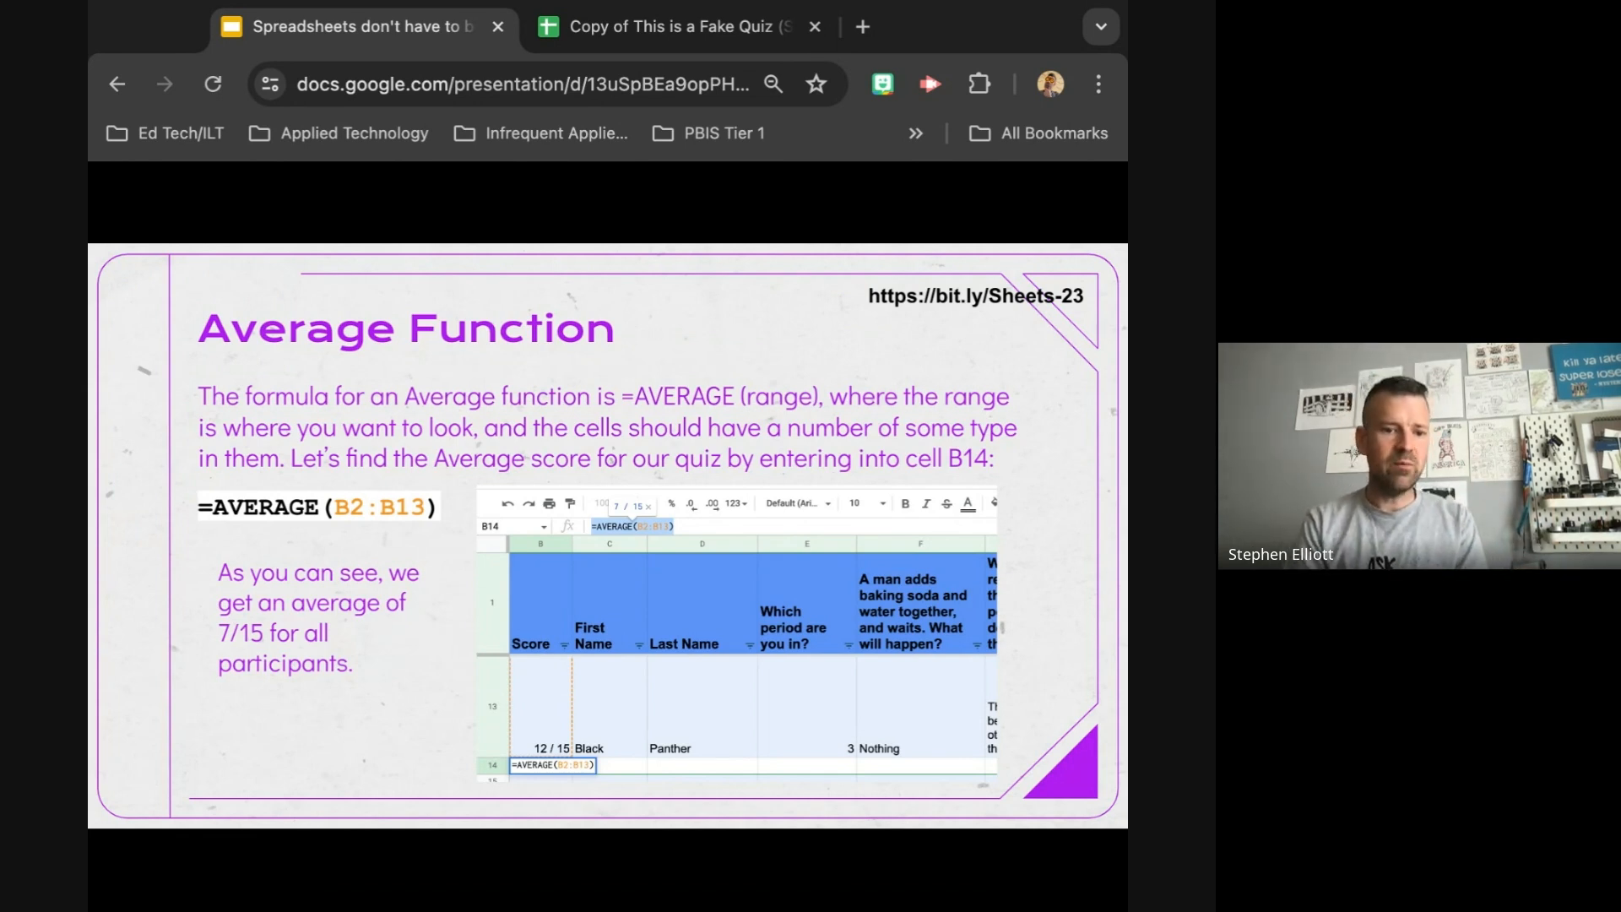
click(692, 33)
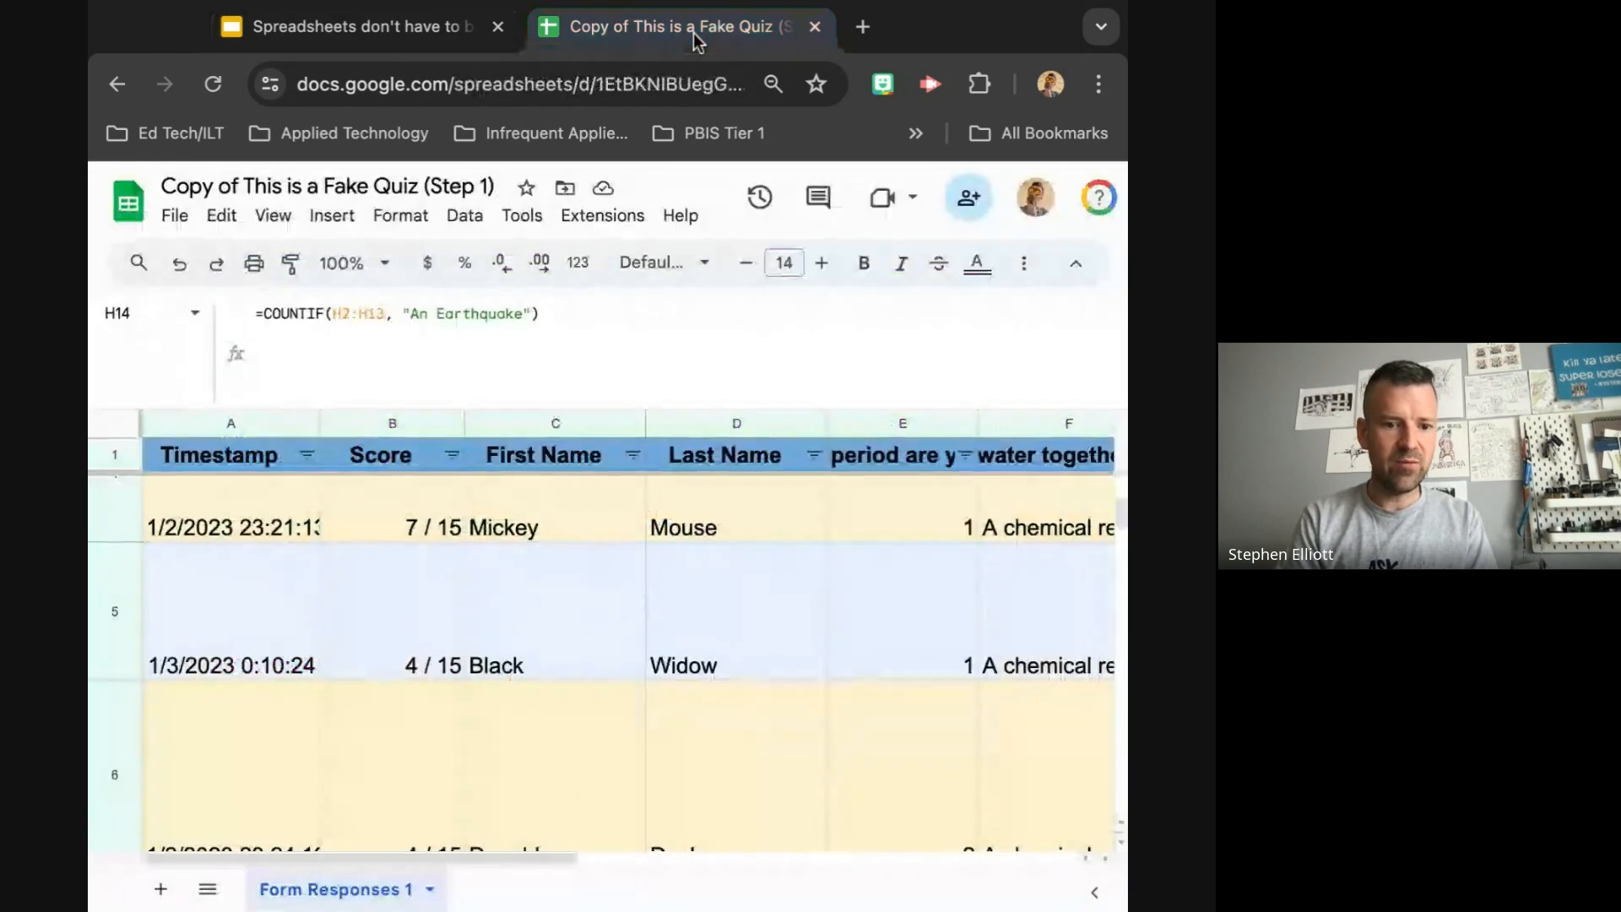
- Select cell B14 below the last Score entry and enlarge the spreadsheet page
scroll(474, 562, down, 1)
scroll(474, 562, up, 3)
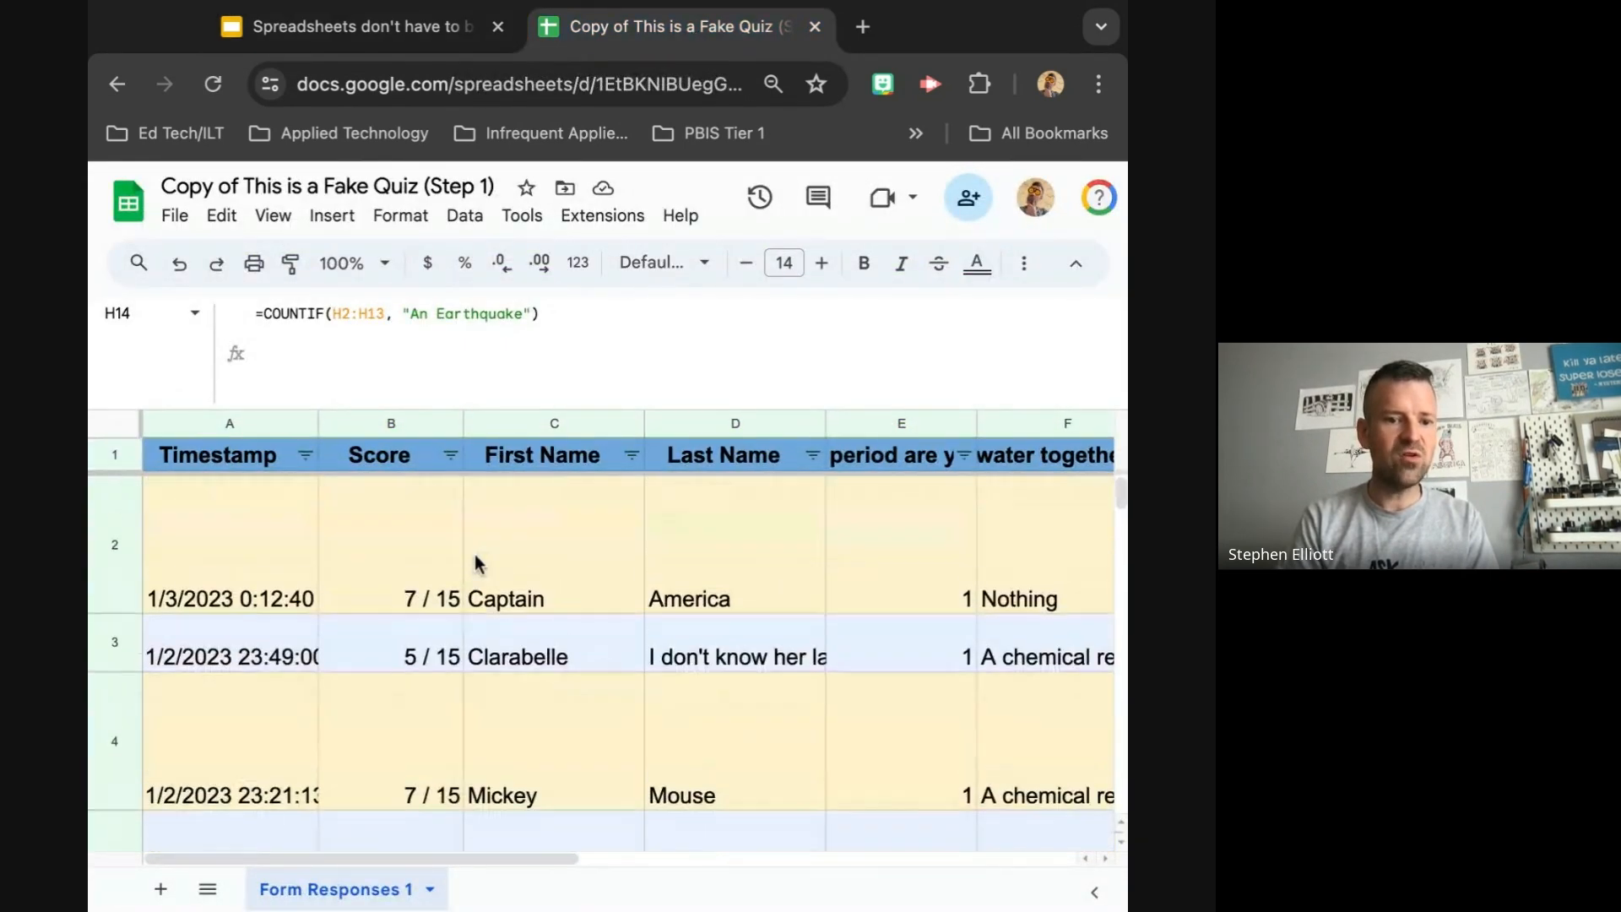
scroll(474, 562, right, 1)
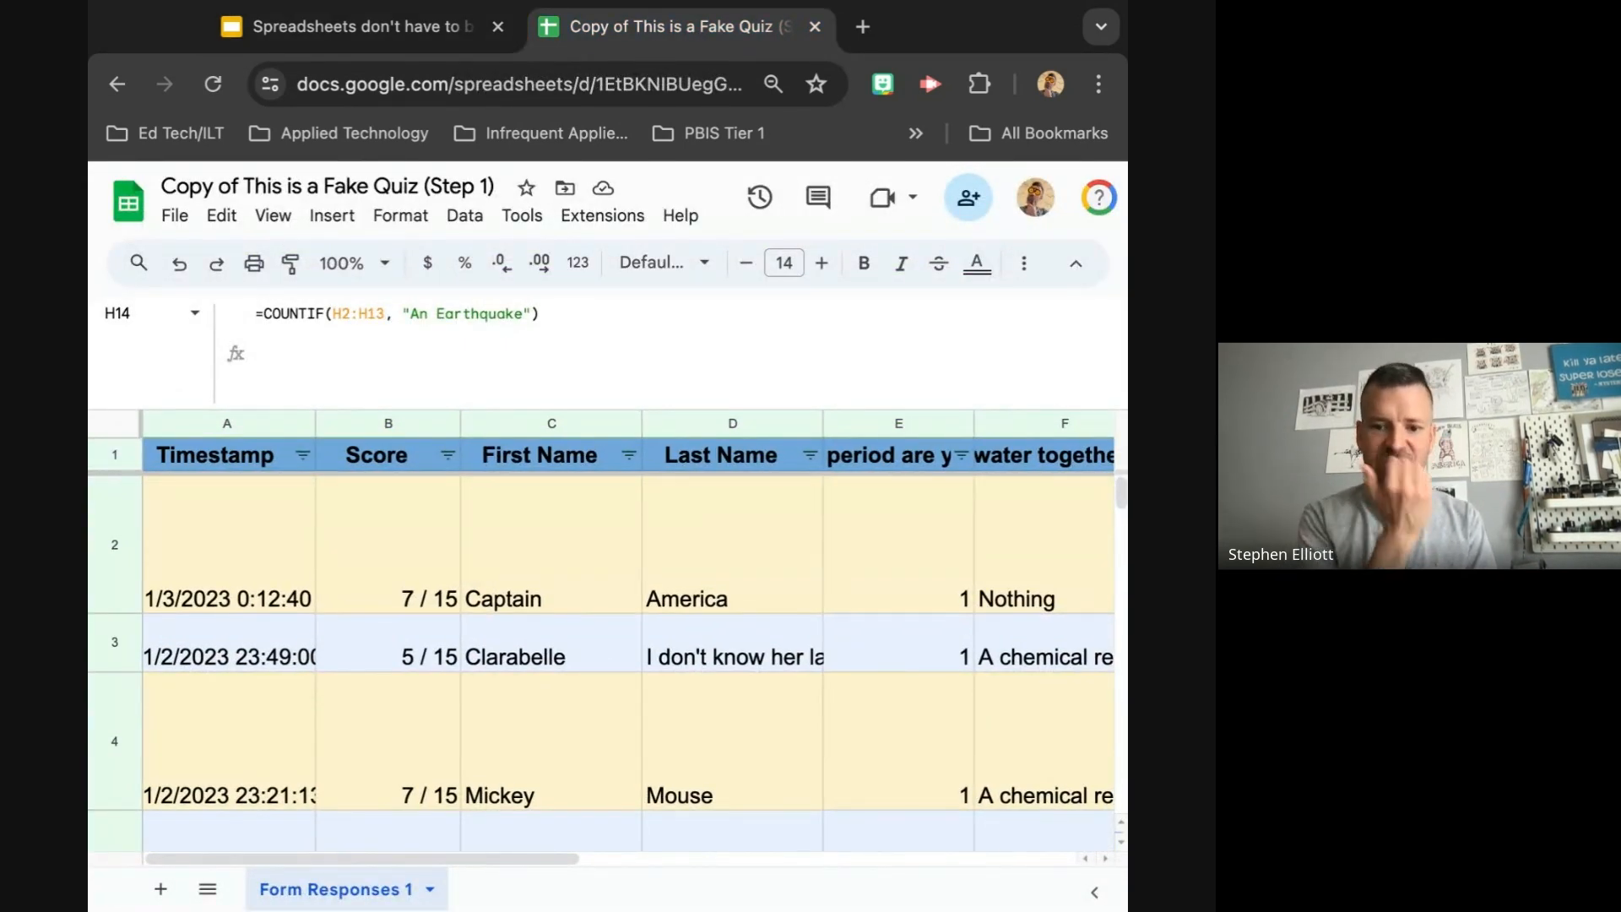
scroll(601, 658, down, 10)
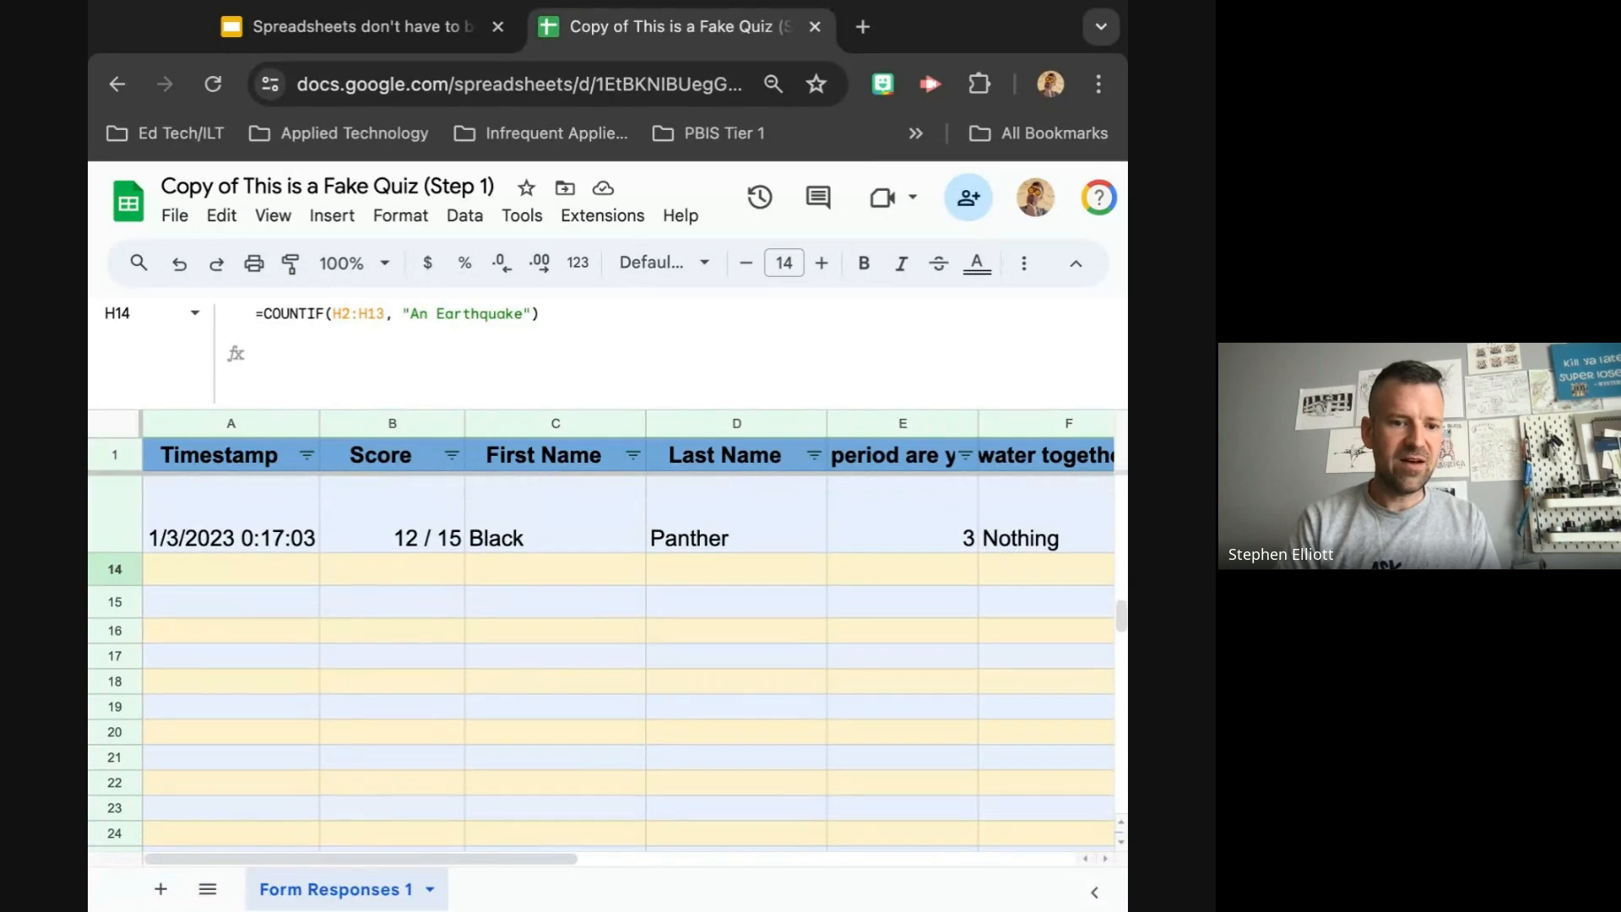
click(422, 569)
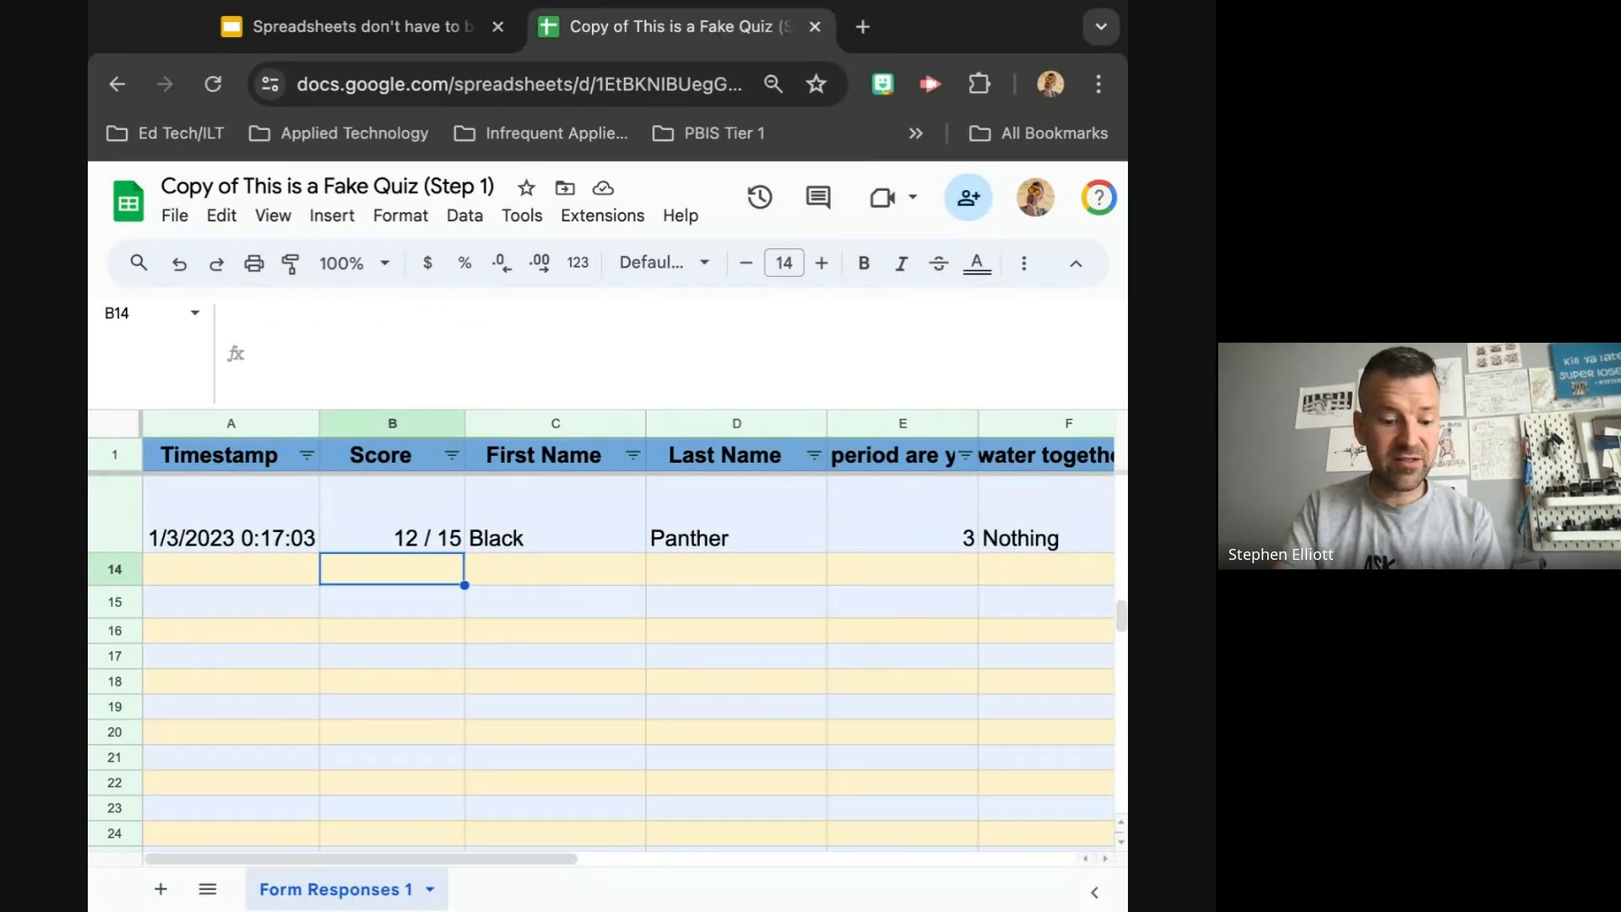
key(ctrl+equal)
key(ctrl+equal)
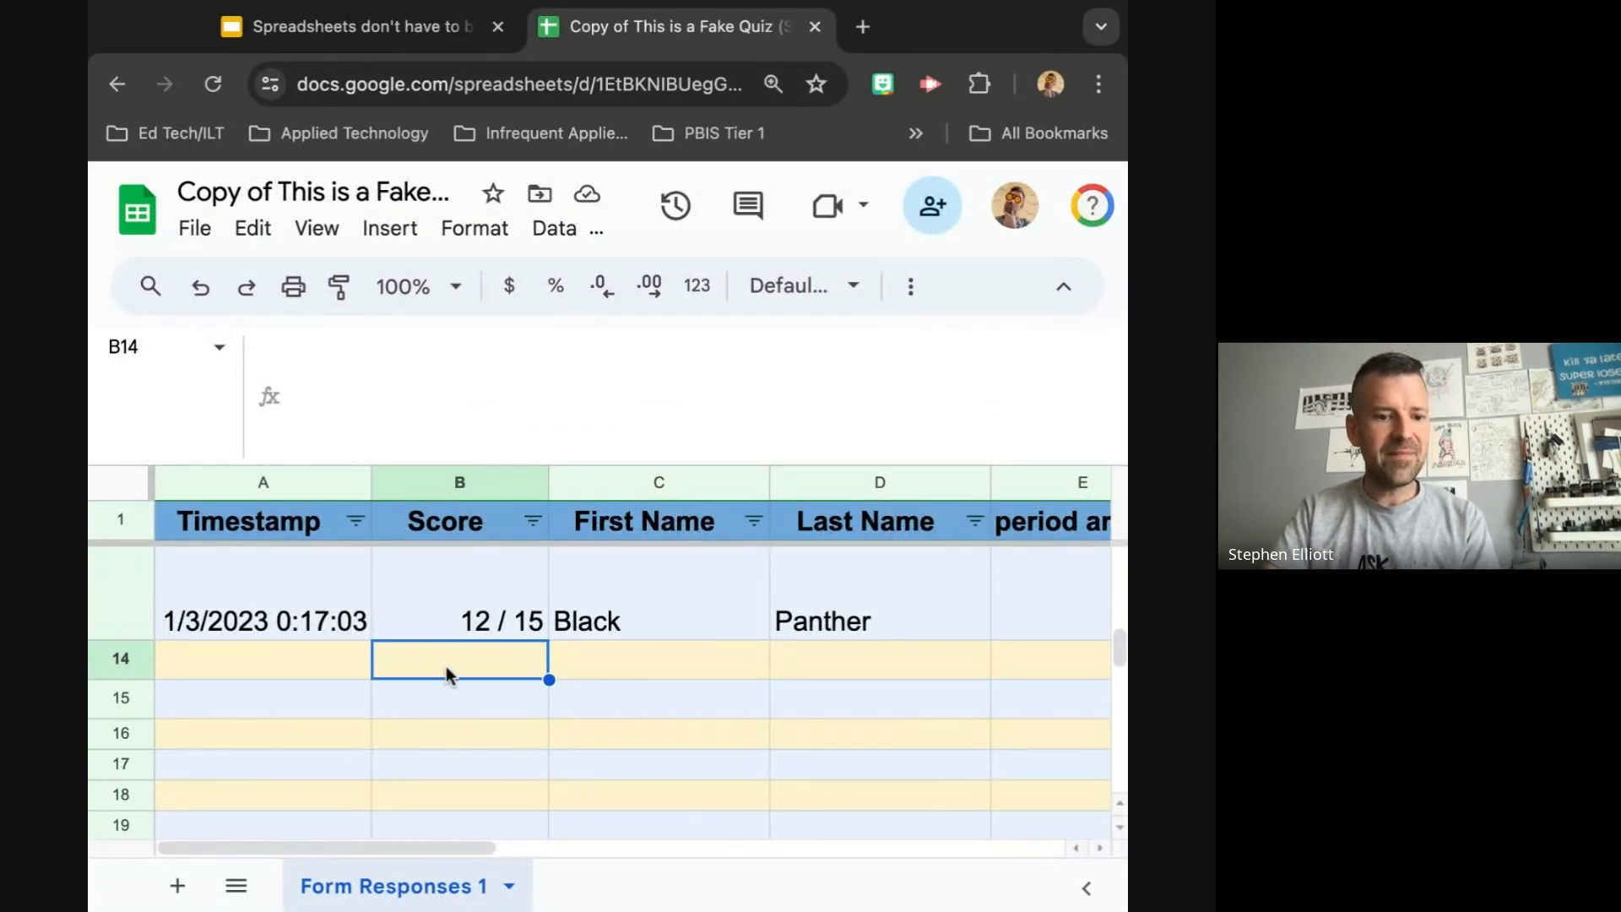
- Review the Score column and enter the suggested formula =AVERAGE(B2:B13) in B14
scroll(443, 595, up, 2)
scroll(443, 591, up, 10)
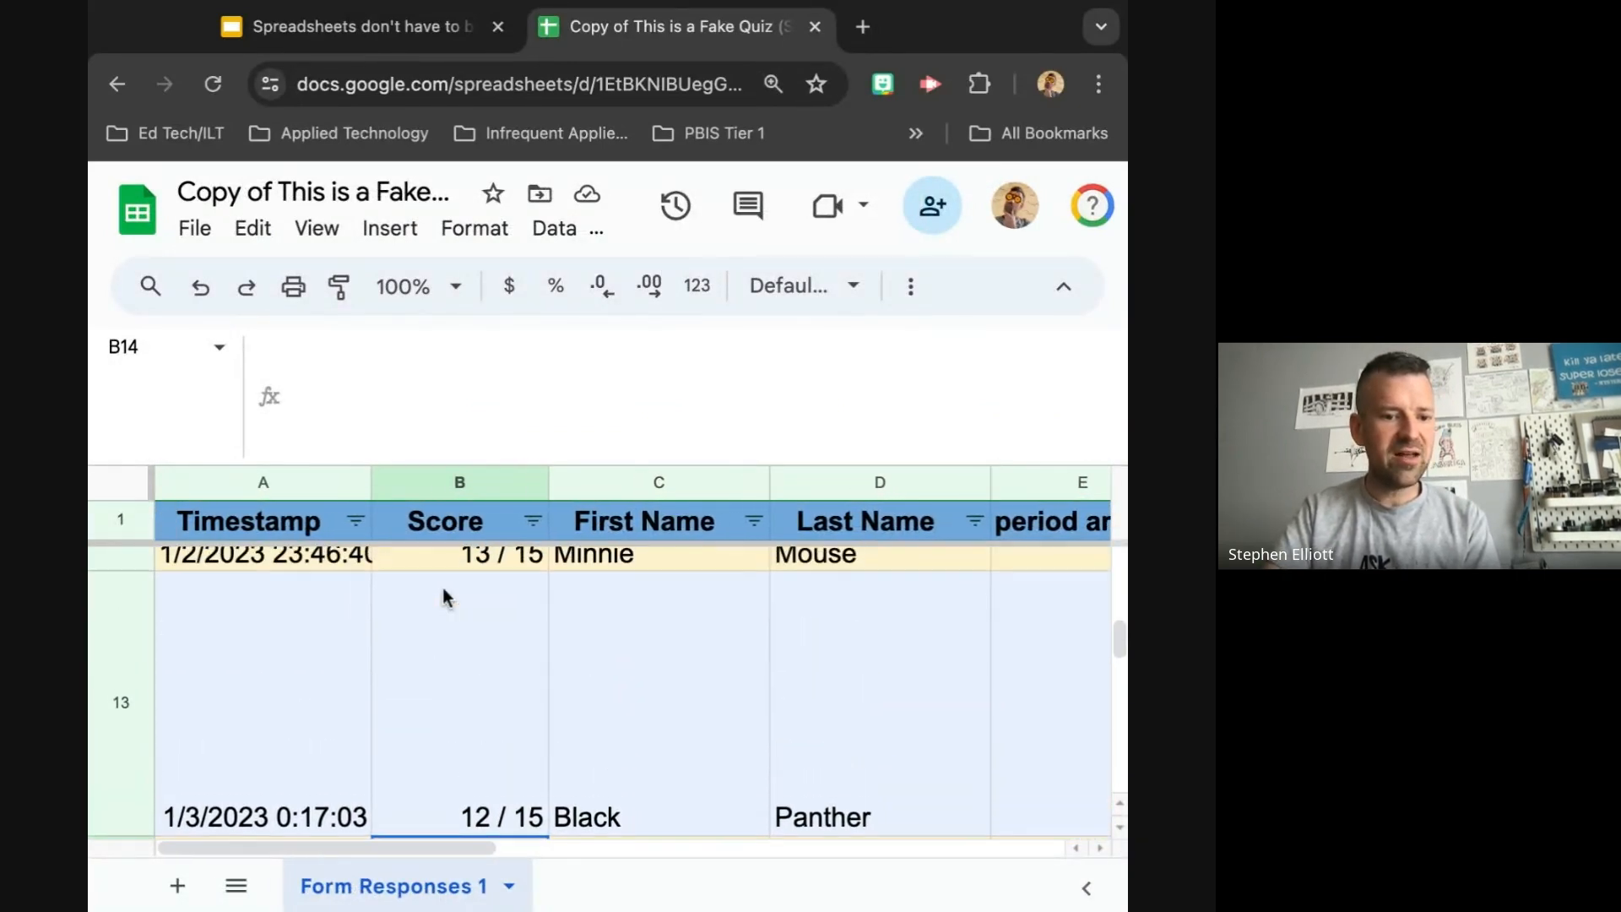
scroll(443, 616, up, 3)
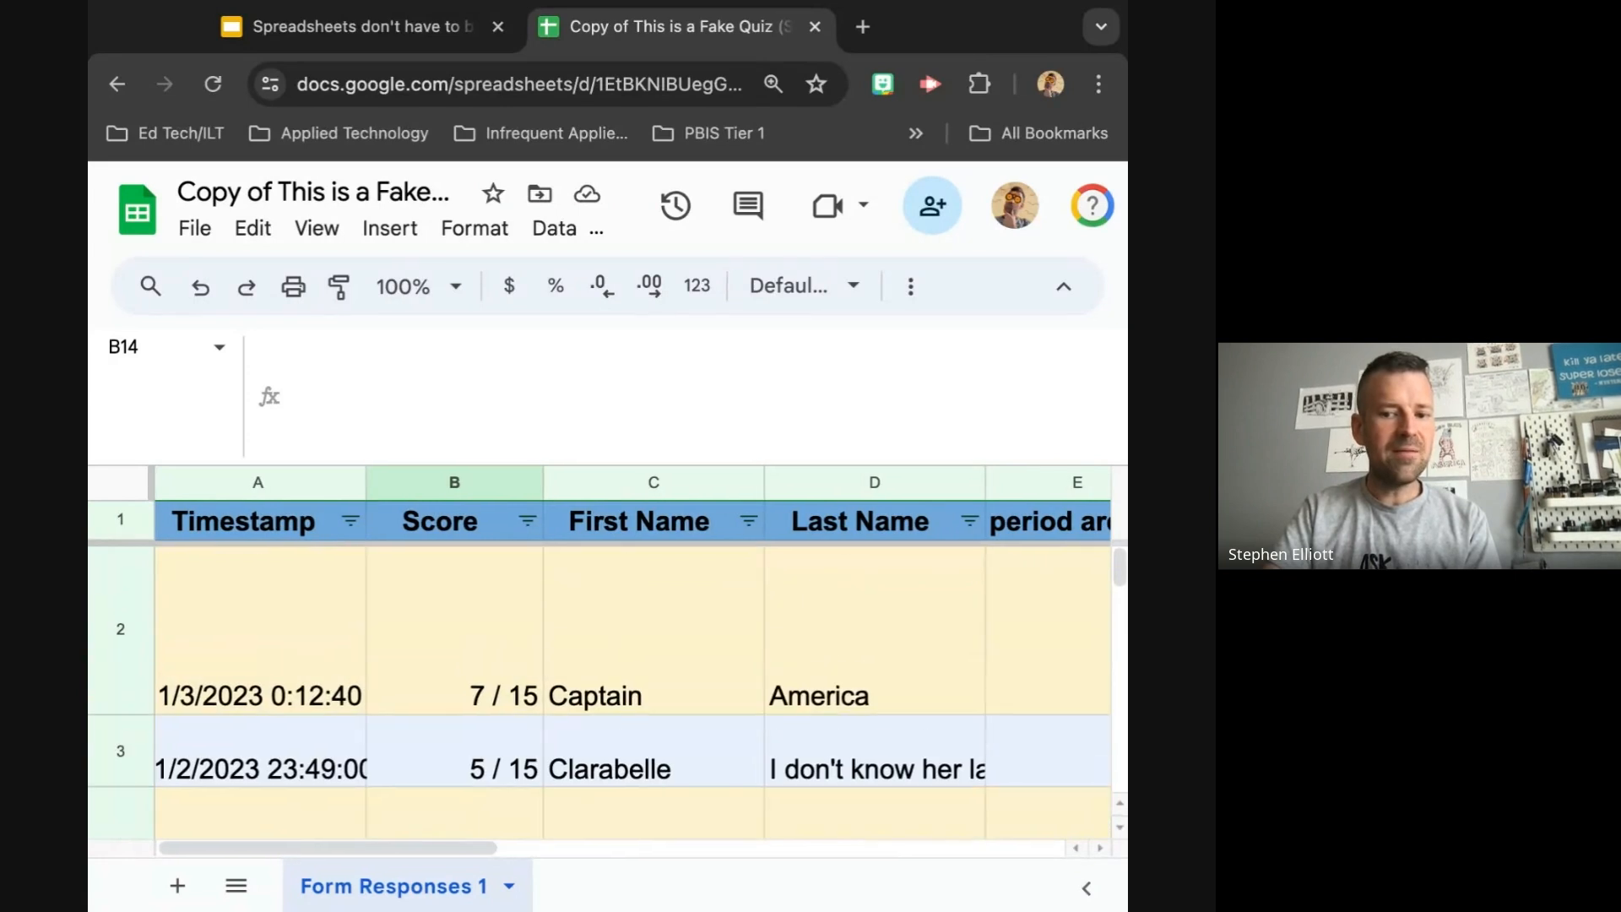
scroll(442, 633, down, 5)
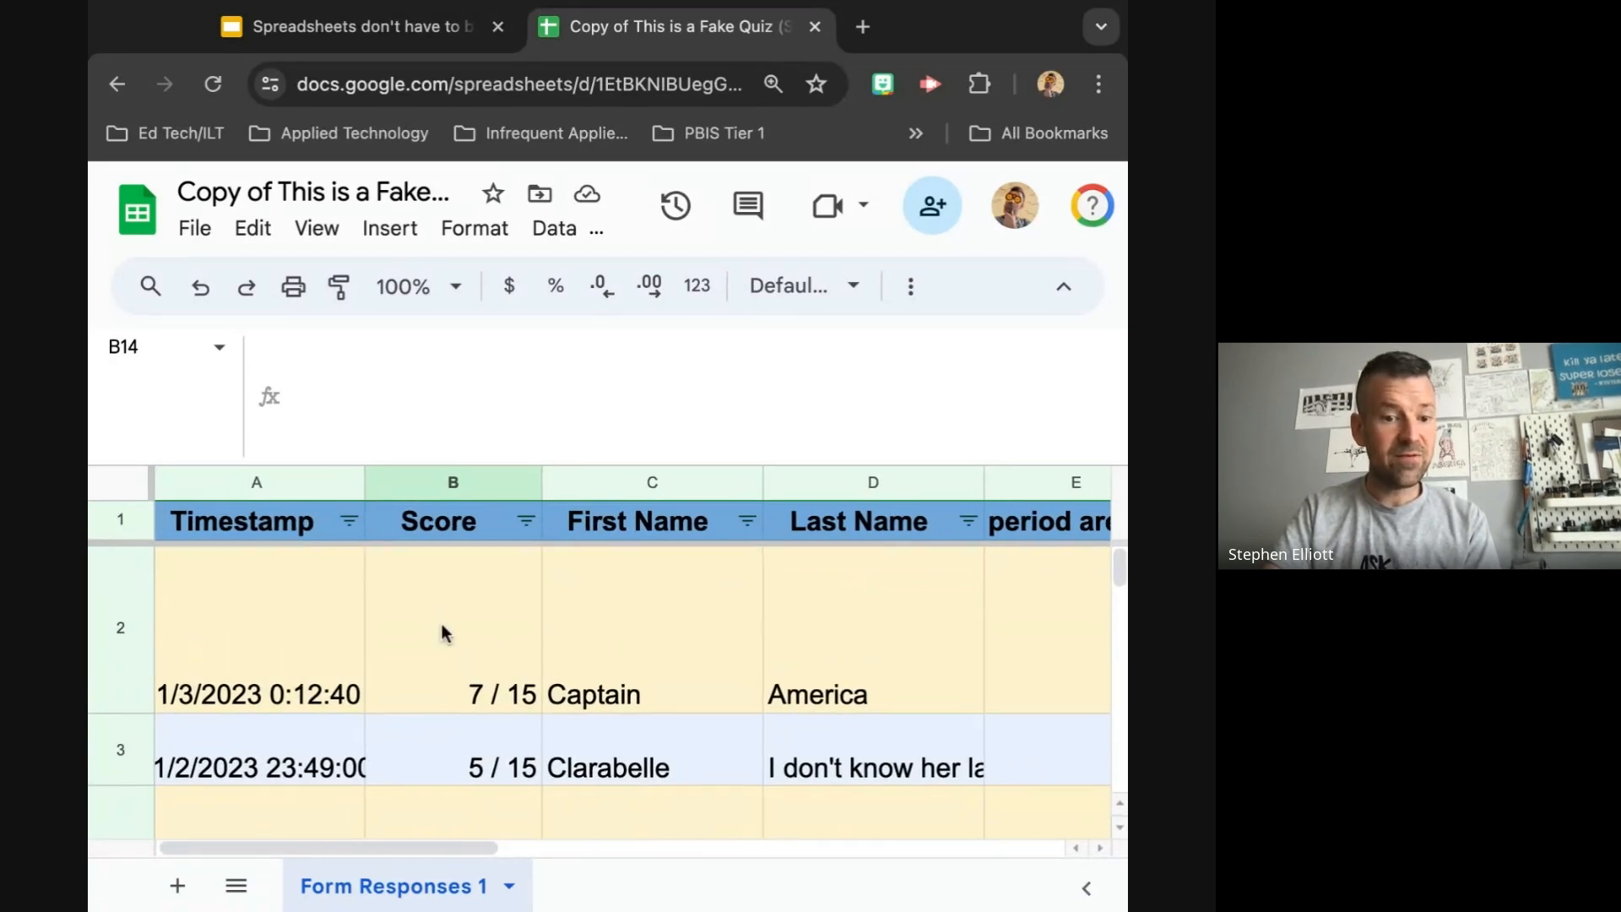
scroll(437, 672, down, 6)
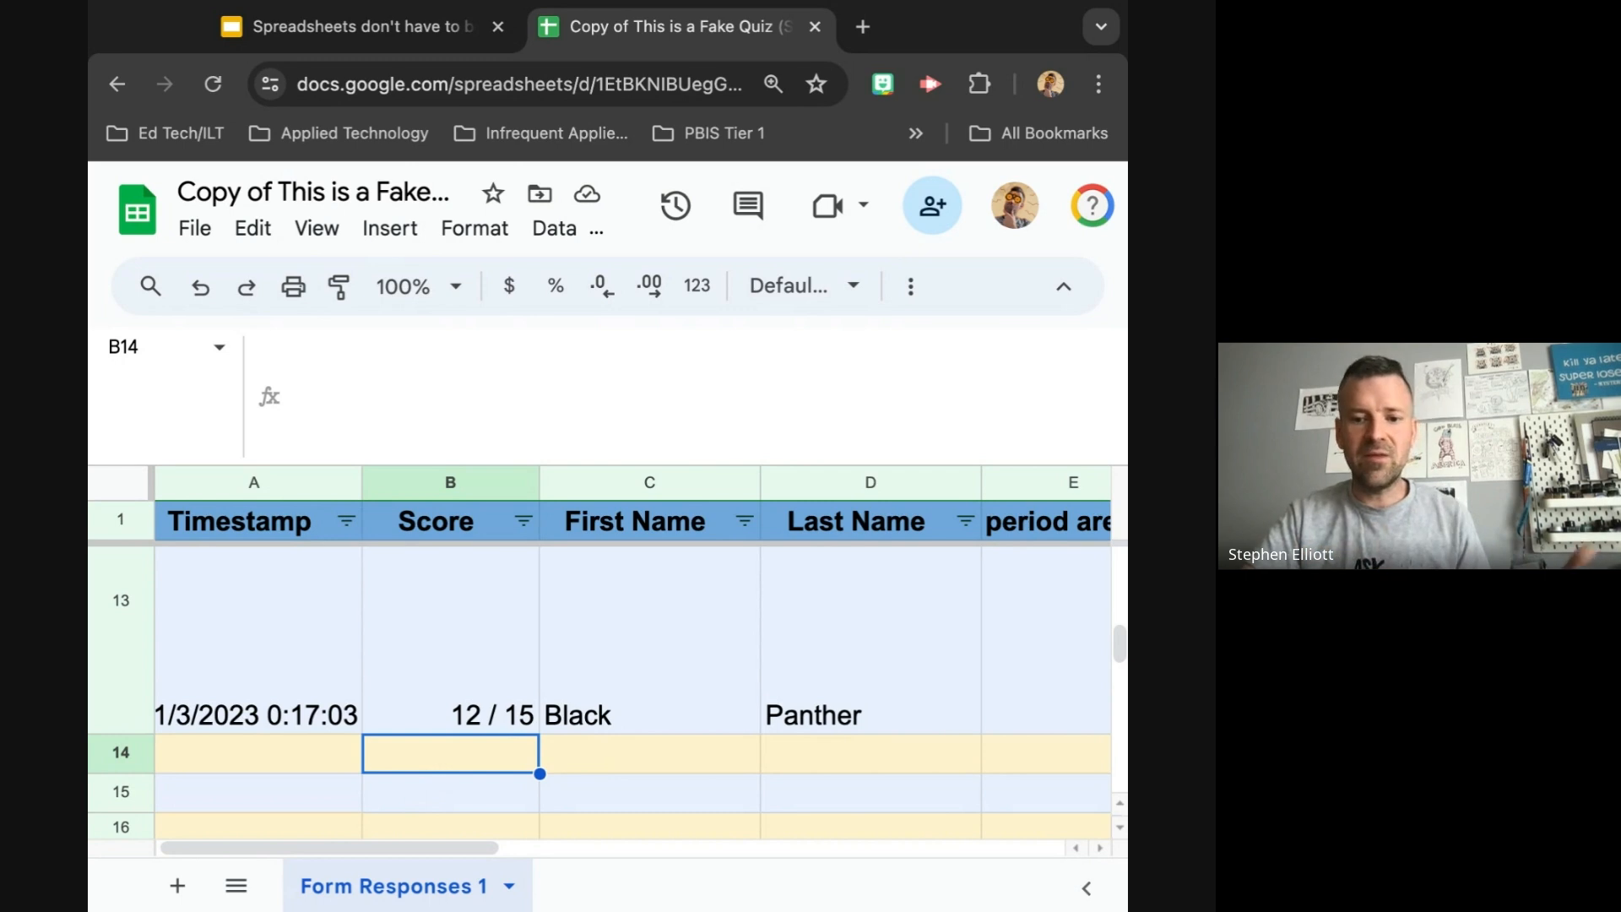
text(=)
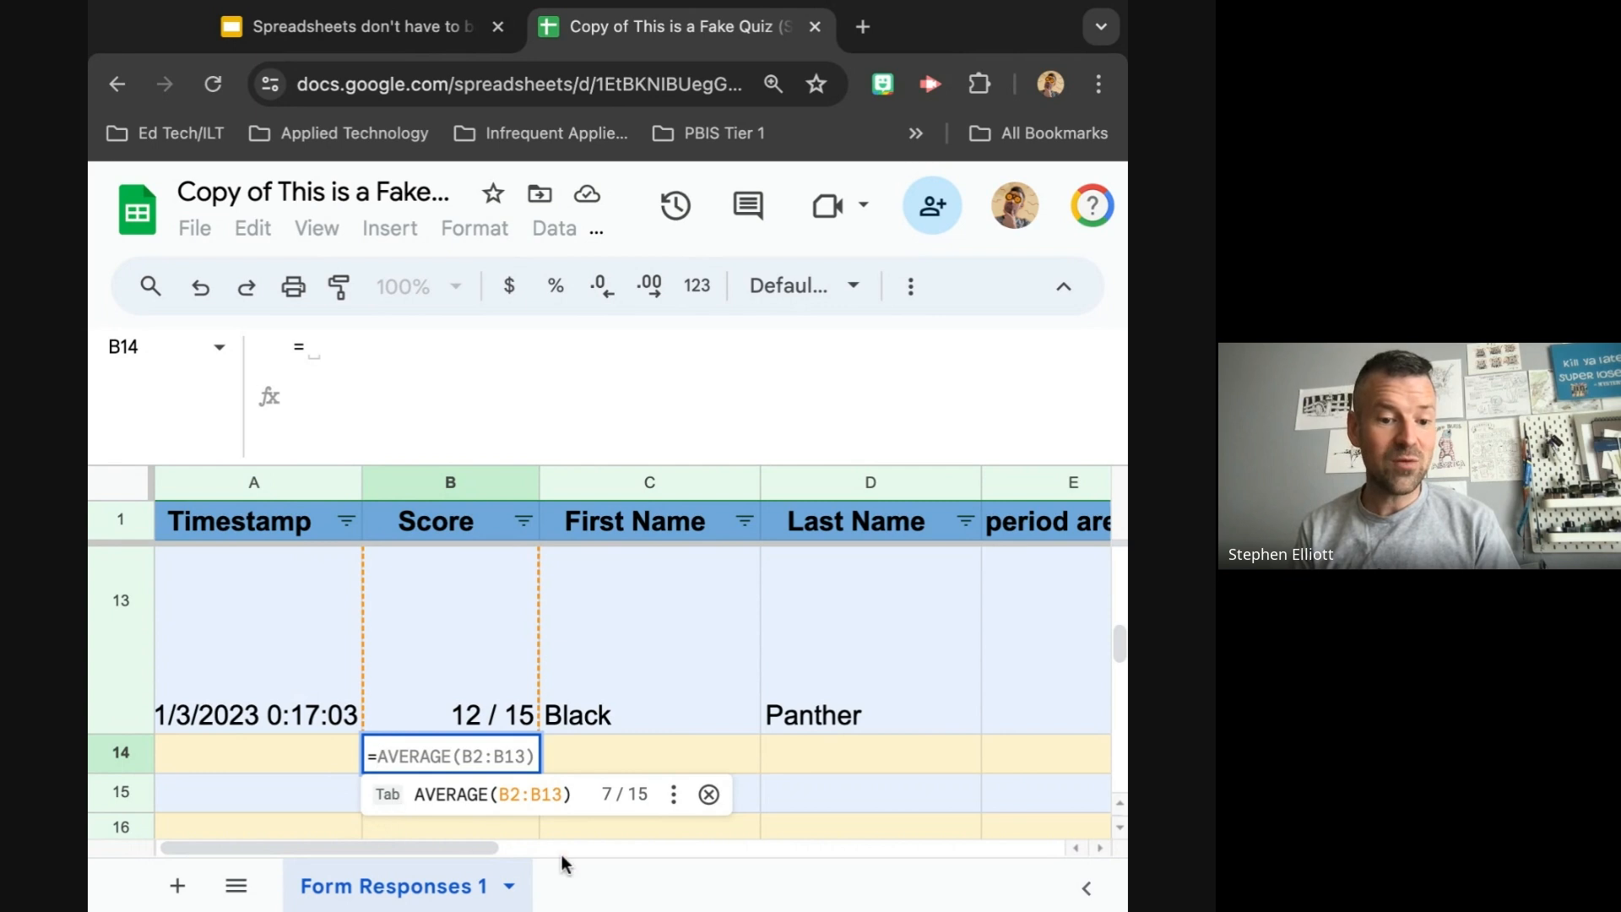
key(Tab)
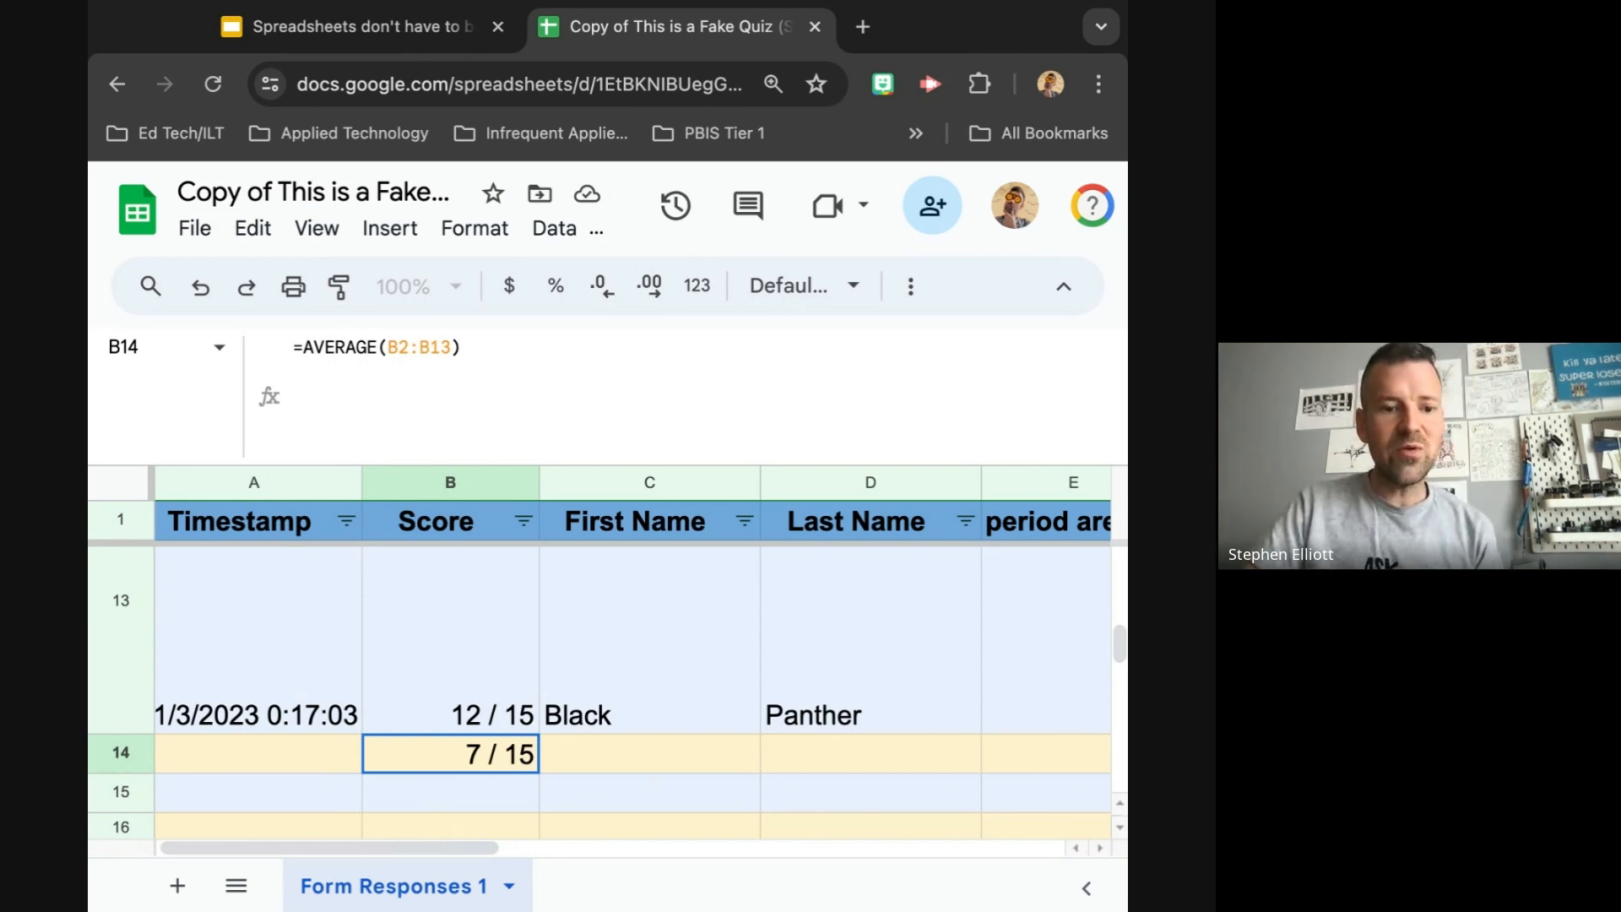
- Examine the average in B14 against the scores above it and the neighbouring response columns
scroll(423, 752, up, 2)
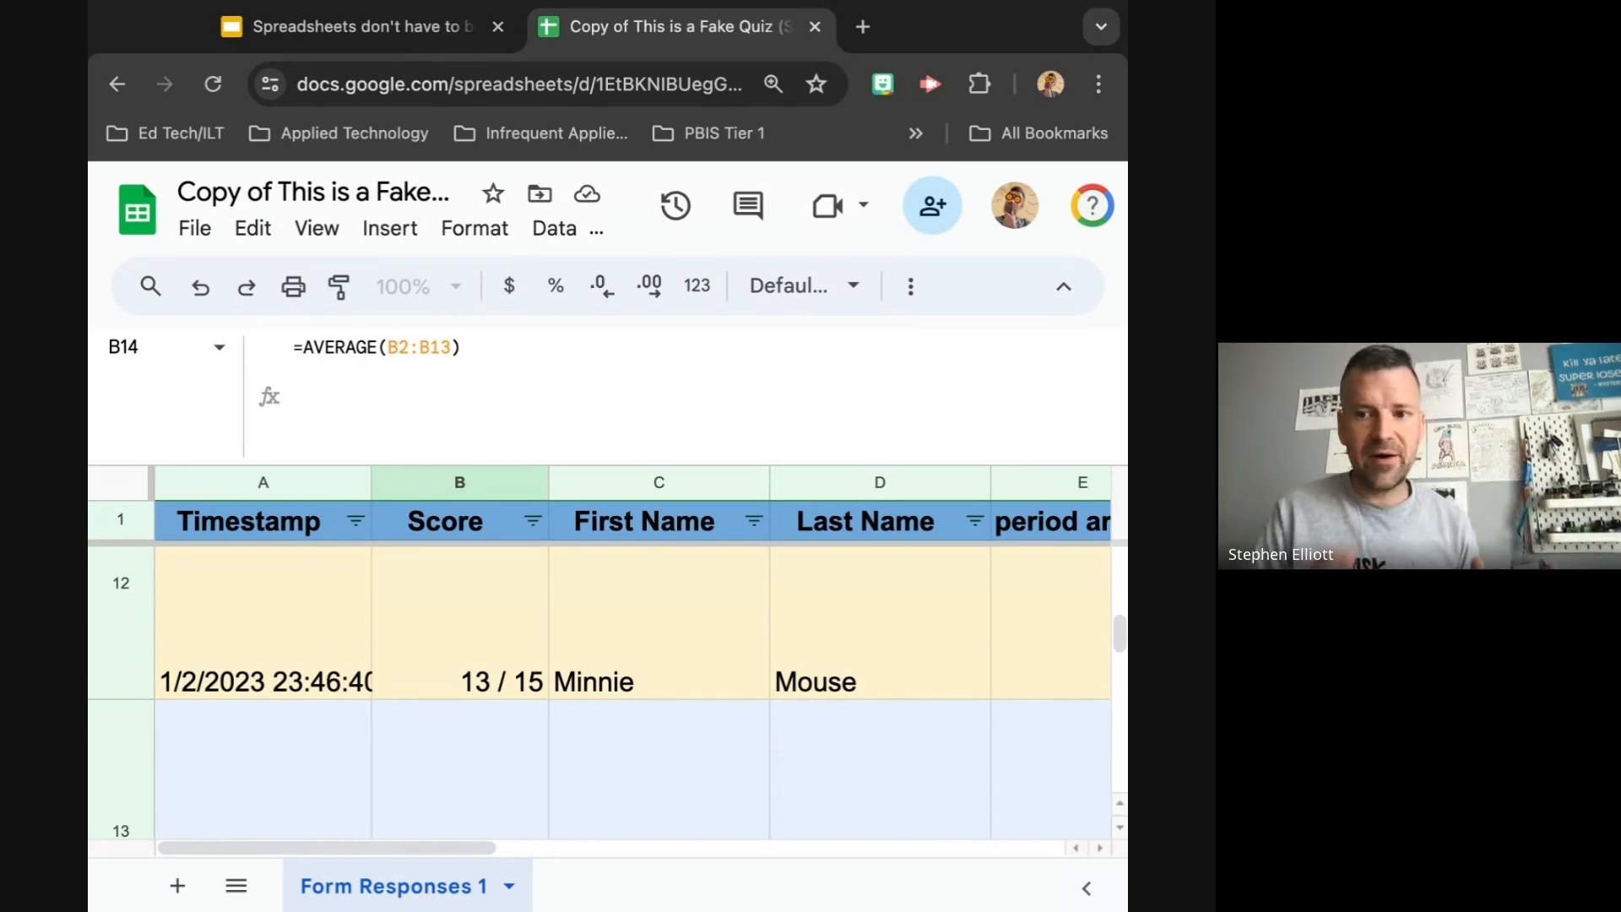
scroll(599, 675, down, 3)
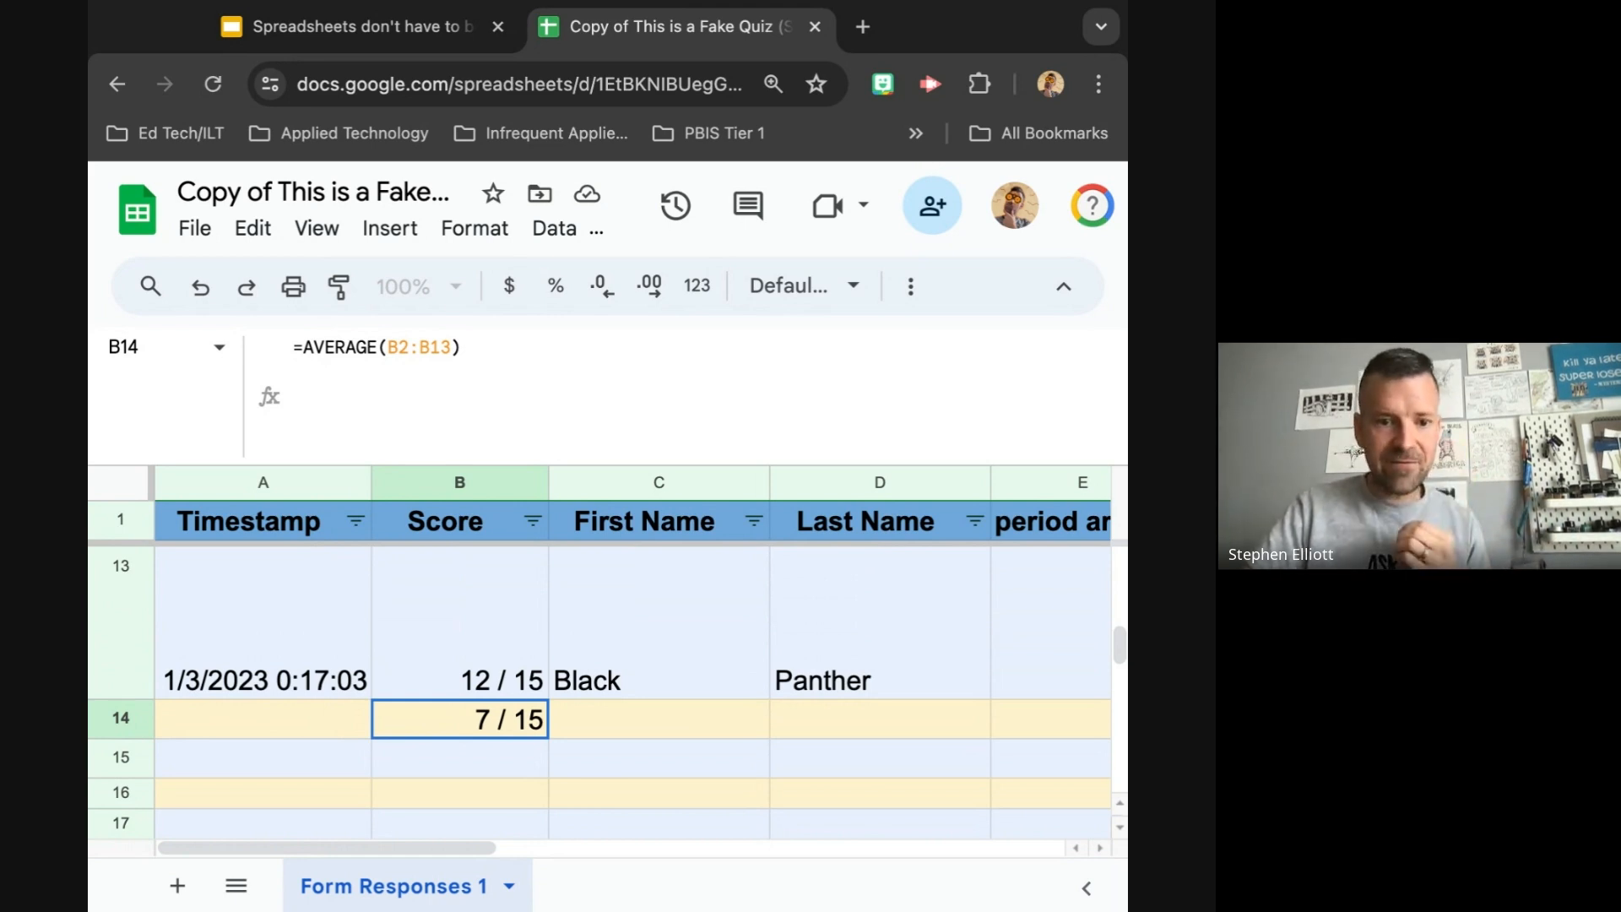
scroll(810, 646, right, 5)
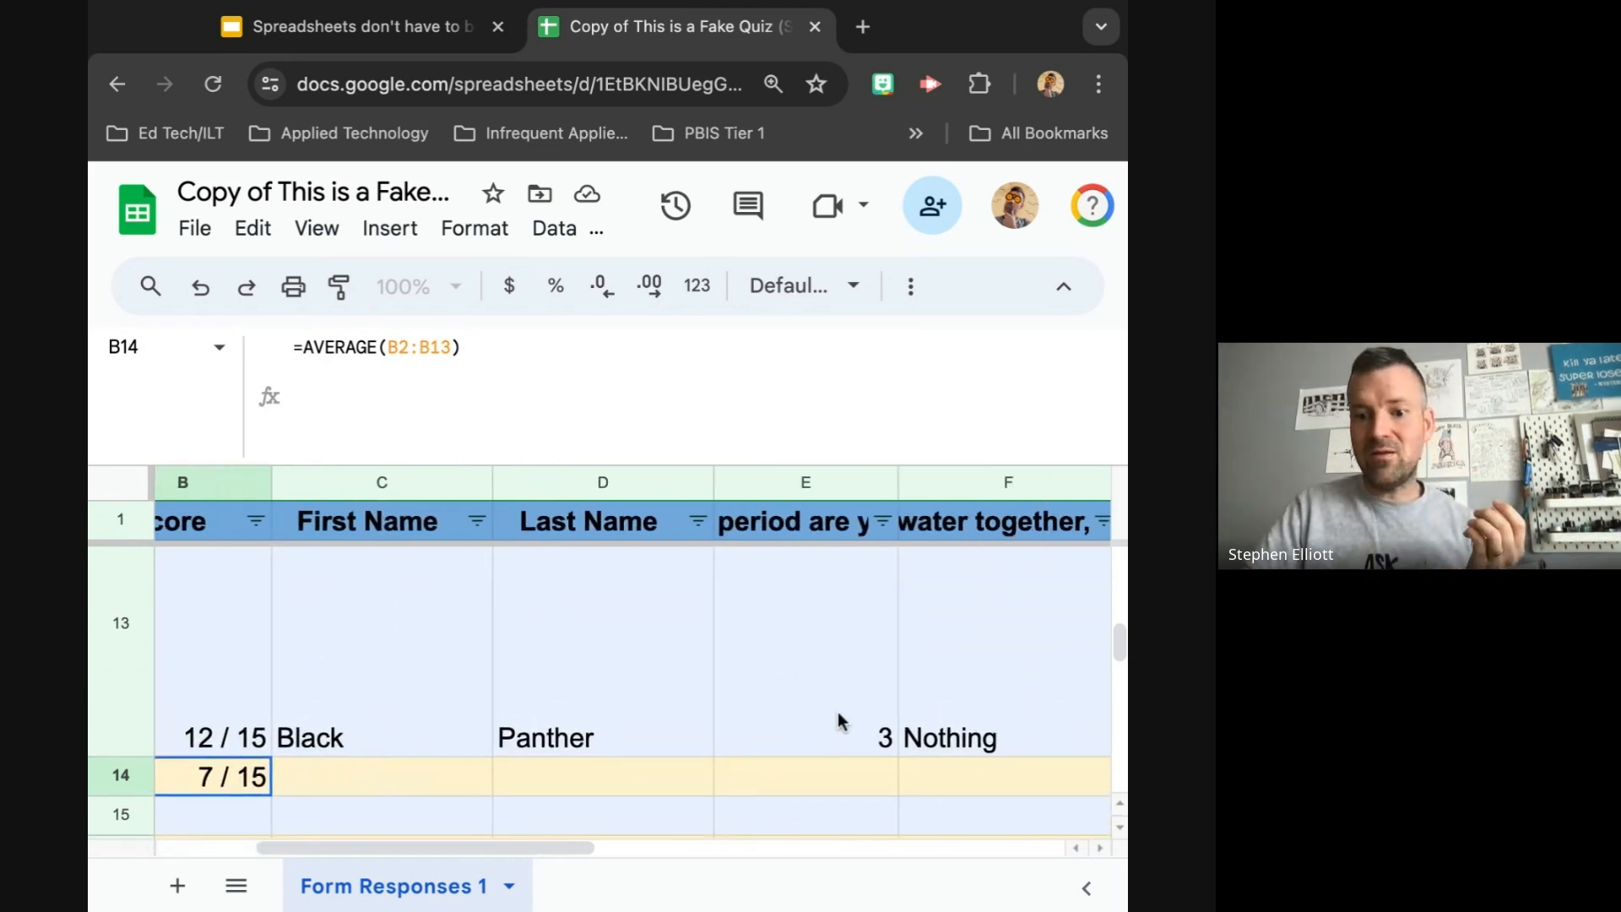
scroll(838, 712, left, 5)
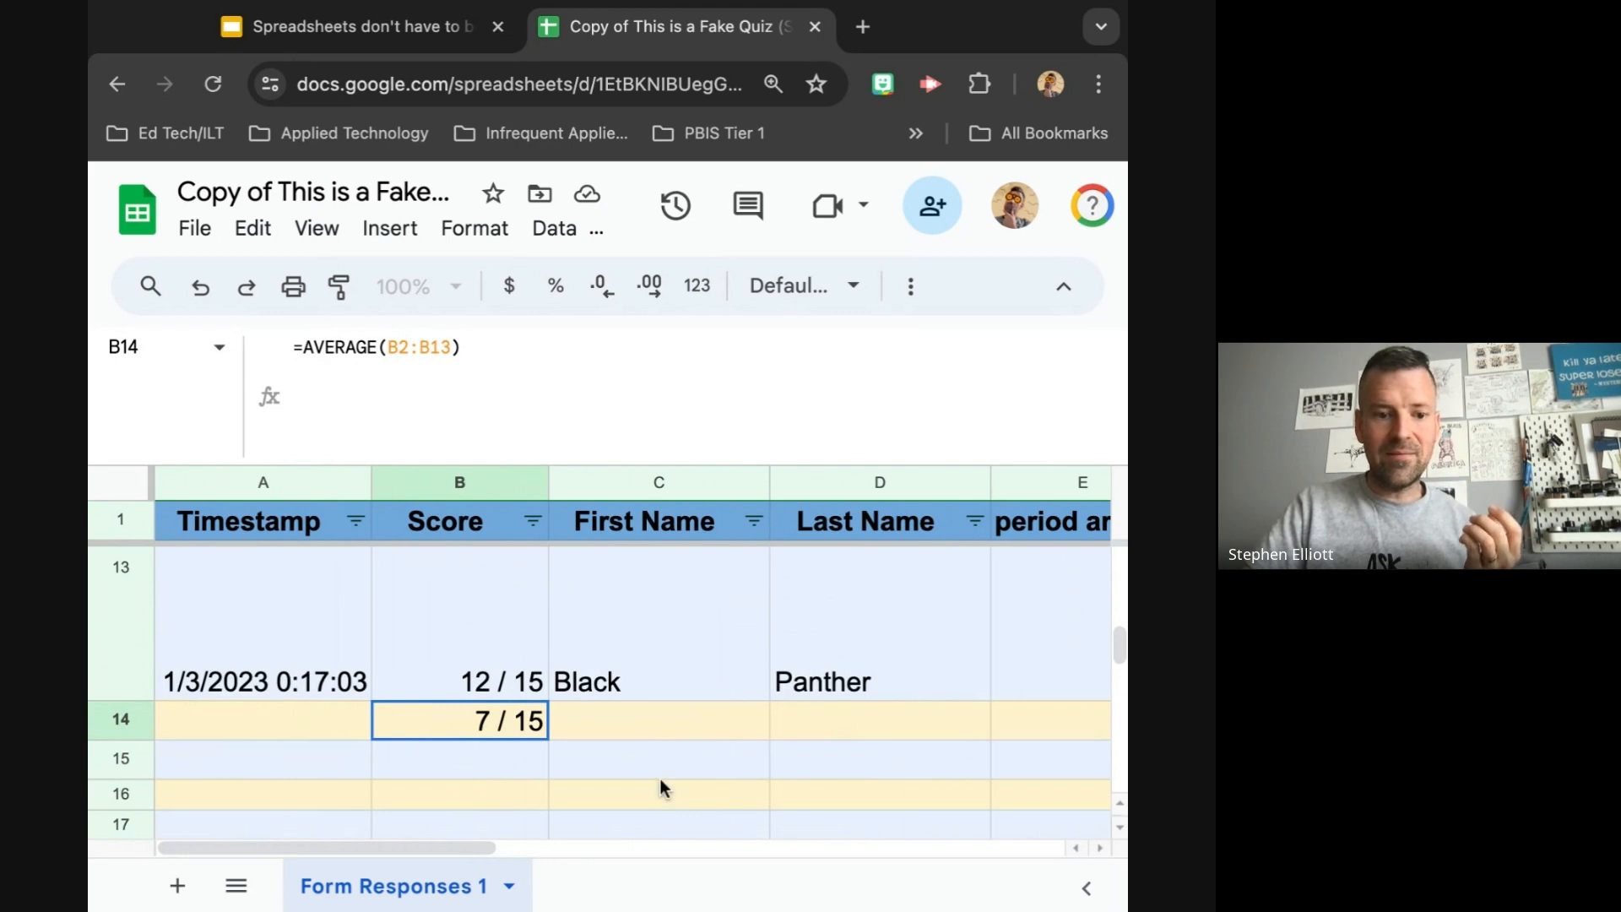
scroll(951, 709, right, 3)
scroll(945, 713, right, 1)
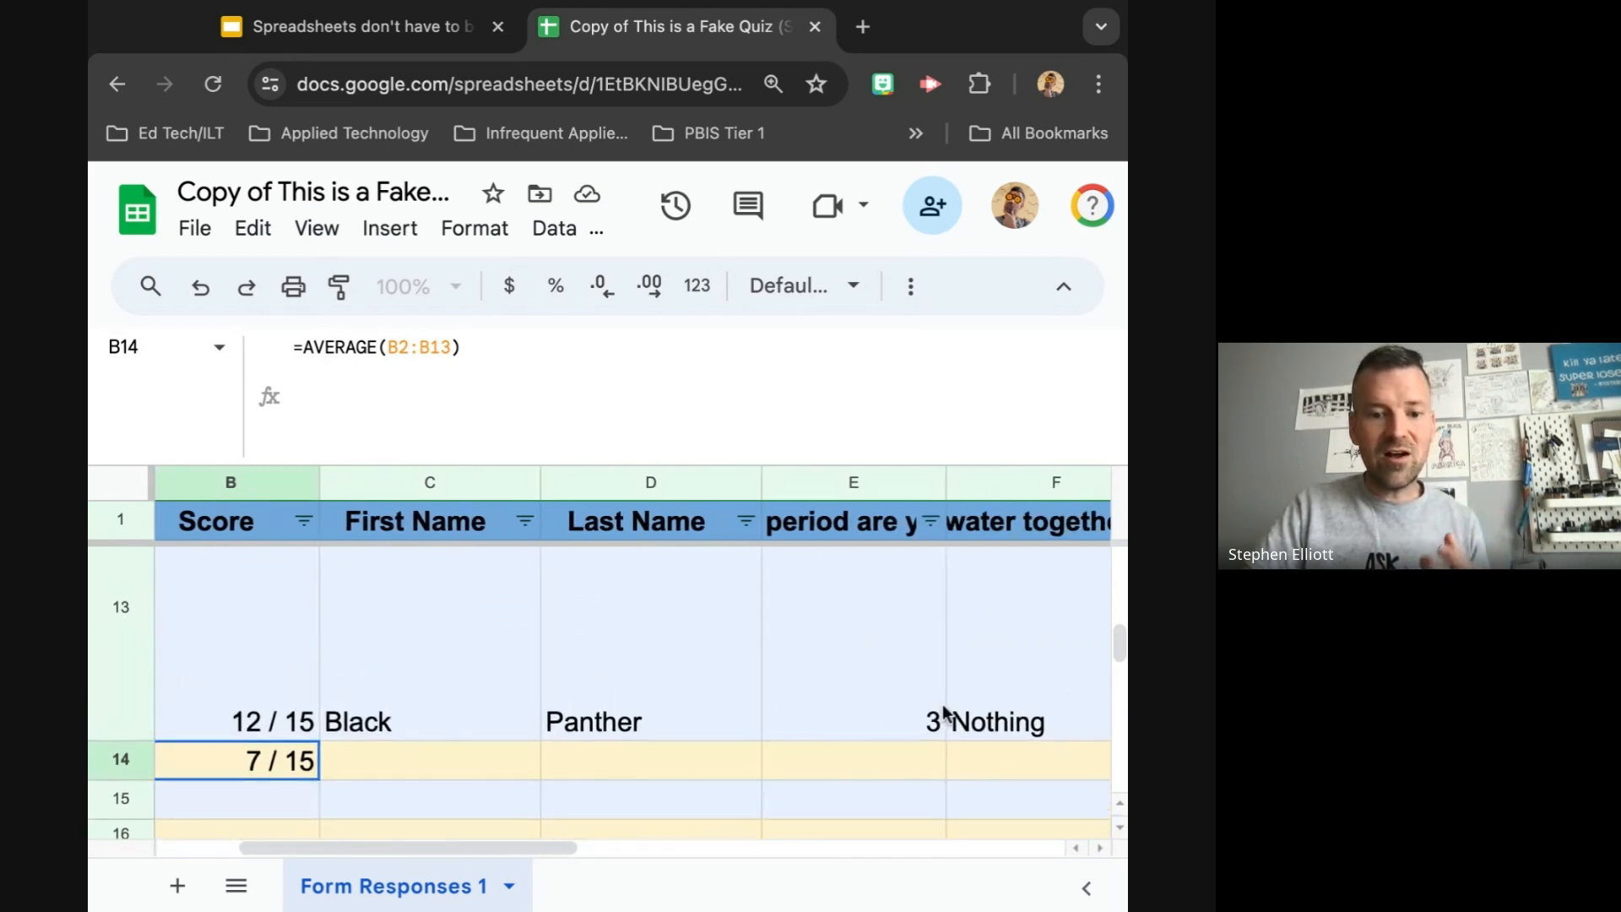
scroll(829, 662, up, 3)
scroll(829, 662, down, 3)
scroll(829, 662, left, 3)
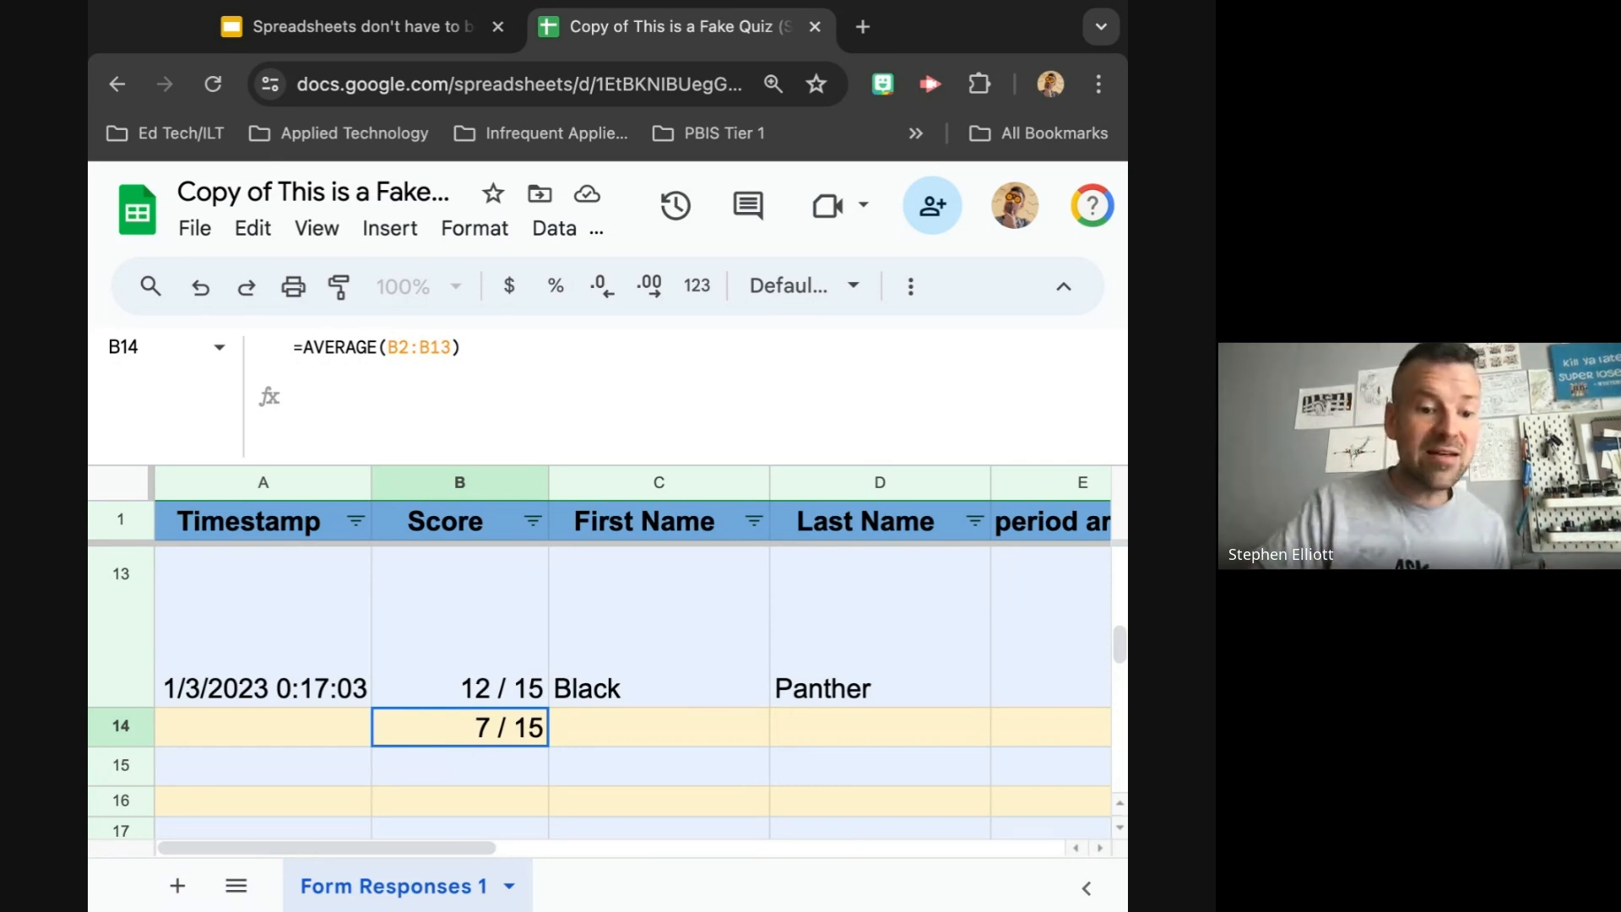
- Open the B14 formula for editing and read the expanded AVERAGE function help, including its example and arguments
click(303, 348)
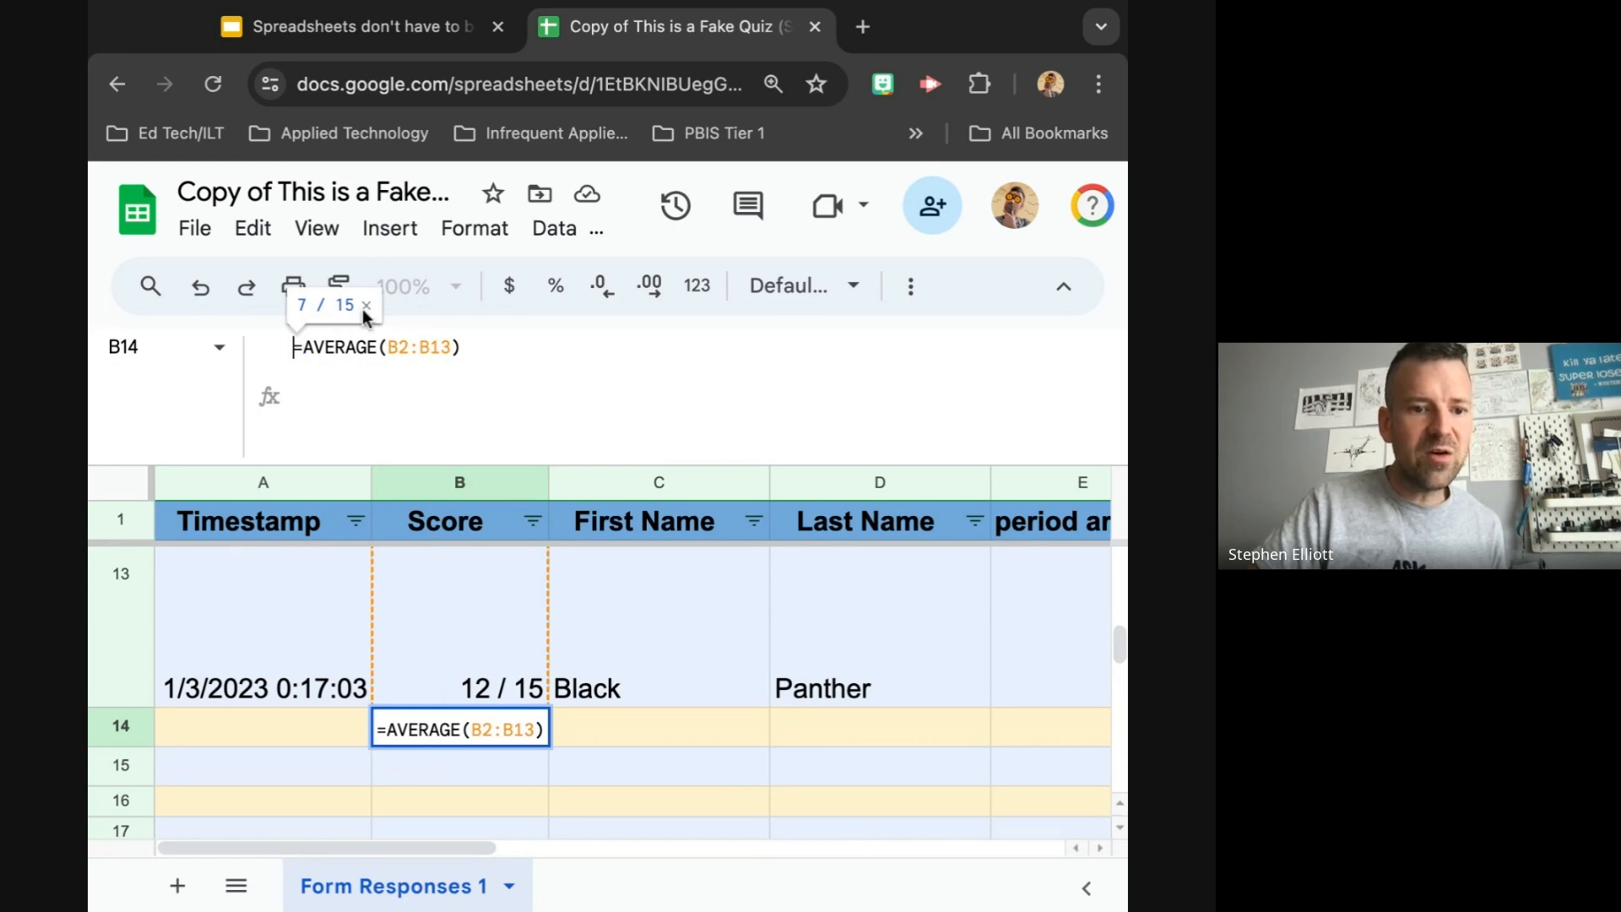
click(460, 729)
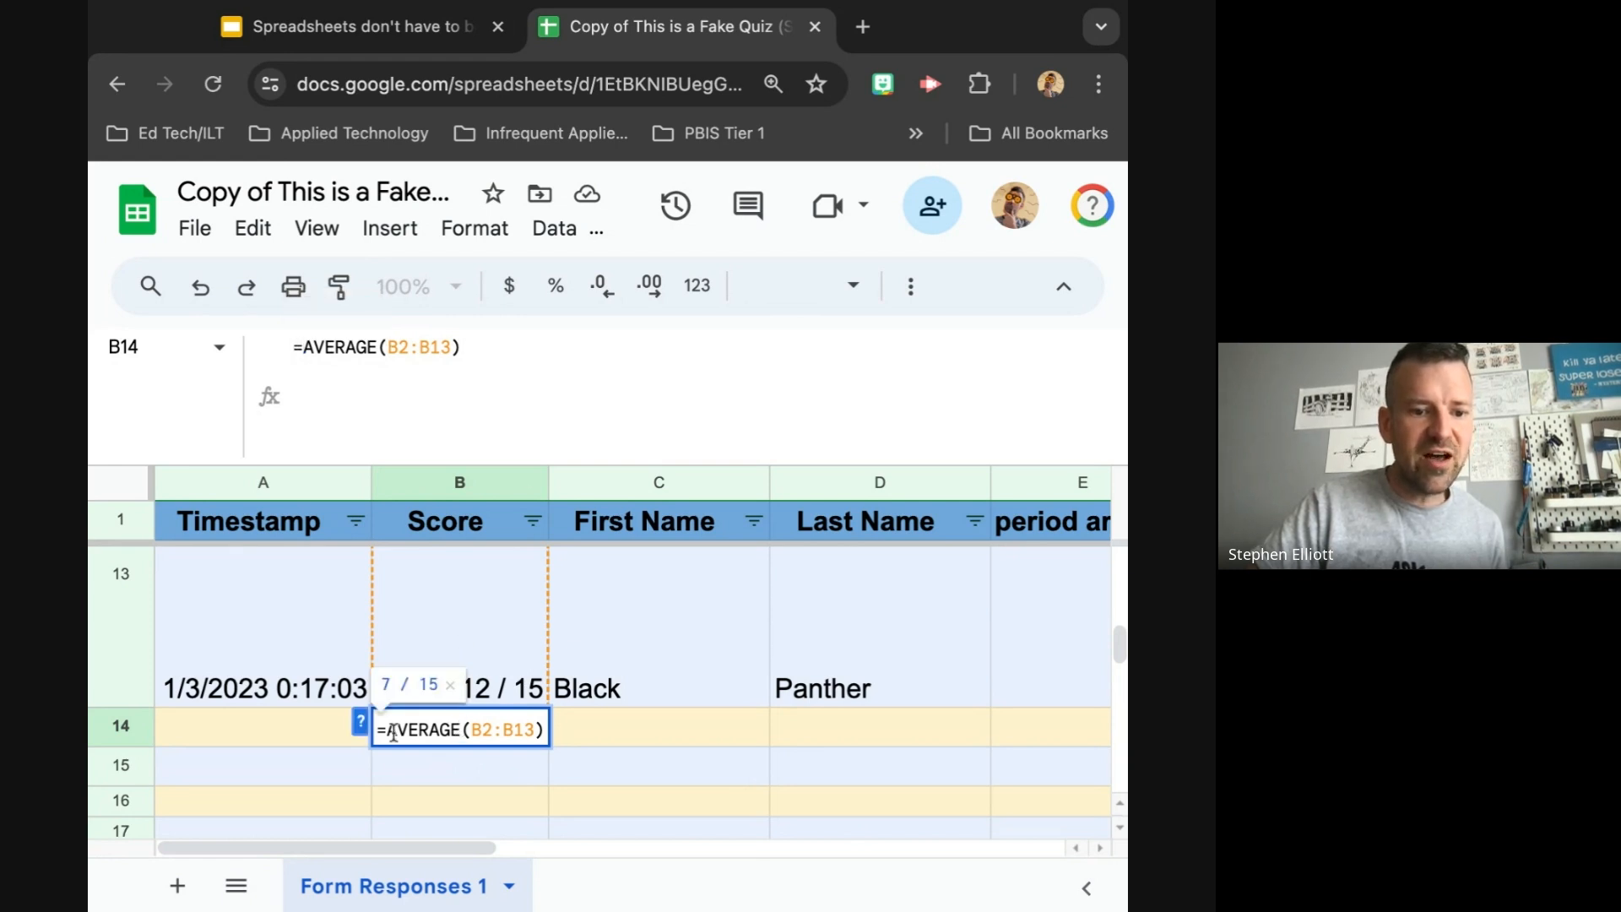
click(361, 728)
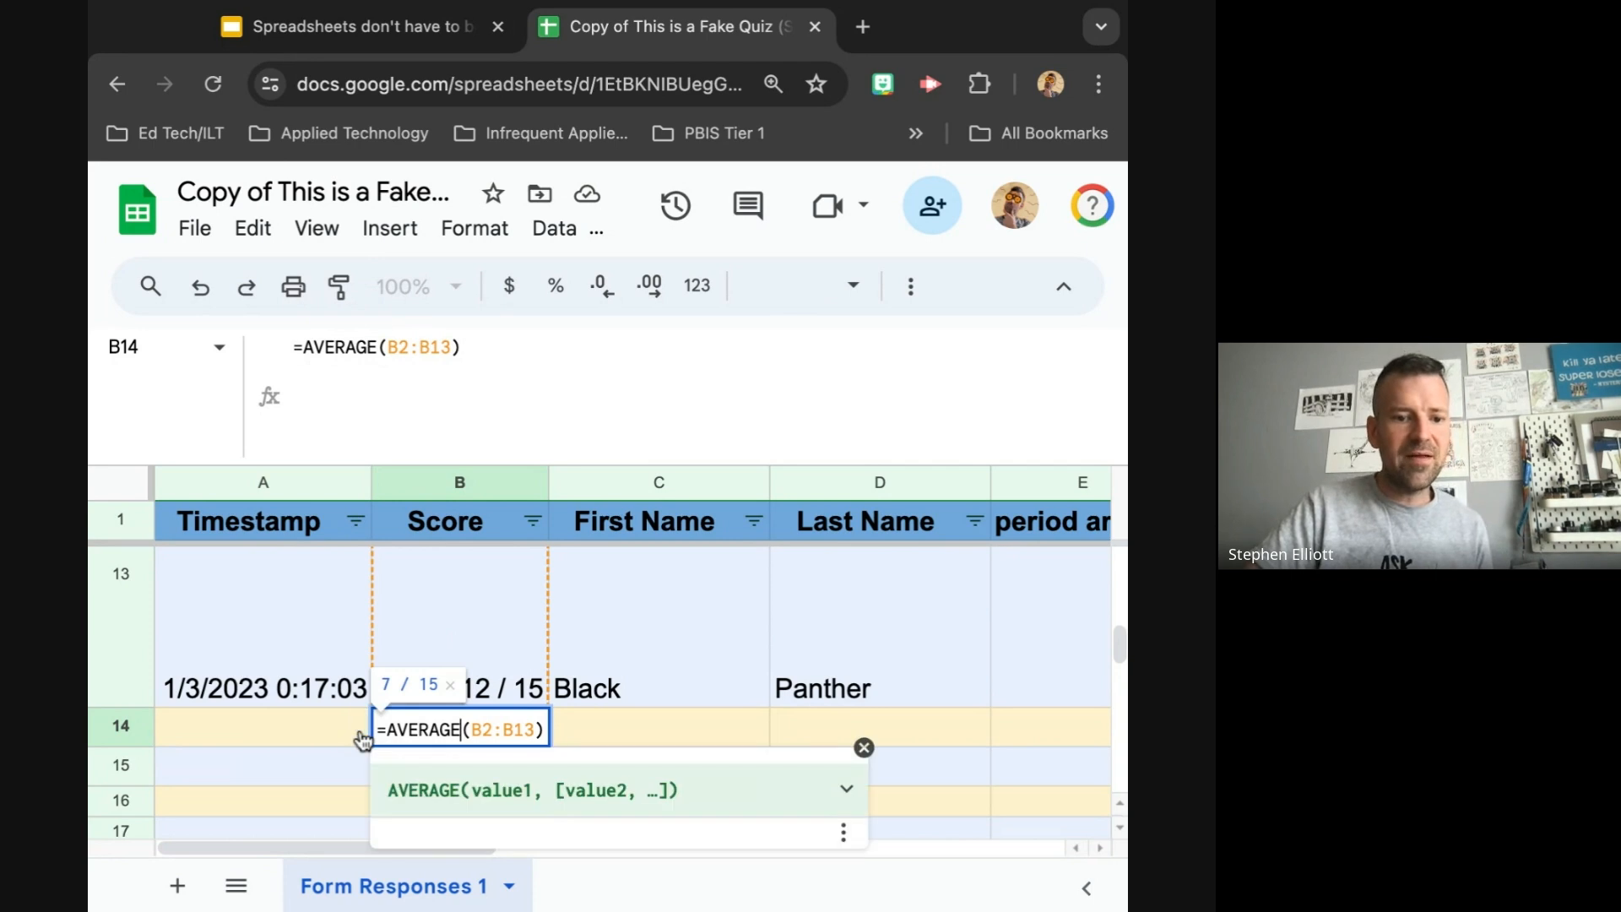
scroll(655, 544, down, 2)
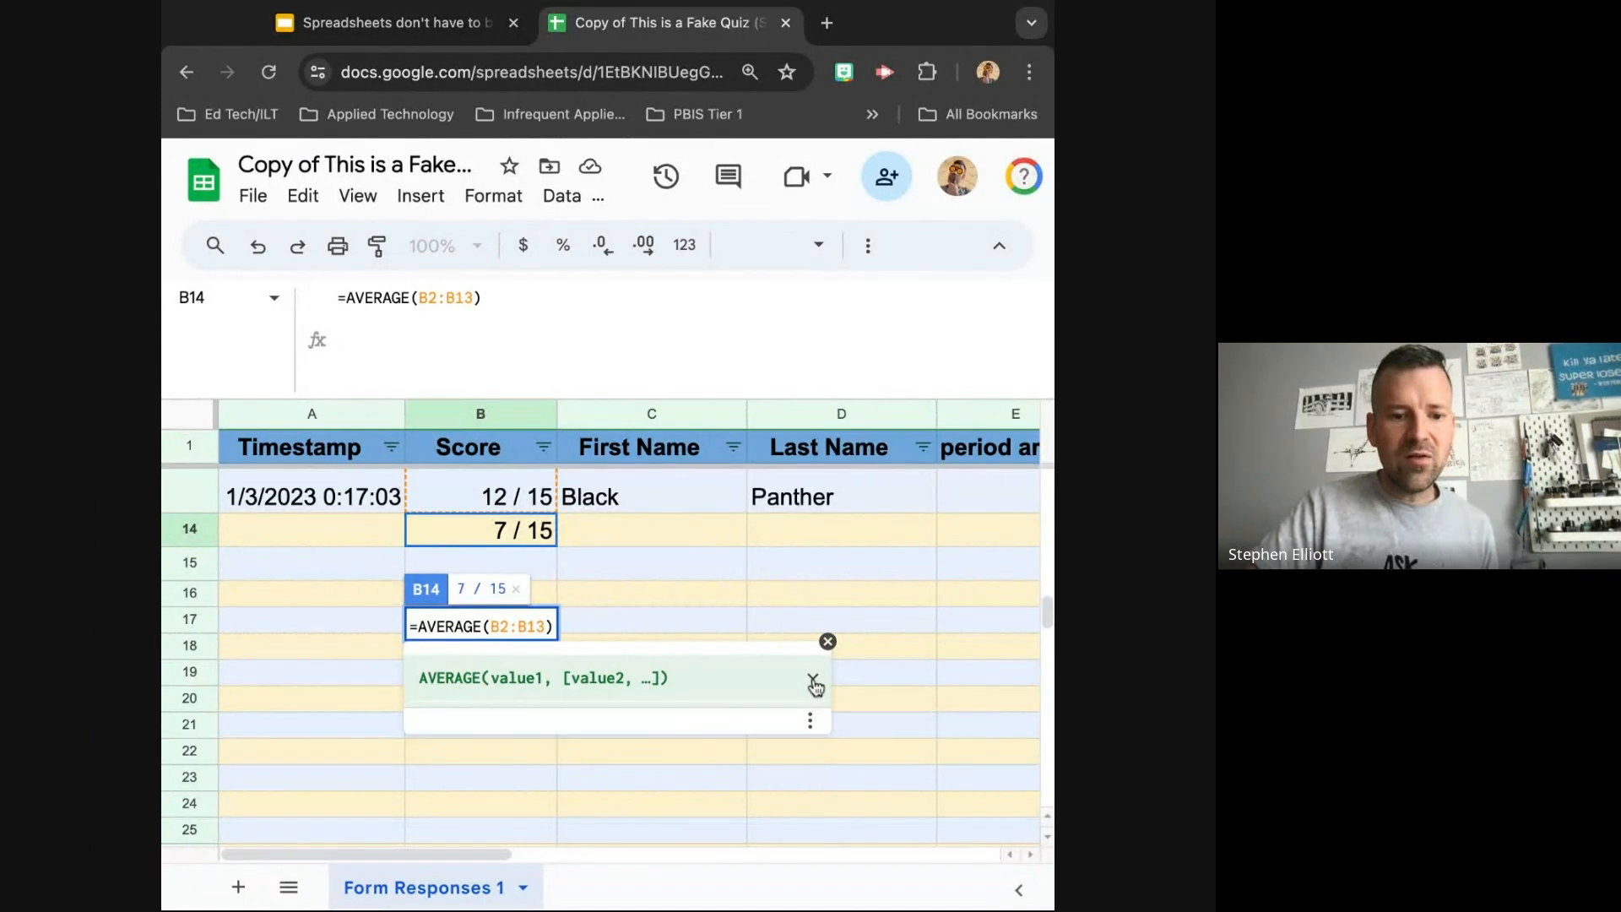
click(813, 679)
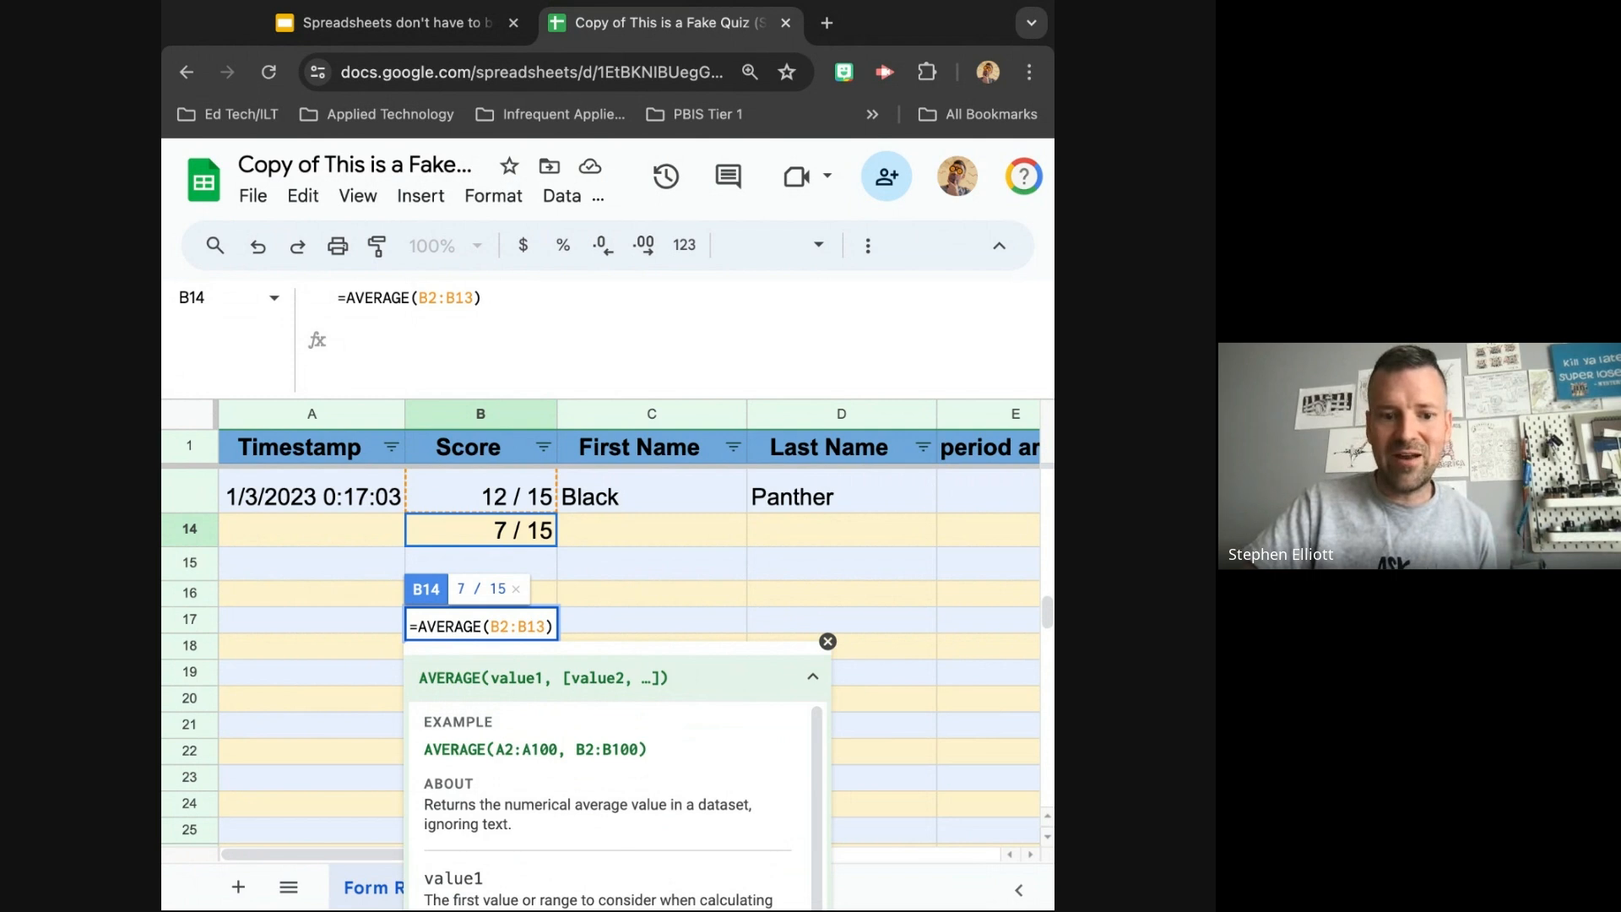
scroll(695, 788, down, 1)
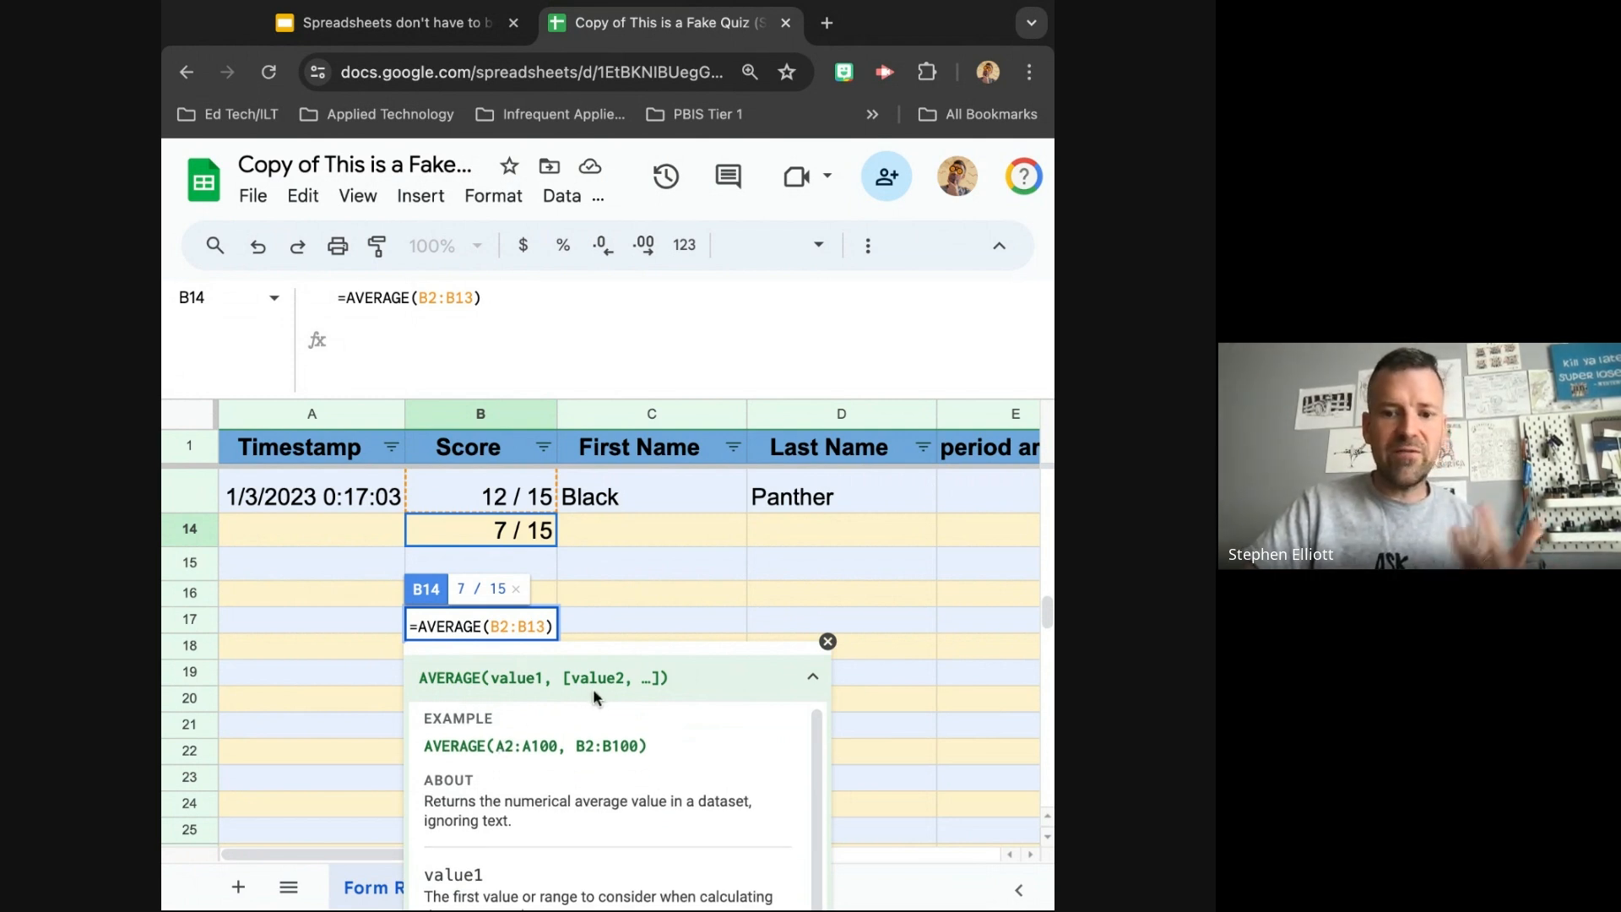
scroll(589, 768, down, 1)
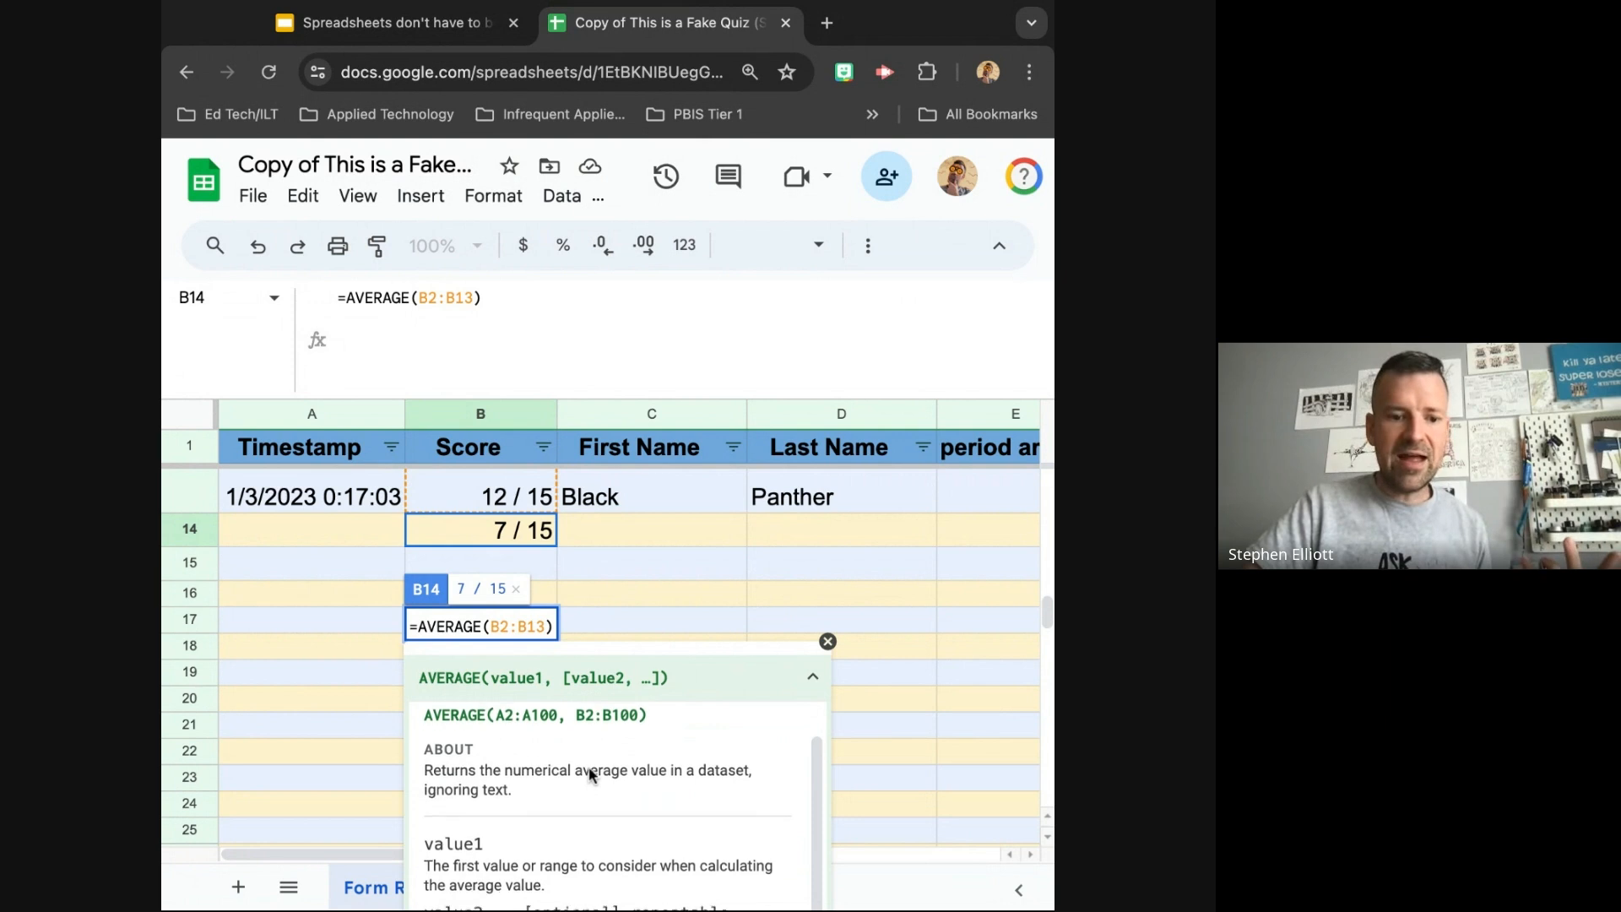
scroll(589, 768, up, 1)
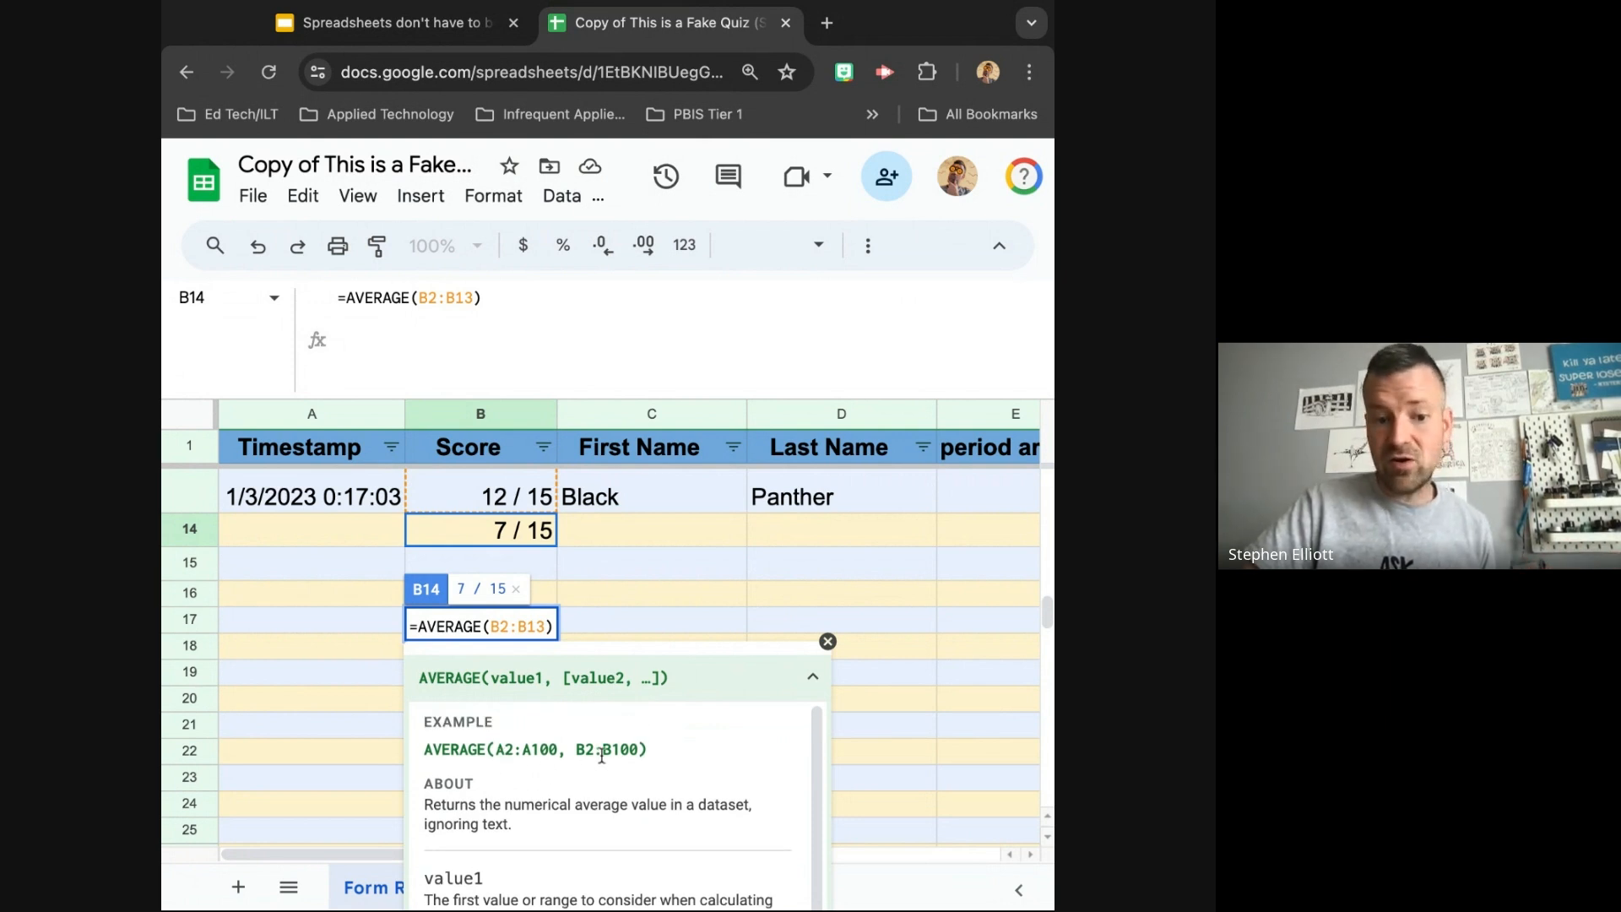
scroll(601, 756, down, 1)
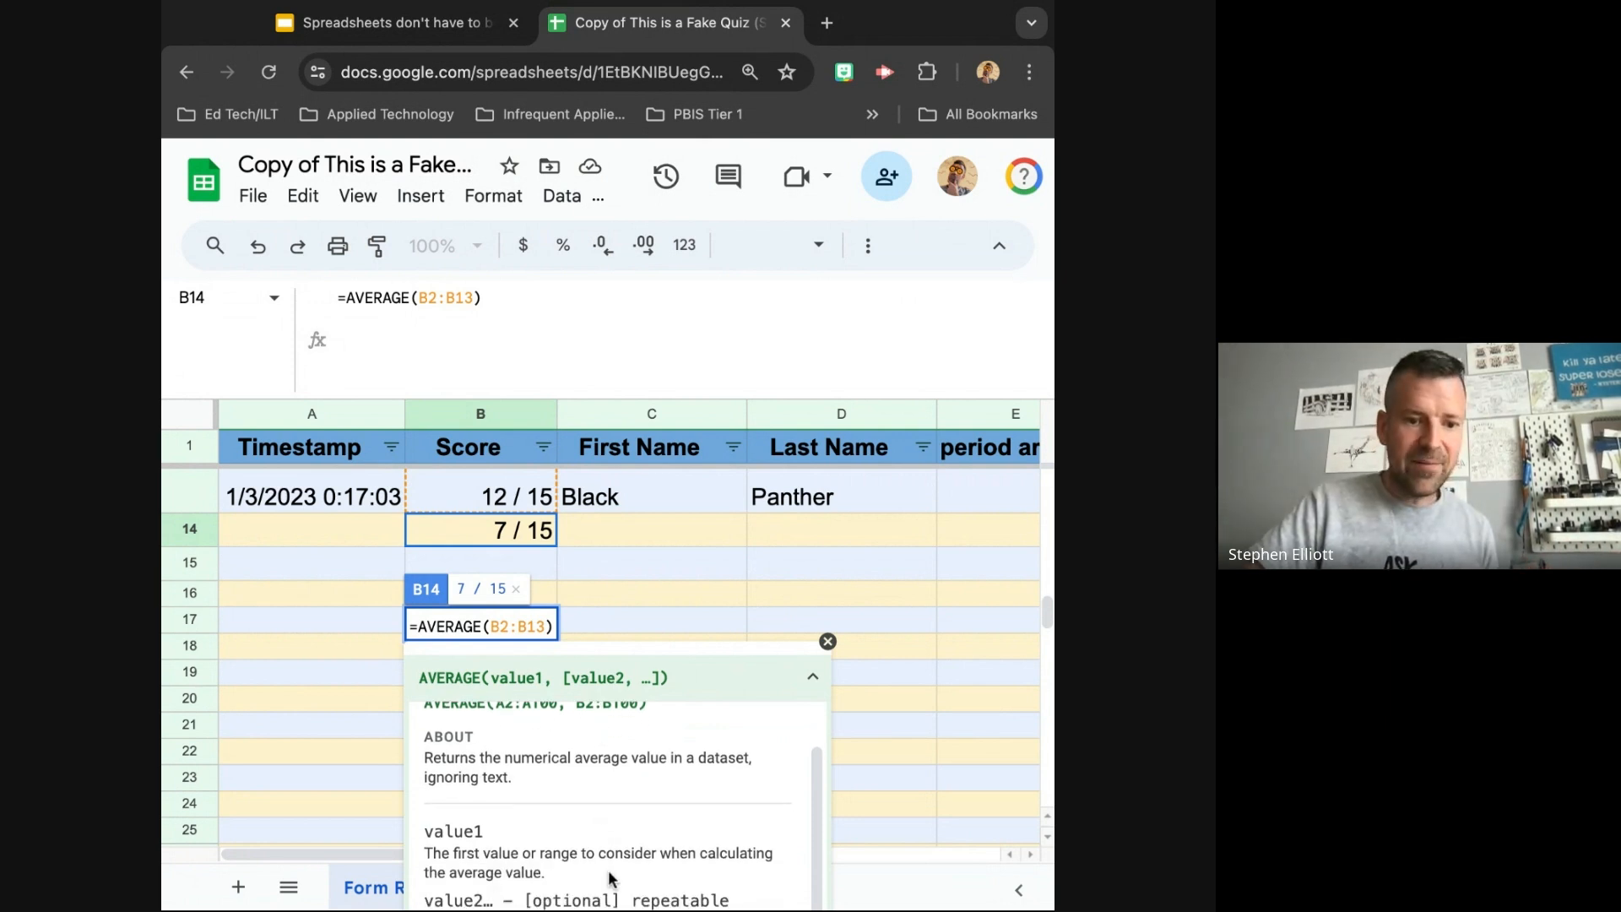
- Try changing the B14 function from AVERAGE to AVERAGEIF and read its help, covering the example, criteria range, criterion and average range
click(479, 626)
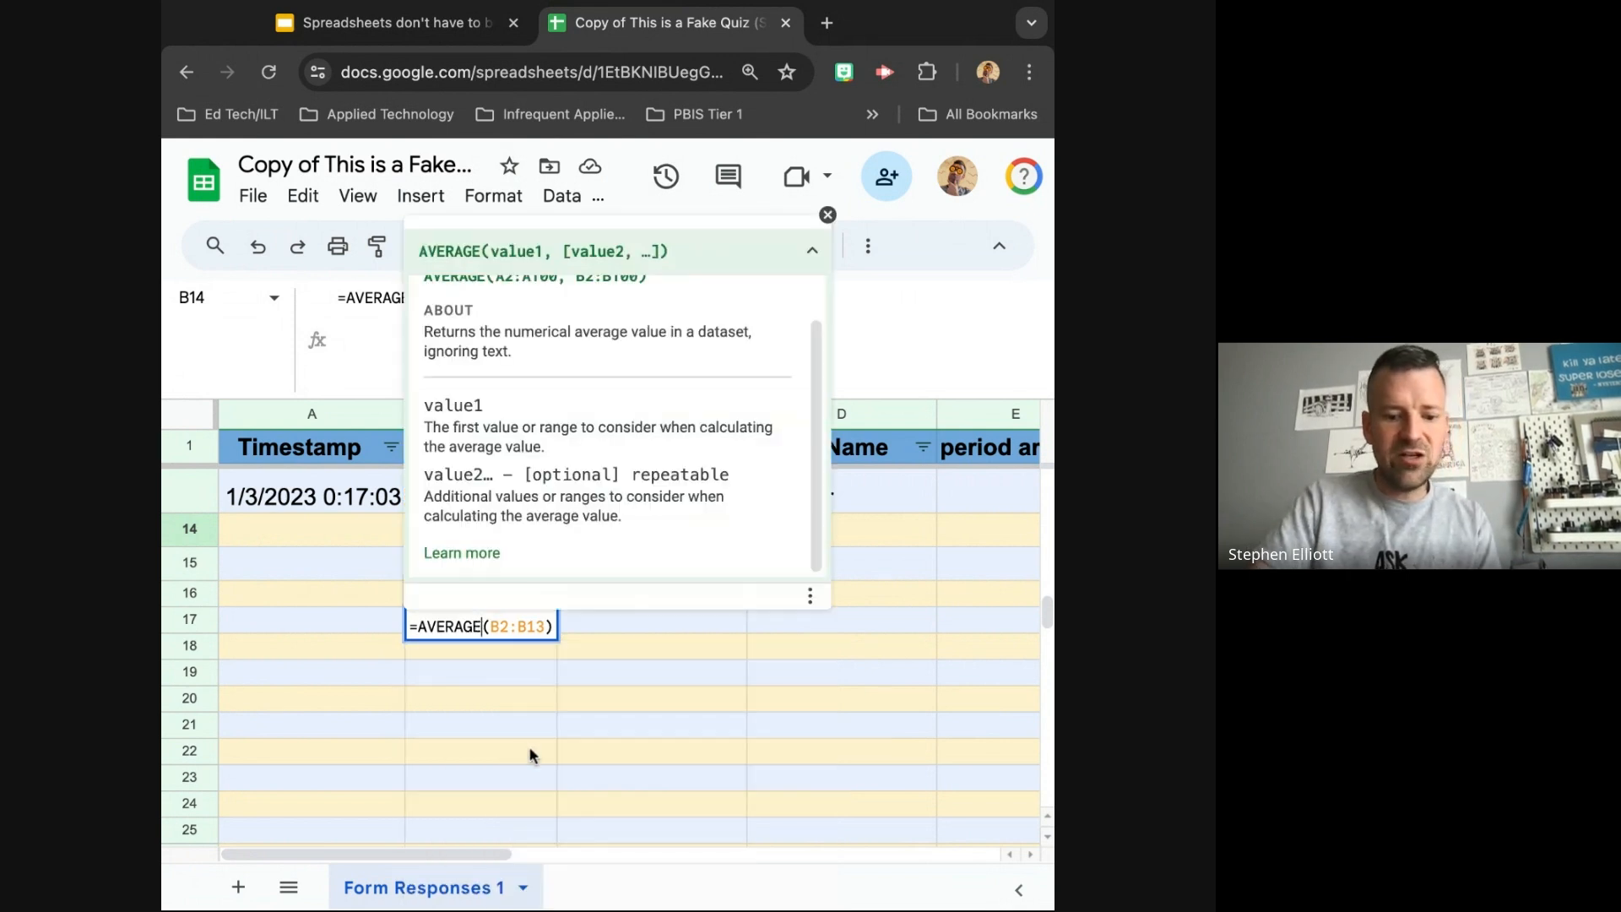
text(IF)
click(514, 666)
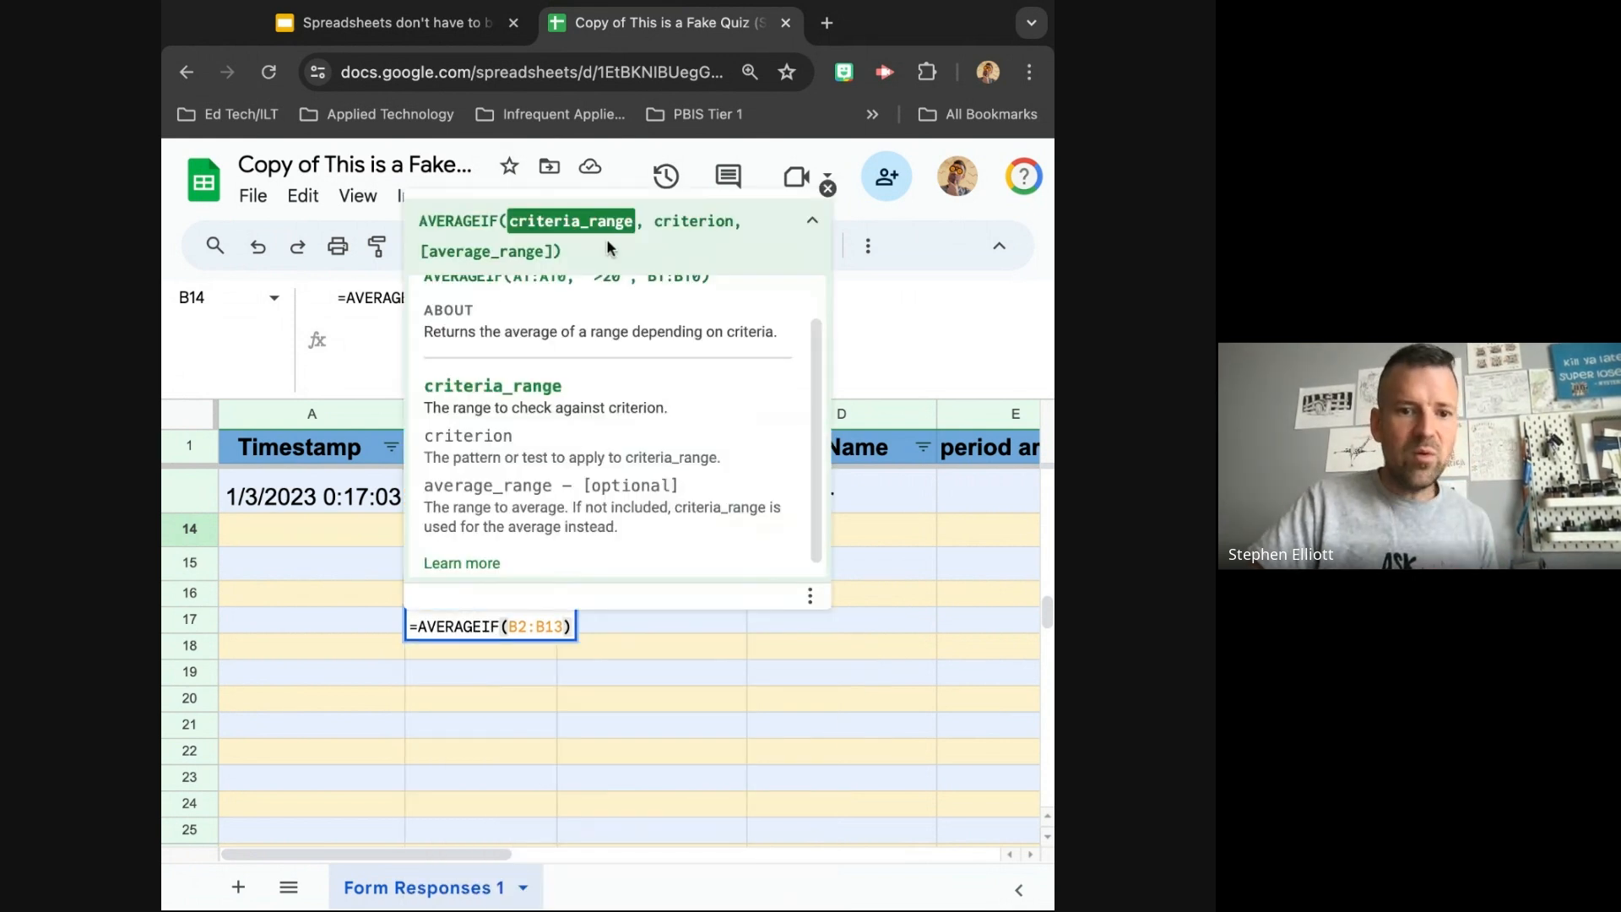
scroll(629, 377, up, 1)
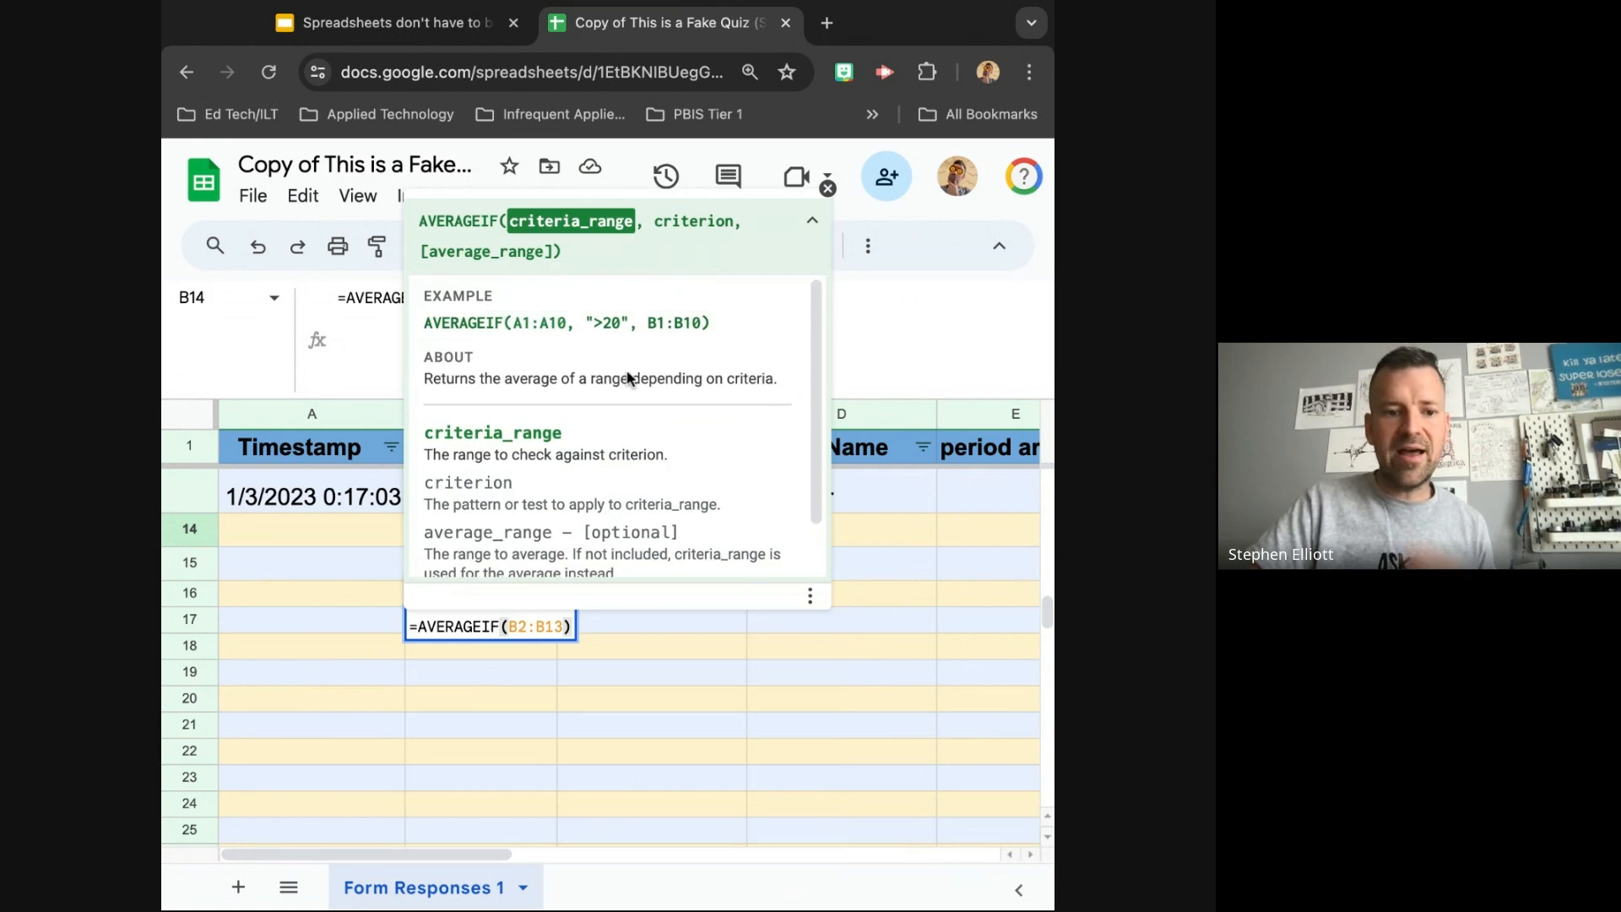
scroll(629, 377, down, 2)
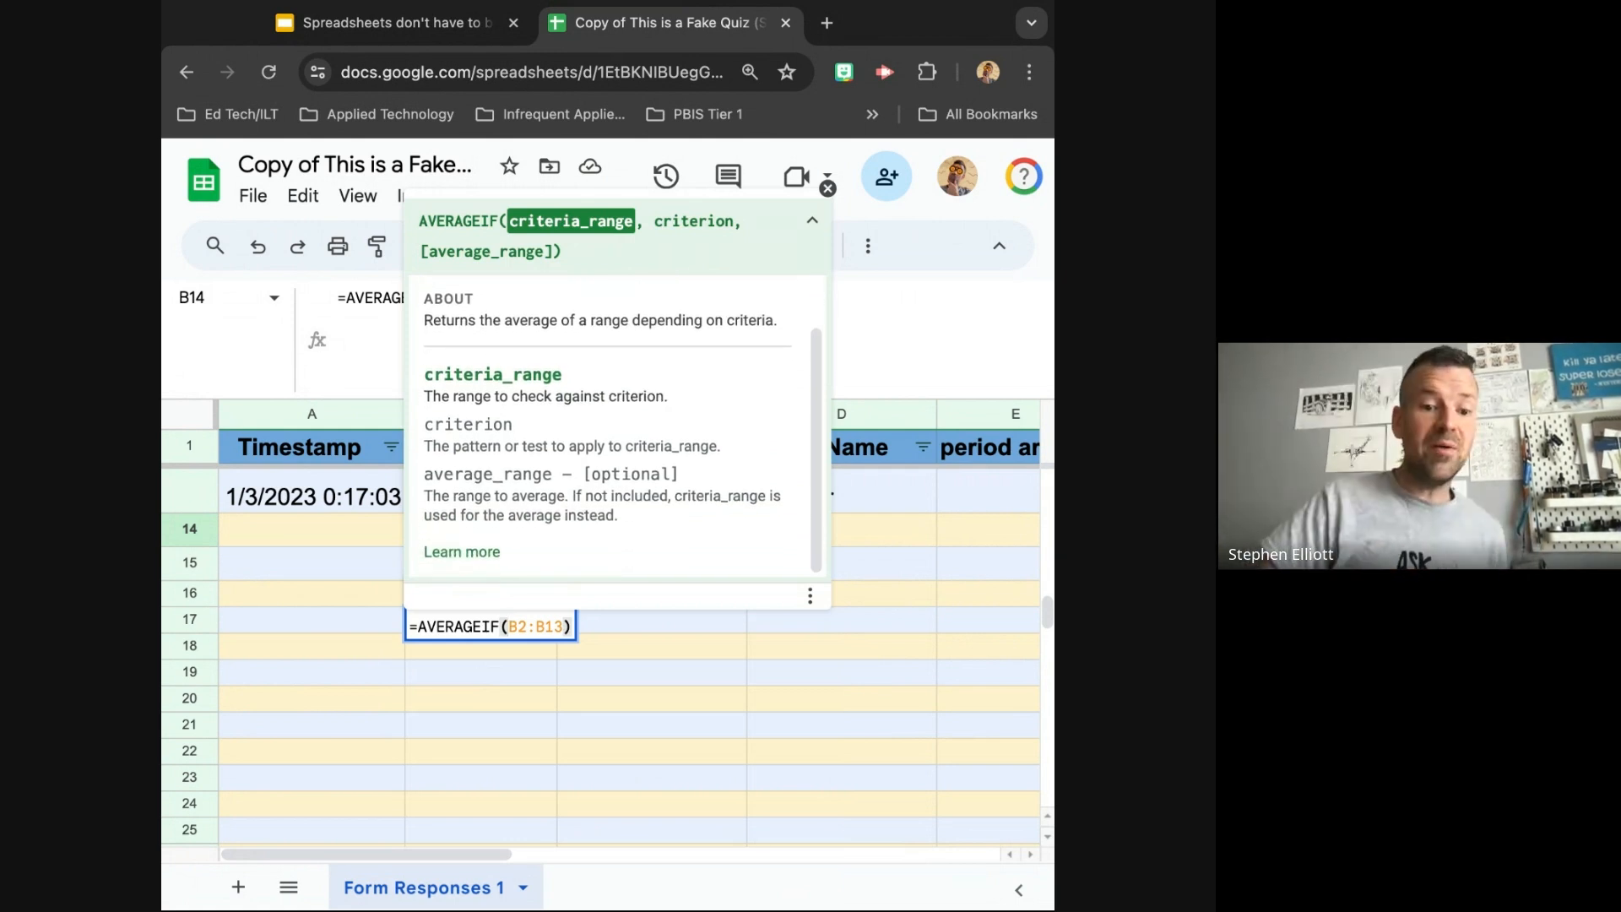
scroll(557, 476, up, 1)
scroll(558, 476, down, 1)
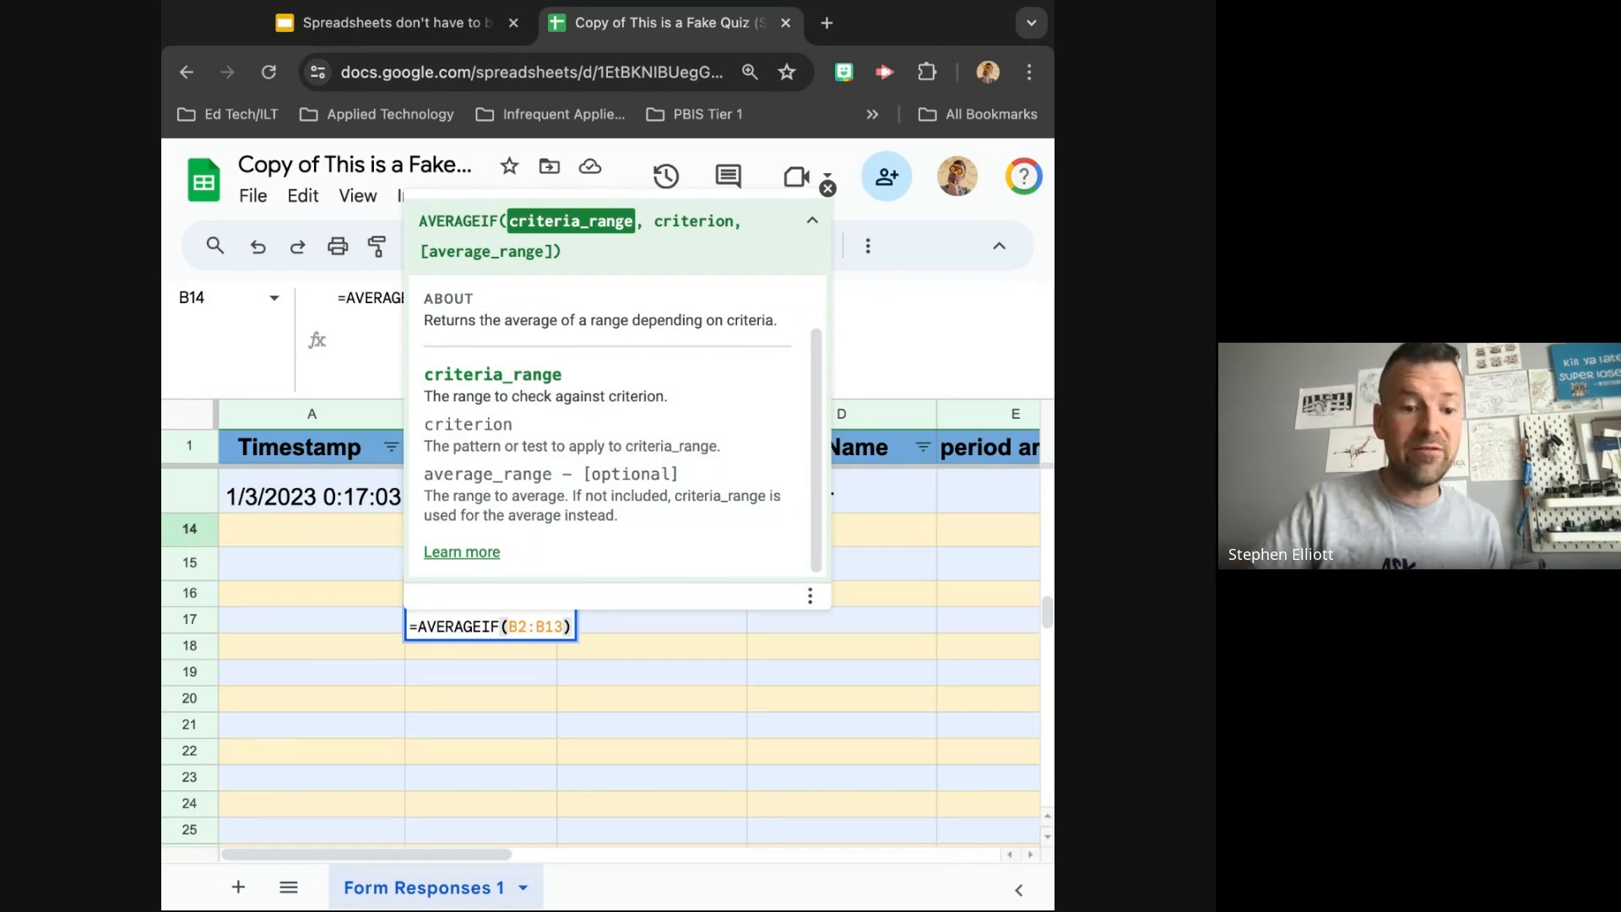
- Remove the IF suffix from the B14 function name and leave the formula as =AVERAGE(B2:B13)
click(499, 626)
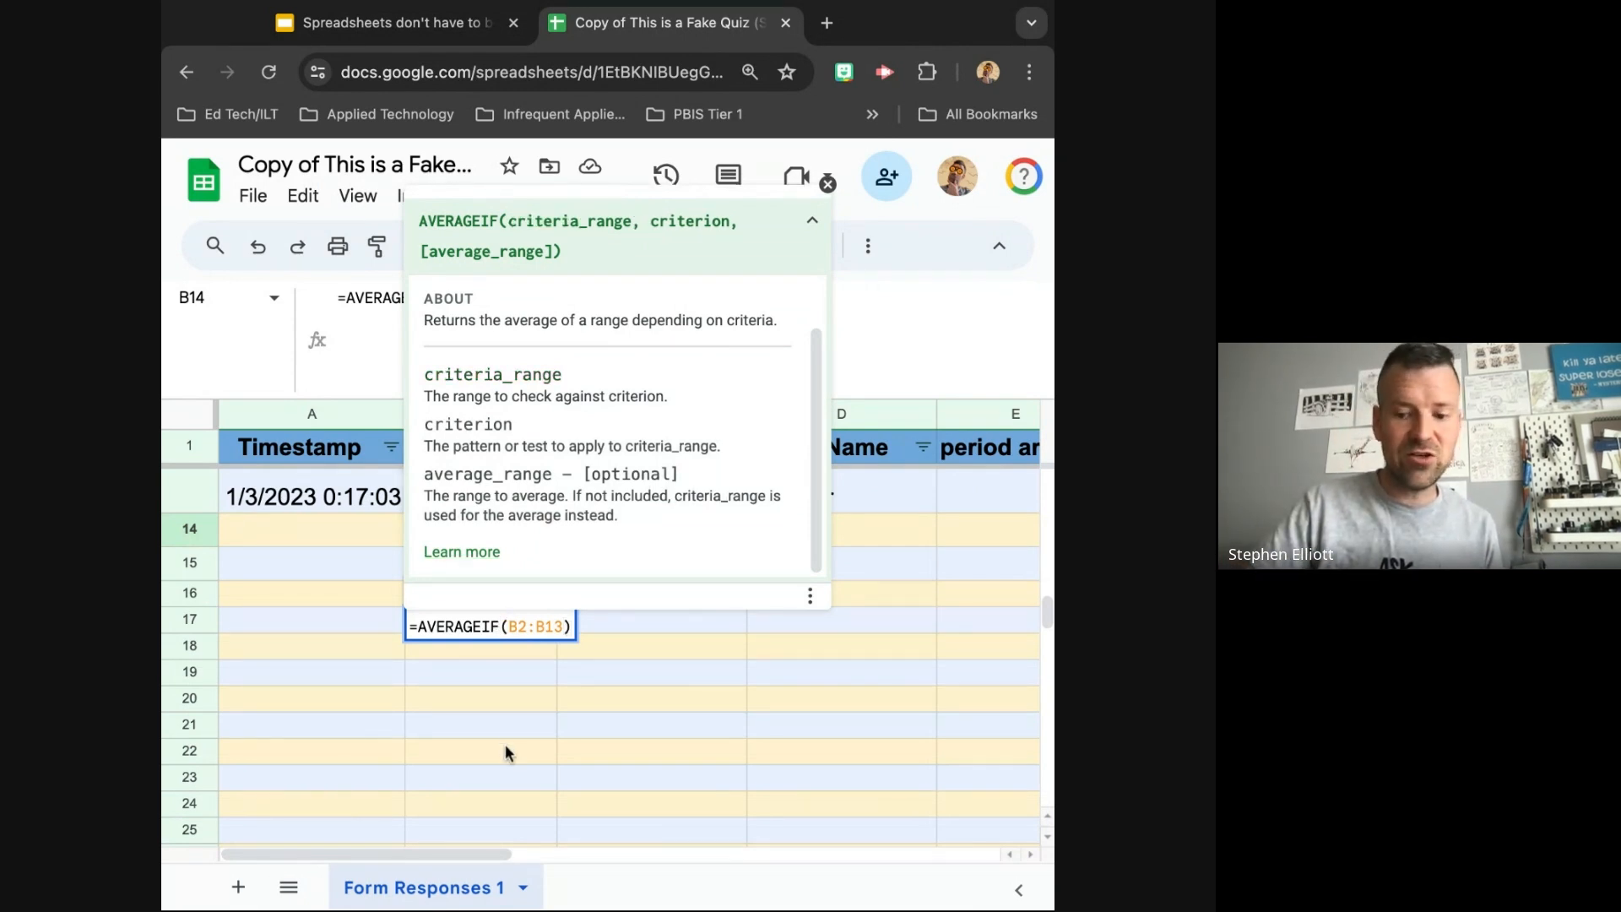
key(BackSpace)
key(BackSpace)
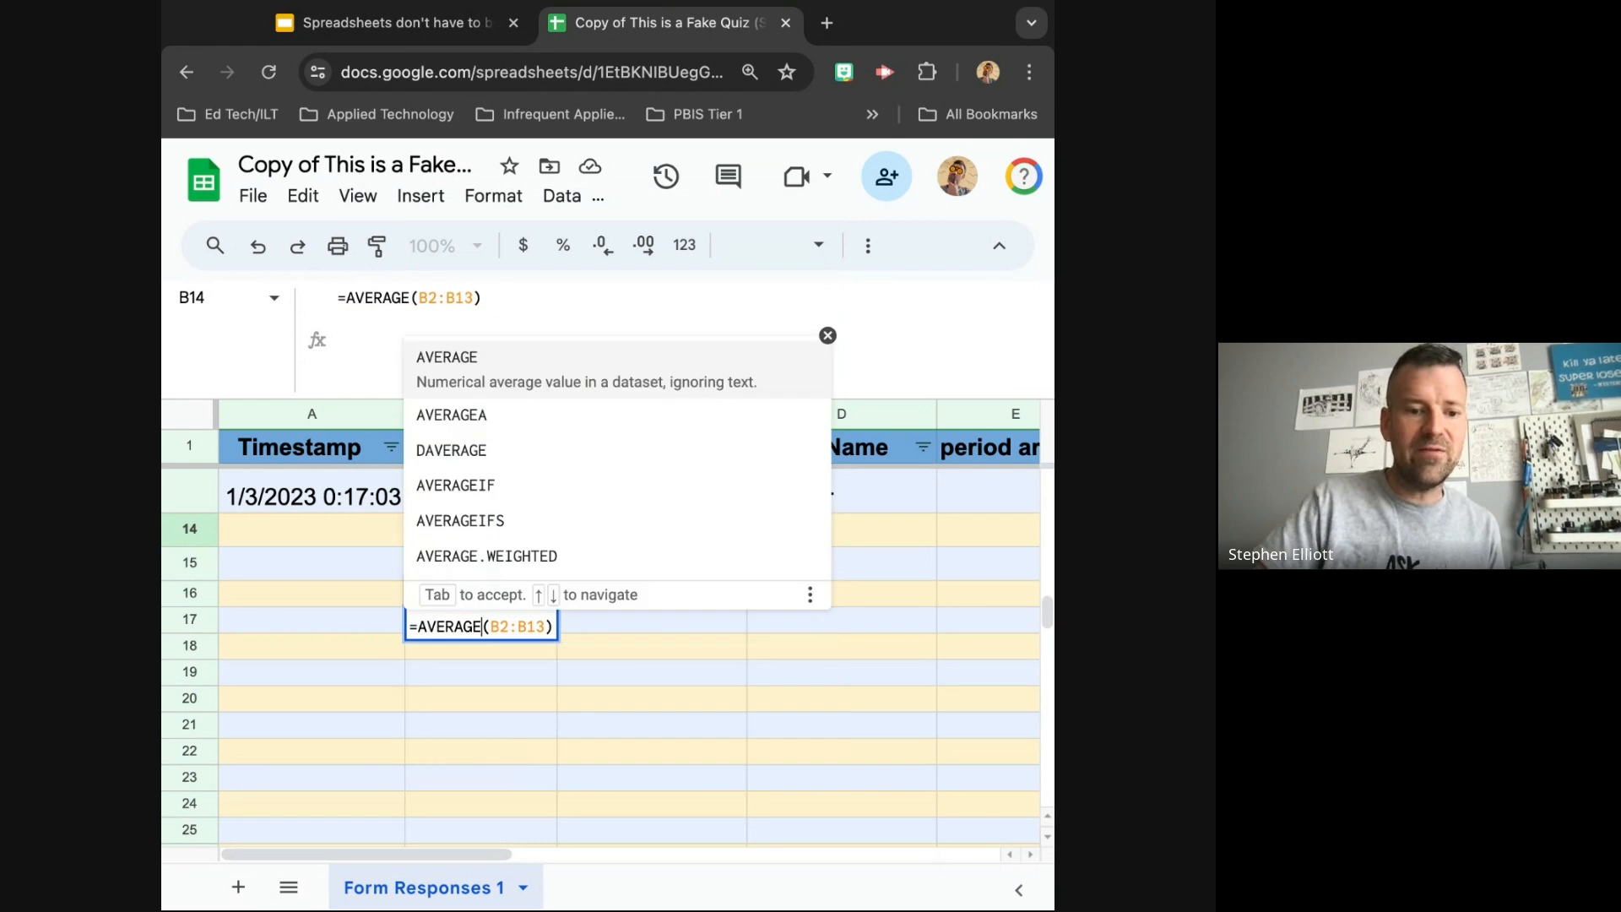
click(509, 677)
- Enter the label "Class Average" in A14, beside the averaged score
scroll(446, 540, up, 3)
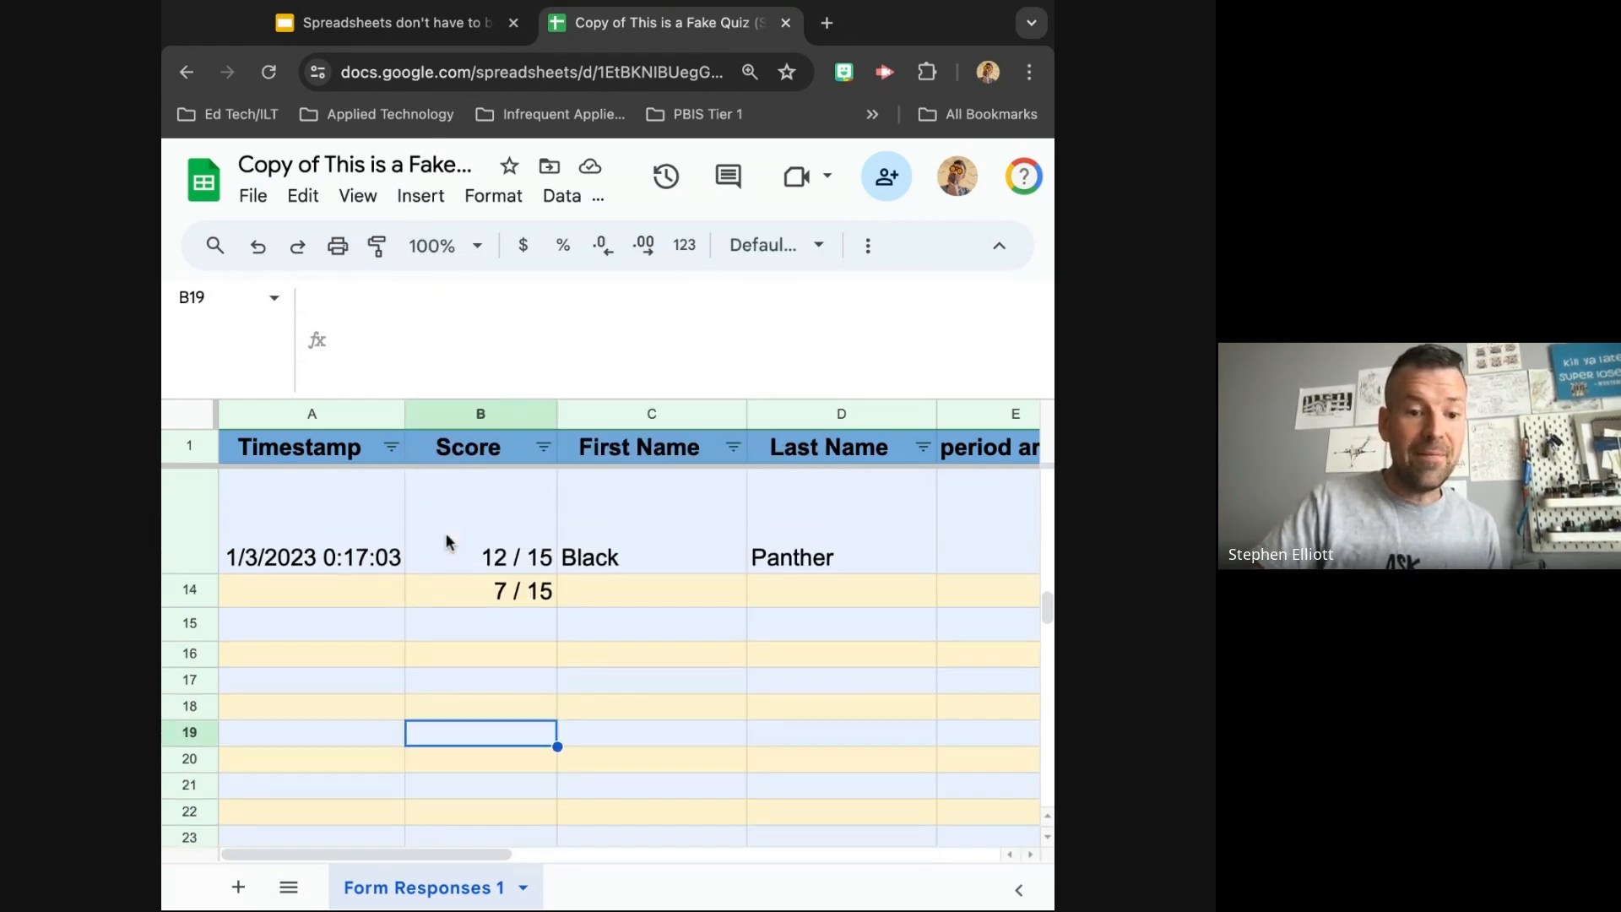
scroll(445, 542, down, 1)
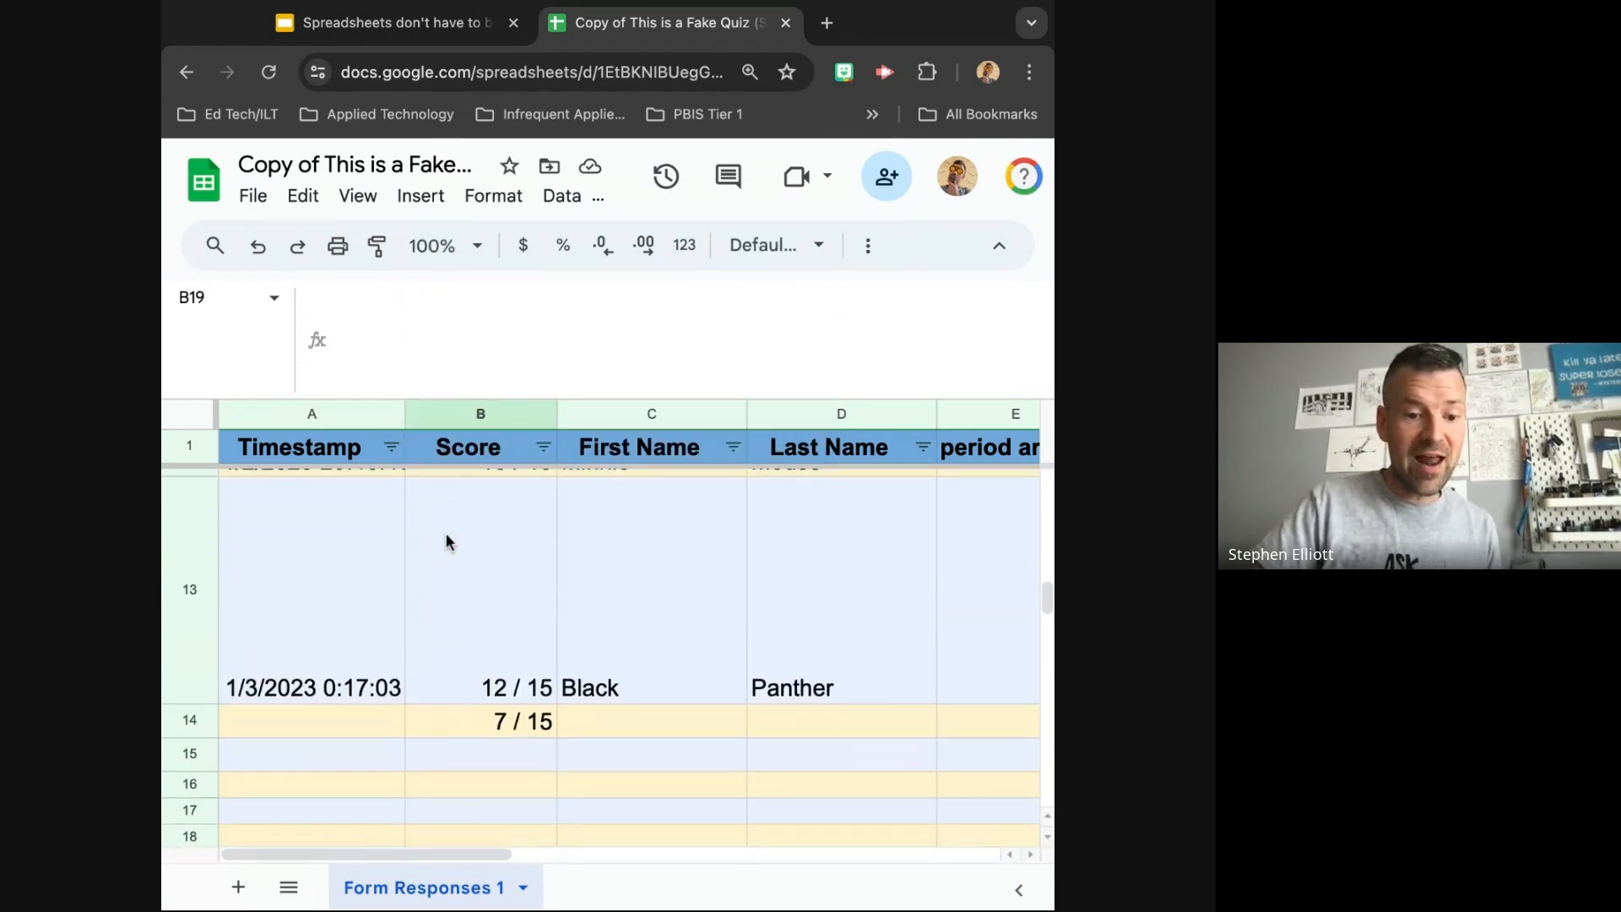
click(319, 695)
text(Cla)
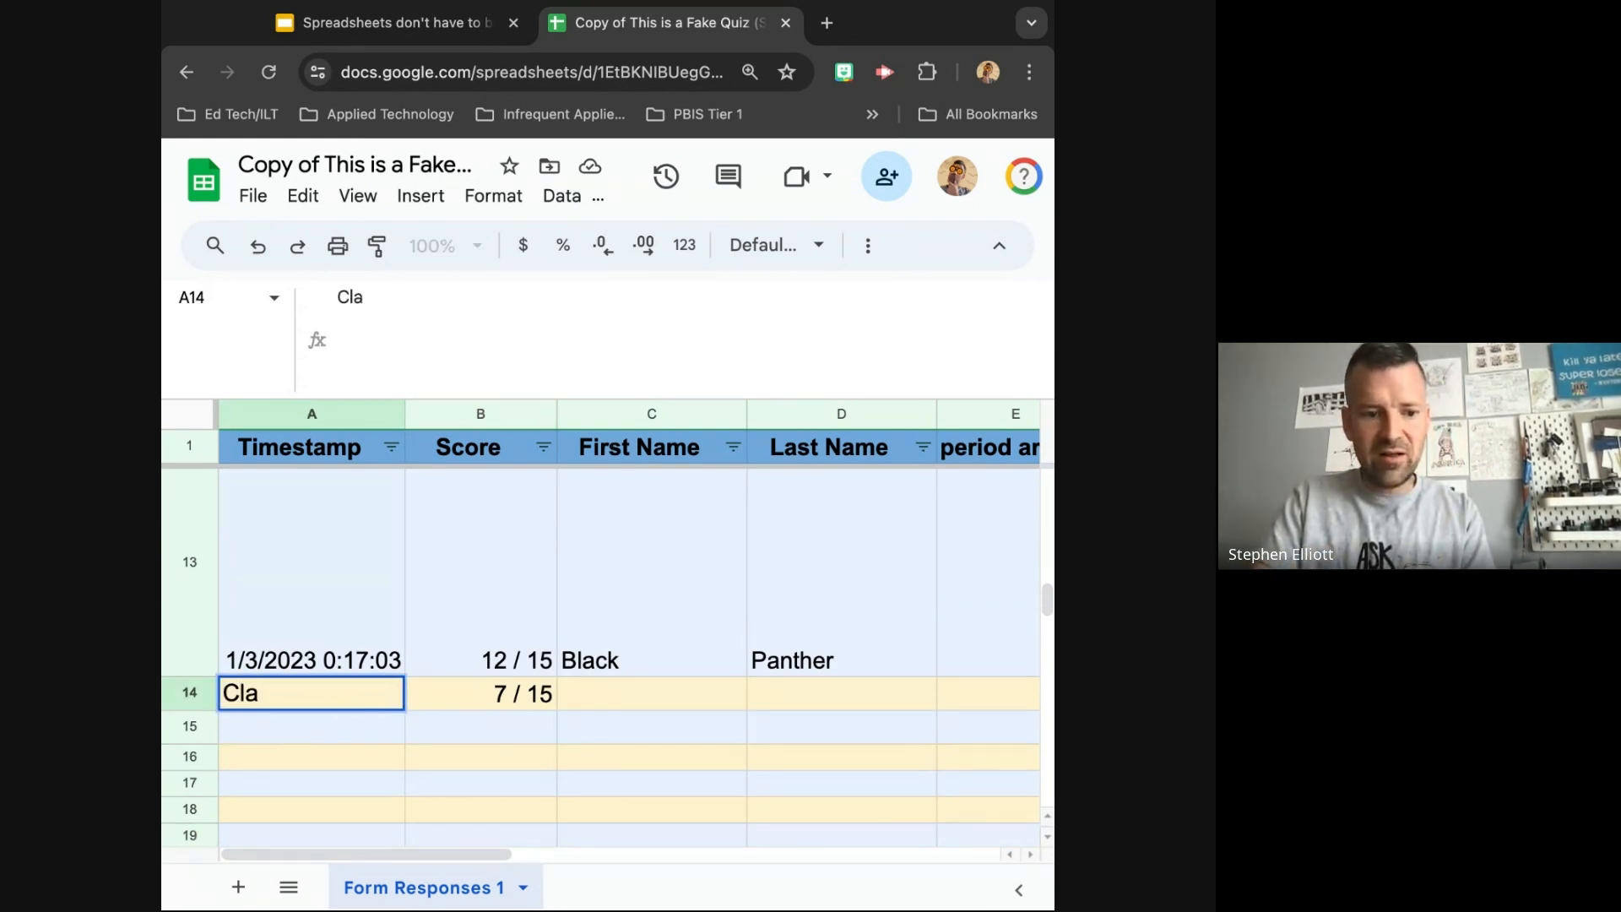
text(ss Average)
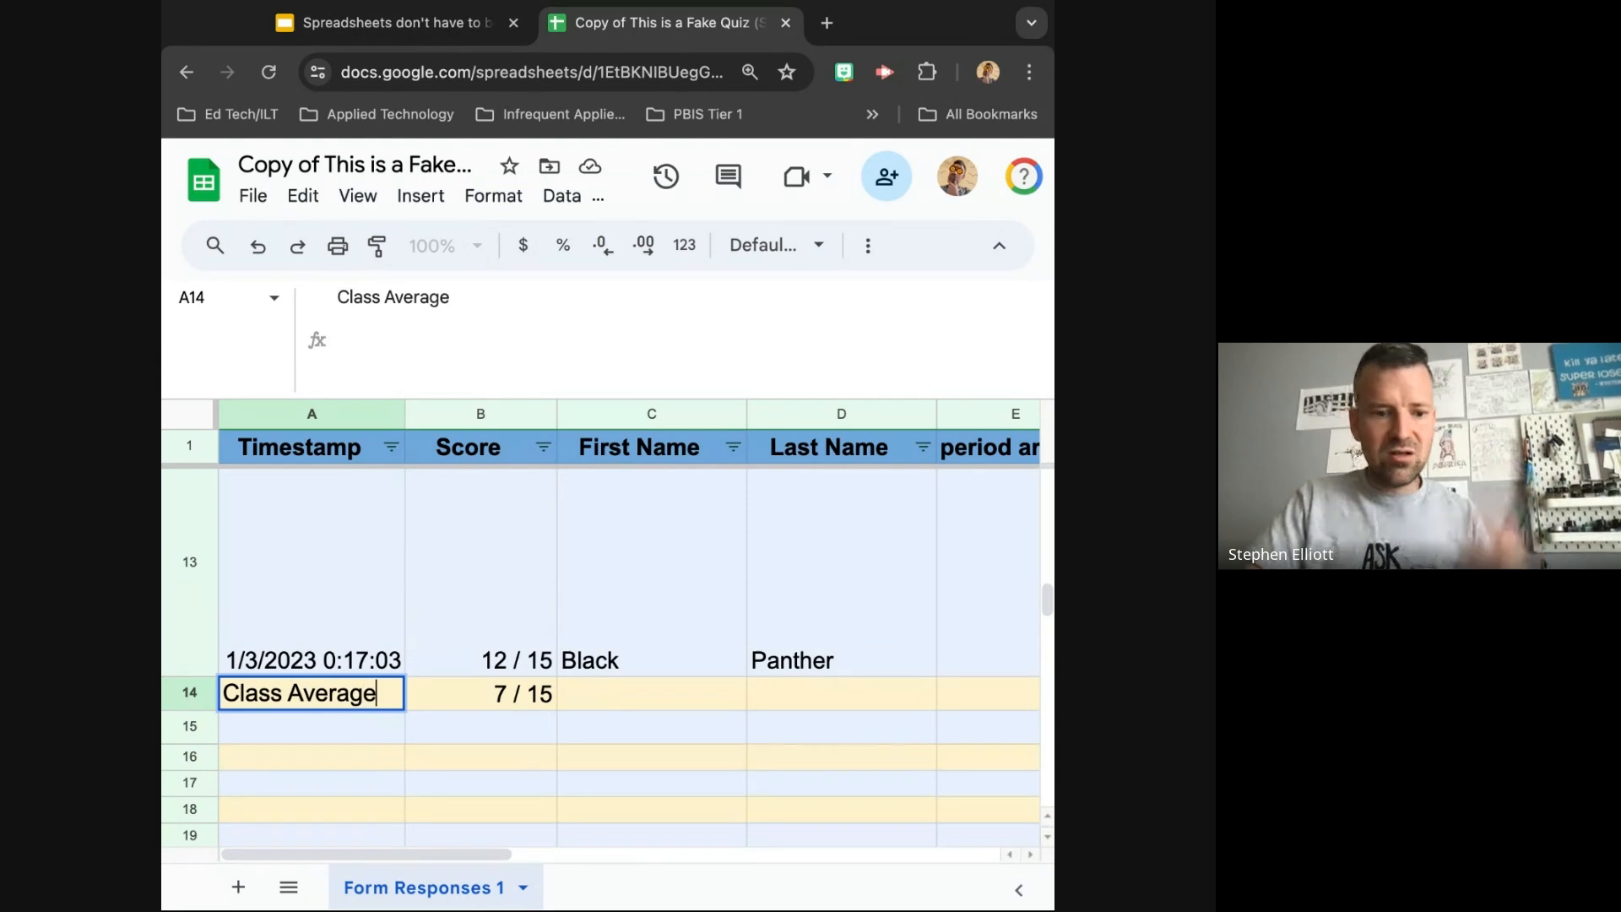
click(433, 699)
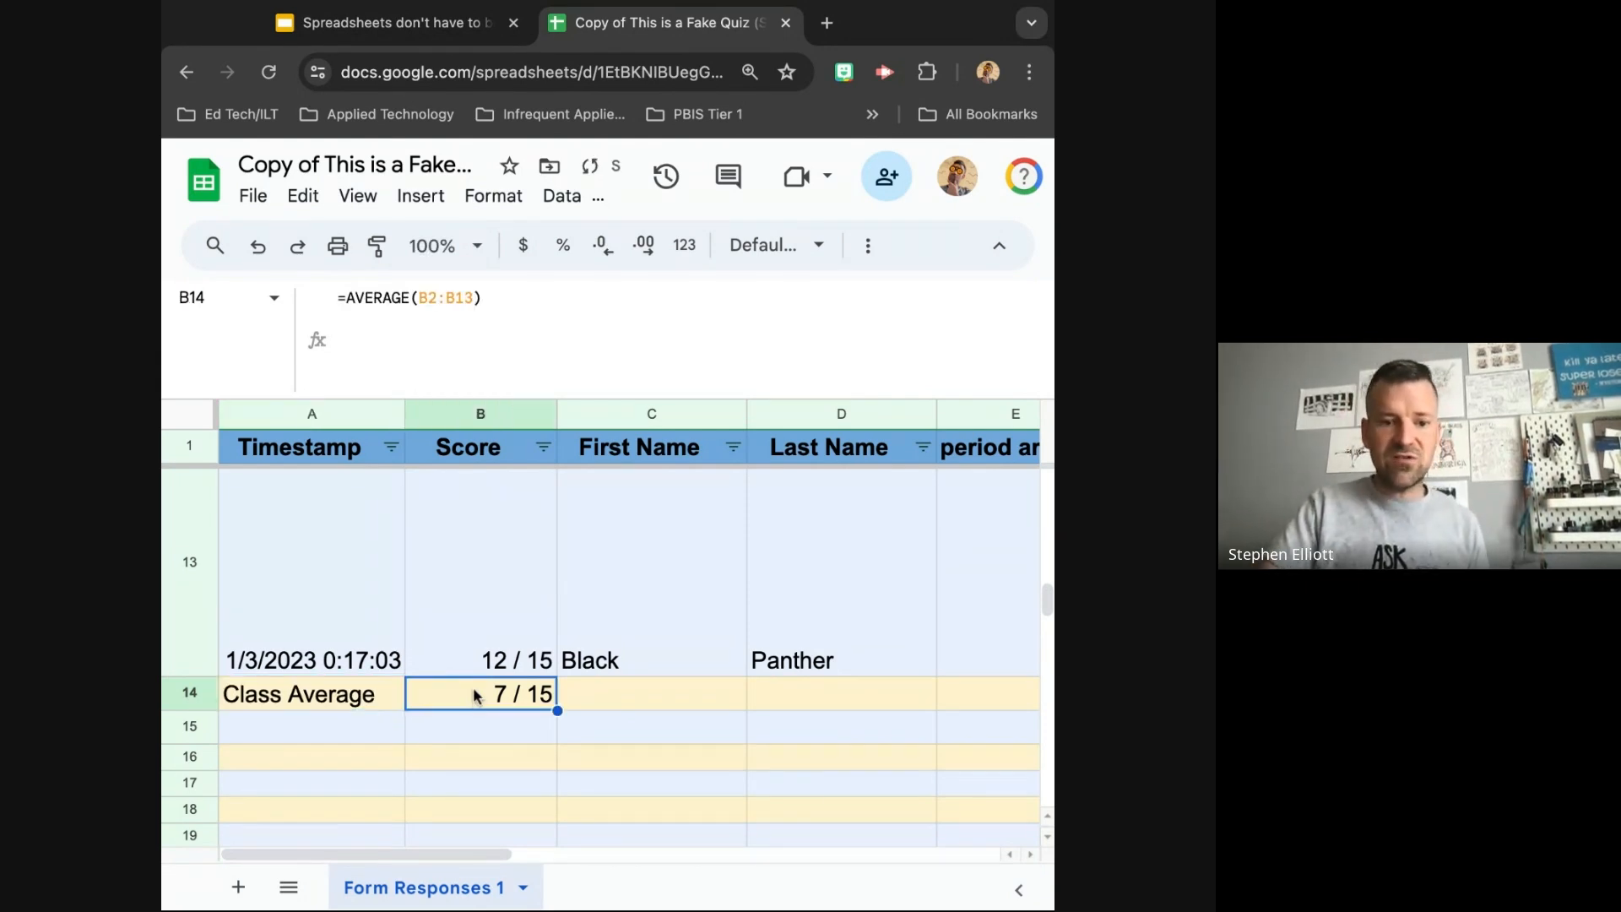
- Replace the word "Class" in the A14 label so that it reads "Quiz Average"
click(229, 703)
double_click(229, 701)
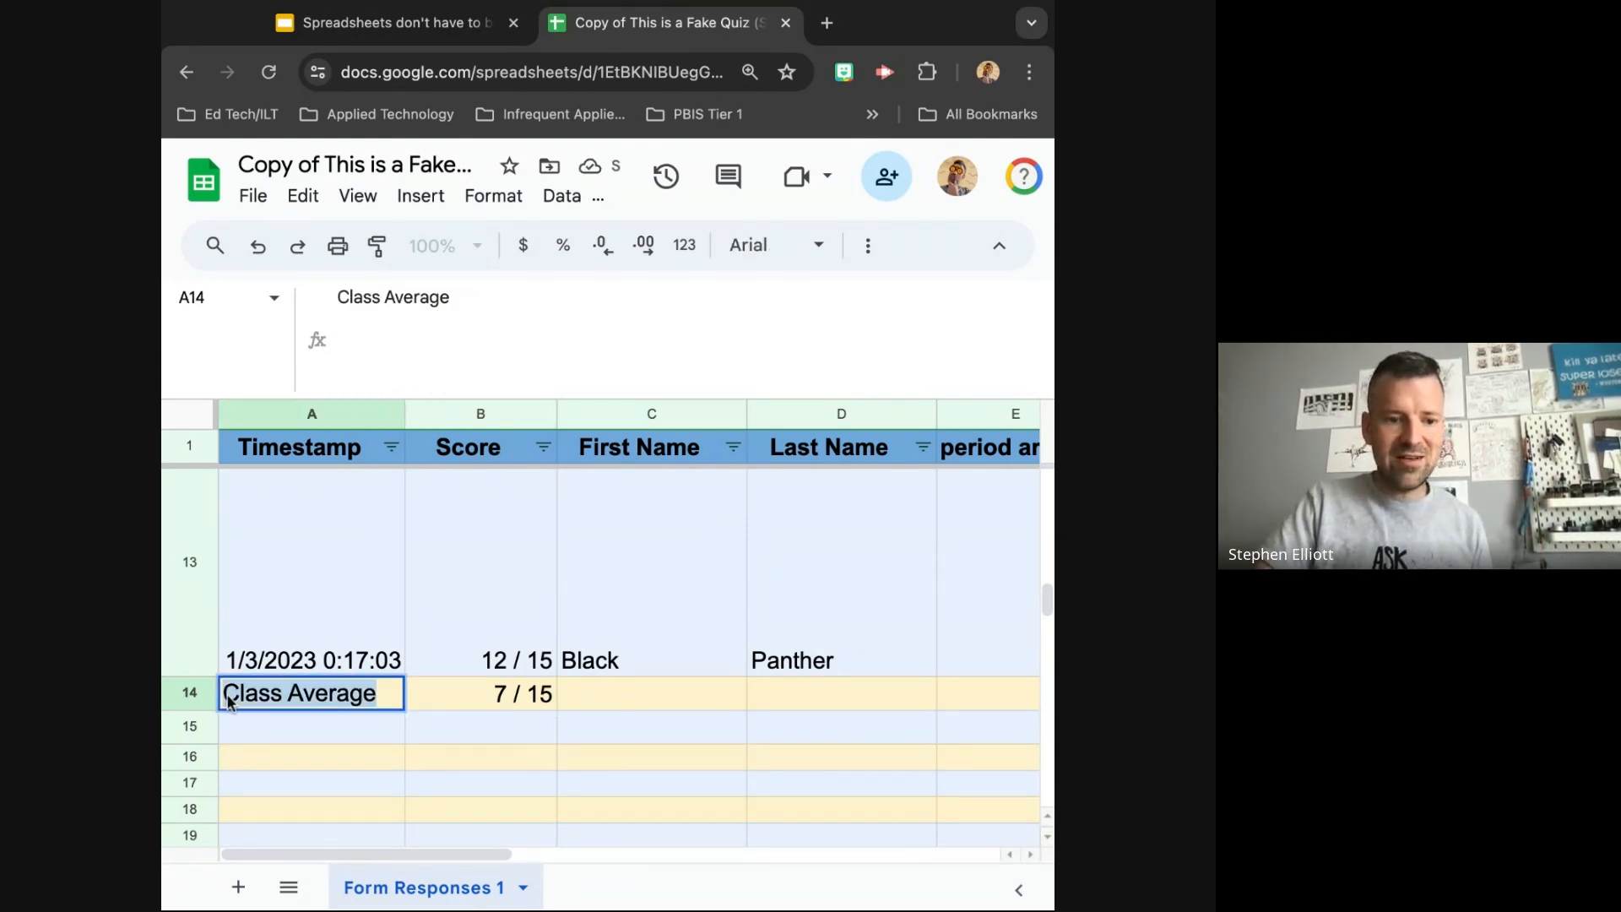
double_click(234, 694)
text(Quiz)
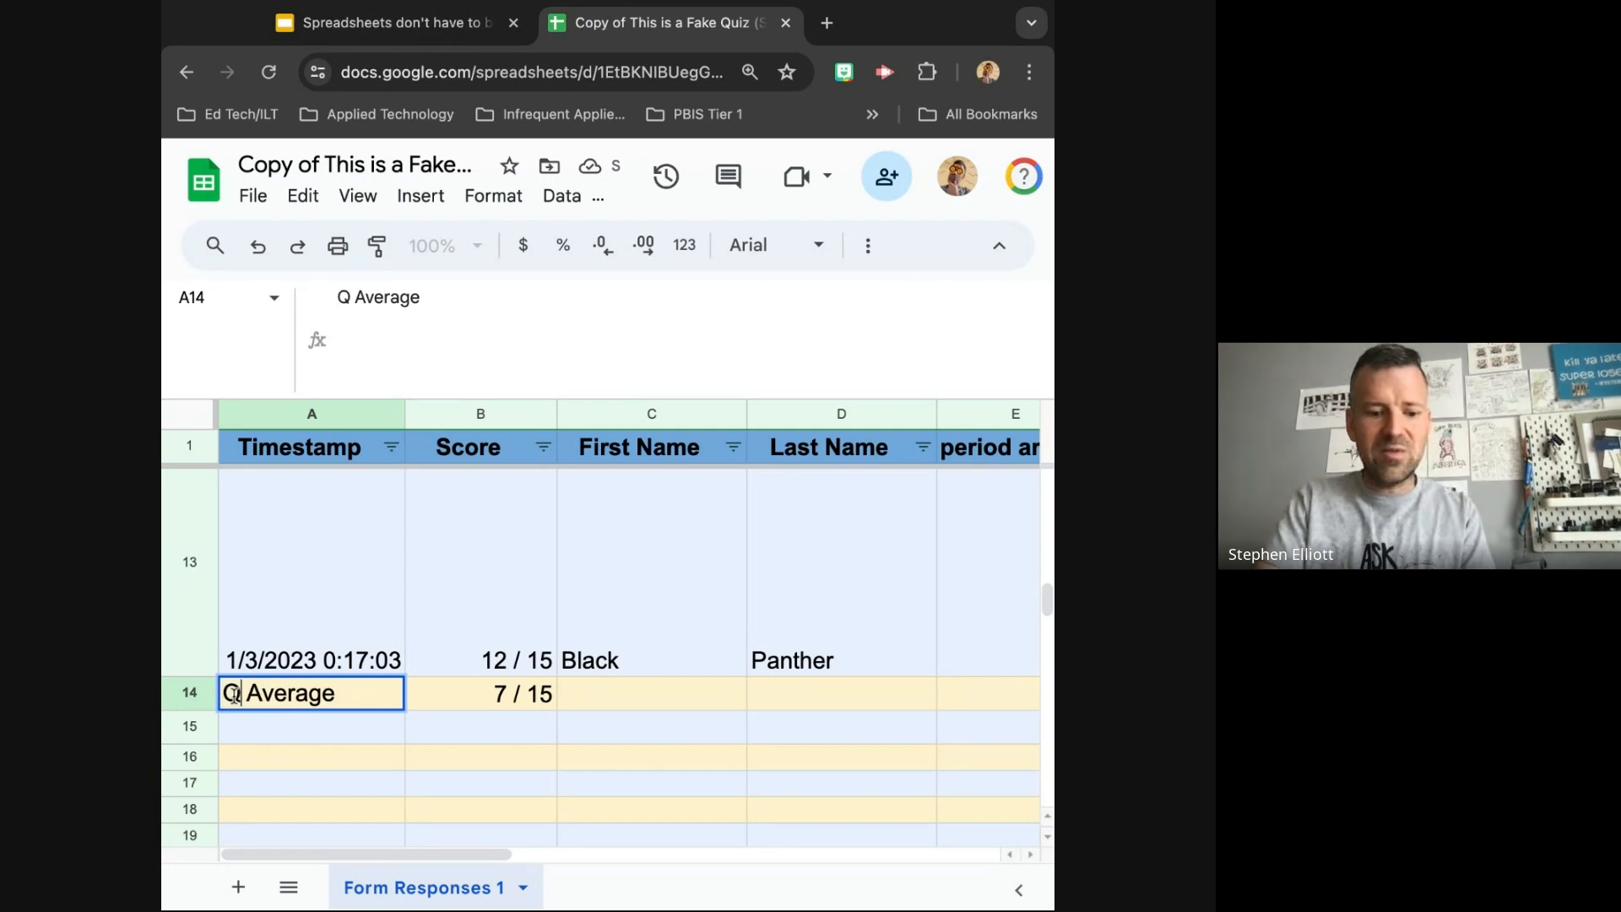
key(Return)
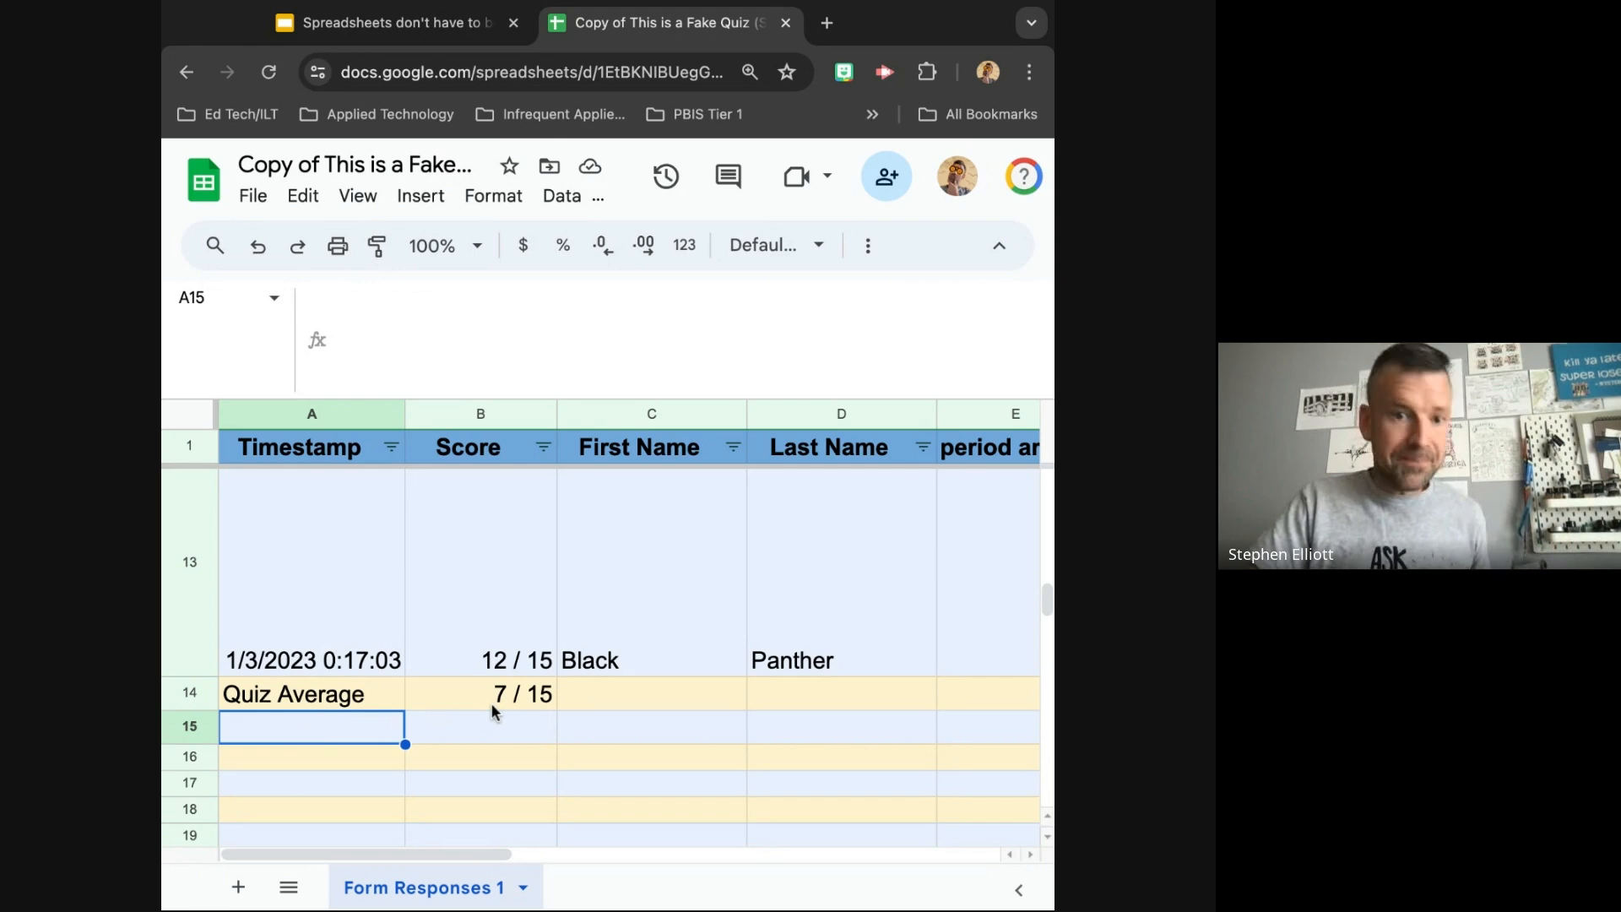
- Switch to the slide presentation, advance to the SUM Functions slide and open its "Need to know more about Sheets Functions?" link
click(440, 22)
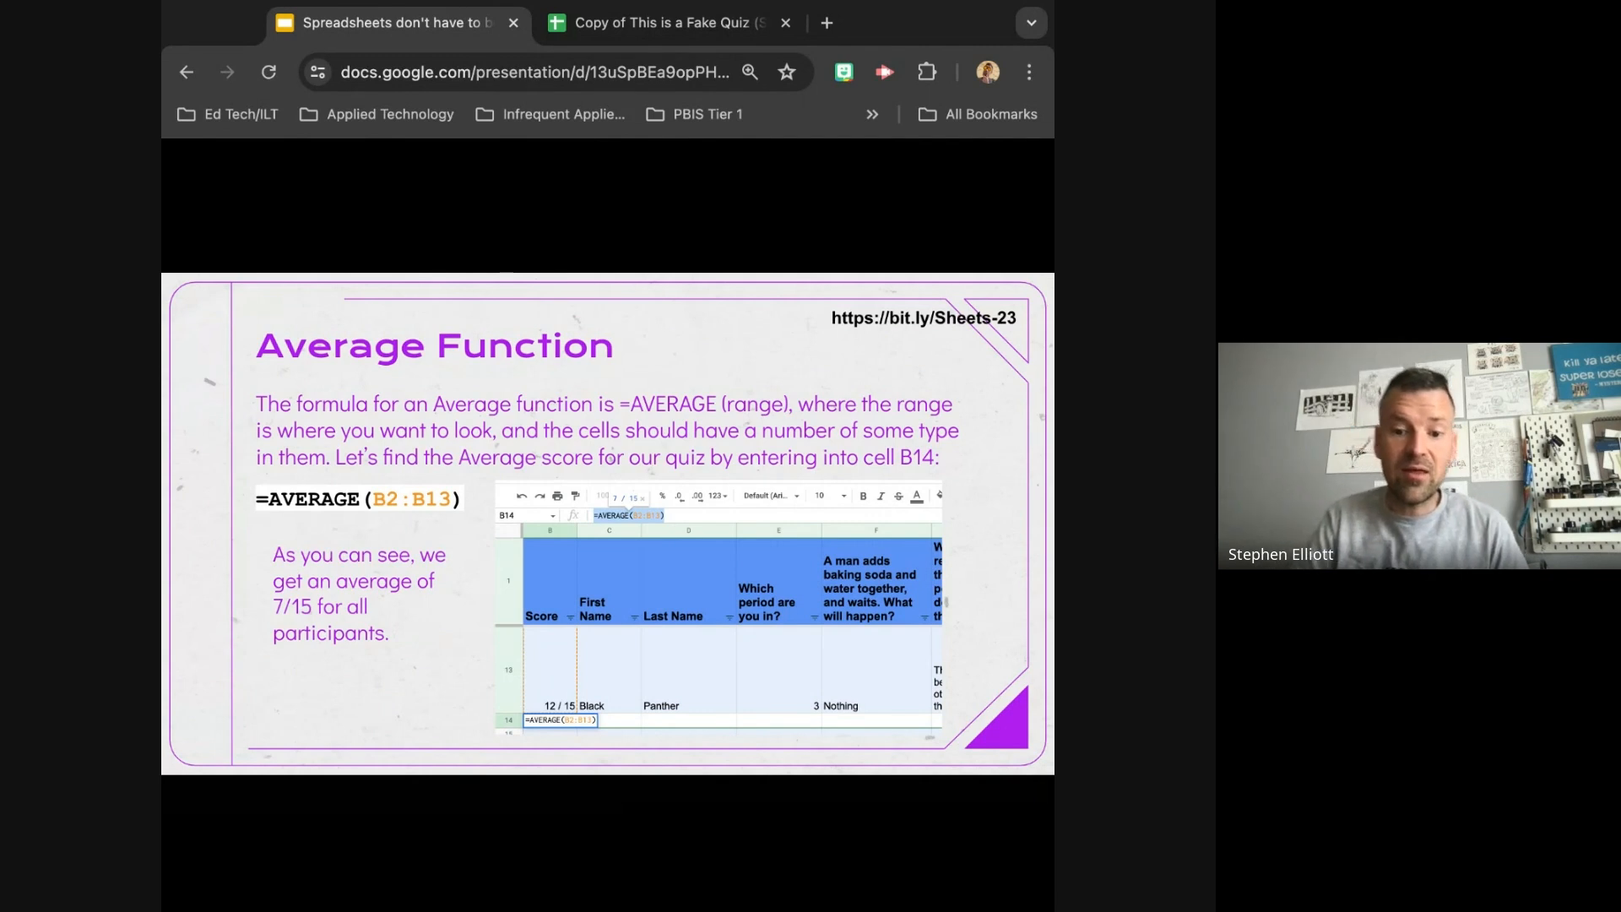
key(Right)
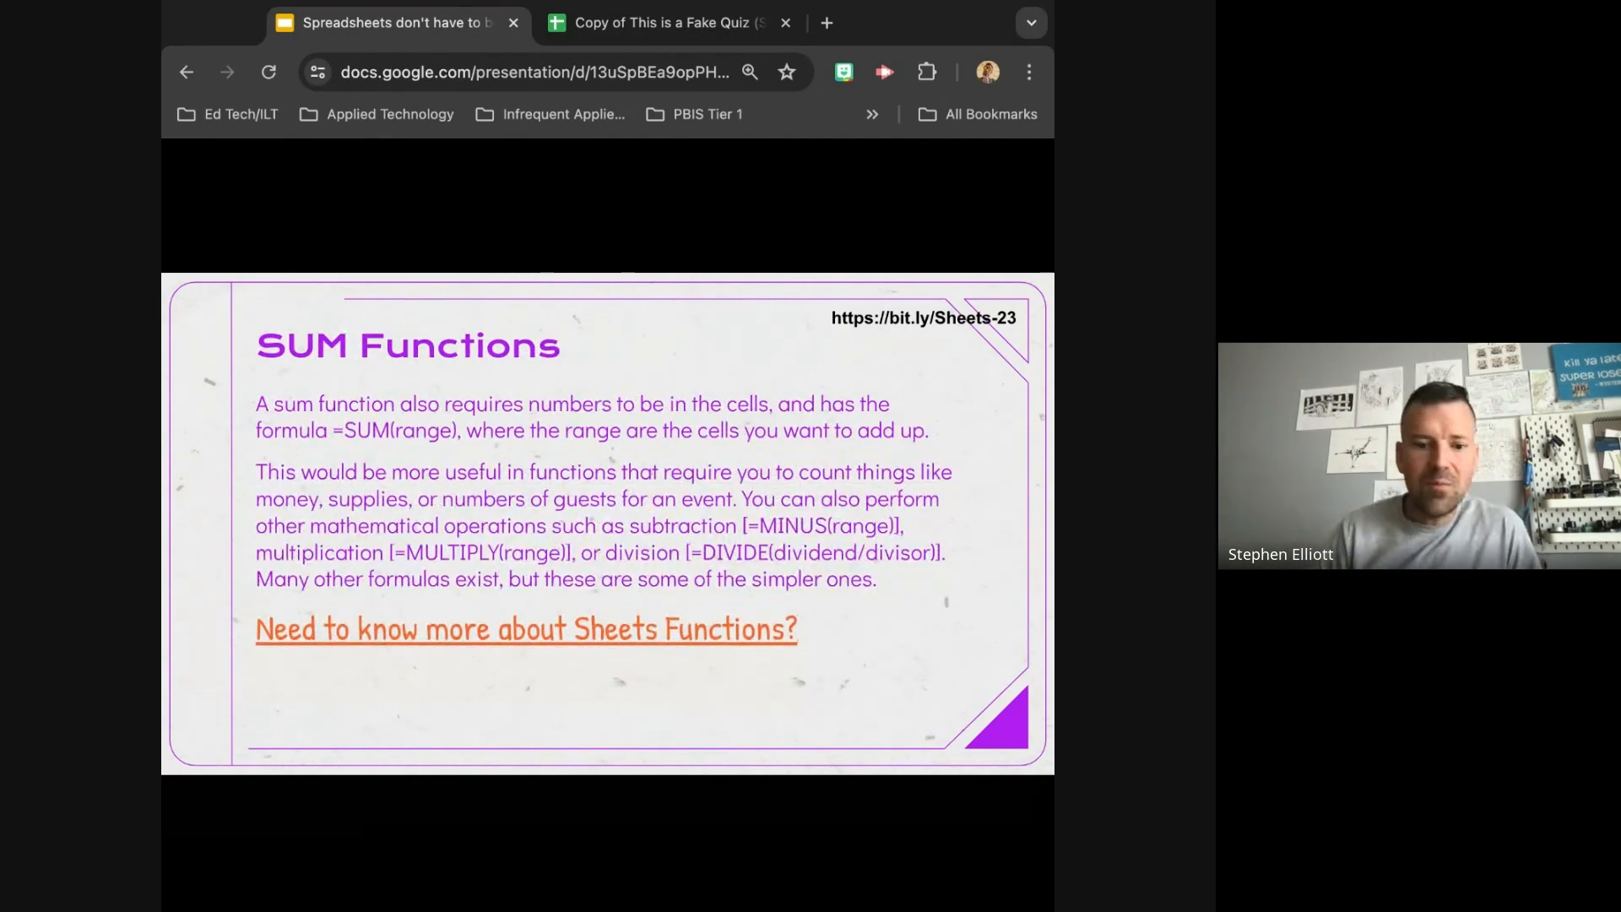
click(719, 647)
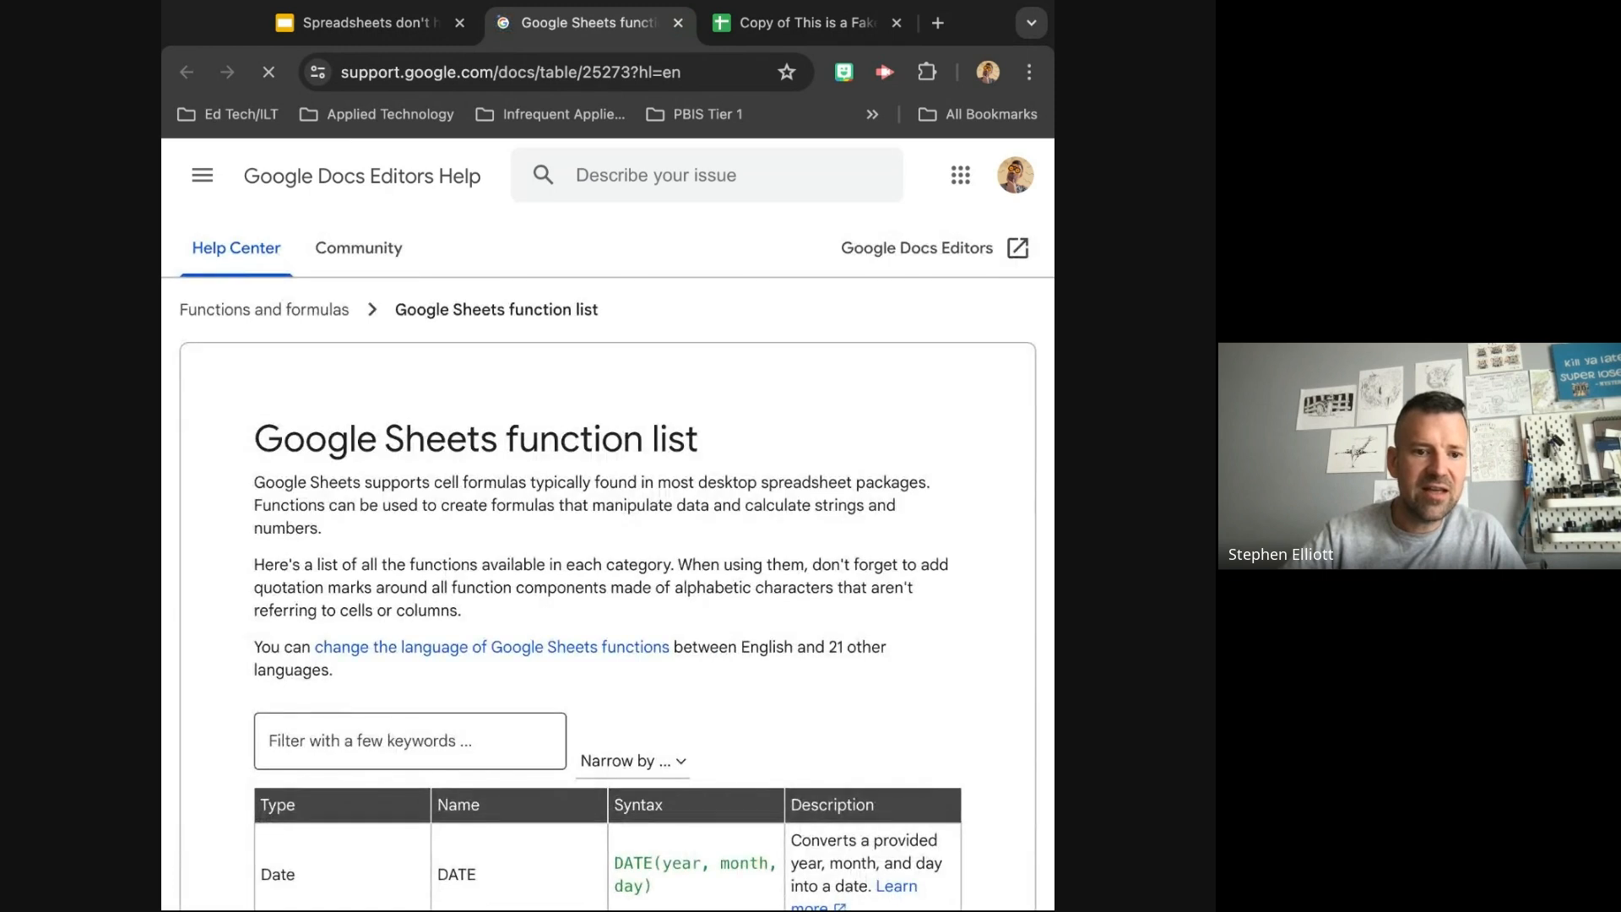
- Browse the Google Sheets function list through the Array, Database, Date and Engineering entries and return to its beginning
scroll(829, 470, down, 2)
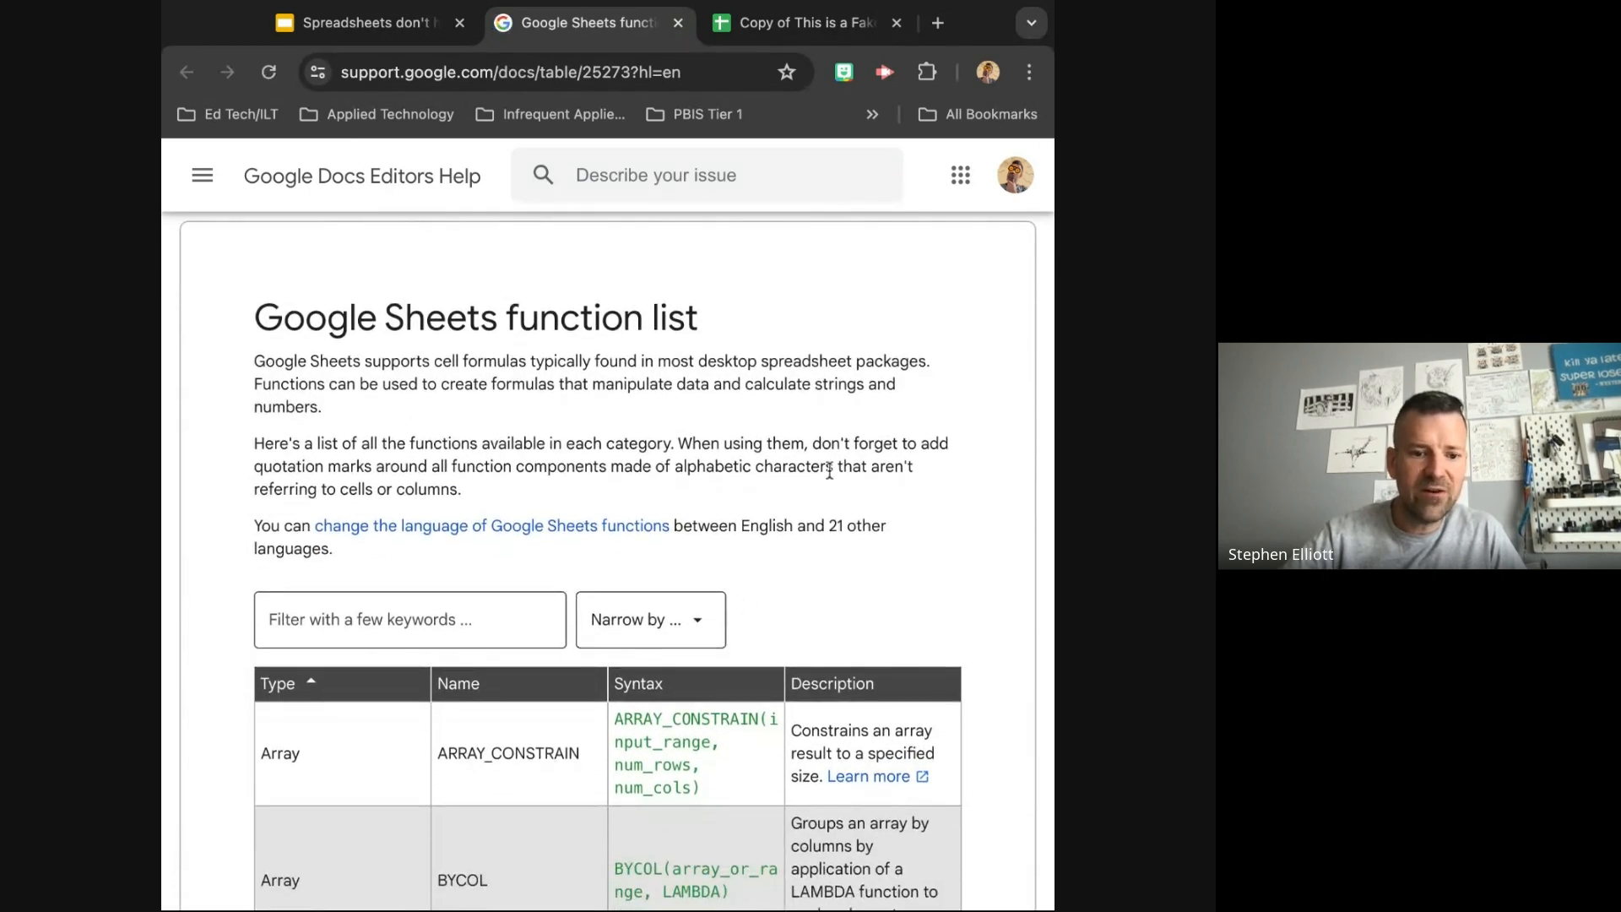
scroll(829, 470, down, 4)
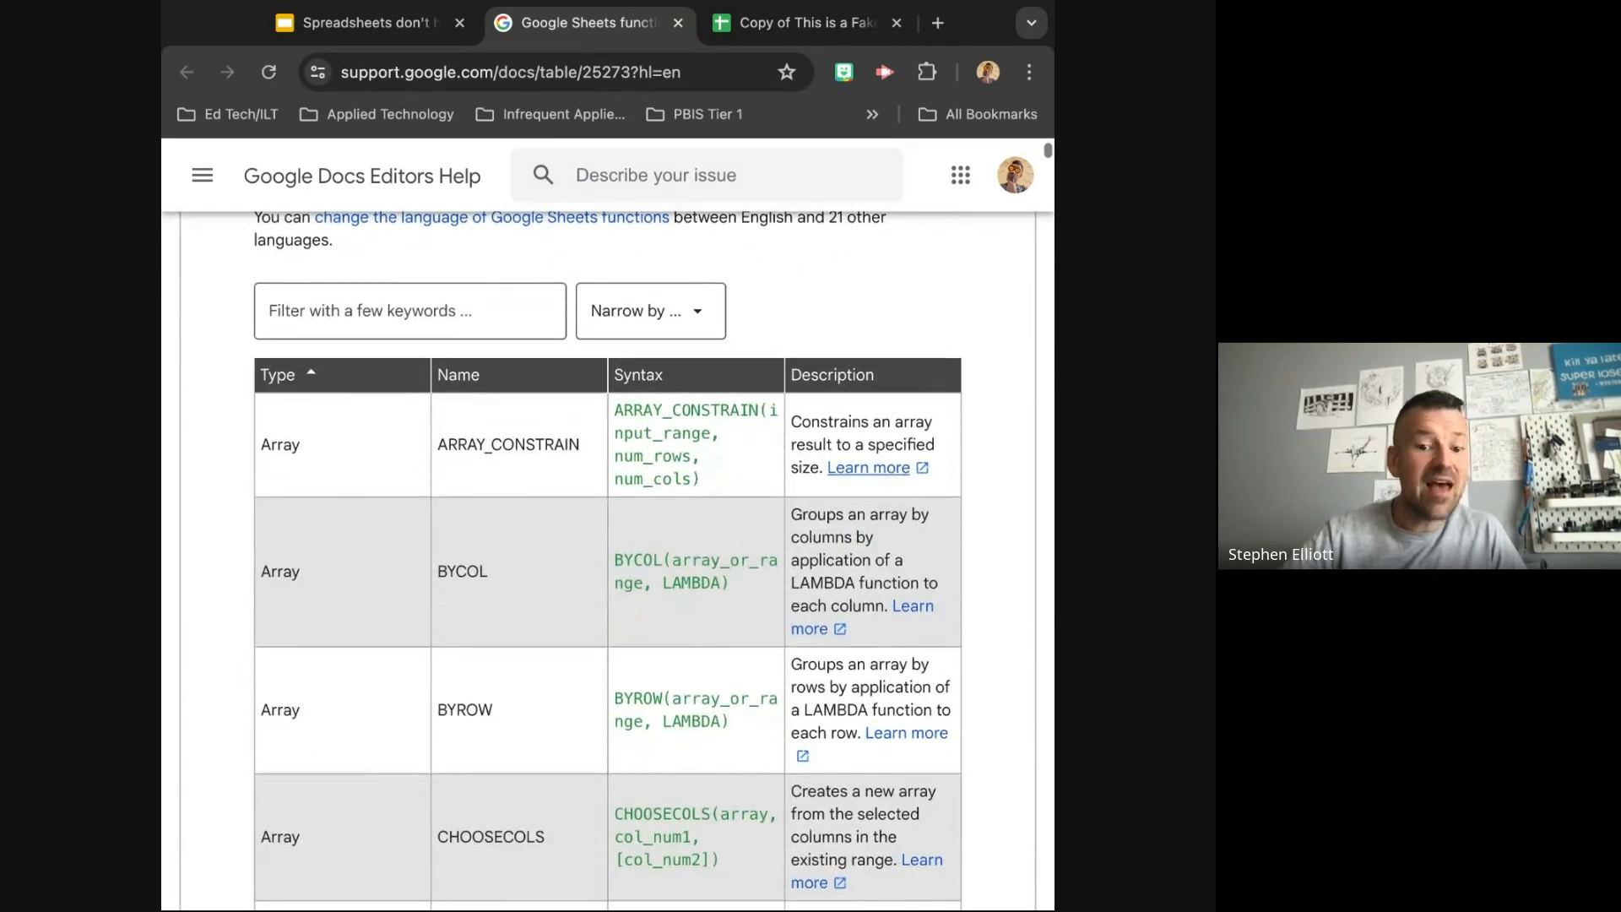
scroll(772, 625, down, 10)
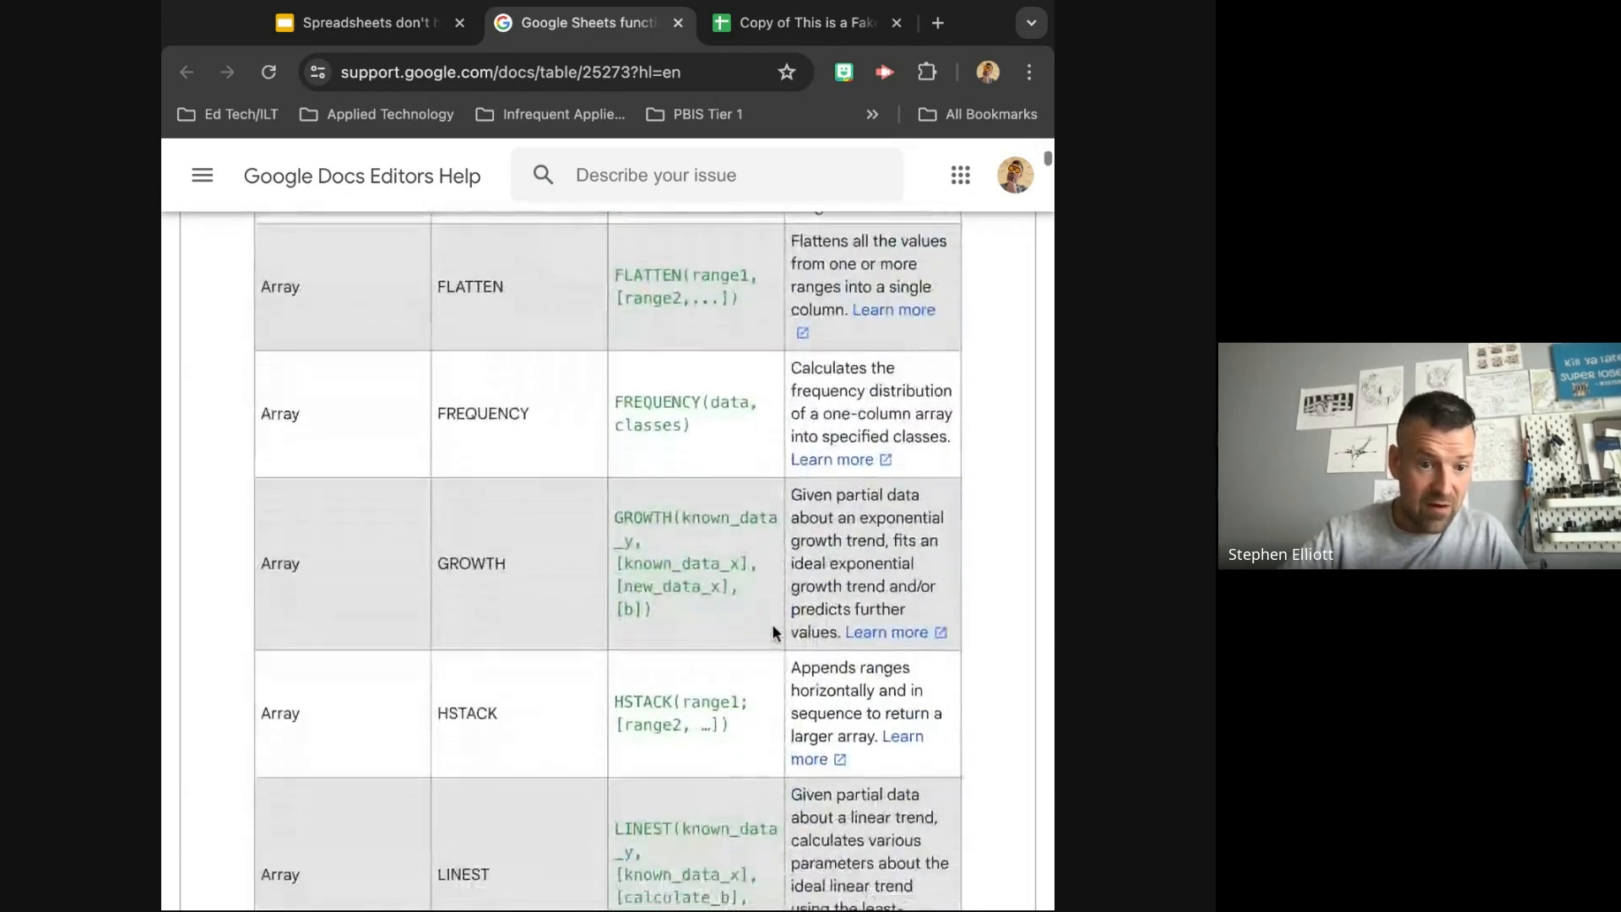
scroll(772, 625, down, 20)
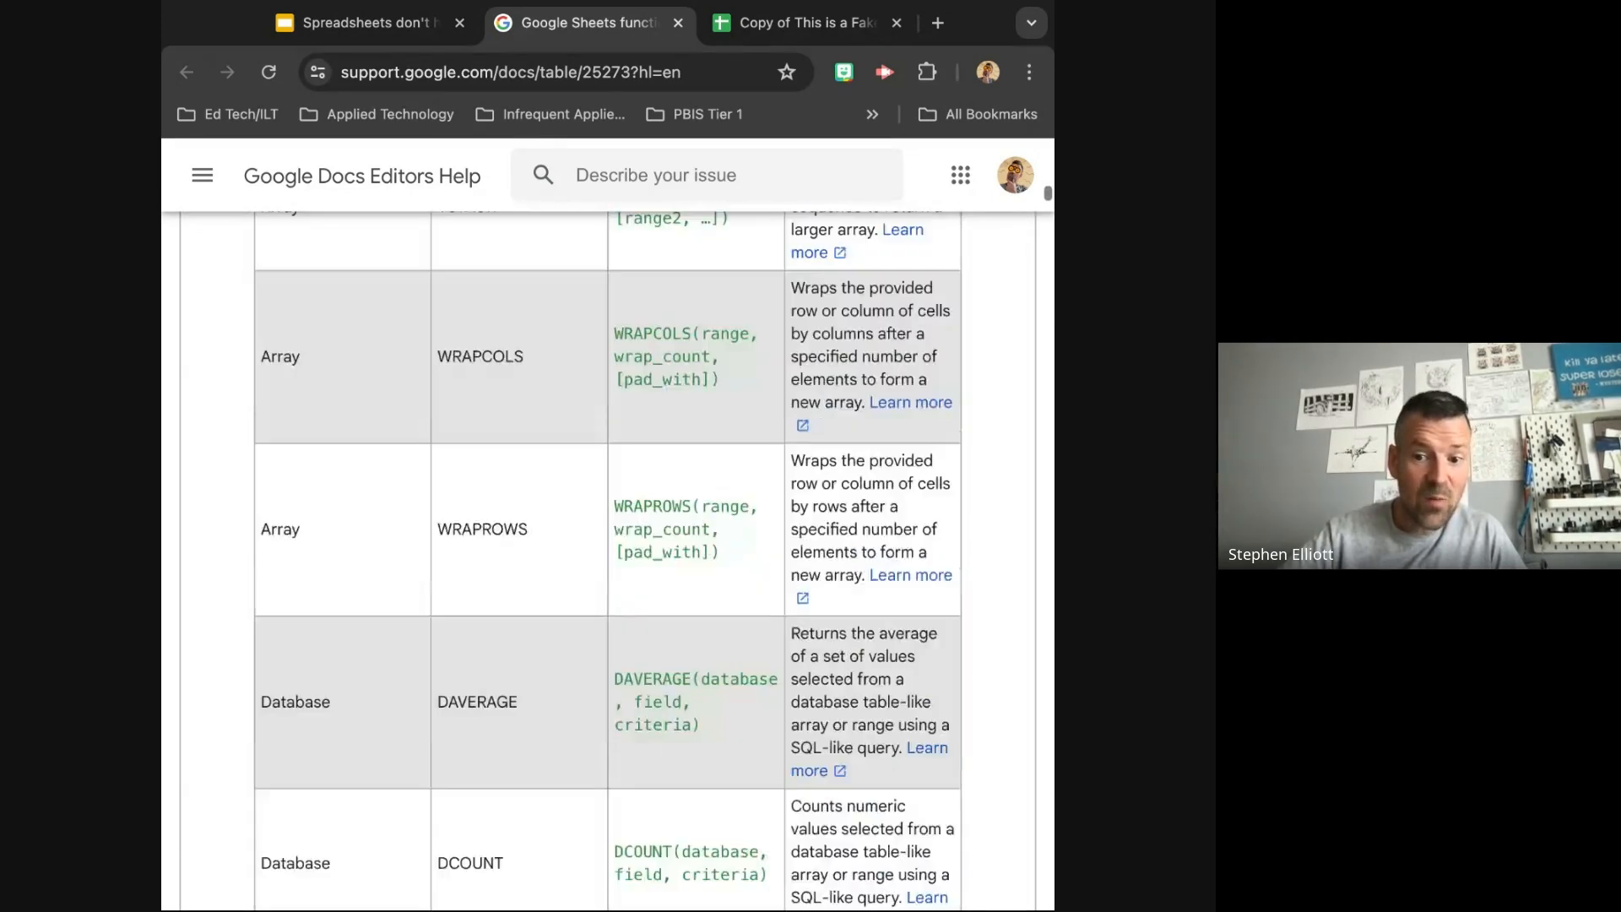
scroll(471, 614, down, 20)
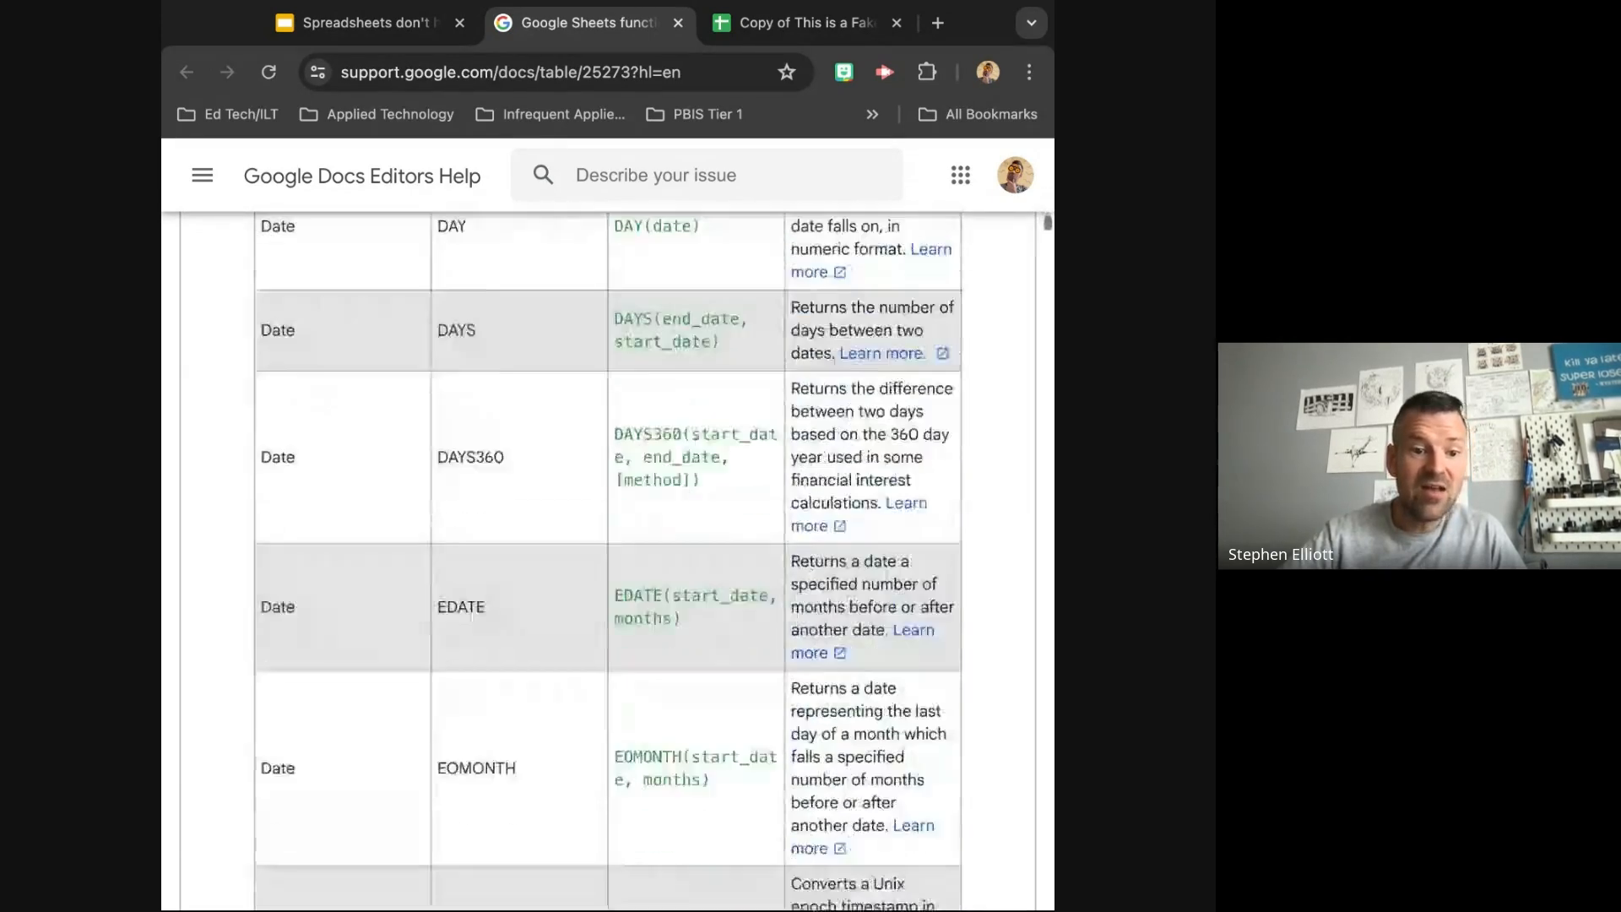
scroll(472, 614, down, 15)
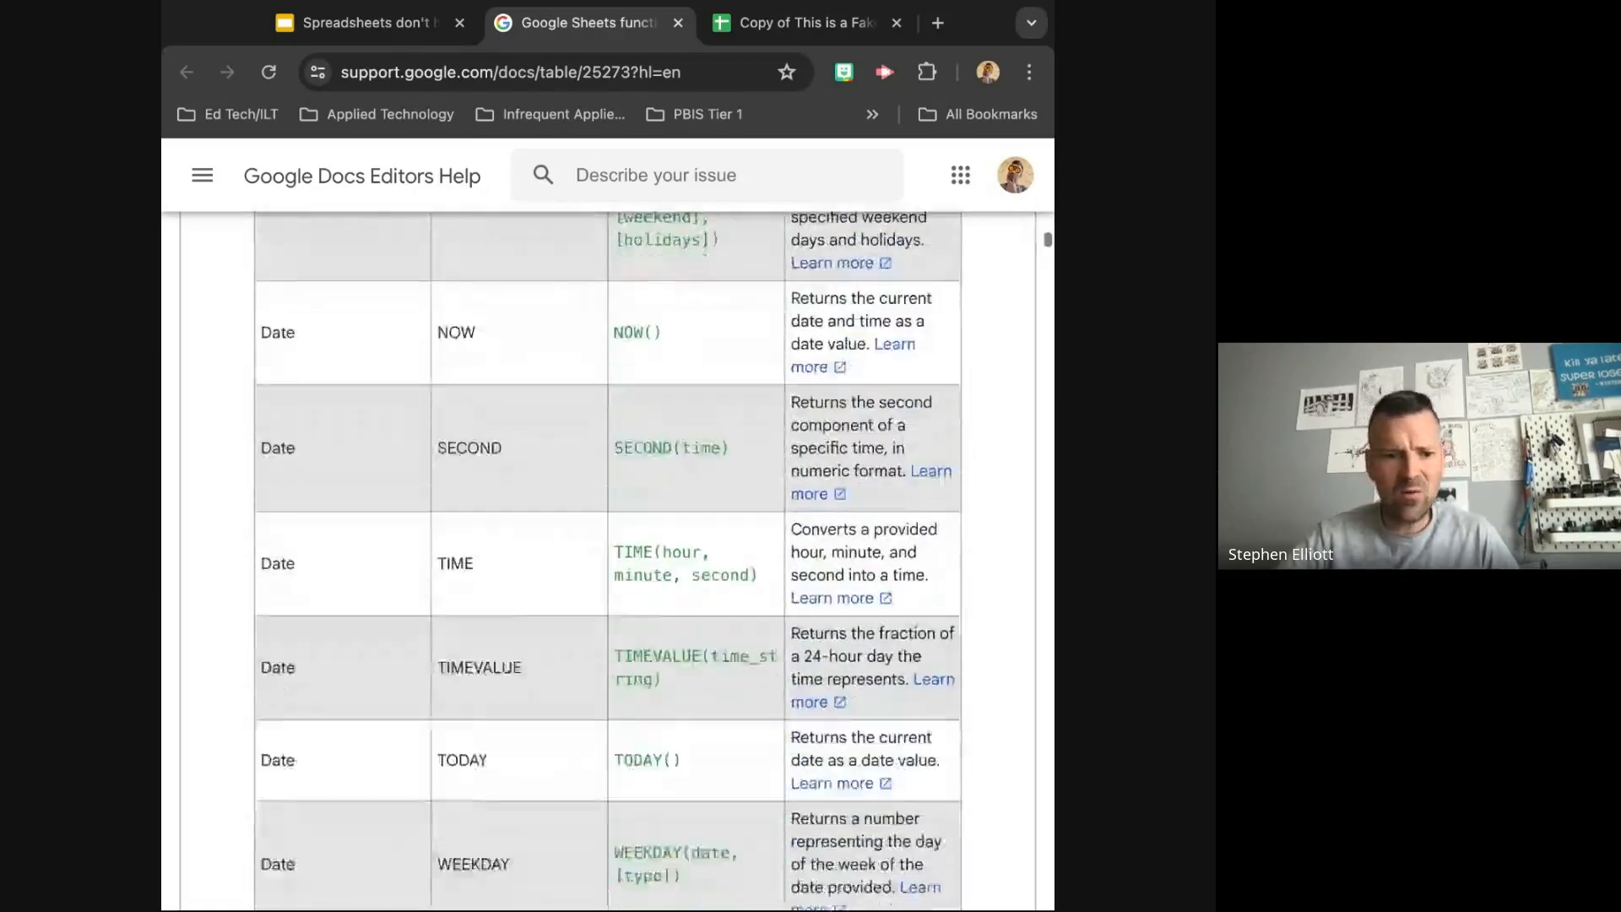
scroll(608, 561, down, 12)
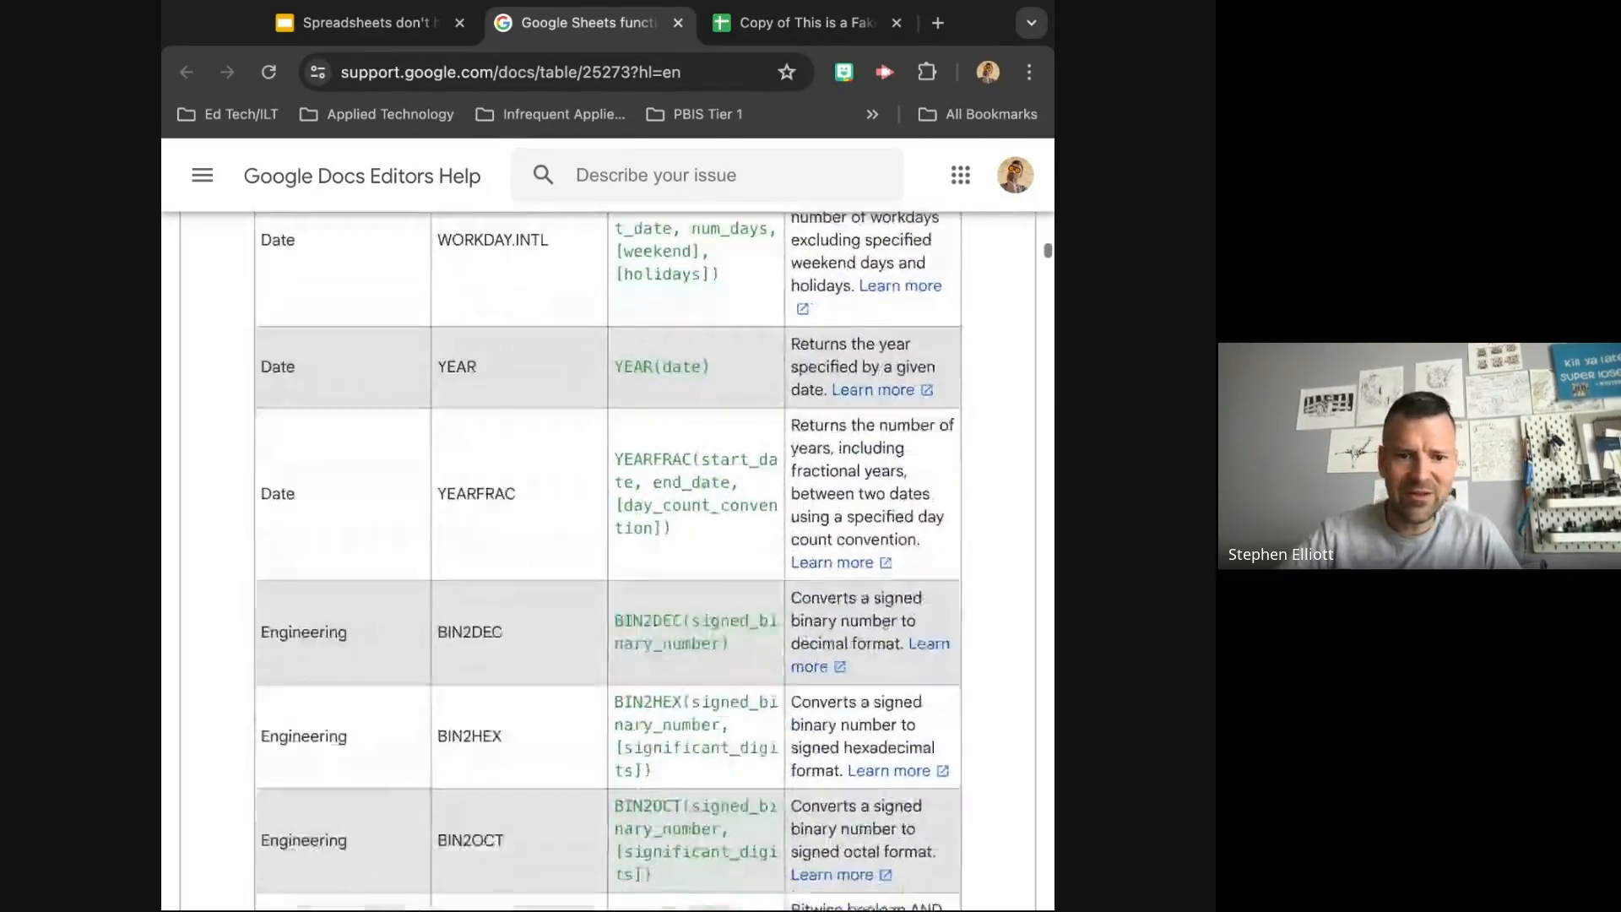
scroll(608, 561, down, 2)
scroll(607, 562, up, 20)
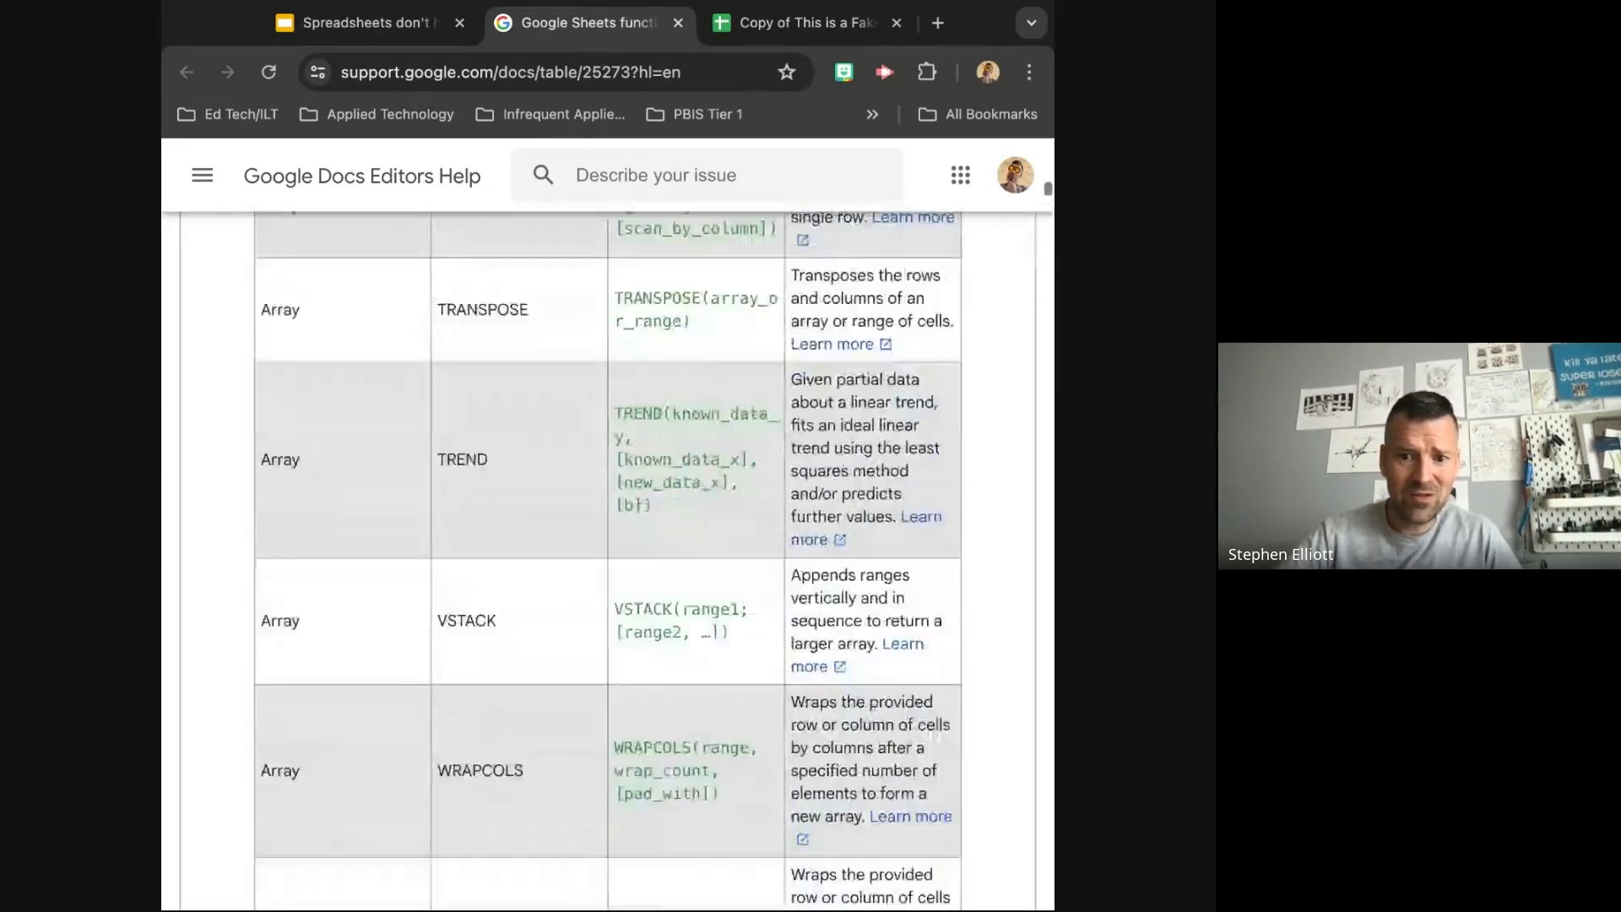
scroll(608, 561, up, 15)
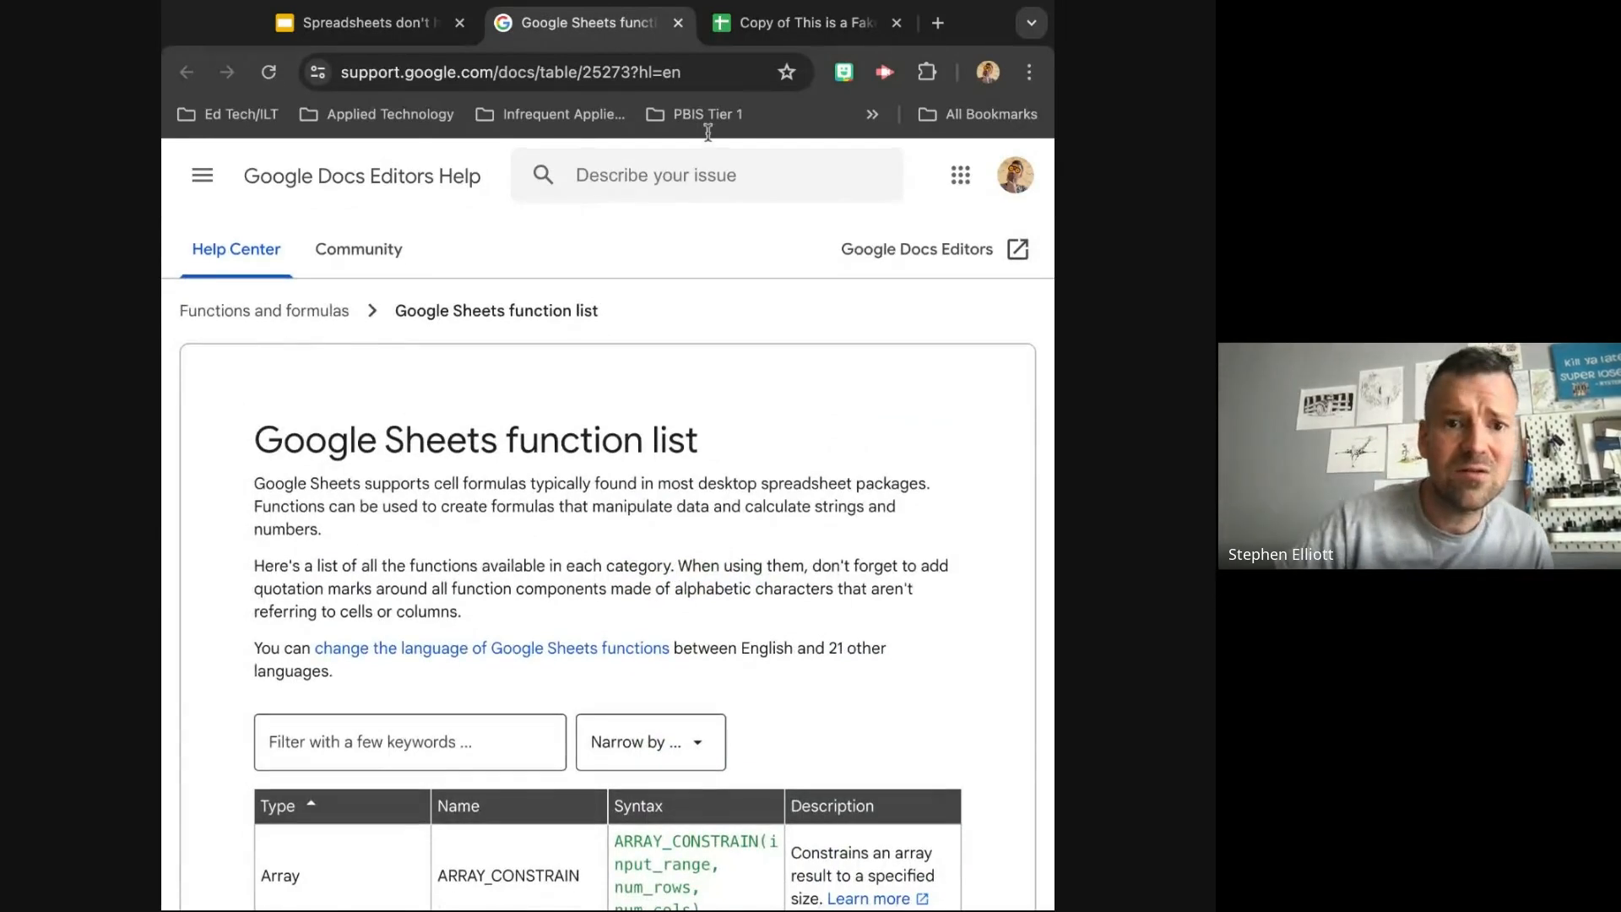
- Return to the quiz spreadsheet, checking the SUM Functions slide on the way, and enter the suggested formula =SUM(E2:E13) in E14
click(809, 25)
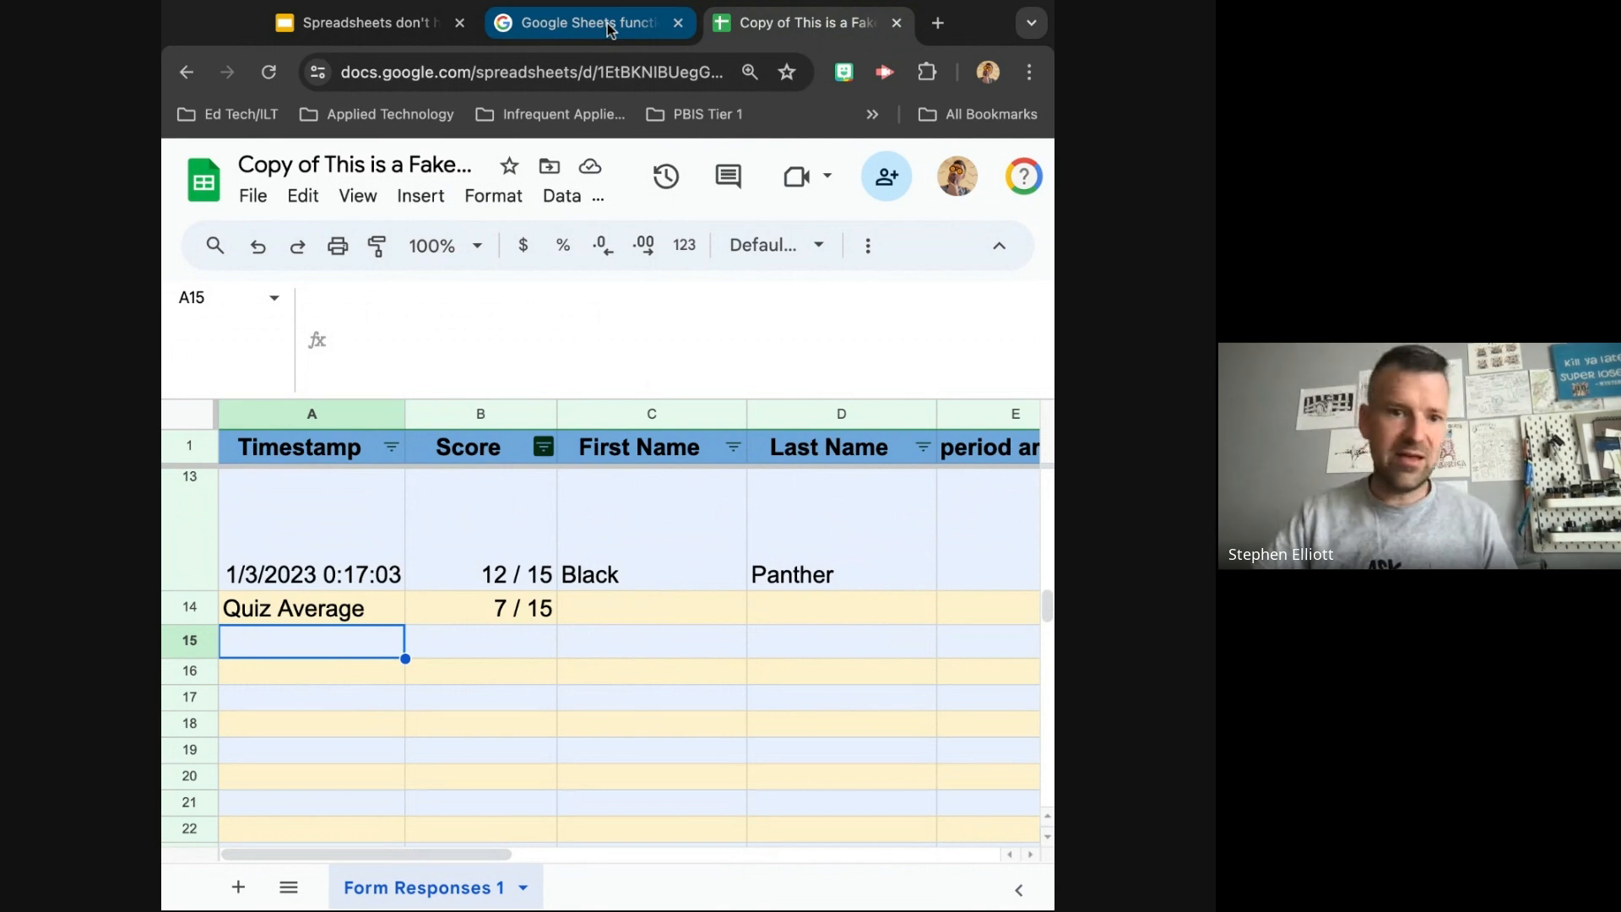
click(369, 23)
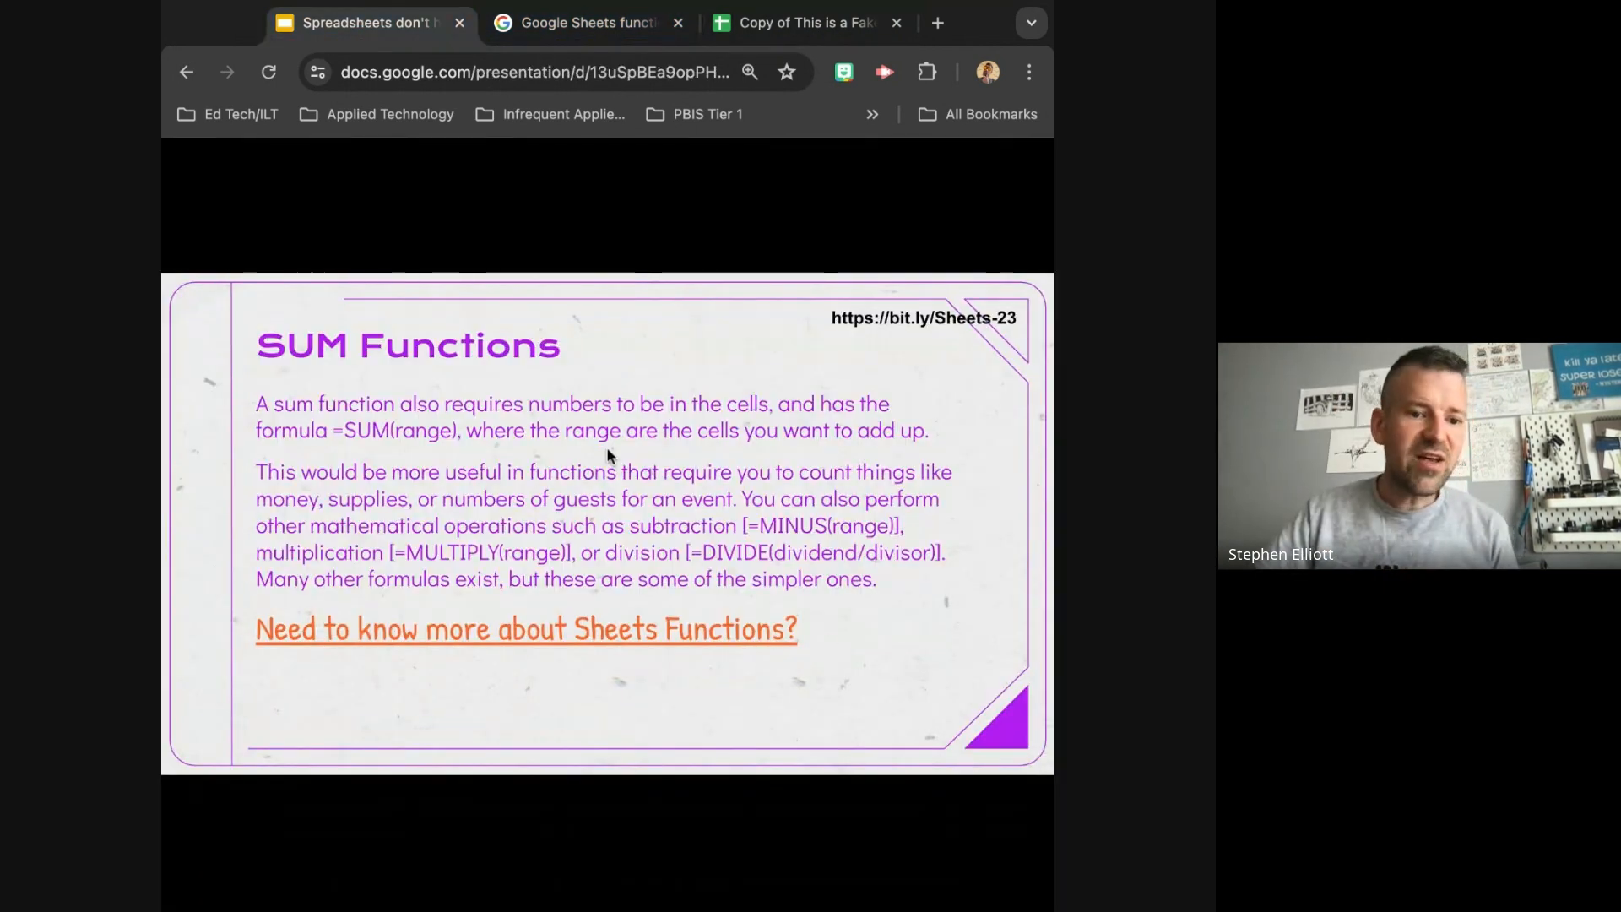
click(785, 25)
scroll(672, 523, right, 5)
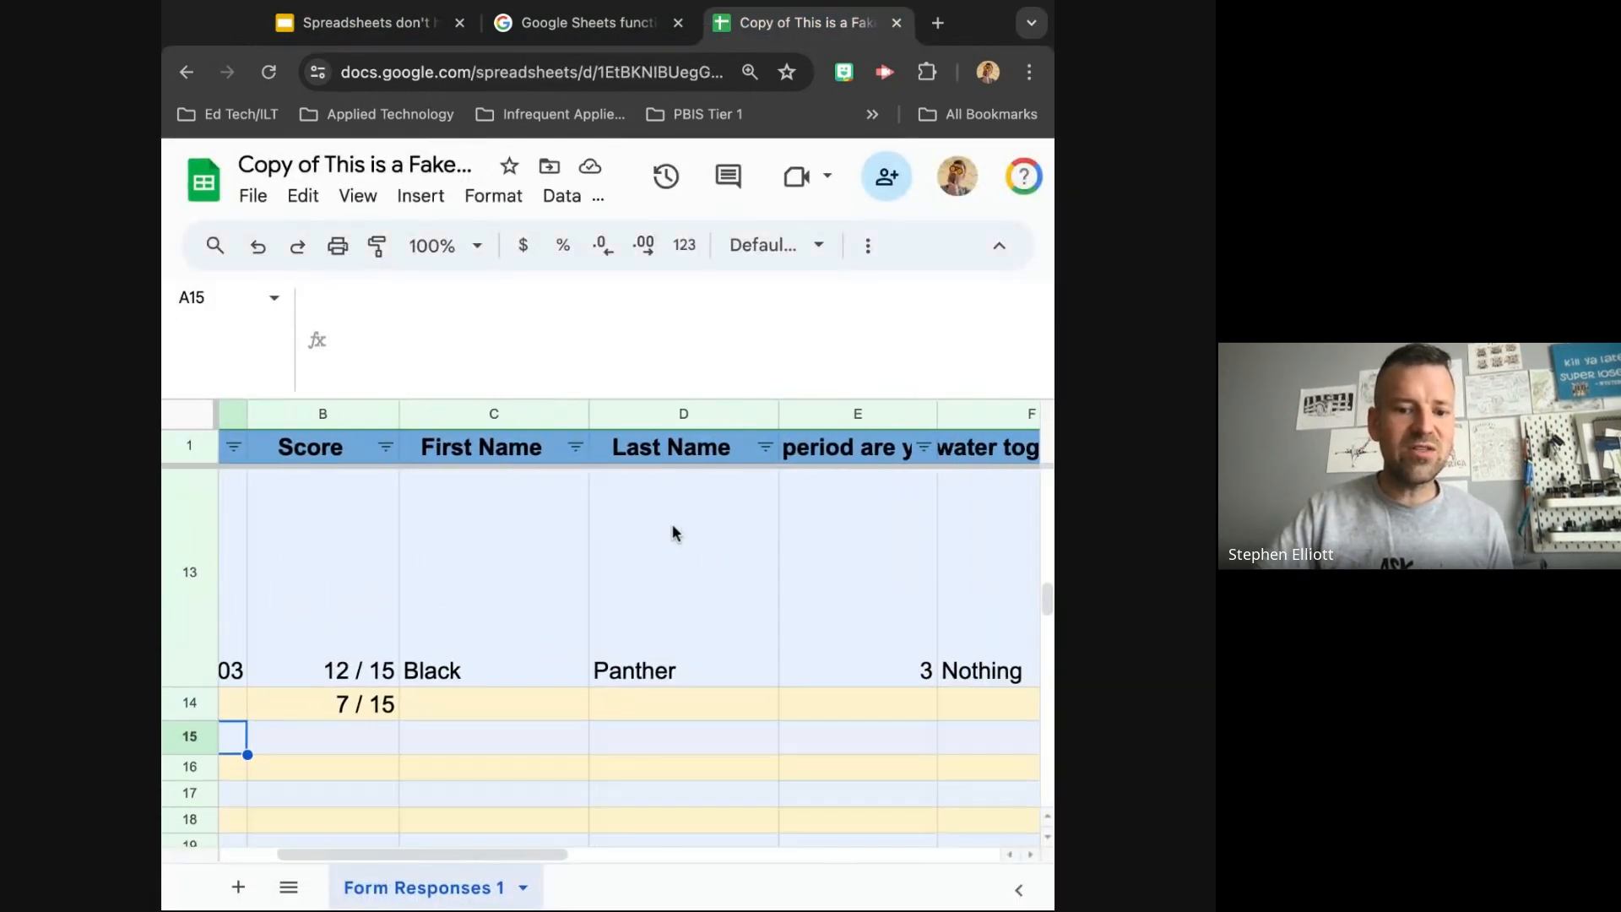
click(742, 639)
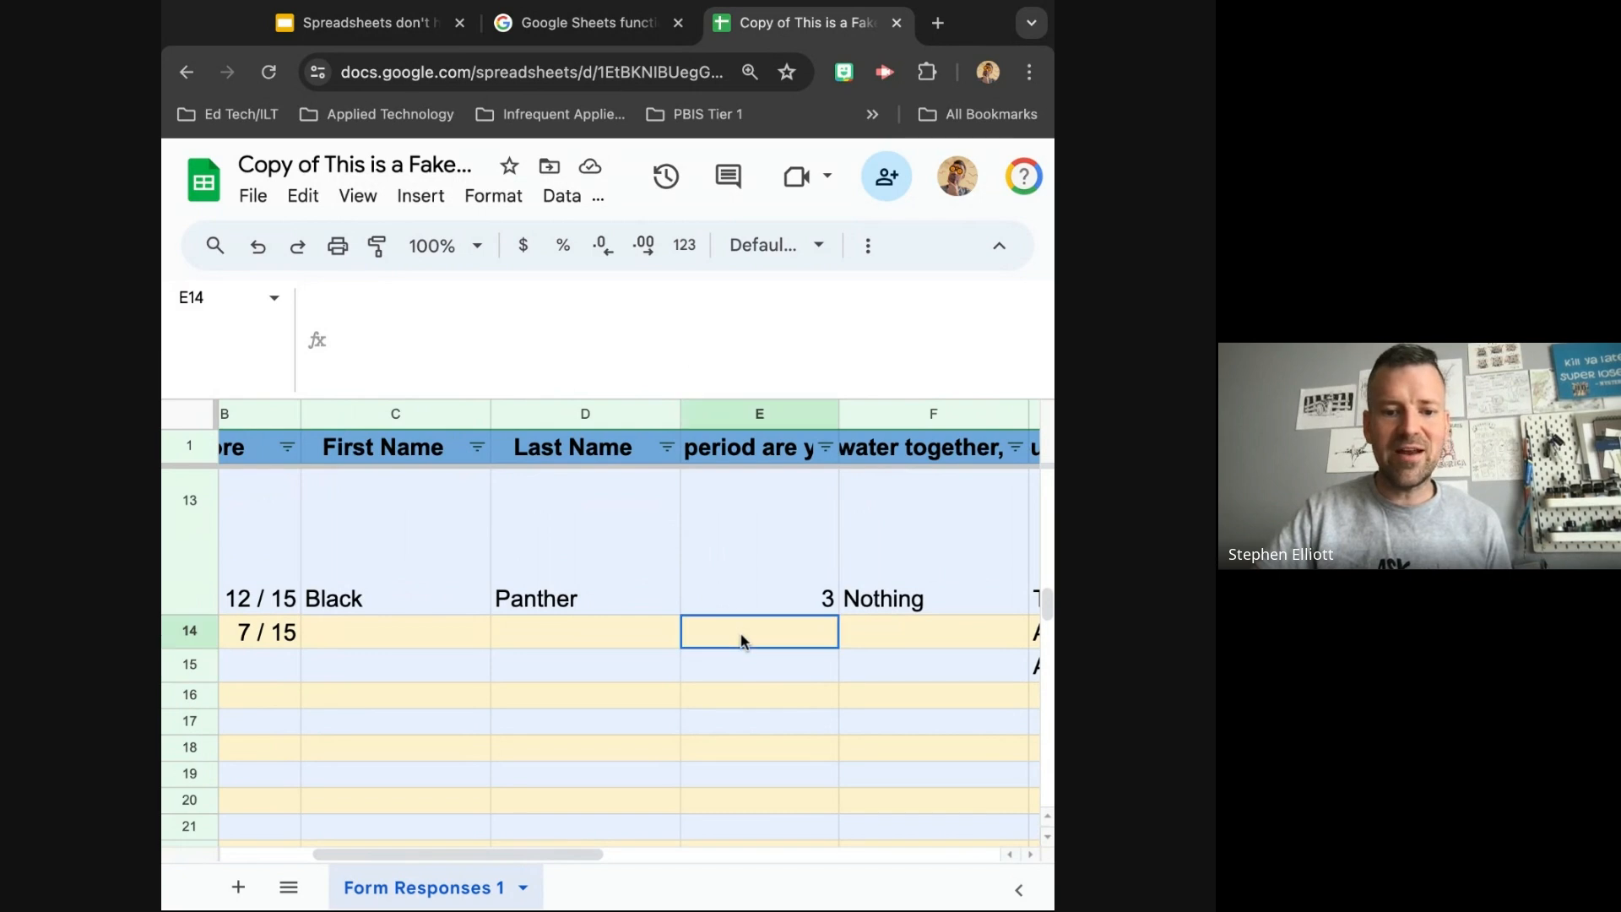
text(=sum)
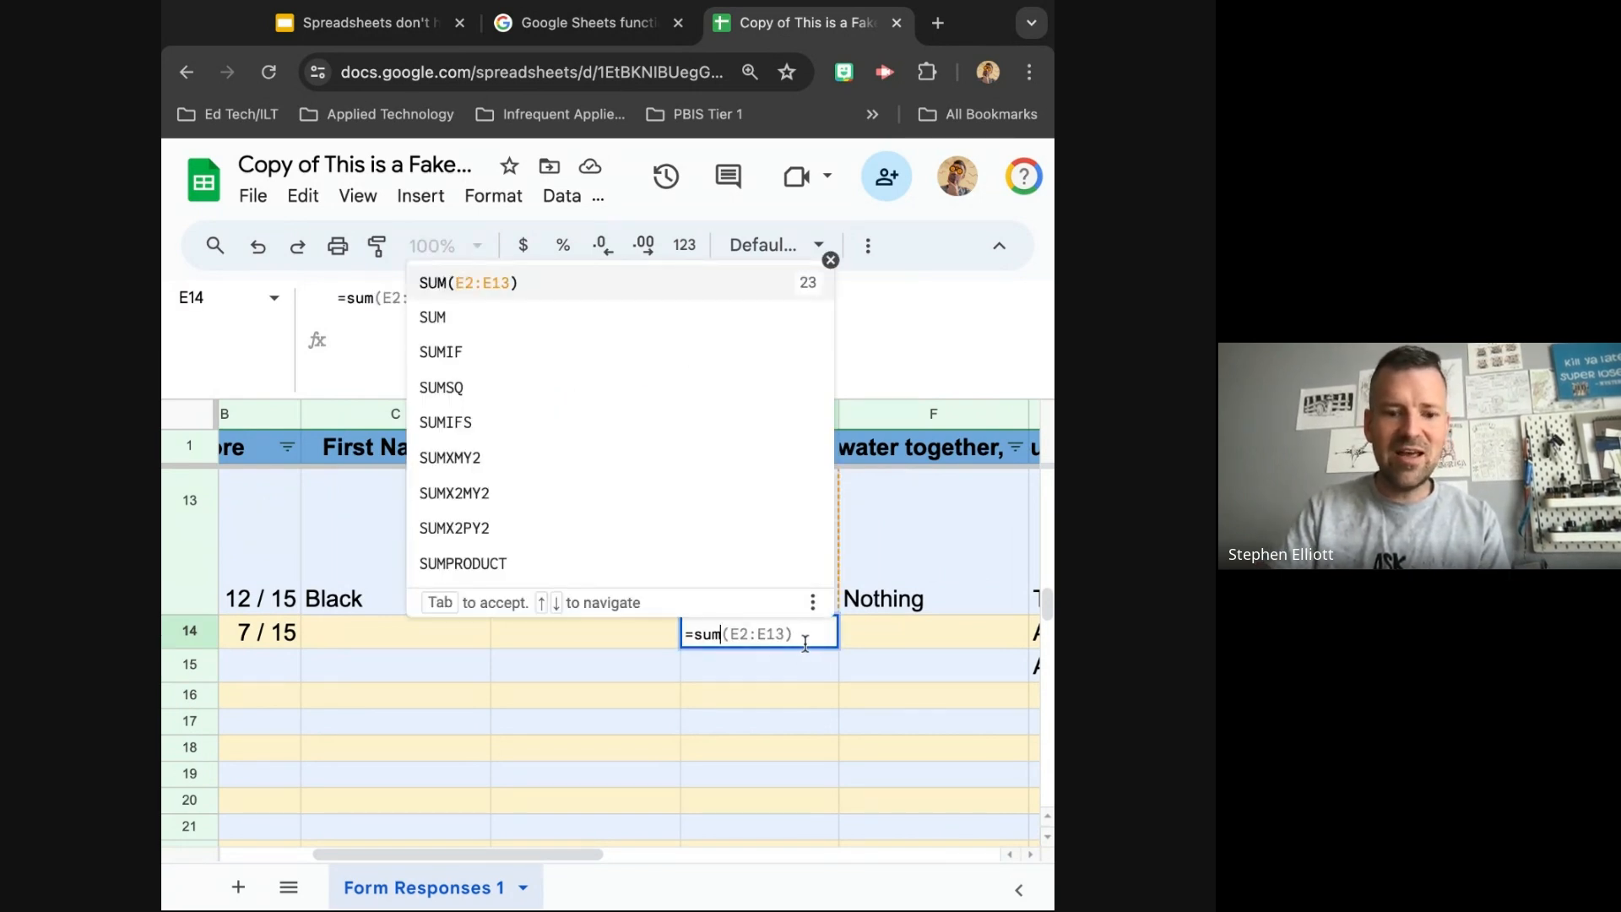
key(Tab)
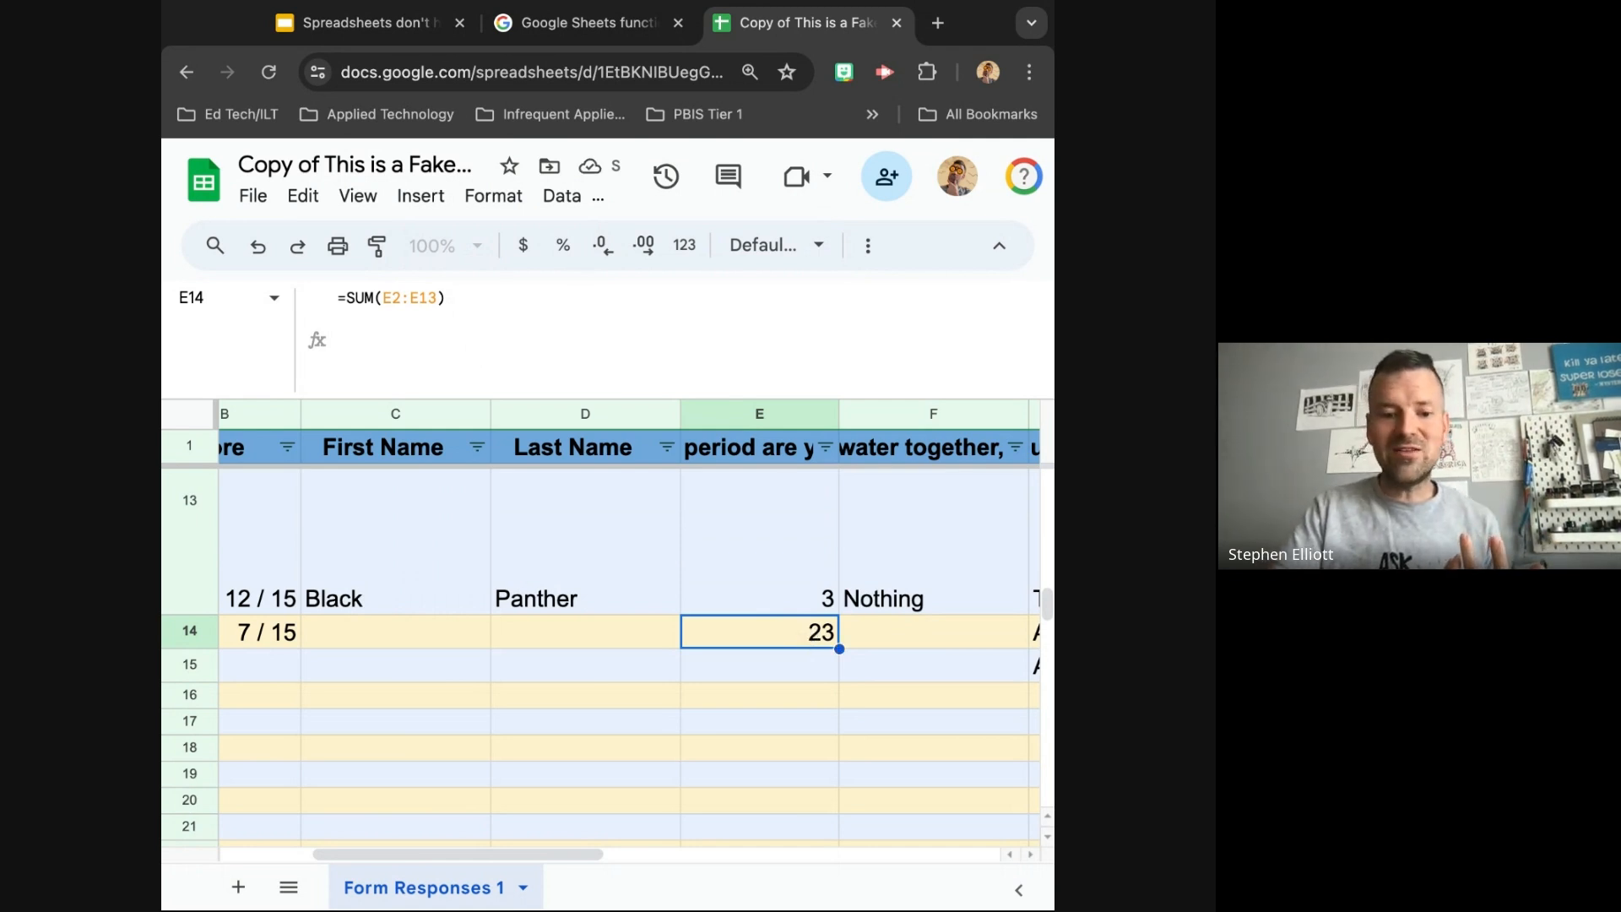
- Clear the SUM formula from E14 and switch back to the SUM Functions slide
key(Delete)
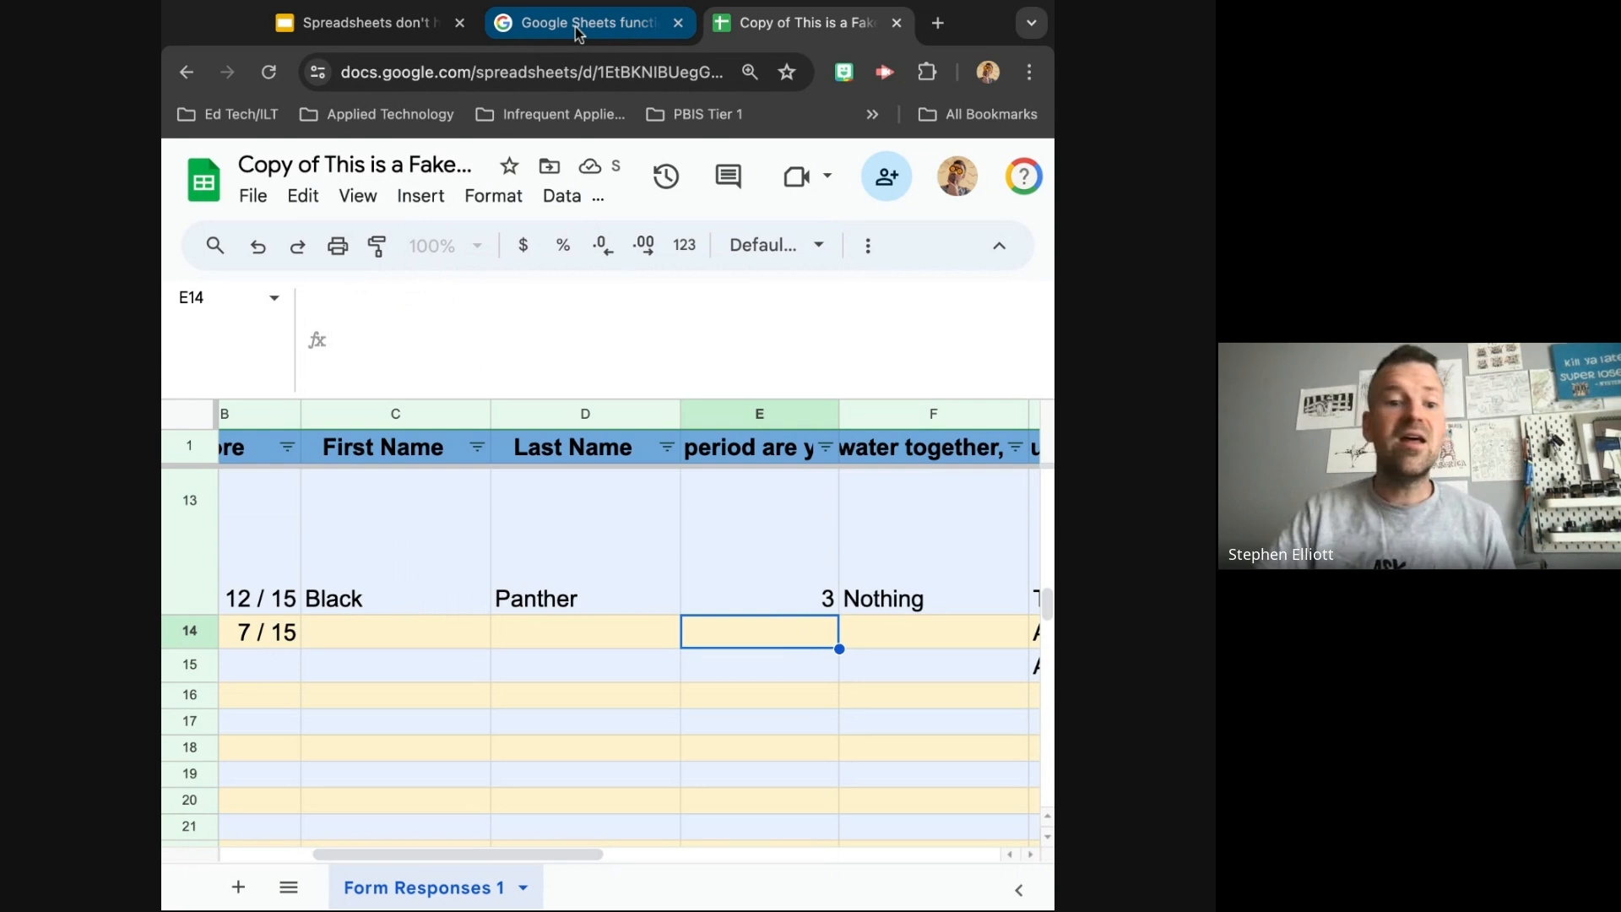
click(371, 23)
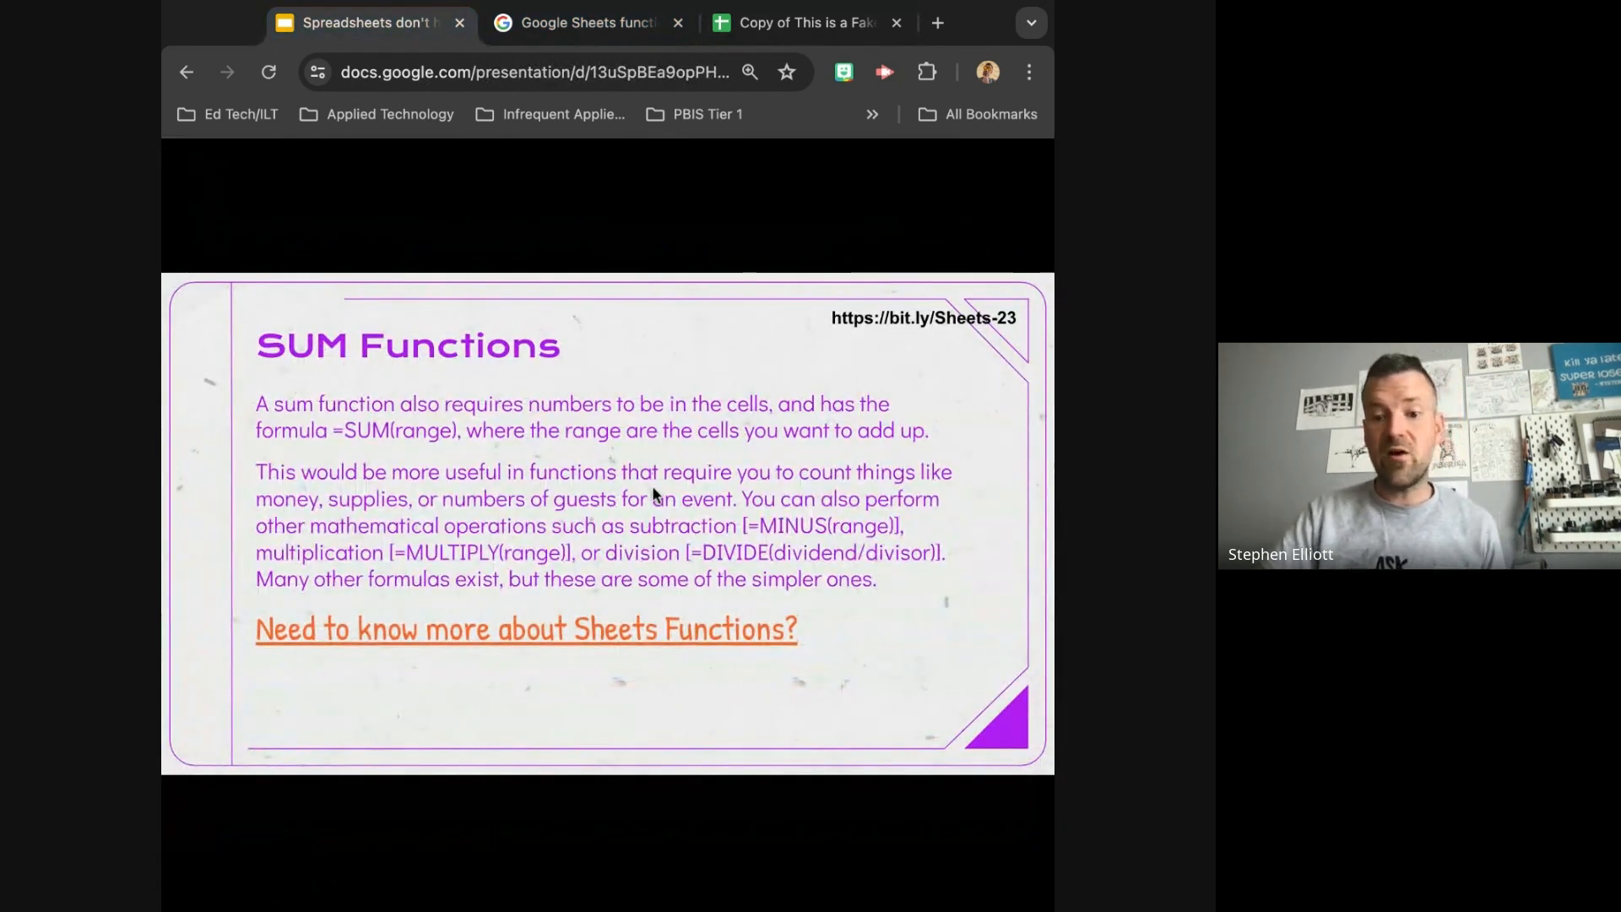